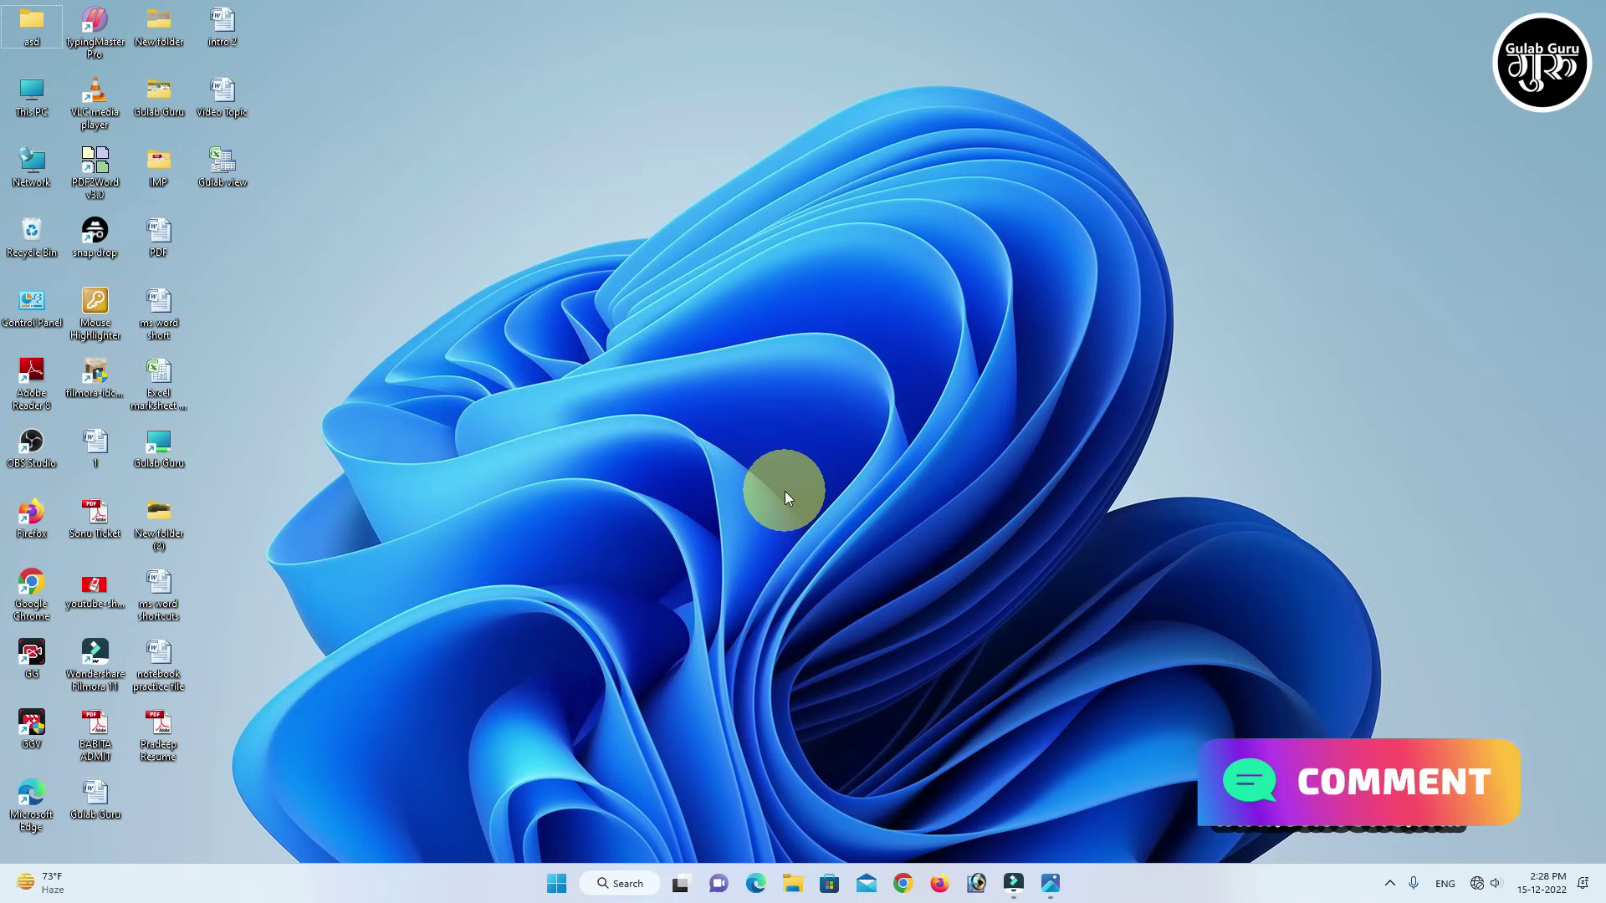
Launch PowerPoint from the Run box using 'powerpnt' to get a blank presentation
key("super+r")
mouse_move(190, 686)
left_mouse_down()
mouse_move(775, 450)
mouse_move(853, 334)
left_mouse_up()
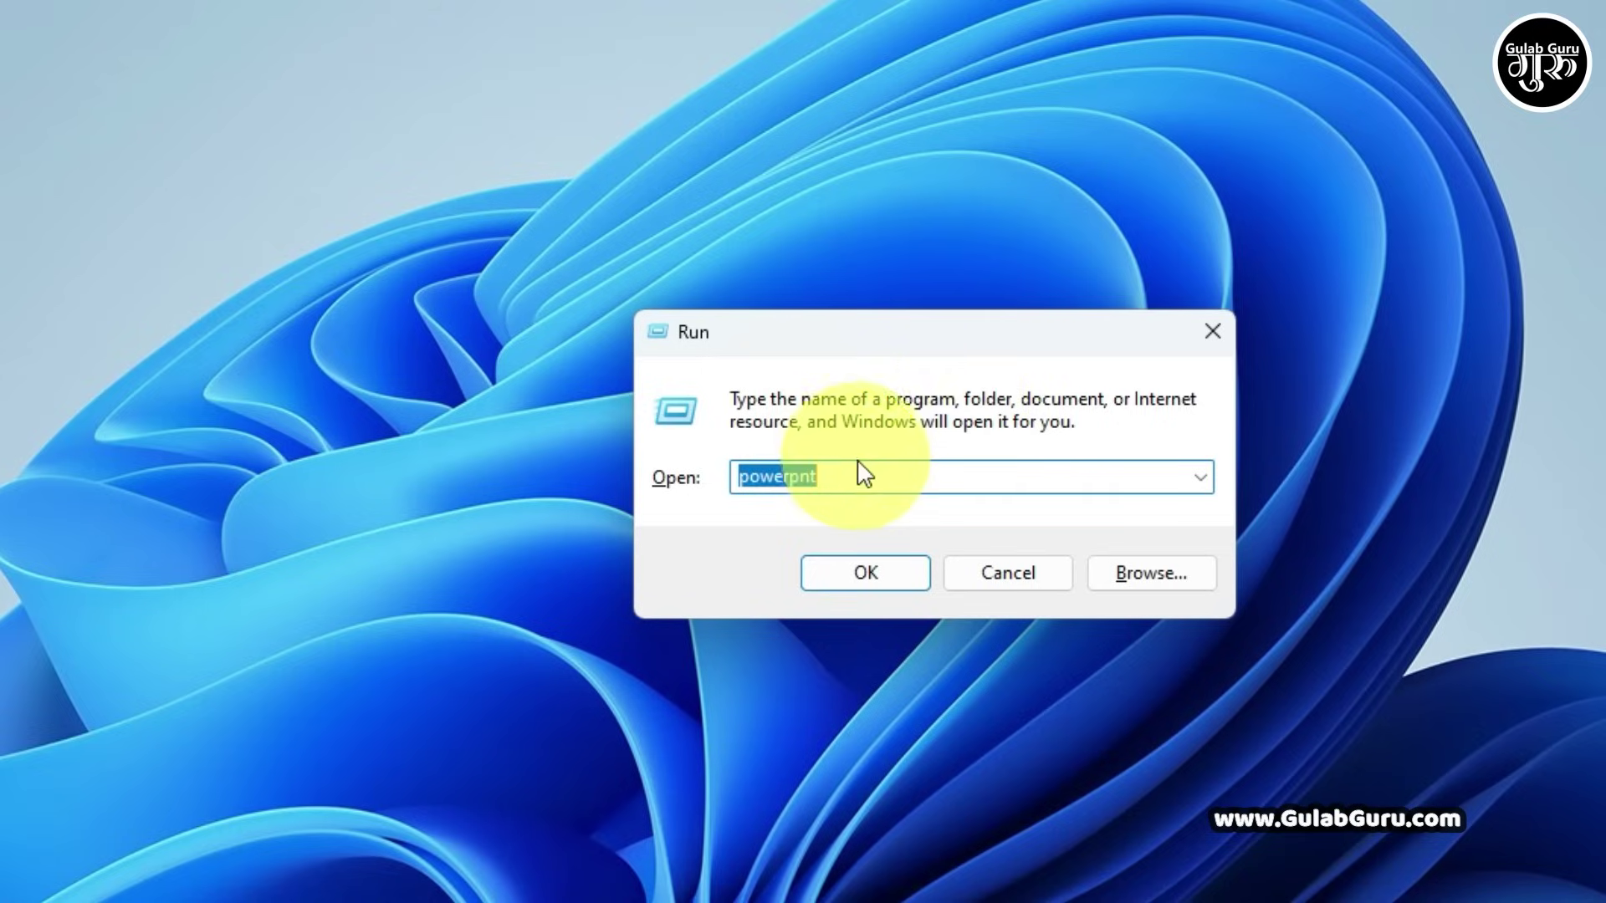
left_click(853, 473)
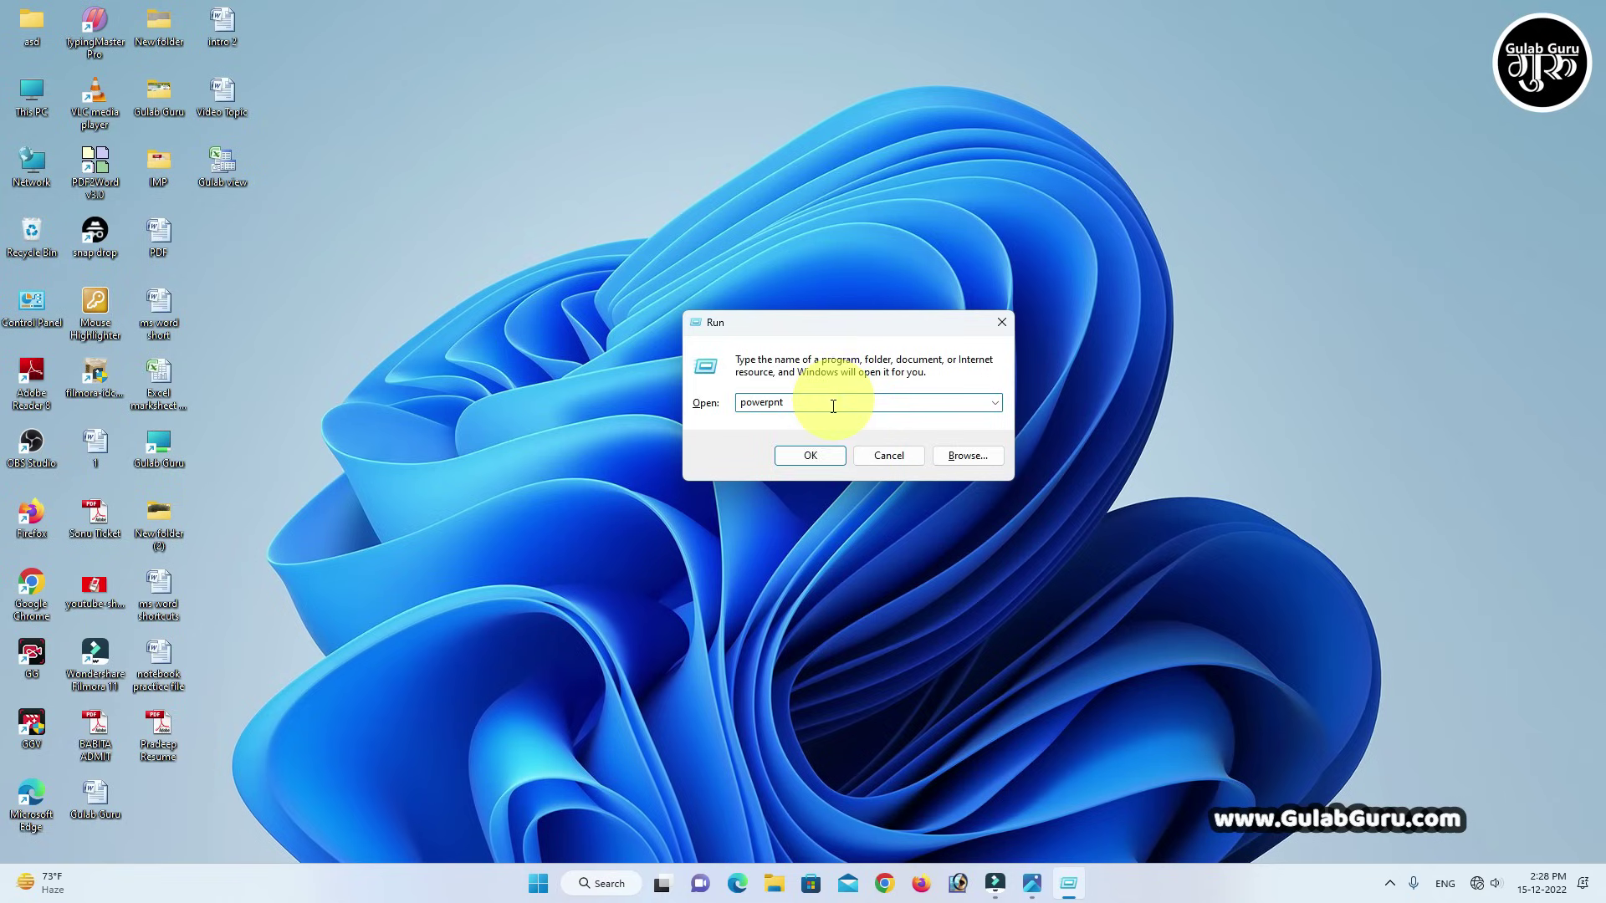
left_click(805, 454)
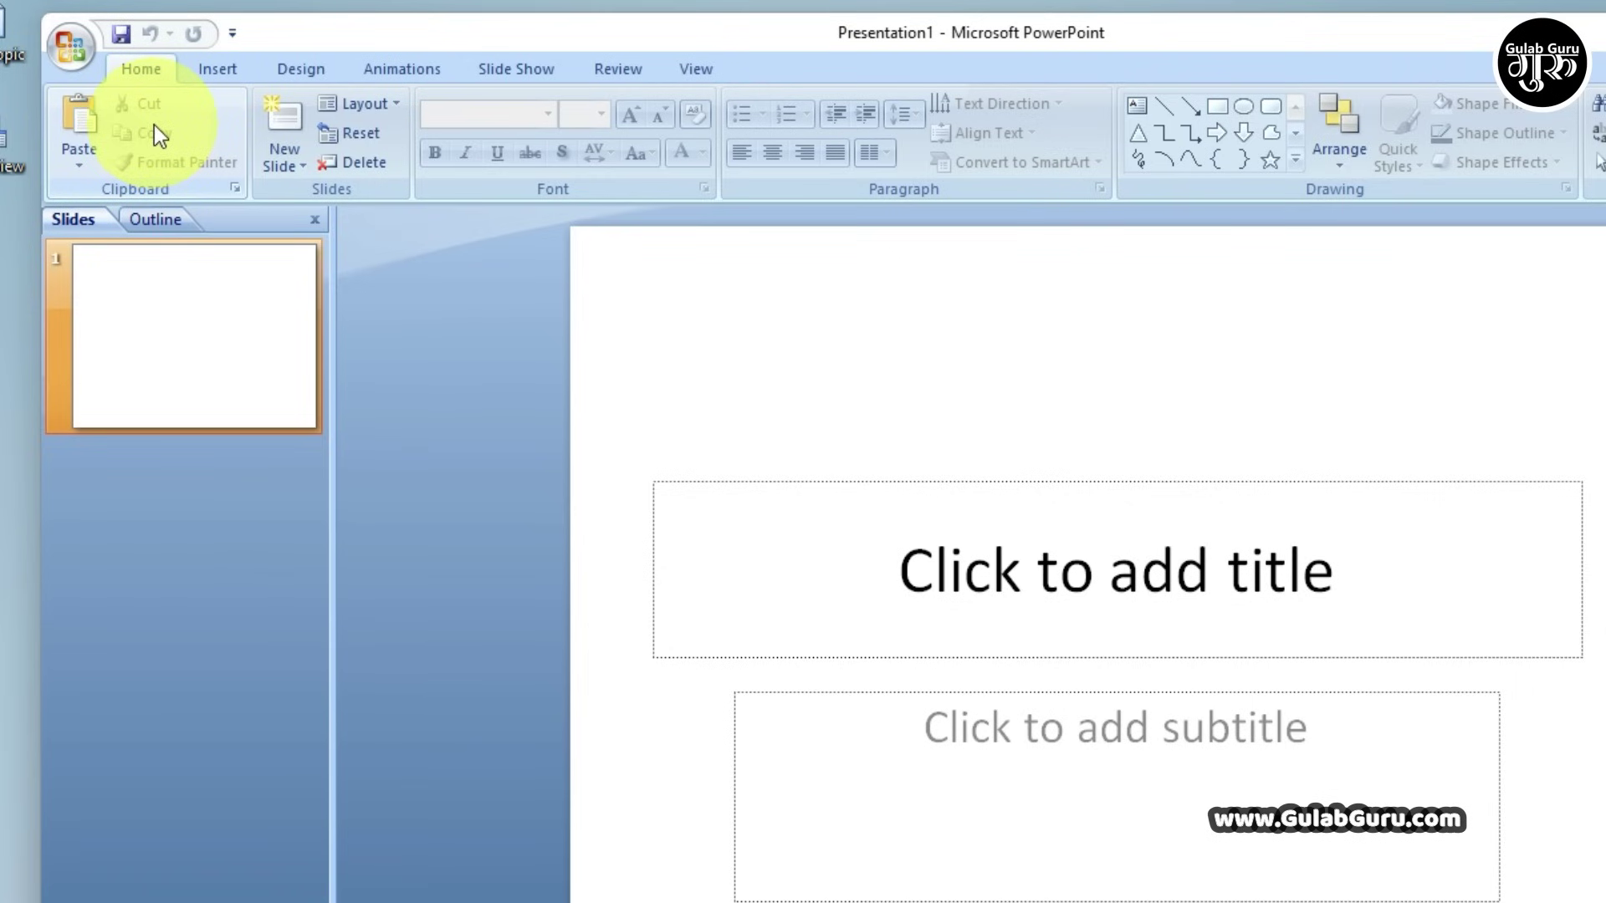
Type 'Gulab Guru' as the slide title and copy the word 'Gulab'
left_click(1069, 577)
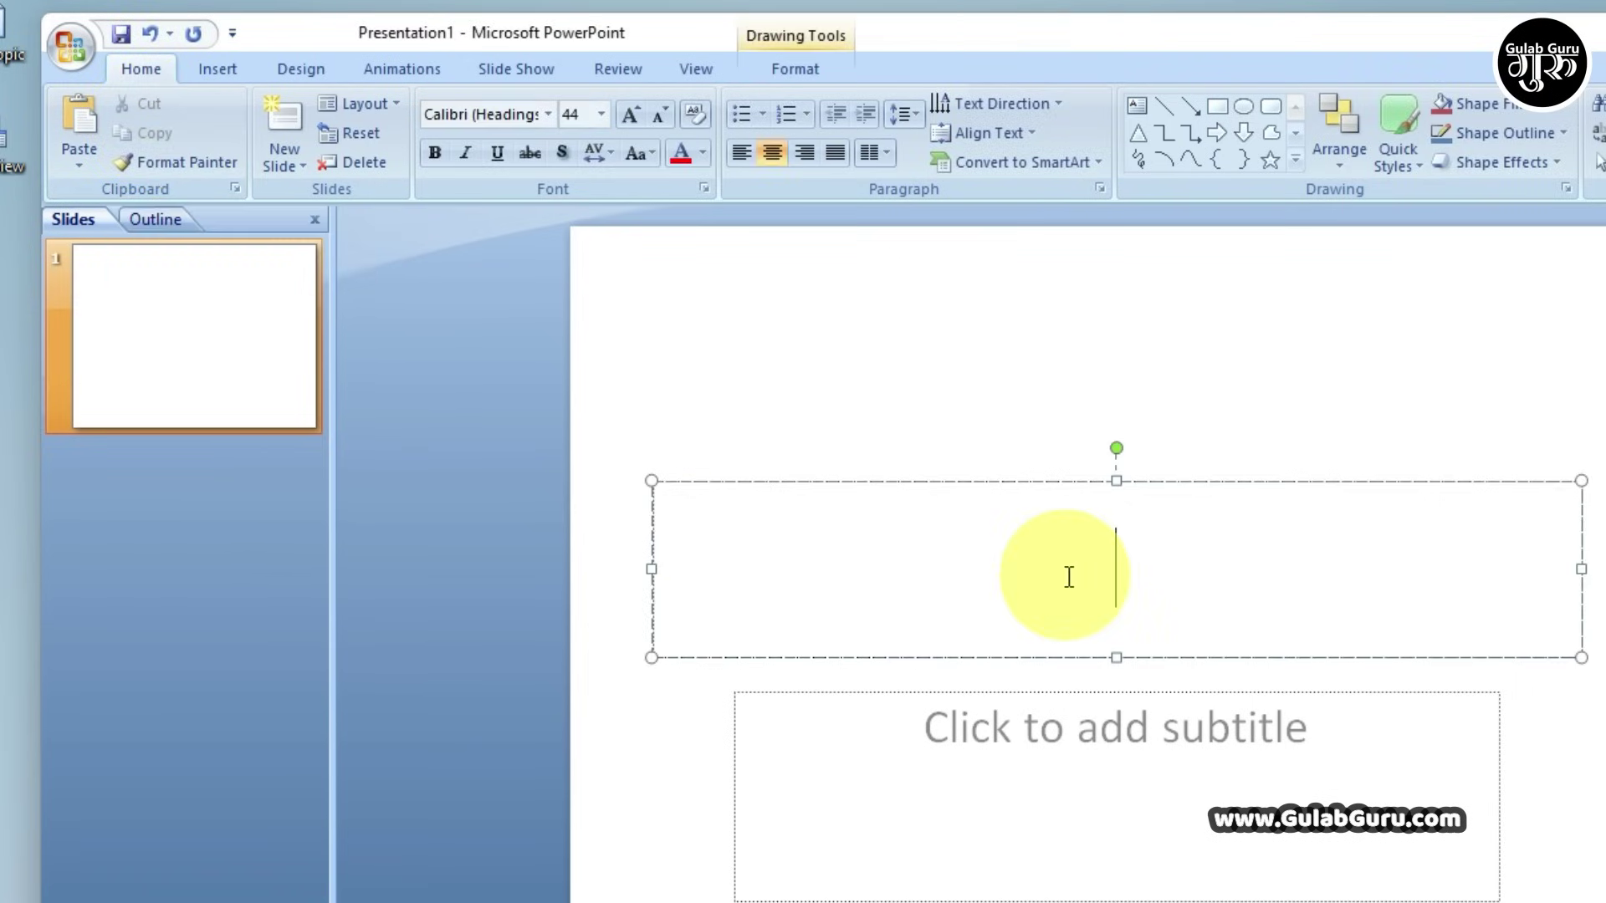
type("G")
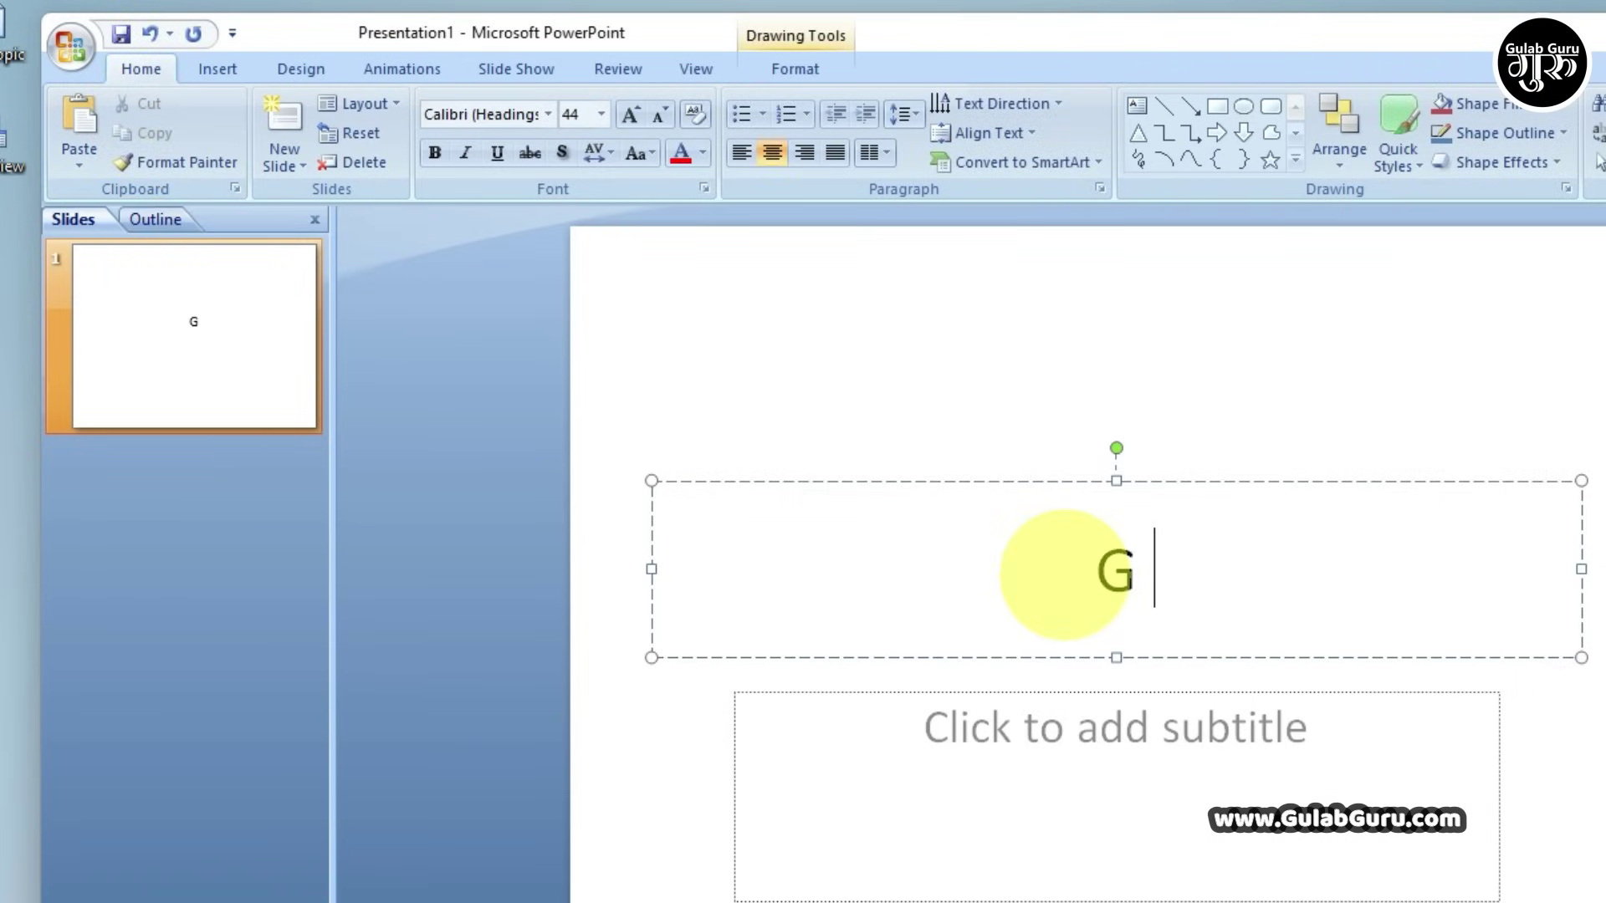
type("ulab Guru")
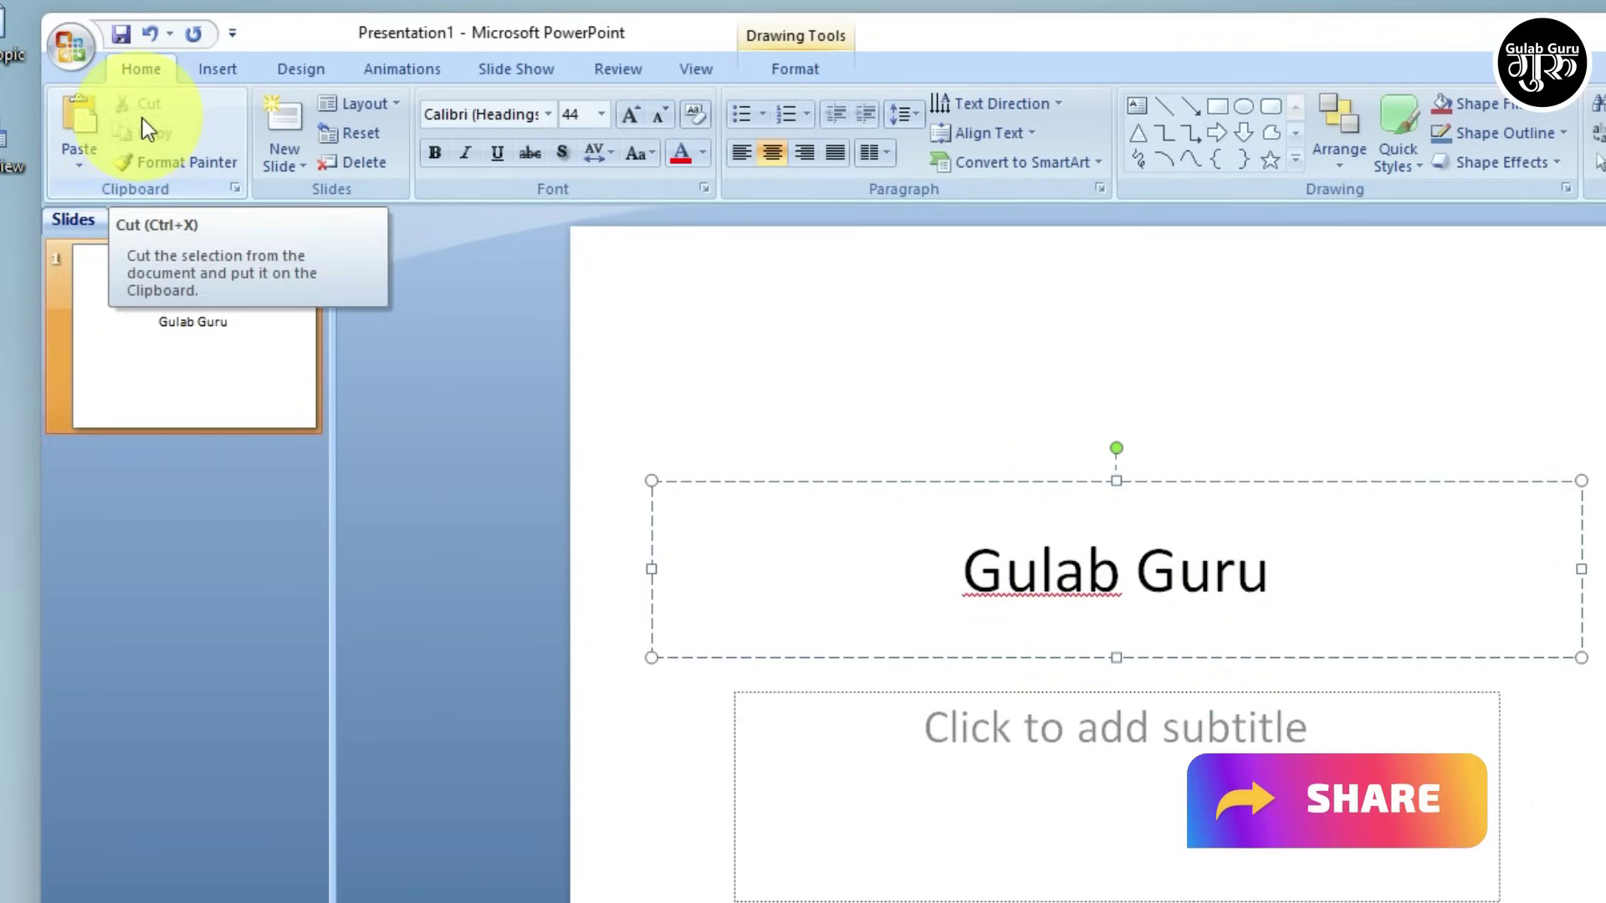
left_click_drag(1122, 576, 961, 577)
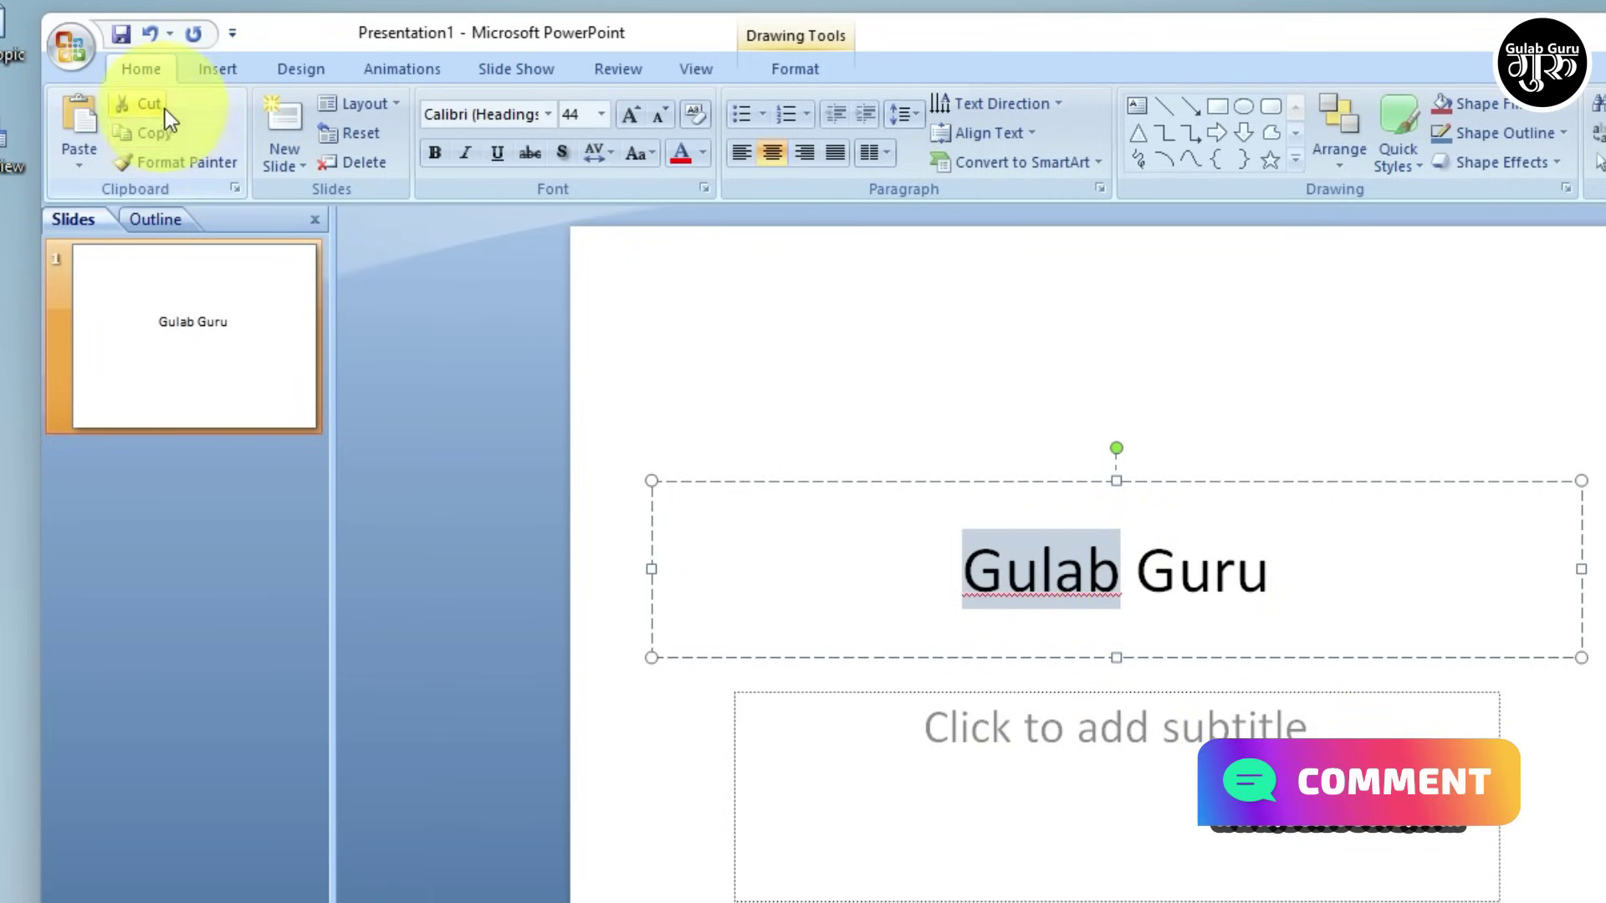
left_click(159, 132)
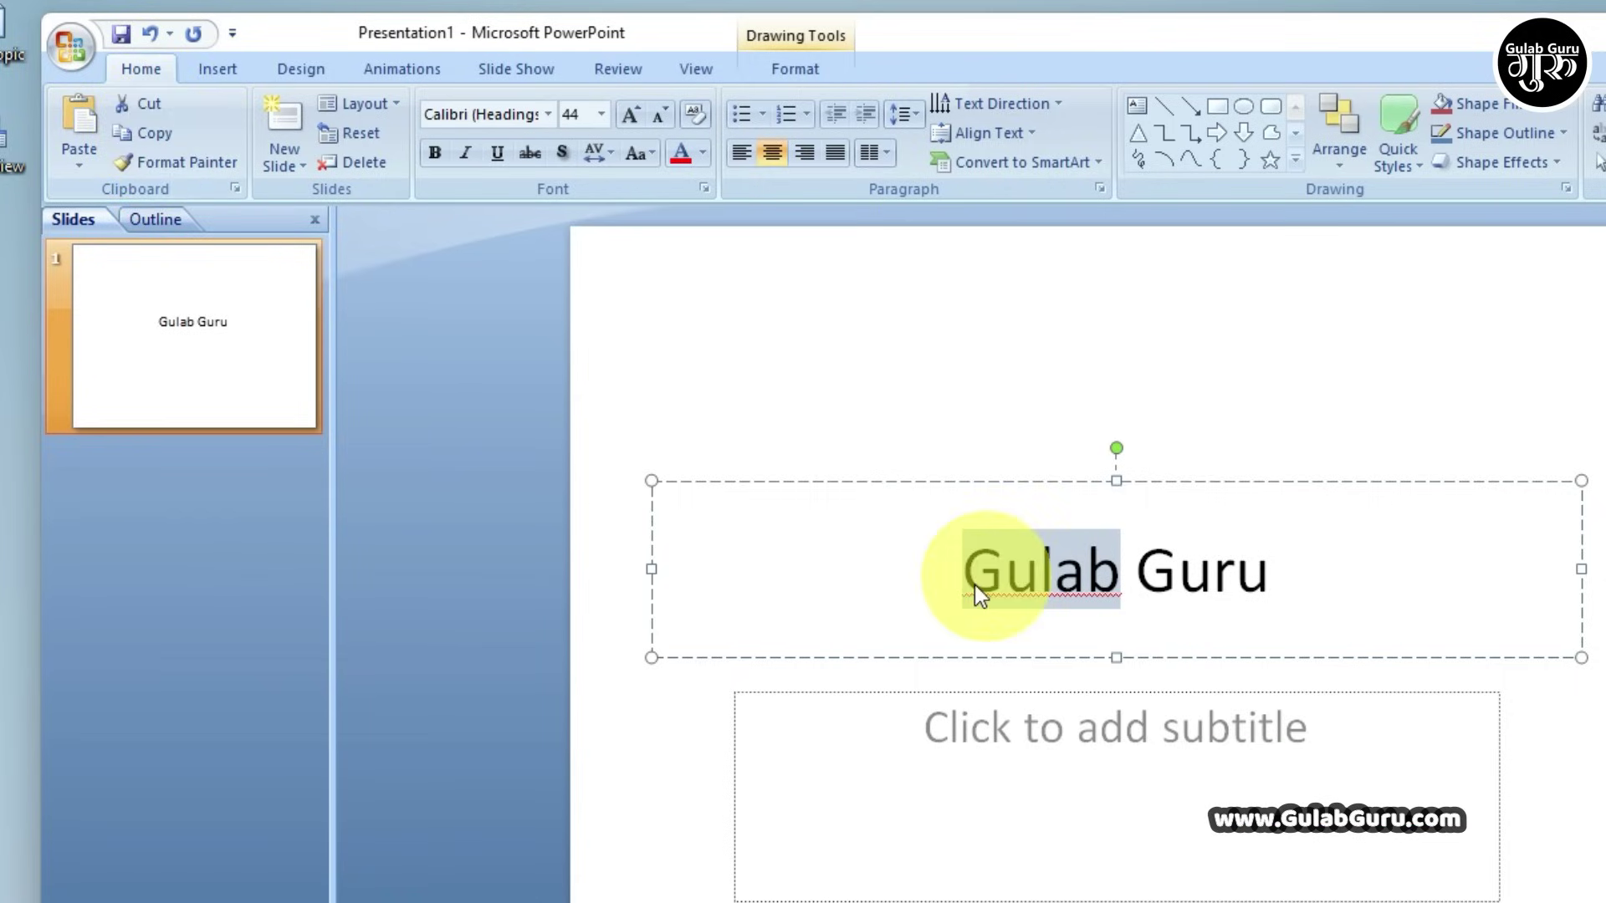
Paste 'Gulab' into the subtitle placeholder
left_click(1016, 740)
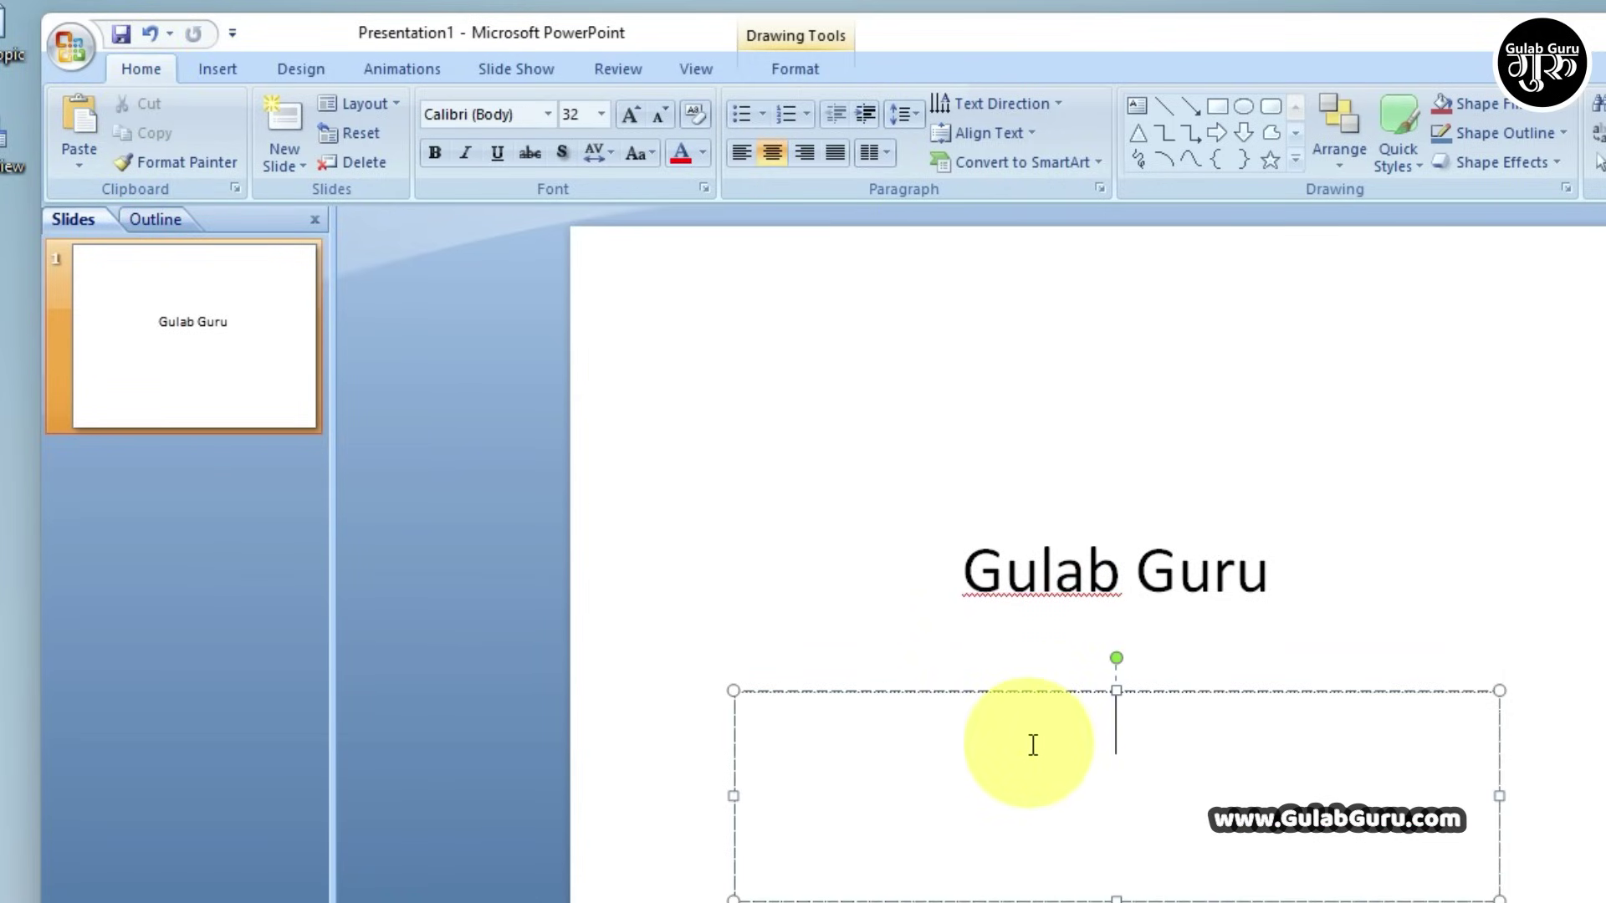
right_click(1030, 740)
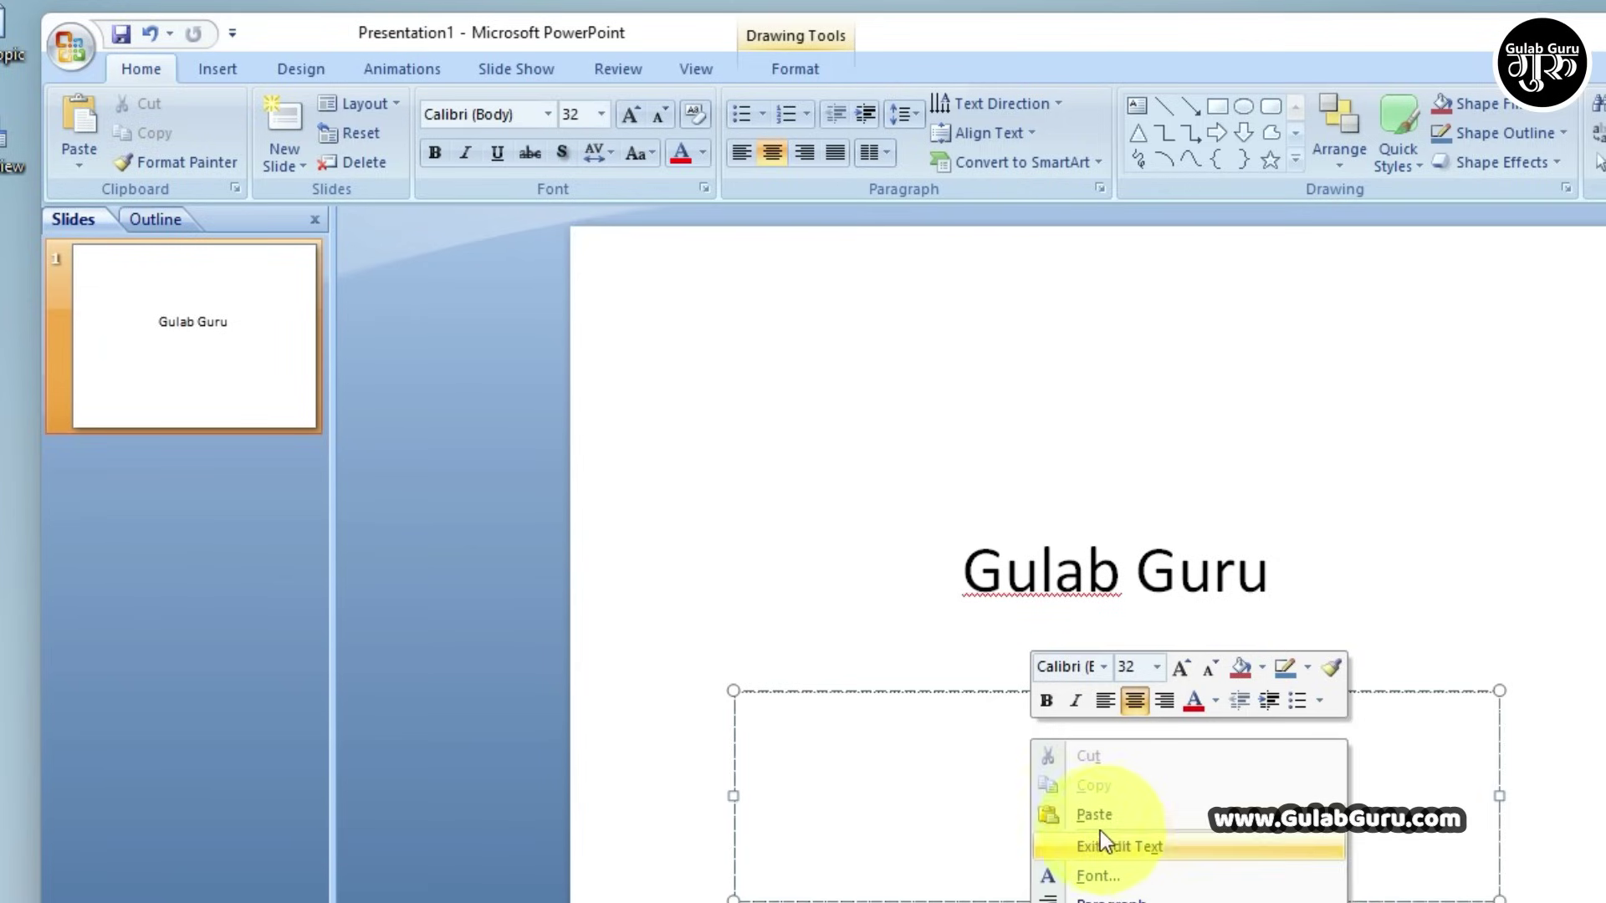
left_click(955, 753)
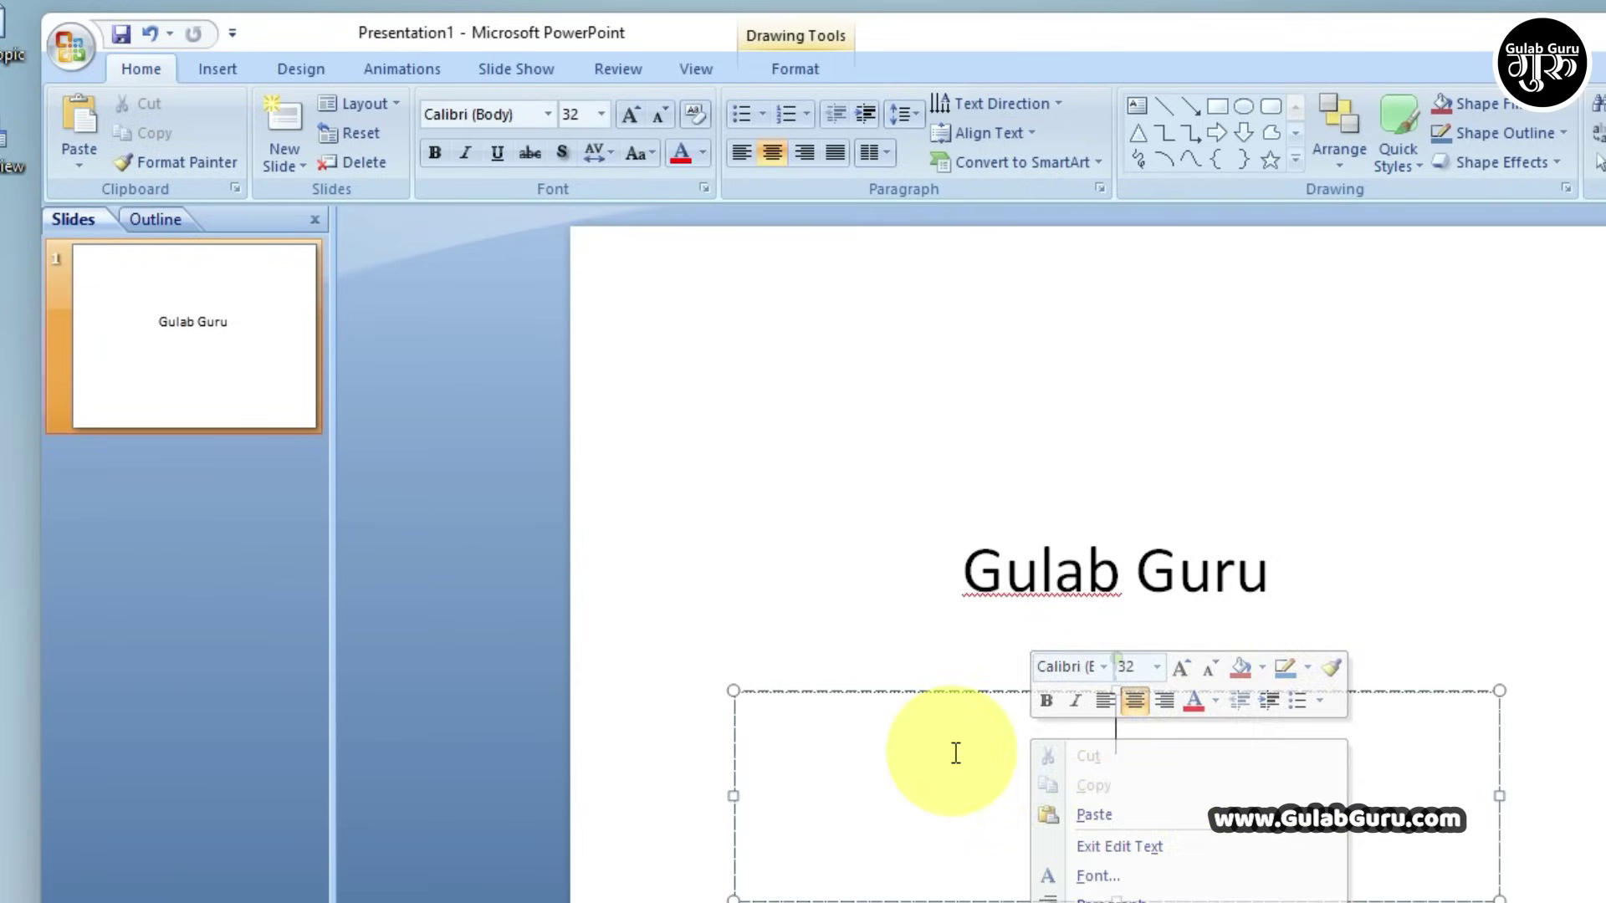
left_click(73, 112)
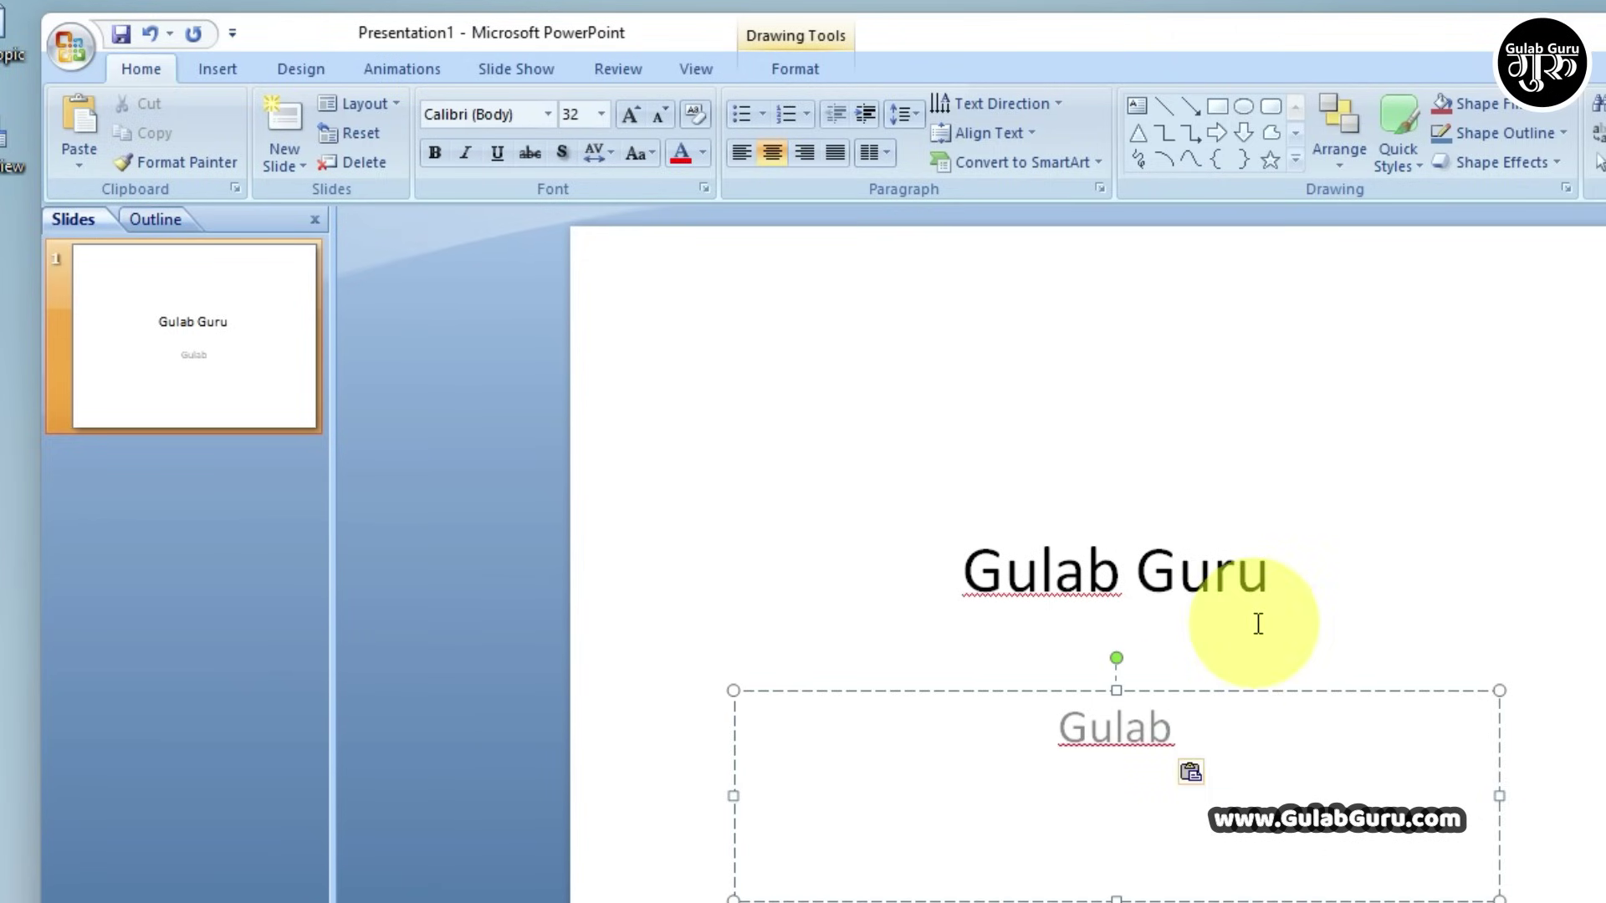
Move 'Guru' from the title to after 'Gulab' in the subtitle
left_click(1270, 582)
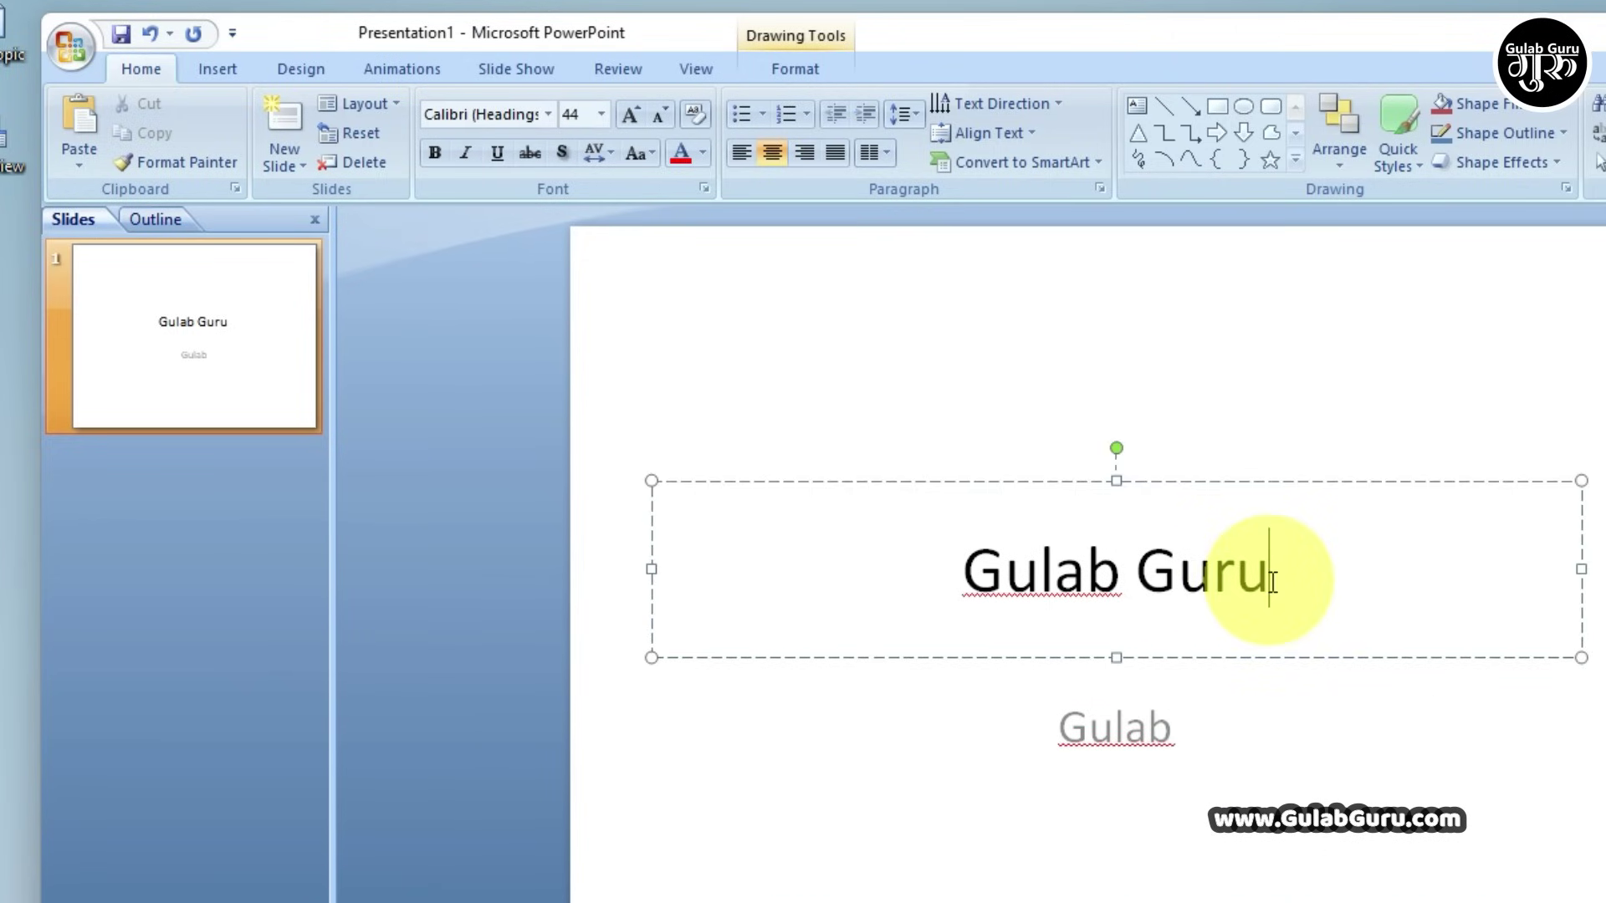
left_click_drag(1271, 582, 1154, 587)
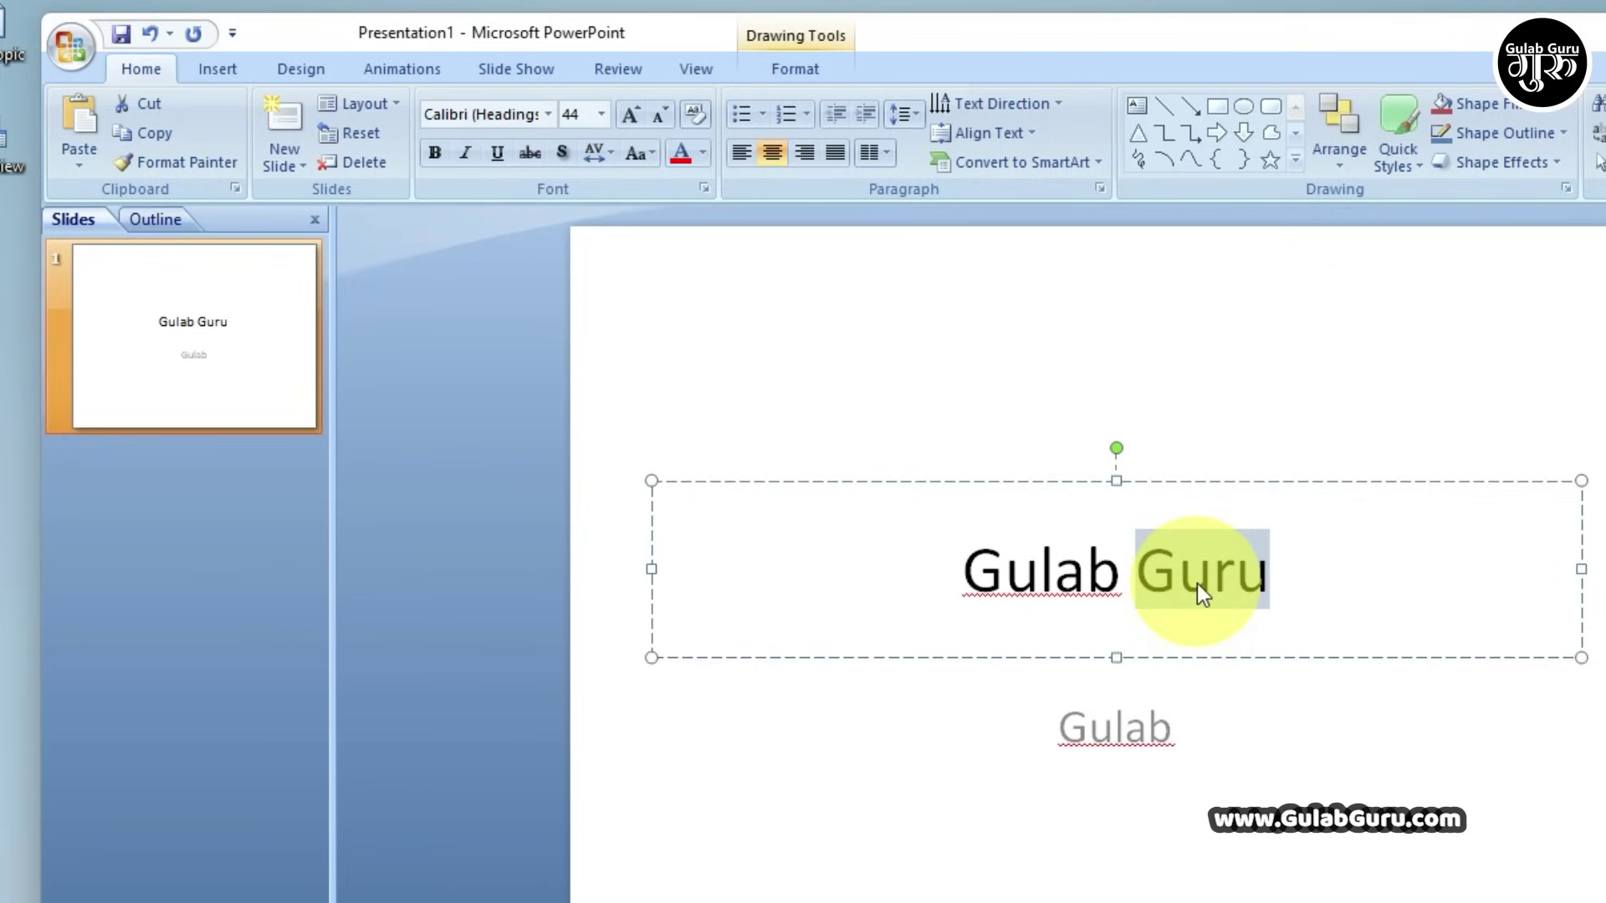
left_click(147, 100)
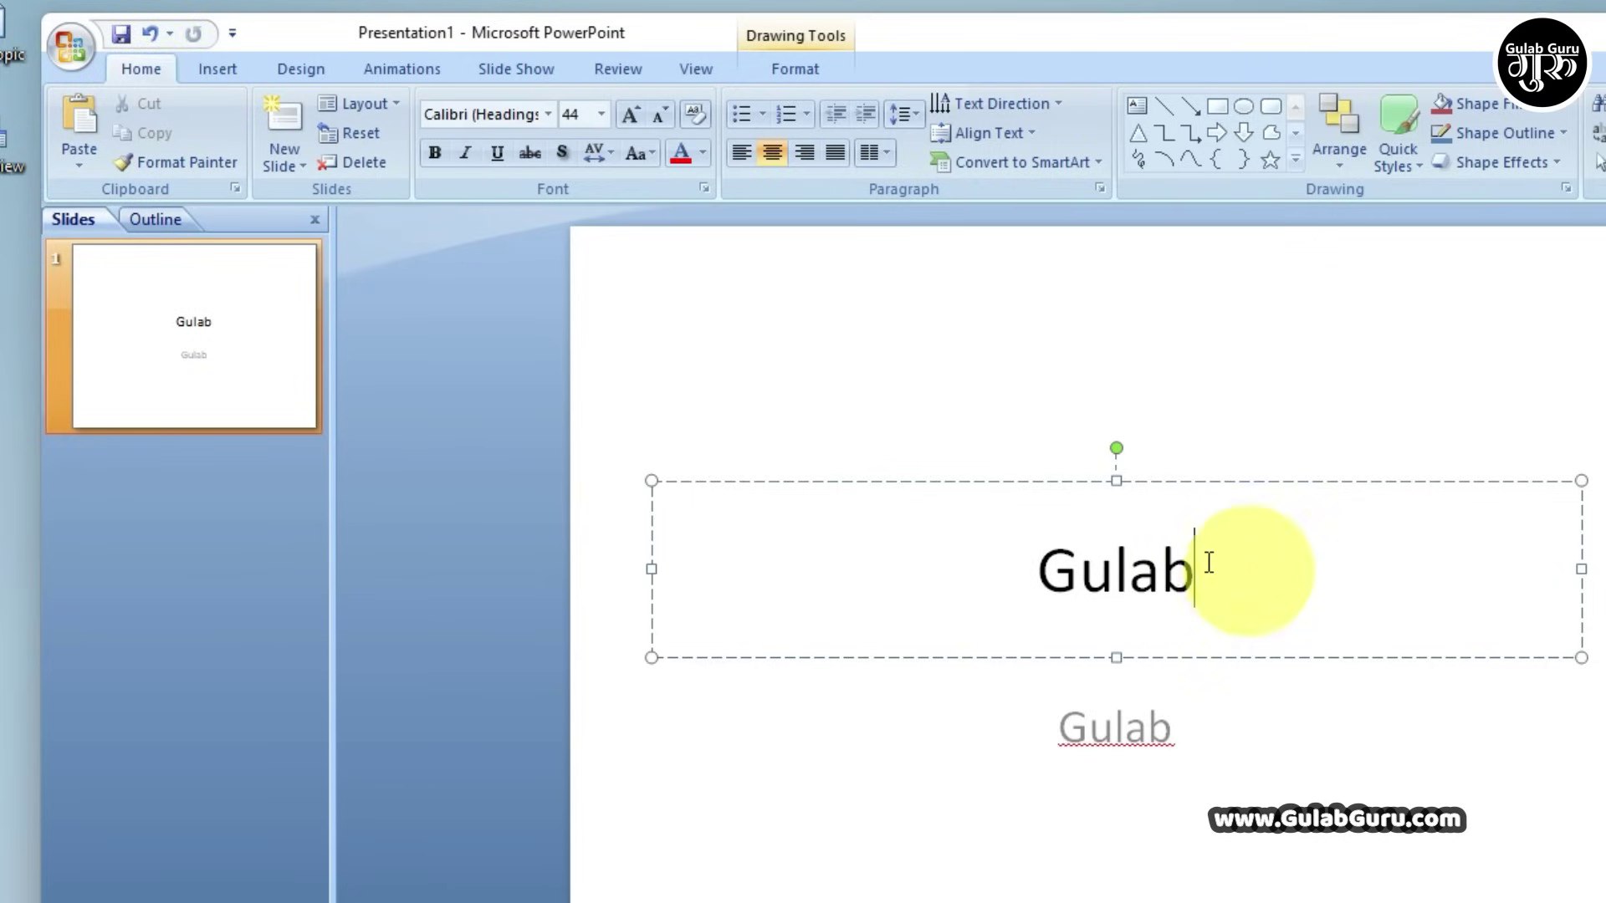
left_click(1195, 737)
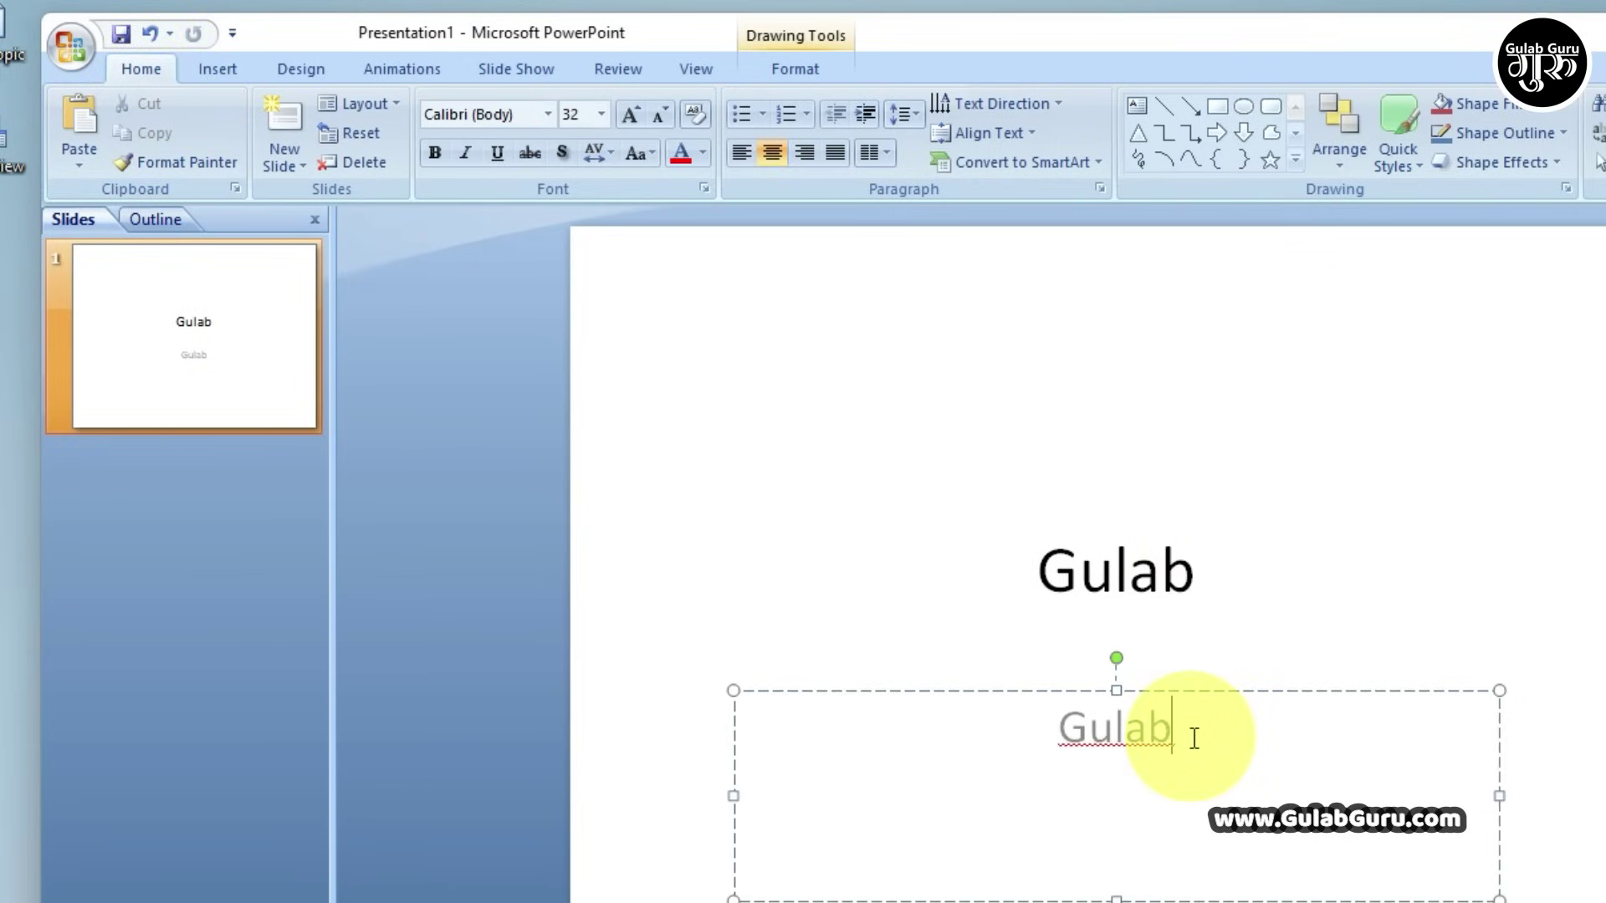
left_click(83, 125)
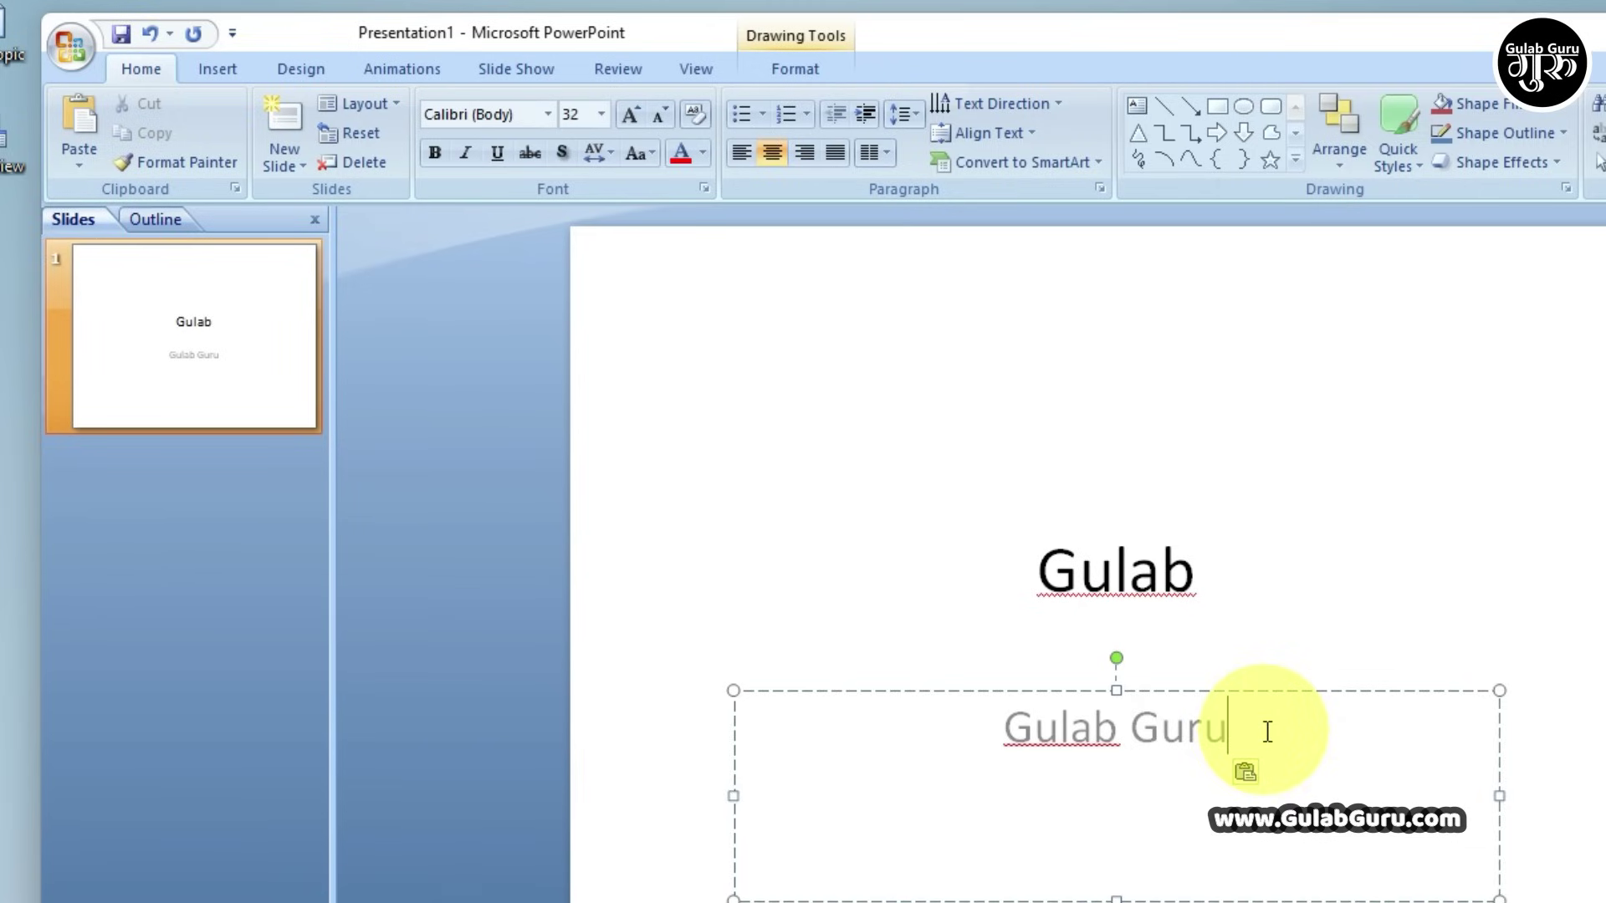
left_click(1225, 583)
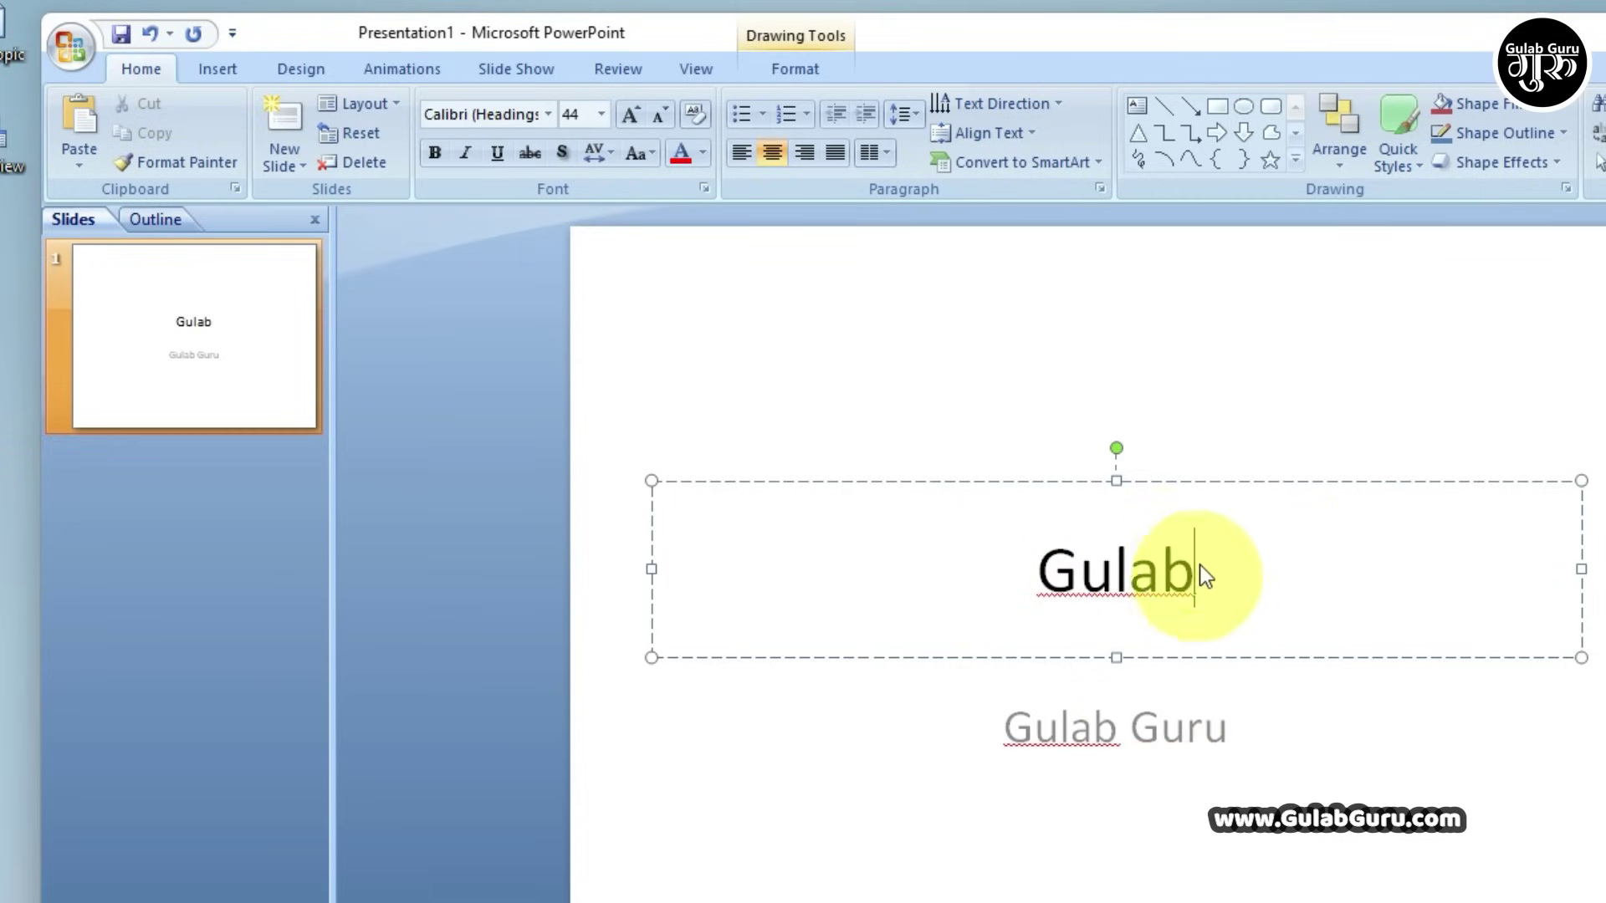
Make the title 'Gulab' bold, italic, red and enlarged toward 60, then pick up its format with Format Painter
left_click_drag(1208, 577, 999, 578)
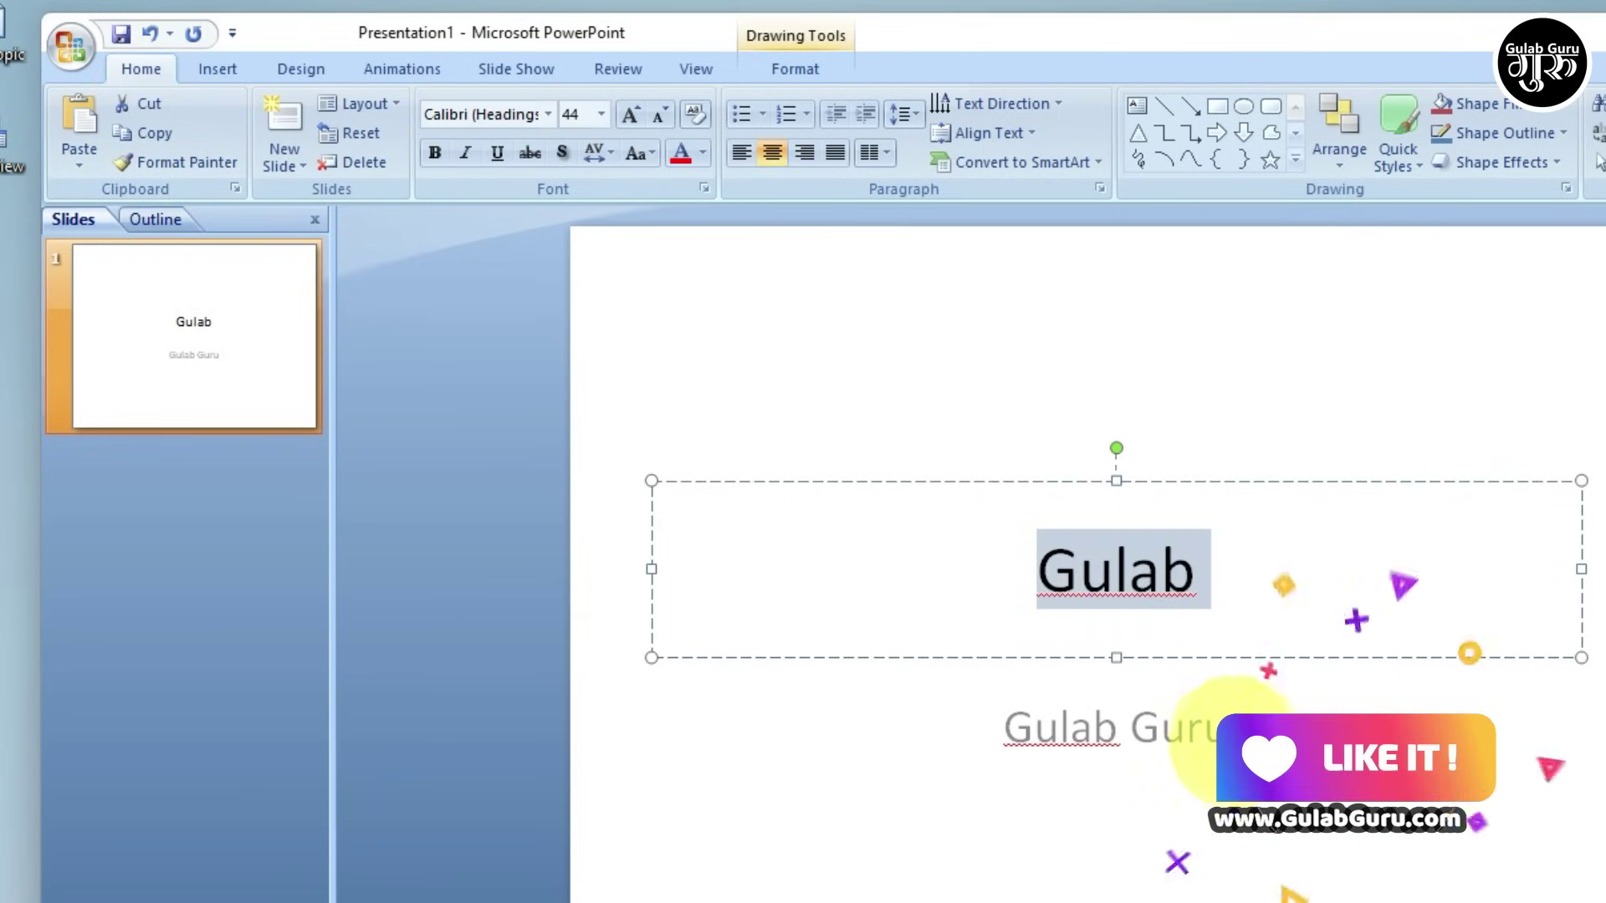
left_click(1236, 717)
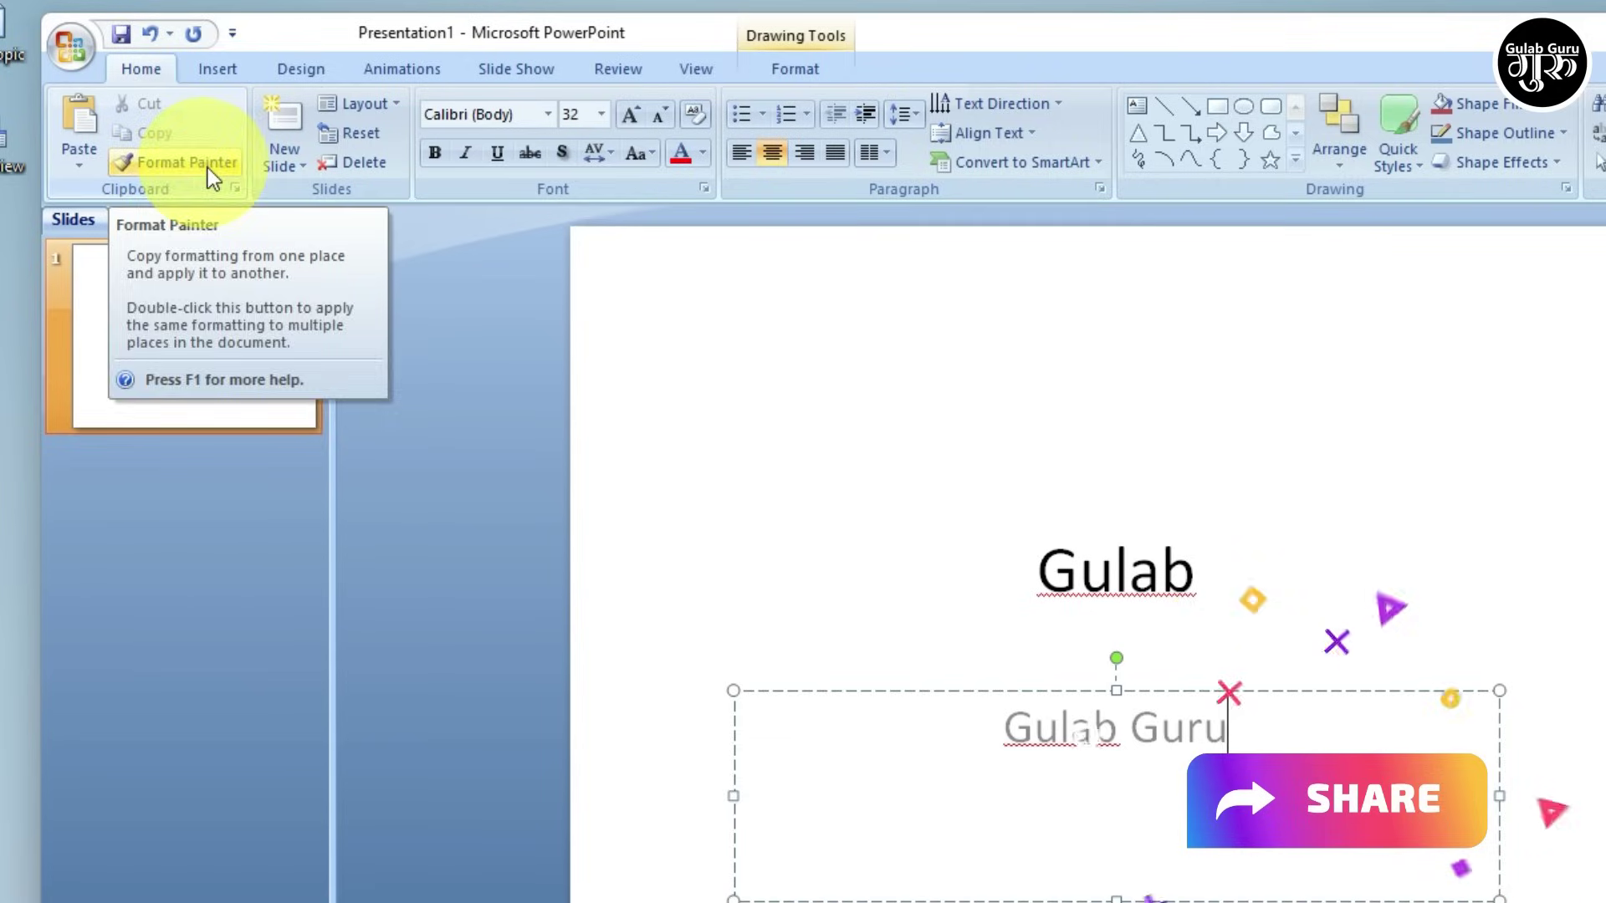
left_click(1171, 573)
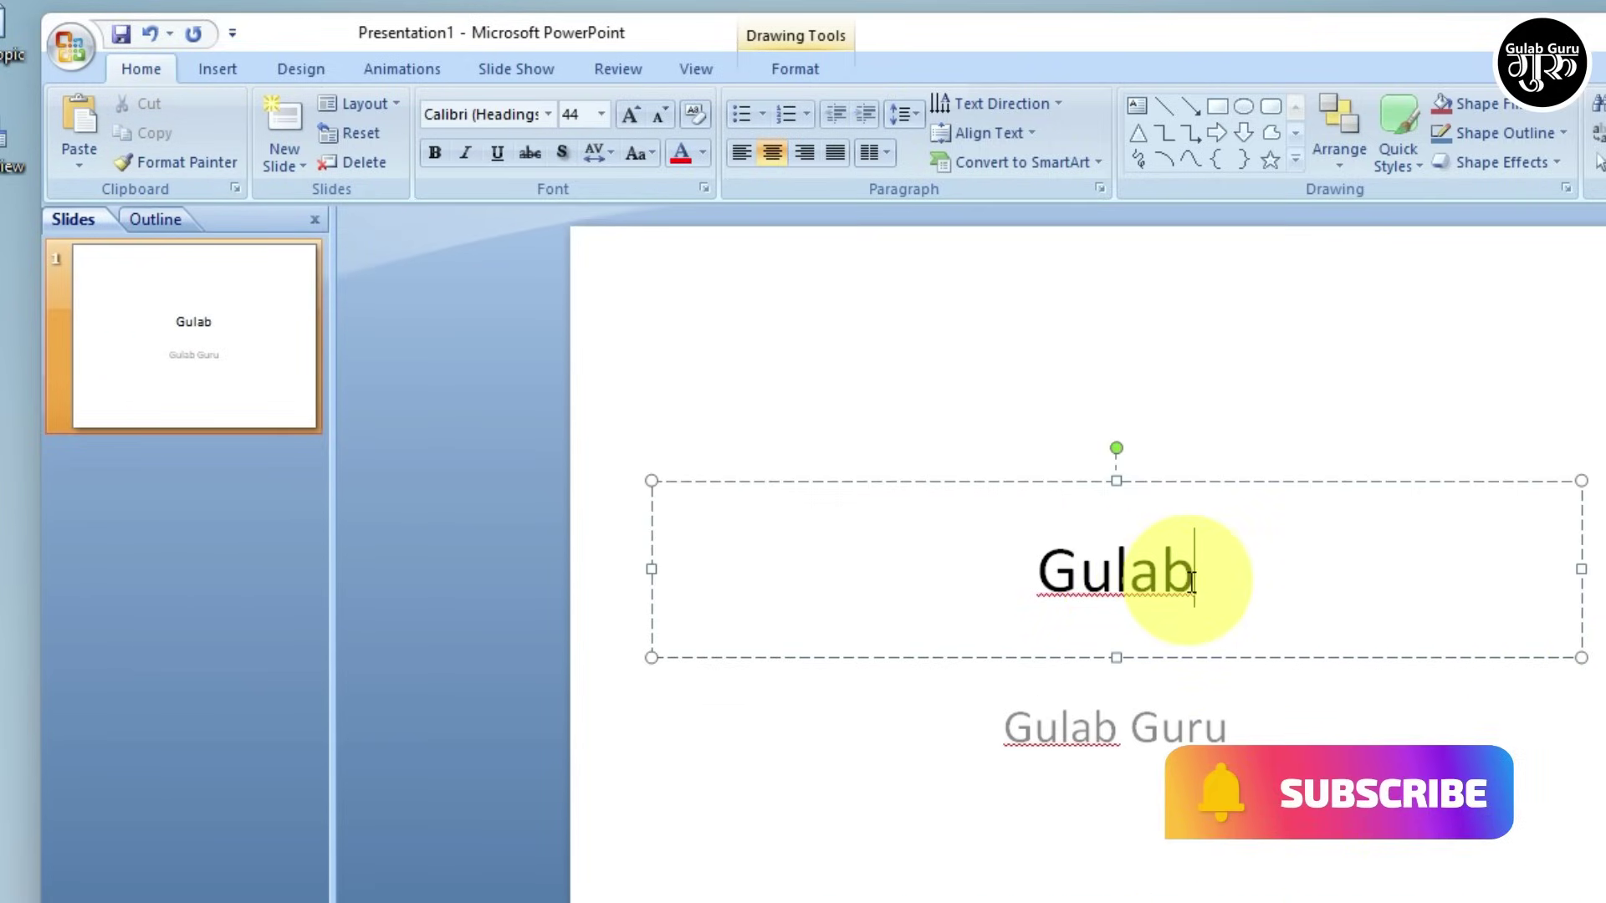
left_click_drag(1194, 582, 1027, 567)
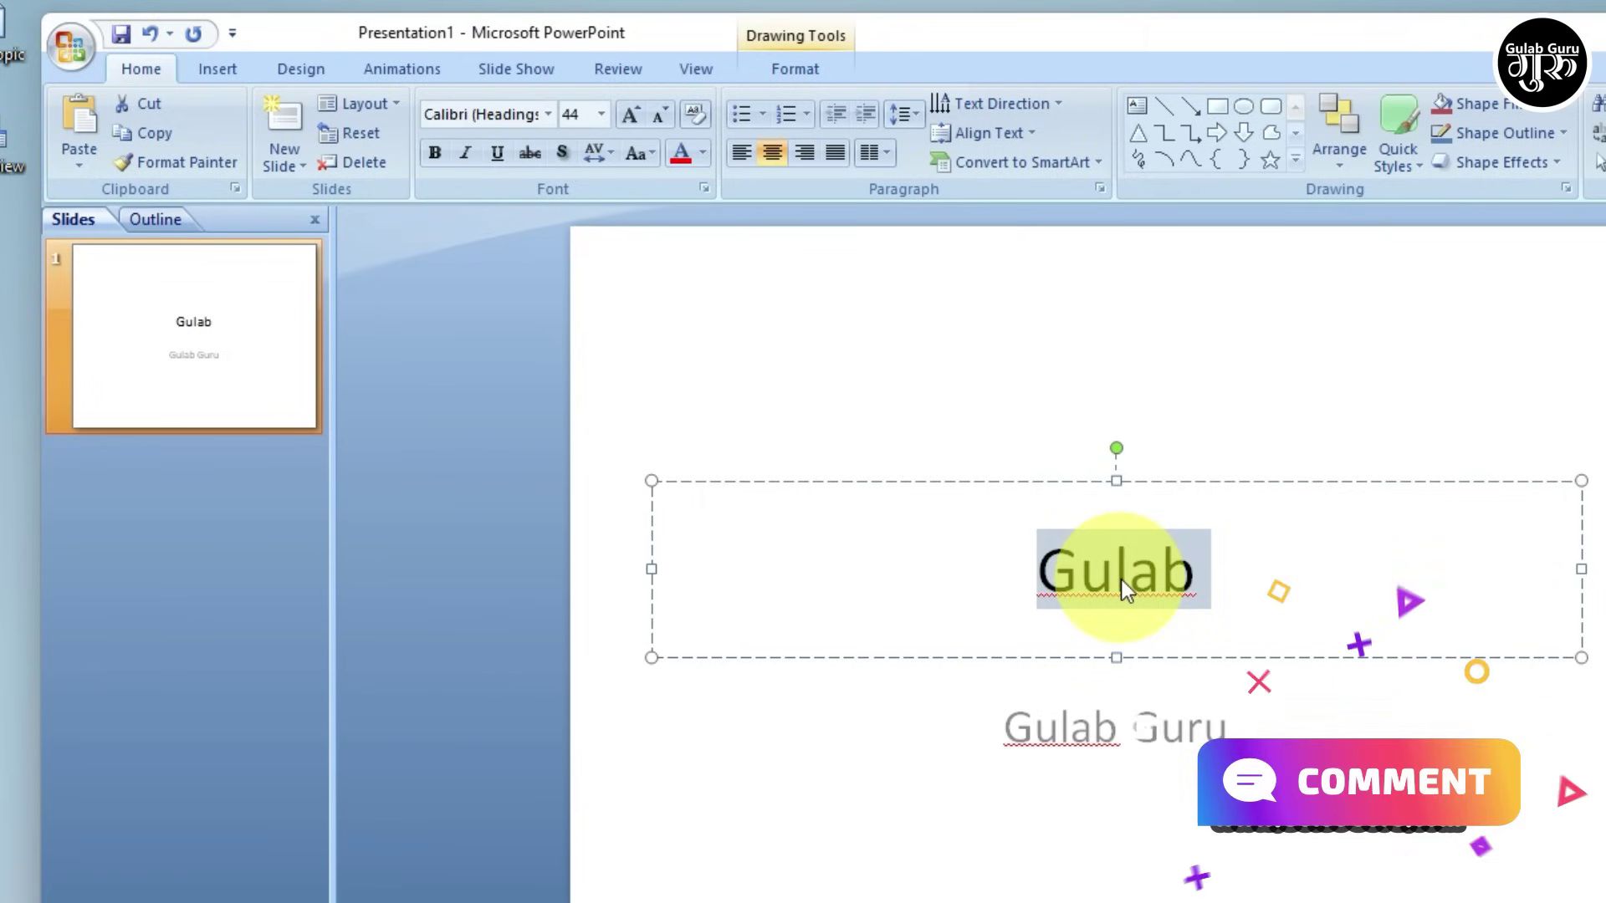
left_click(434, 152)
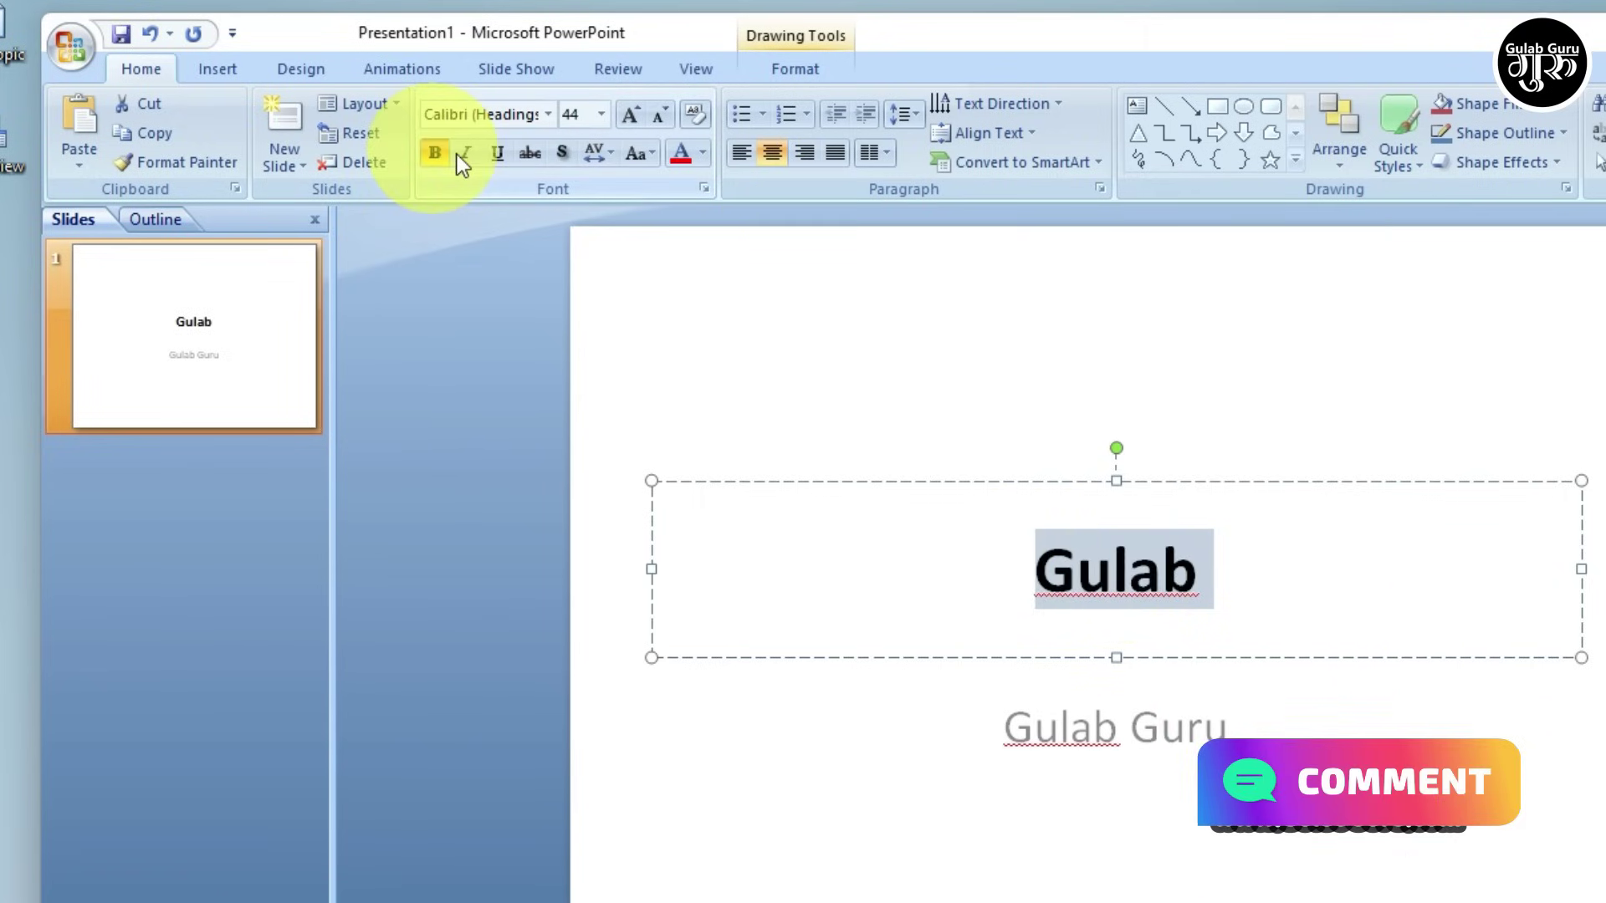
left_click(629, 117)
left_click(629, 117)
left_click(629, 118)
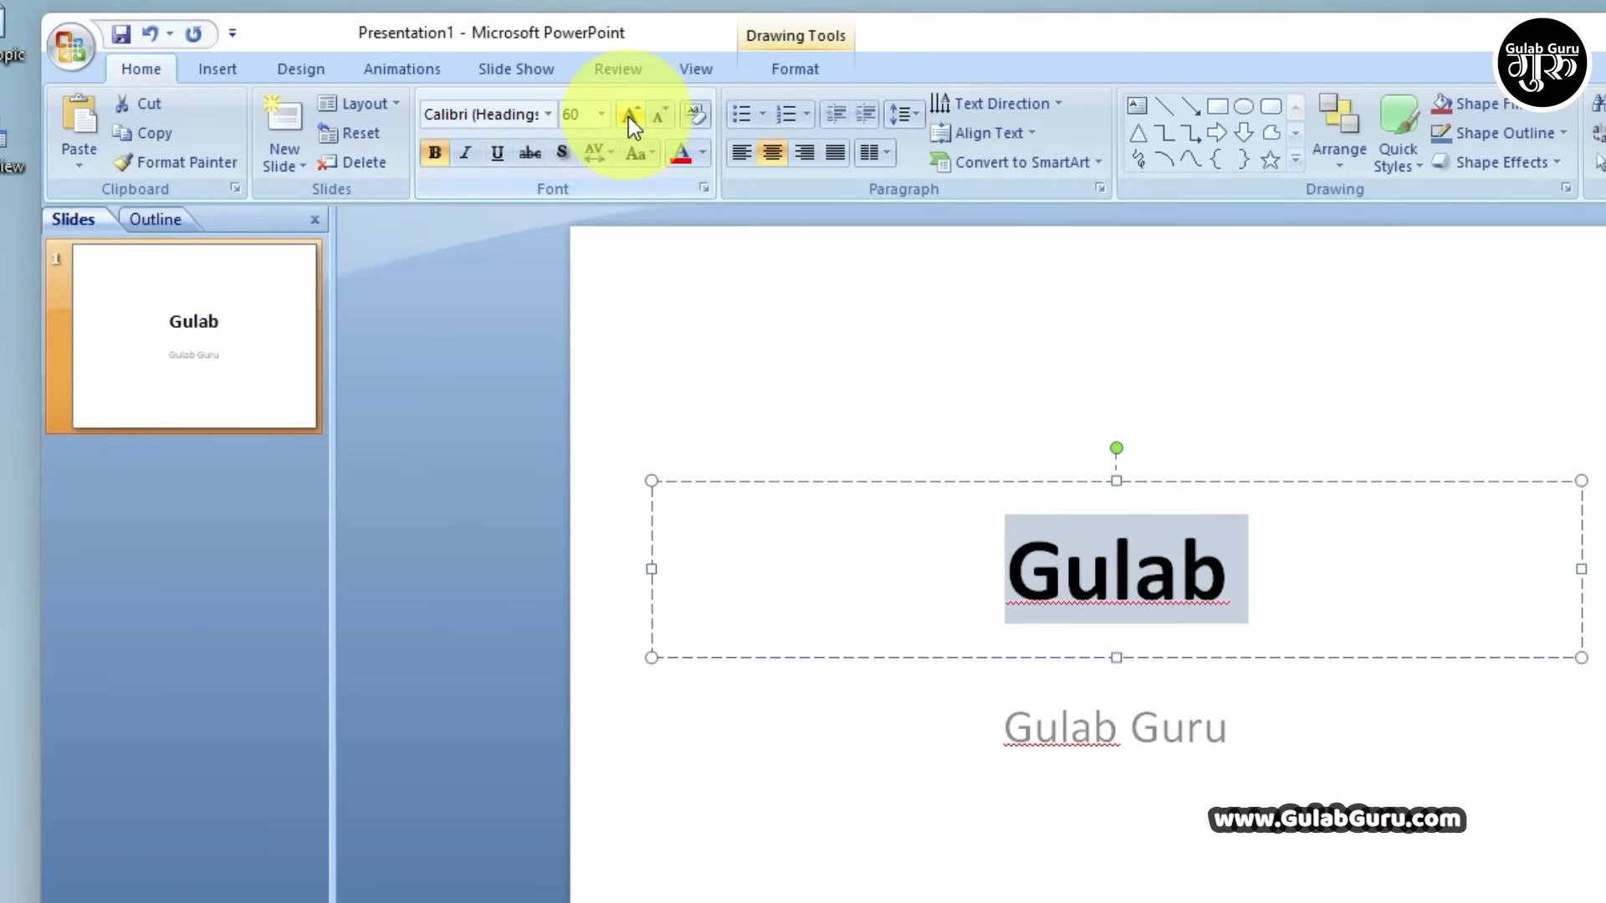
left_click(703, 154)
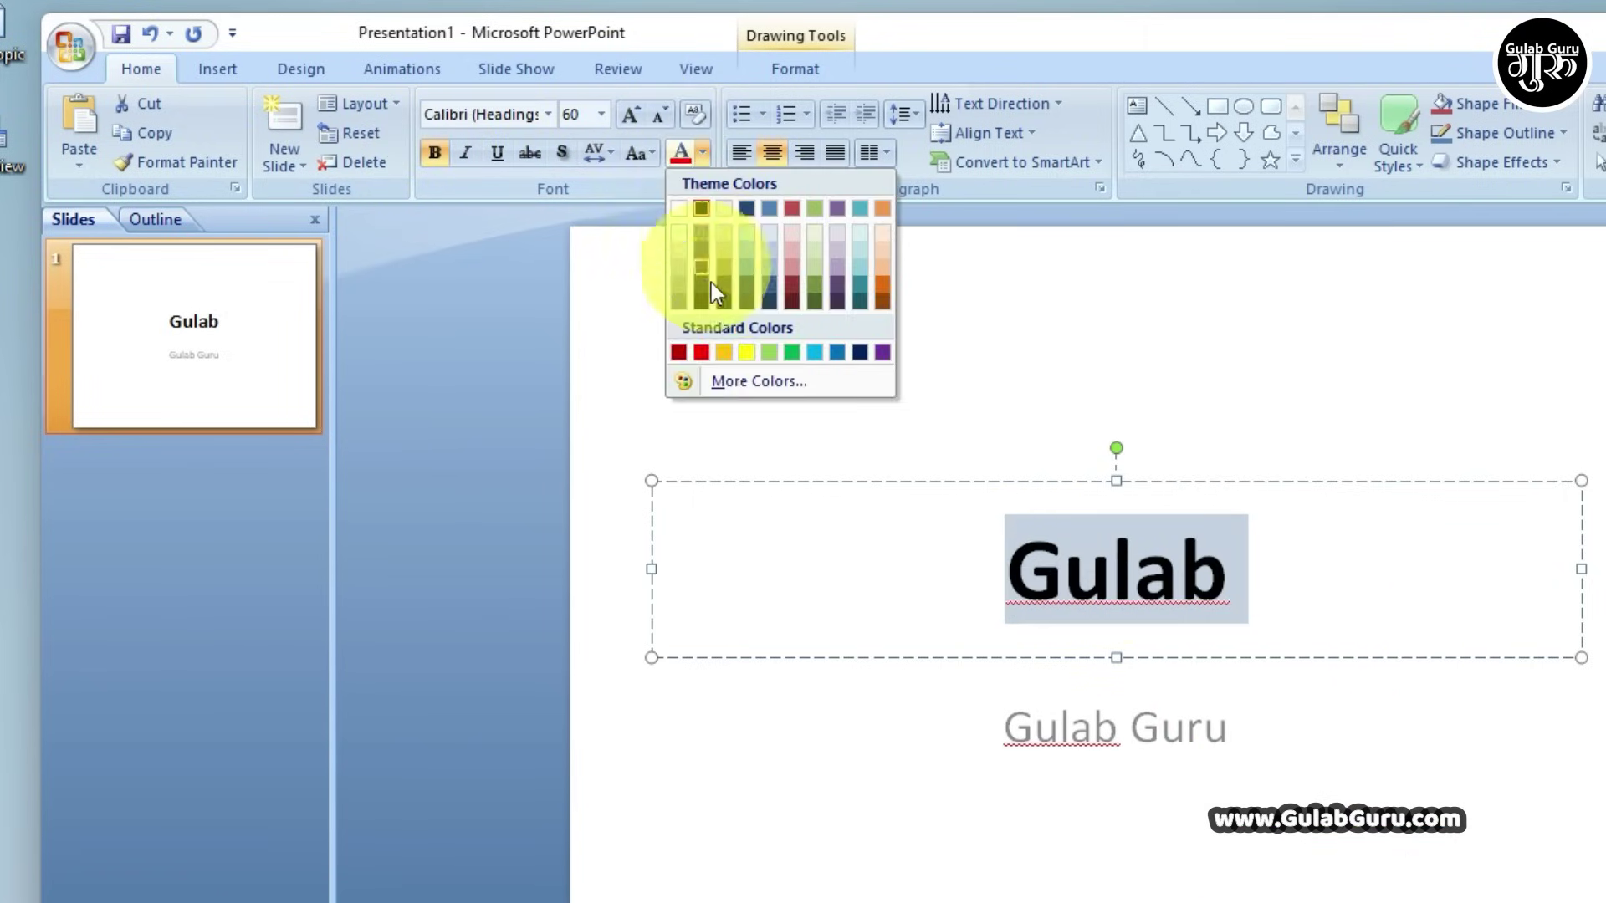
left_click(701, 352)
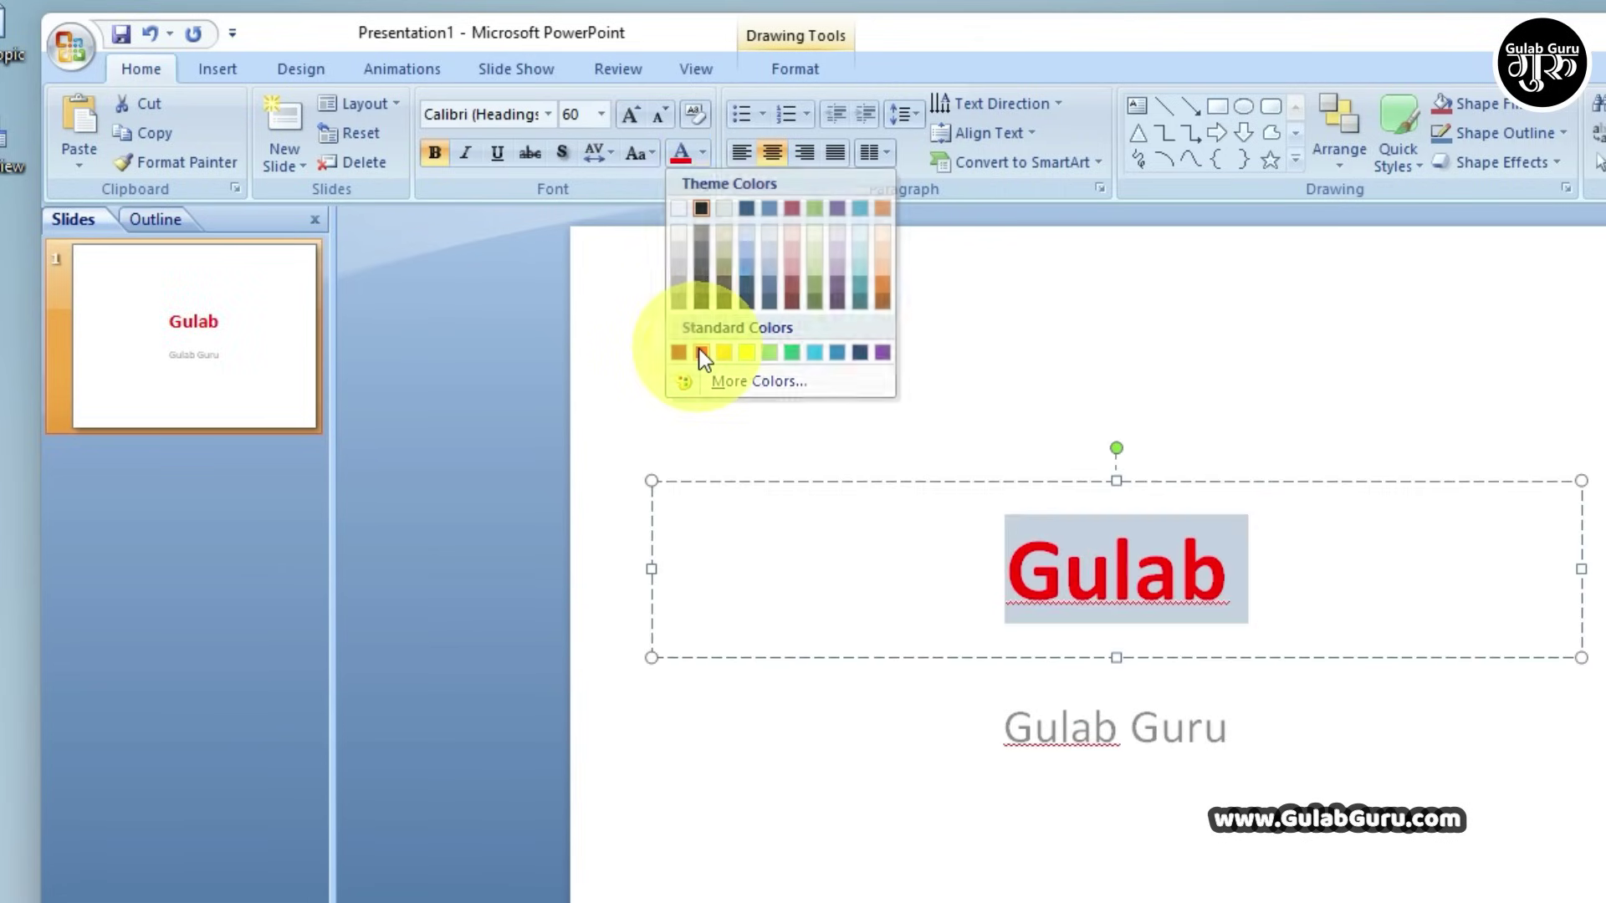
left_click(468, 154)
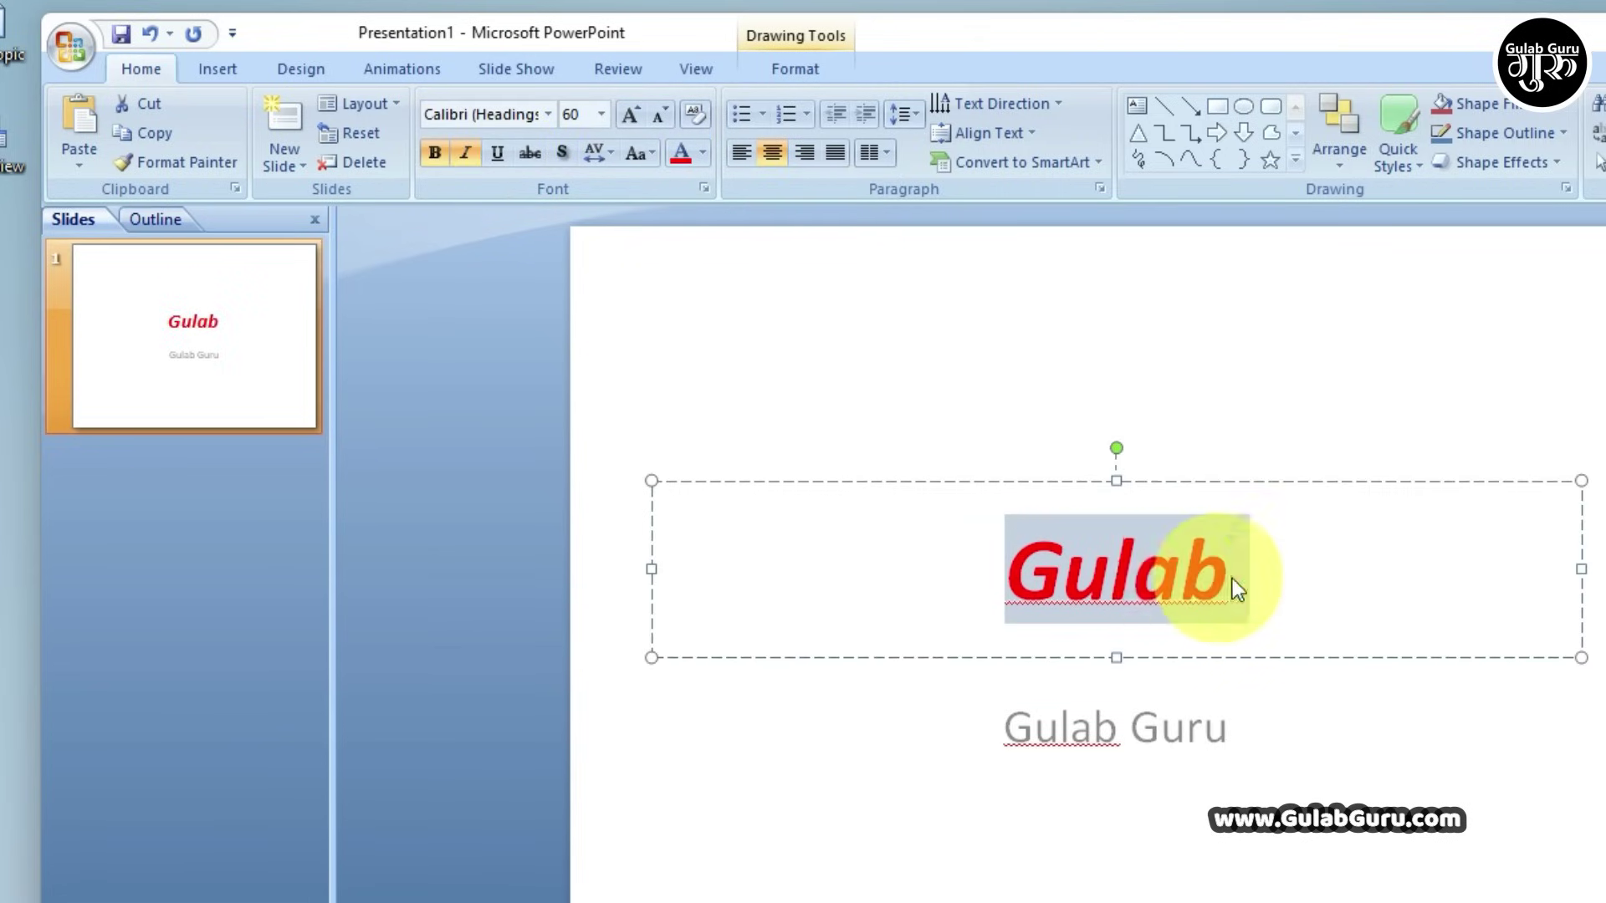
left_click(1114, 576)
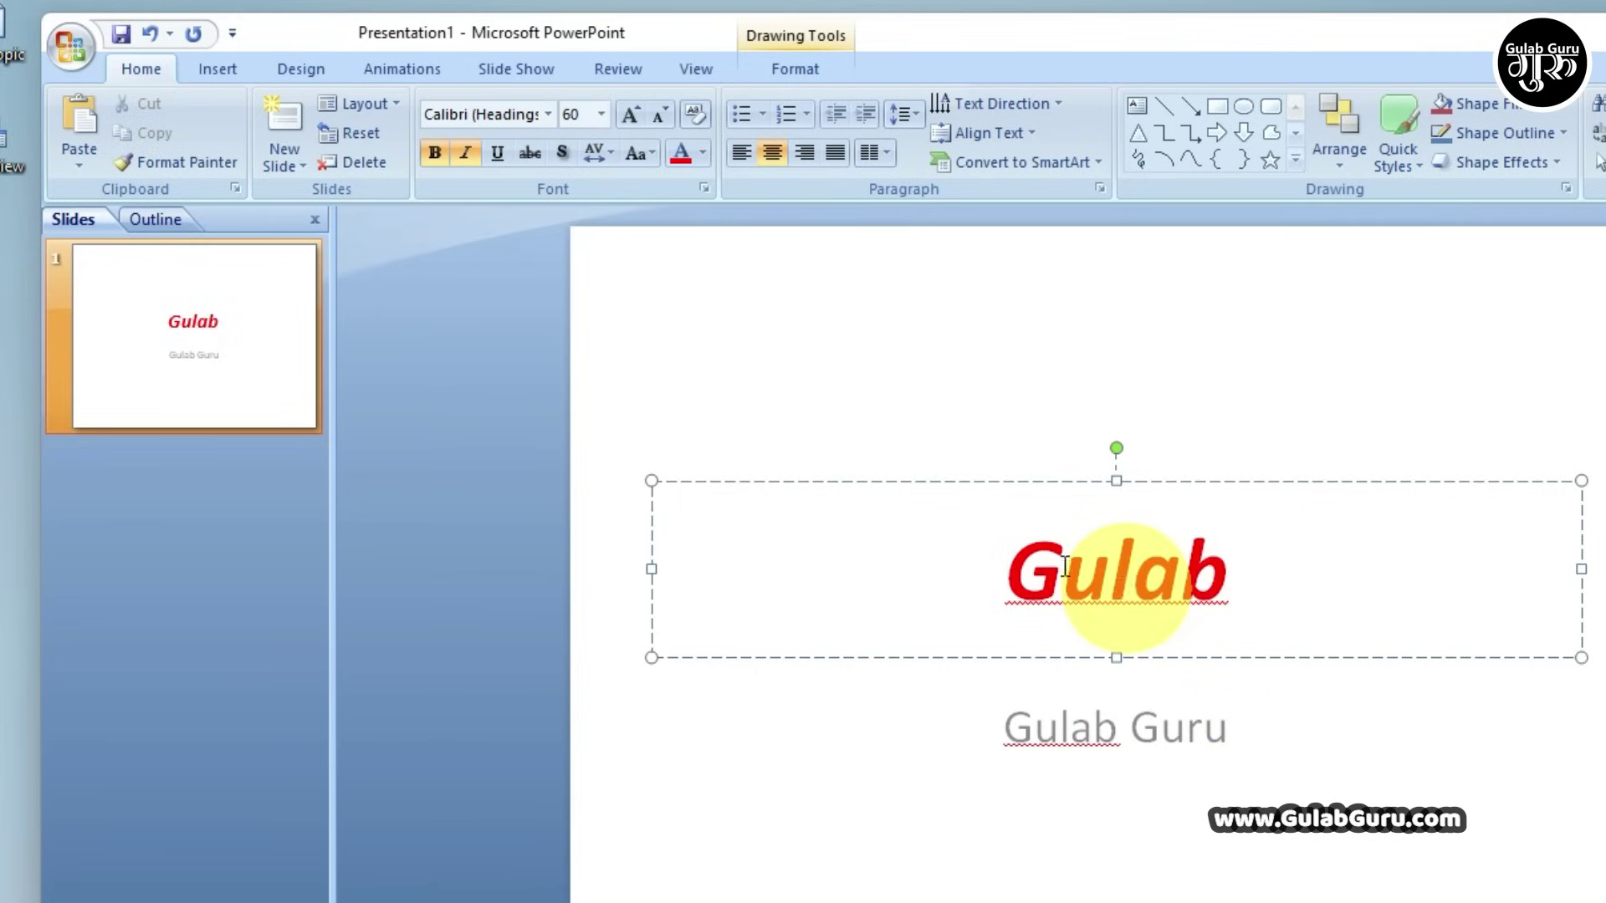
left_click(208, 161)
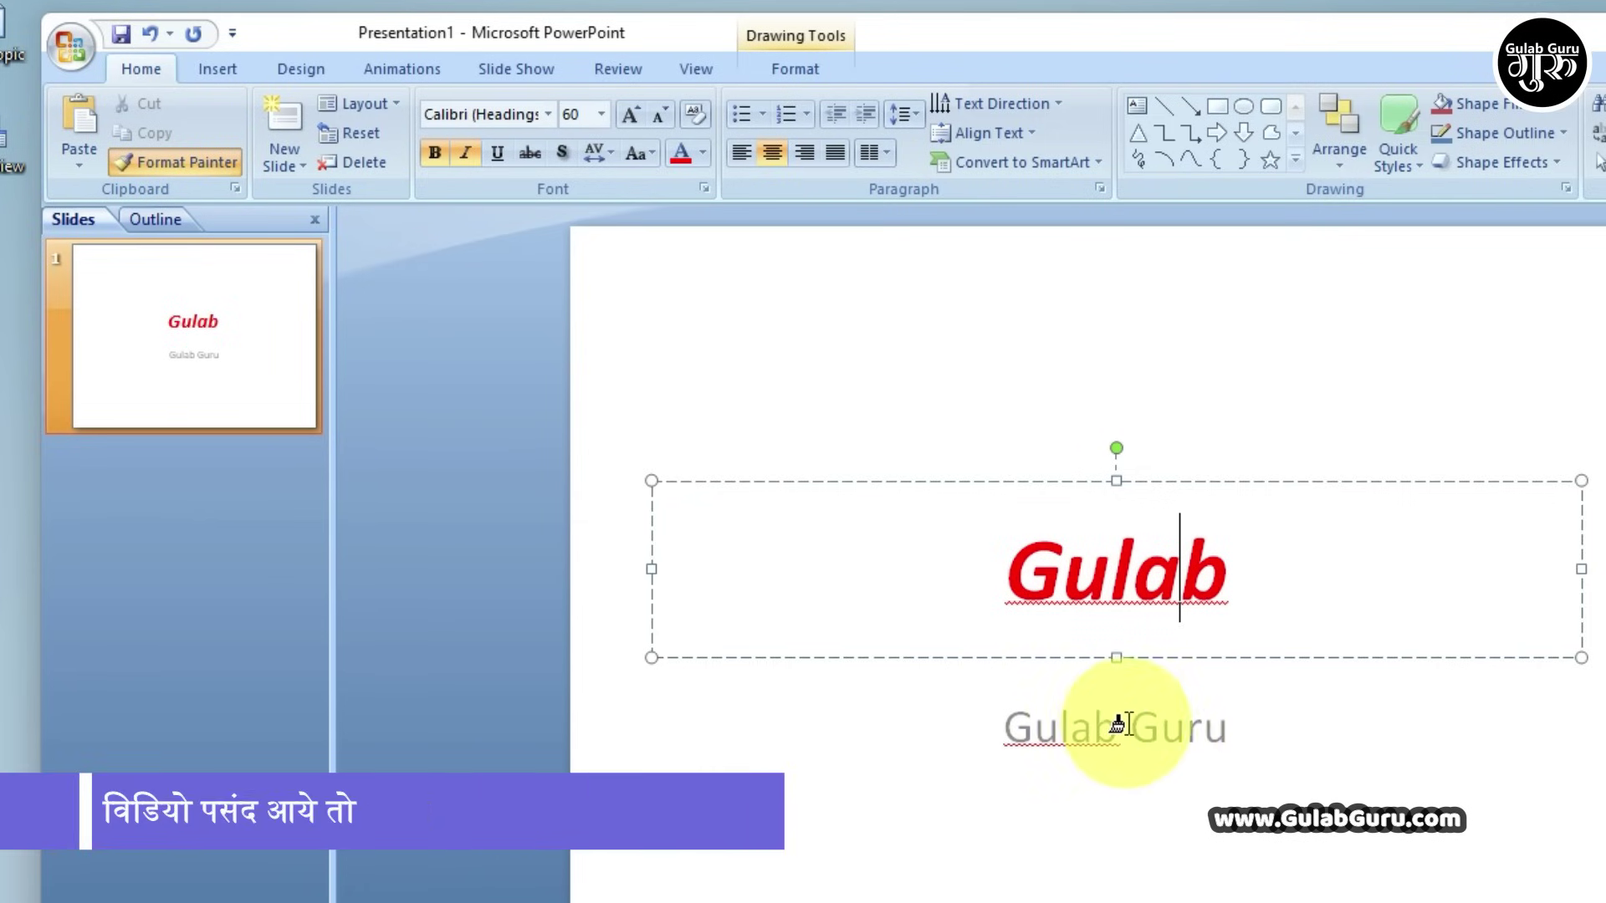
Paint the title's bold, italic, red formatting onto the 'Gulab Guru' subtitle text
left_click_drag(1189, 729, 1011, 729)
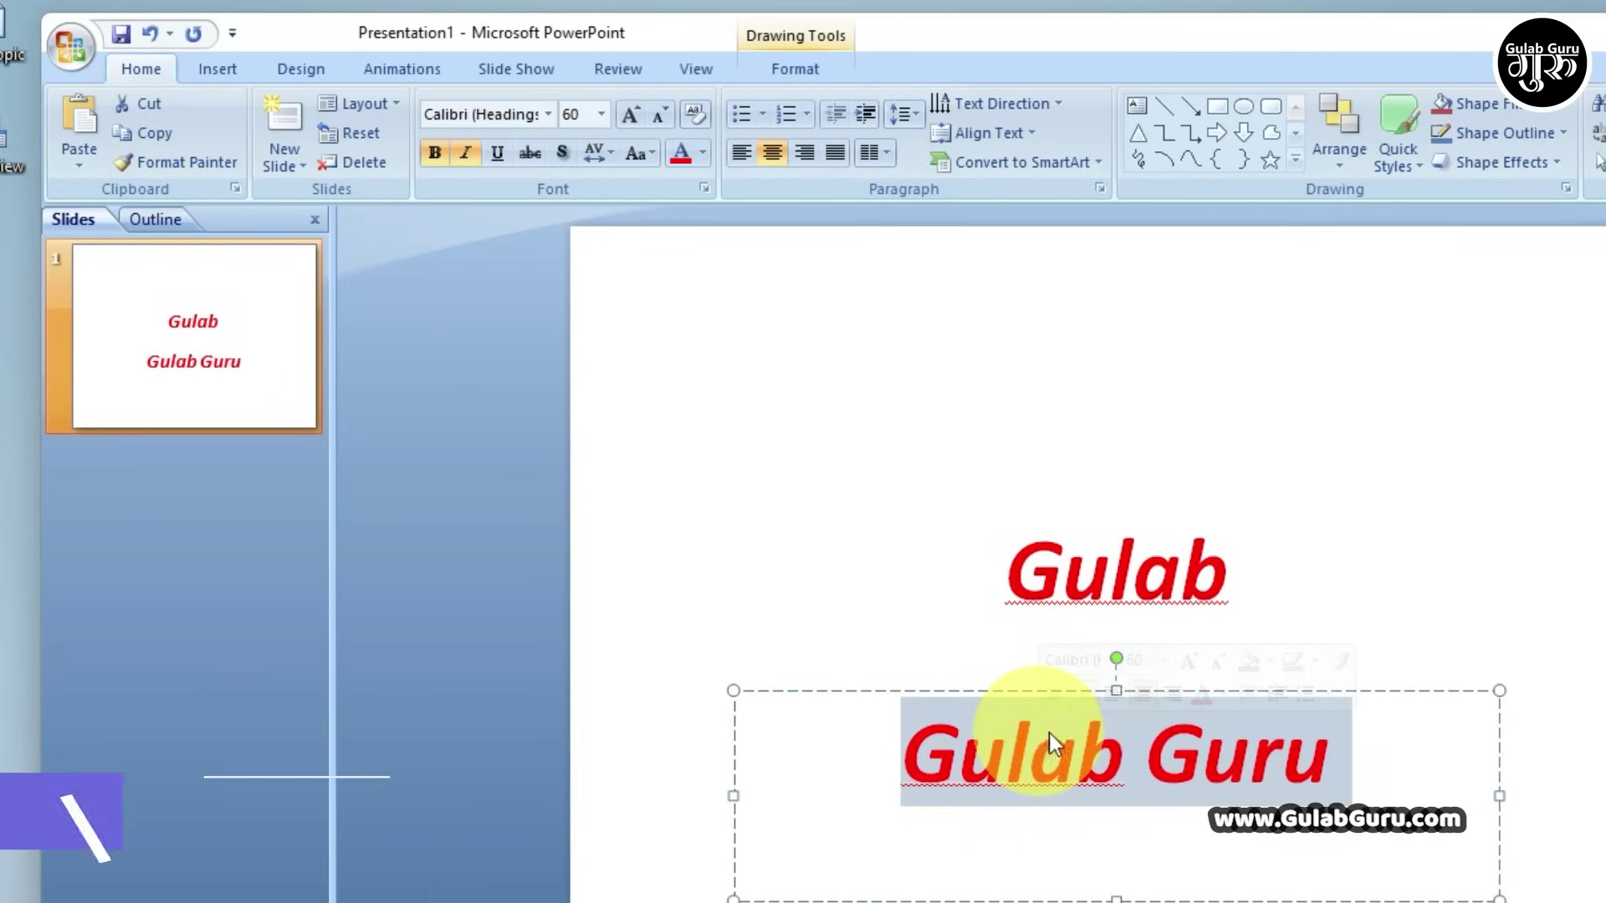
left_click(1126, 775)
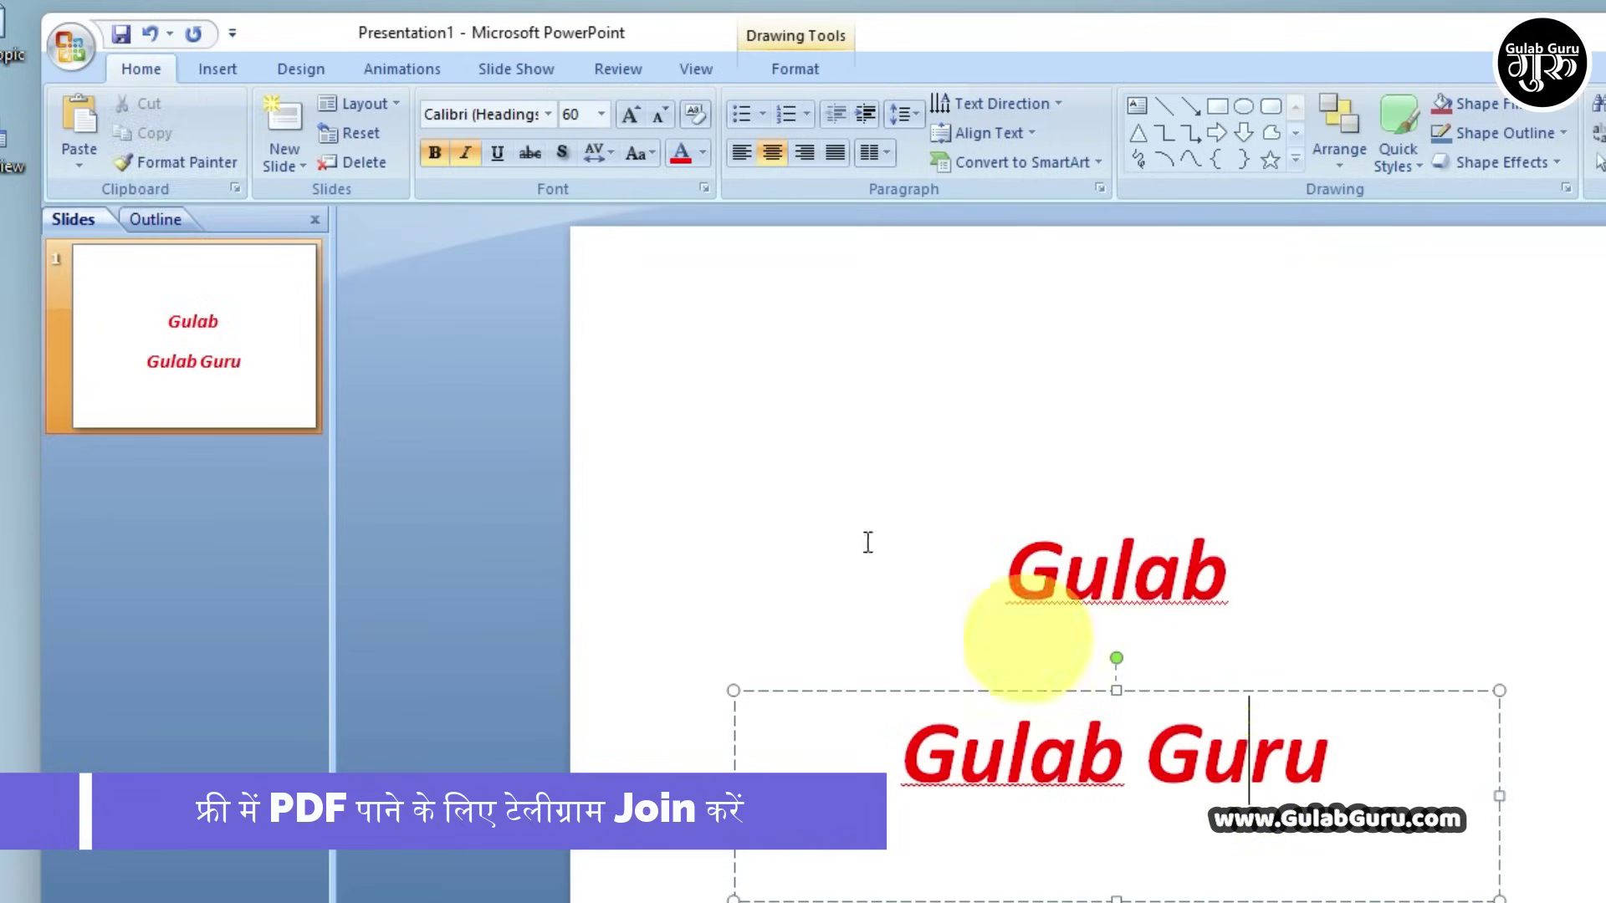
left_click(1249, 752)
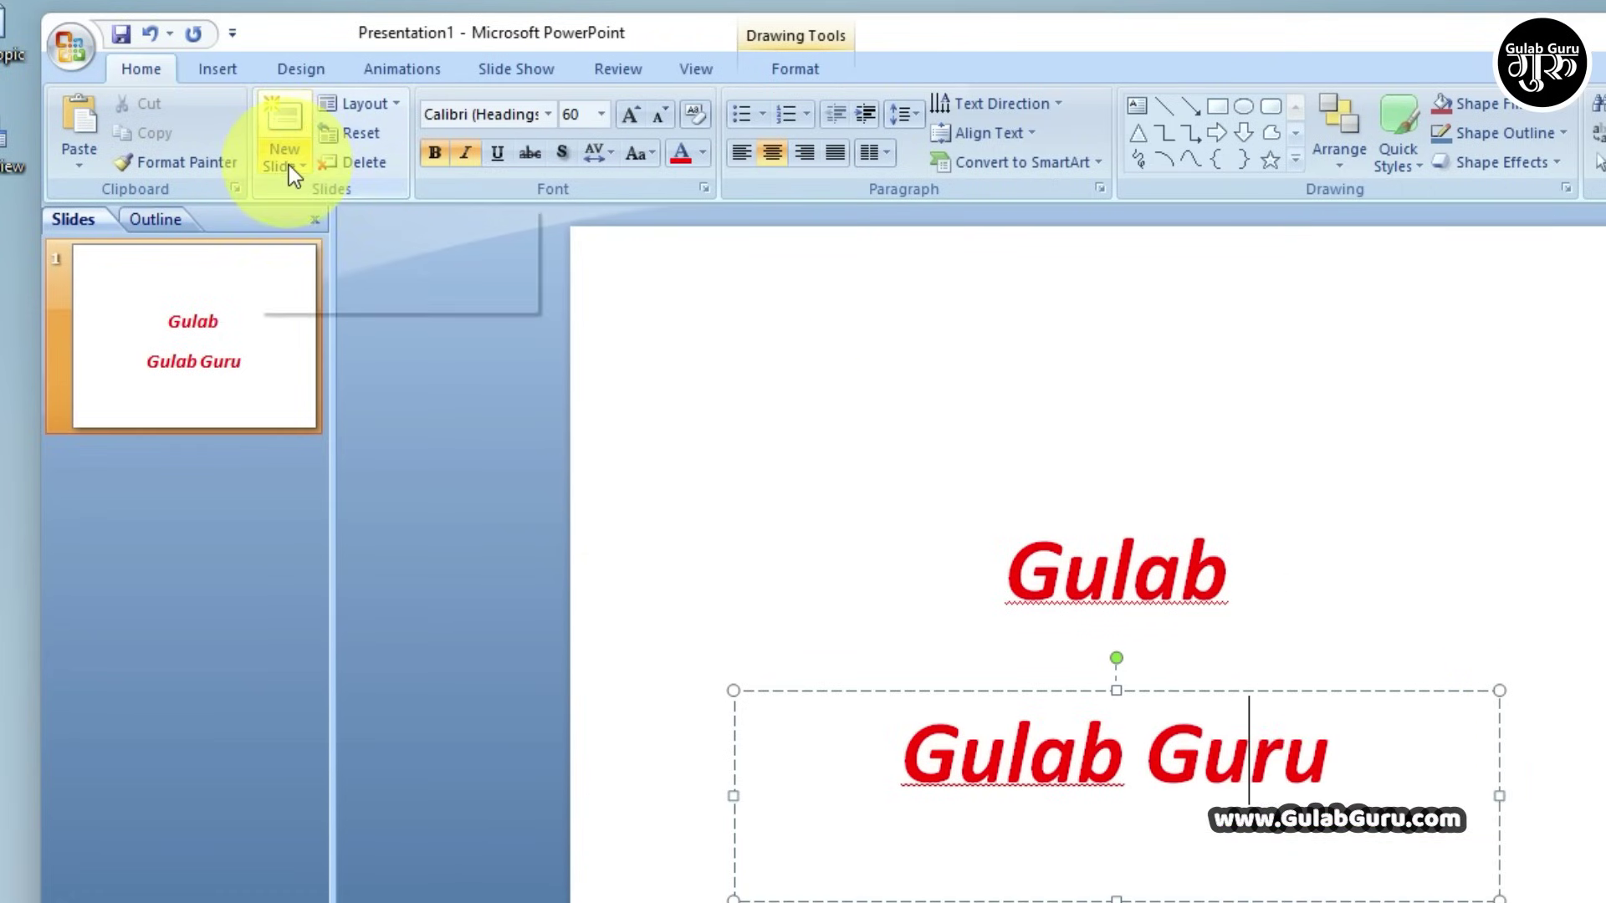
Insert a new blank slide 2 after the title slide and compare it with slide 1
left_click(272, 352)
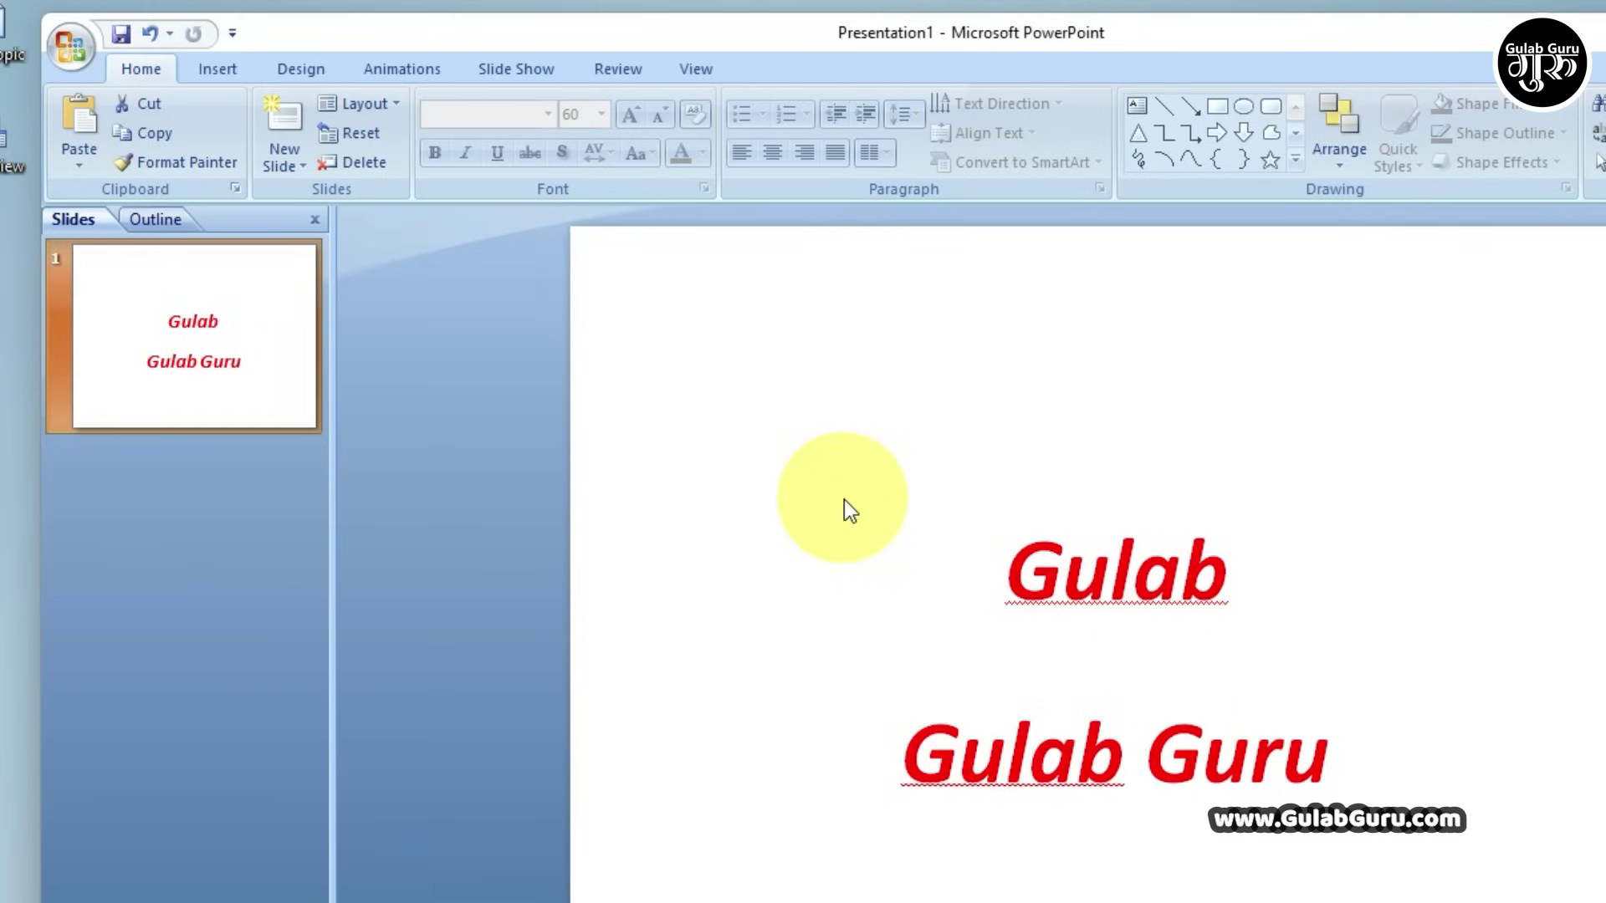
left_click(158, 533)
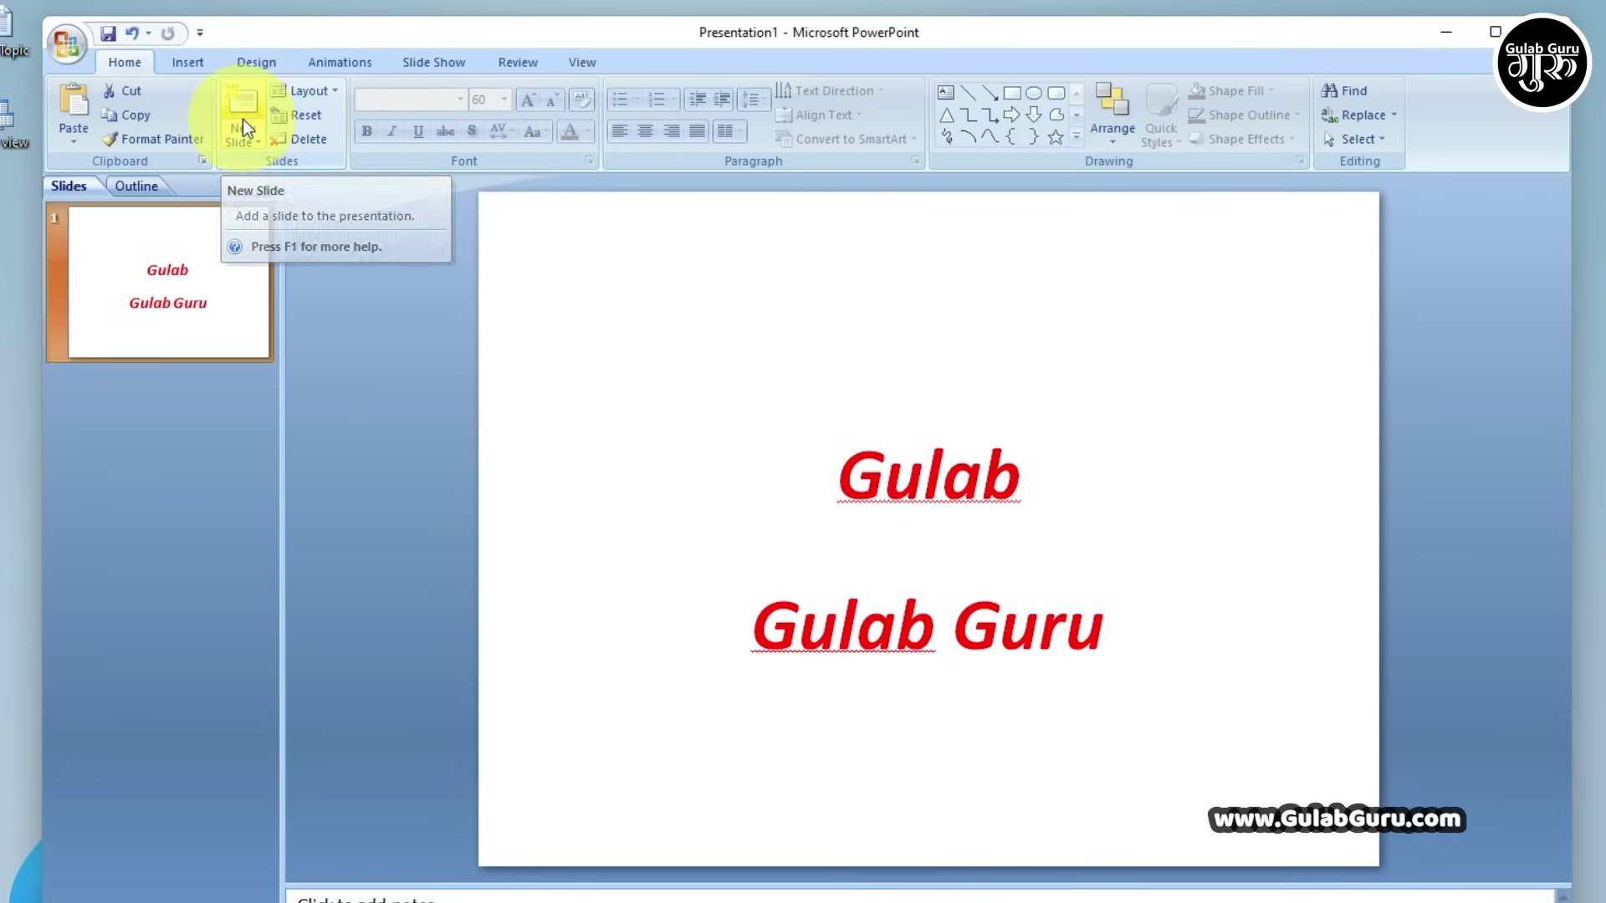
left_click(242, 115)
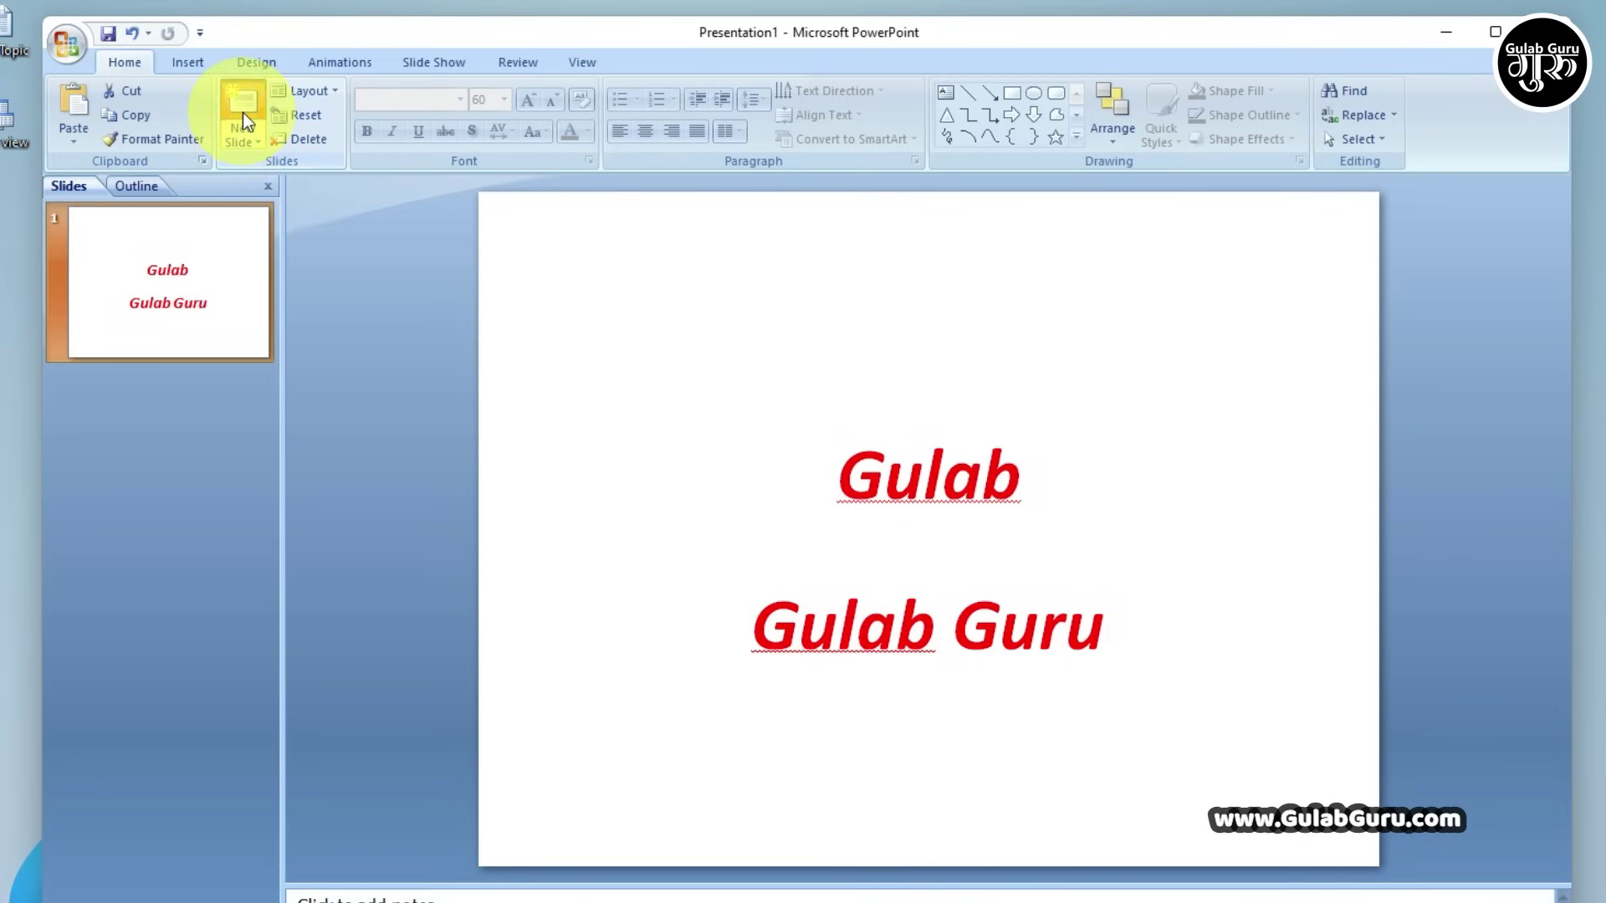
left_click(196, 284)
left_click(192, 426)
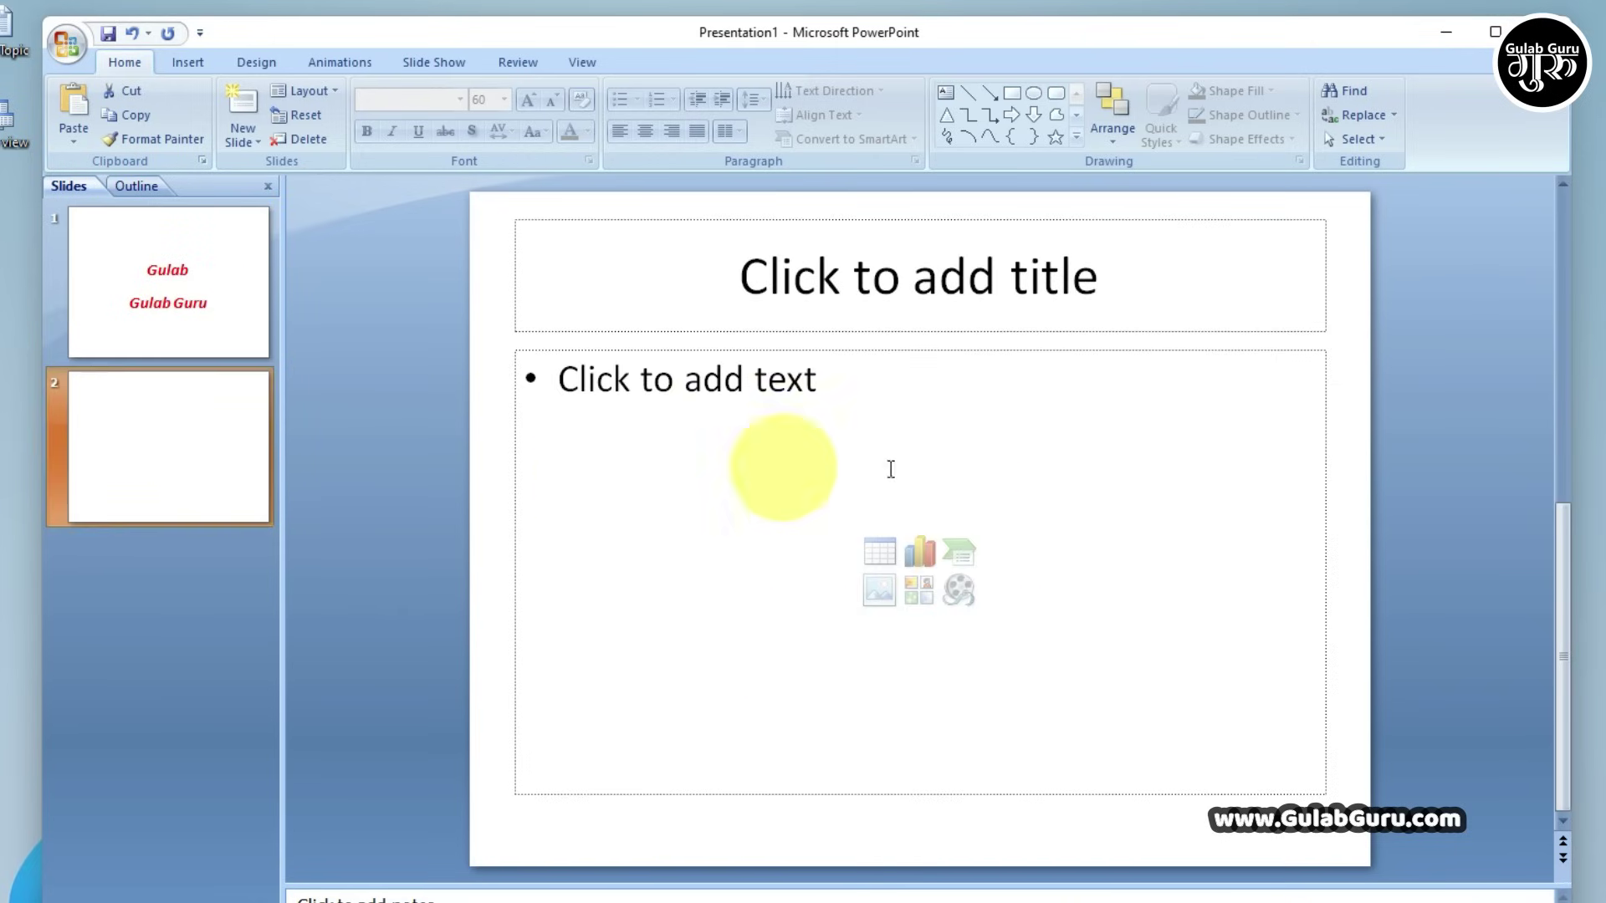
left_click(1052, 448)
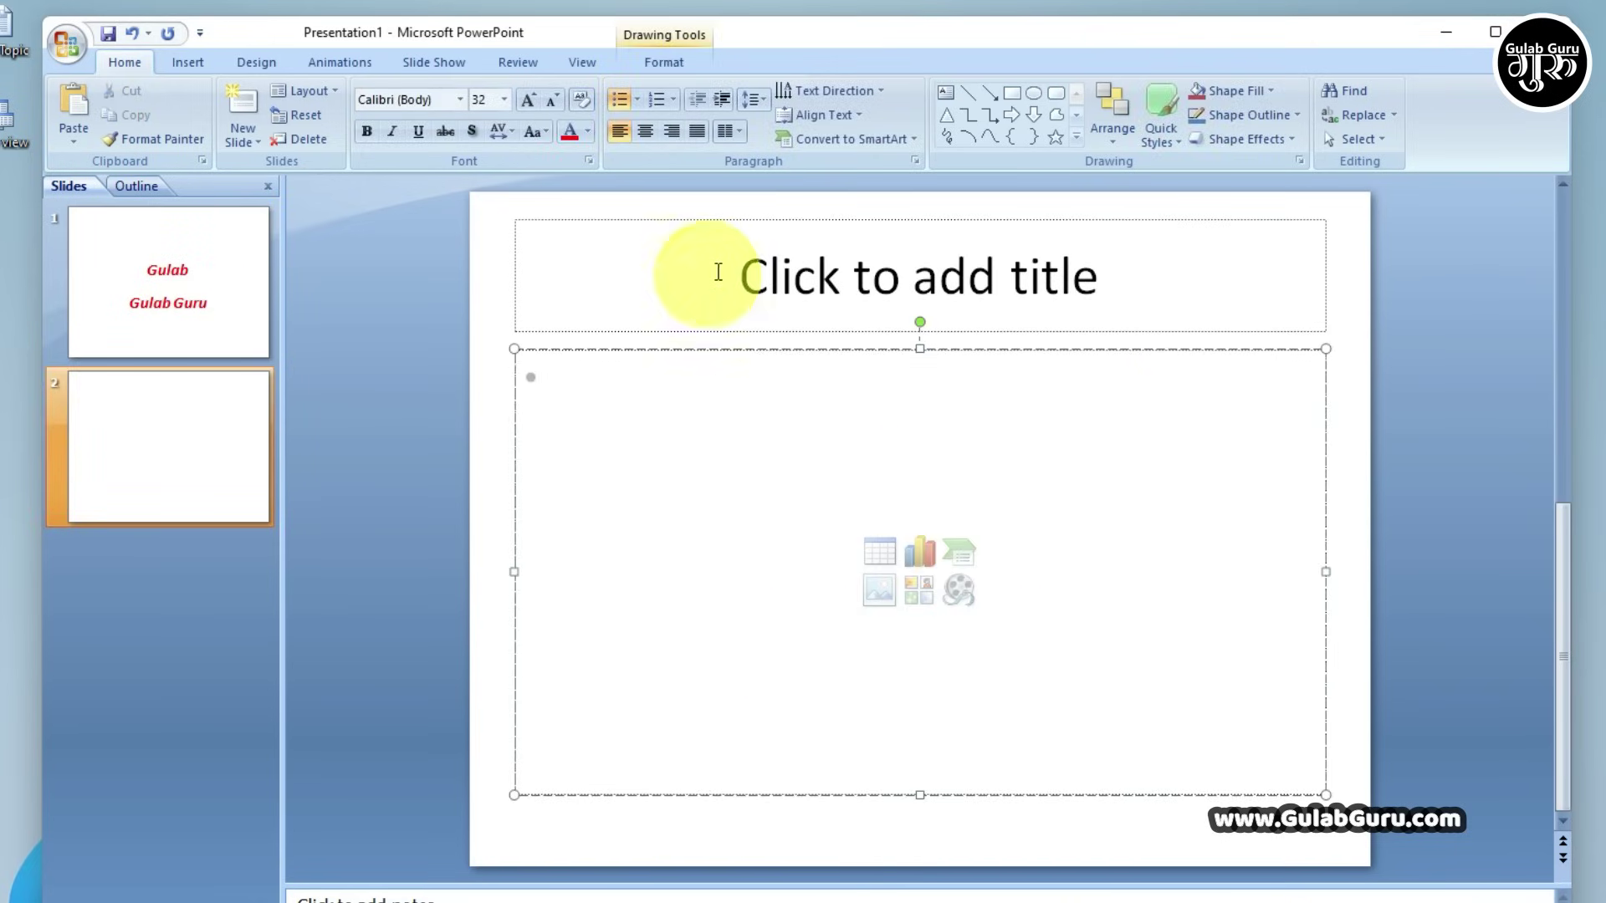
left_click(199, 298)
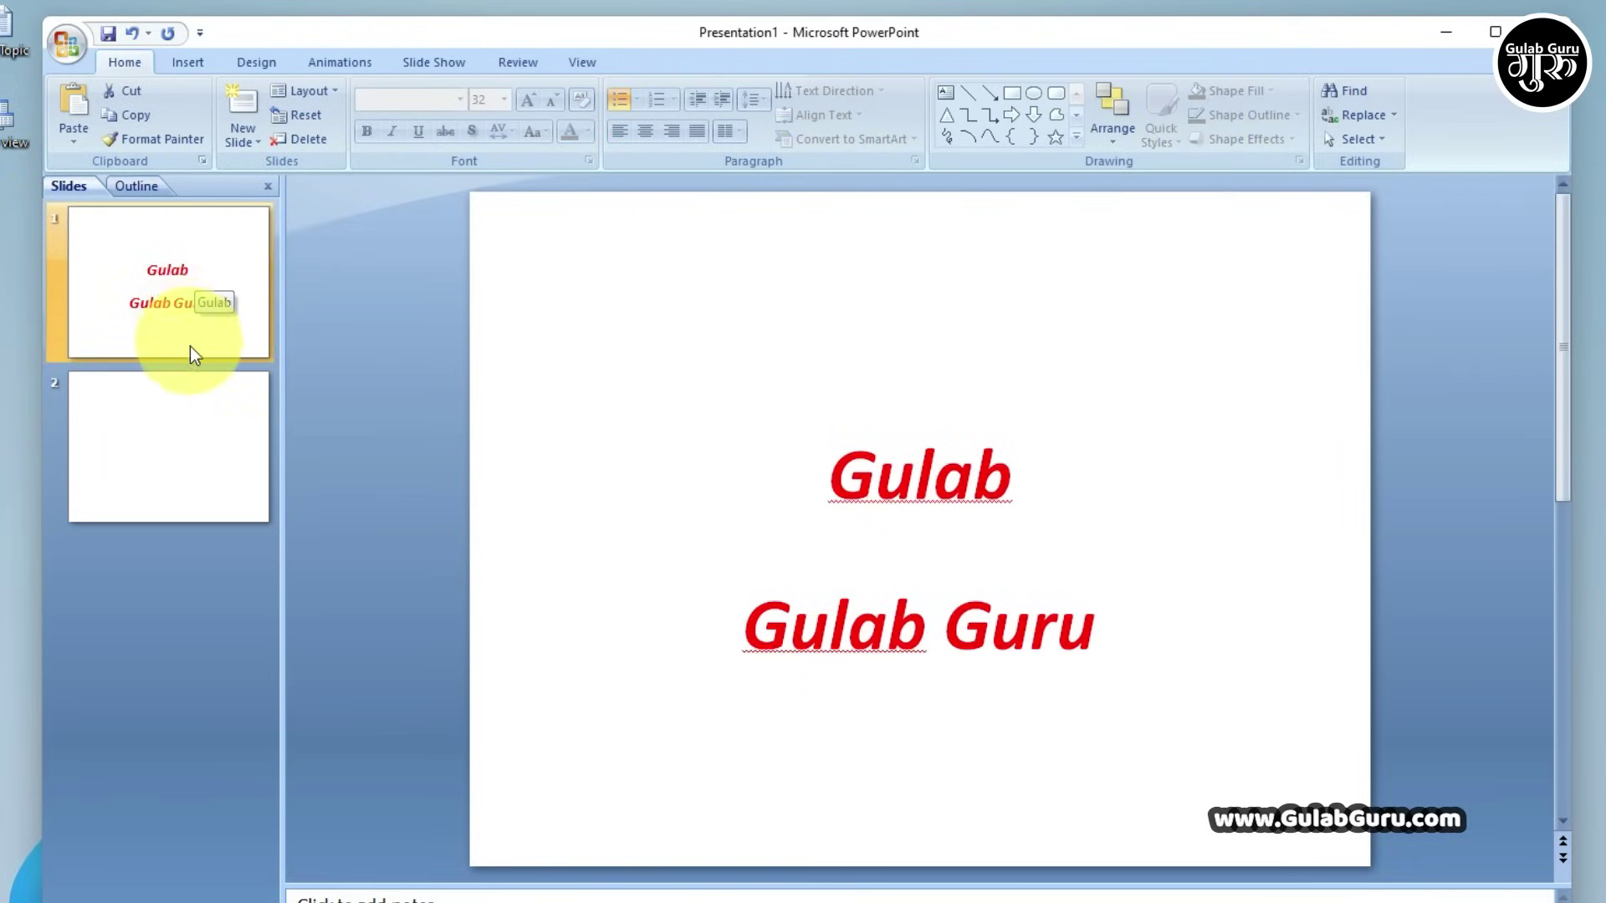
left_click(164, 445)
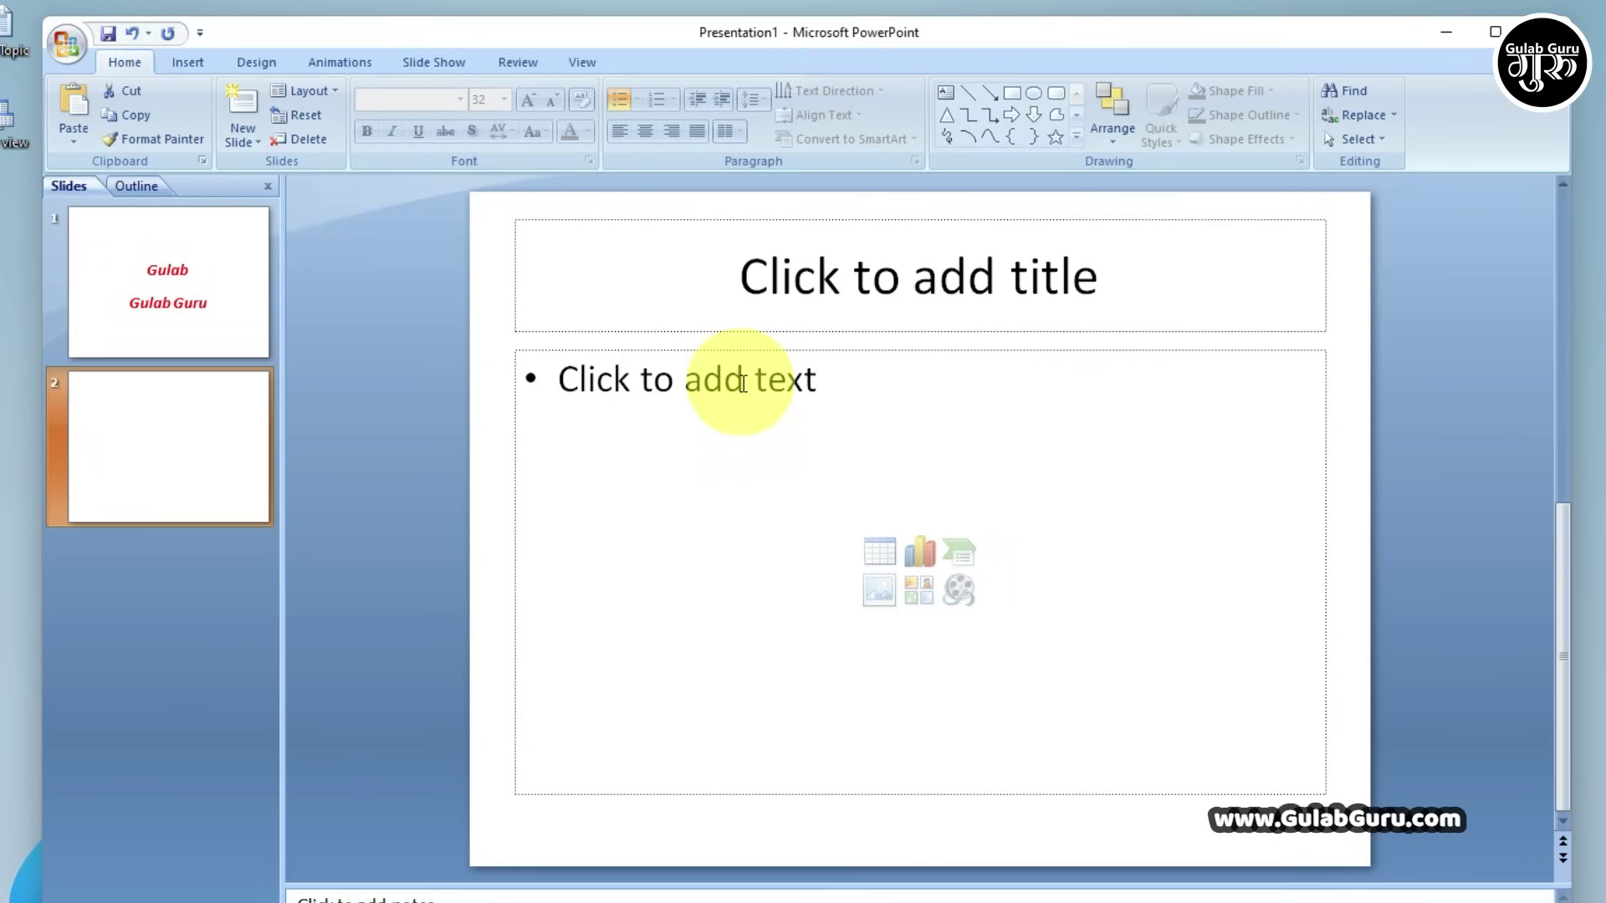
Apply the Two Content layout to slide 2, then go back to slide 1
left_click(332, 90)
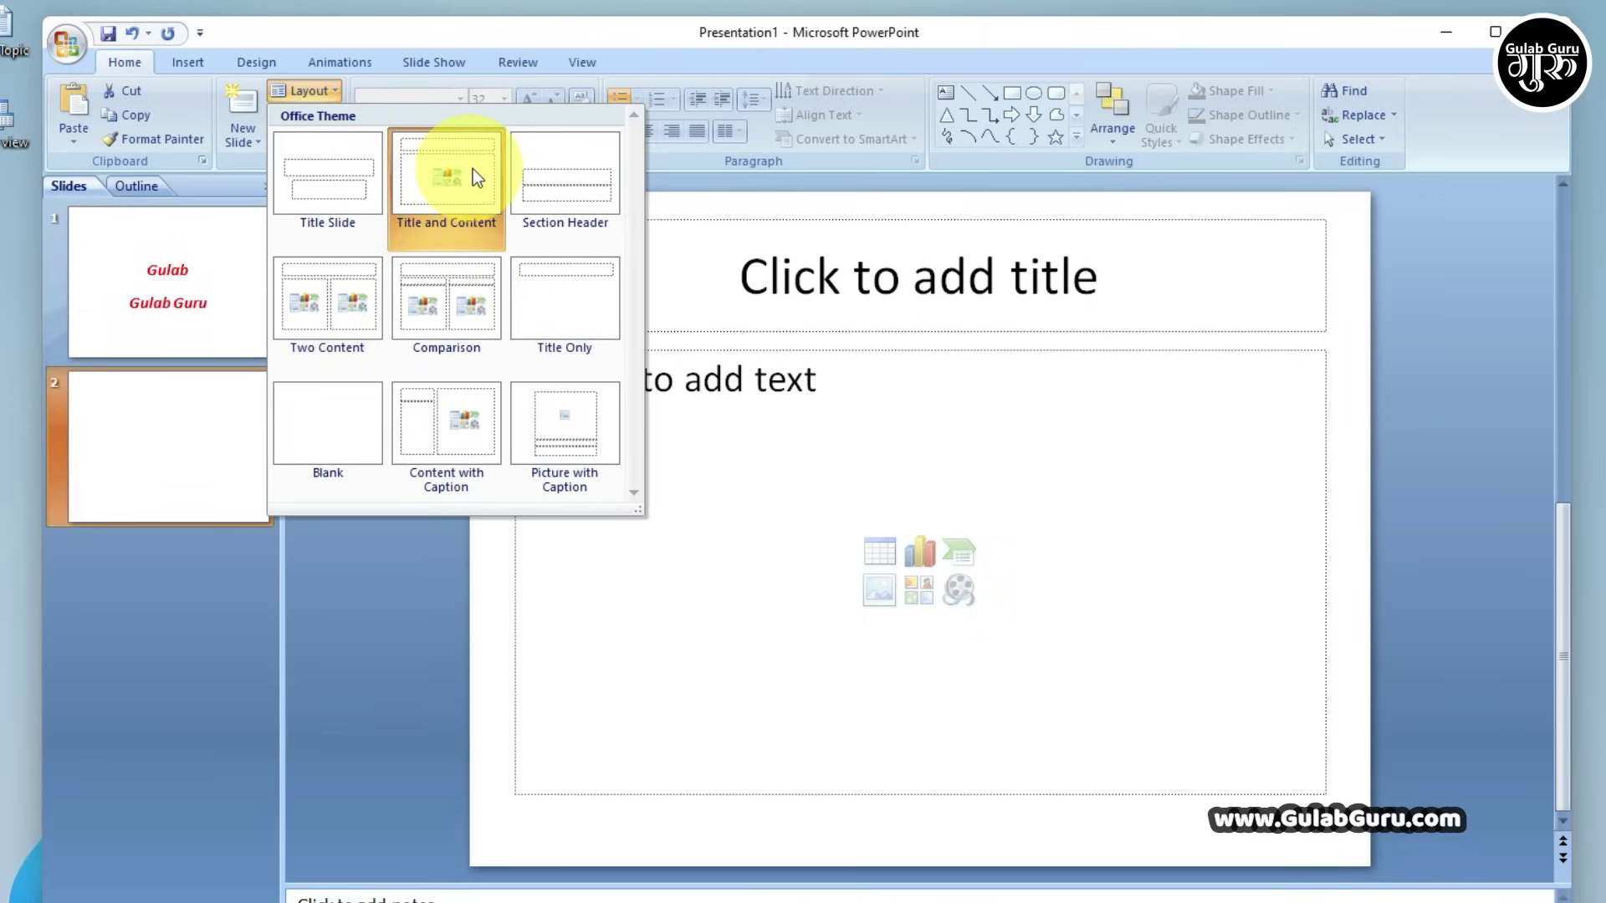
left_click(351, 311)
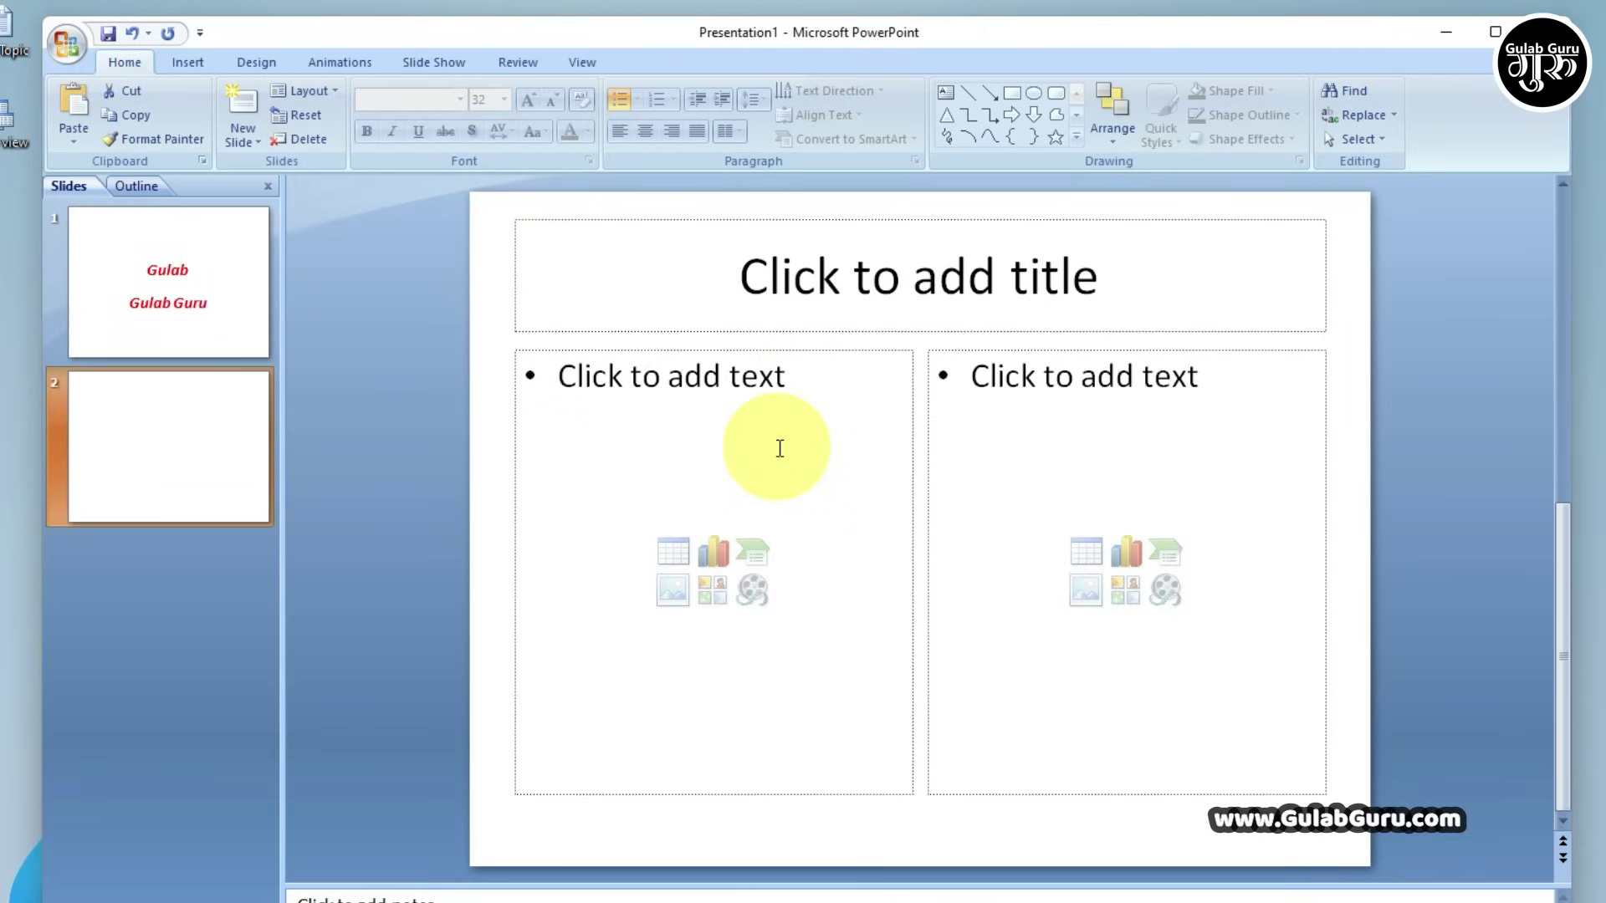
left_click(168, 277)
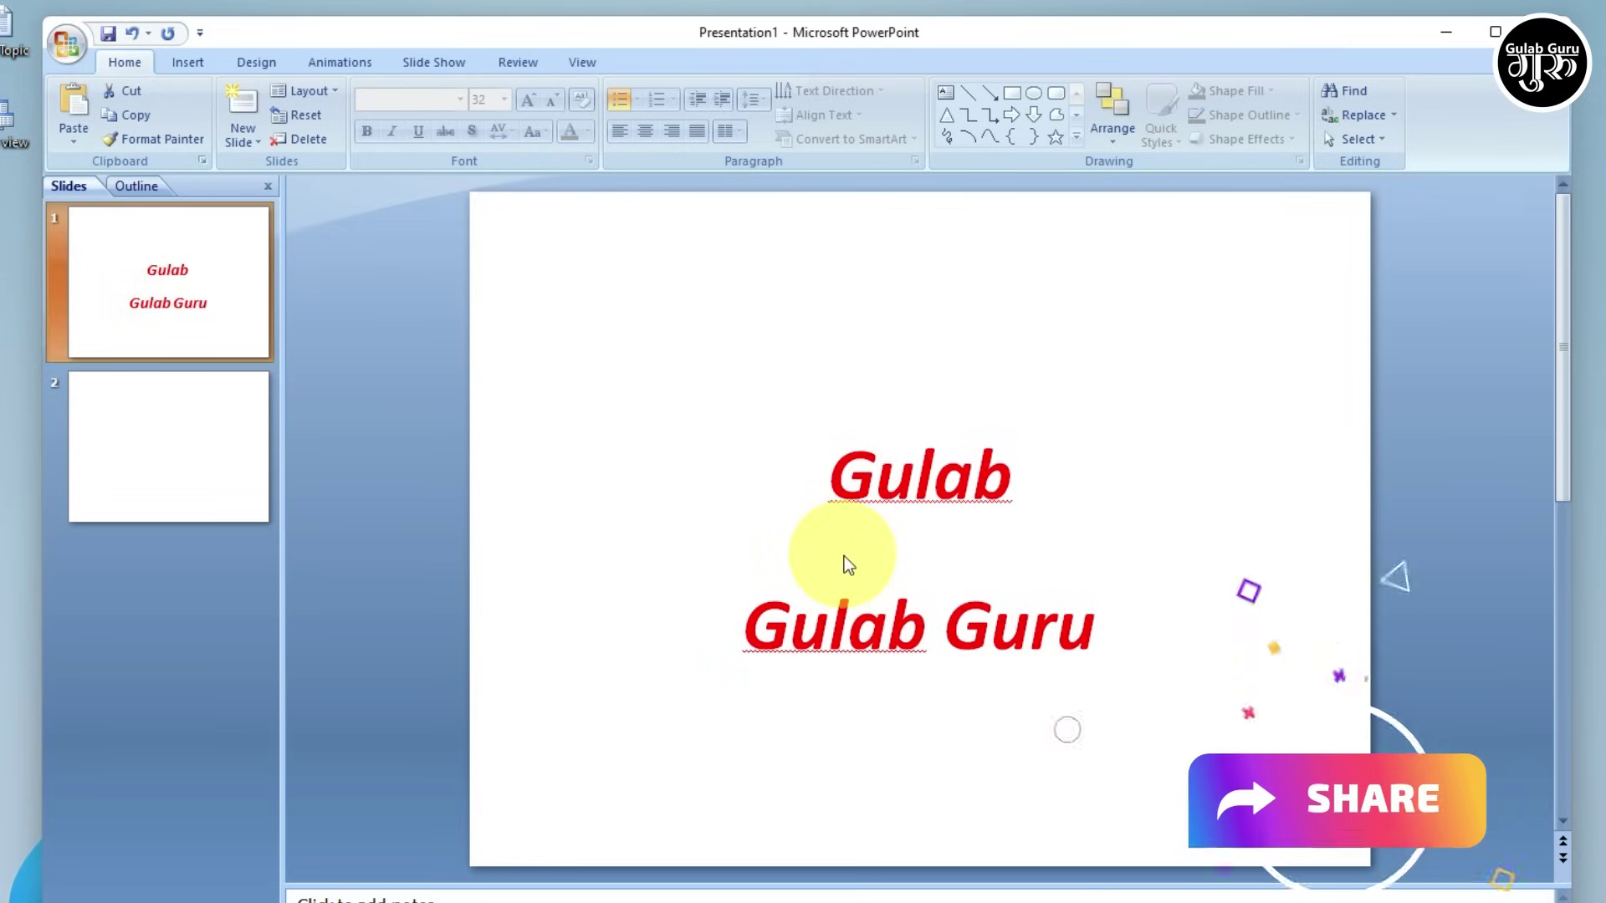
Reset slide 1 to its default layout formatting
left_click(309, 116)
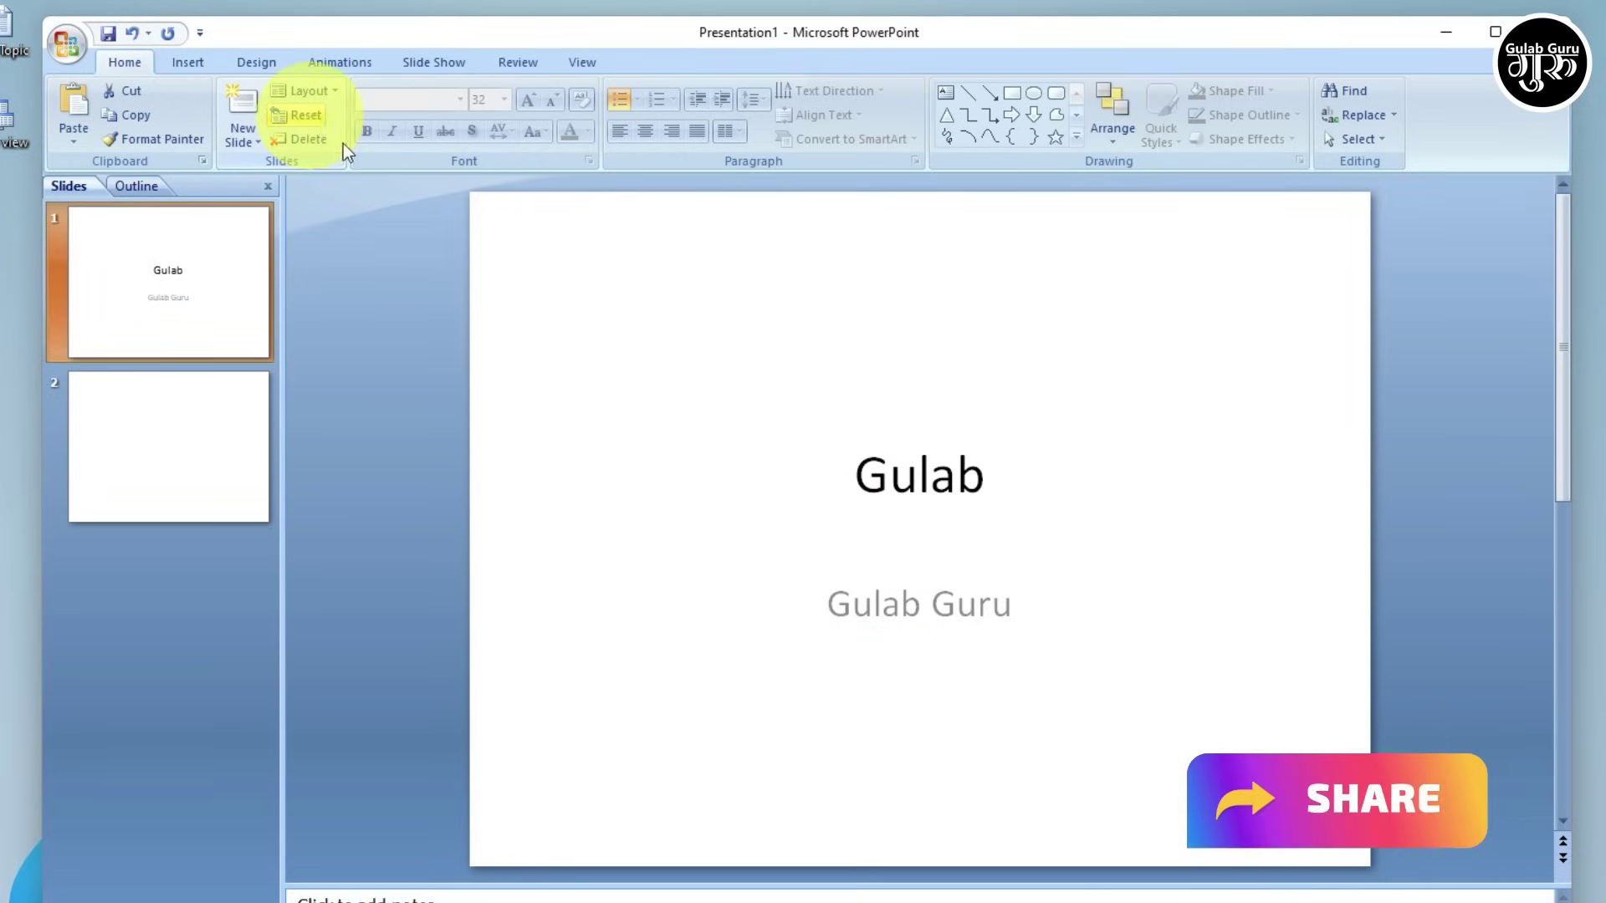
left_click(966, 468)
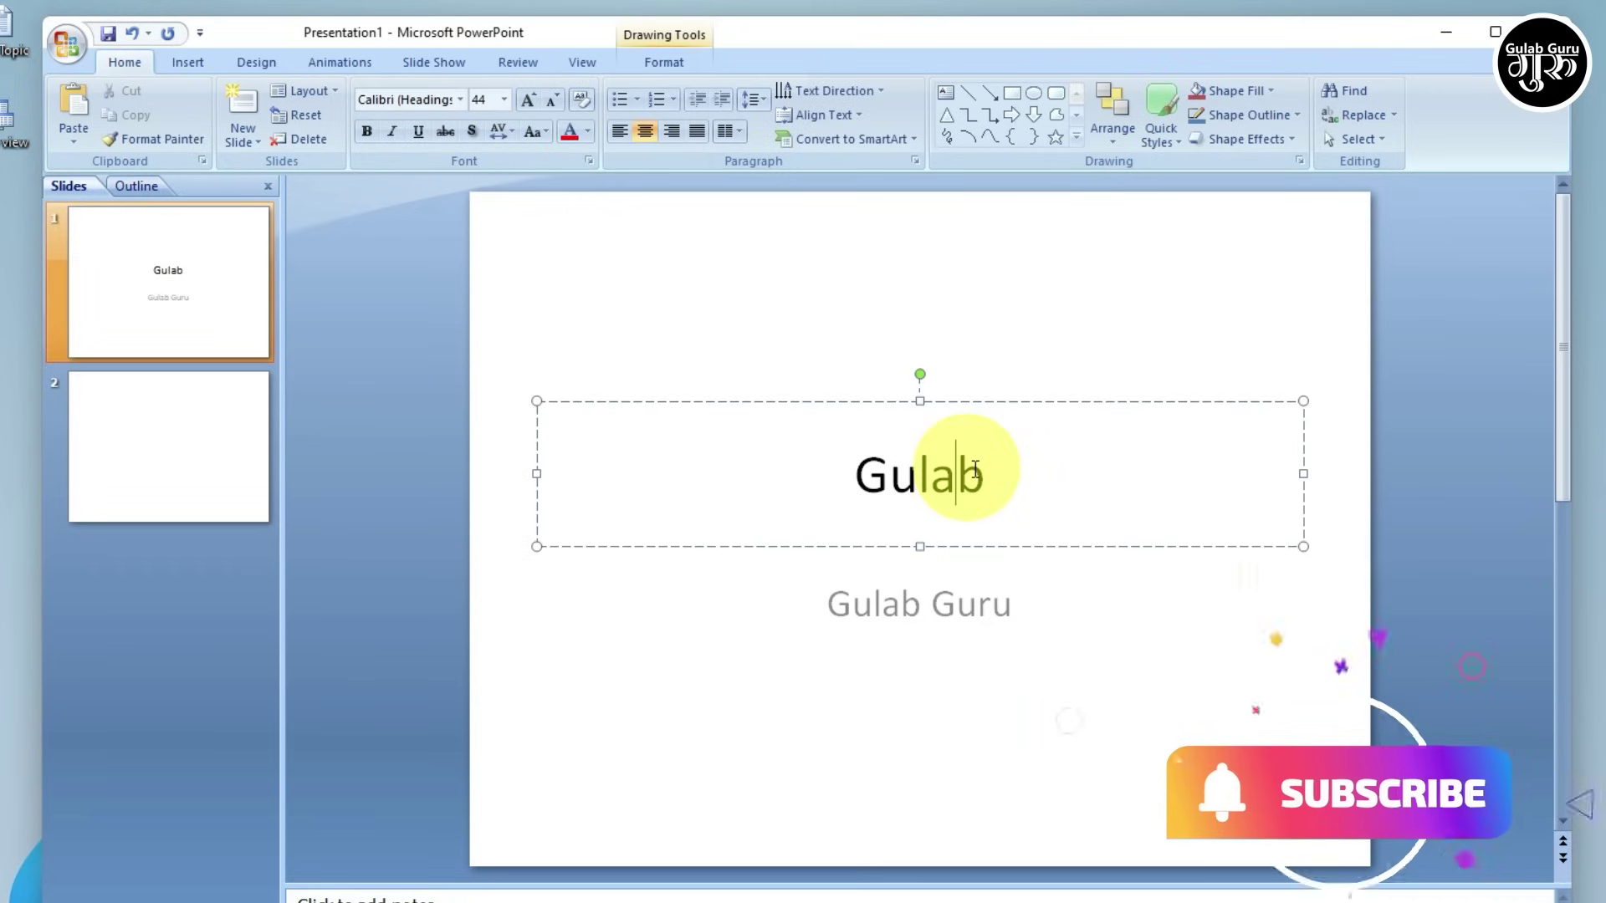
left_click(934, 602)
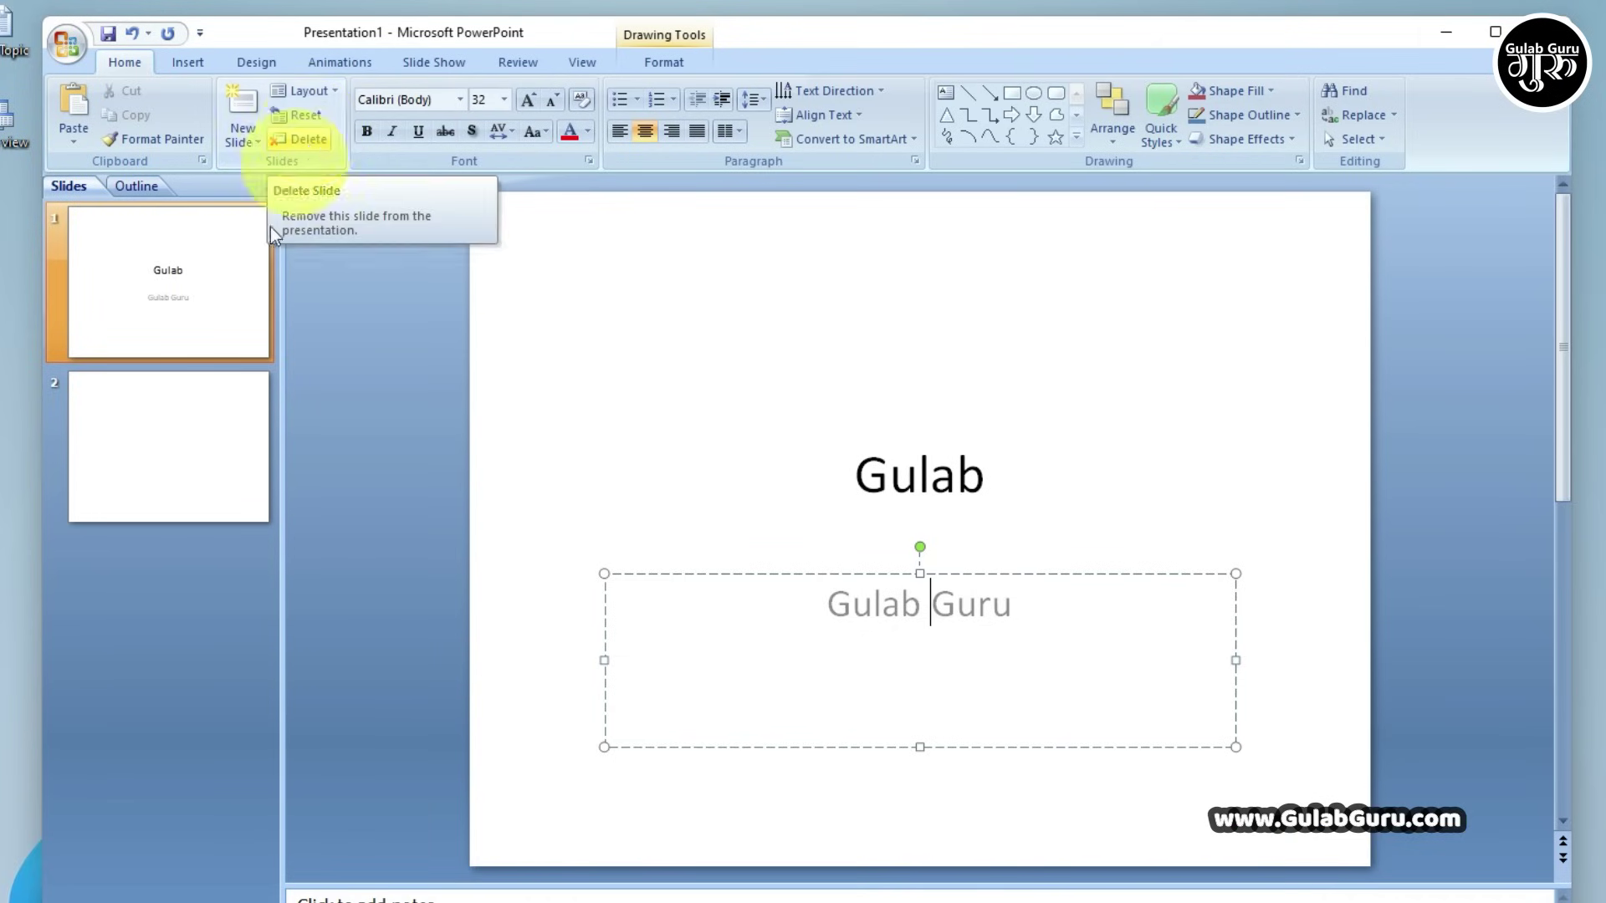
Delete slide 1, leaving only the Two Content slide
left_click(187, 458)
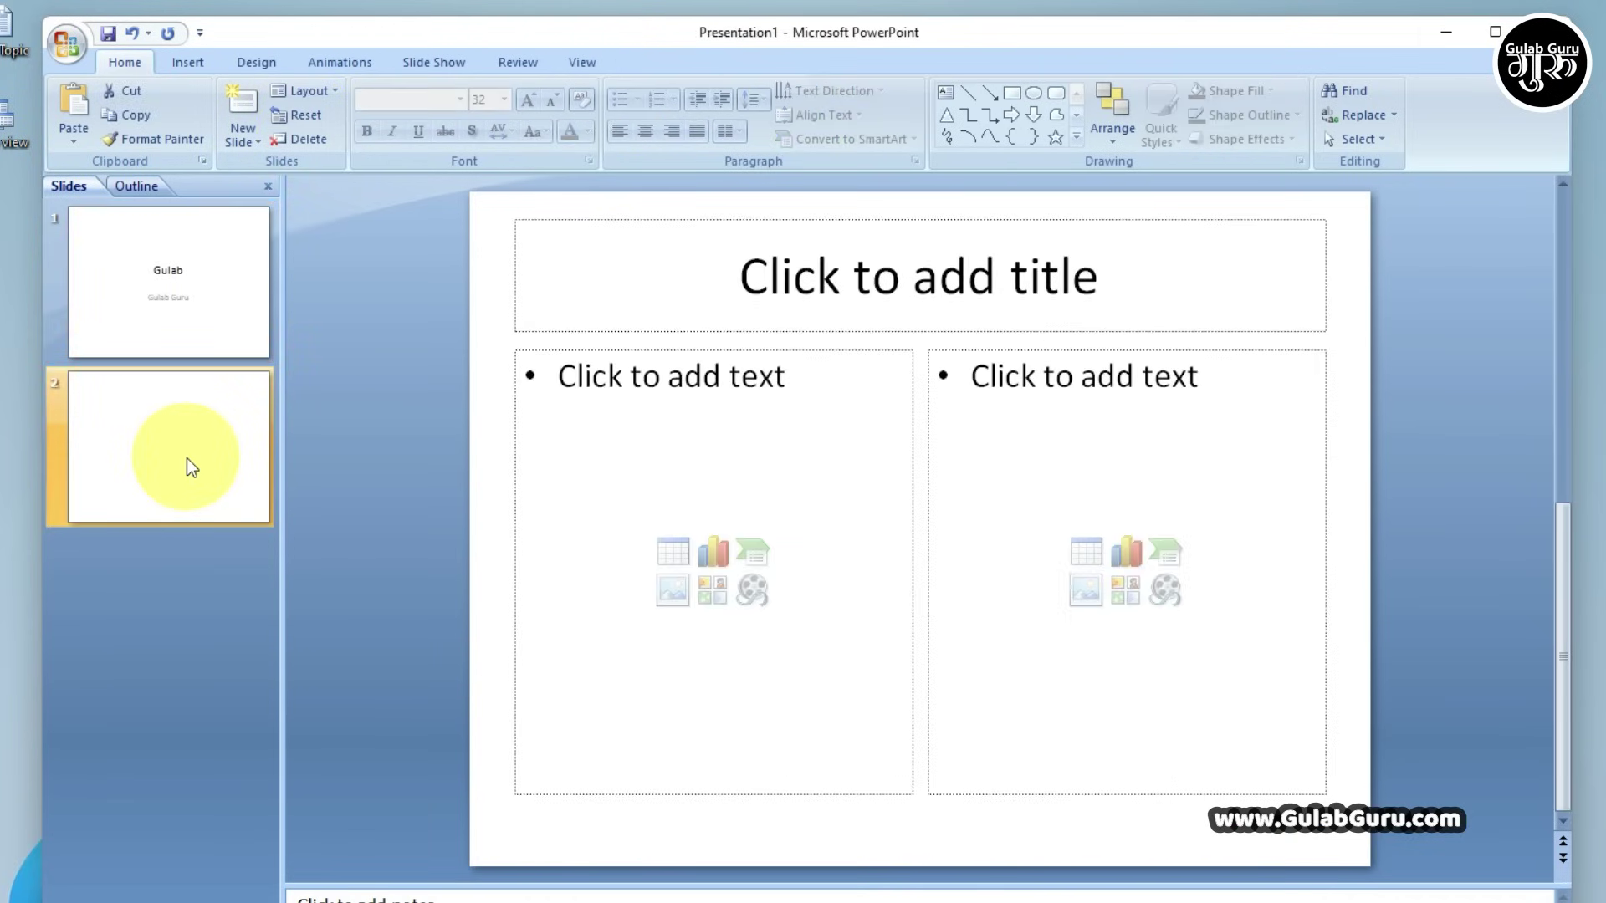
left_click(188, 322)
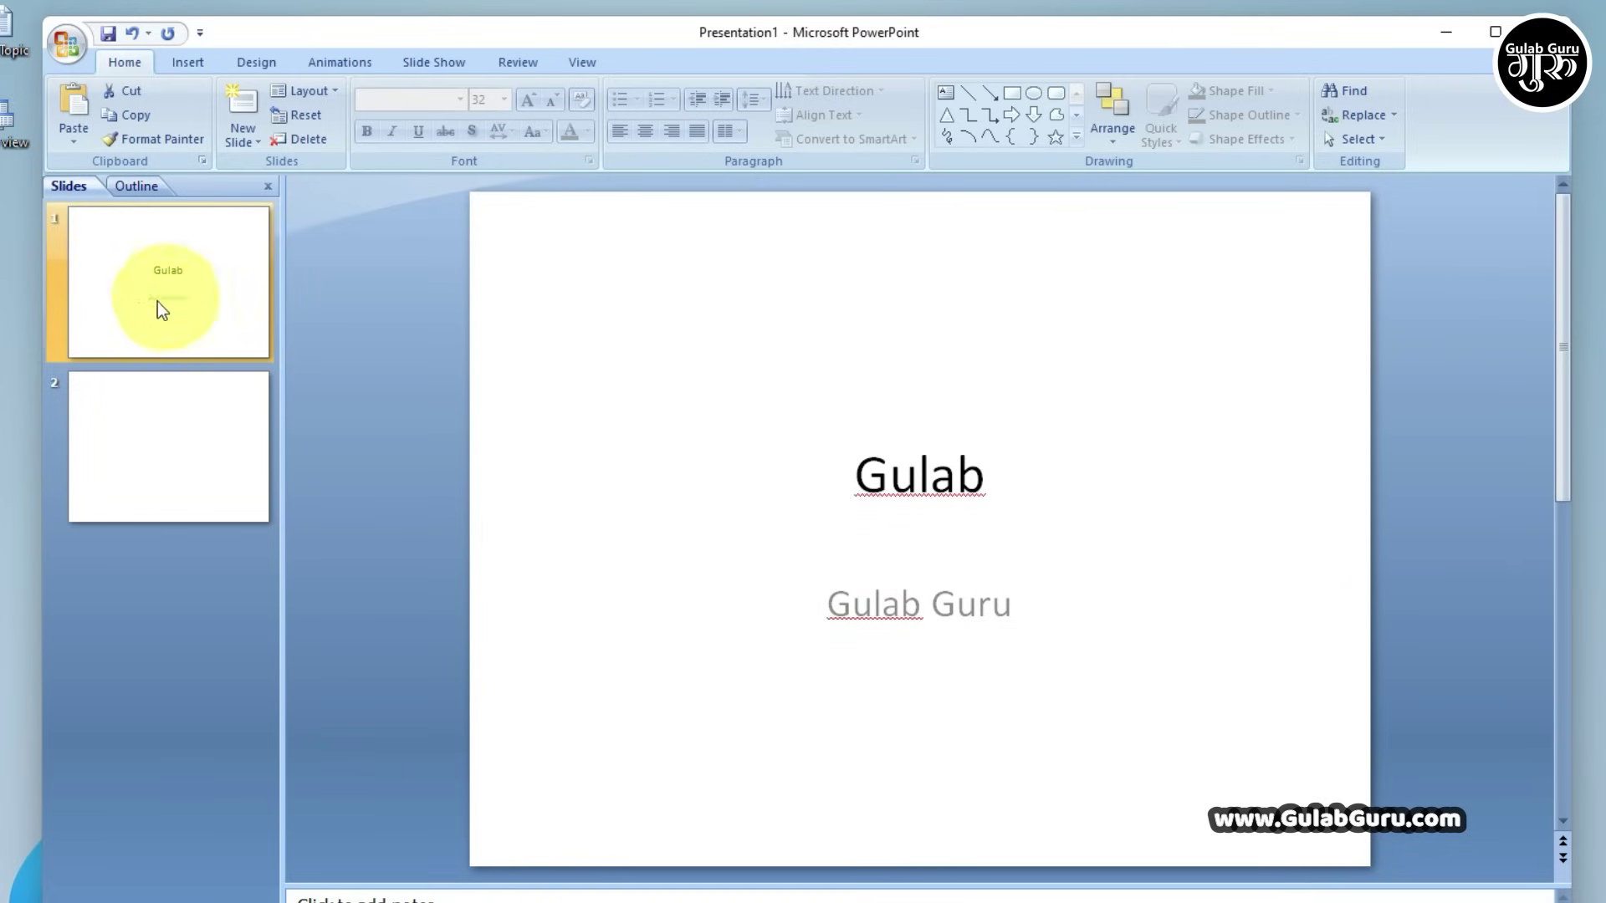
left_click(319, 141)
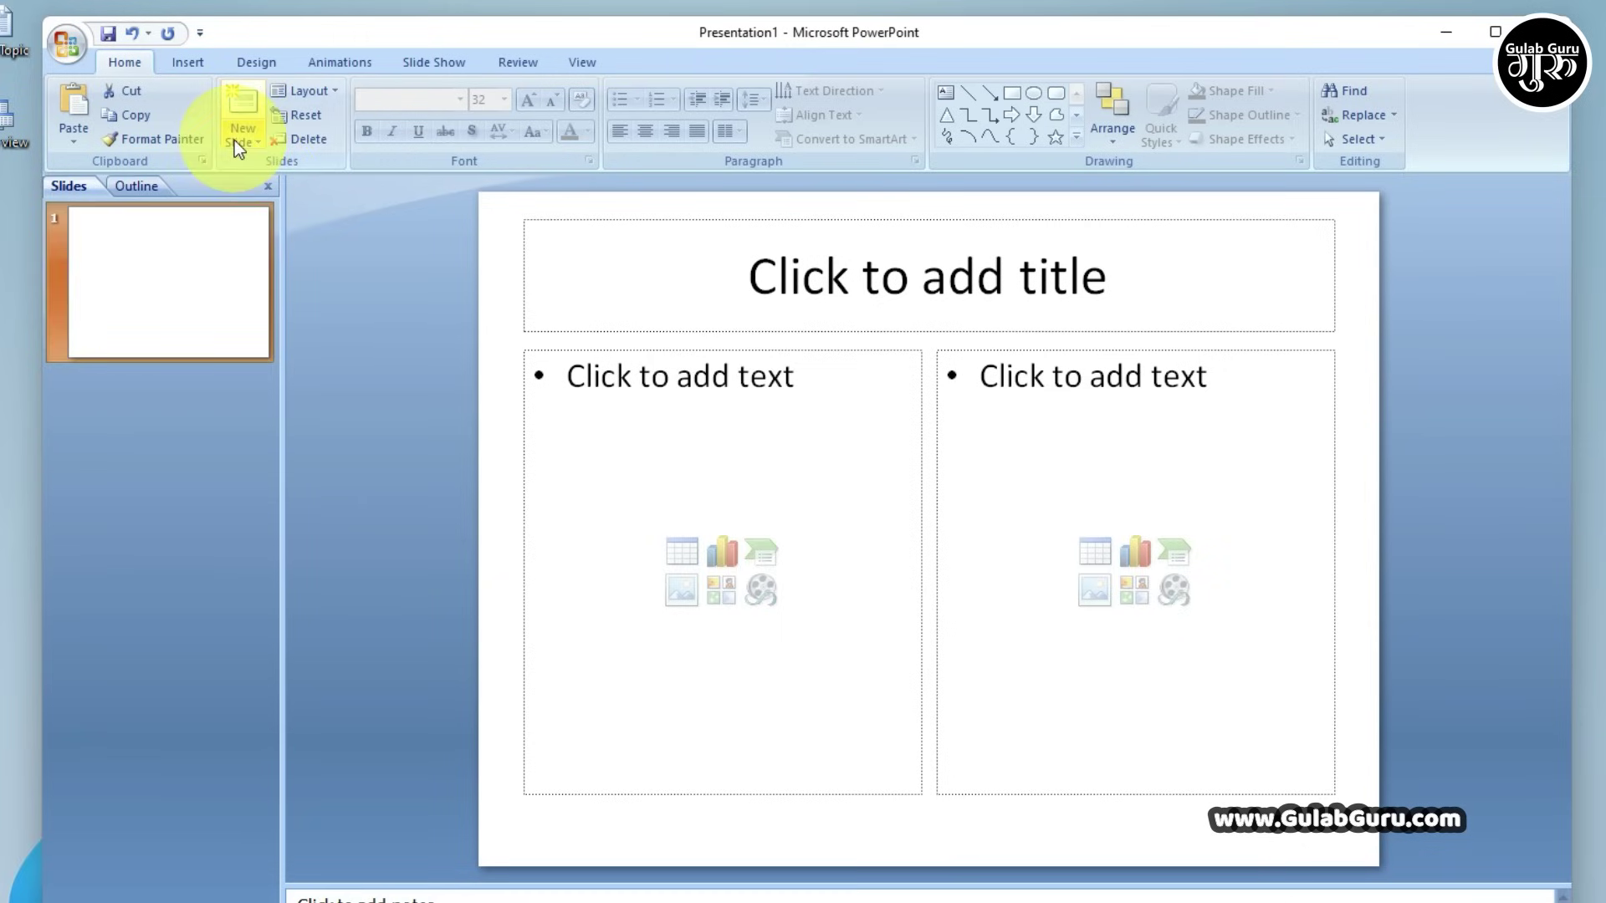
Insert another Two Content slide after the remaining slide via the thumbnail's right-click menu
right_click(160, 288)
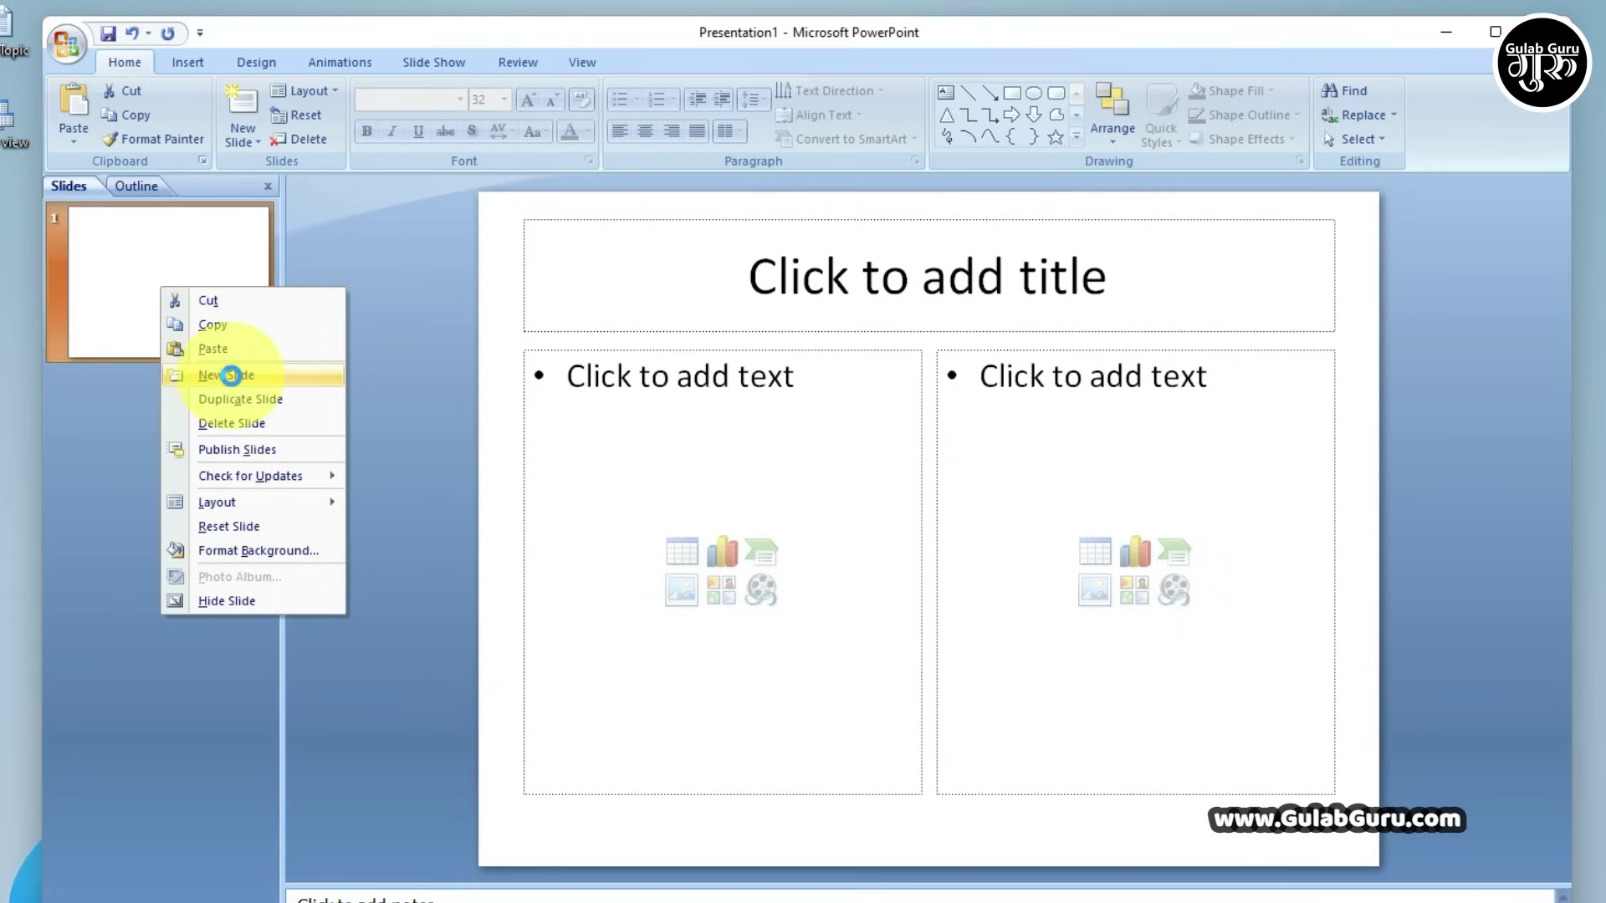
left_click(232, 378)
left_click(168, 316)
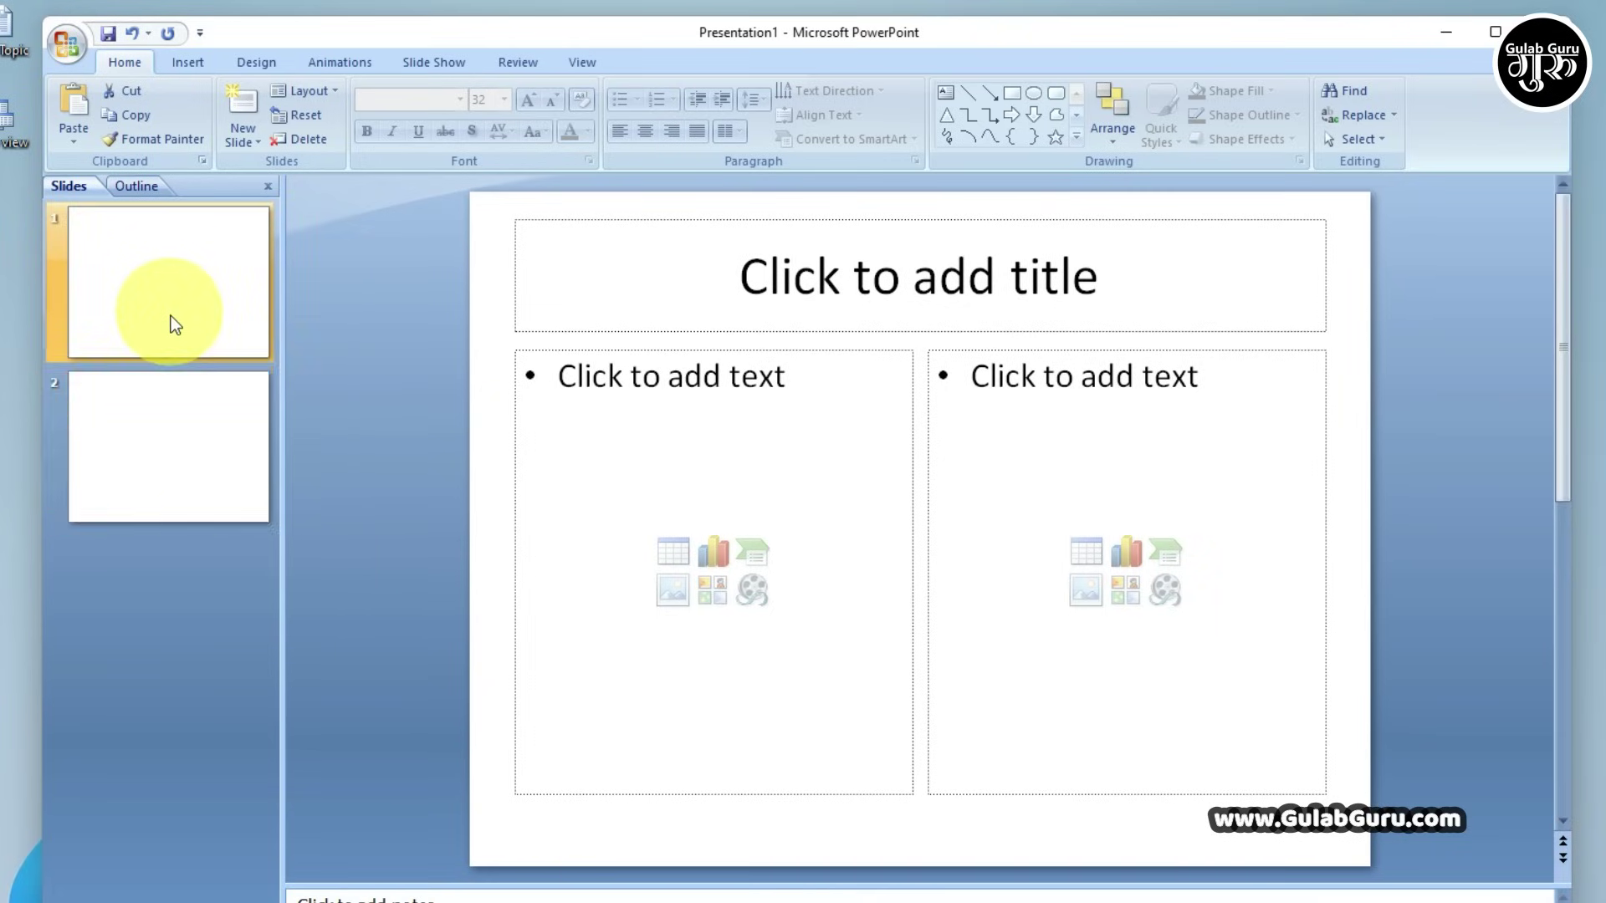
left_click(169, 415)
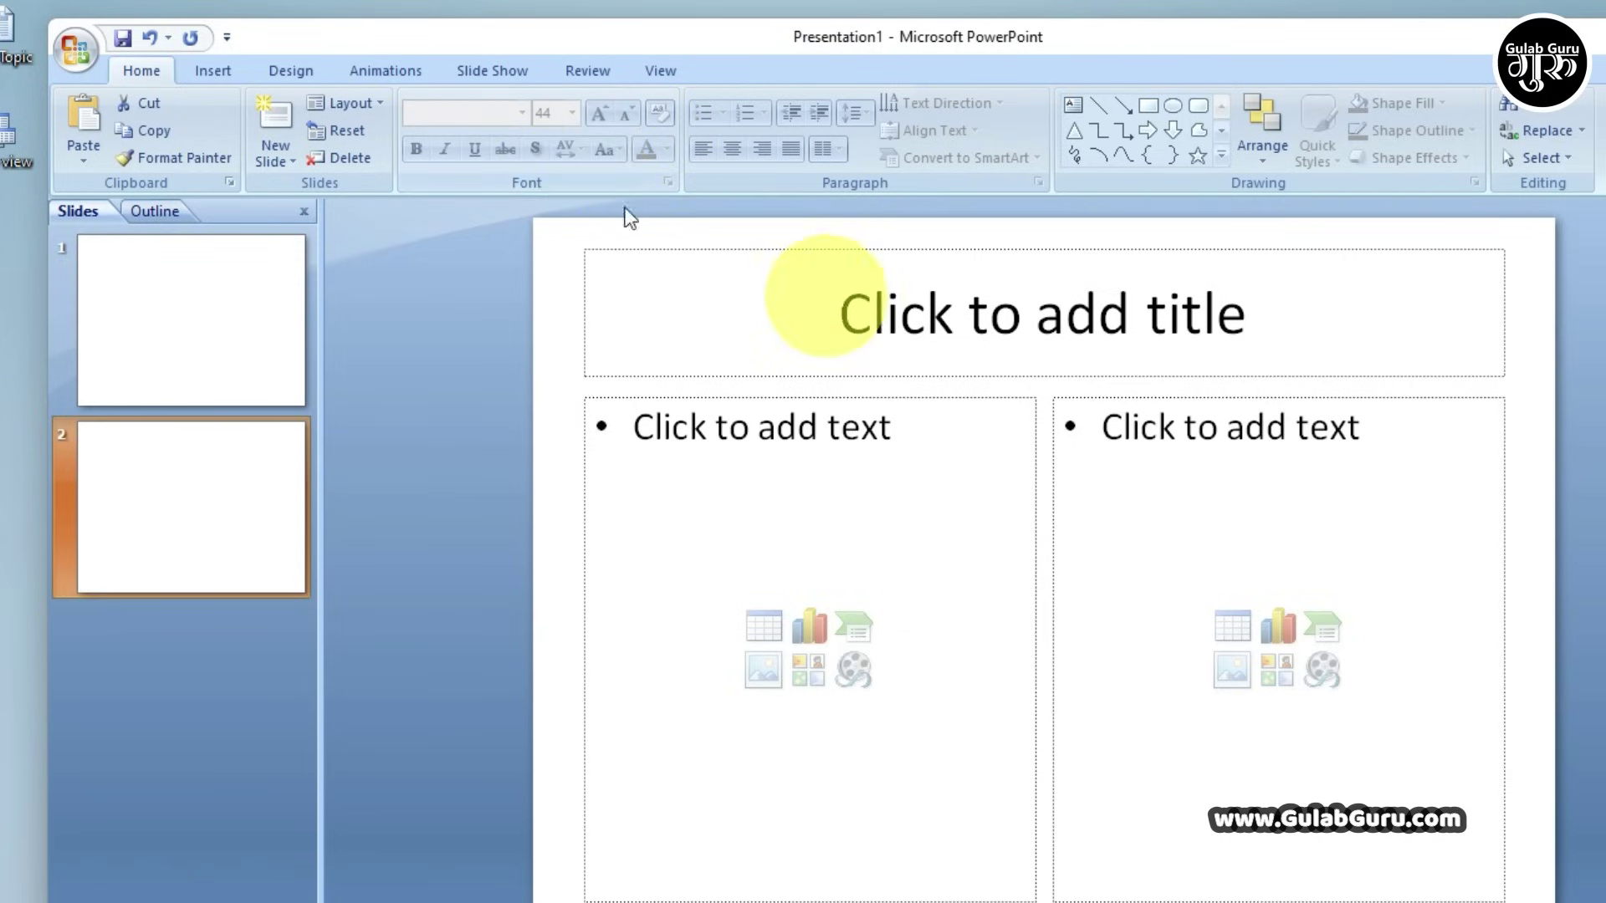
Title slide 1 'Gulab Guru Computer', fixing a typo, and select the title text
left_click(197, 317)
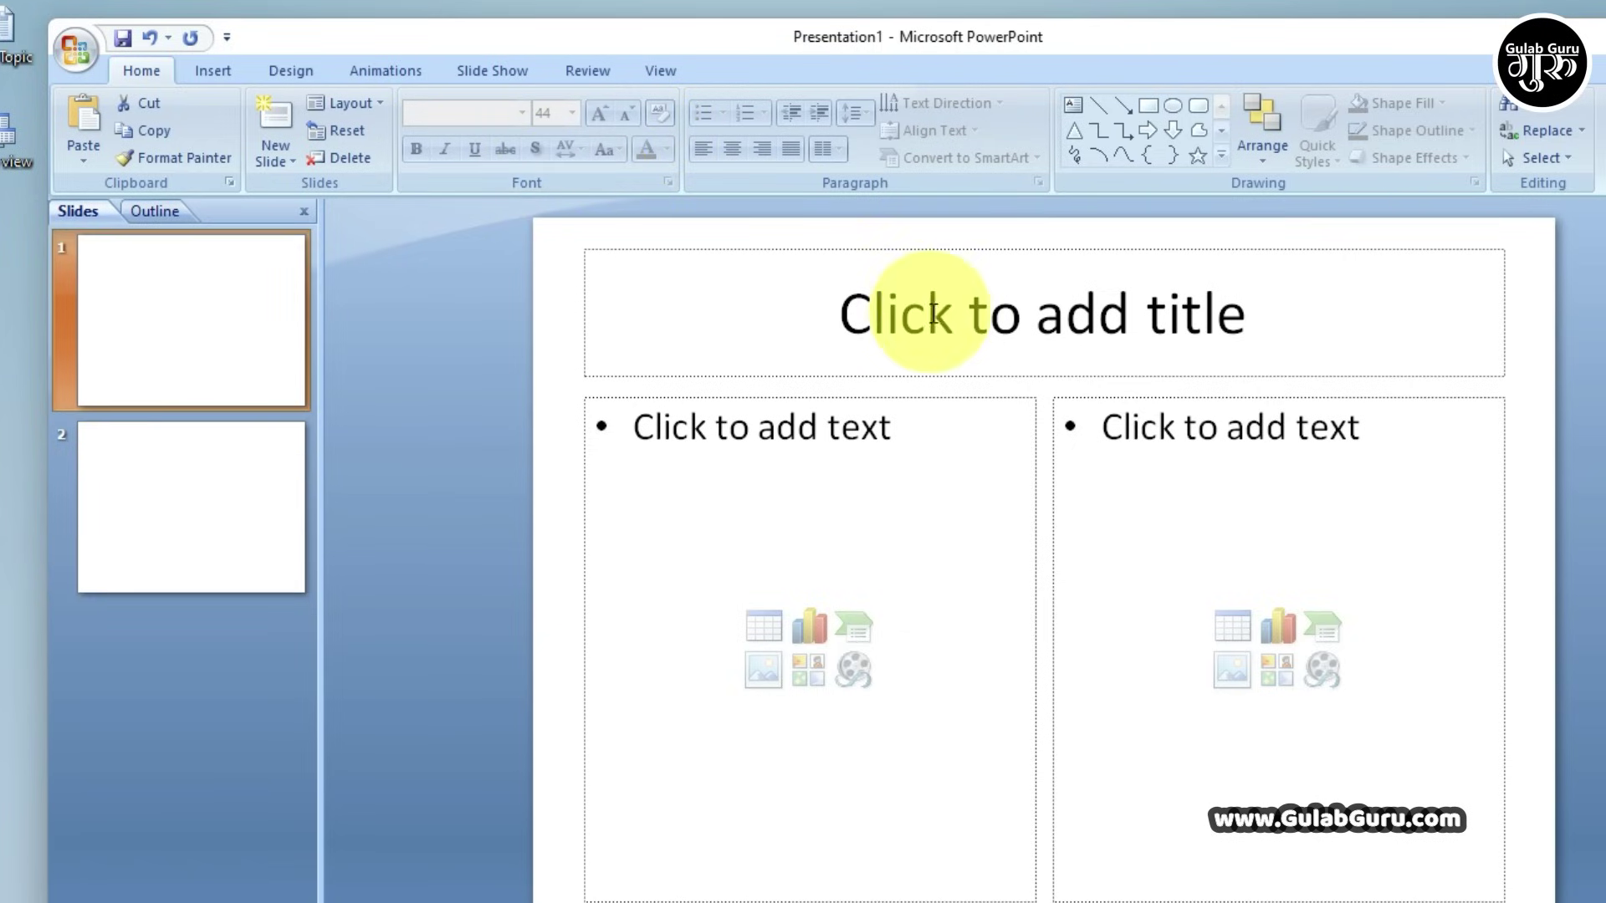
left_click(852, 314)
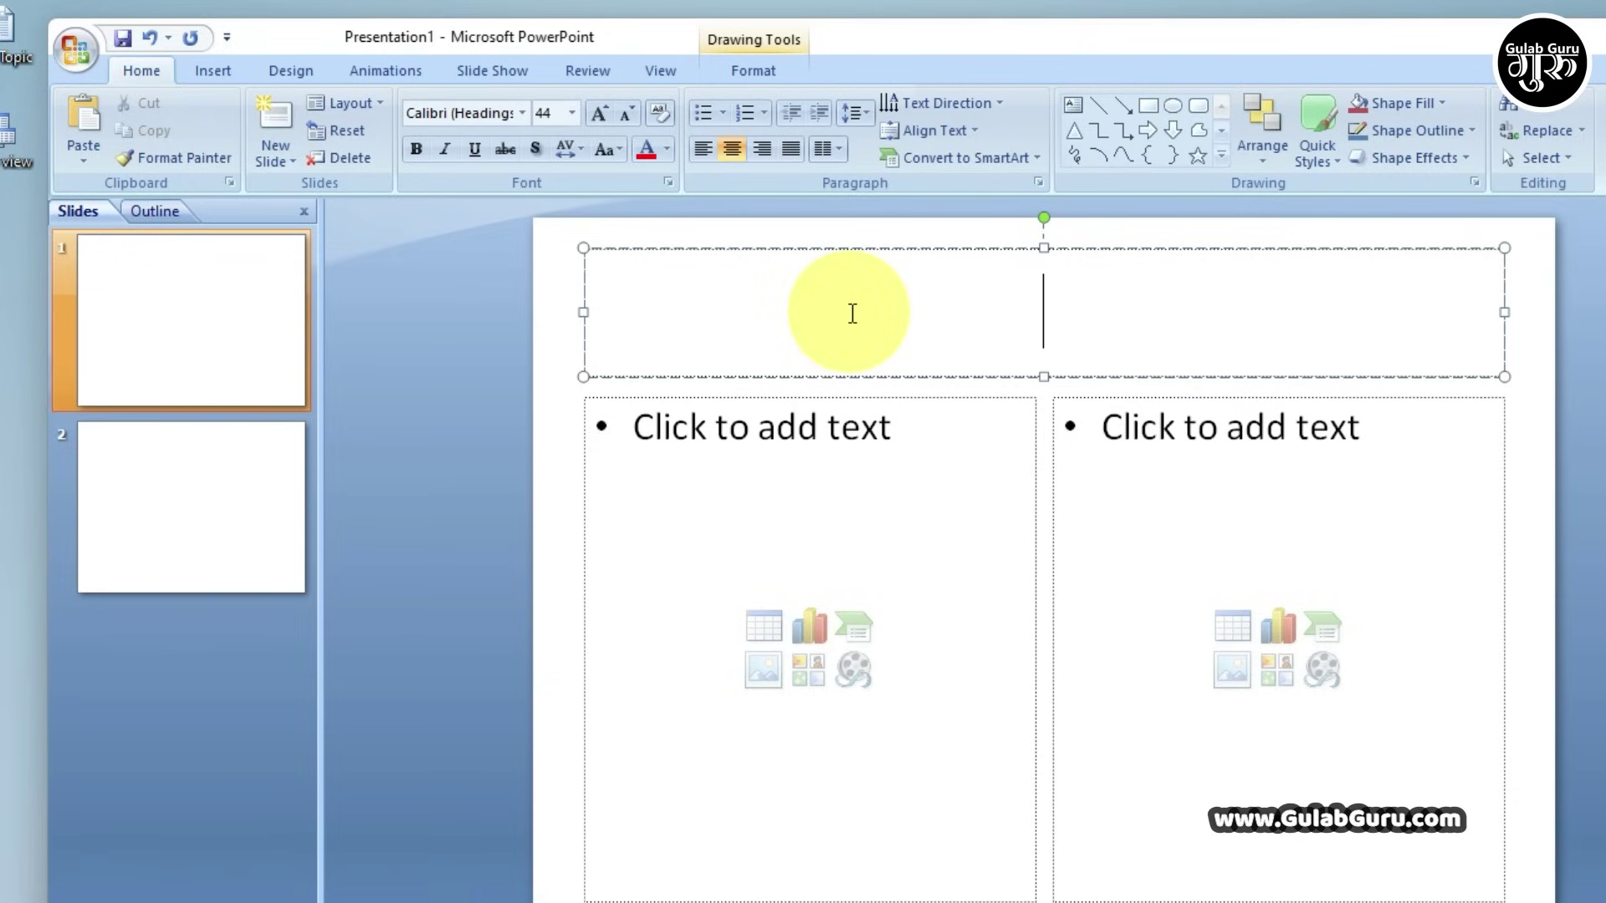
type("G ")
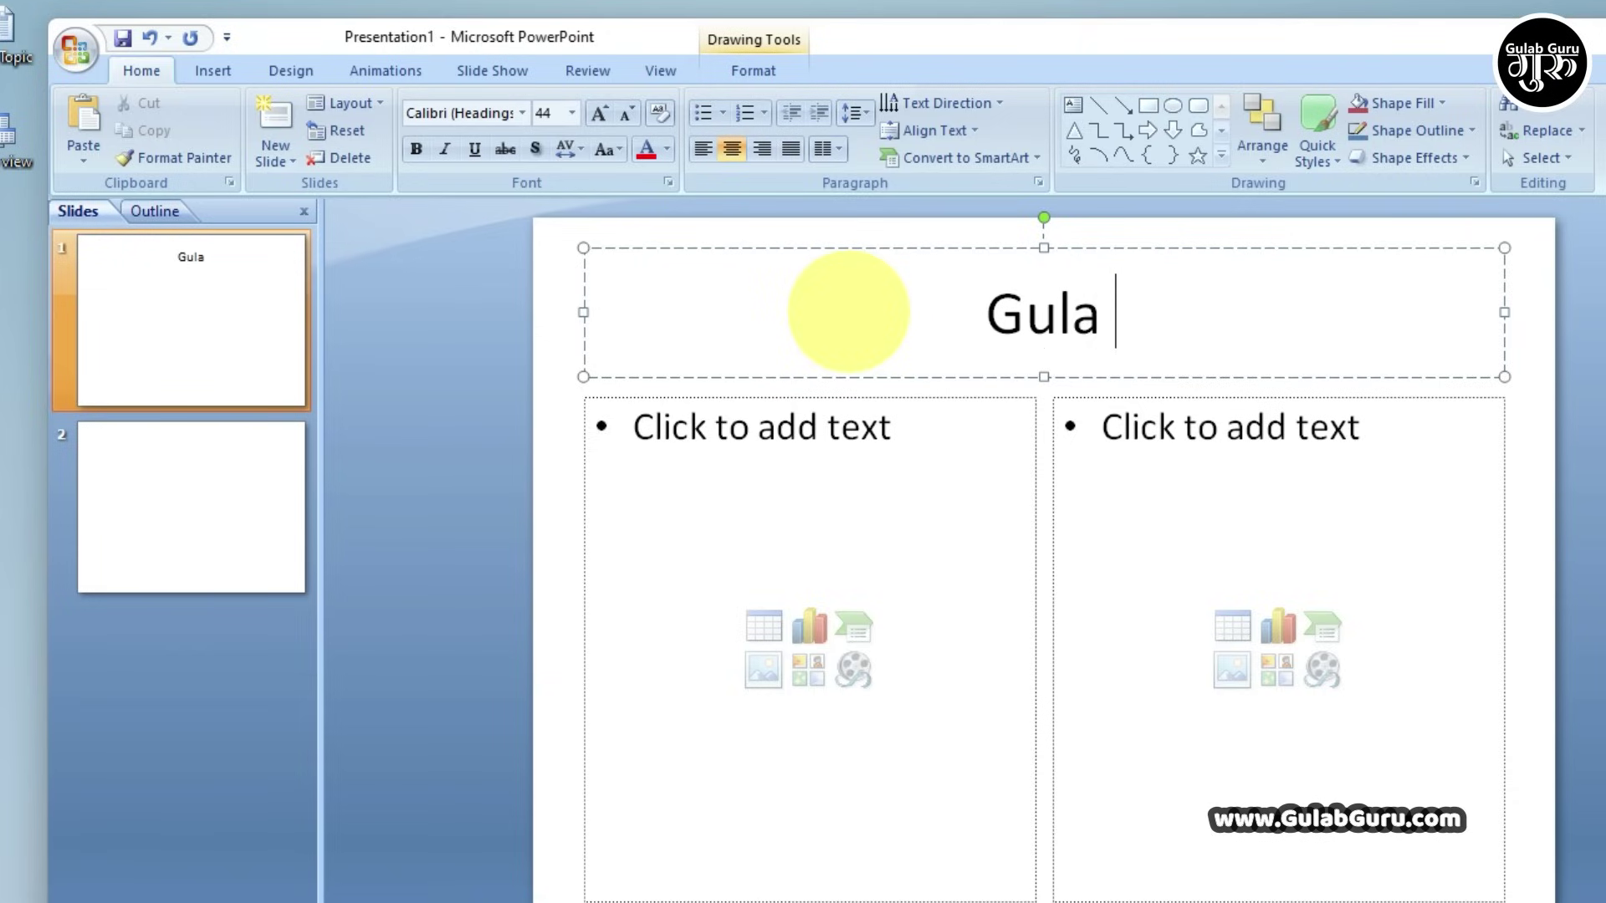
type("ab")
key("BackSpace")
key("BackSpace")
type("b ")
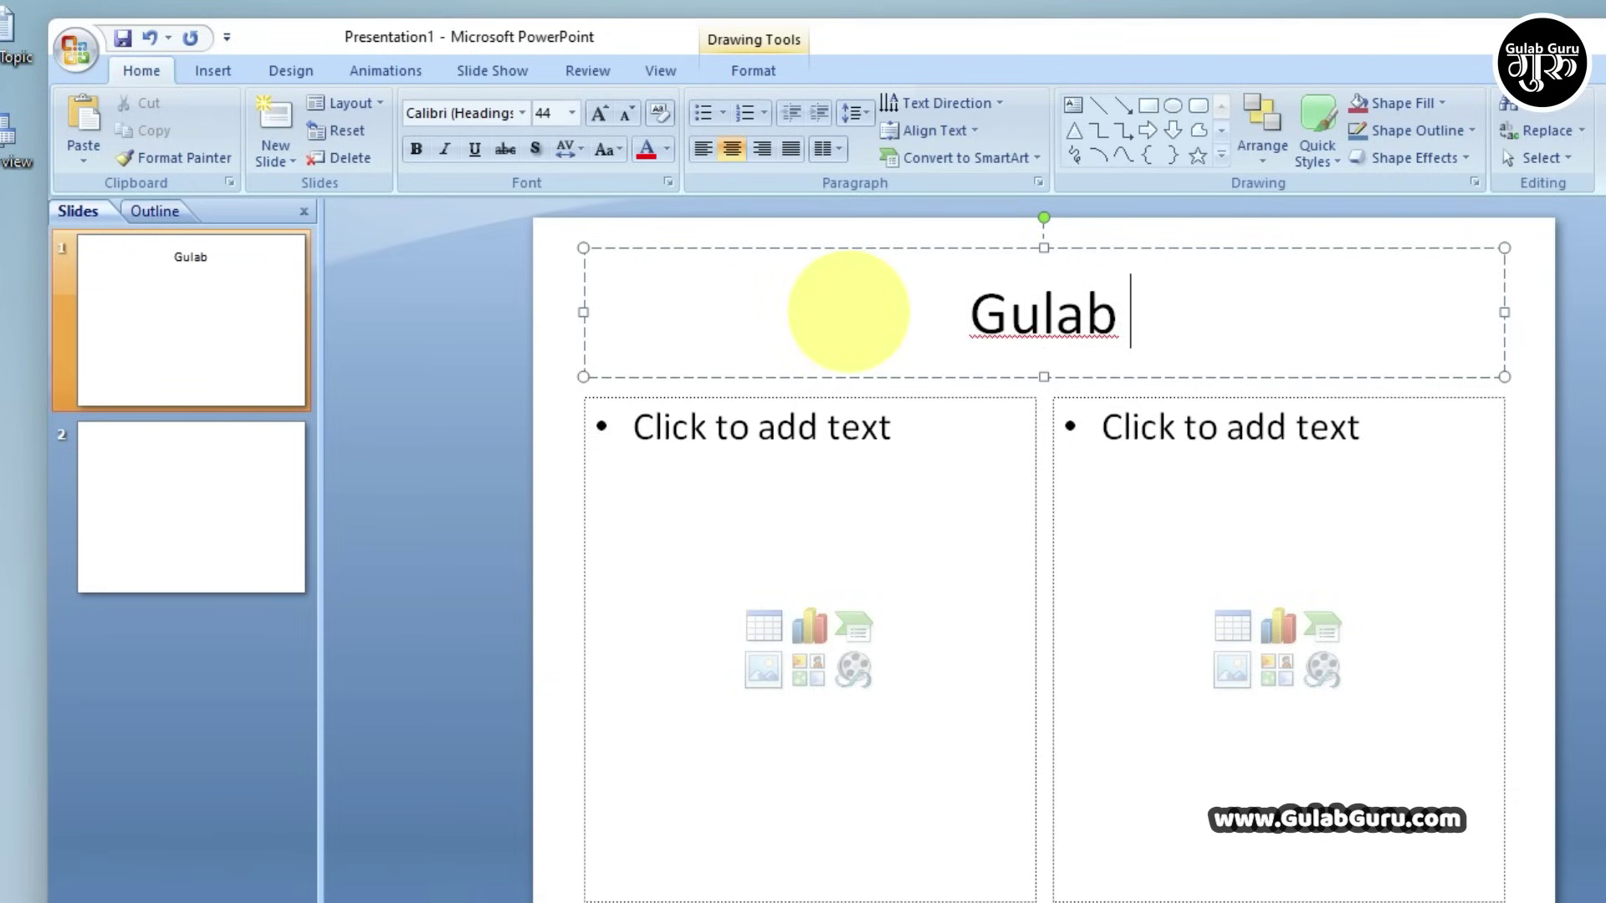
type("Guru ")
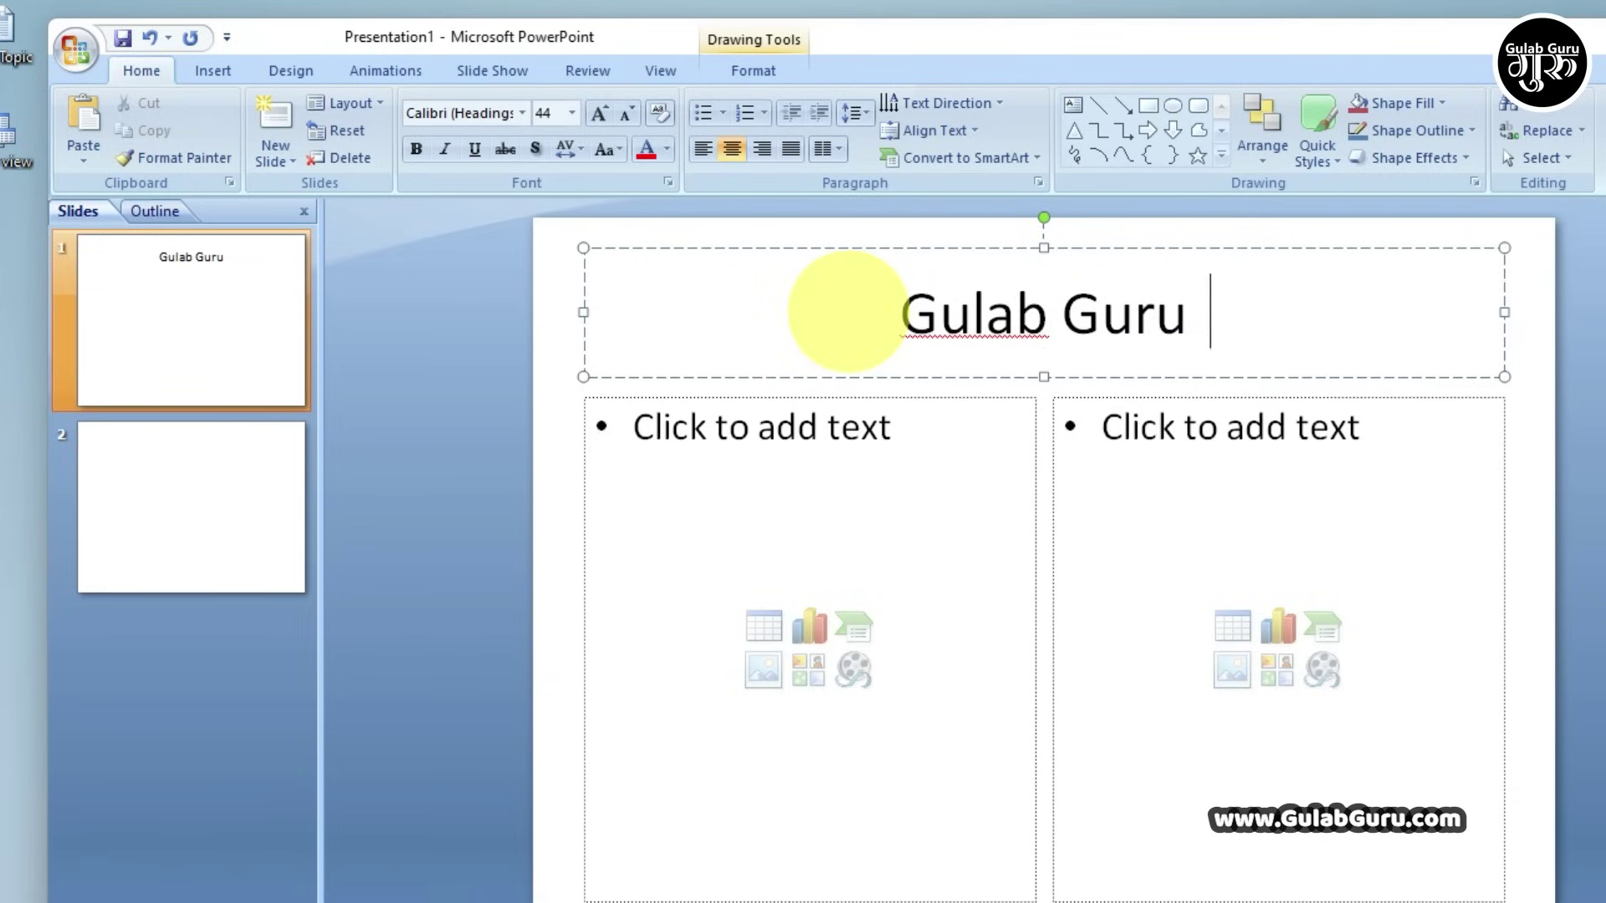
type("Computer")
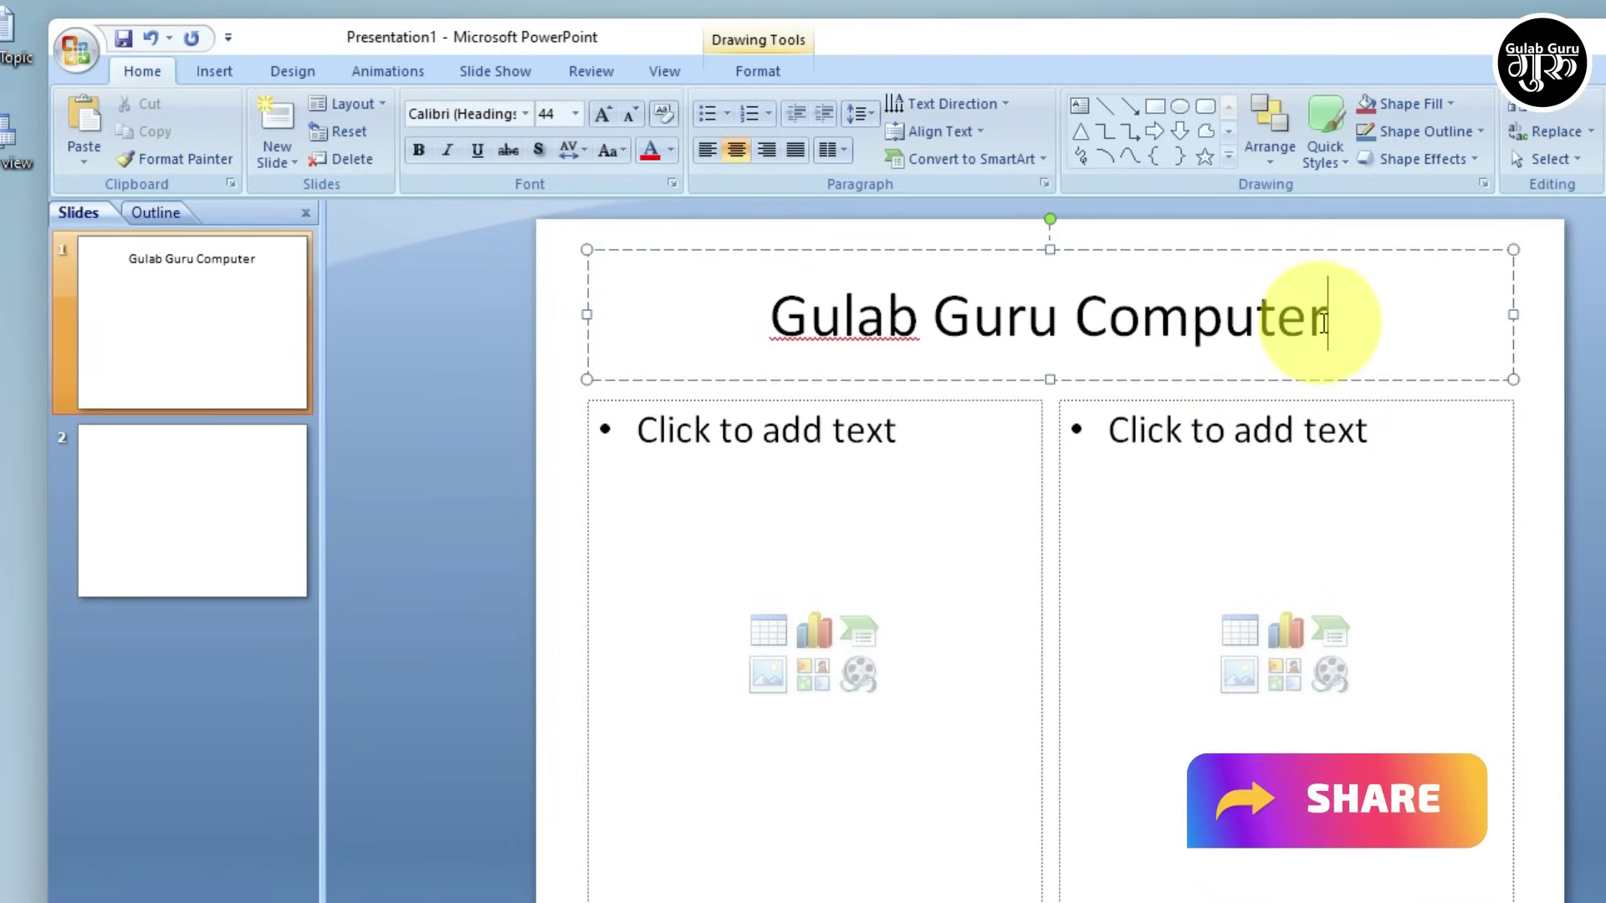
left_click_drag(1338, 322, 797, 315)
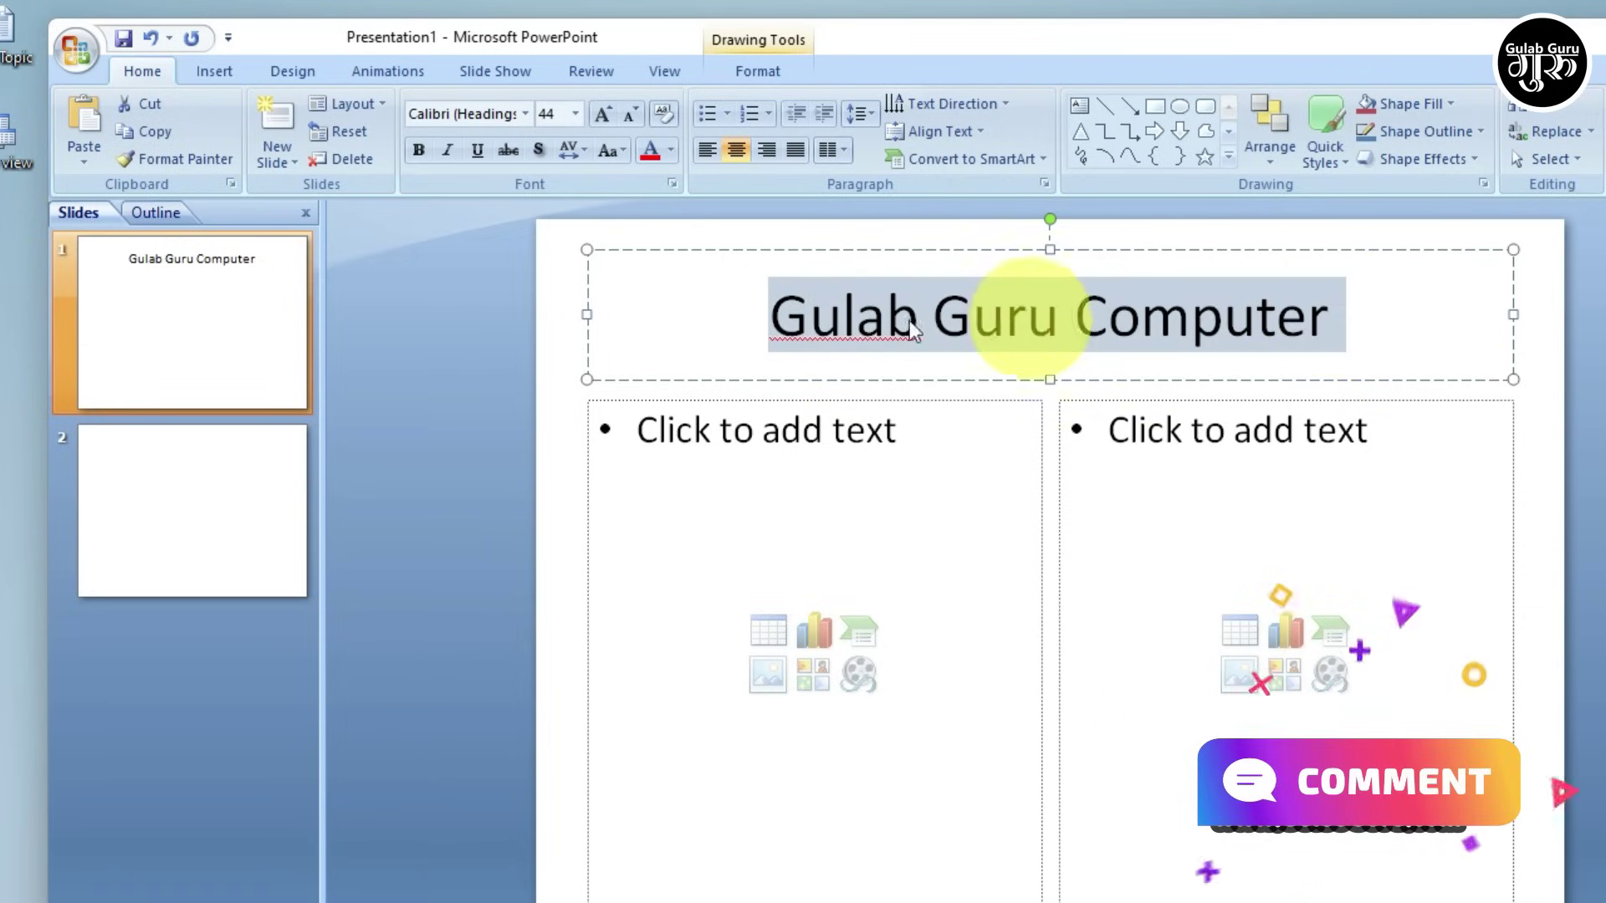
Set the title font to Aharoni after briefly trying Eras Bold ITC
left_click(524, 114)
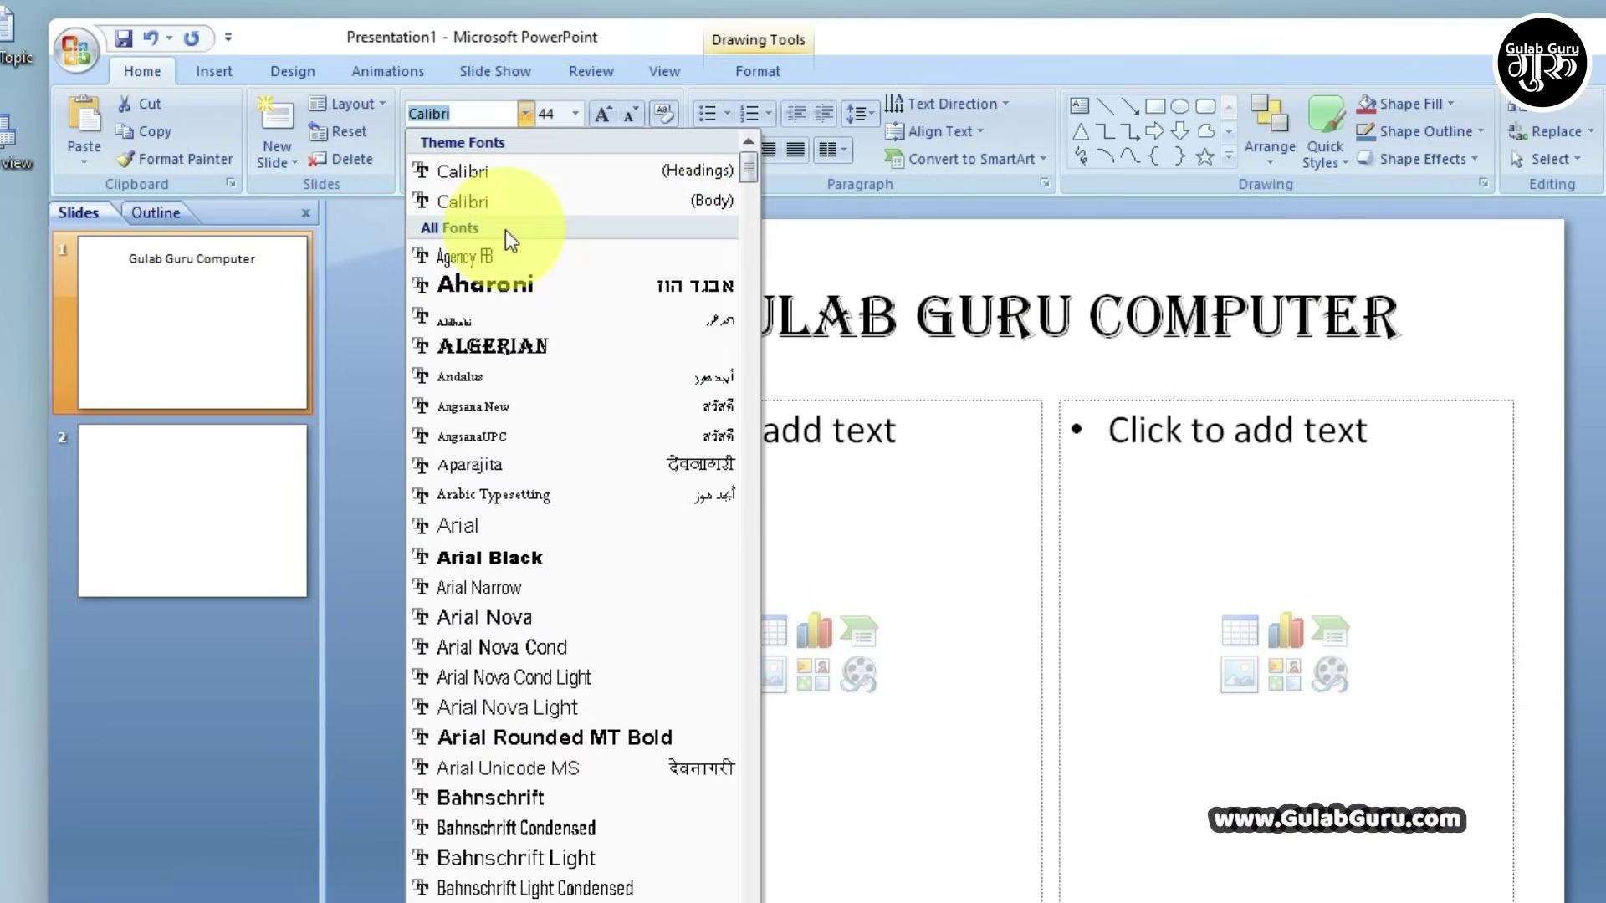
scroll(528, 494, "down", 7)
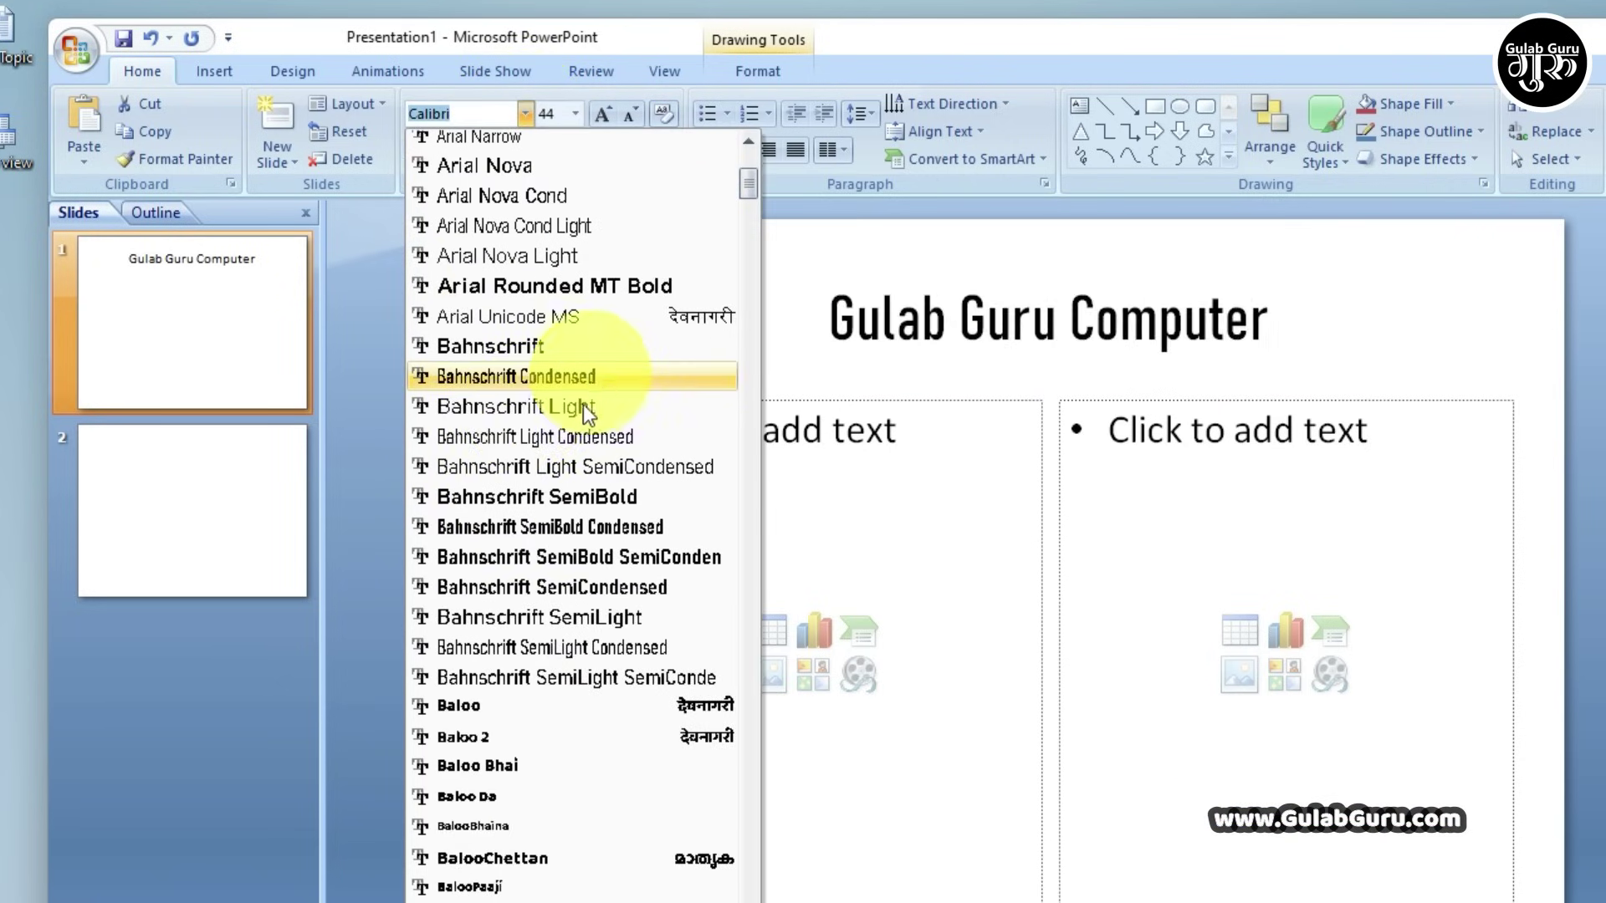
scroll(609, 398, "down", 3)
scroll(624, 465, "down", 5)
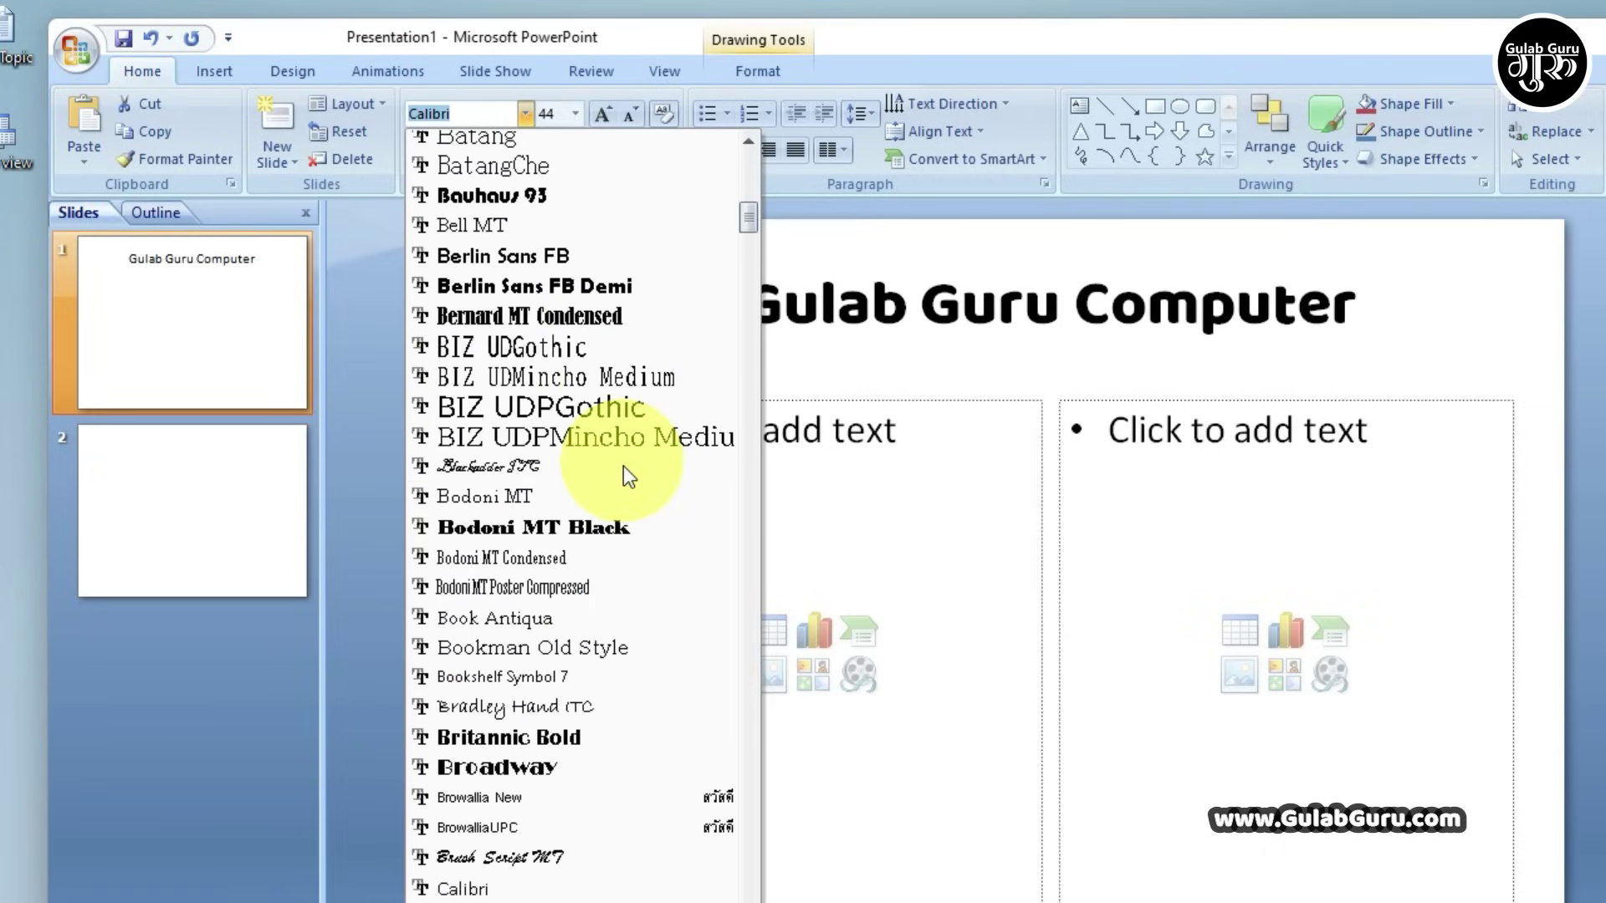
scroll(588, 643, "down", 5)
scroll(577, 631, "down", 4)
scroll(569, 619, "down", 6)
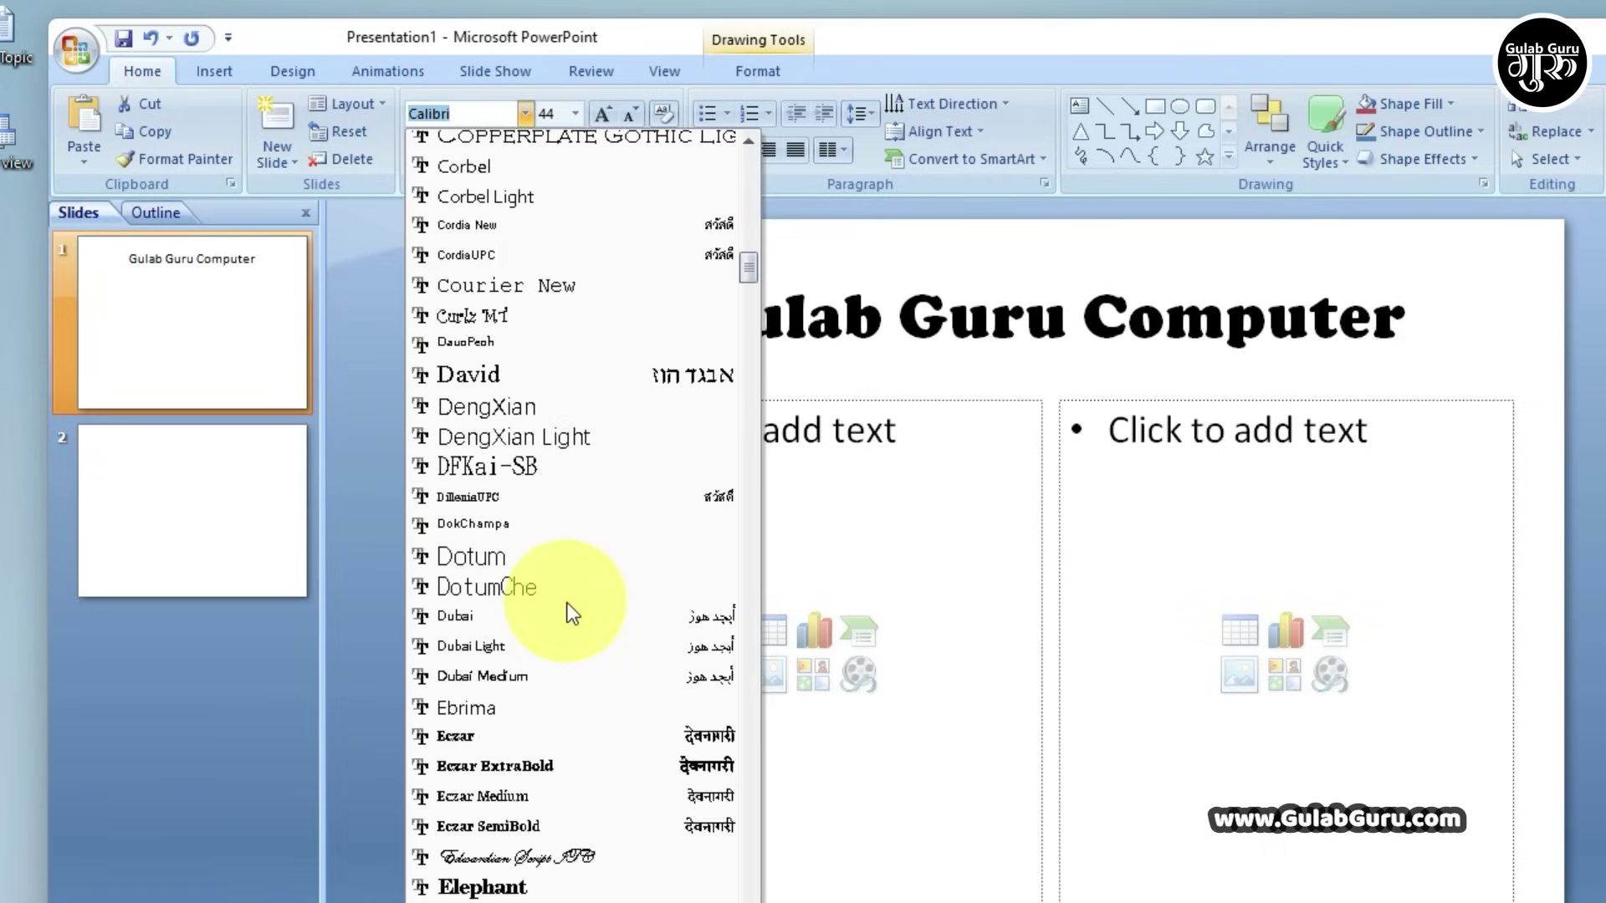
scroll(566, 614, "down", 4)
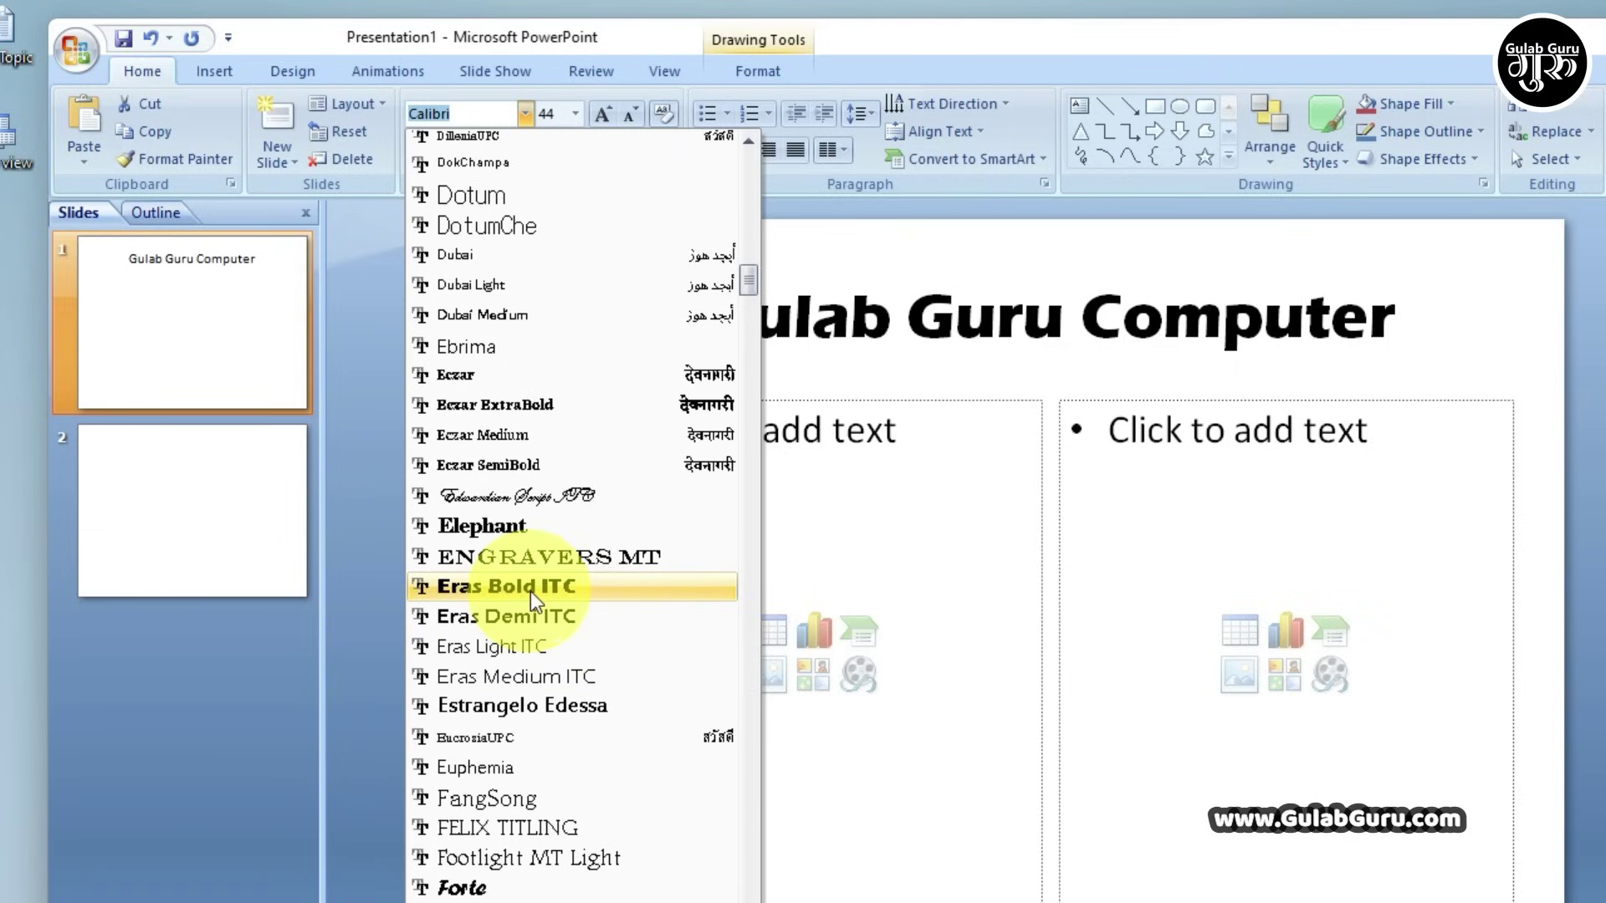
left_click(534, 585)
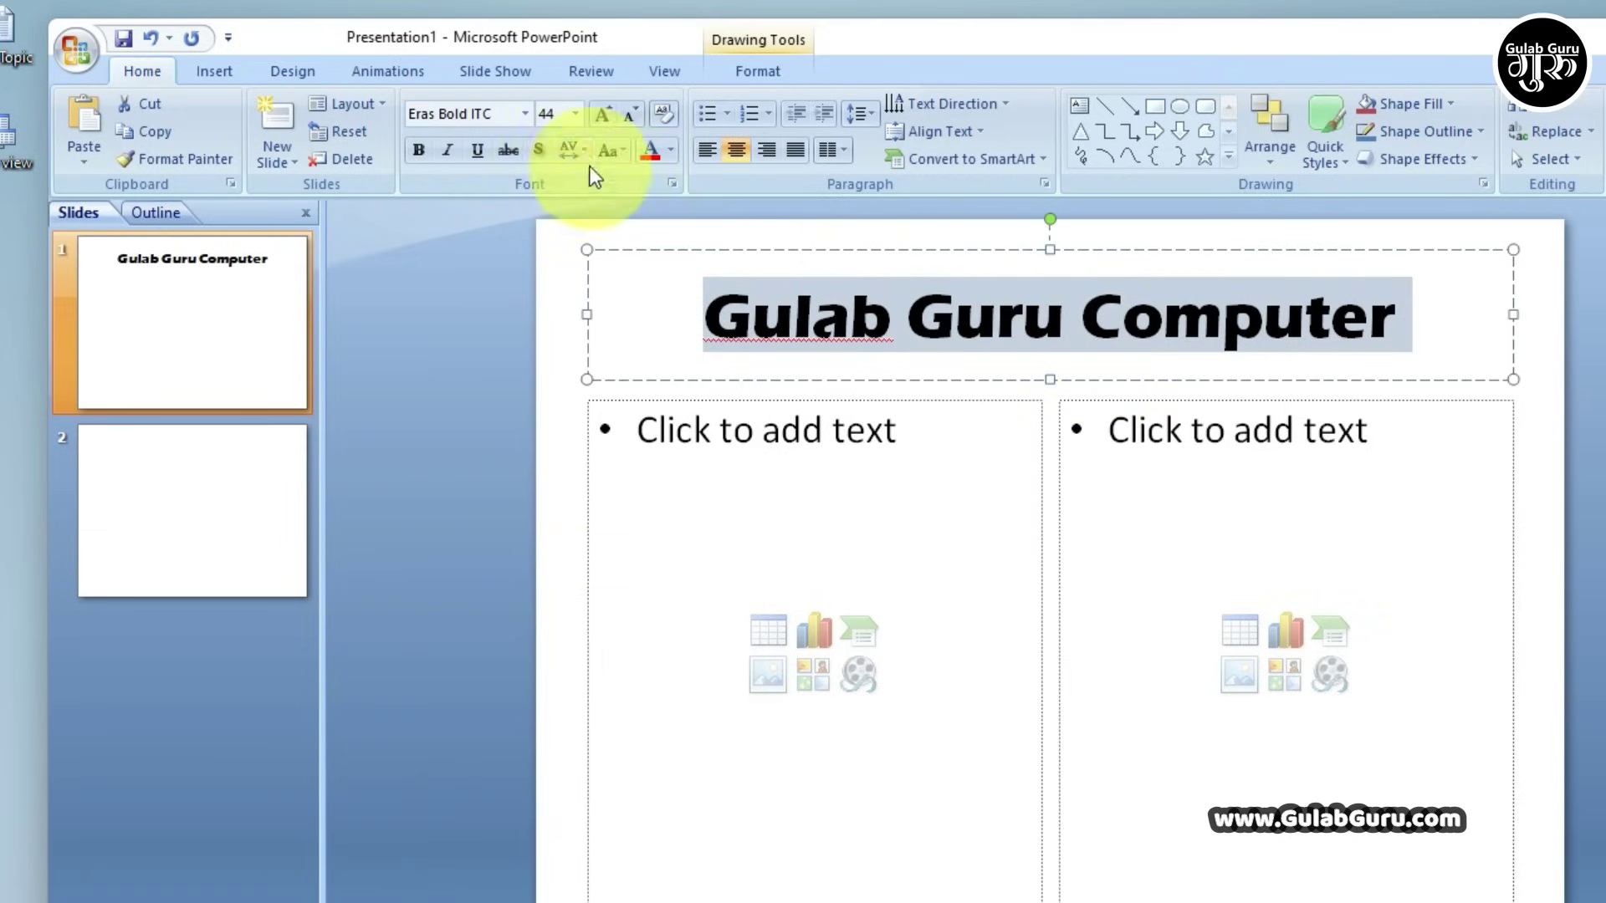
left_click(525, 114)
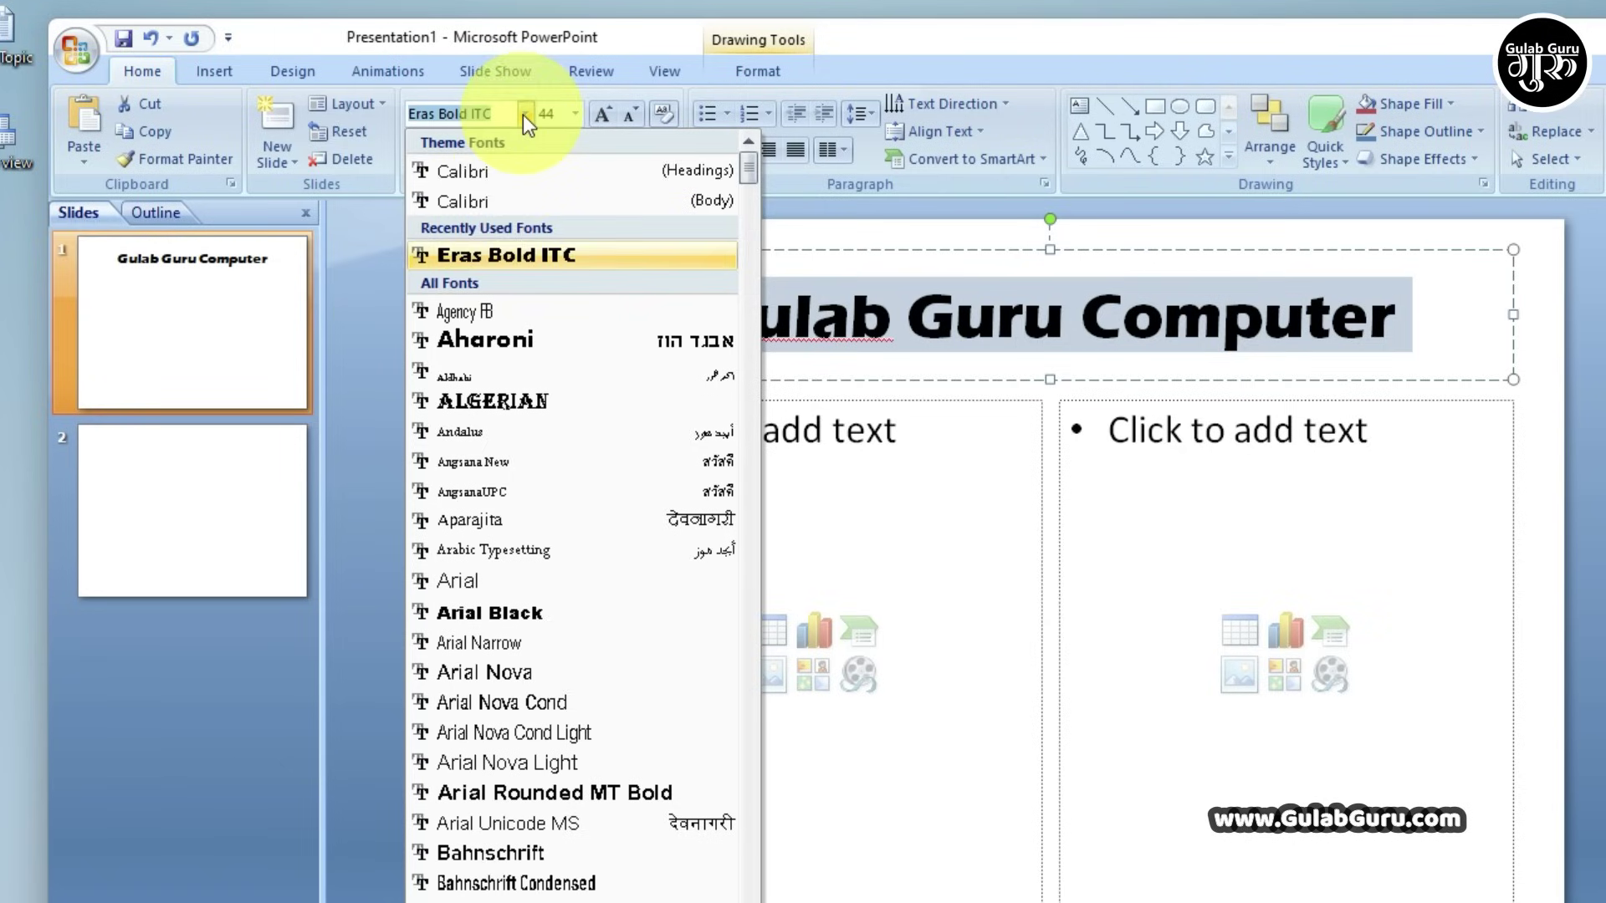
left_click(508, 334)
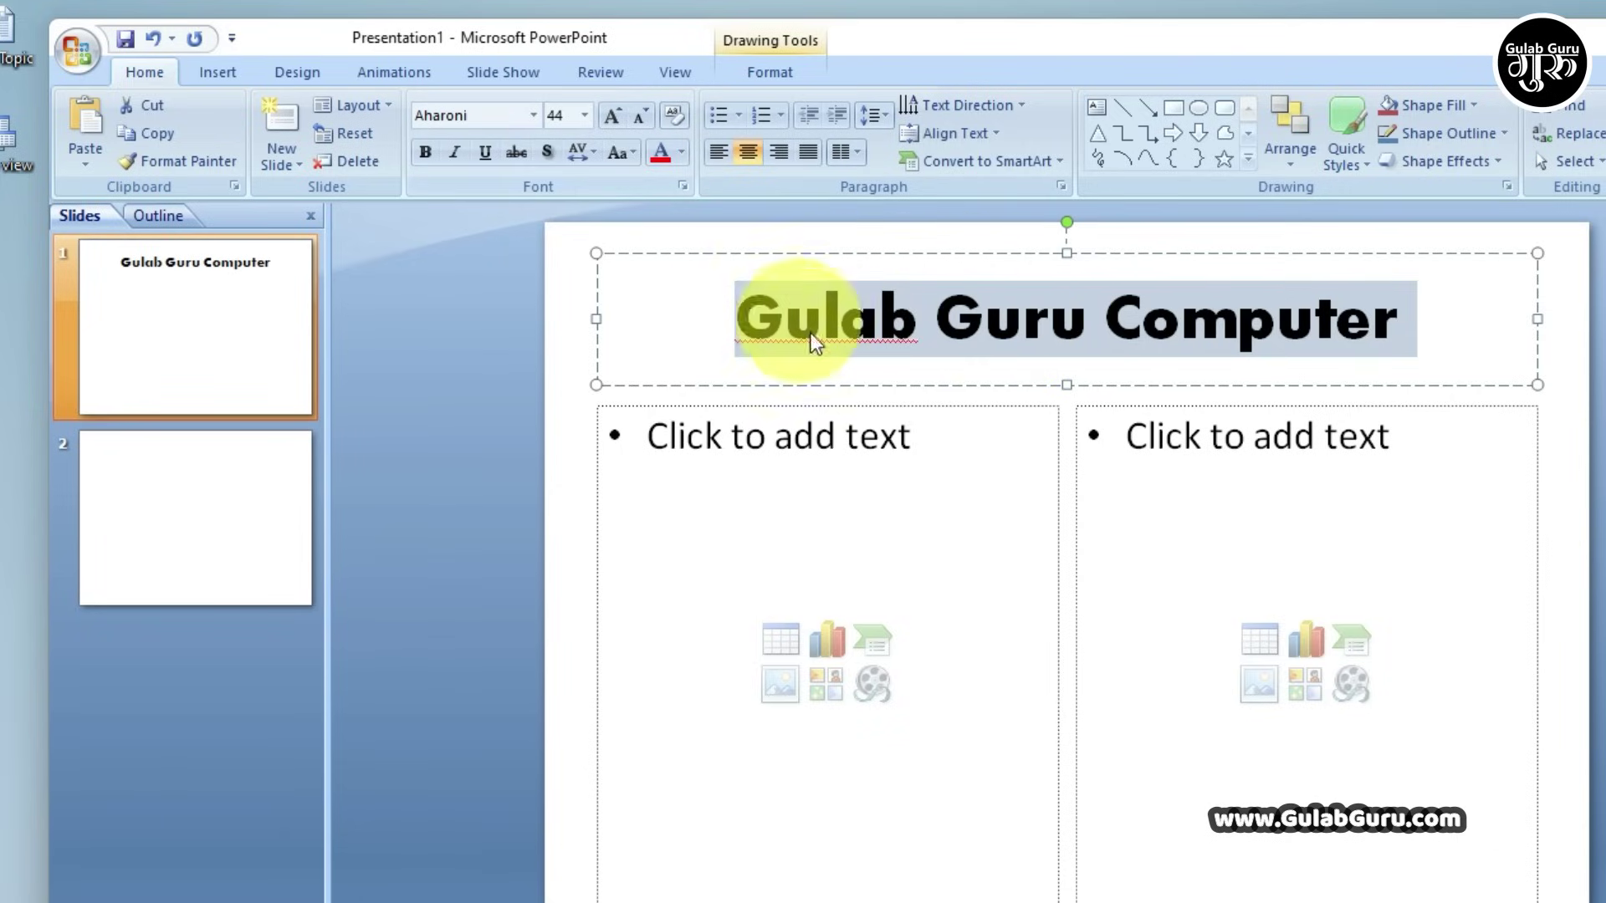
Enlarge the title to 60 point, then shrink it step by step down to 32
left_click(585, 117)
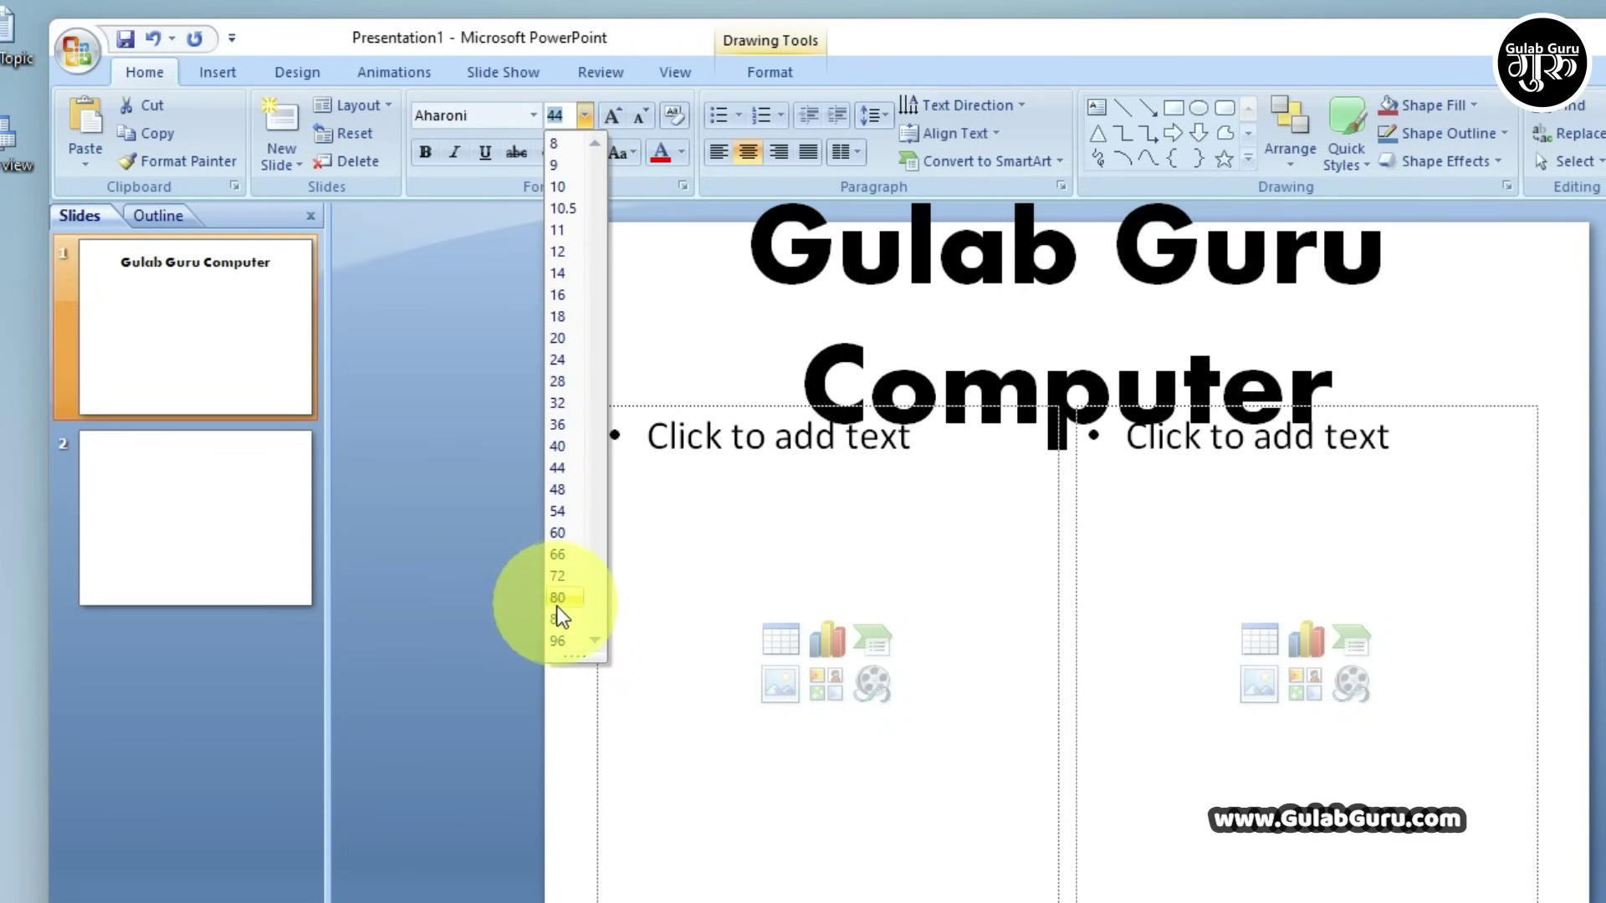
left_click(554, 524)
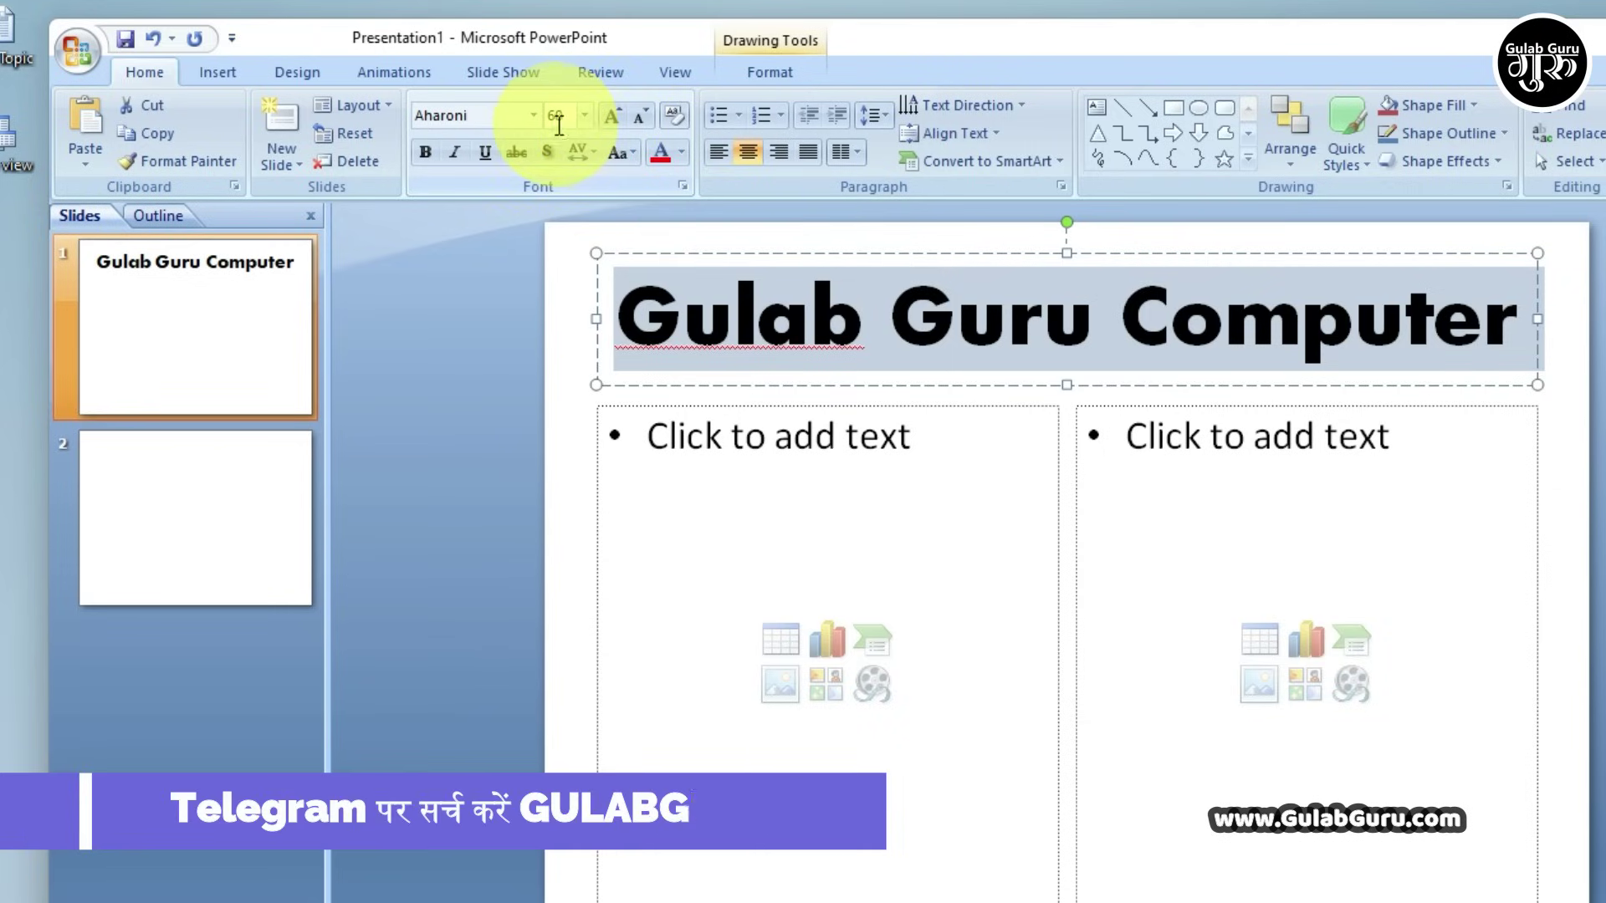
left_click(639, 119)
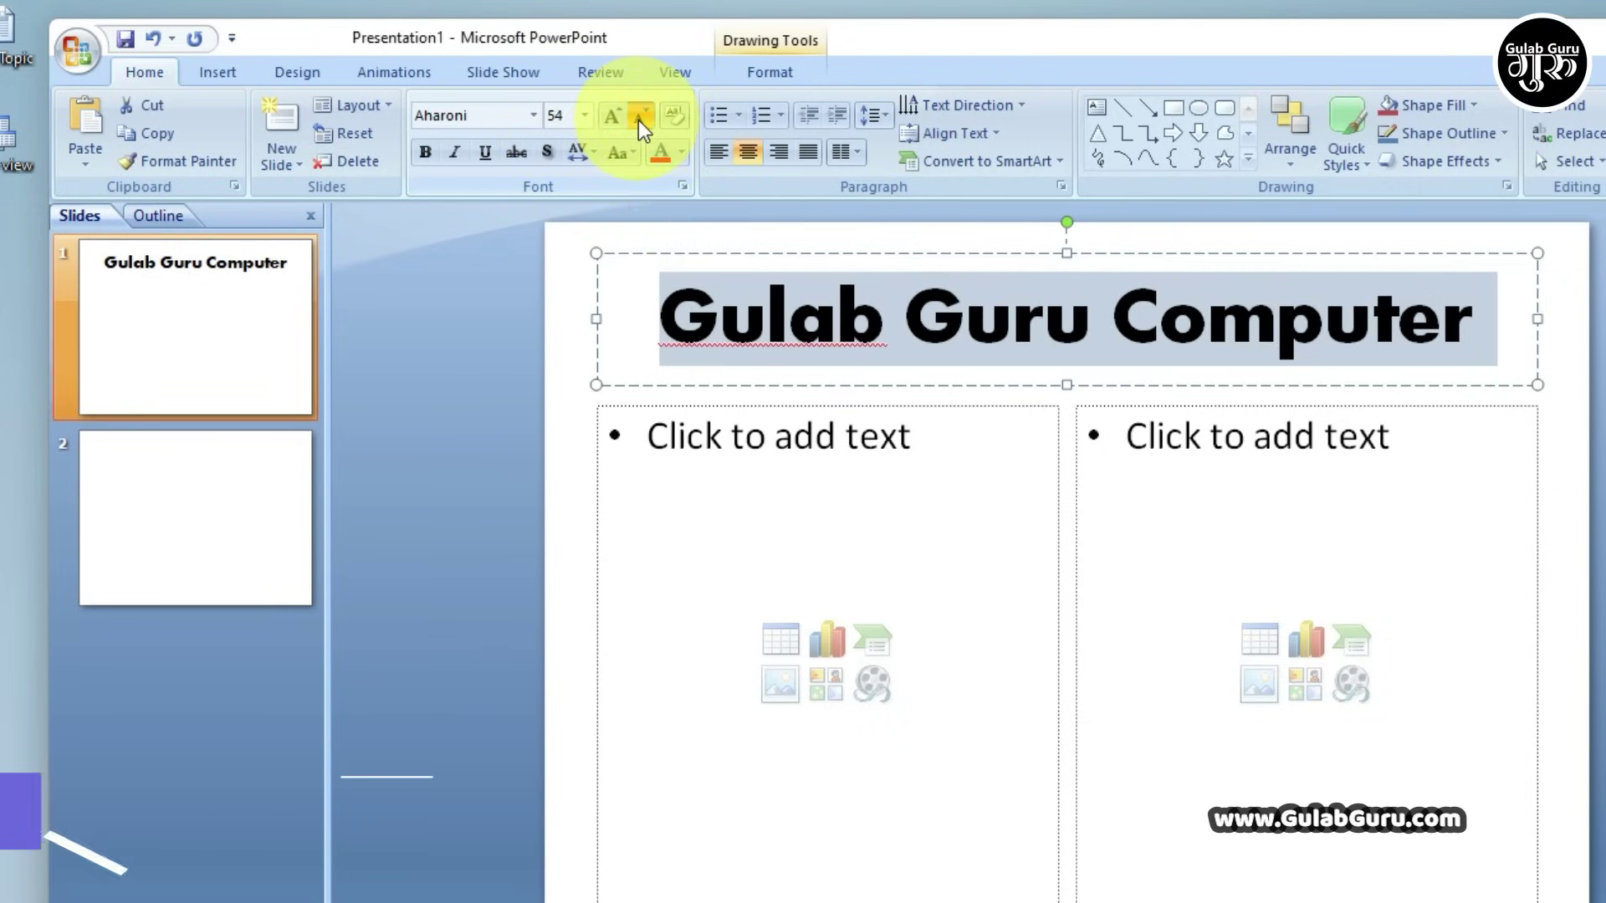
left_click(639, 119)
left_click(639, 118)
left_click(639, 119)
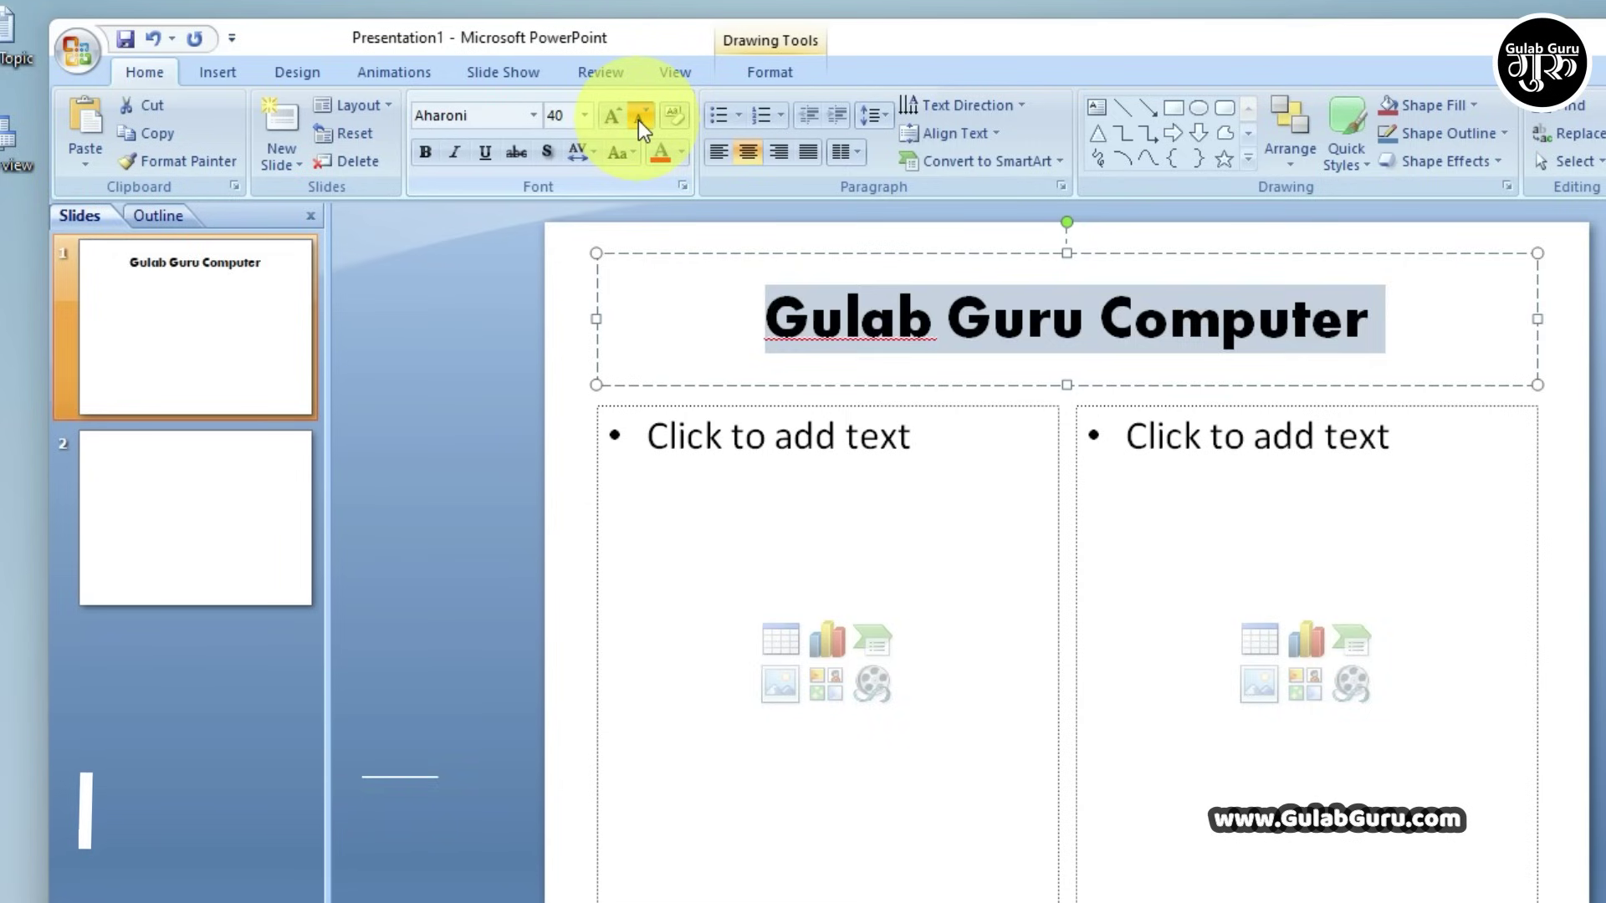
left_click(639, 119)
left_click(639, 119)
Grow the title text back up to 48 point
left_click(611, 117)
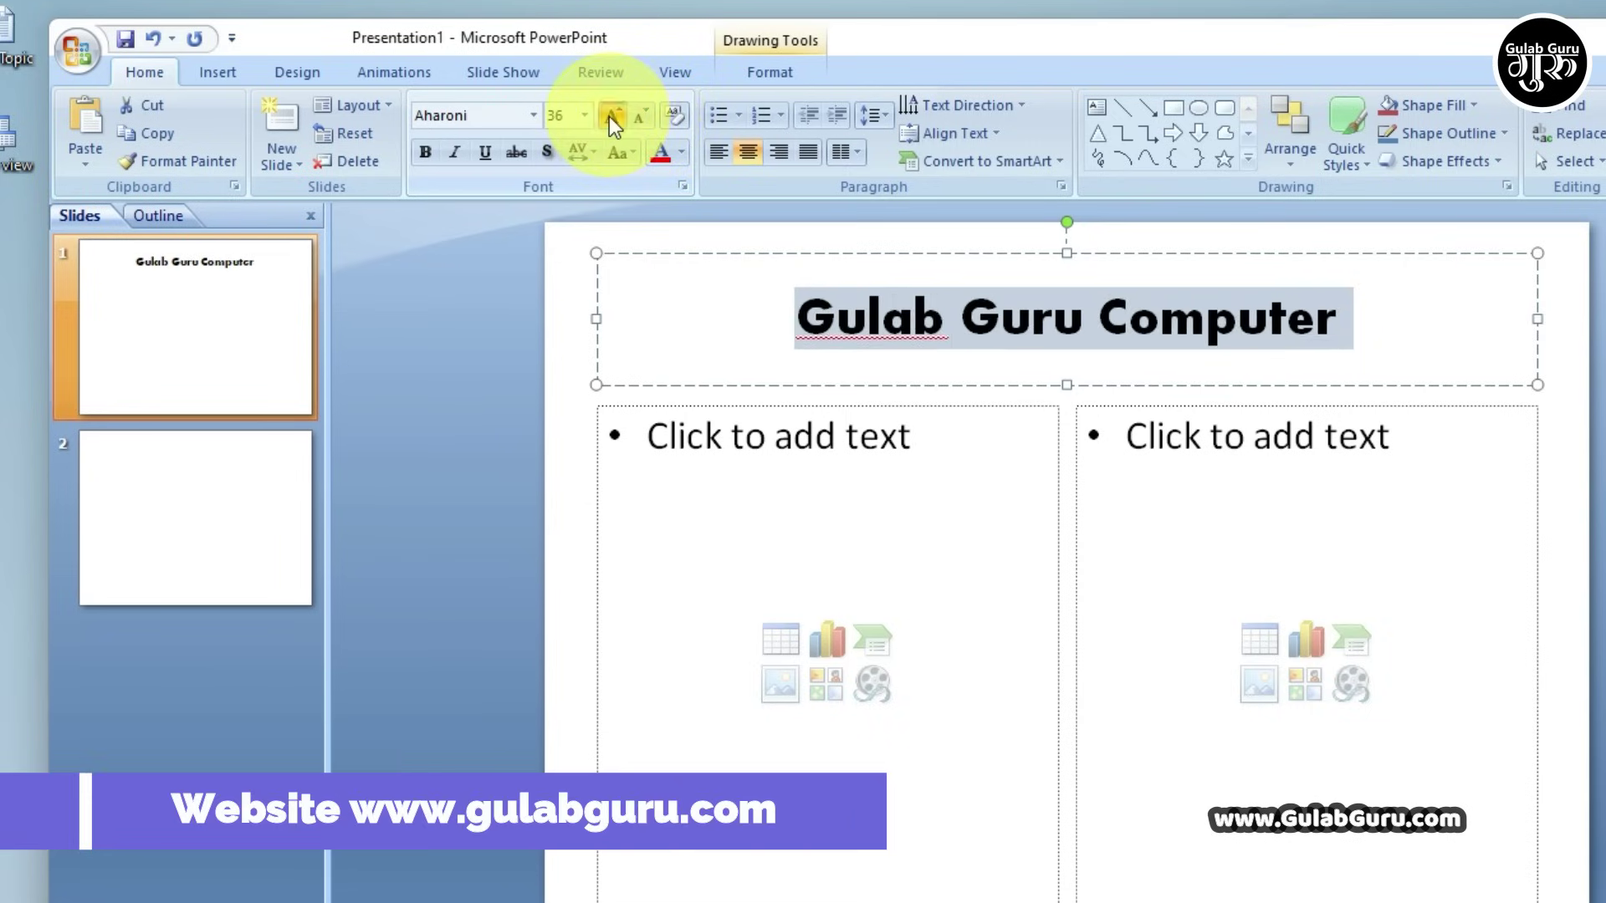
left_click(609, 117)
left_click(609, 117)
left_click(609, 117)
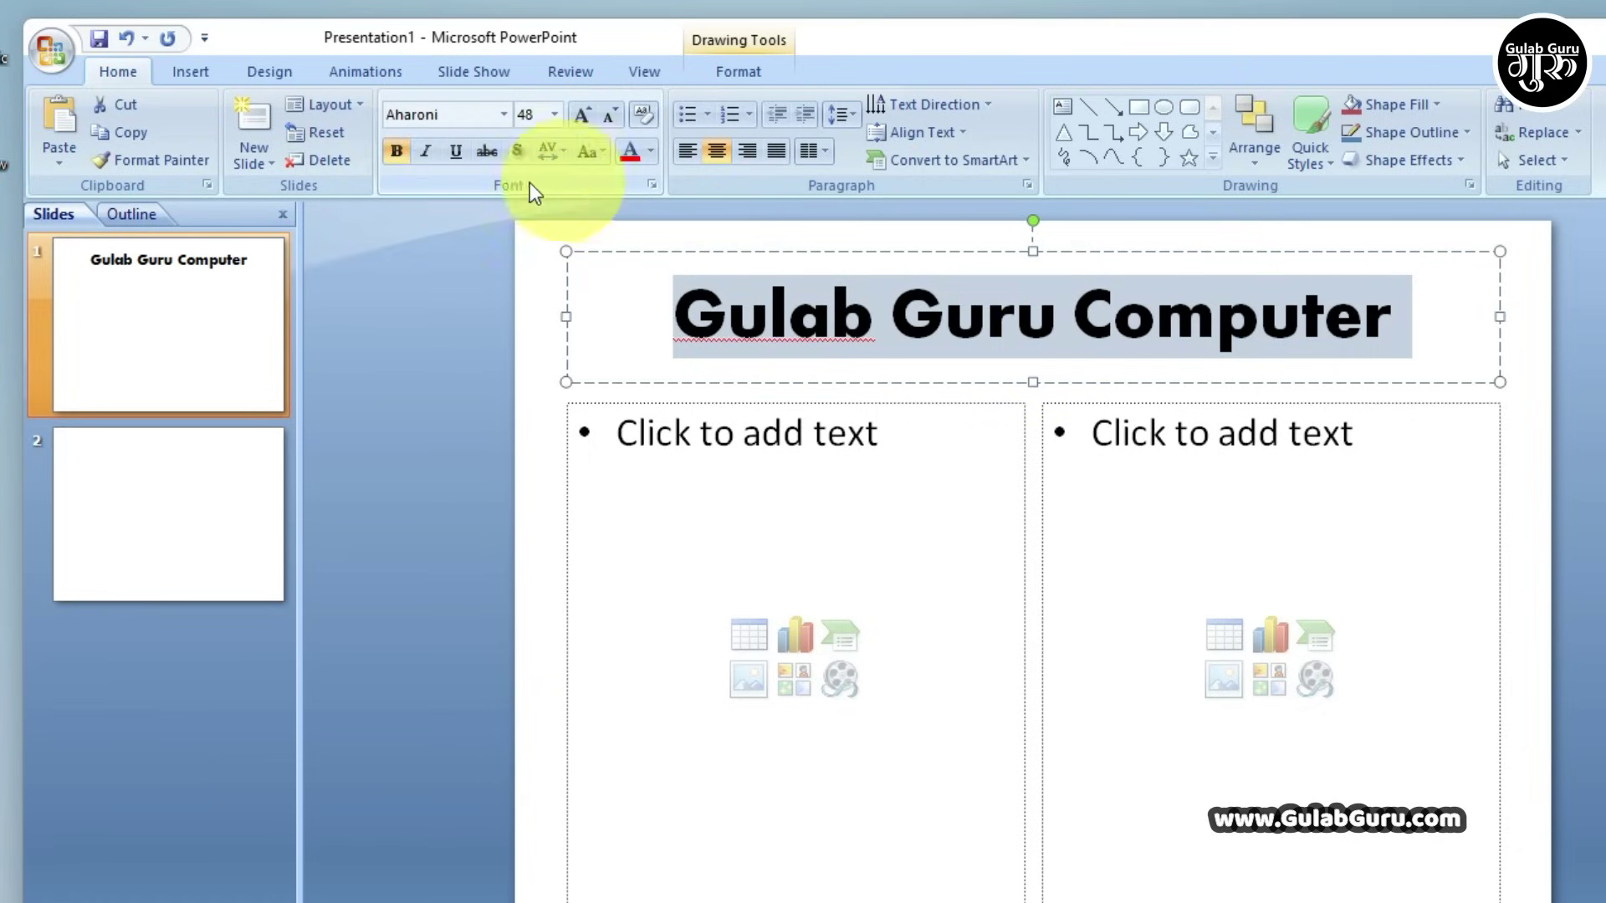
Make the title red and italic, then clear all its formatting back to default
left_click(651, 152)
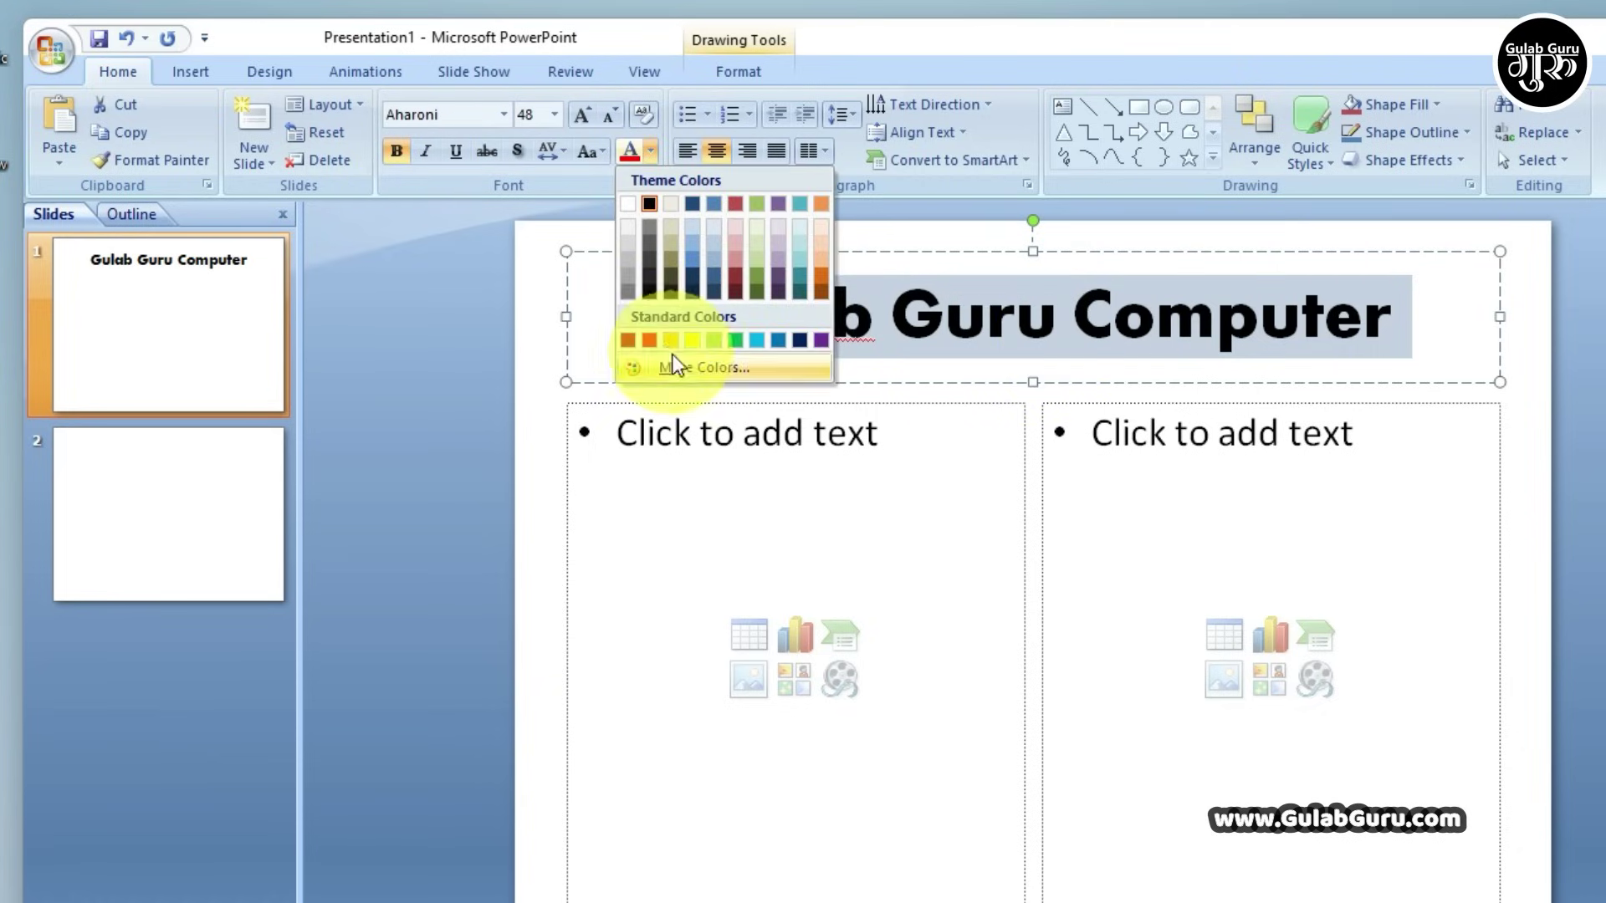
left_click(649, 340)
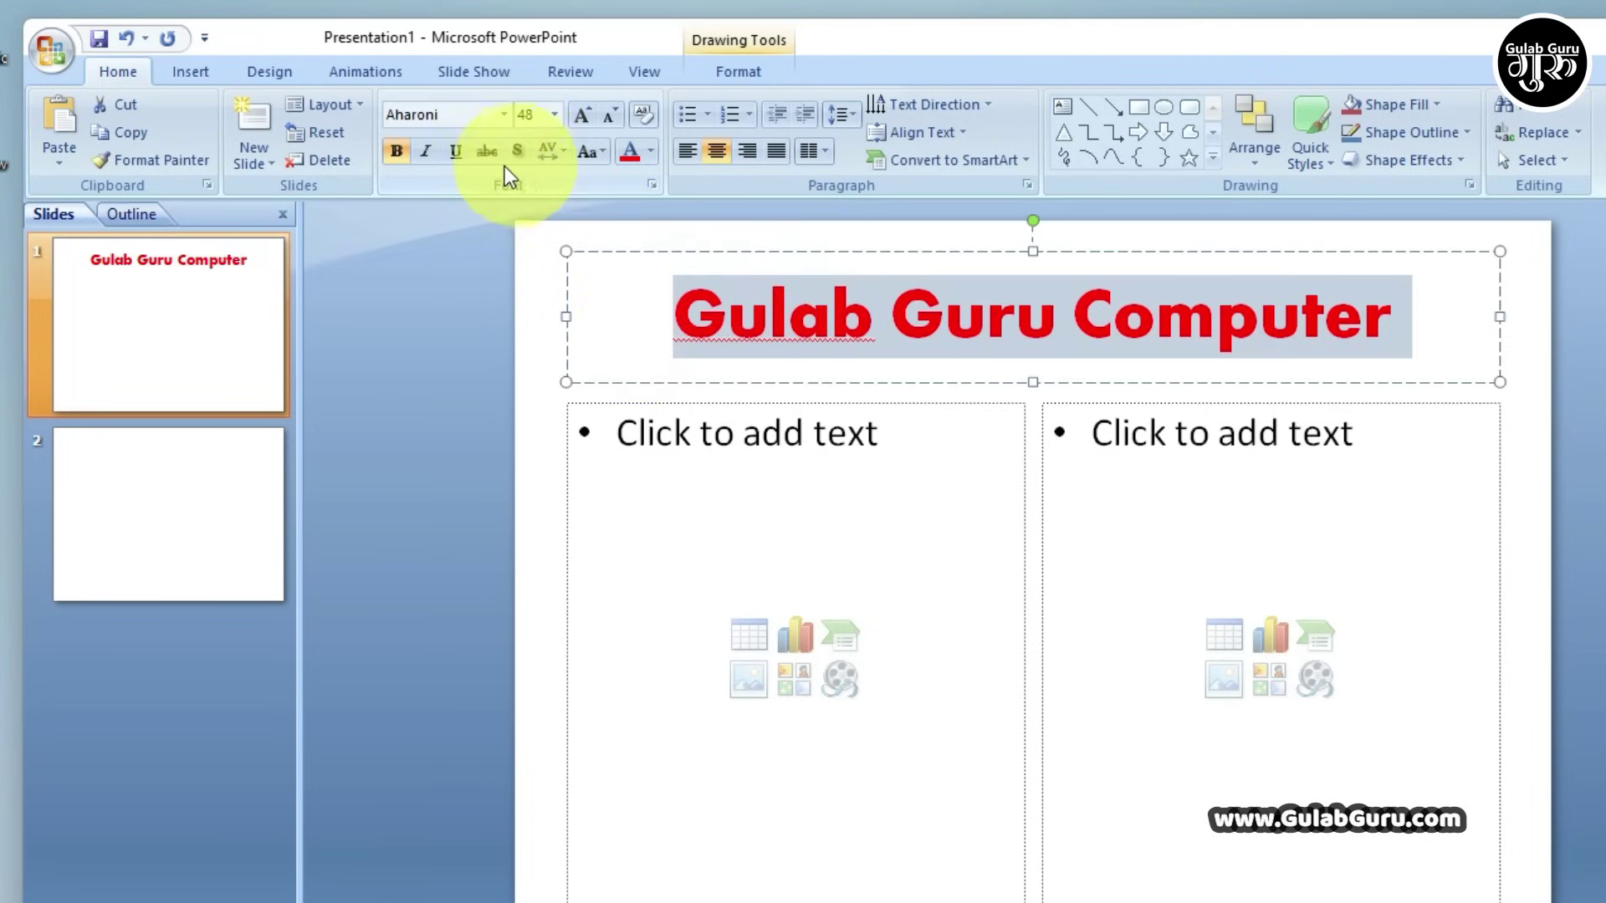
left_click(425, 151)
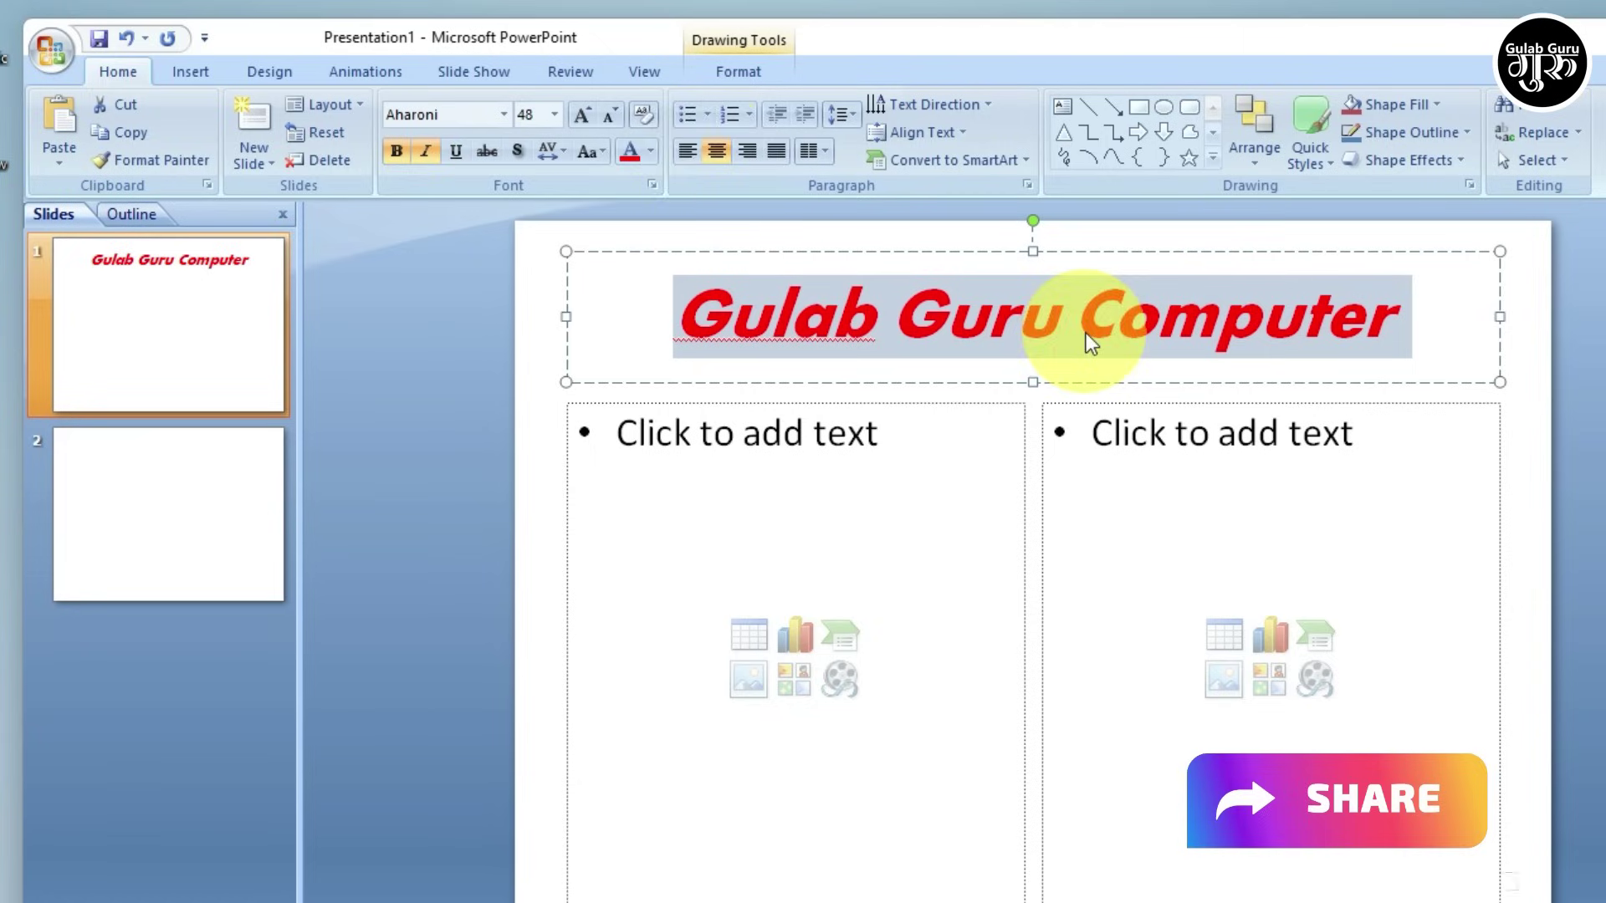
left_click(649, 113)
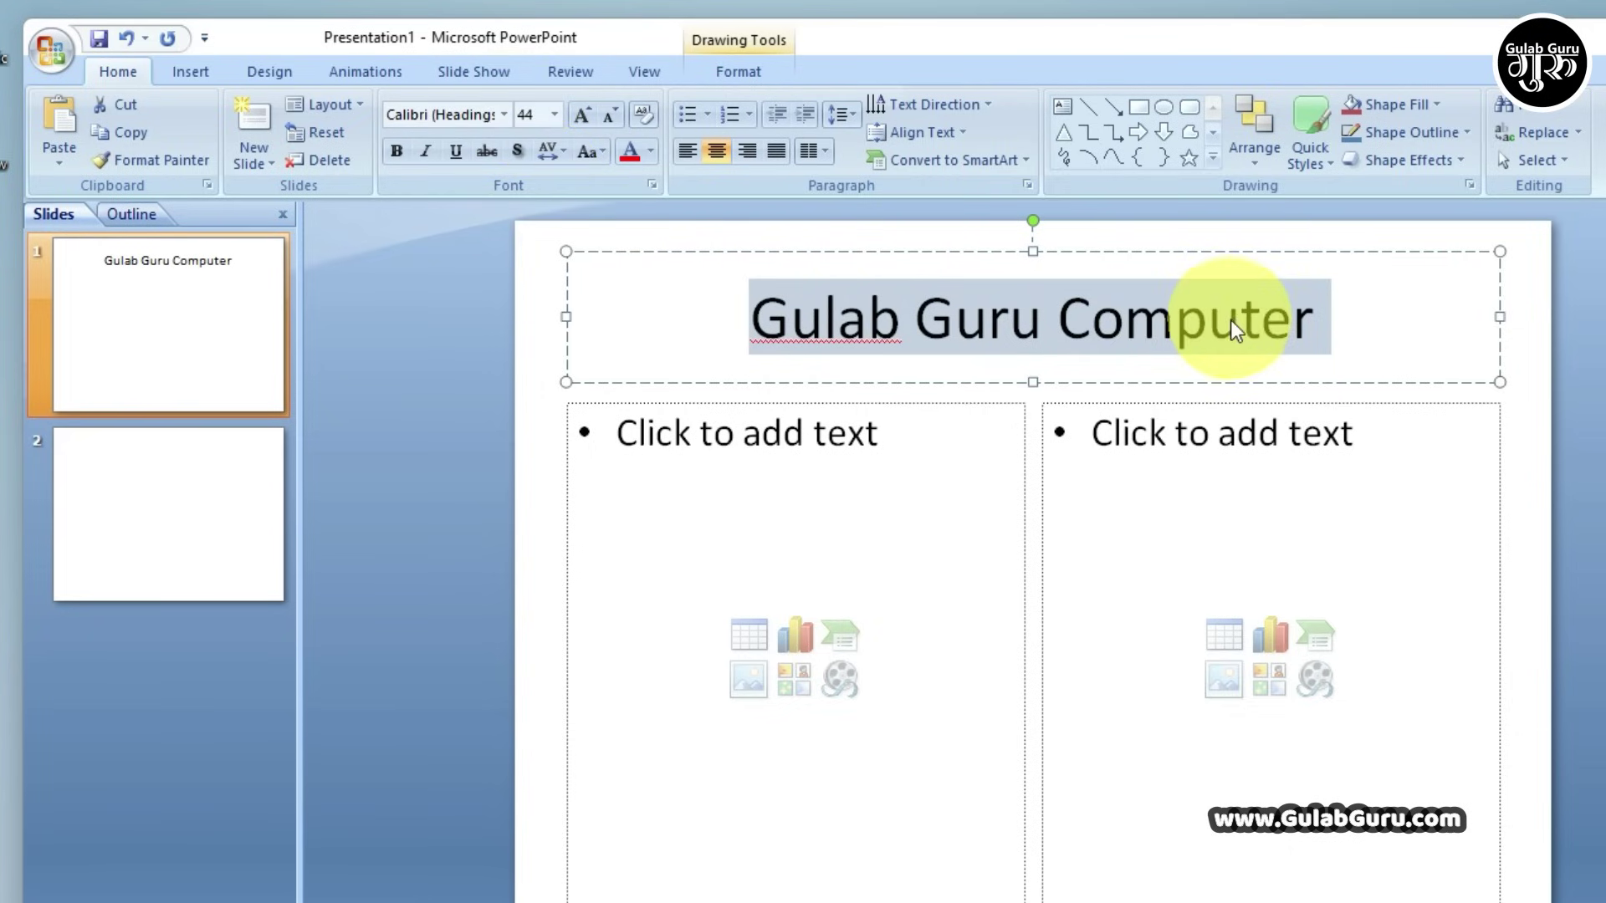
Undo the formatting clear and set the whole title to Calibri (Body)
key("ctrl+z")
key("ctrl+z")
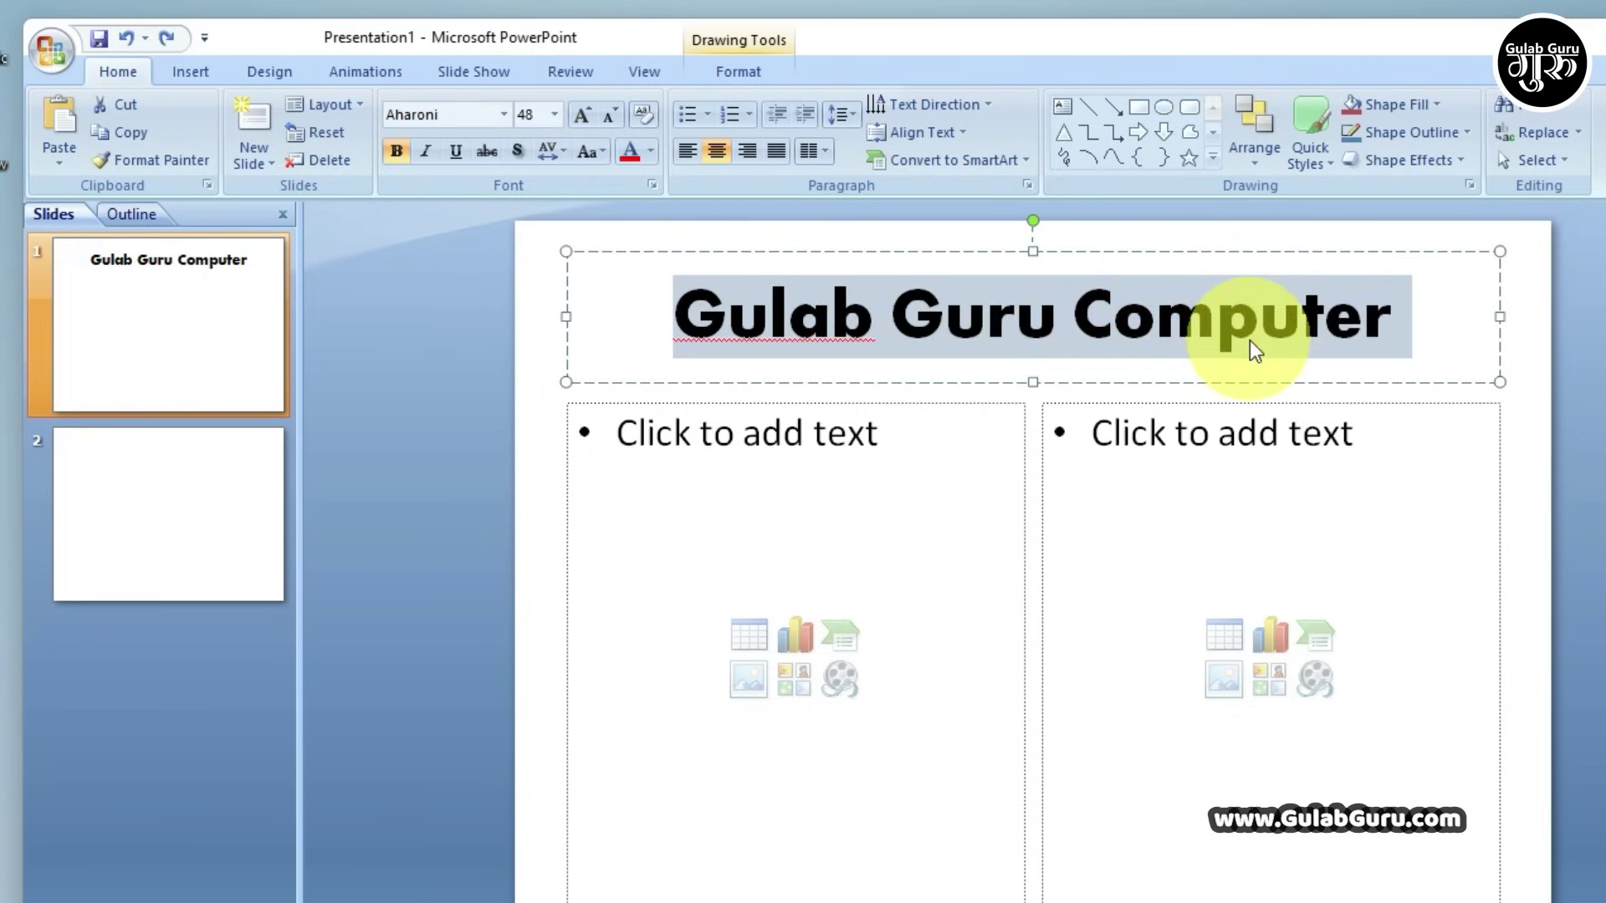
key("Right")
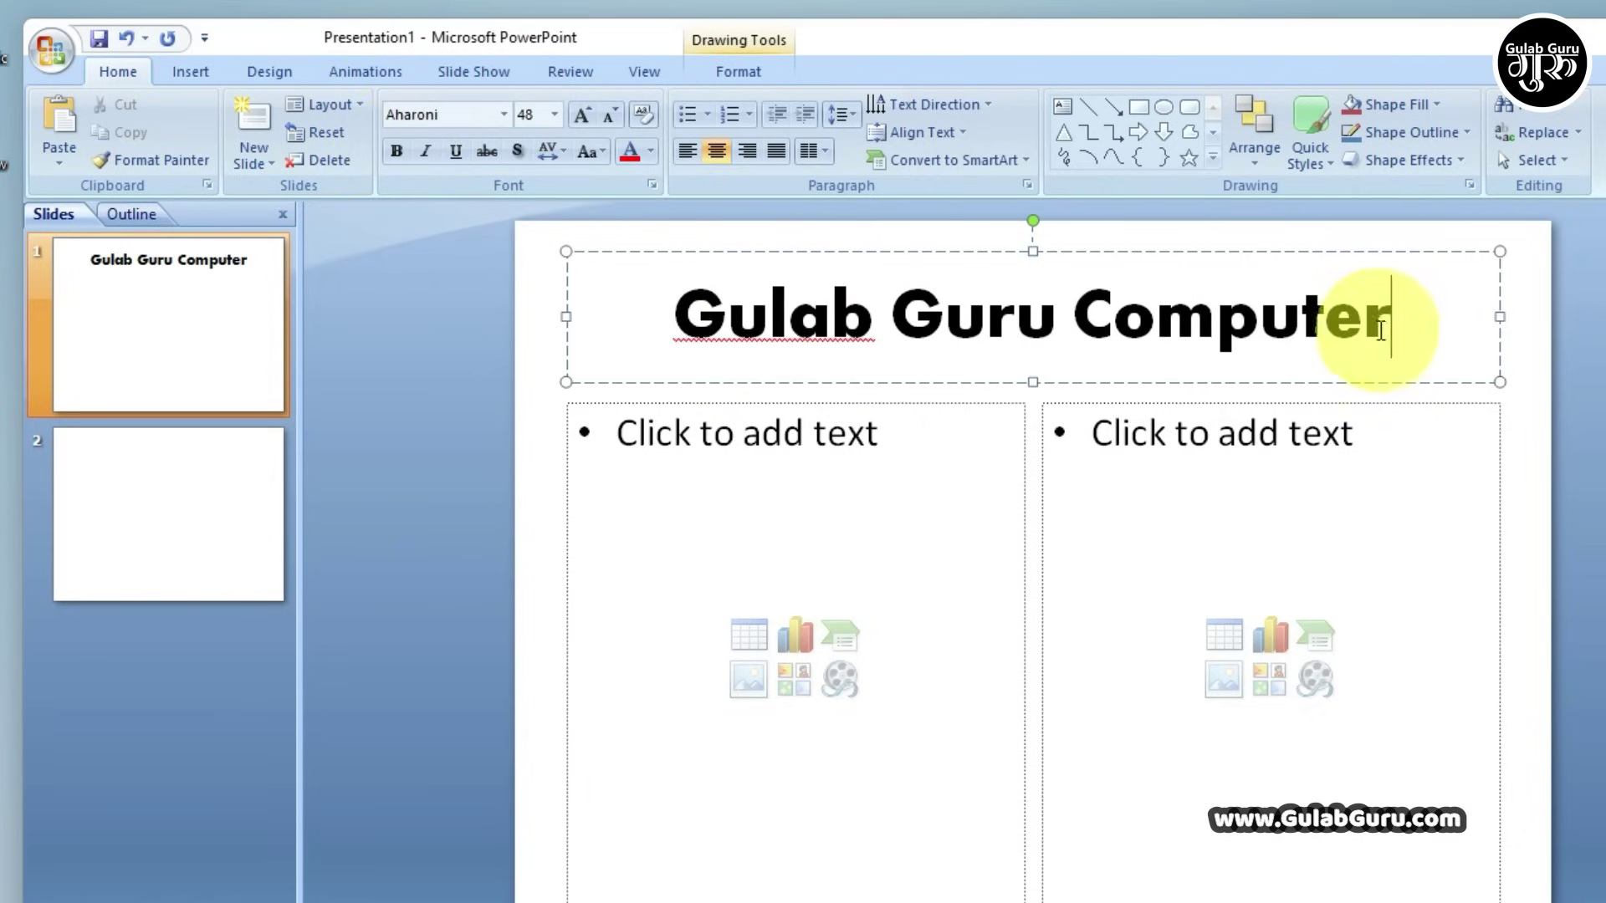
left_click_drag(1387, 330, 737, 318)
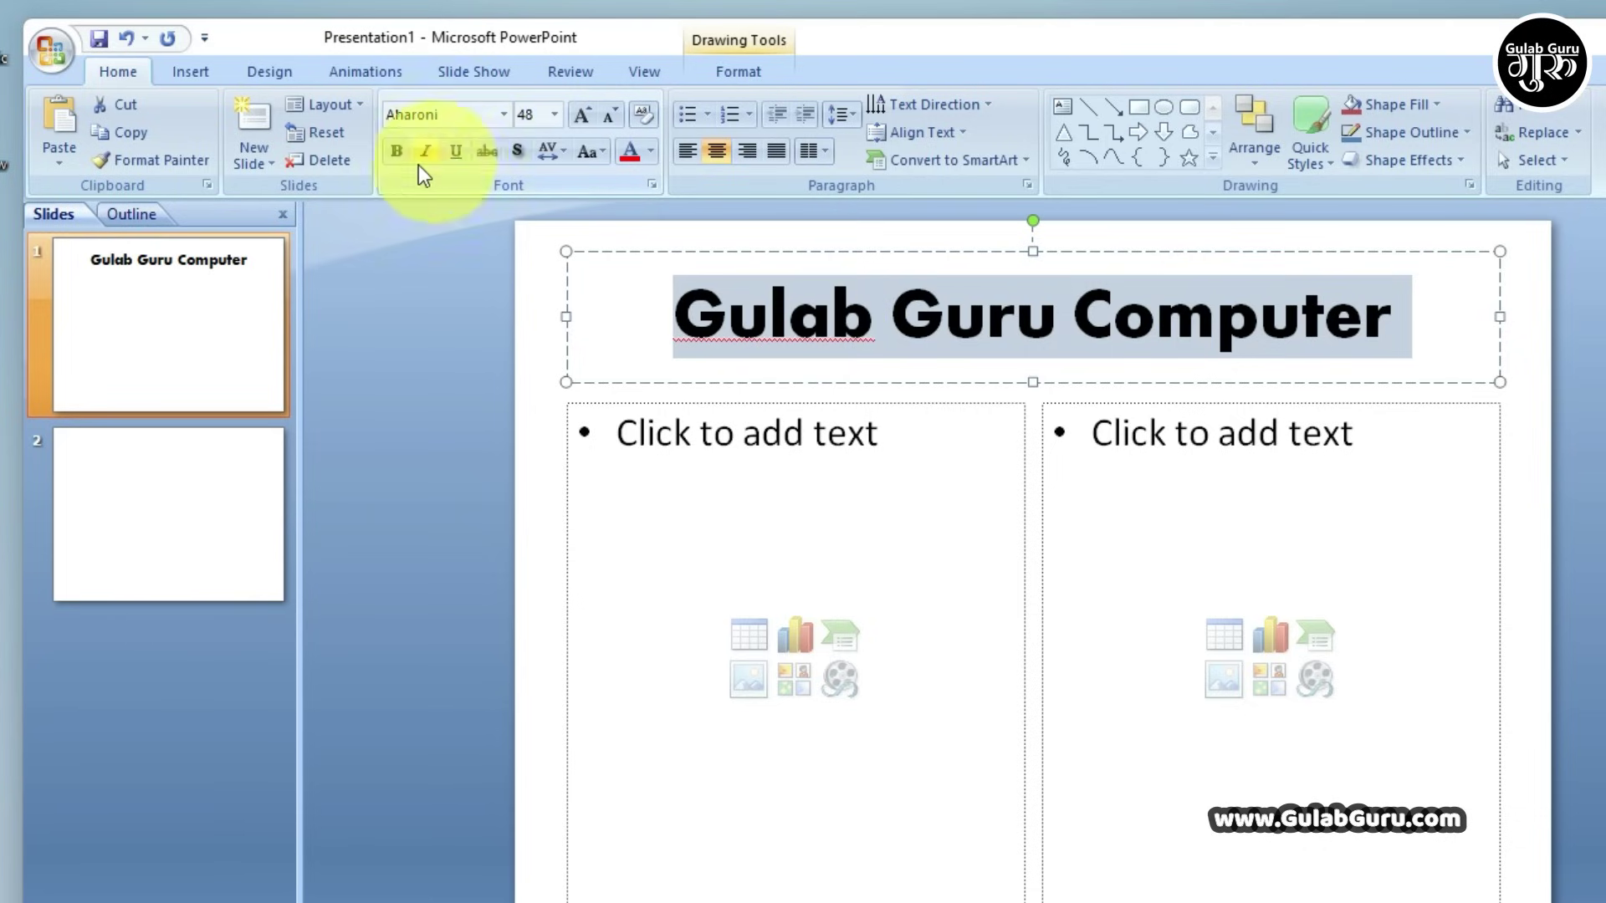
left_click(504, 114)
left_click(474, 204)
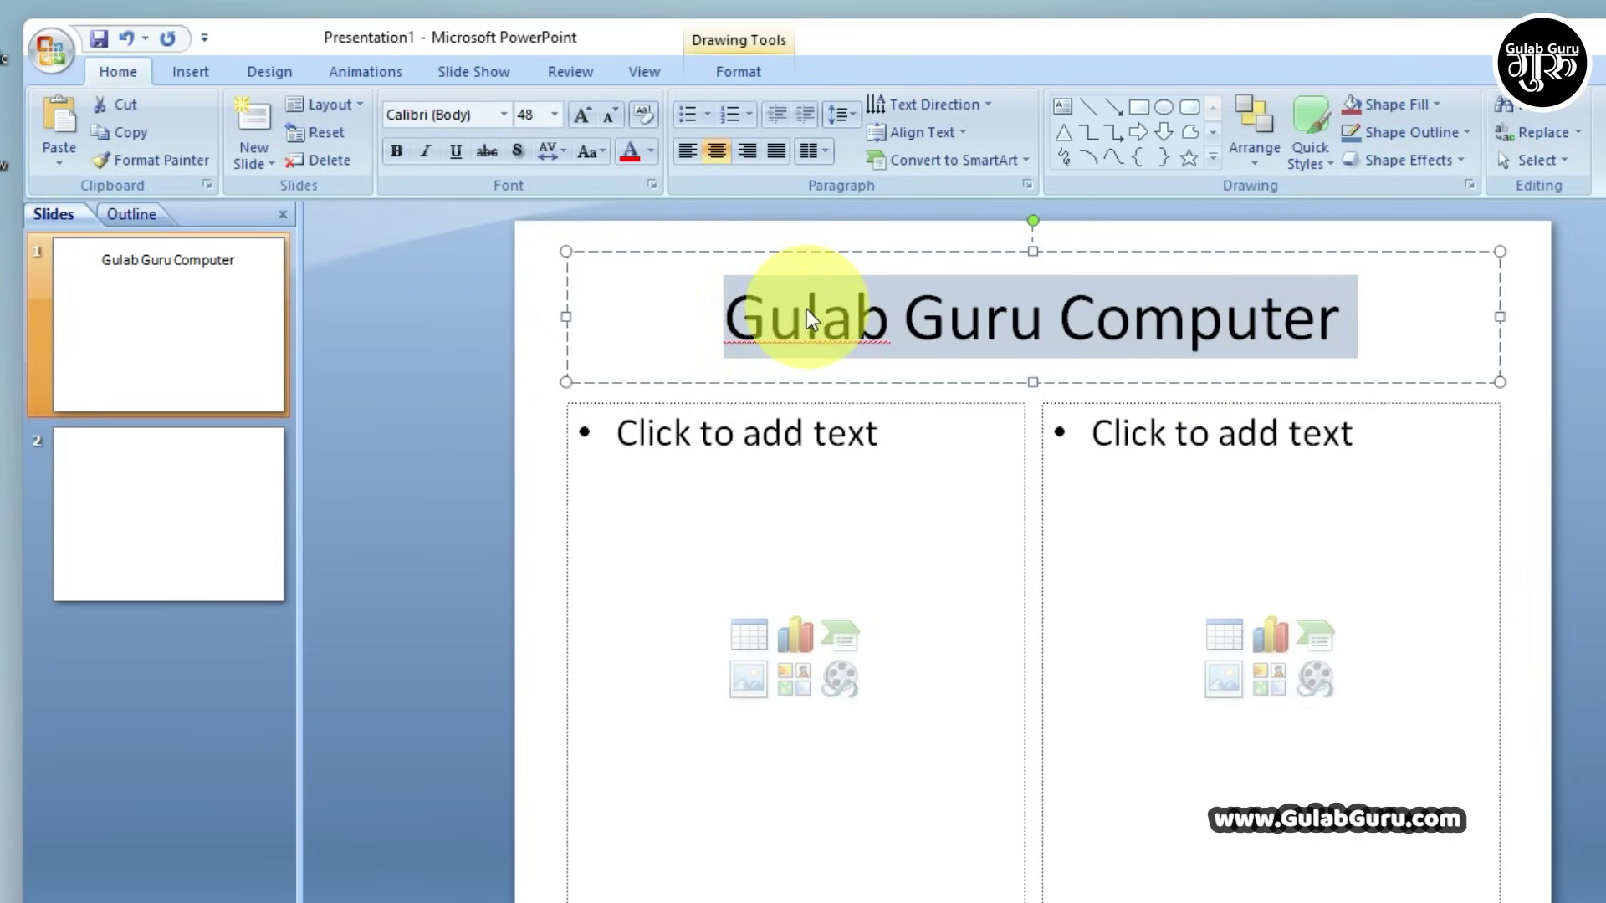
Make the title bold after trying italic and underline, and grow it to 60 point
left_click(400, 153)
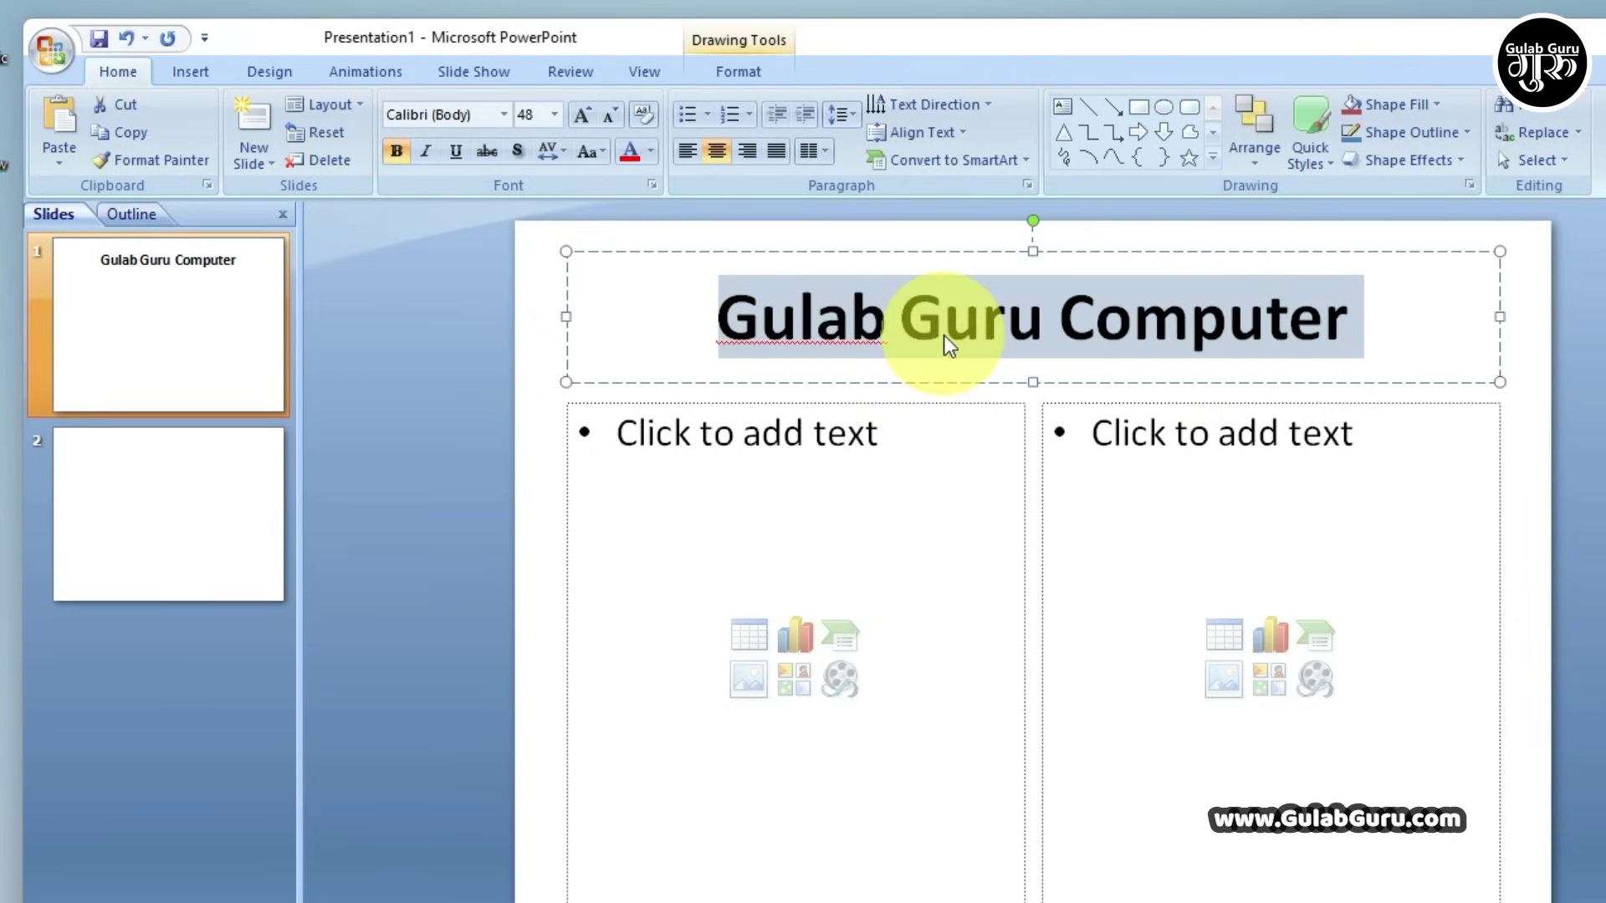
left_click(426, 153)
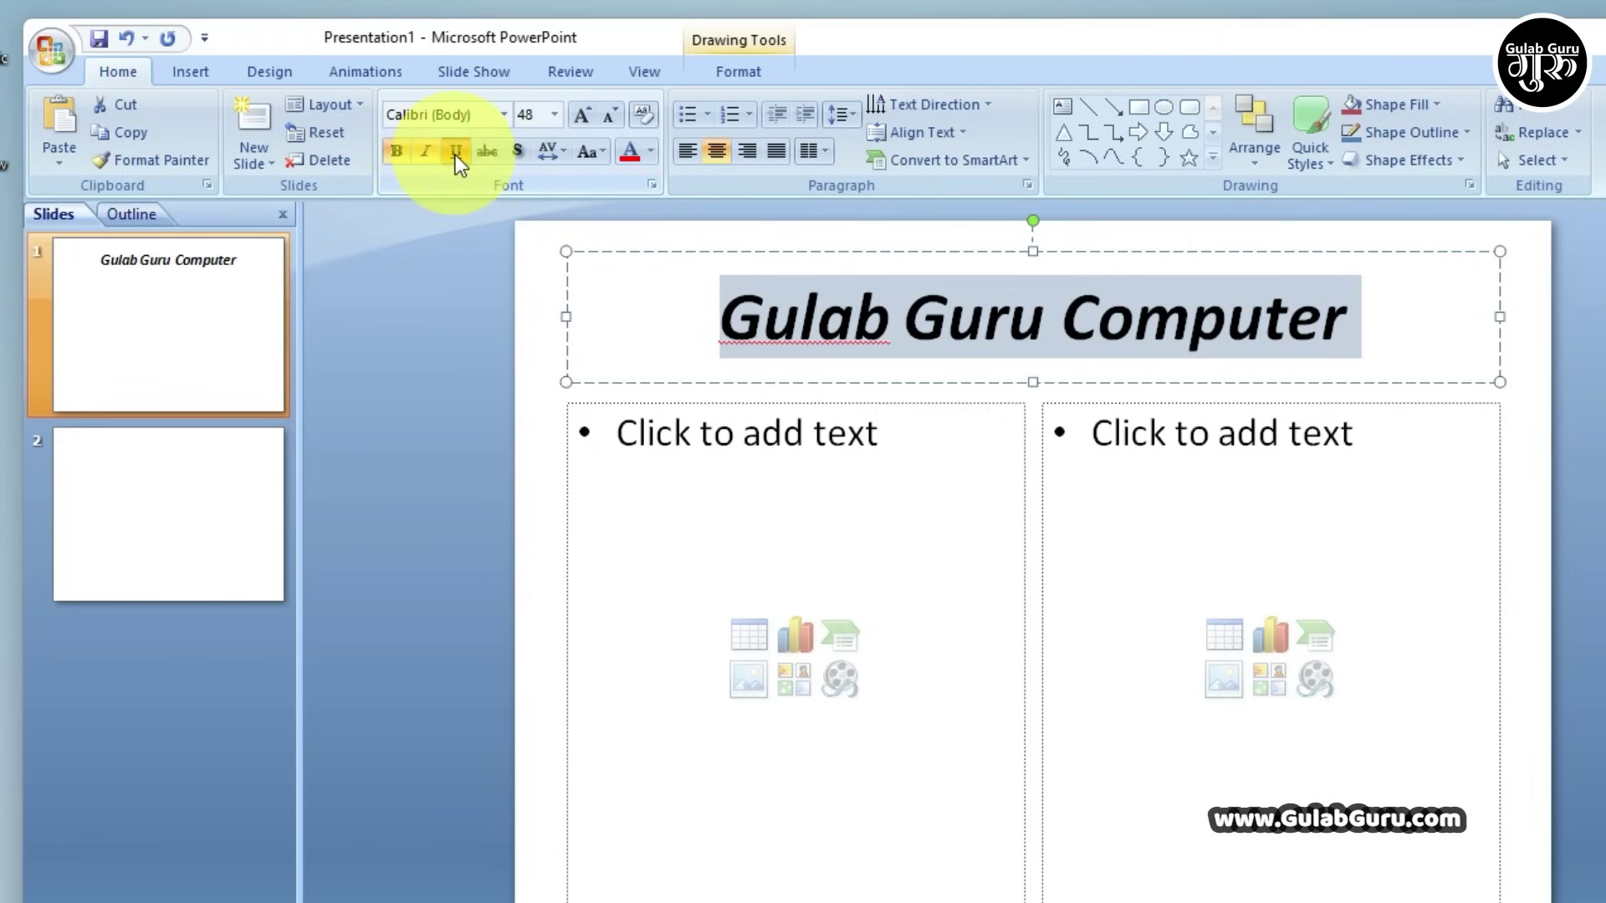
left_click(455, 154)
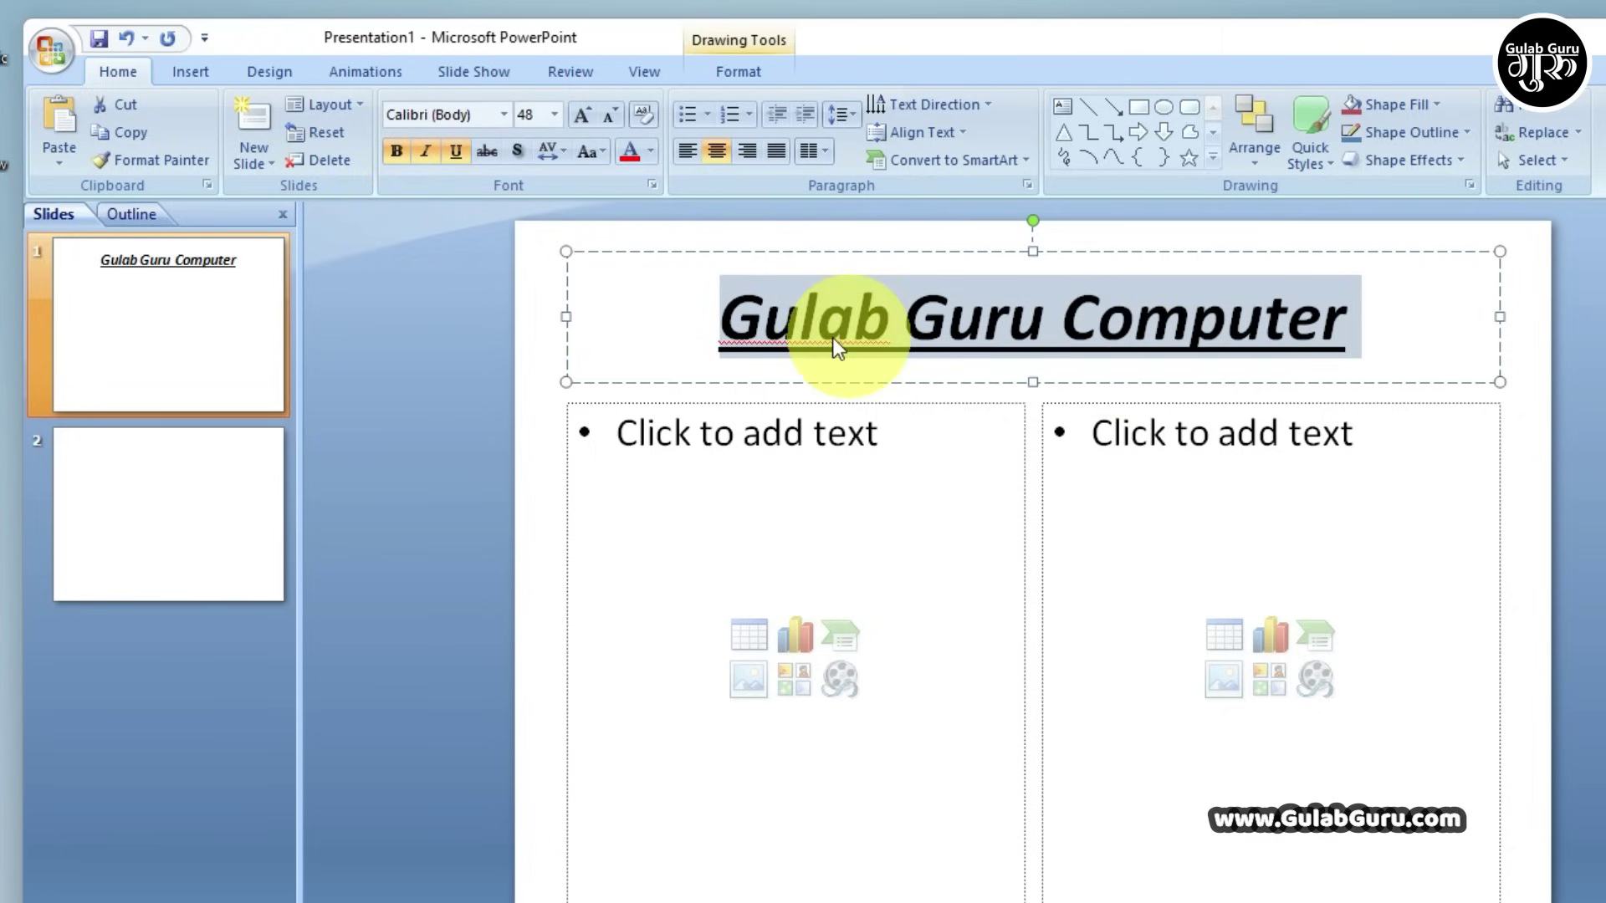
left_click(455, 155)
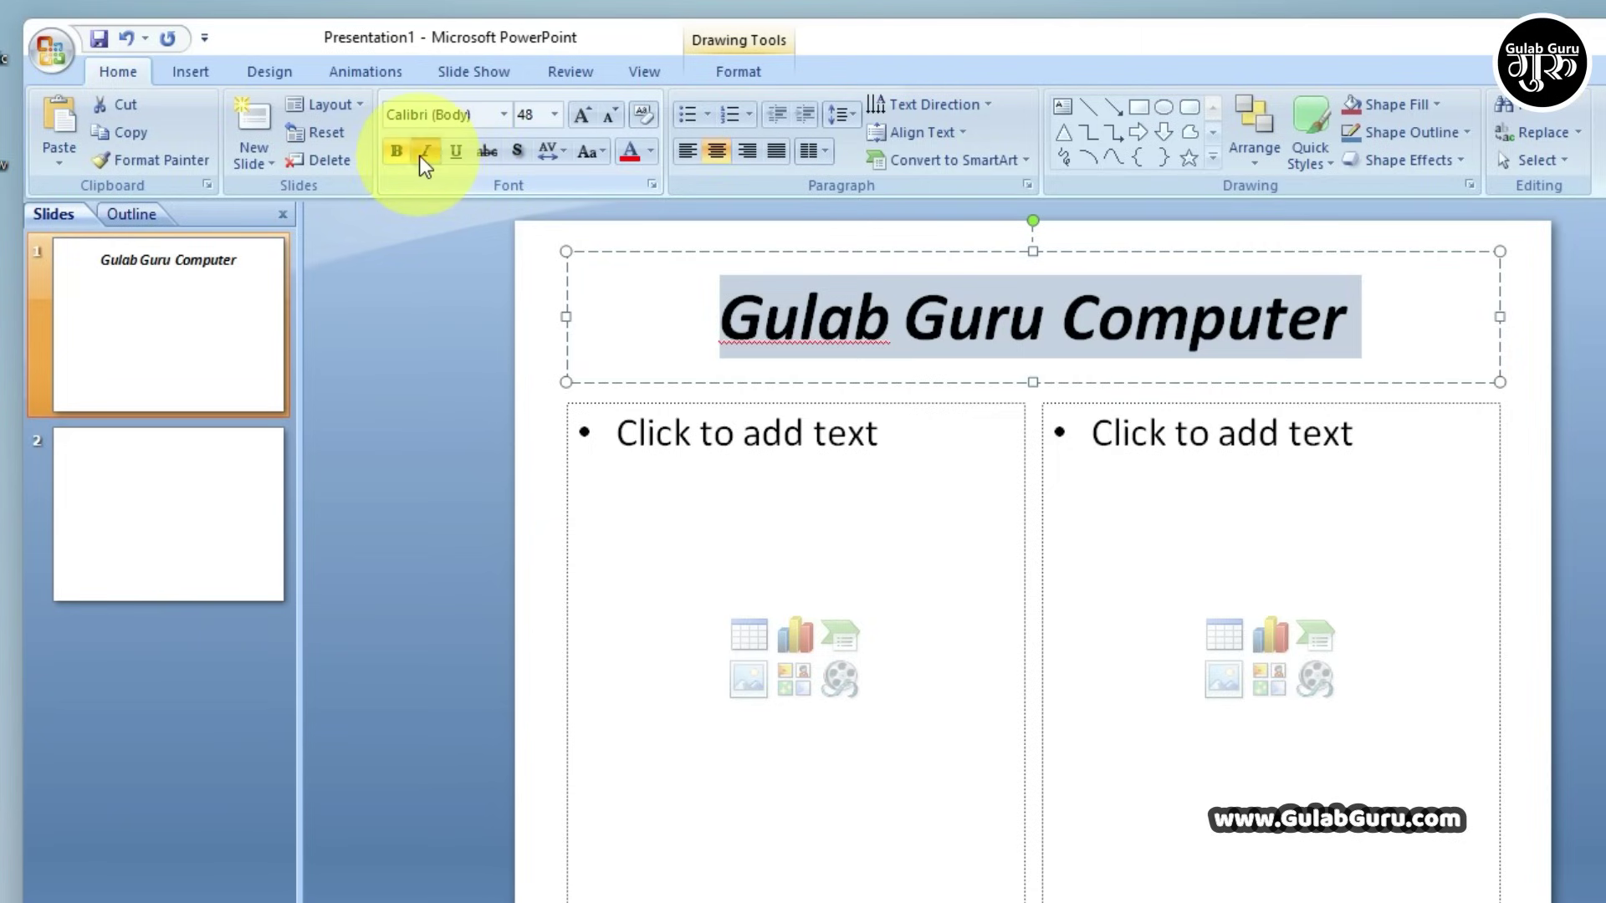
left_click(419, 155)
left_click(399, 155)
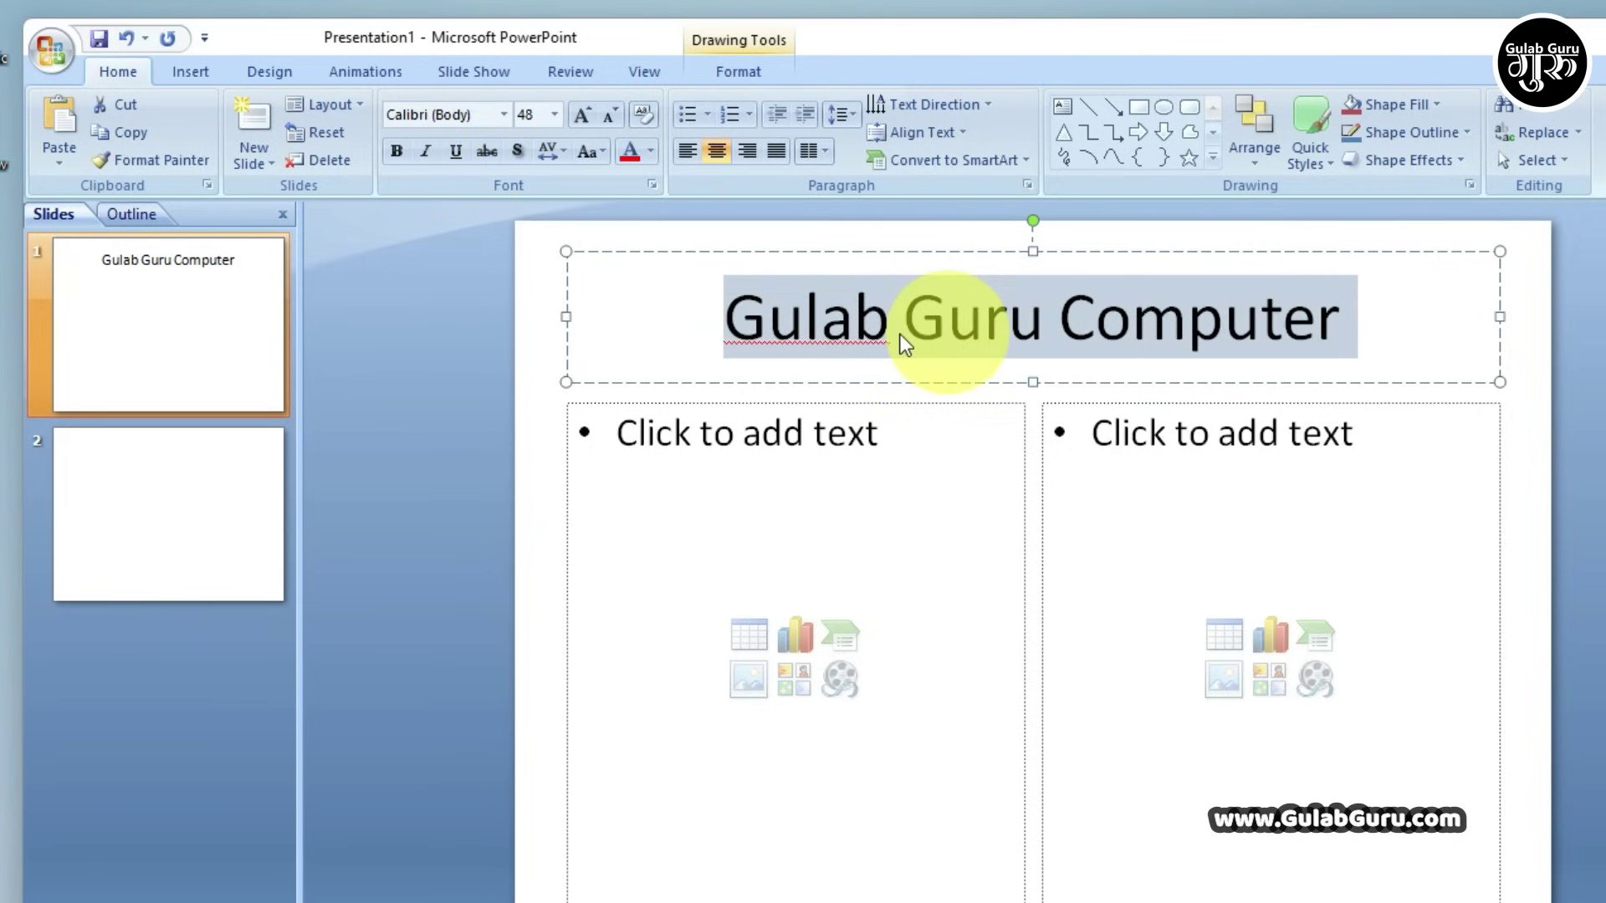
left_click(396, 152)
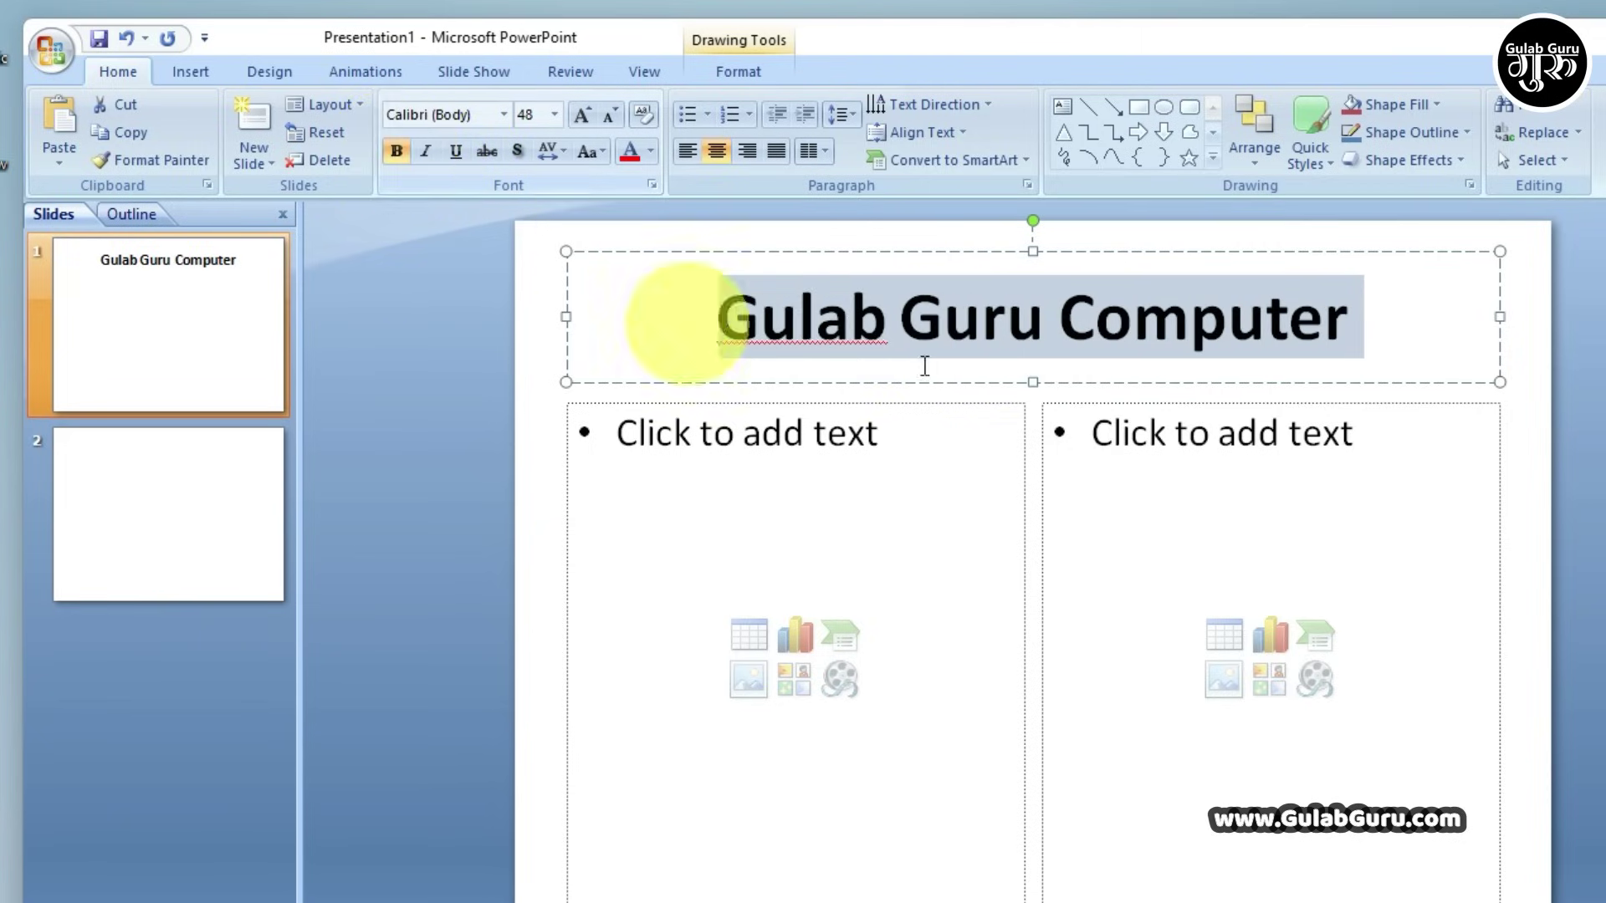
left_click(582, 115)
left_click(582, 114)
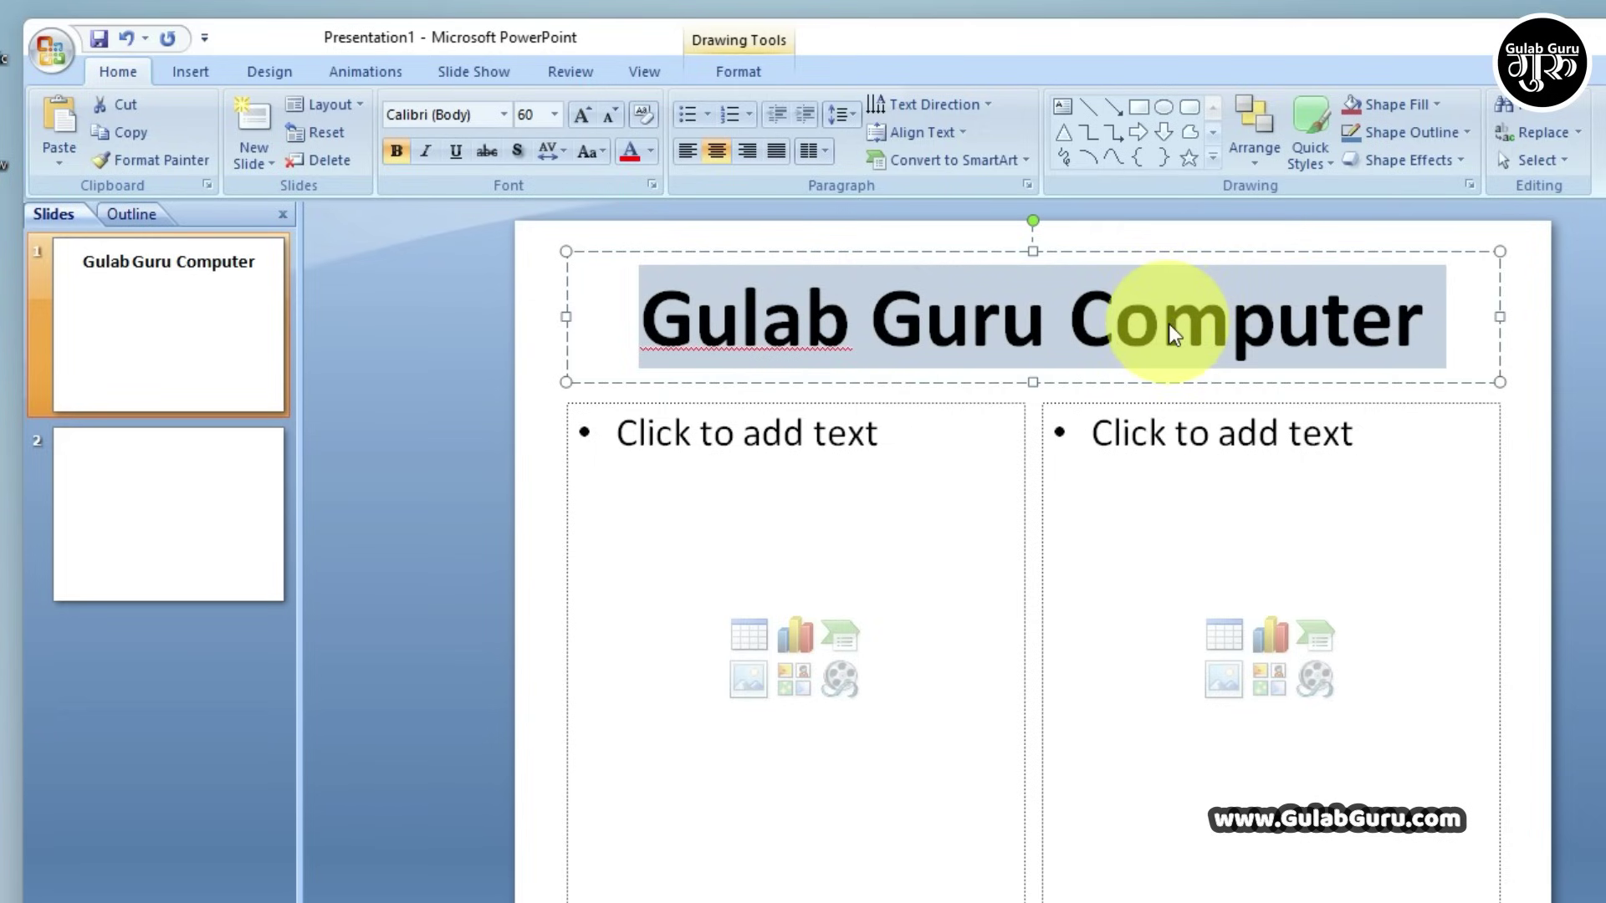
Toggle bold off and back on for the word Gulab, then reselect the whole title
left_click(1372, 322)
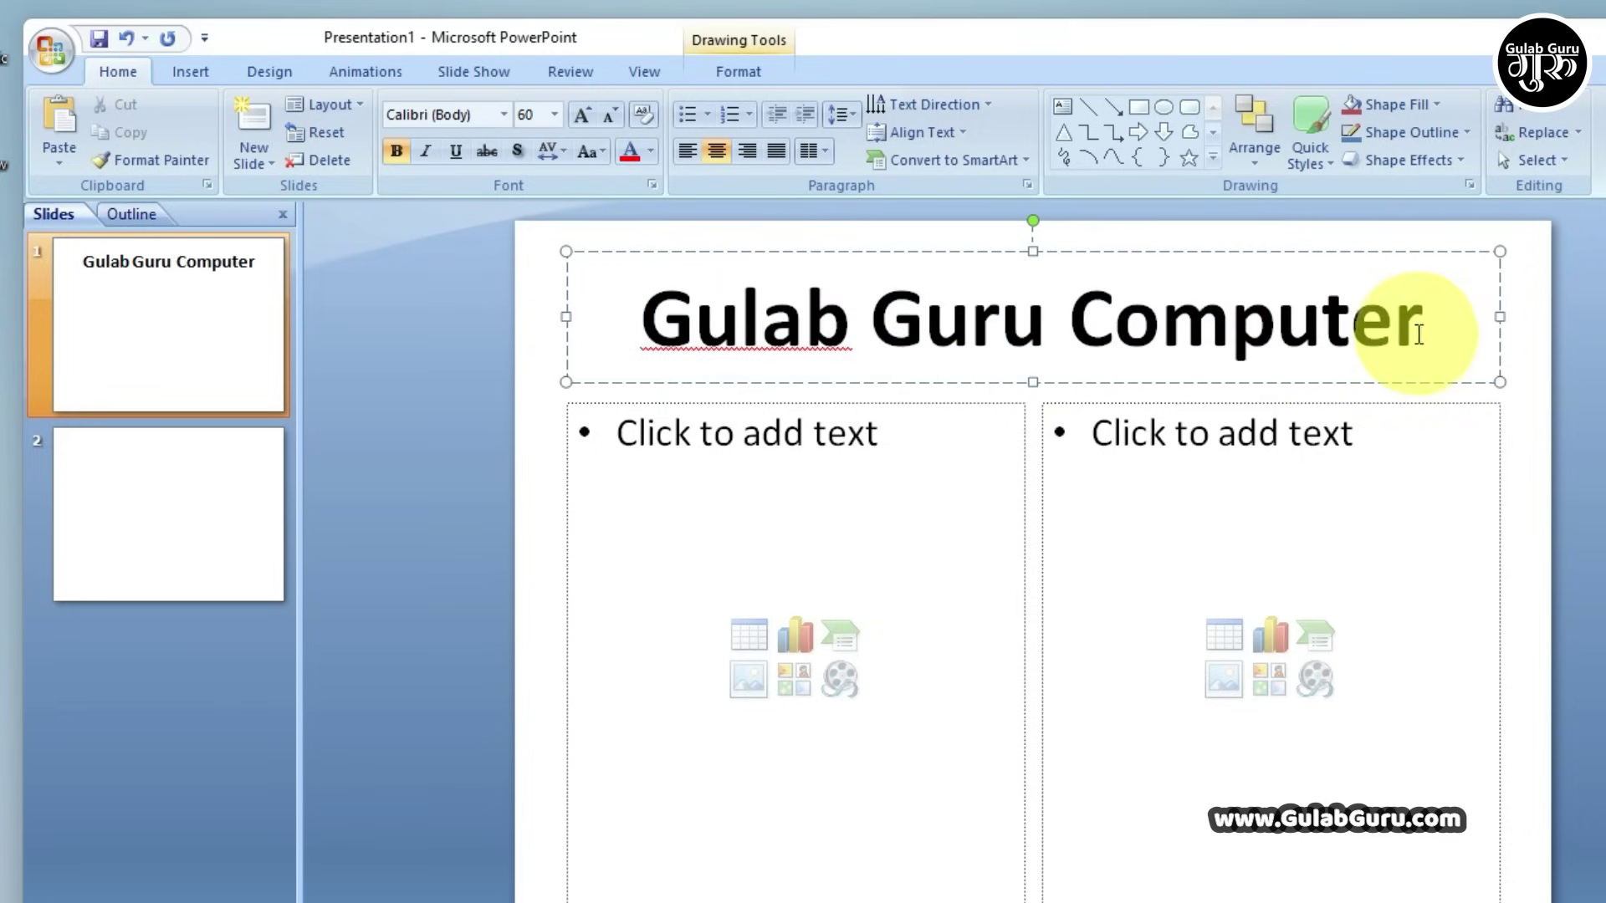
left_click_drag(1426, 322, 728, 324)
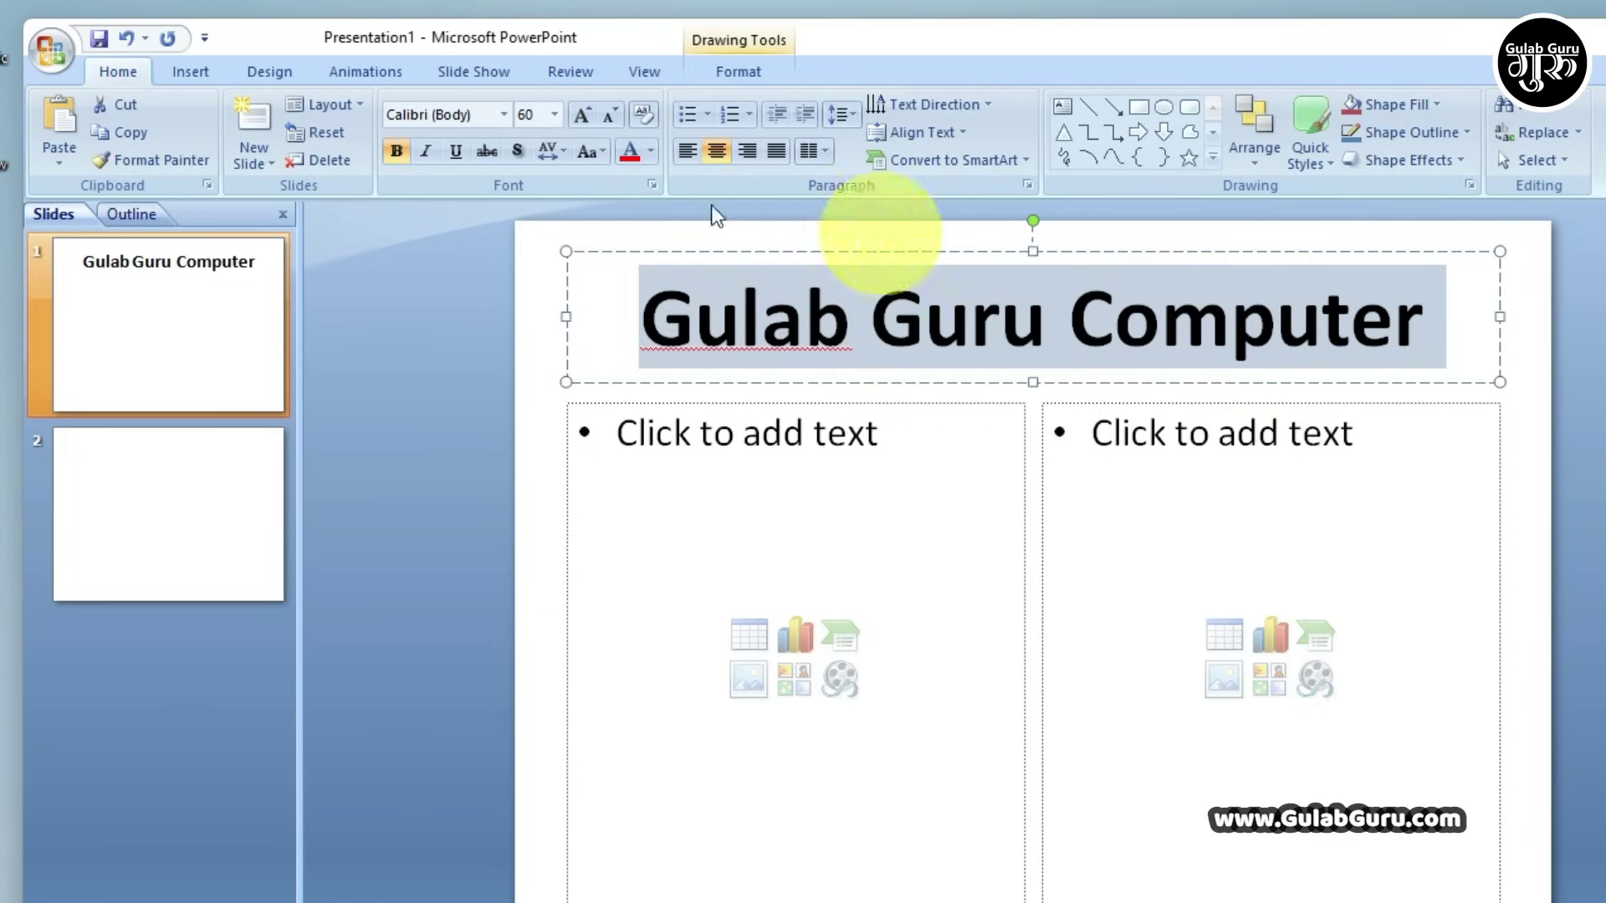
left_click(855, 326)
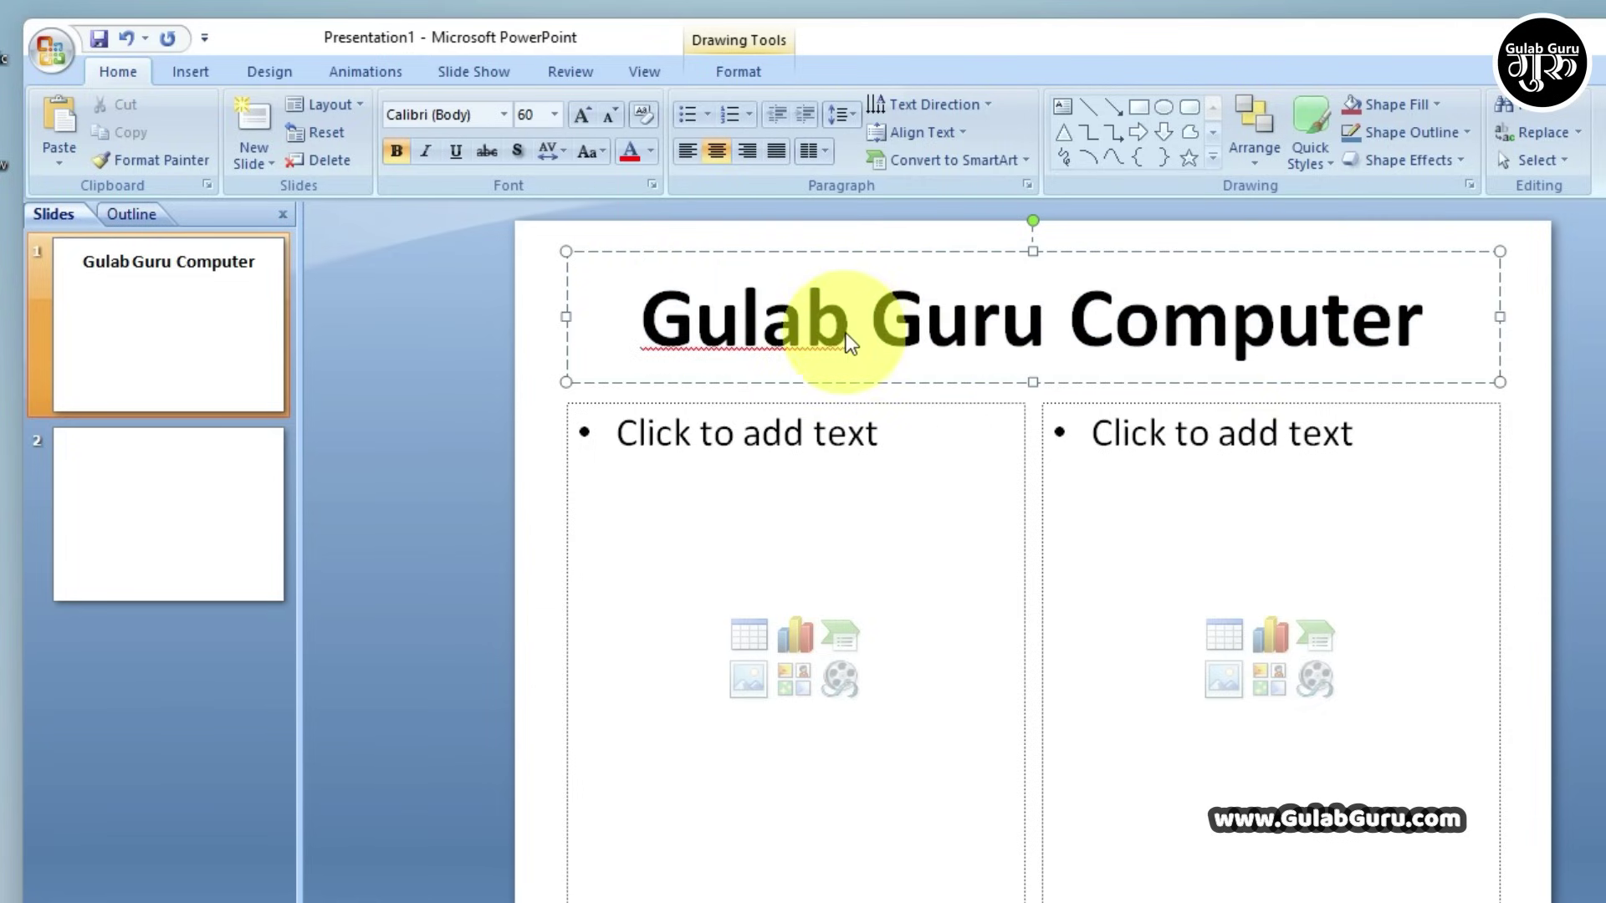
left_click_drag(846, 330, 659, 326)
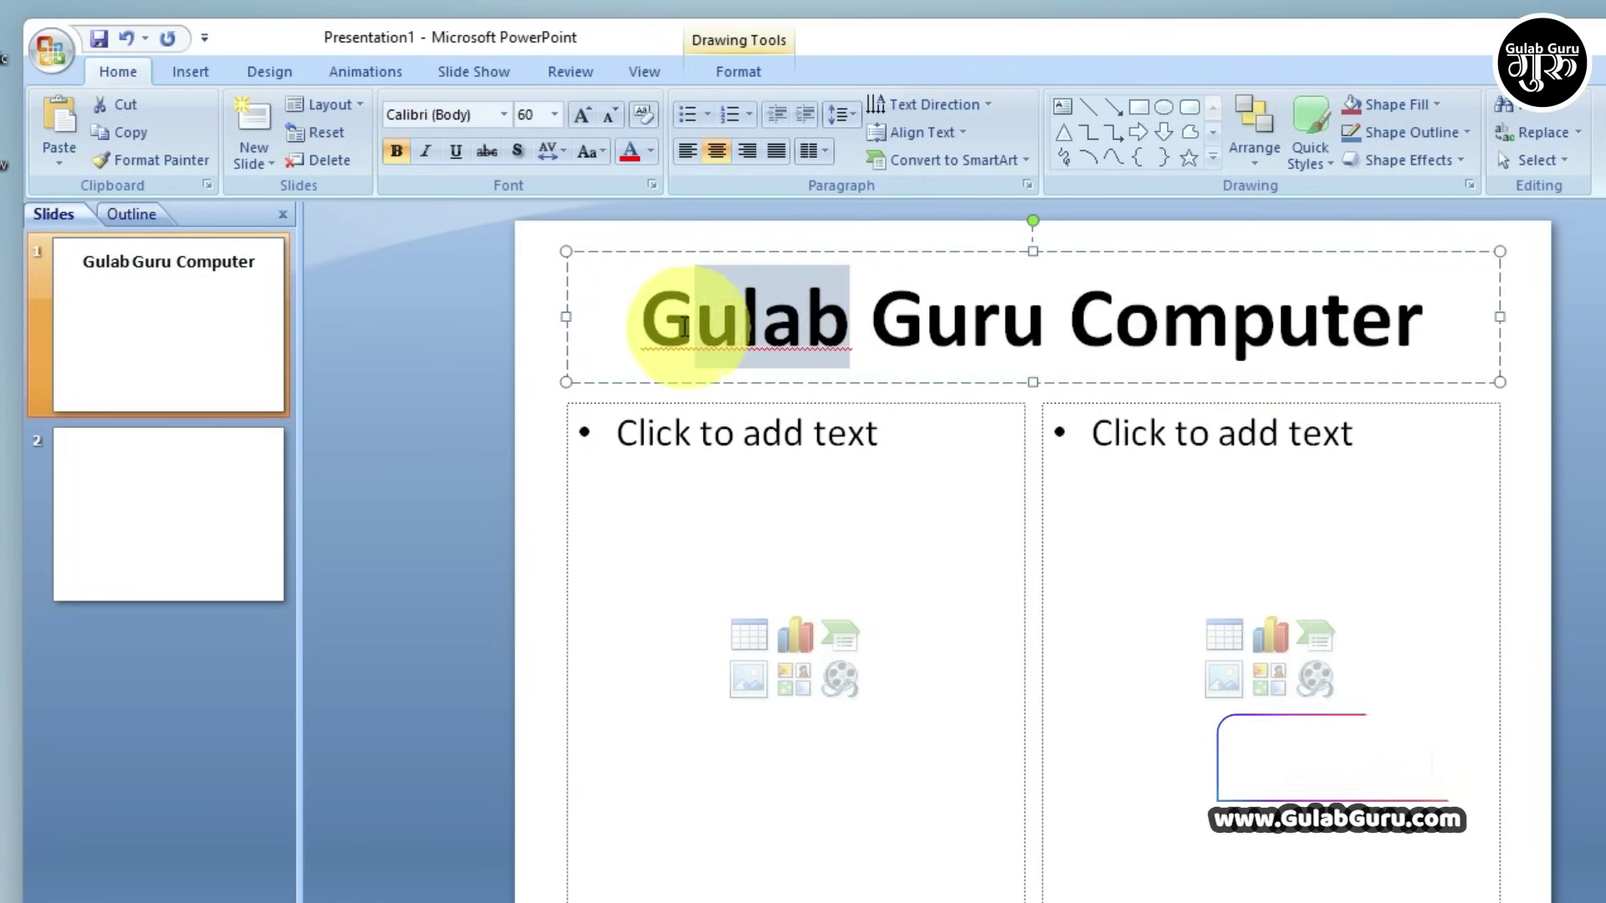
left_click(396, 150)
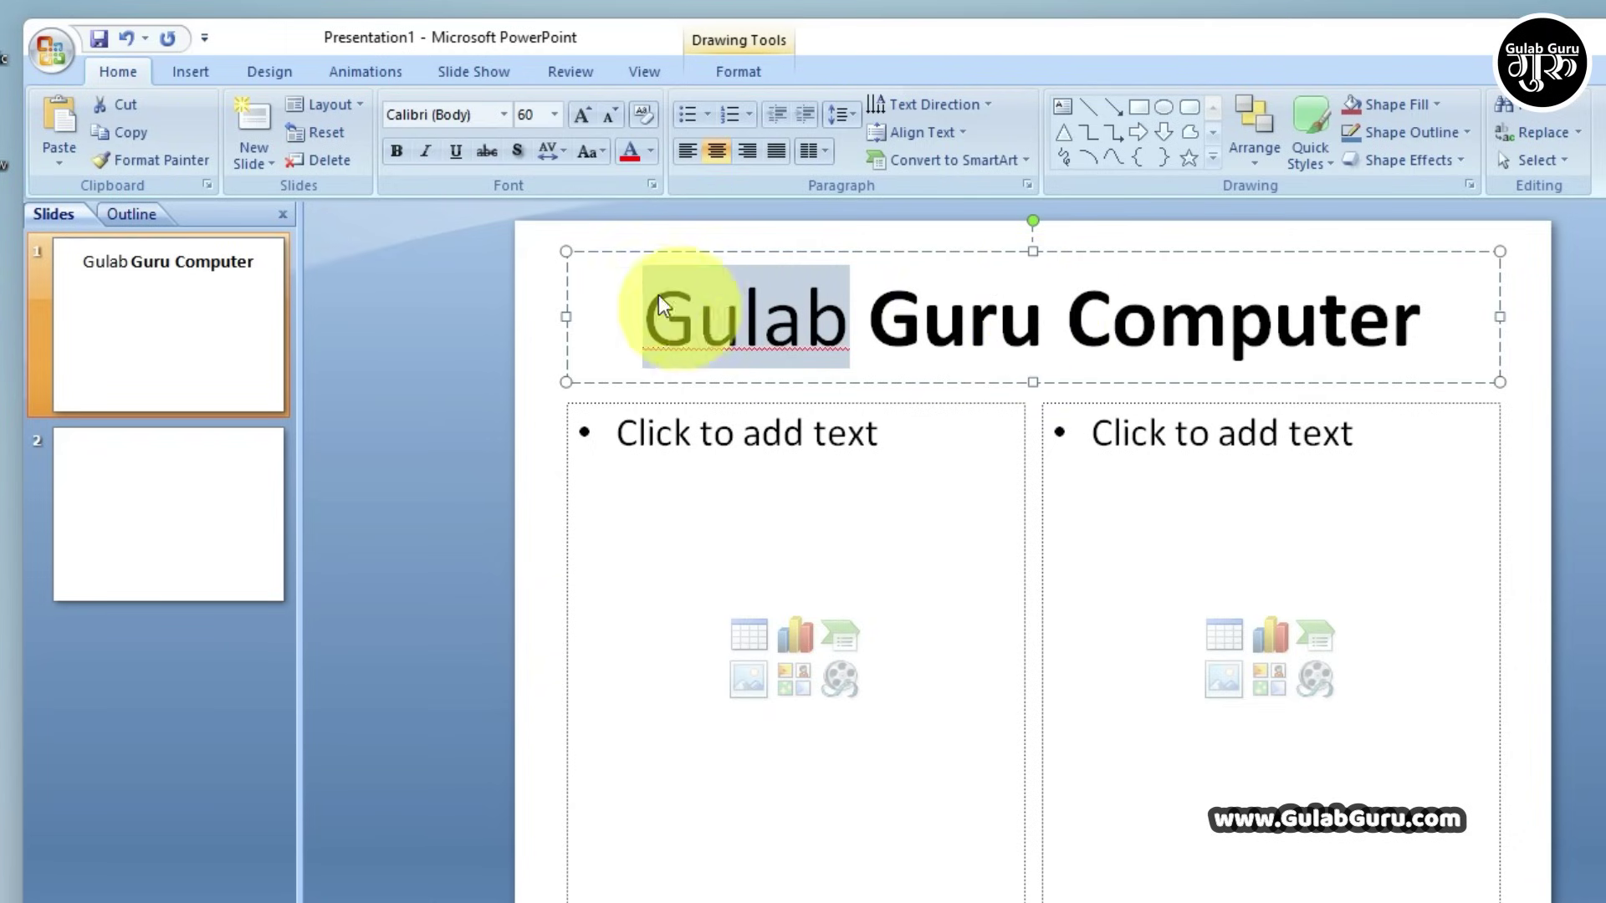
left_click(396, 151)
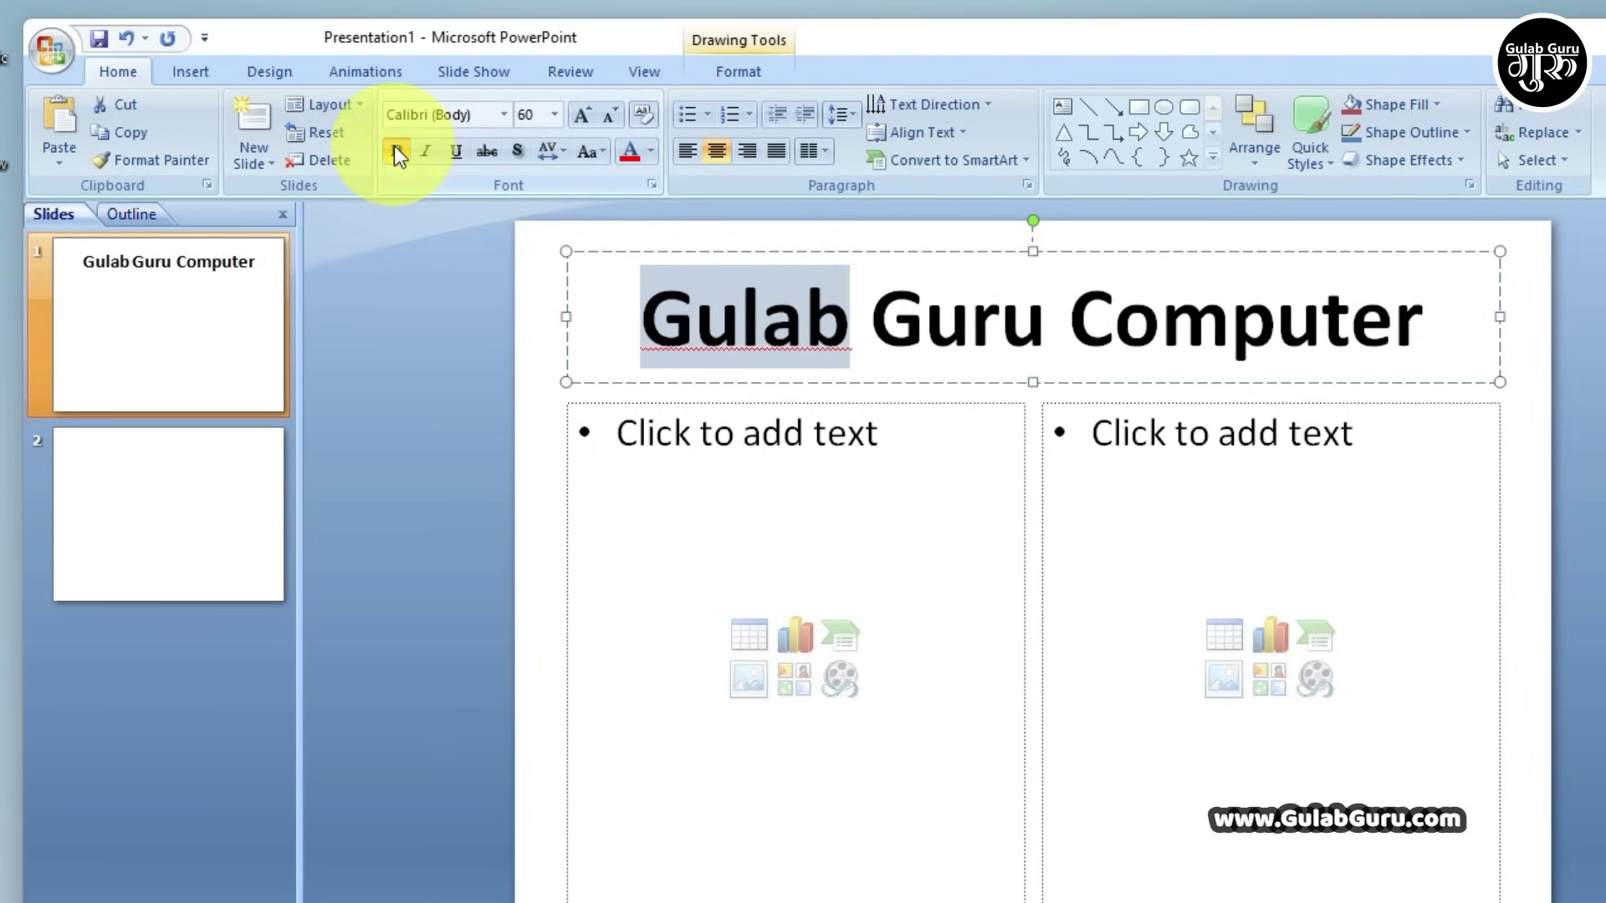
mouse_move(1424, 322)
left_mouse_down()
mouse_move(1239, 358)
mouse_move(627, 329)
left_mouse_up()
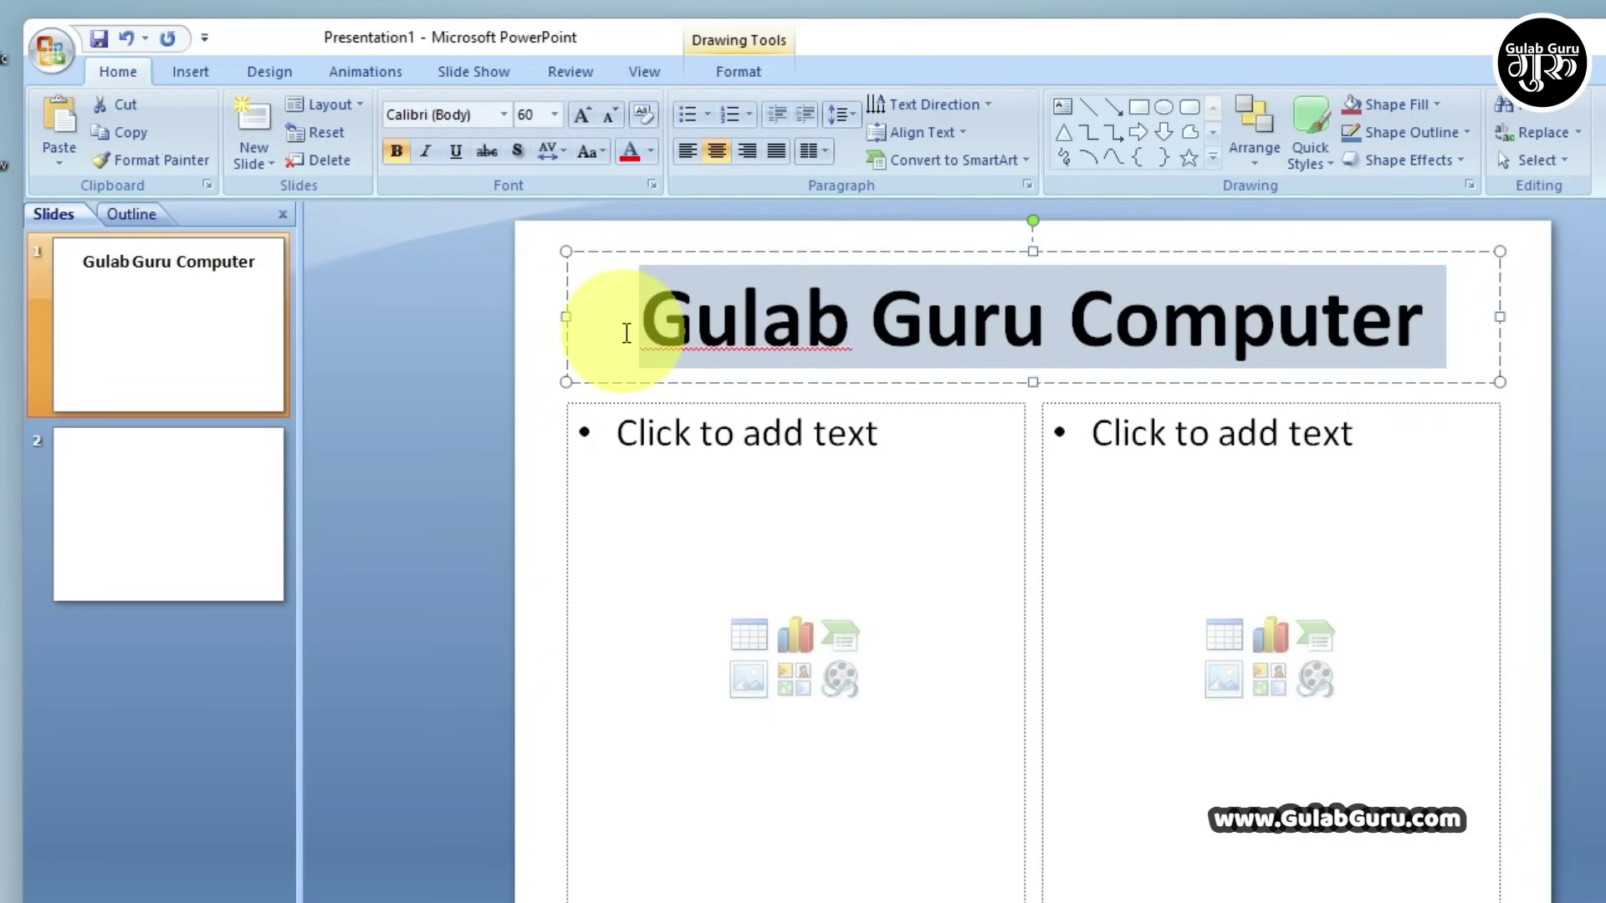
Add a text shadow to the title after trying and removing strikethrough
left_click(485, 153)
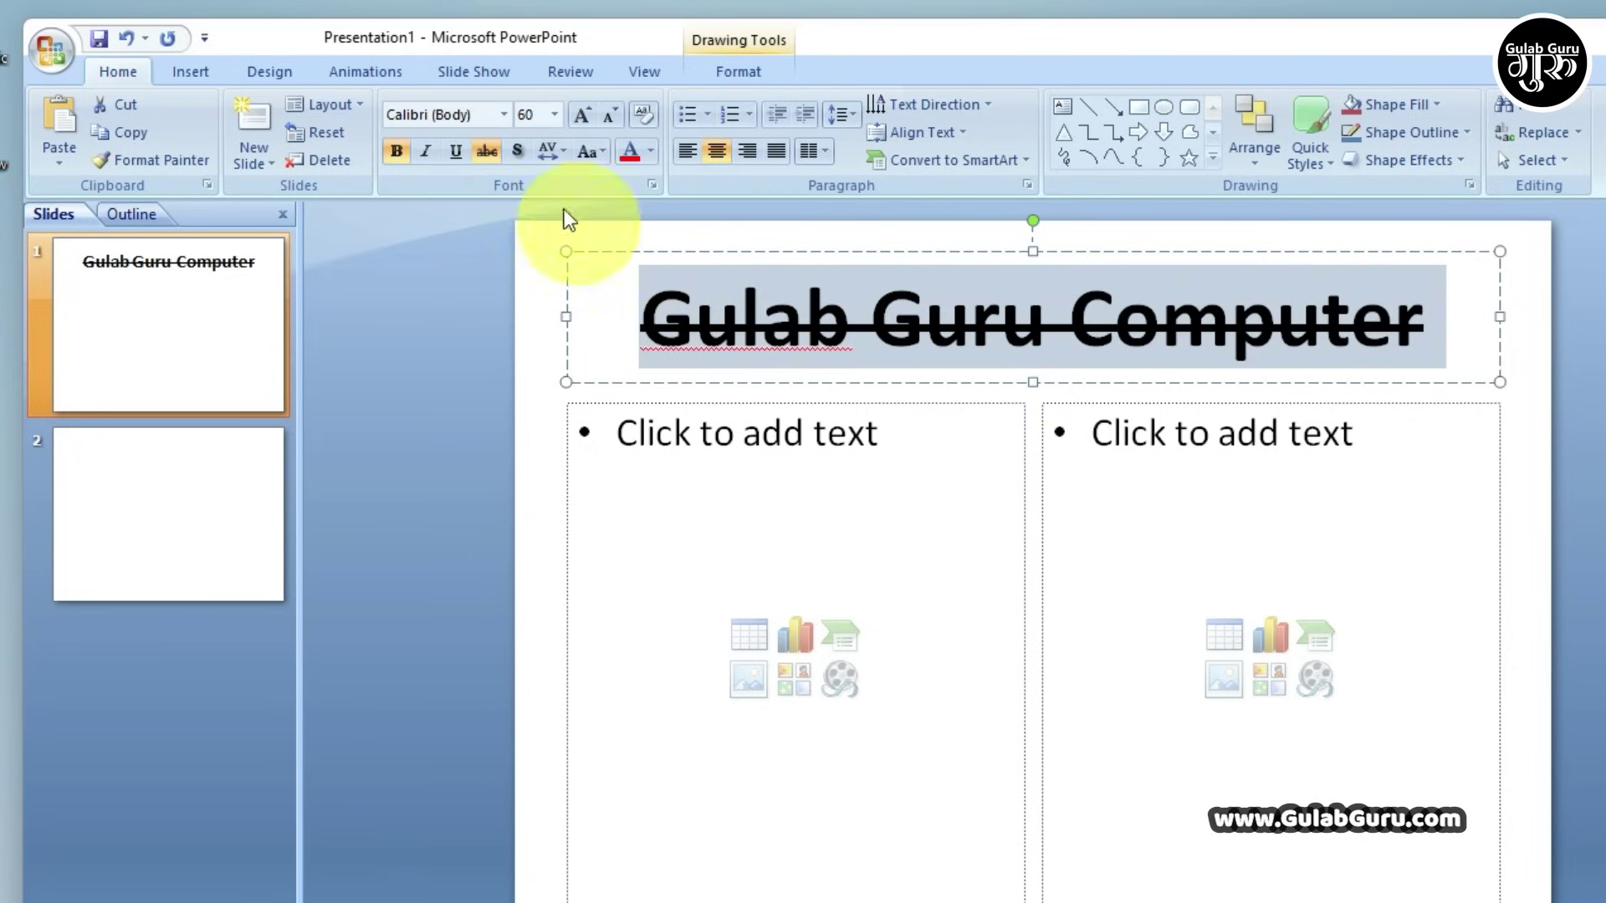
left_click(485, 150)
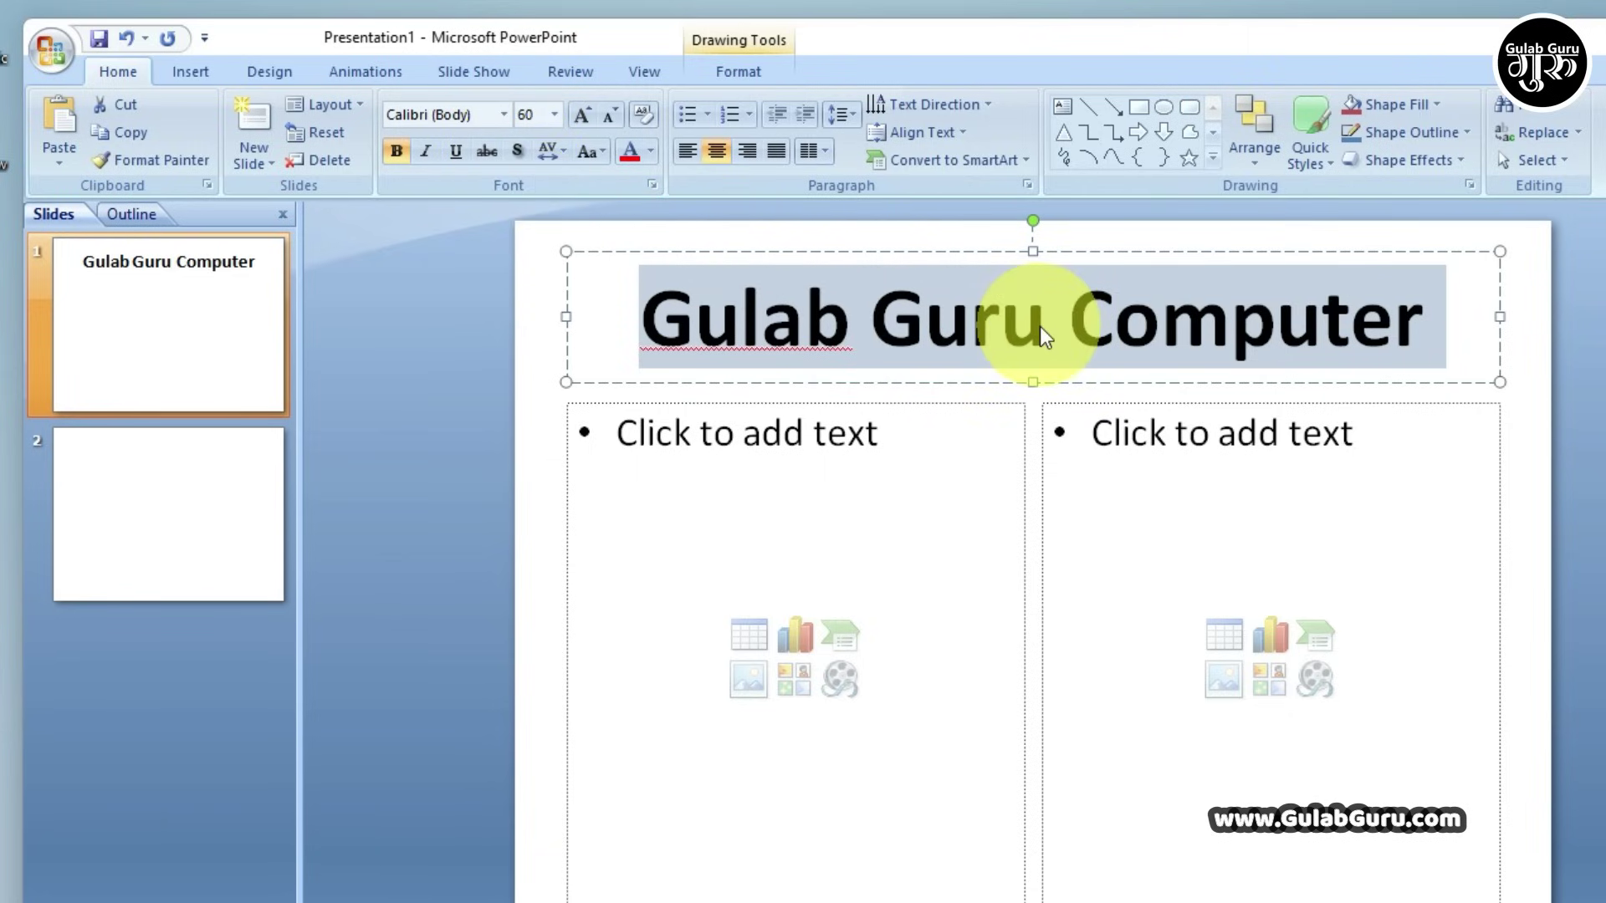
left_click(1422, 329)
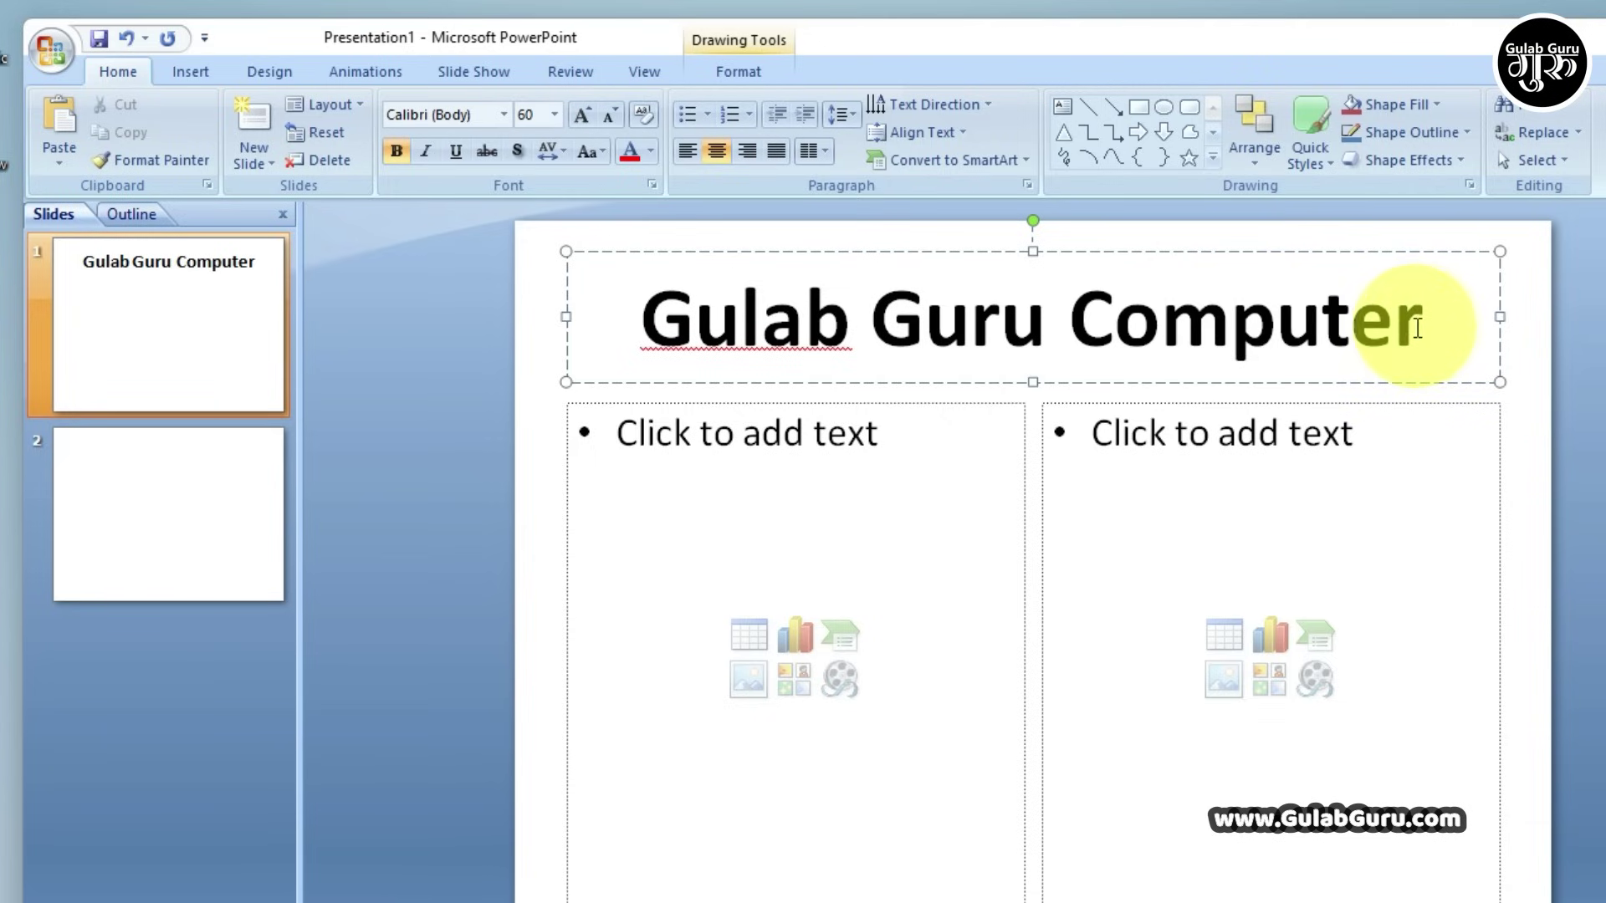
left_click_drag(1418, 328, 715, 326)
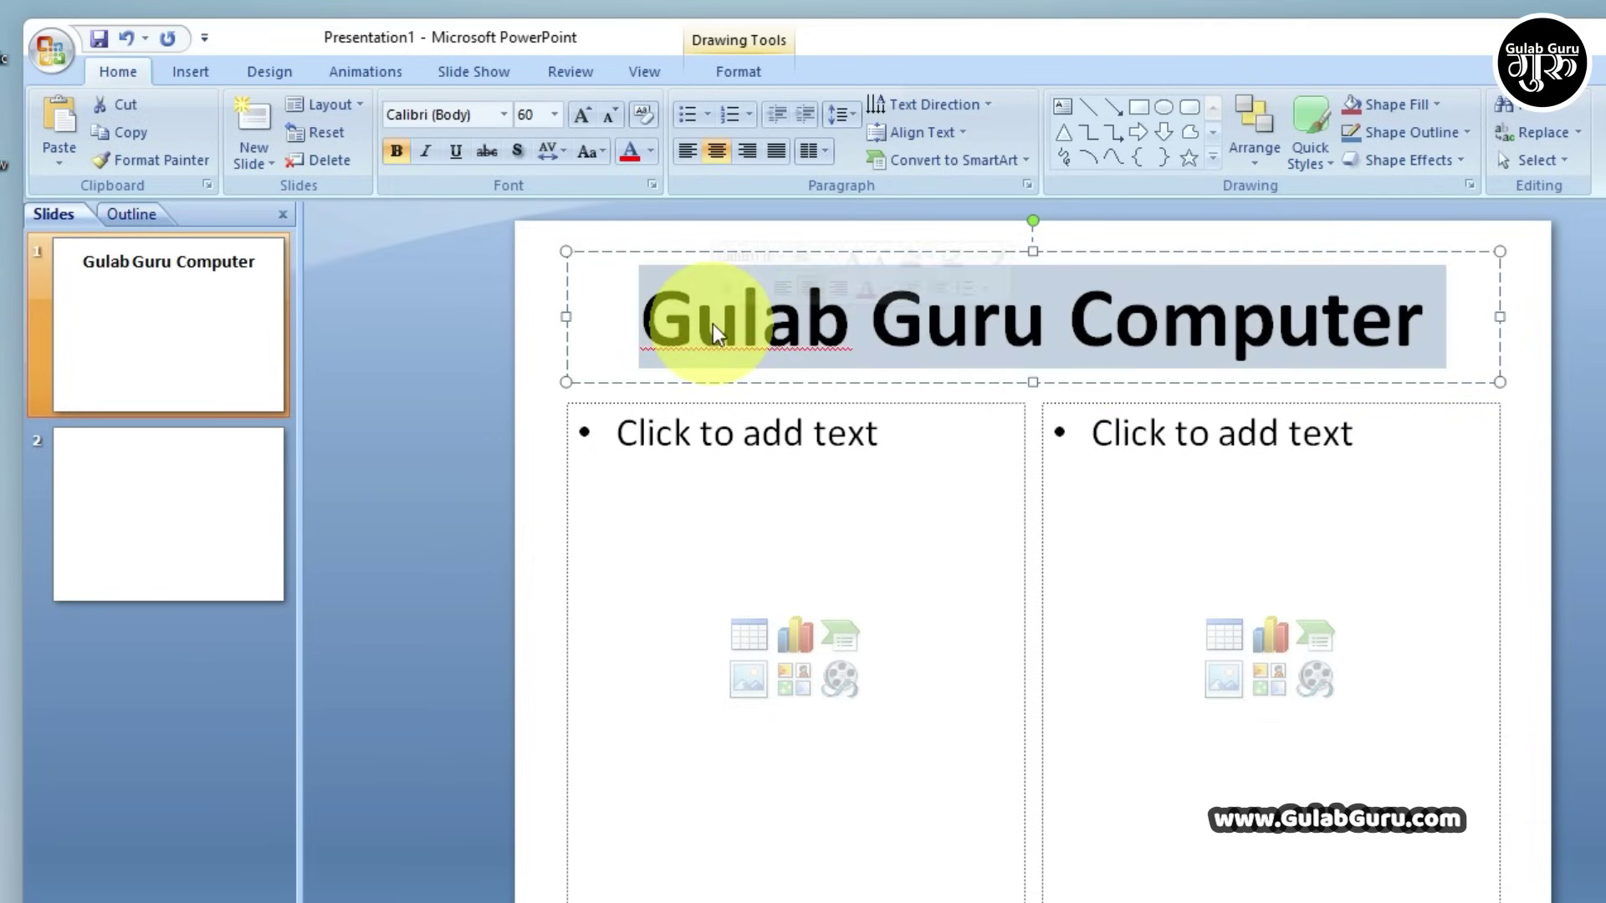
left_click(520, 154)
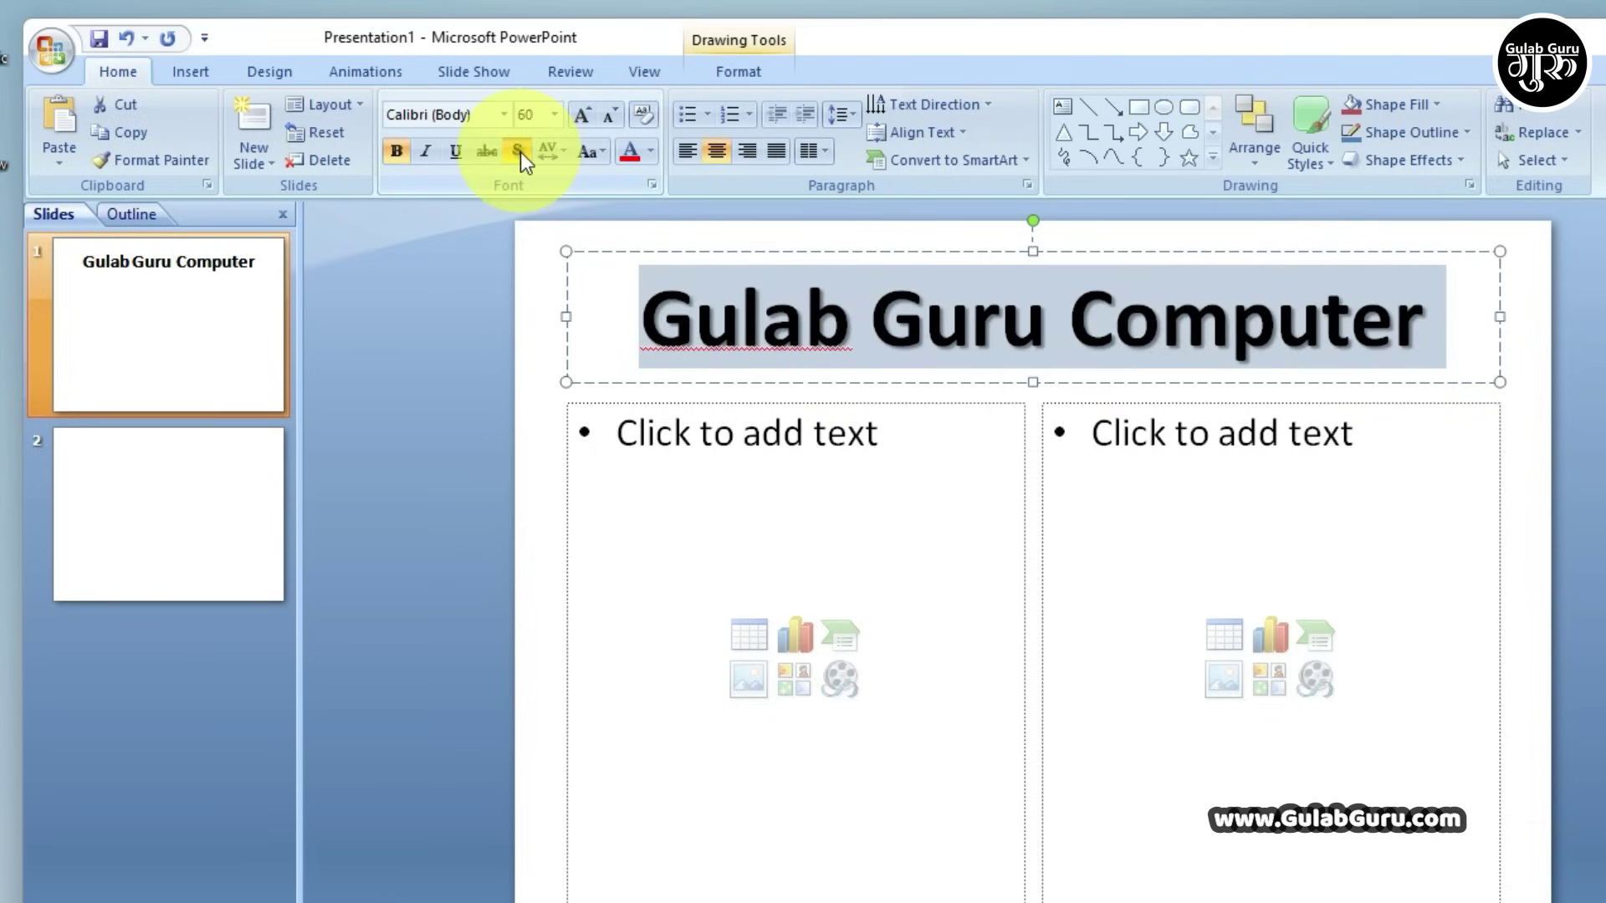
left_click(1440, 321)
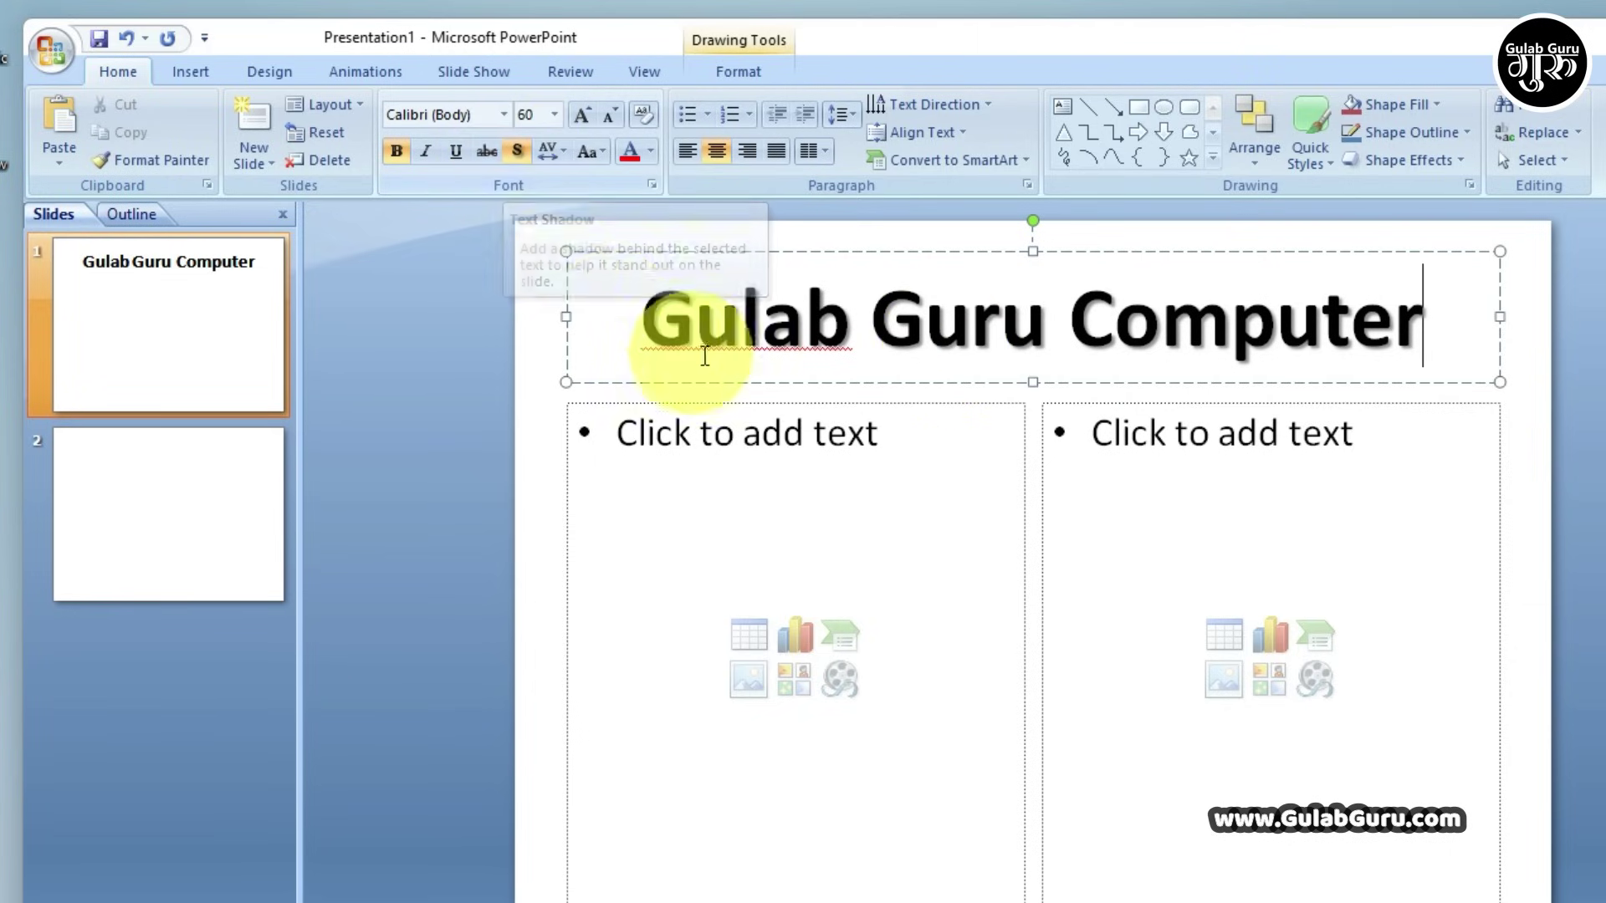
Try Tight, Very Tight and Loose character spacing on the selected title
left_click(564, 155)
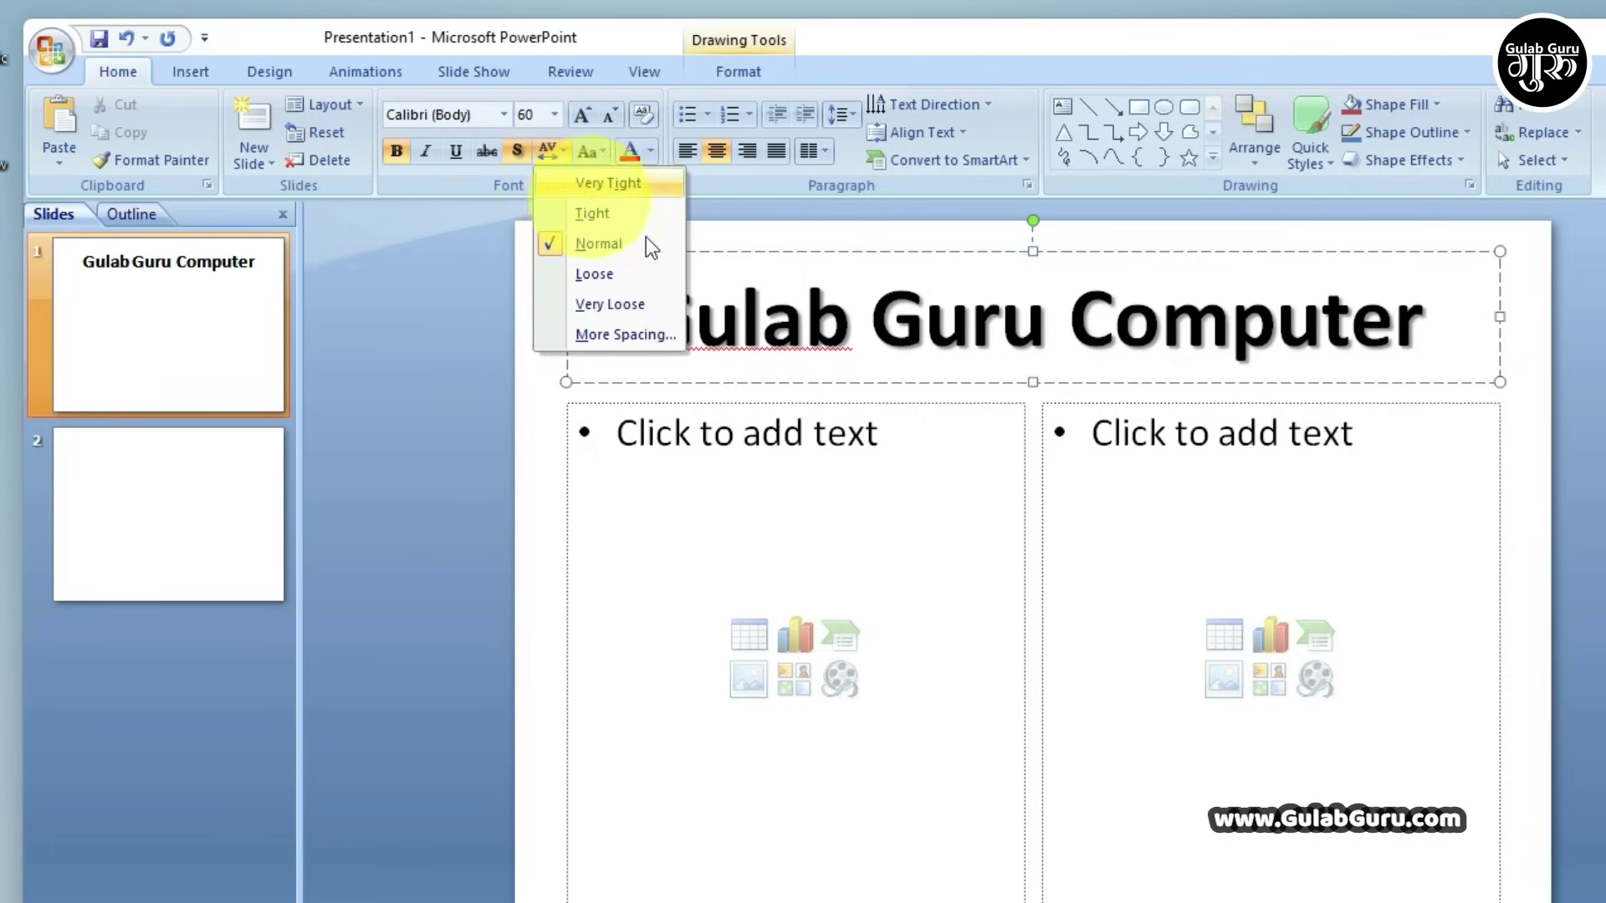
left_click(952, 322)
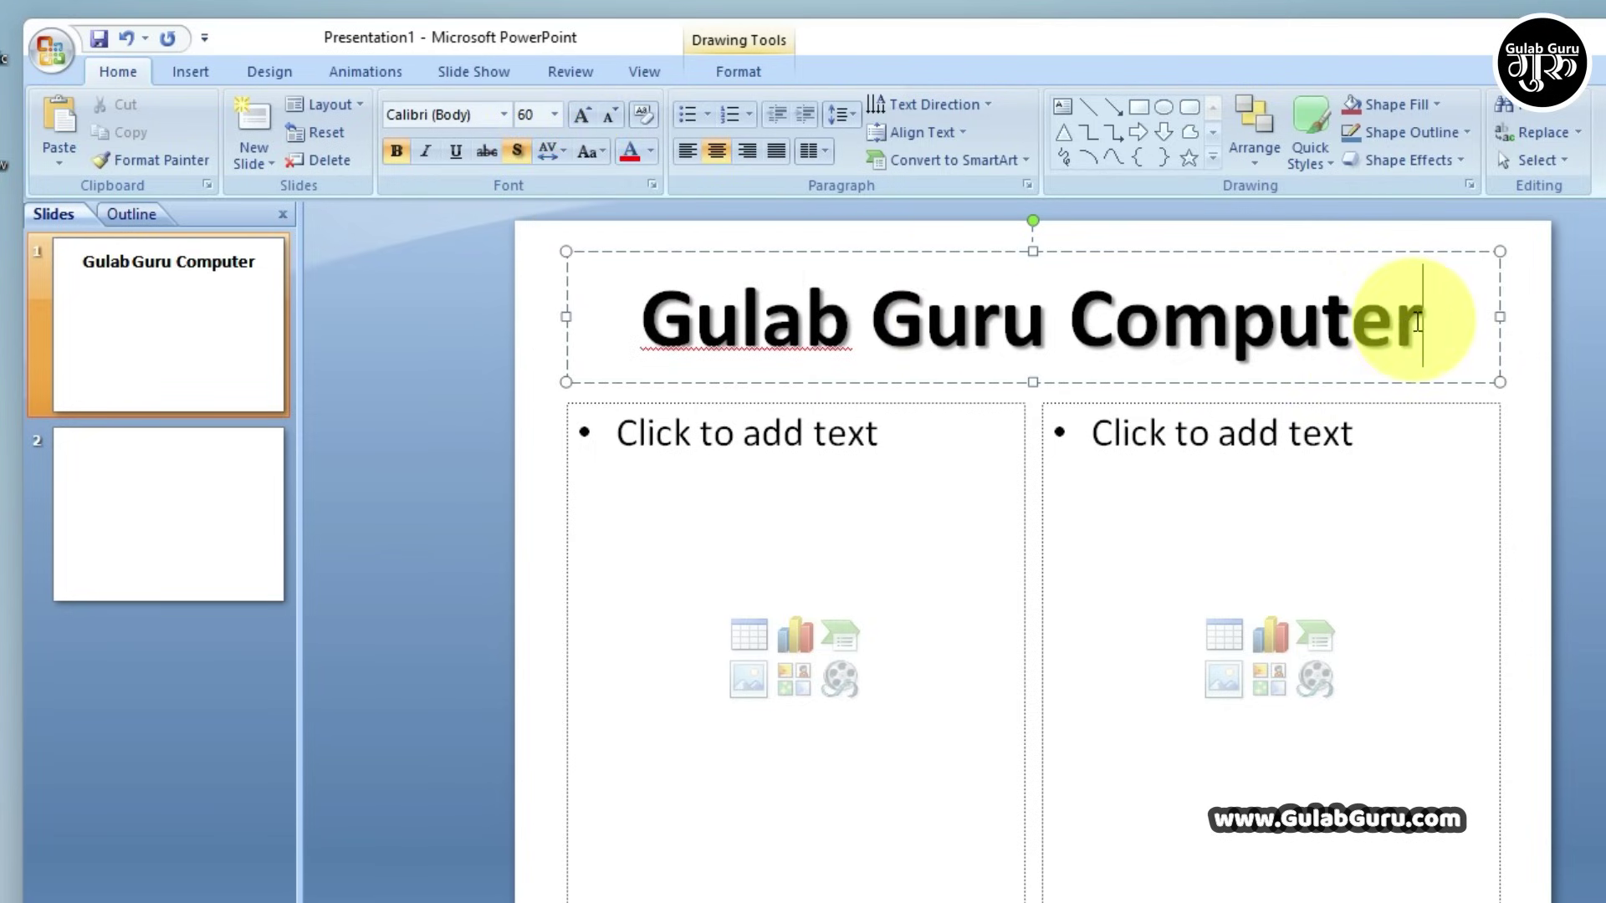
left_click_drag(1426, 323, 763, 327)
left_click(564, 150)
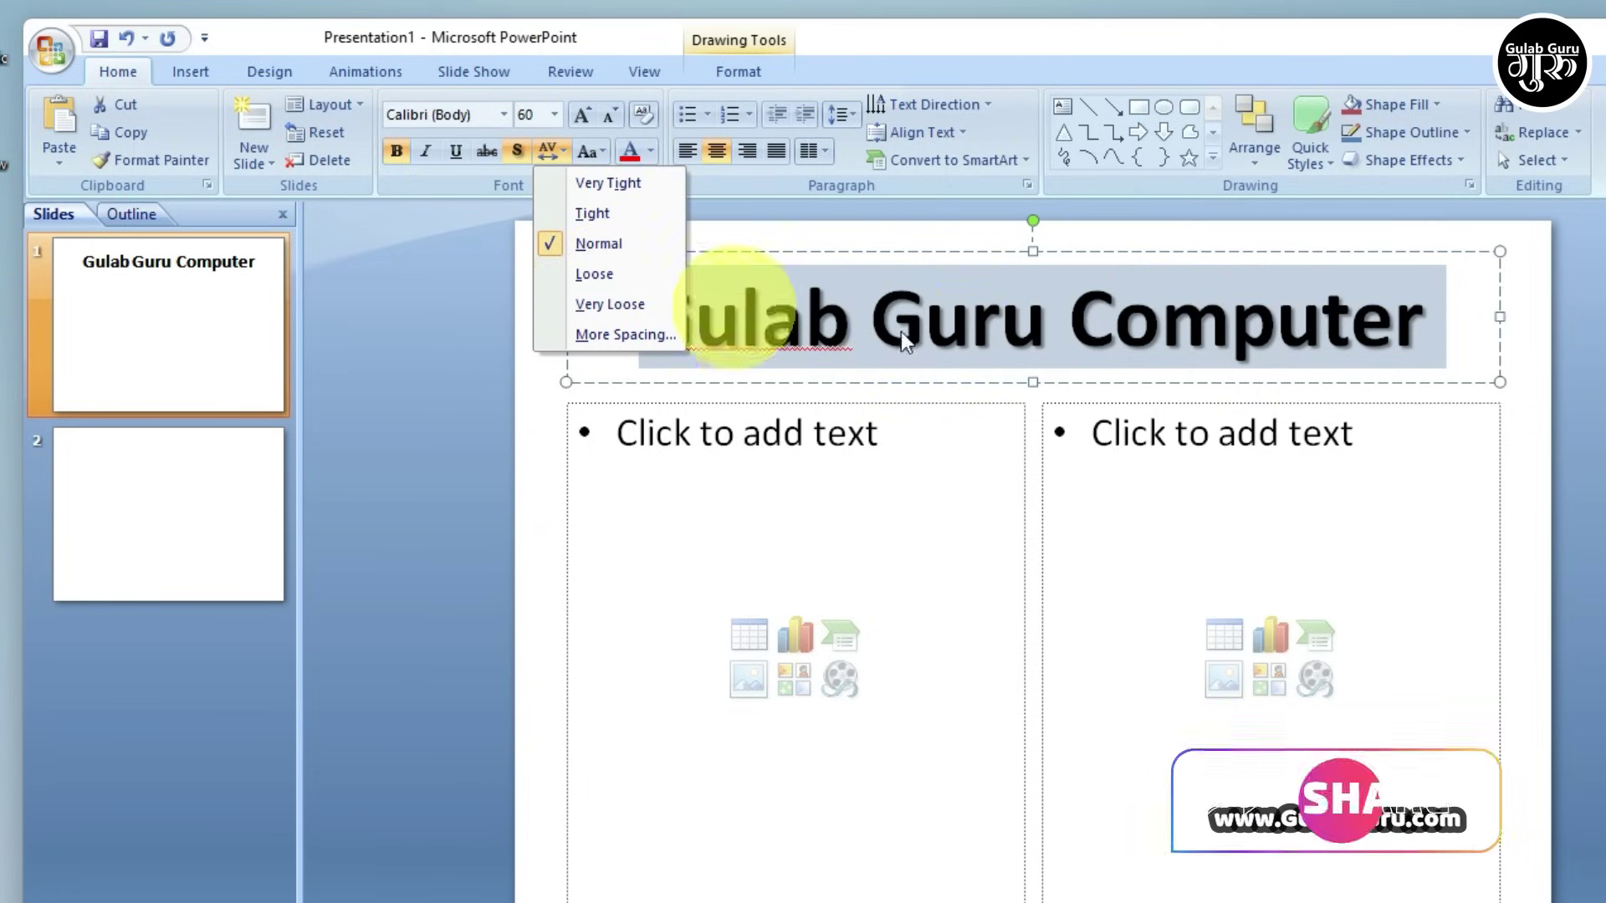
left_click(601, 215)
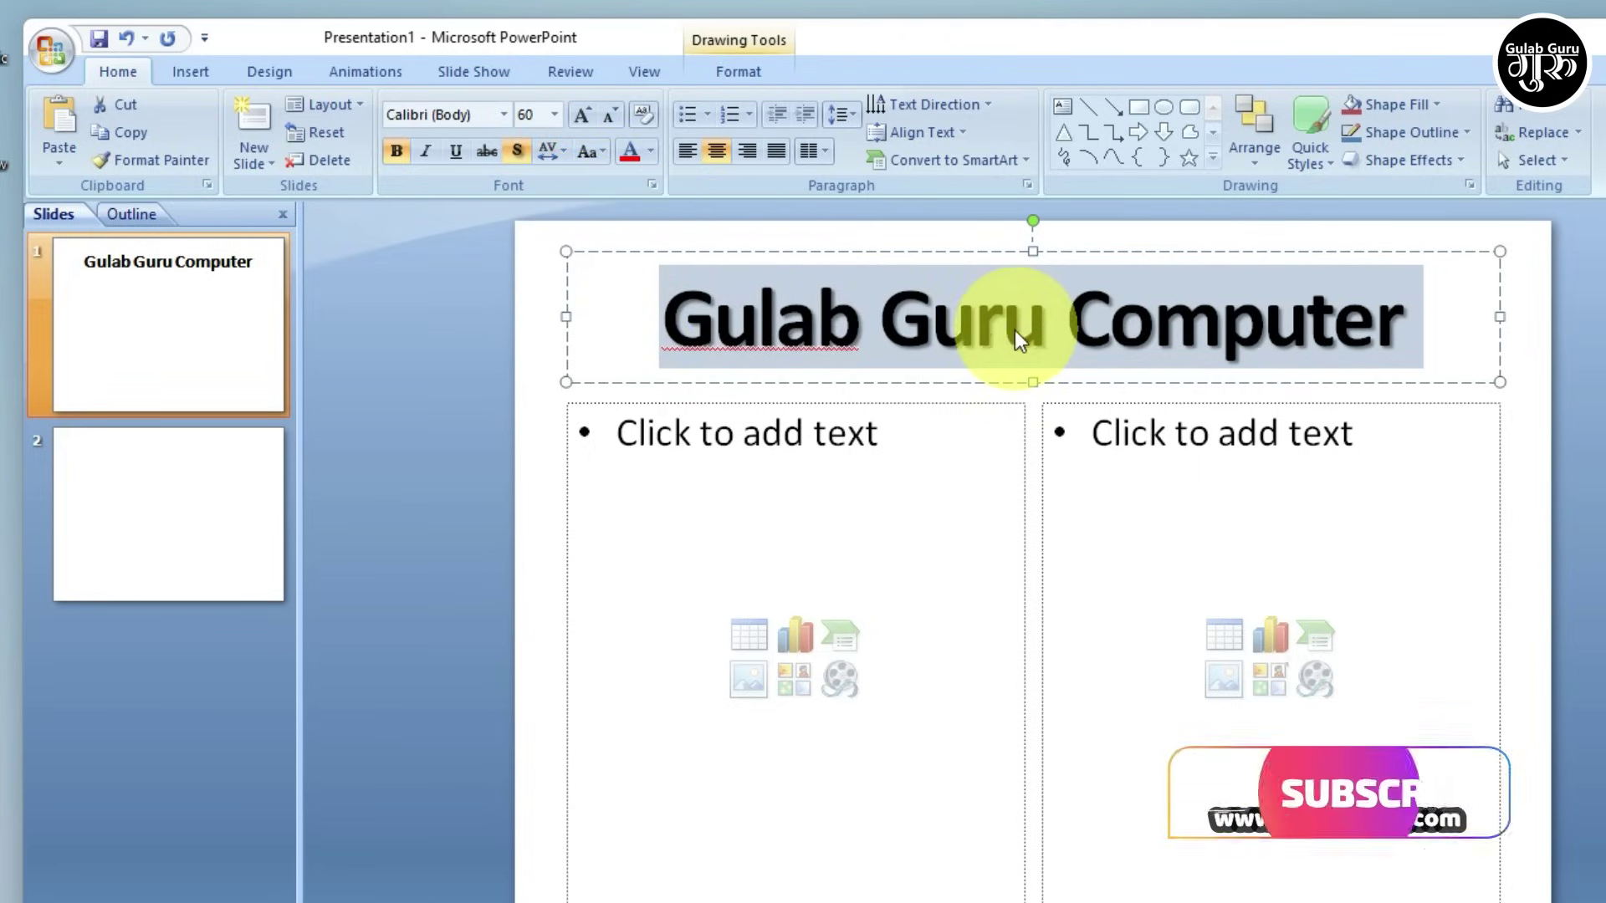
left_click(560, 153)
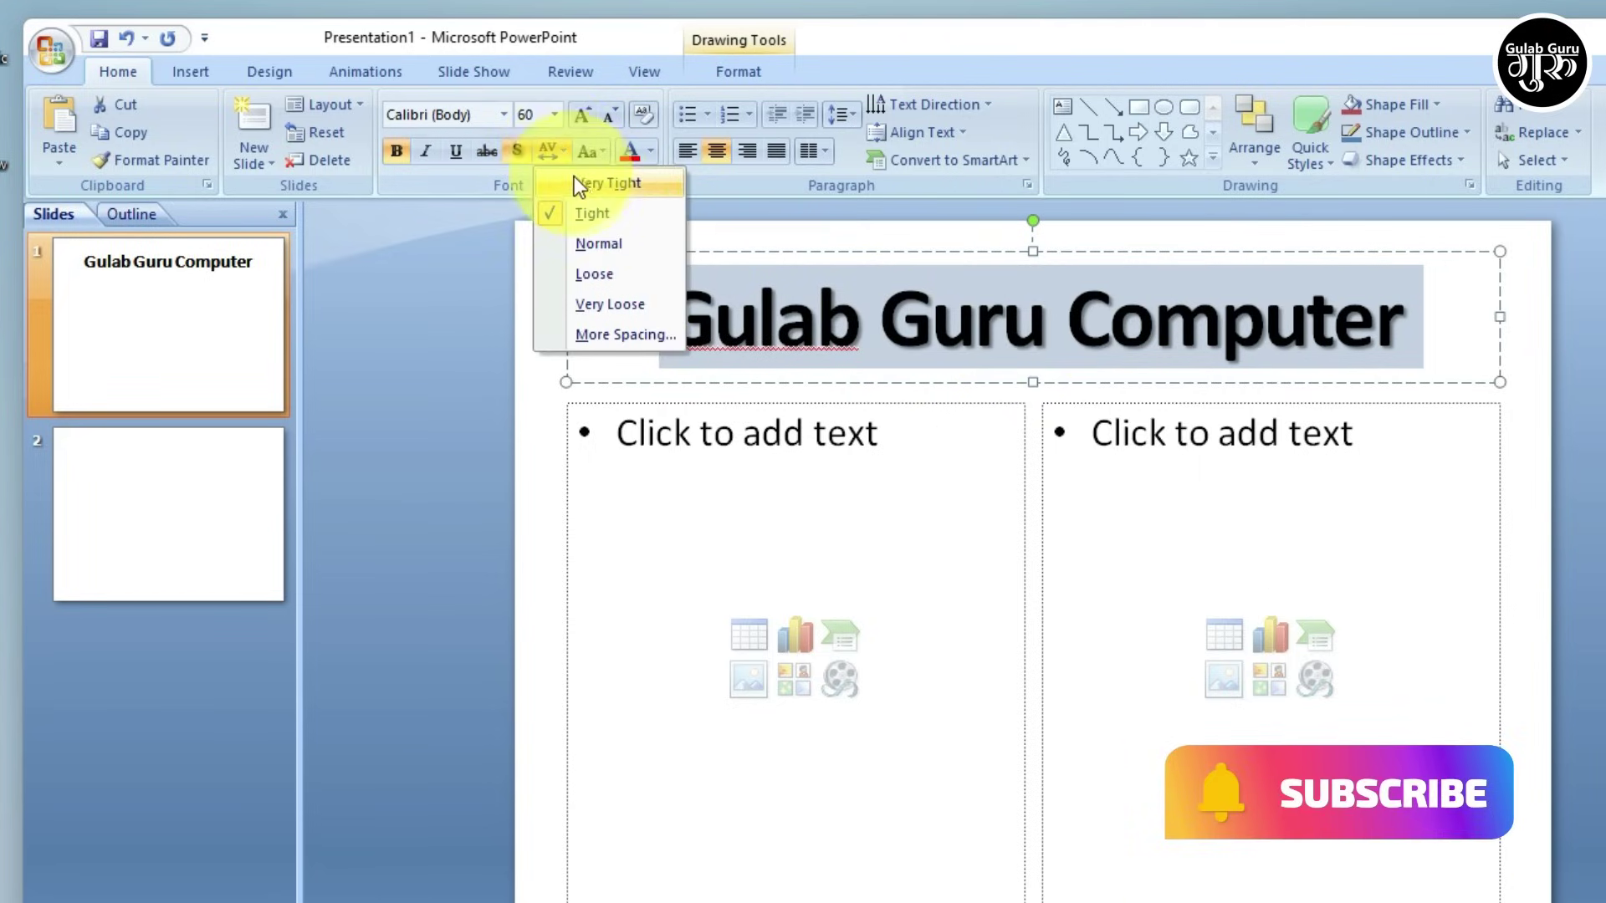
left_click(589, 185)
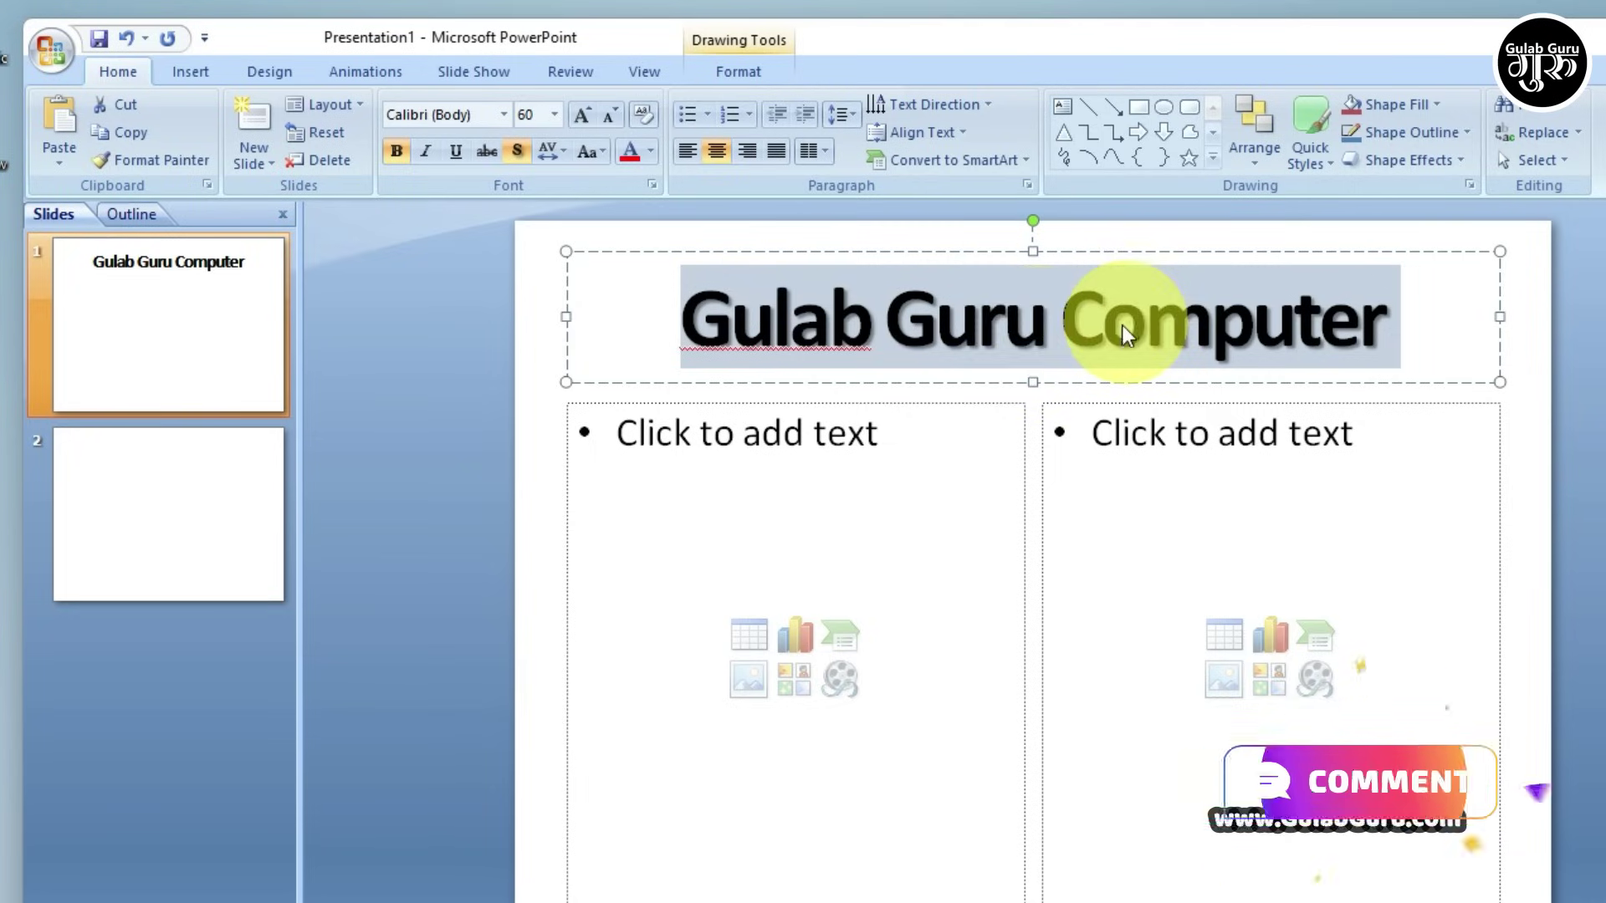
left_click(569, 159)
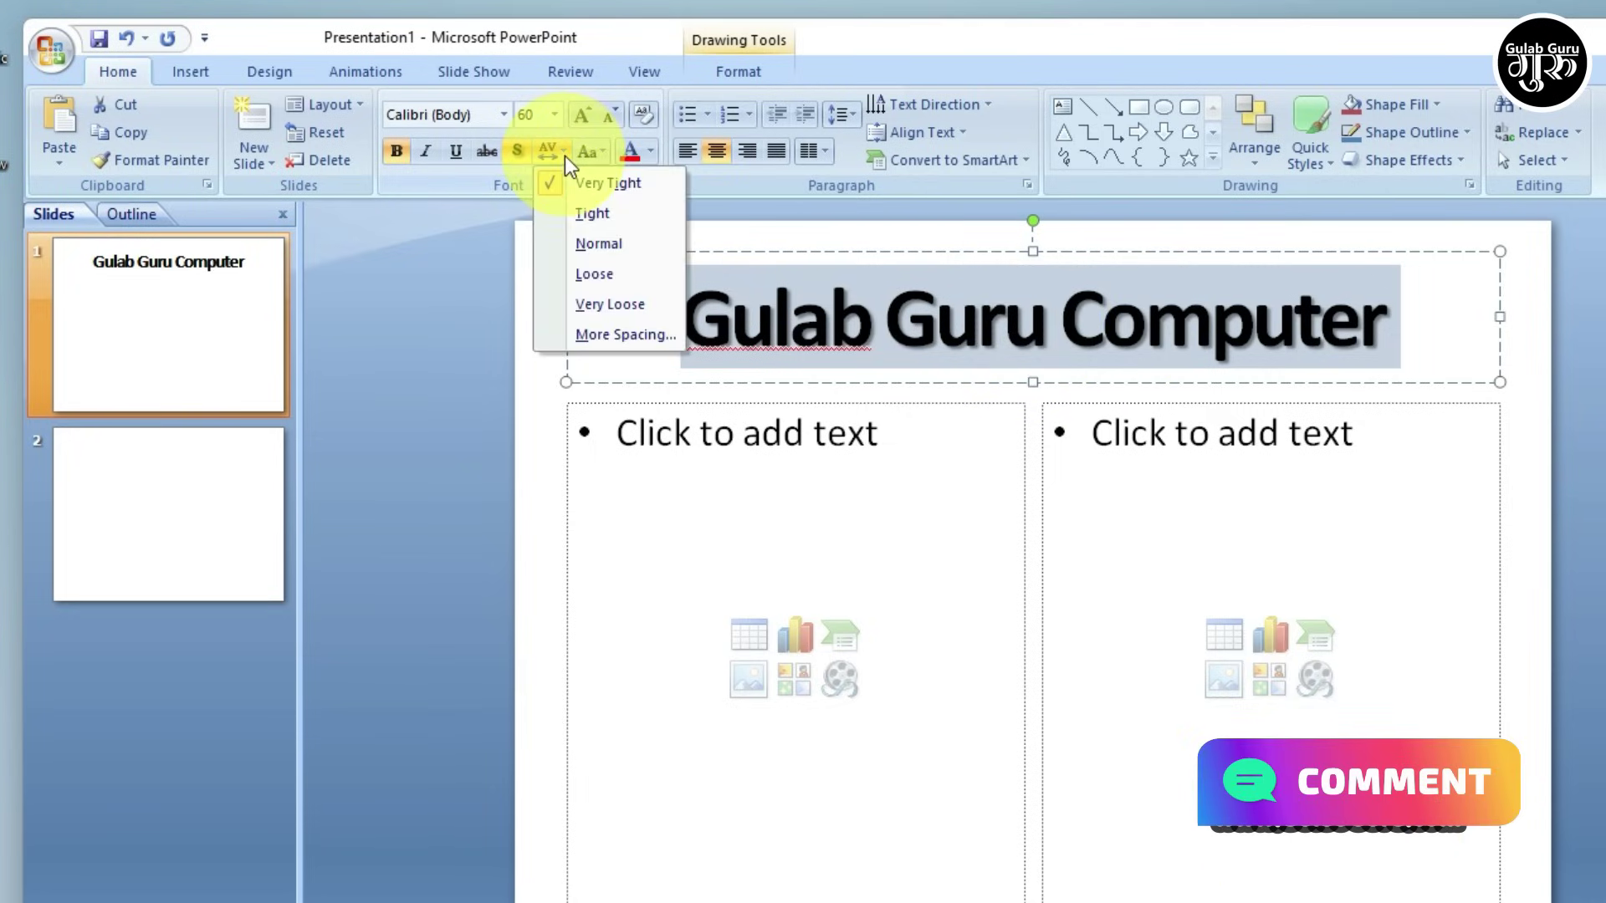
left_click(594, 269)
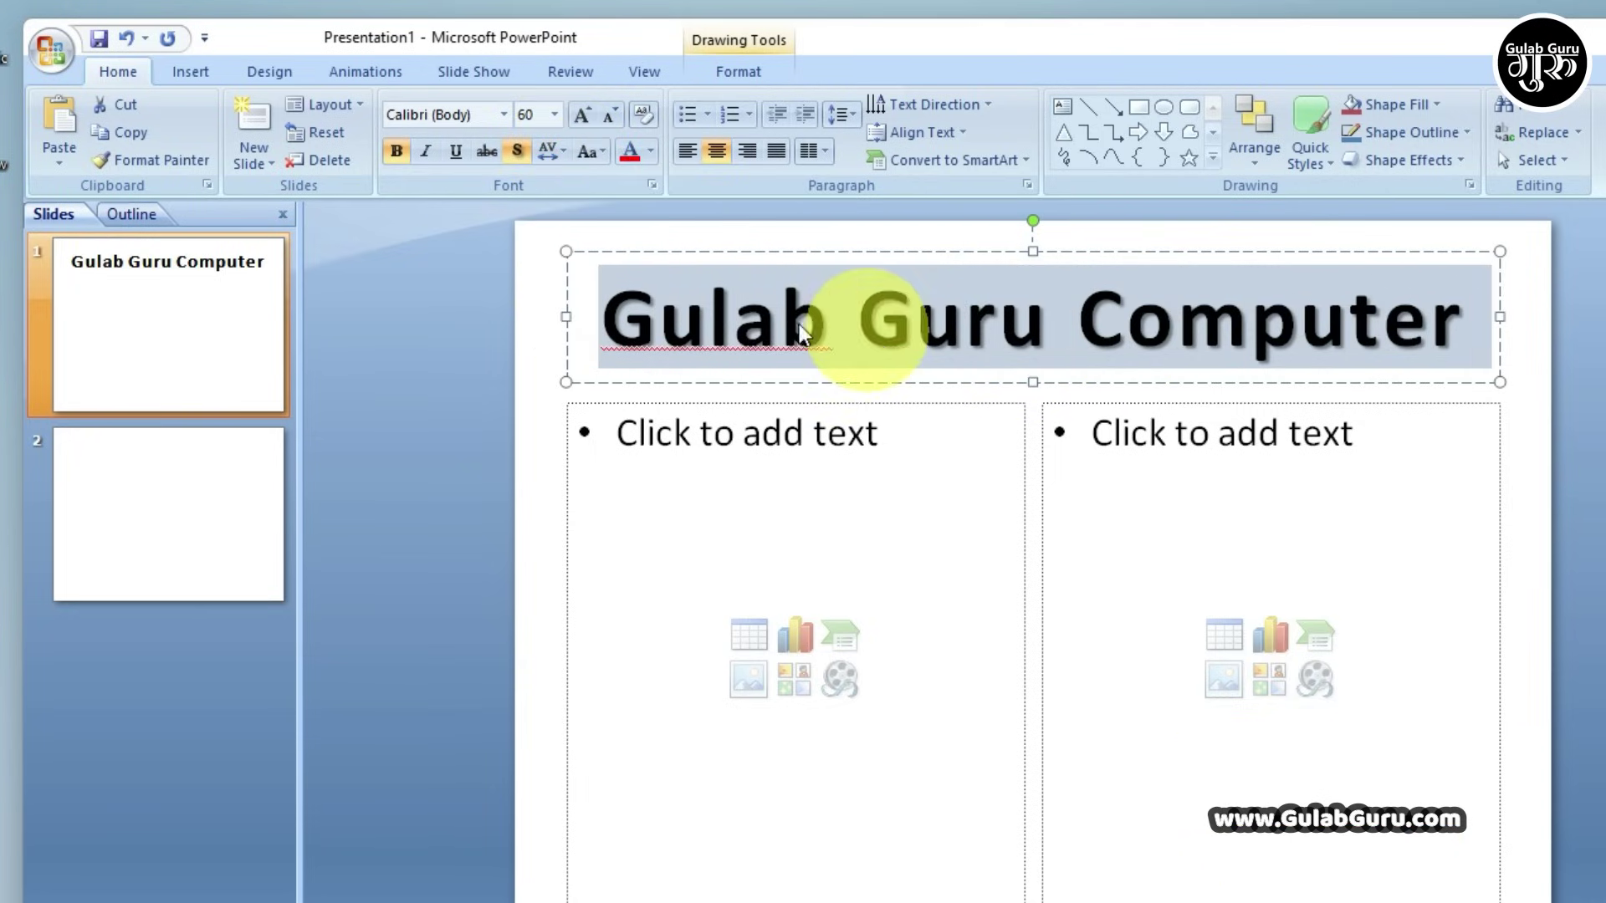
Try Very Loose spacing, then reset the title's letter spacing to Normal
left_click(568, 151)
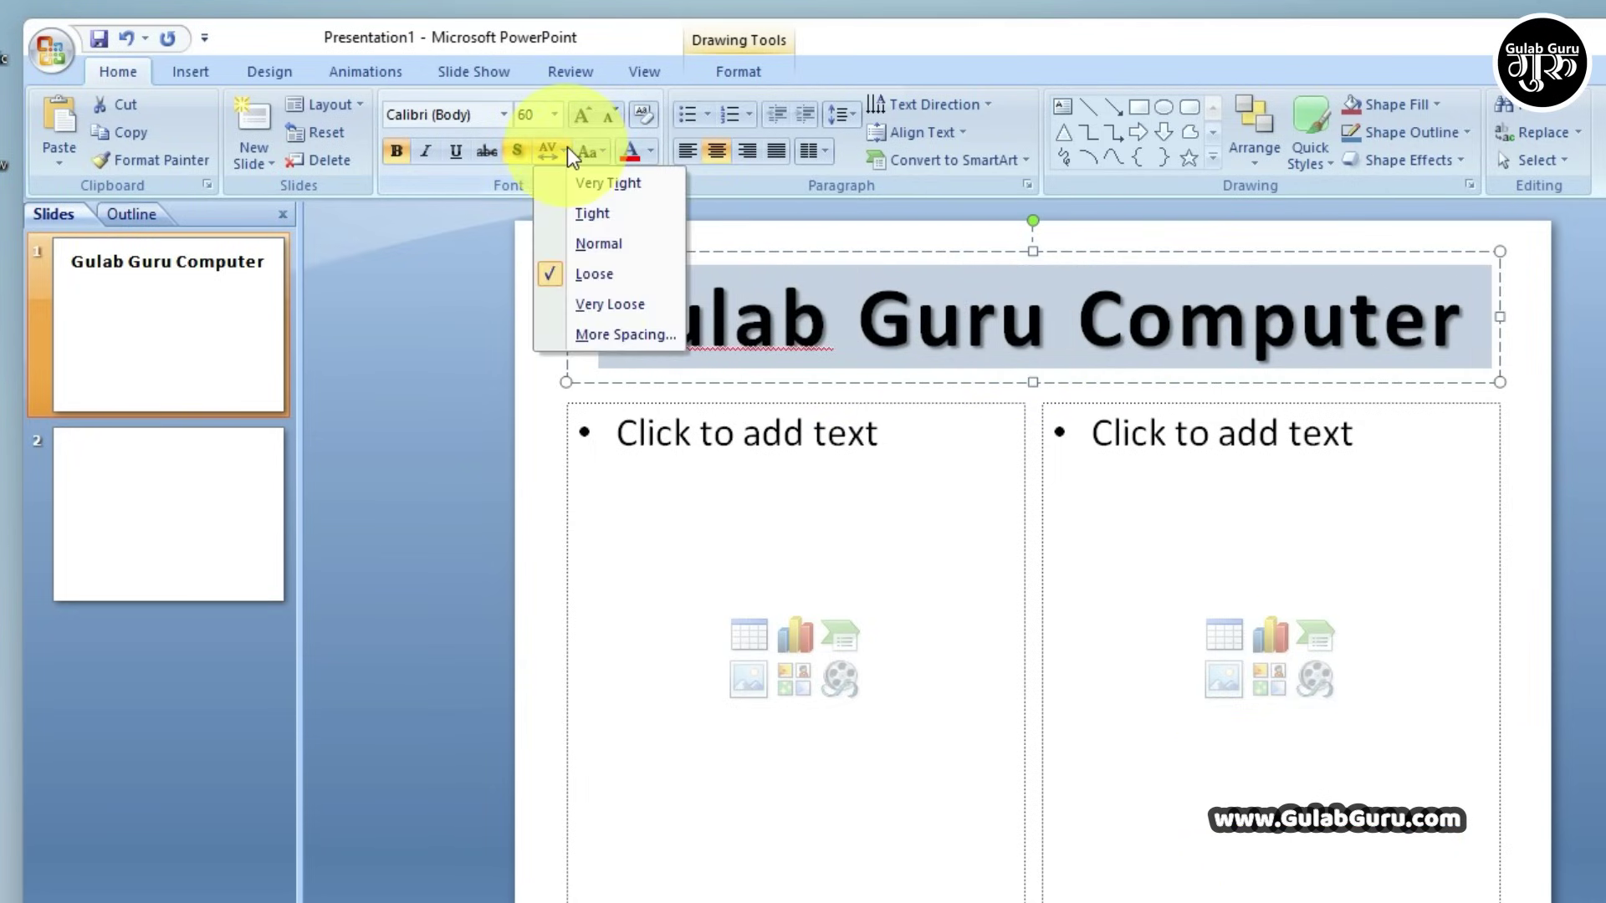
left_click(602, 304)
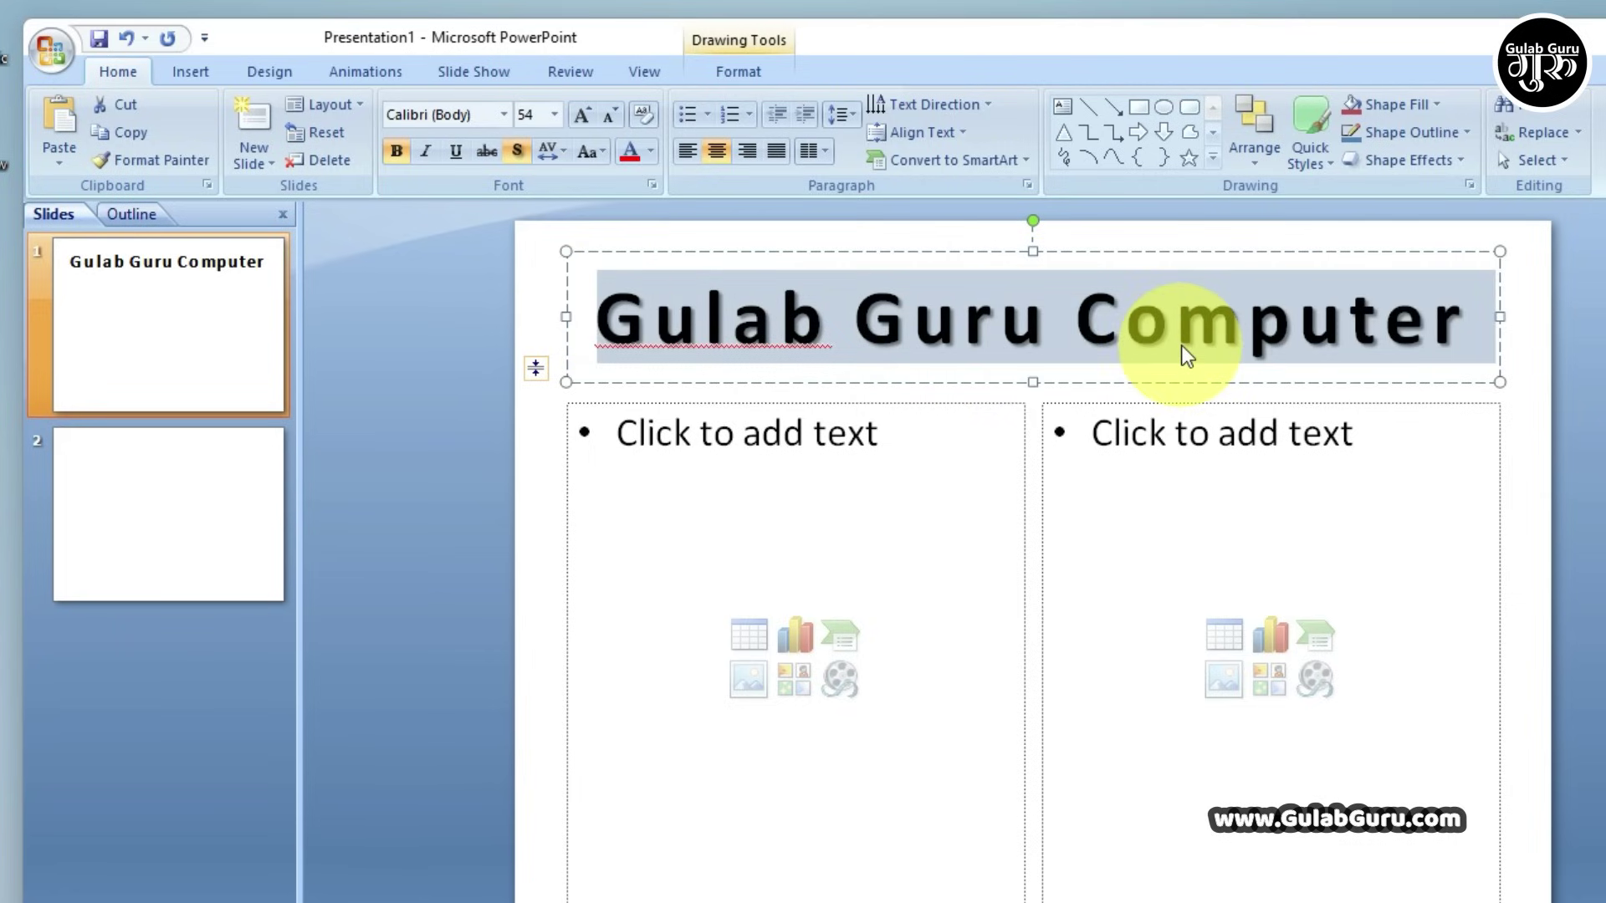
left_click(565, 151)
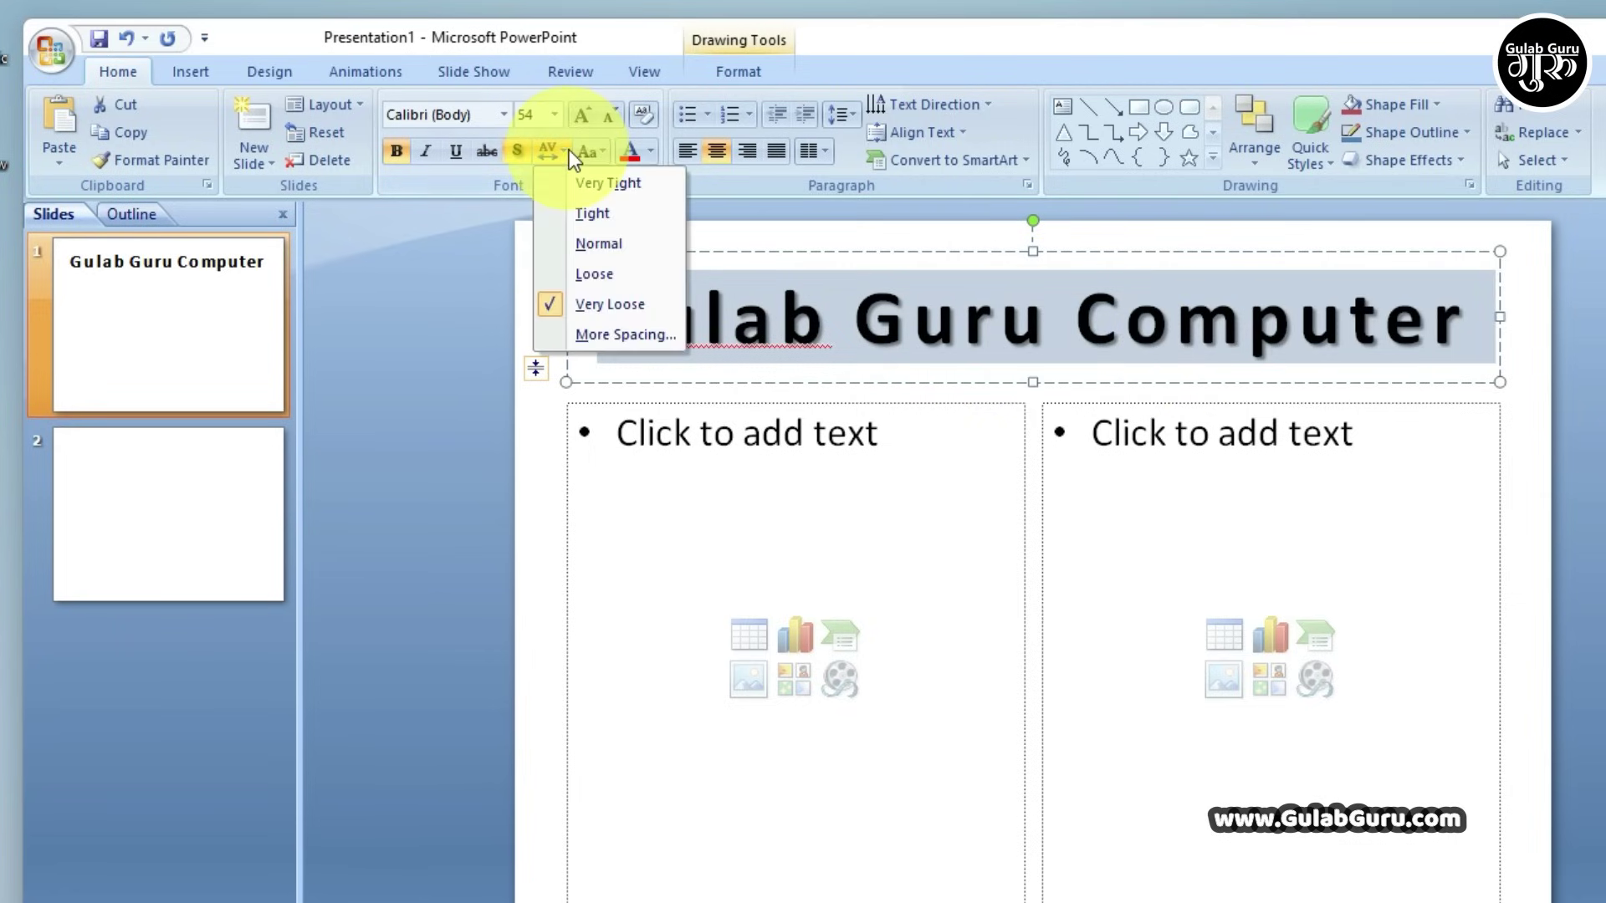
left_click(594, 244)
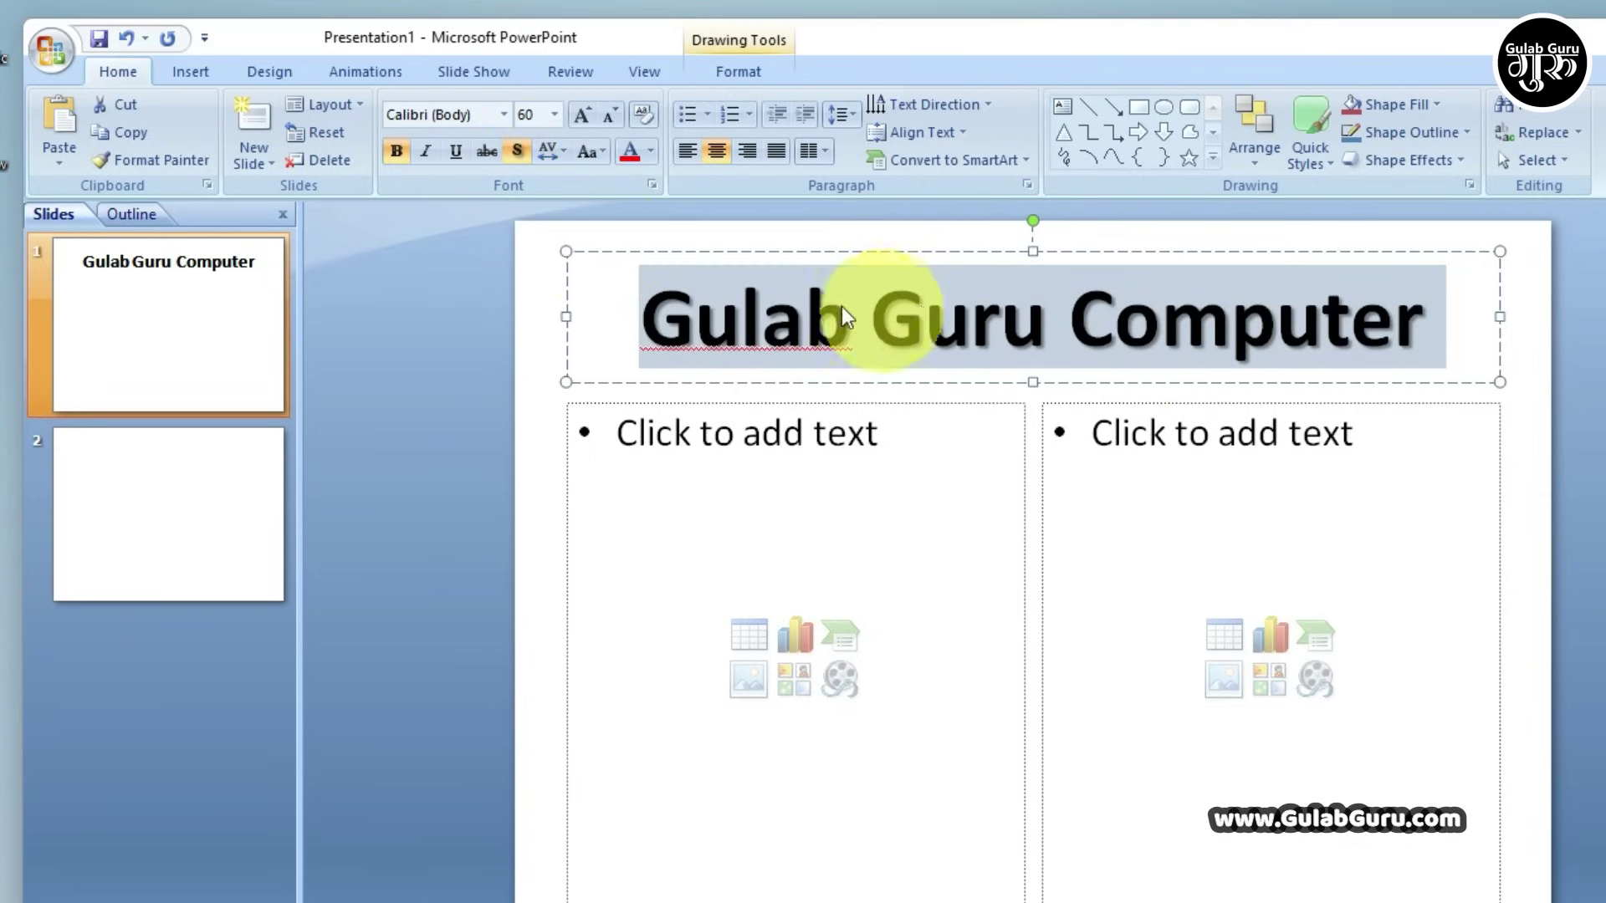
left_click(564, 151)
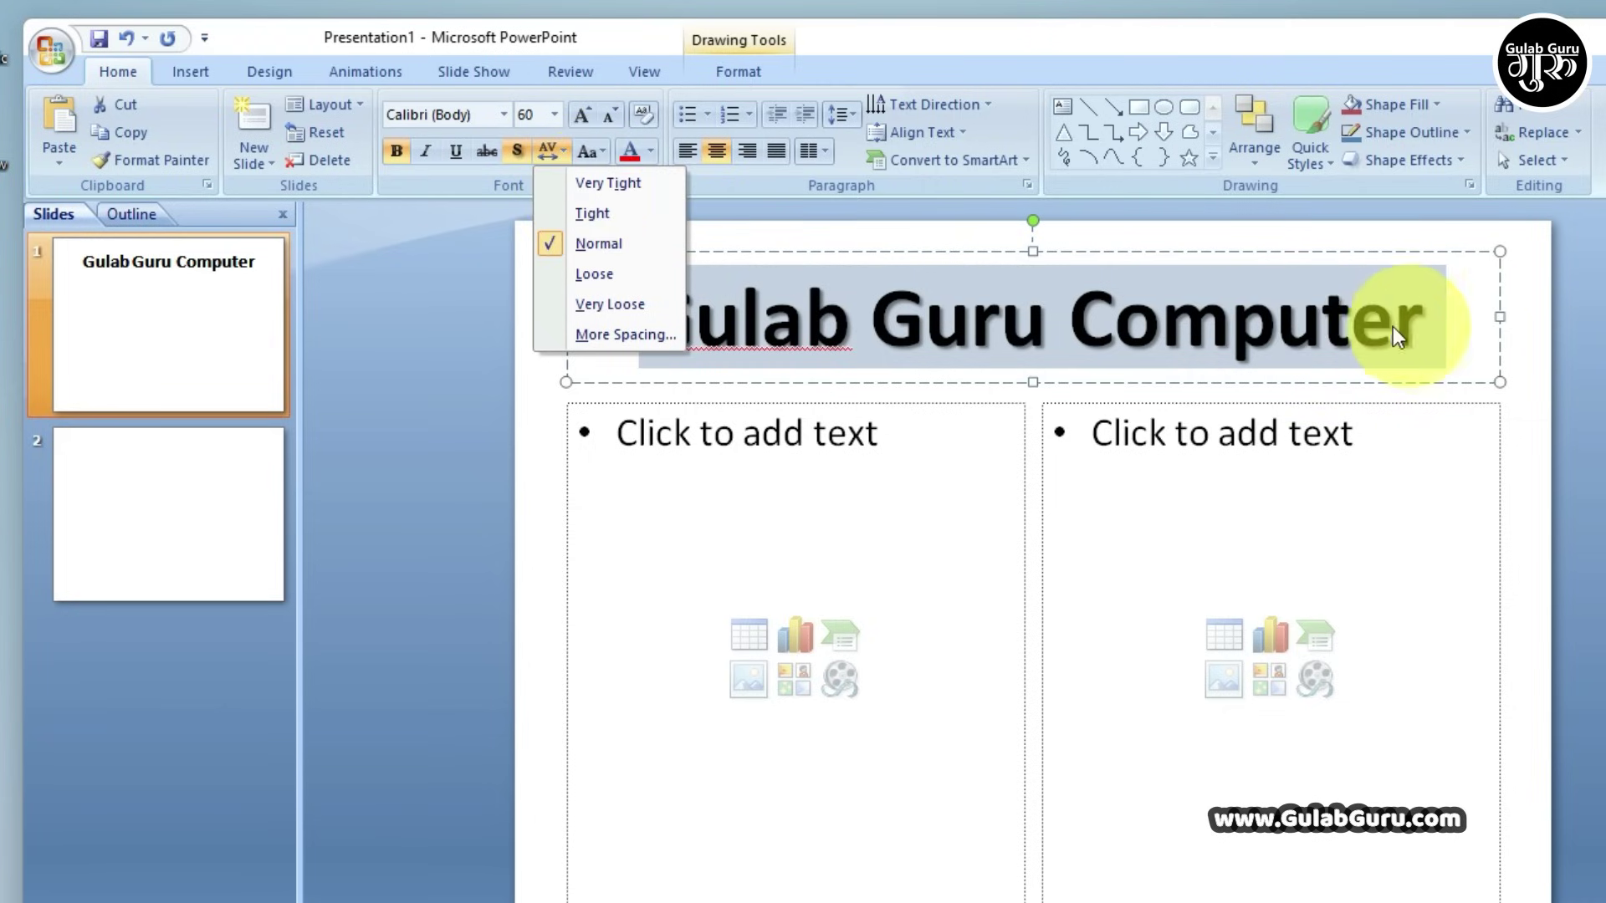
left_click(552, 149)
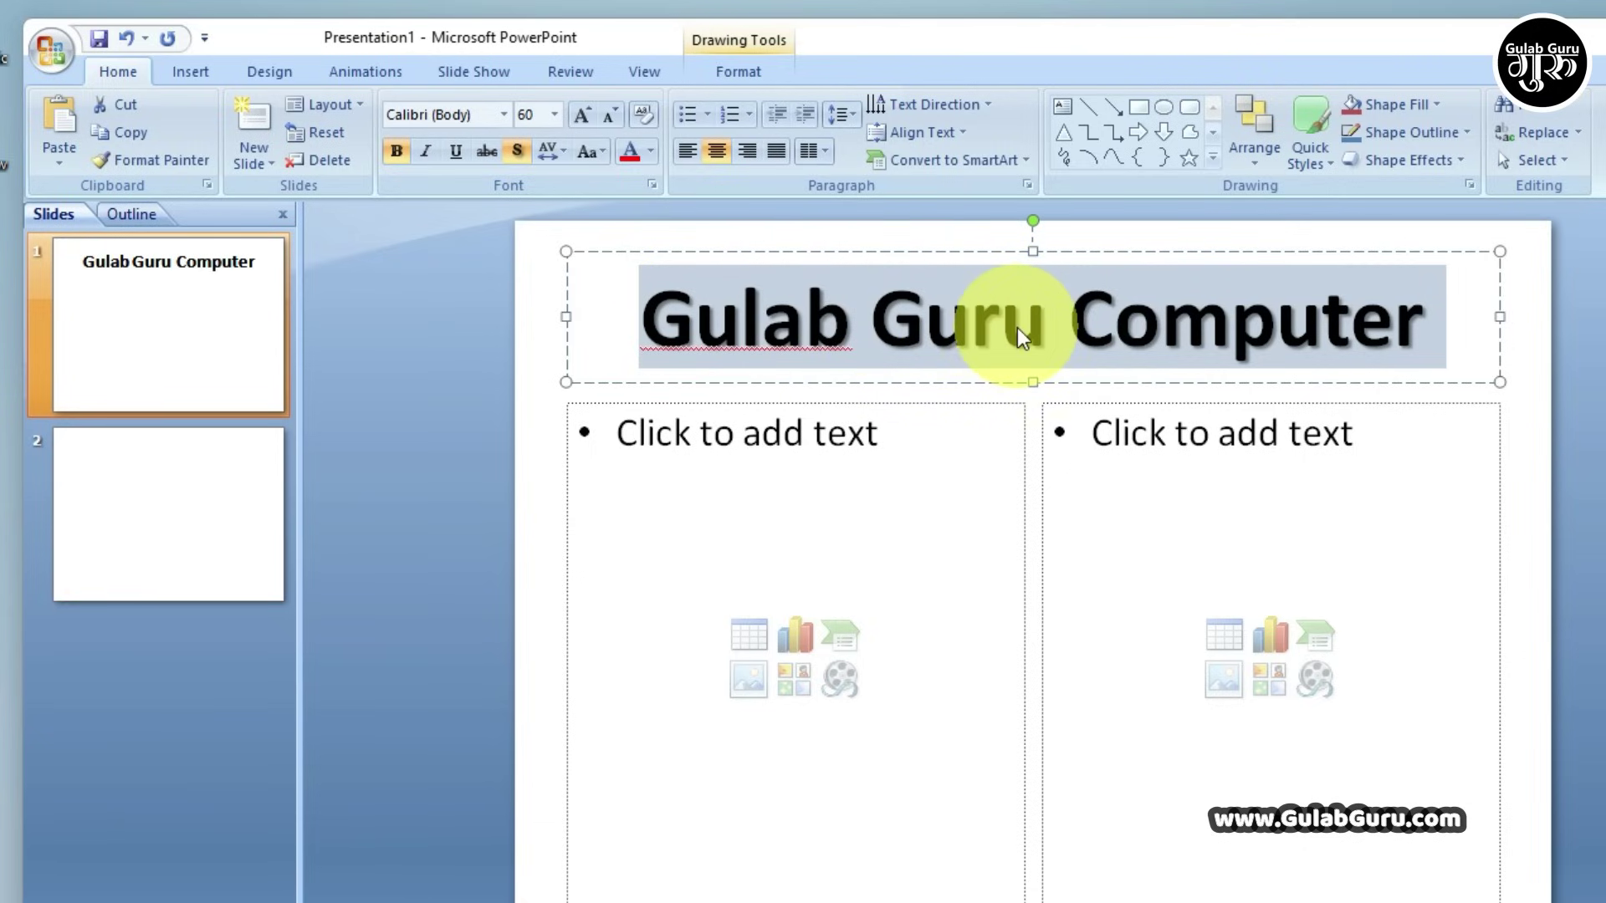
left_click(592, 151)
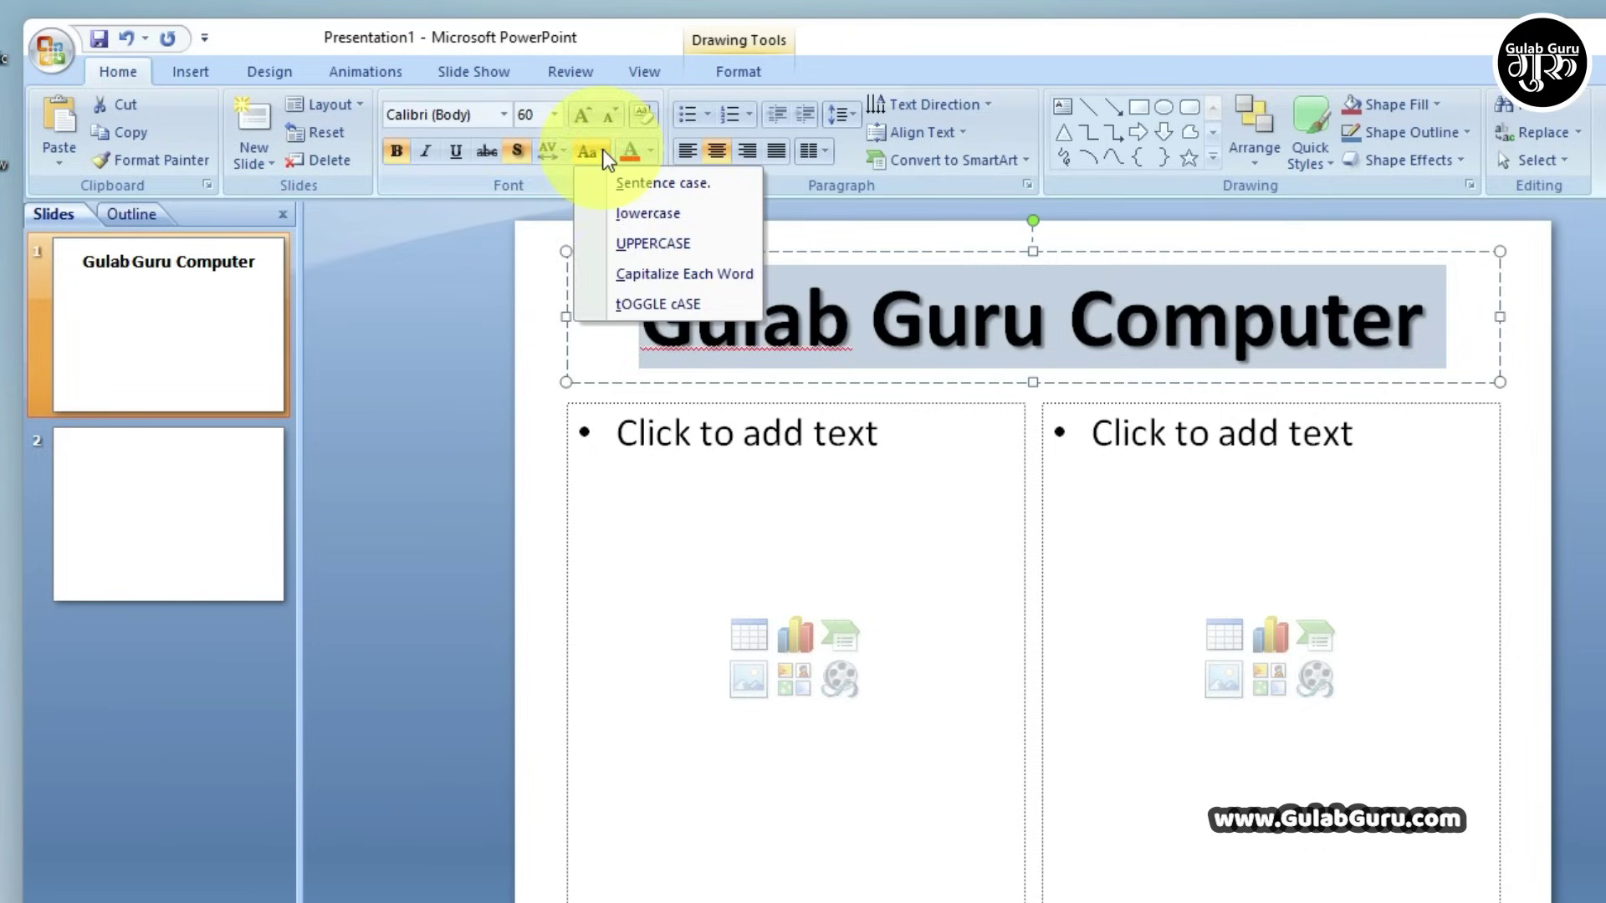
left_click(652, 243)
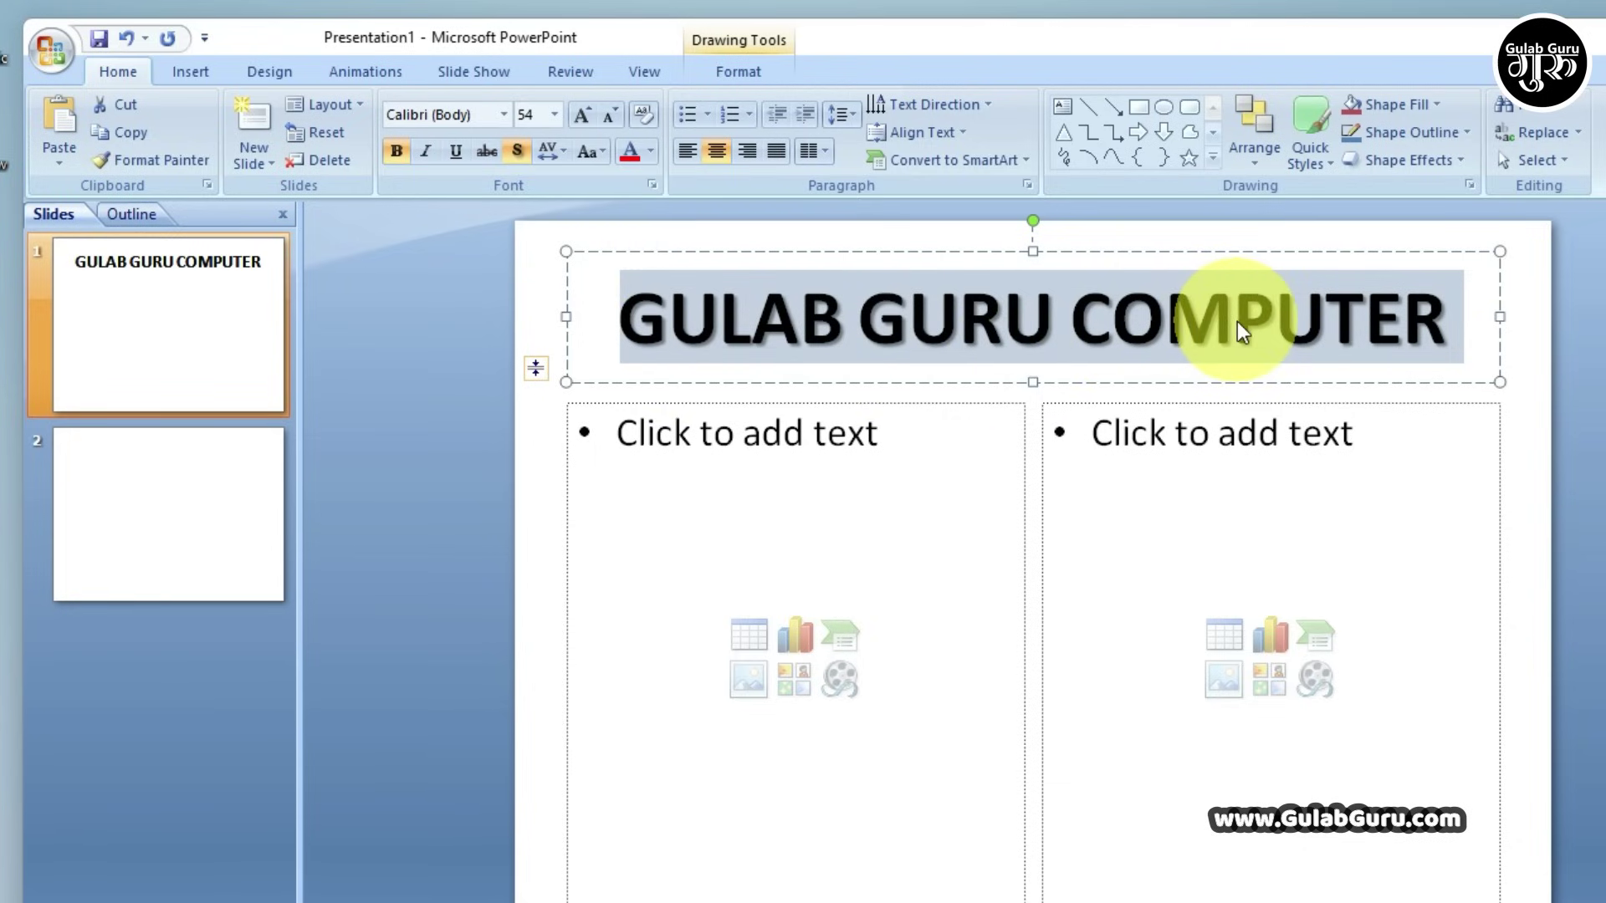
left_click(591, 153)
left_click(635, 212)
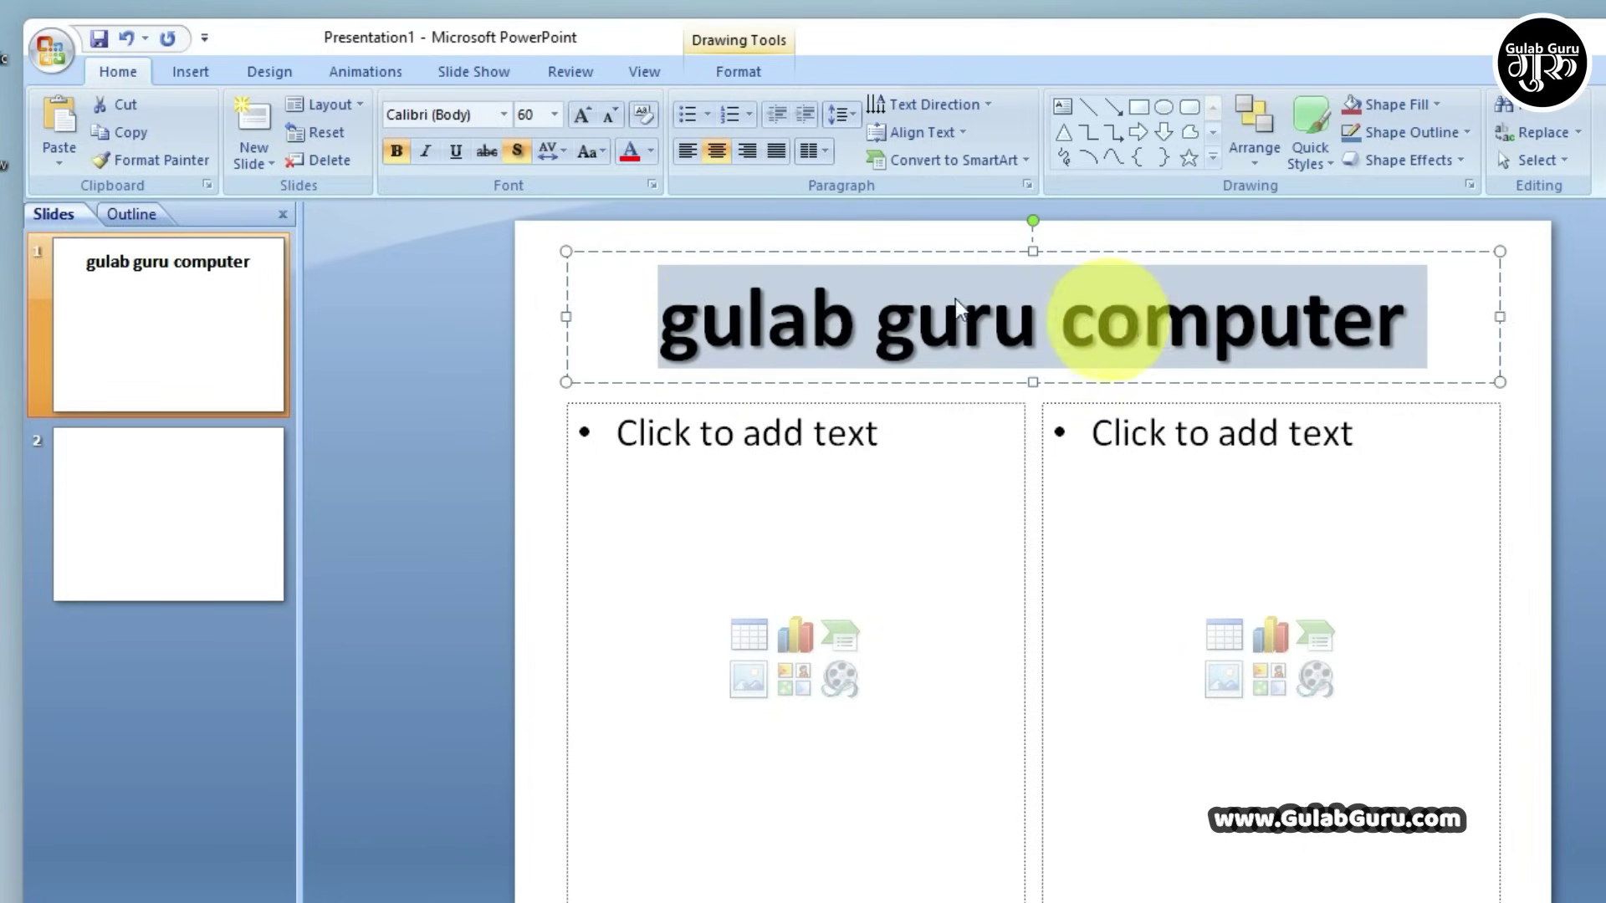
left_click(600, 148)
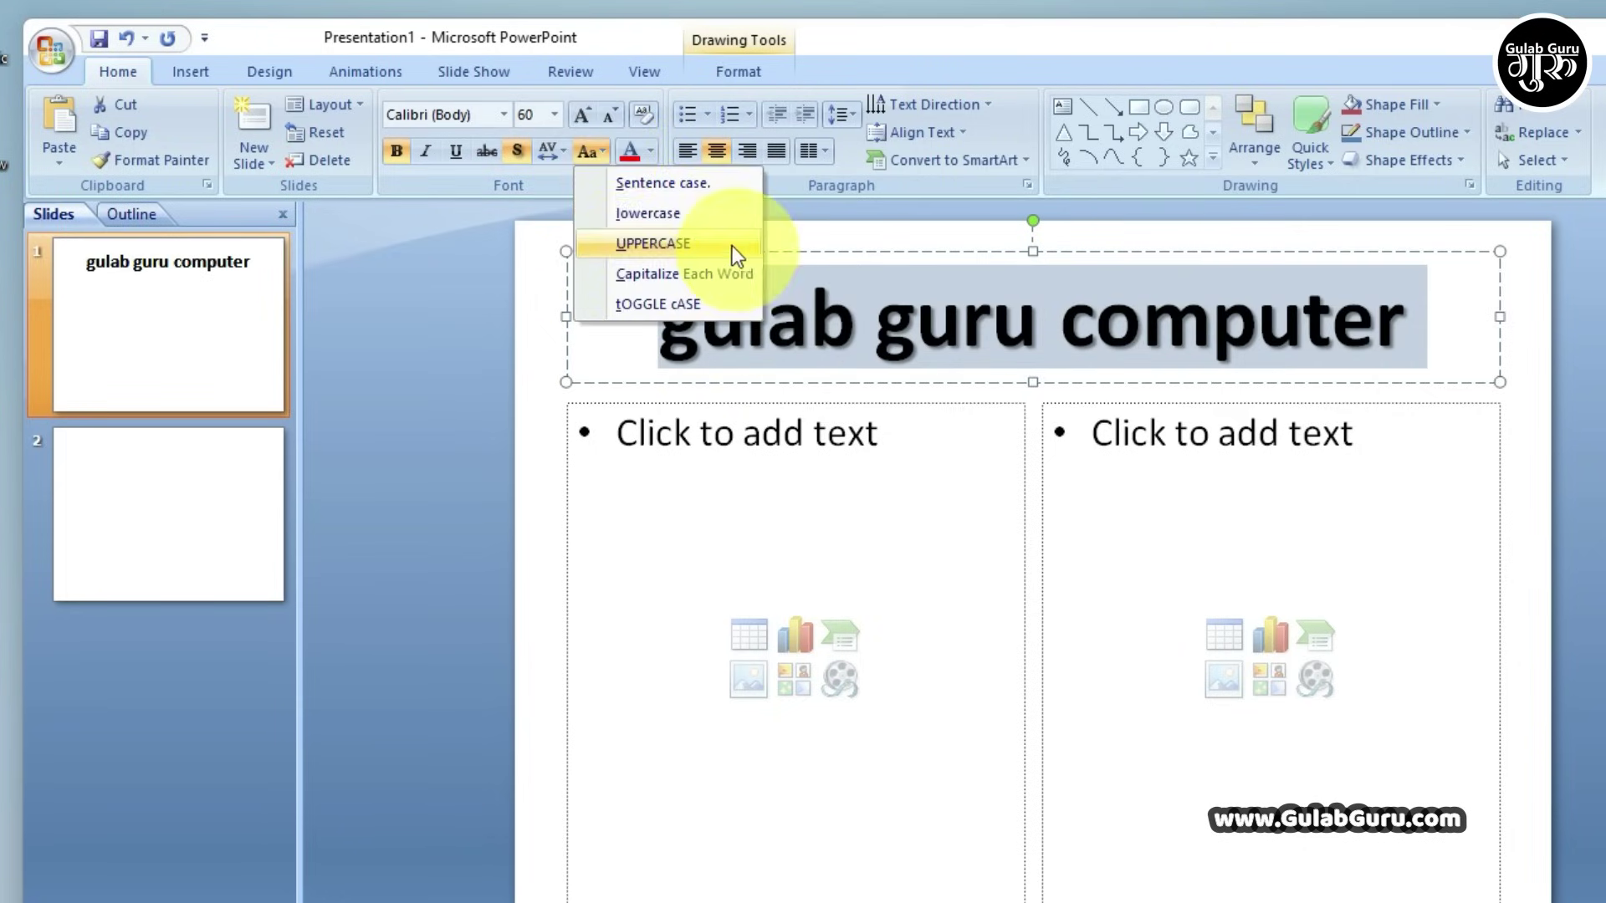
left_click(656, 183)
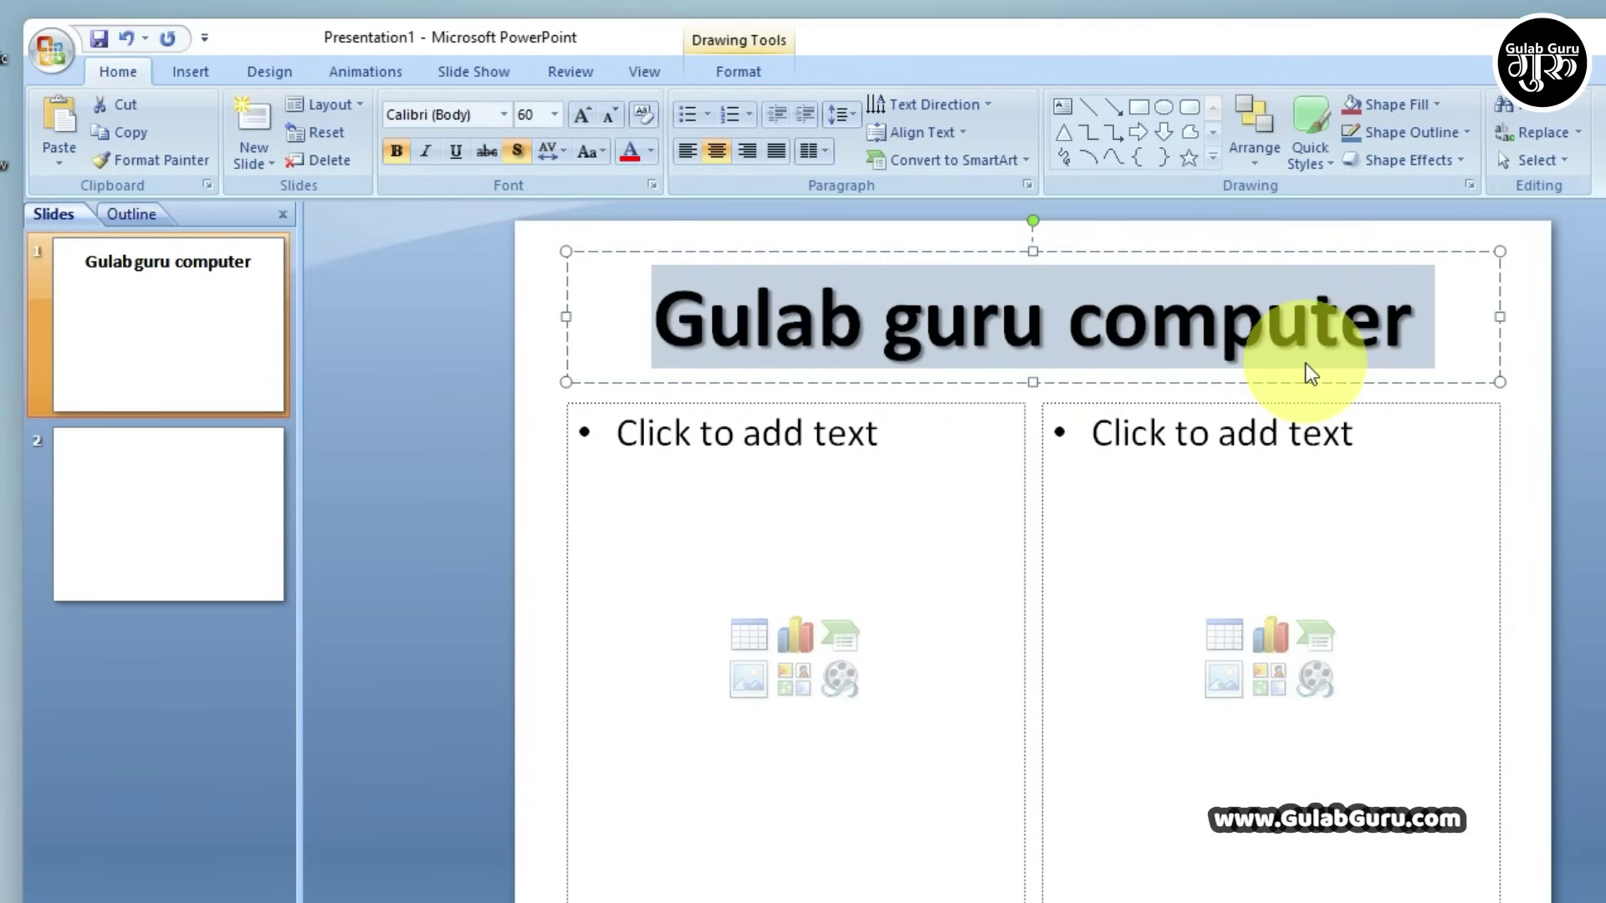
left_click(599, 150)
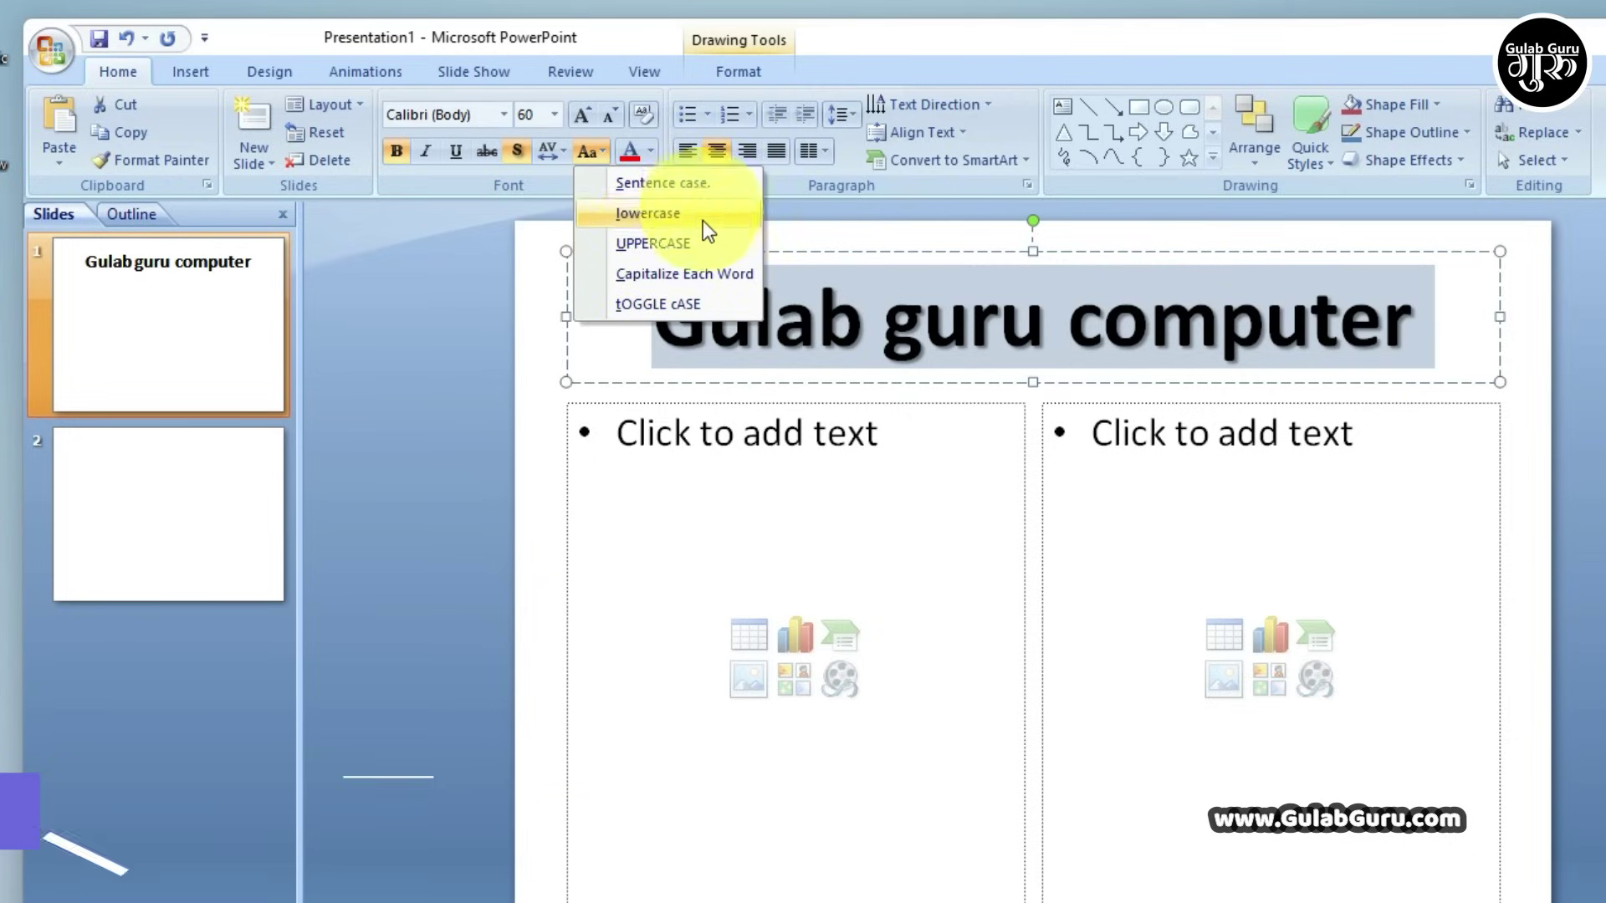
left_click(657, 242)
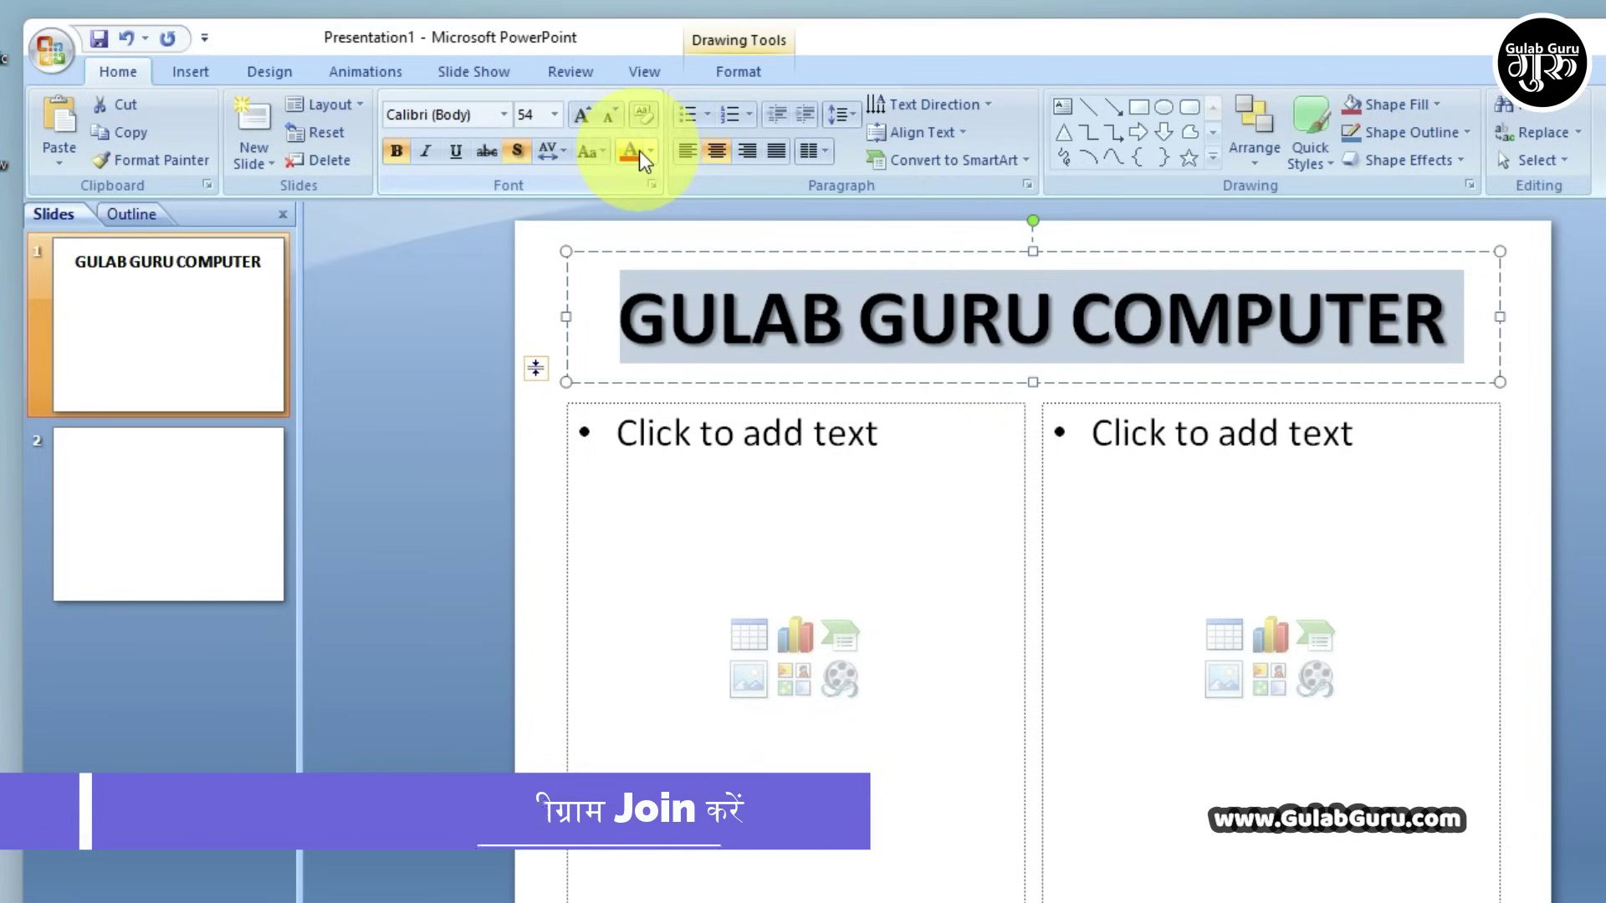
left_click(1468, 327)
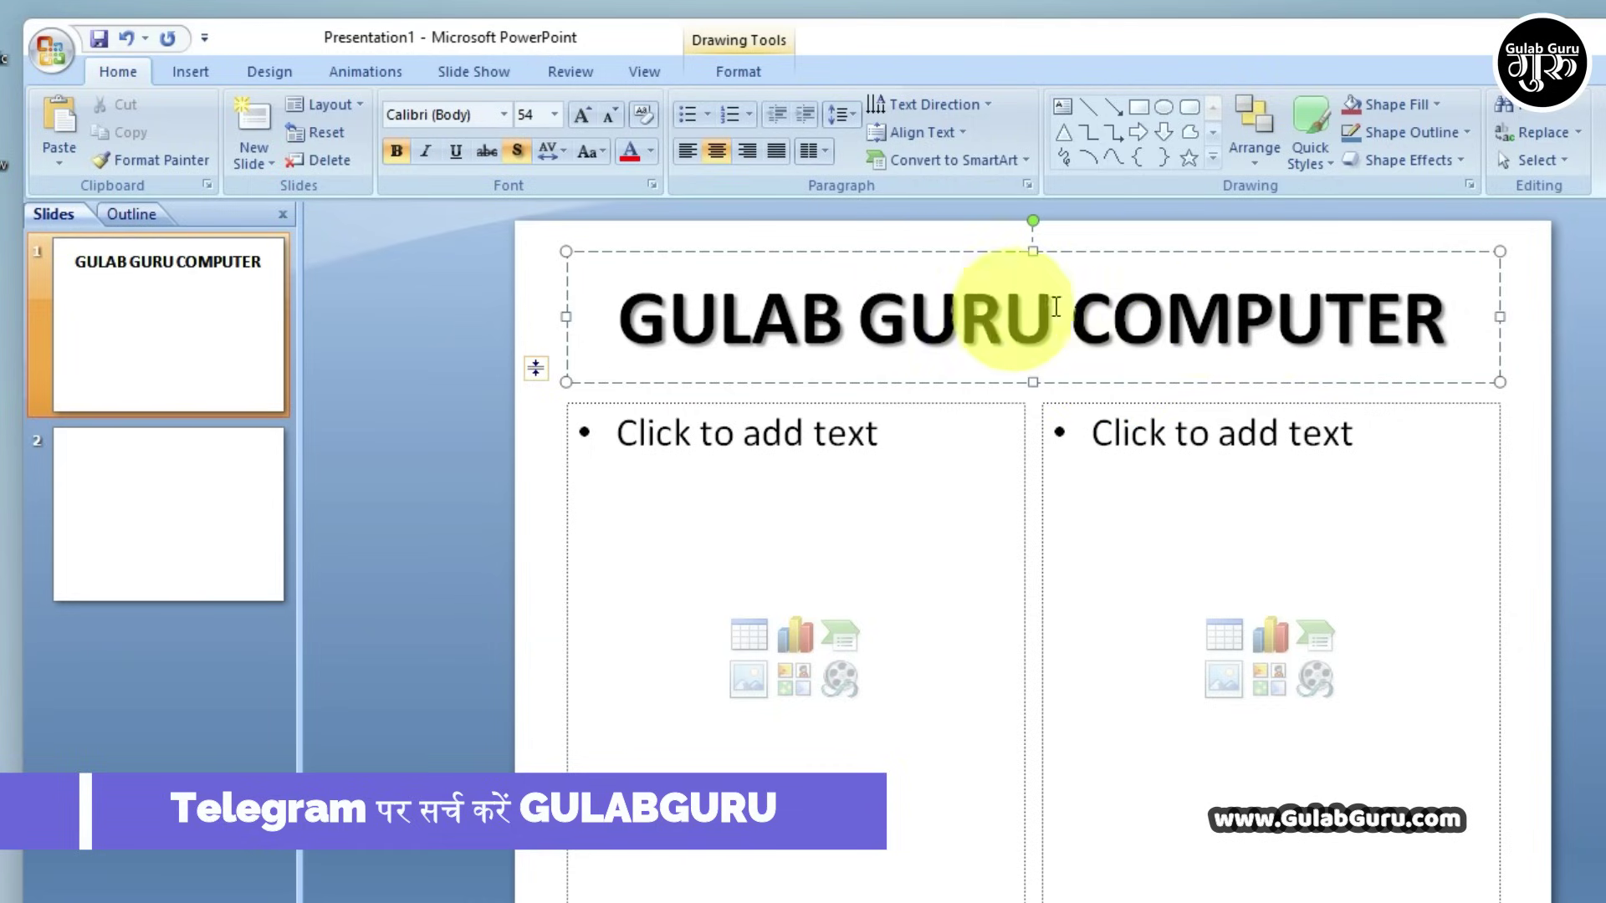
Give the word GURU in the title the Red standard font colour
left_click_drag(1057, 322, 857, 322)
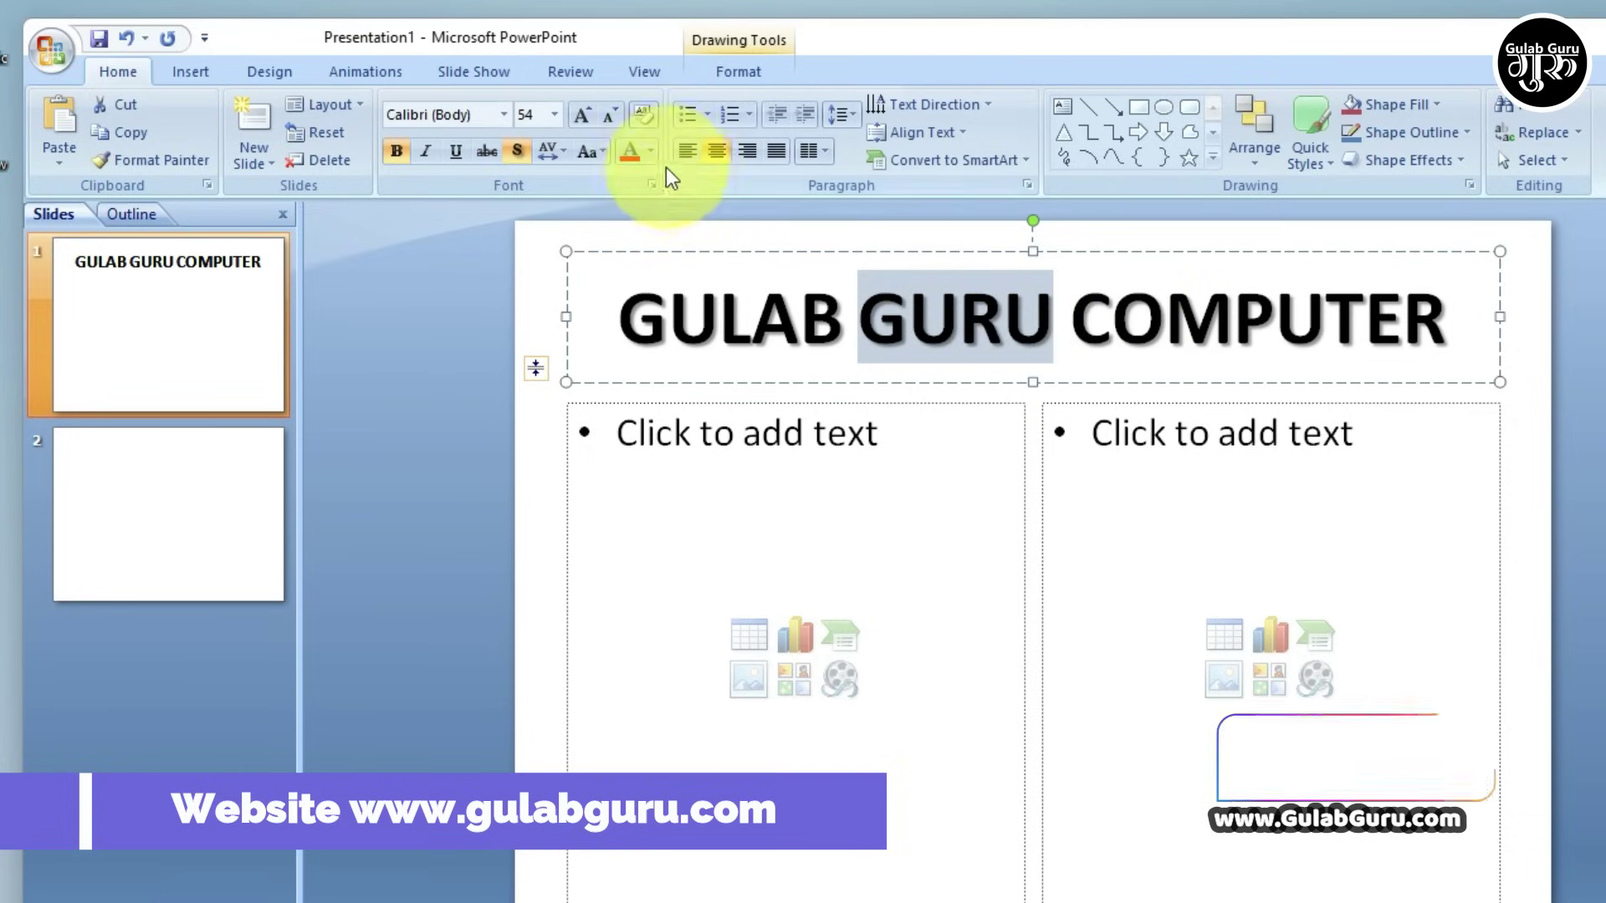
left_click(651, 152)
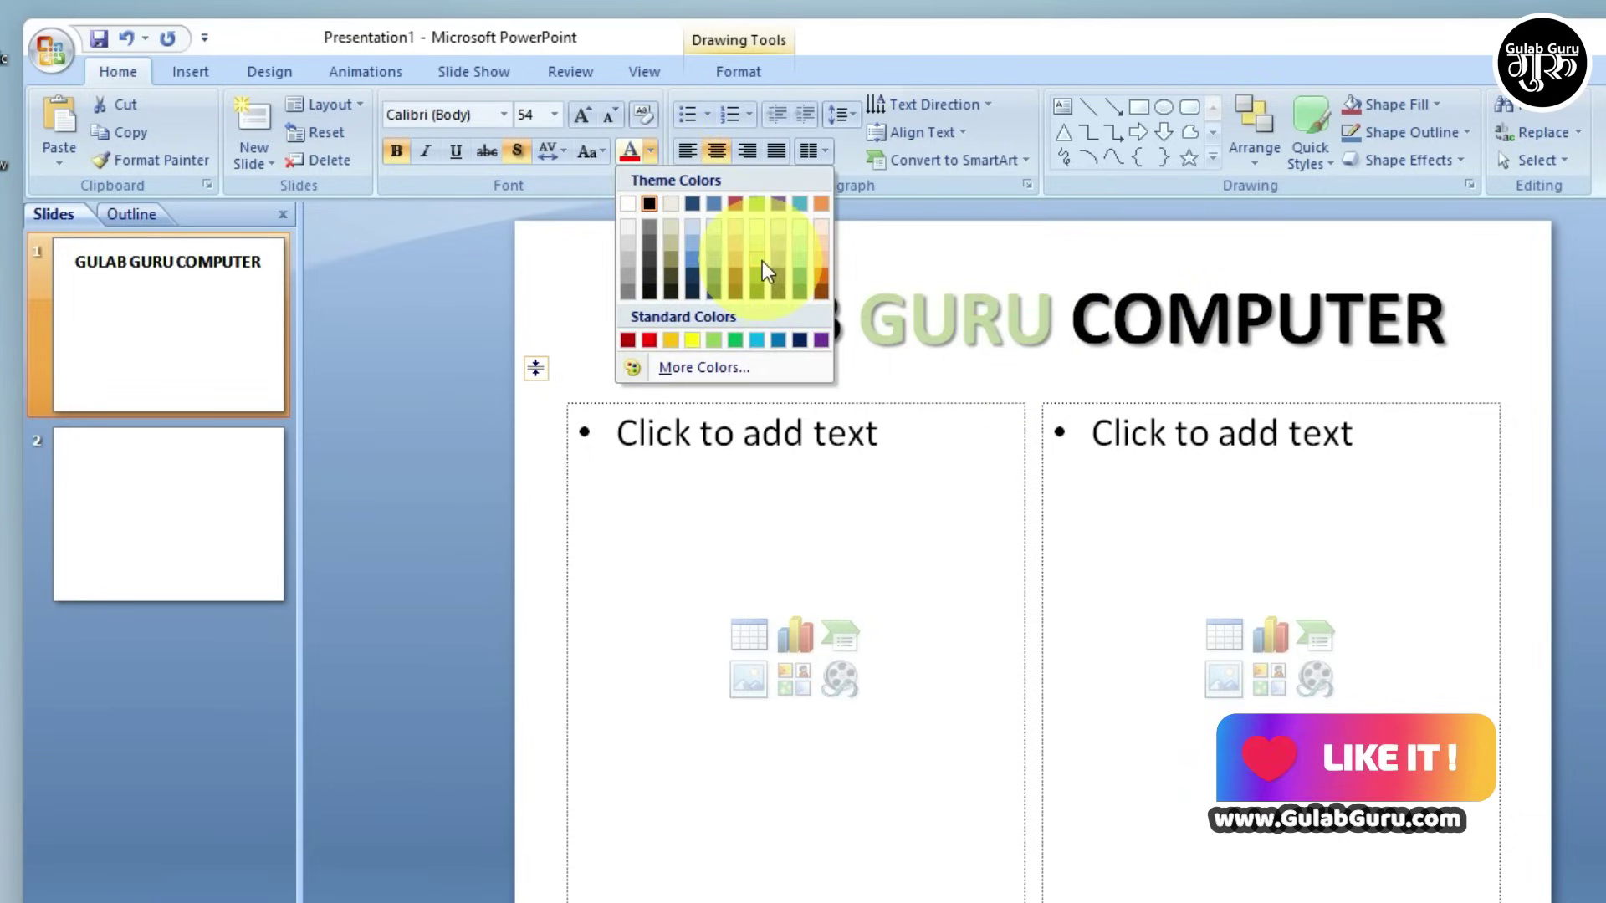
left_click(649, 339)
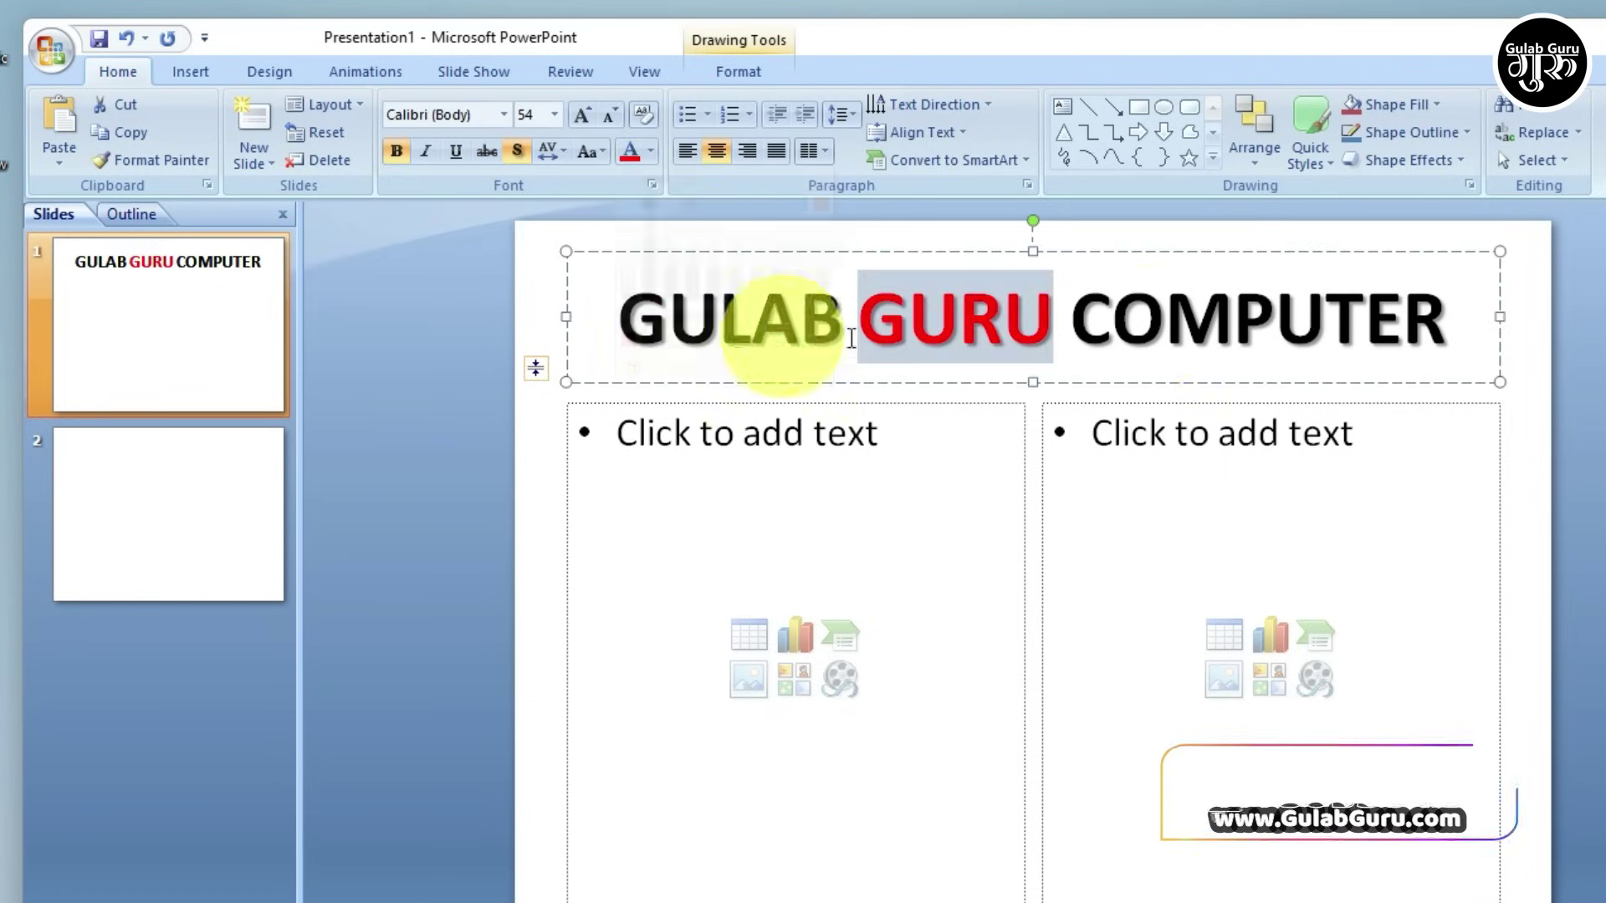
left_click(1072, 346)
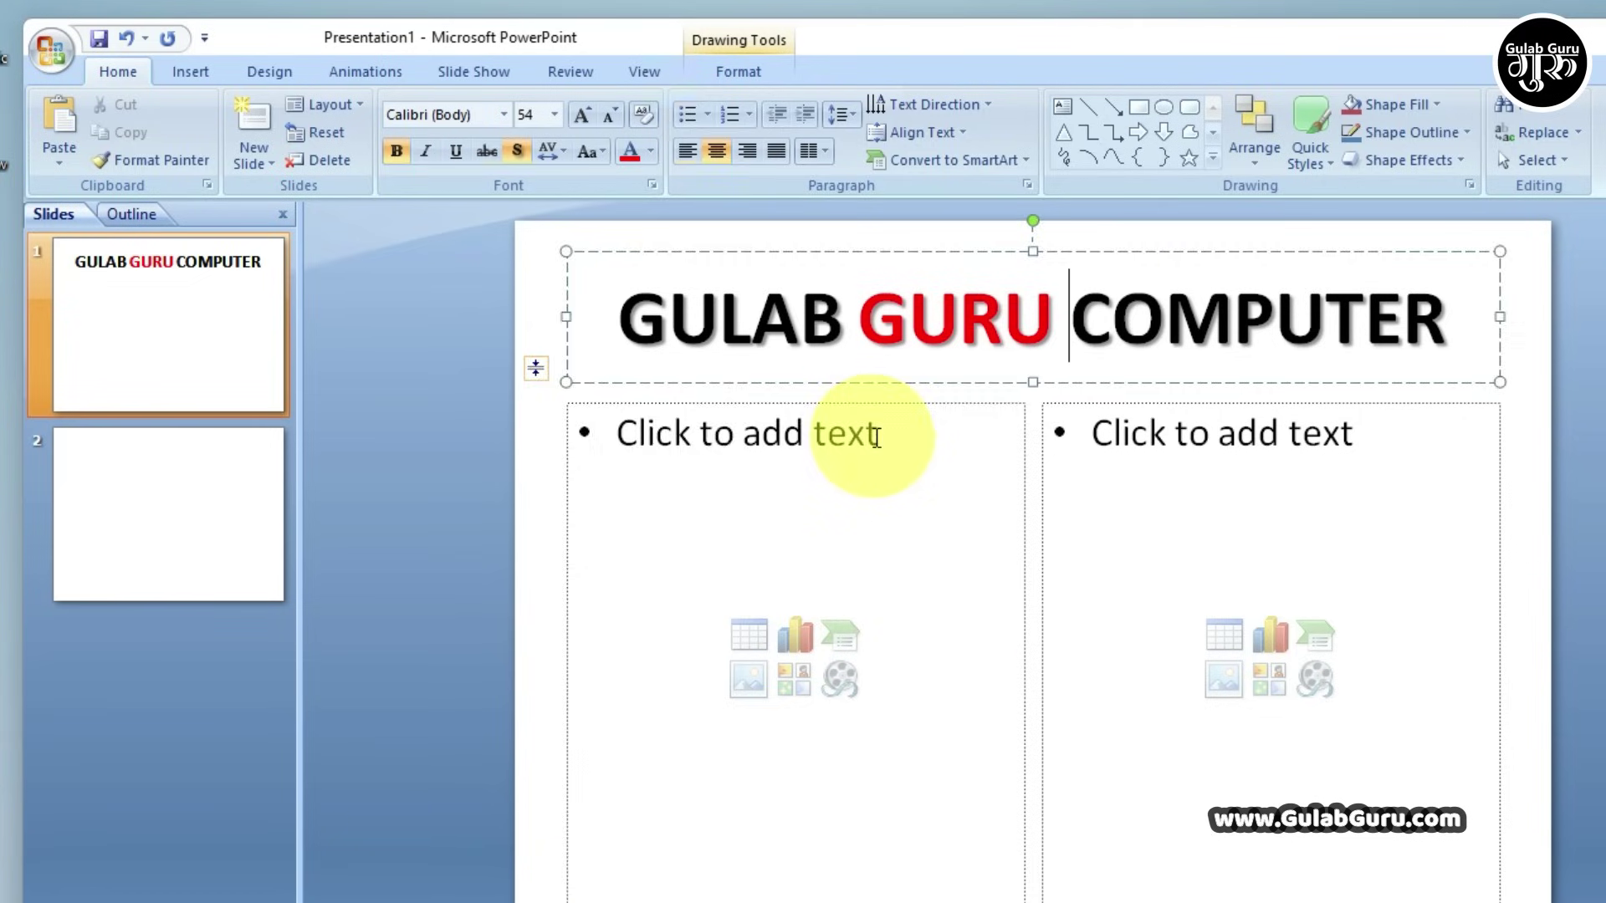
Type ADCA, DCA, PGDC, CCC and O LEVEL into the left content box and bold them
left_click(723, 461)
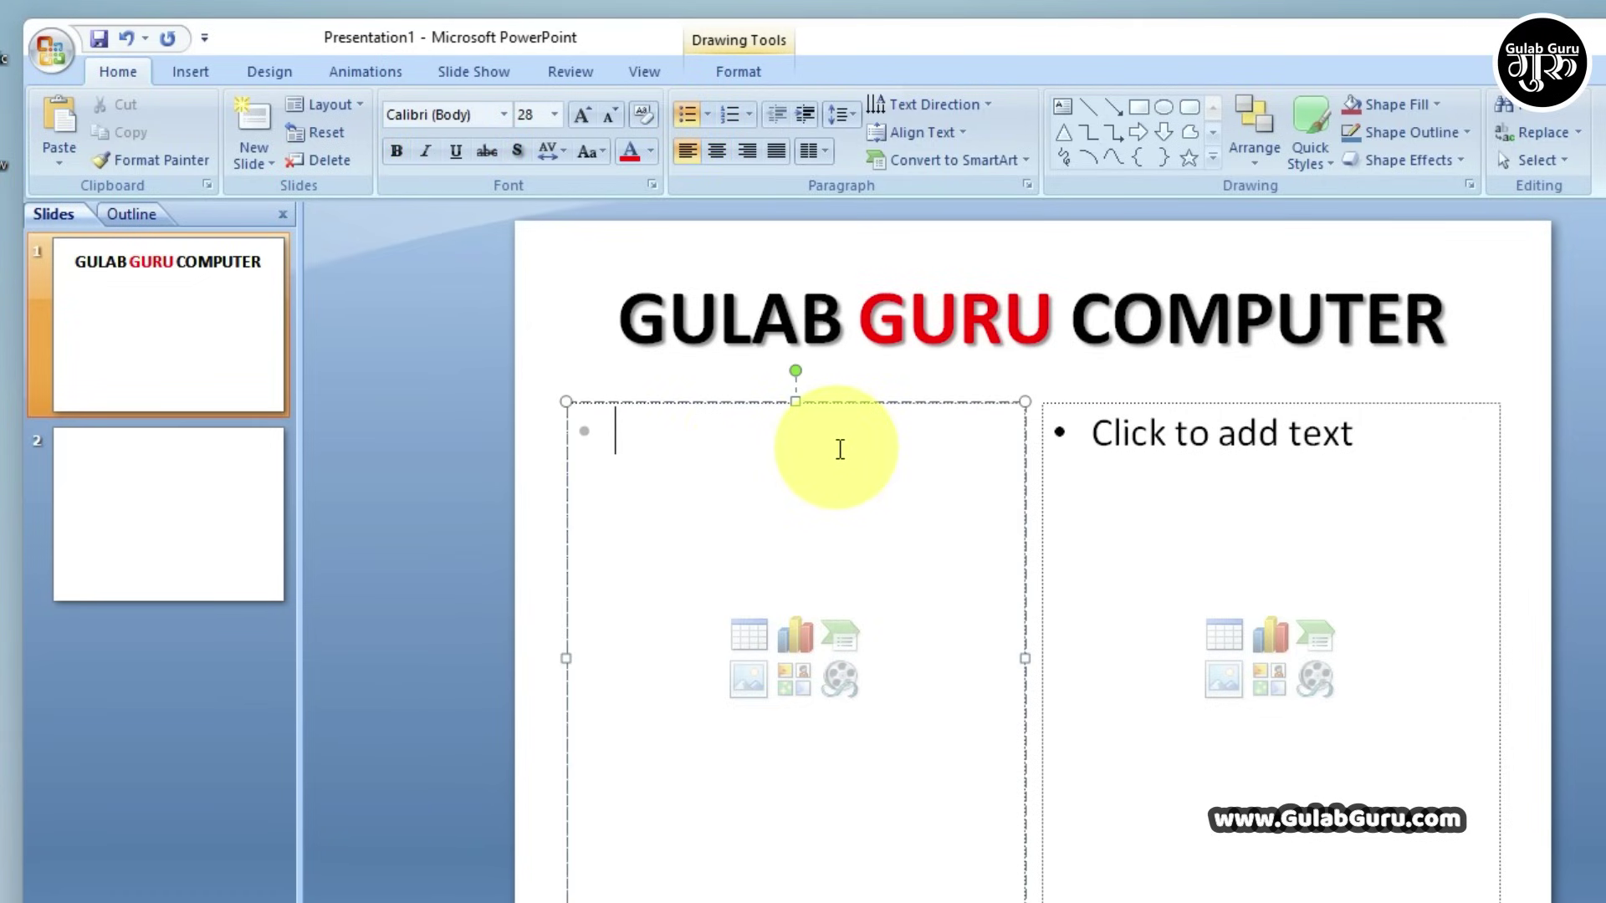
type("ADCA DCA PGDC CCC O LEVEL")
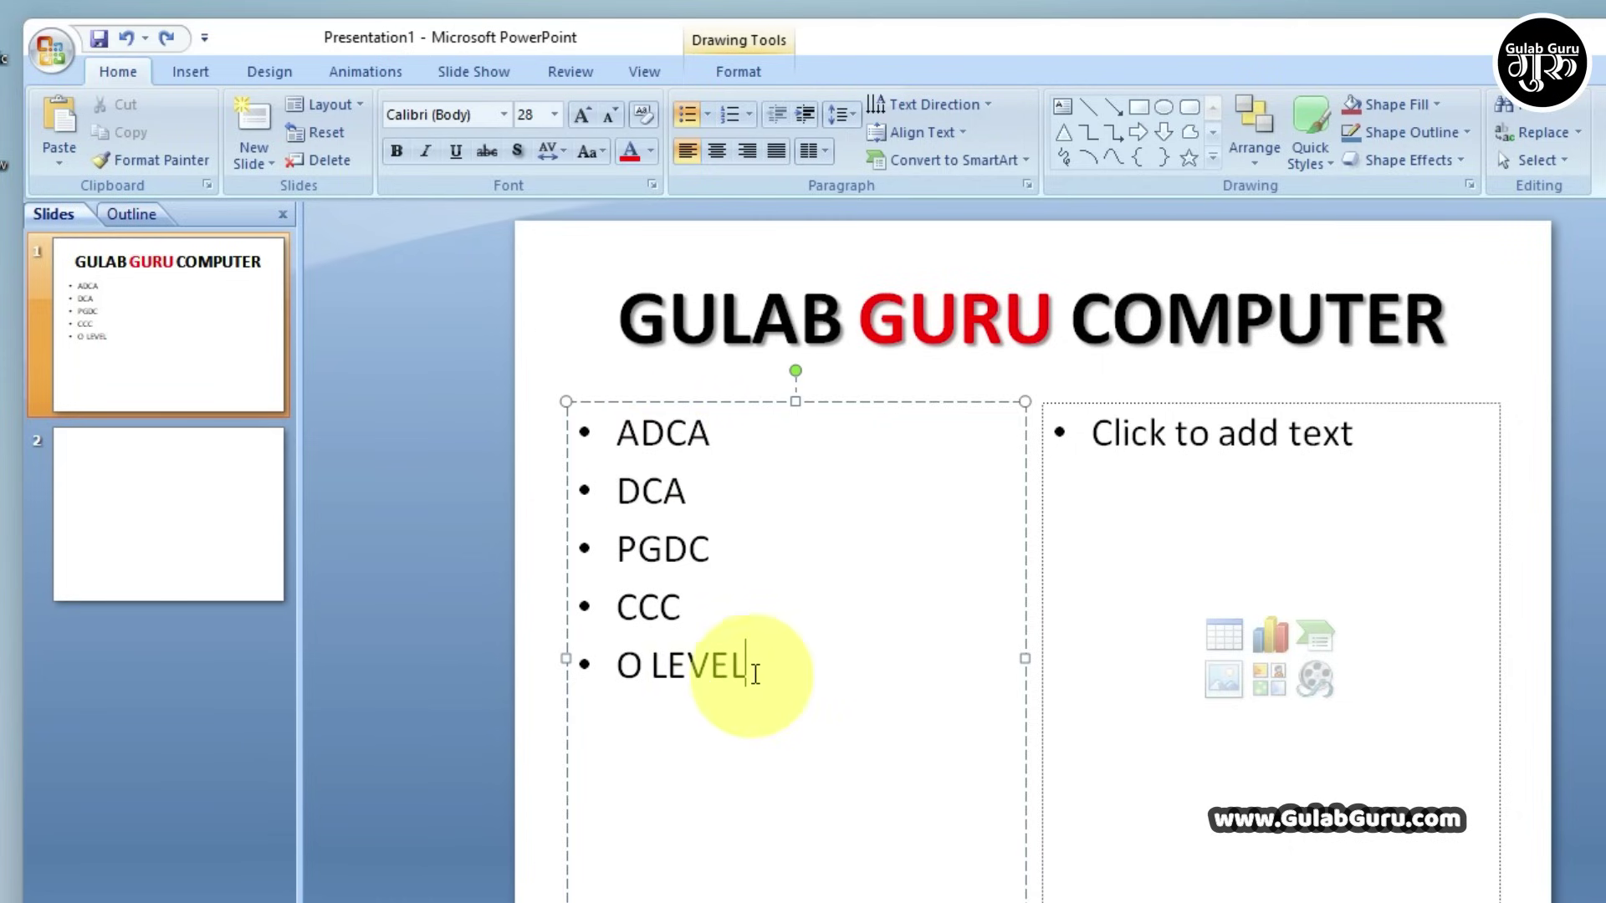
mouse_move(746, 669)
left_mouse_down()
mouse_move(629, 606)
mouse_move(613, 430)
left_mouse_up()
left_click(396, 155)
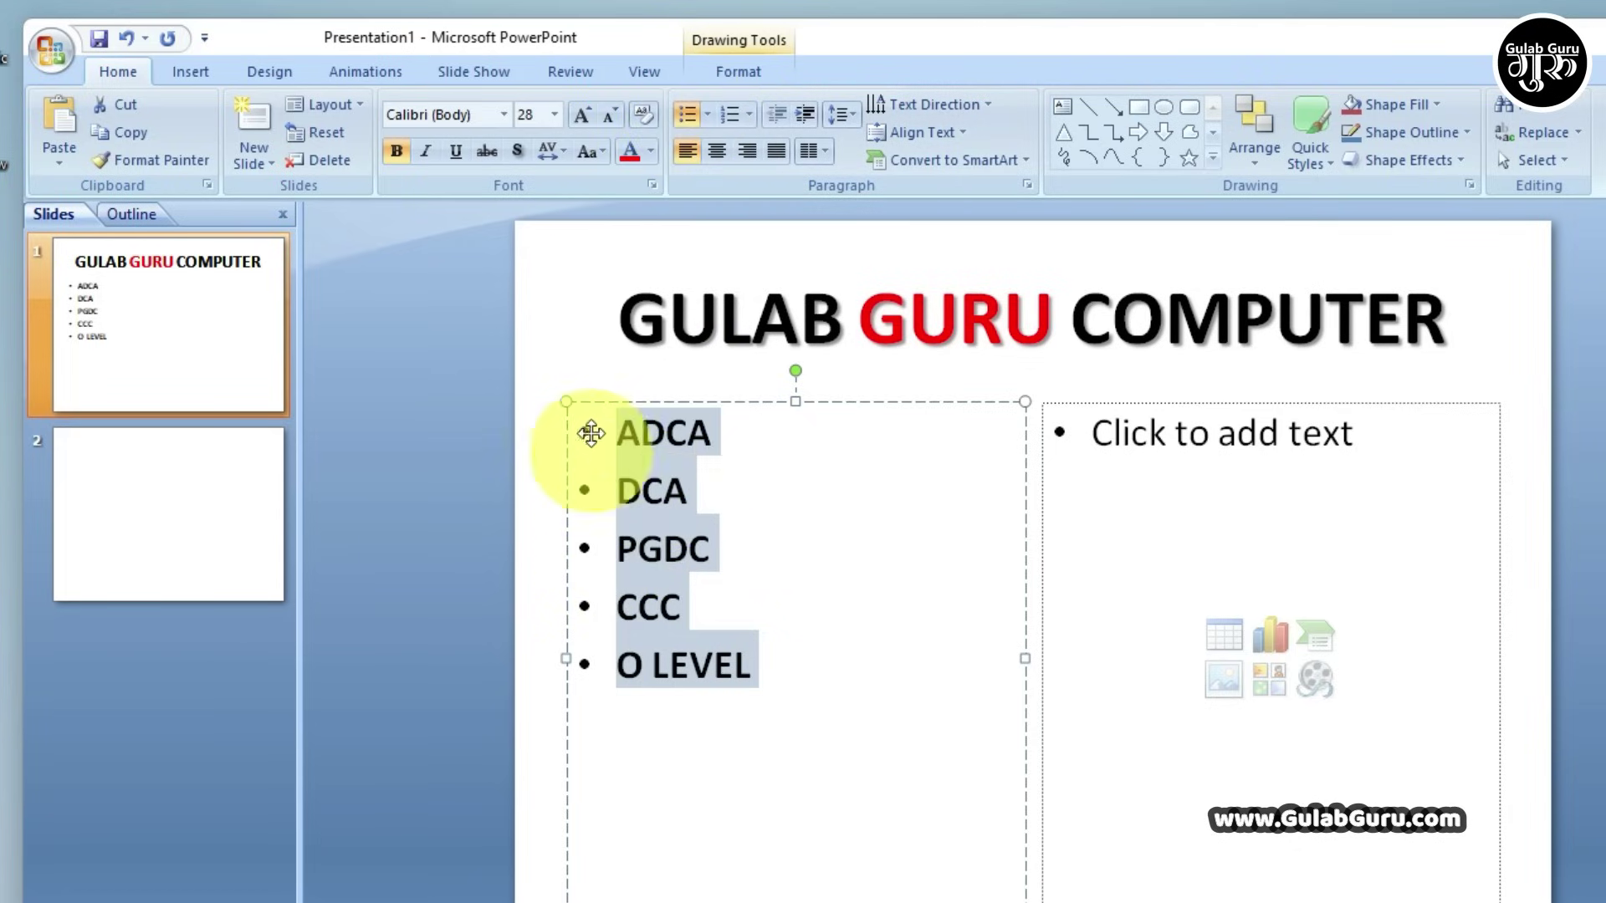
Apply Star Bullets to the course list
left_click(707, 116)
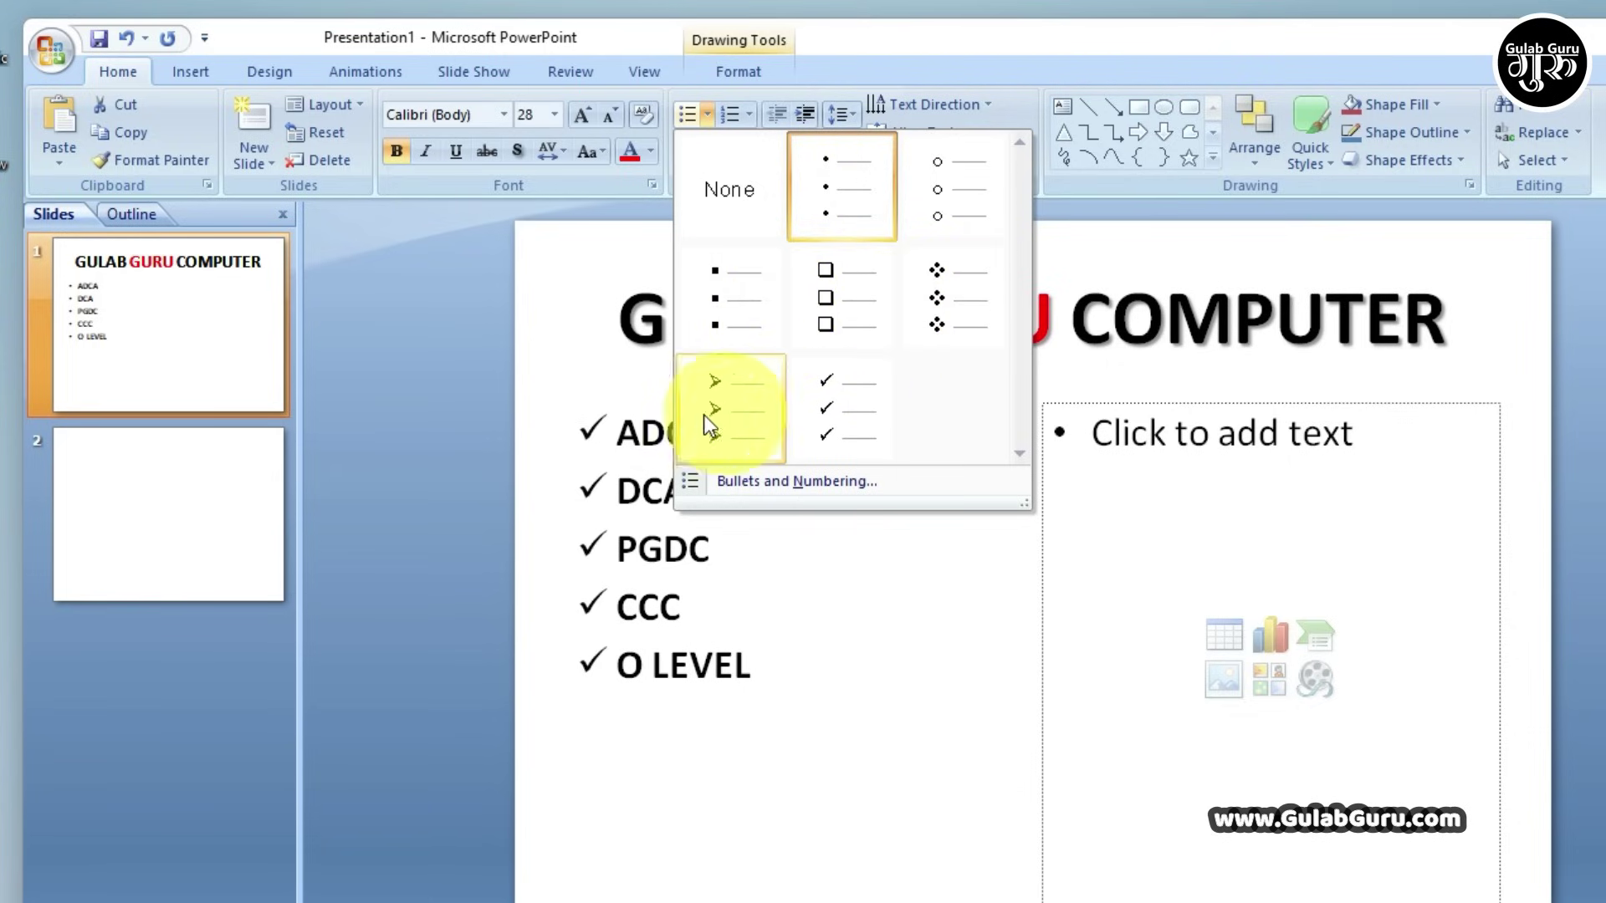
left_click(936, 296)
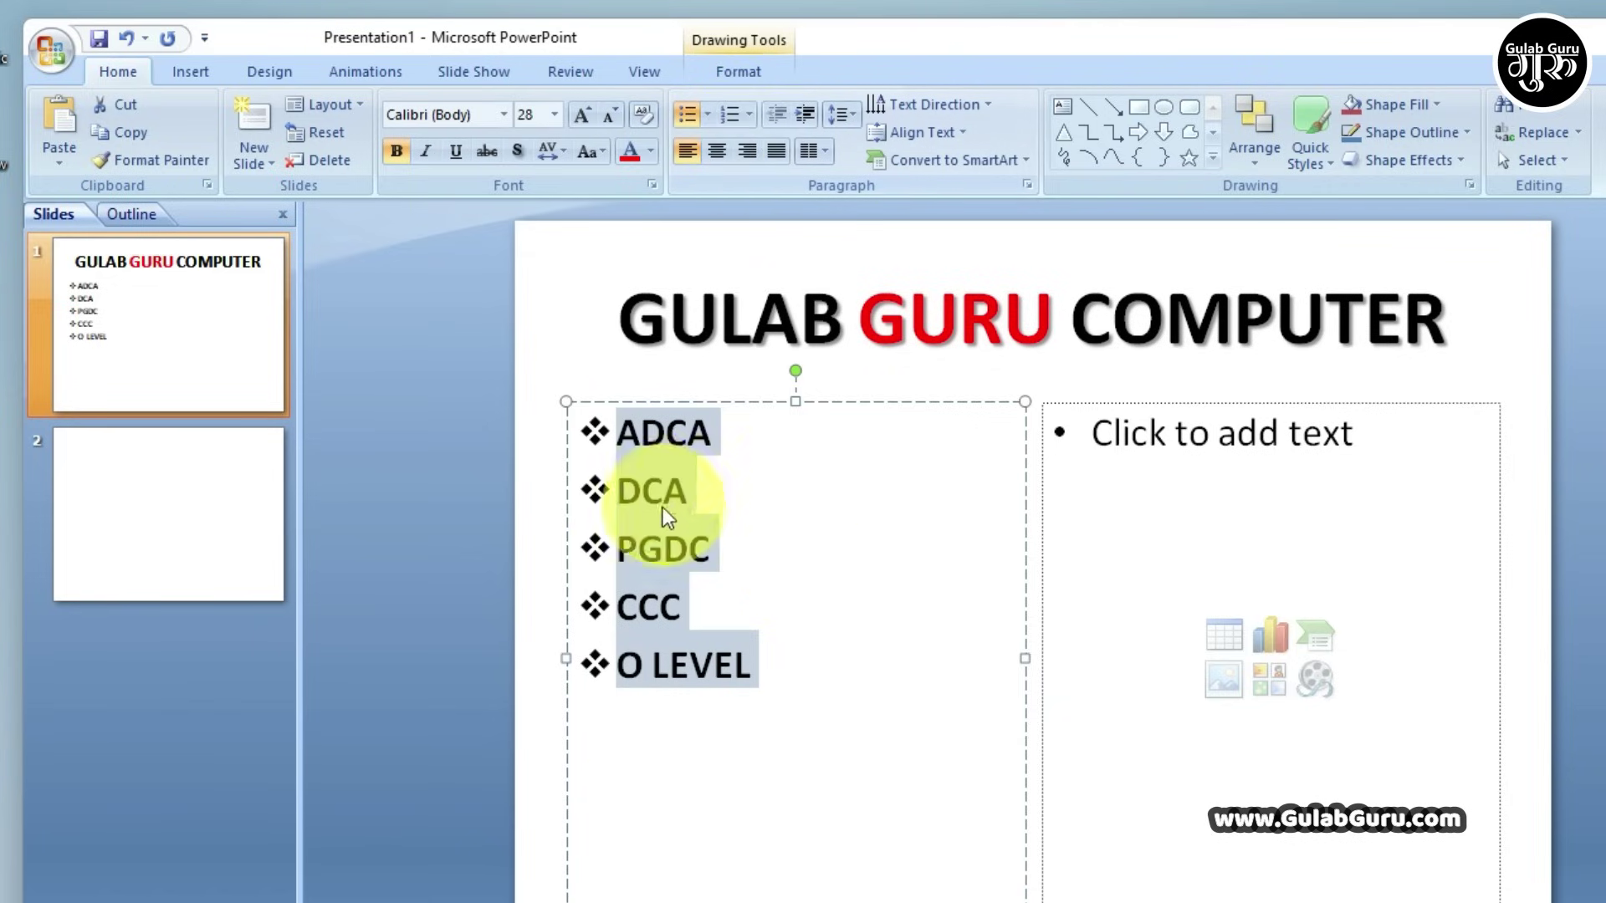
left_click(750, 114)
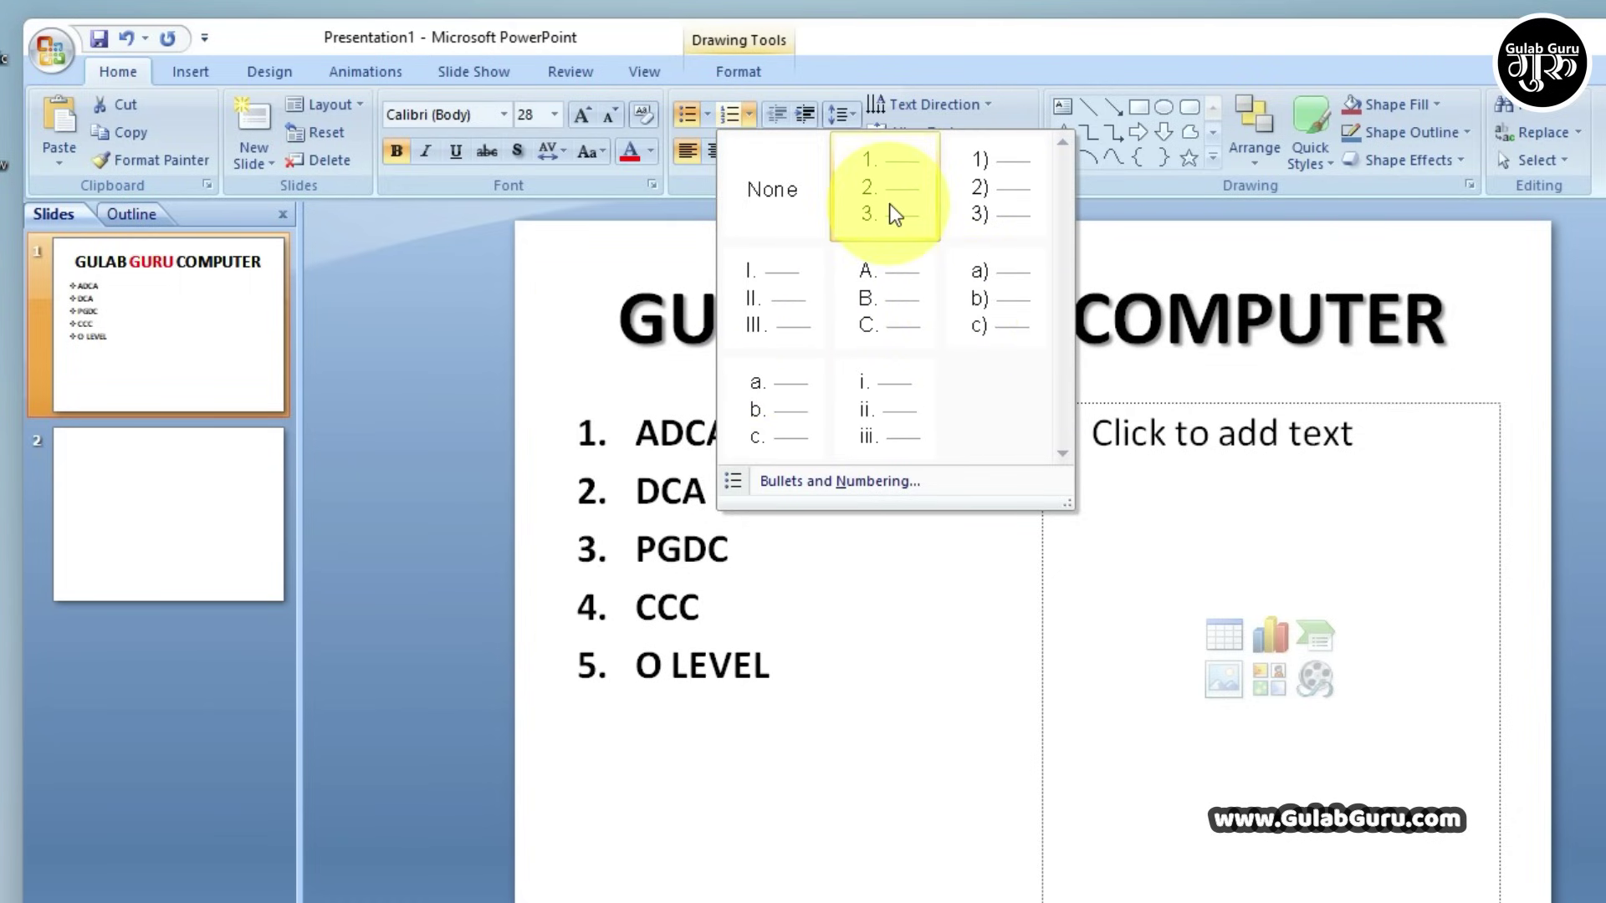
Number the five courses with the 1) 2) 3) style
left_click(989, 199)
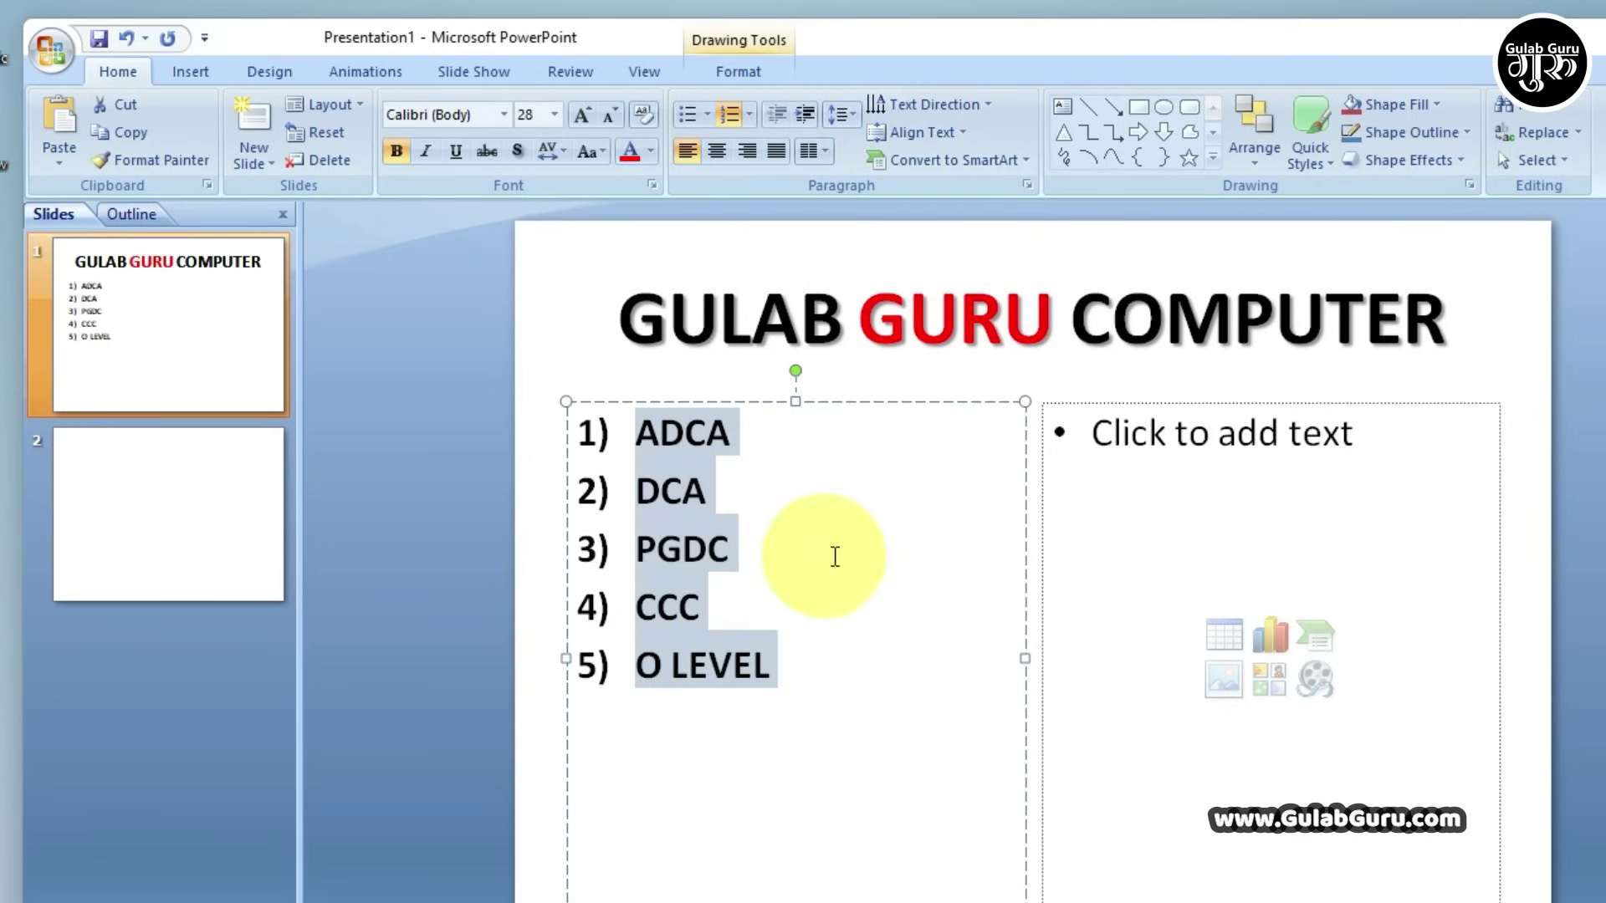
left_click(805, 113)
left_click(804, 113)
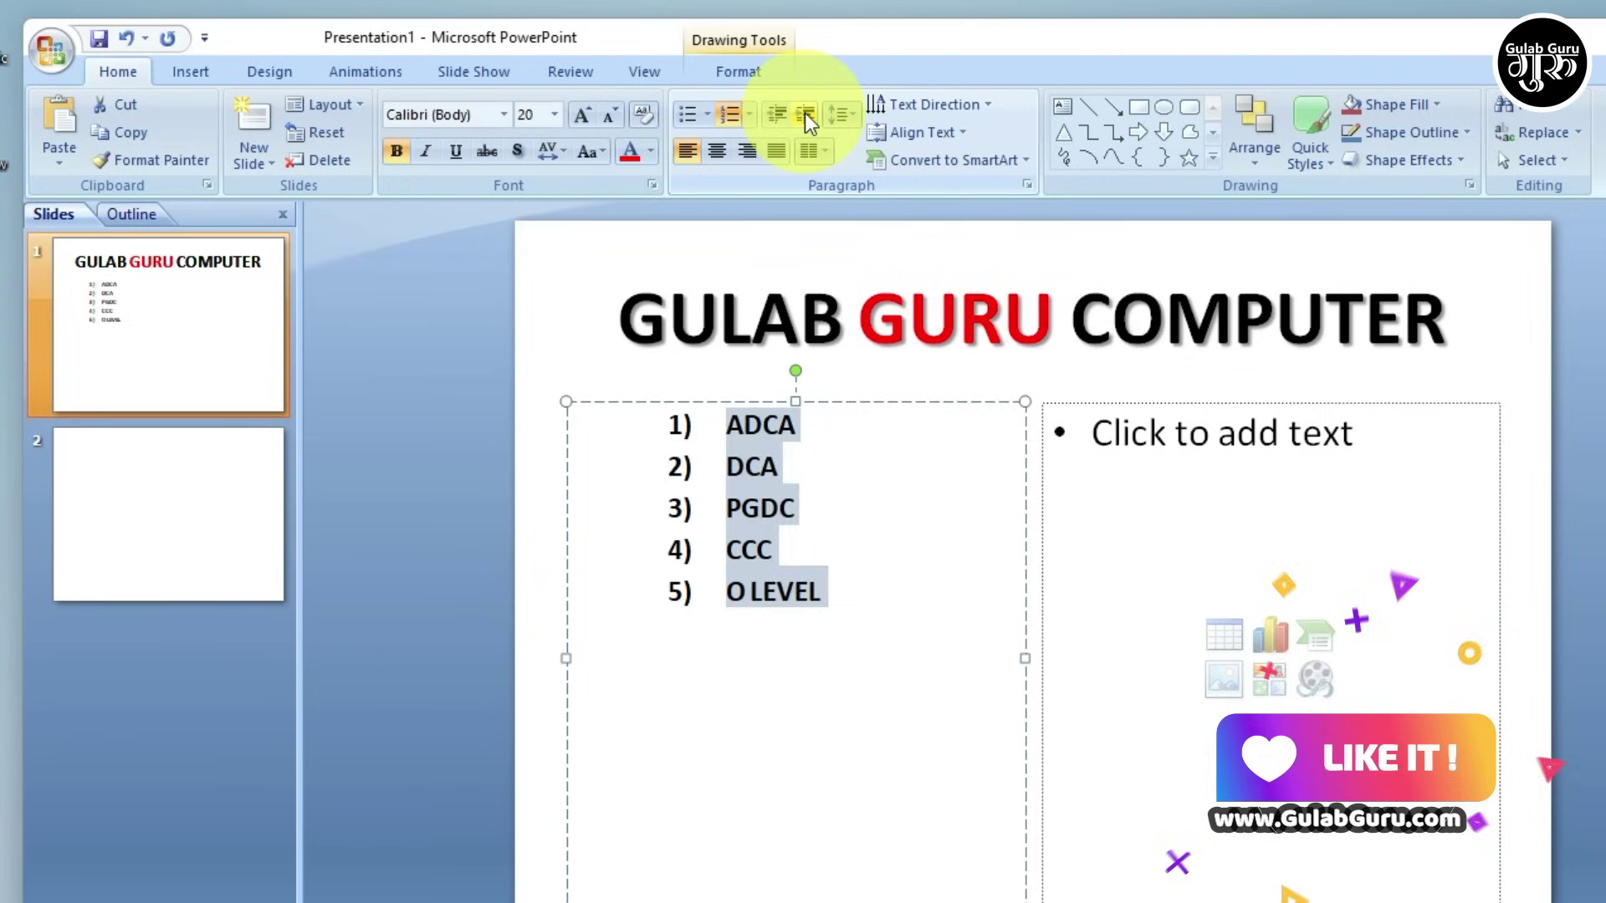
left_click(804, 113)
left_click(804, 113)
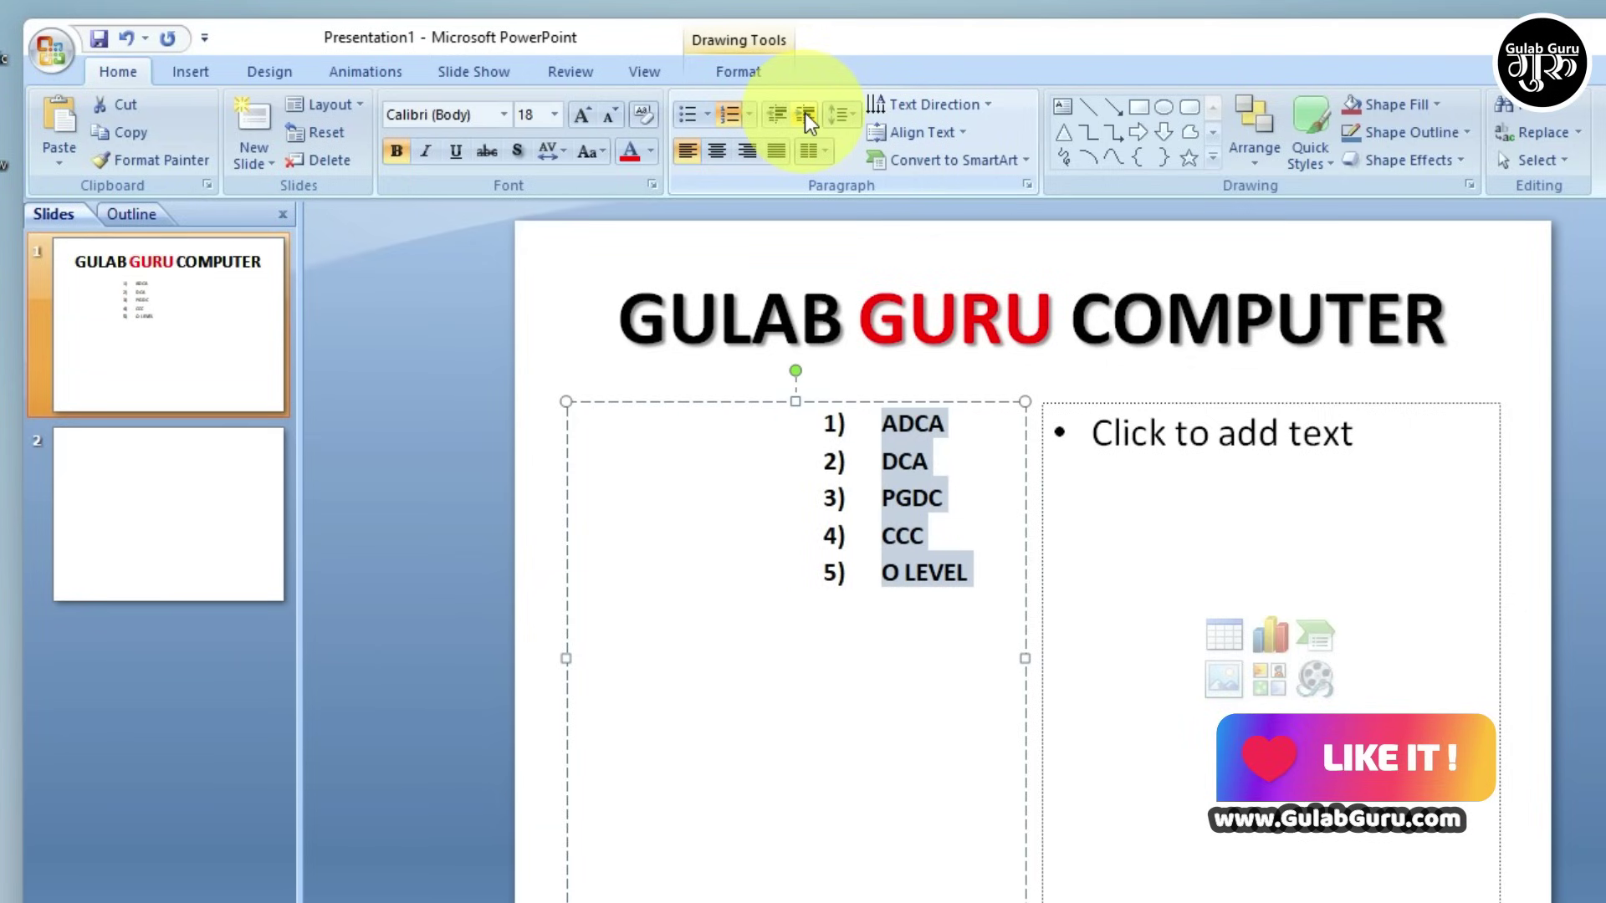
left_click(805, 113)
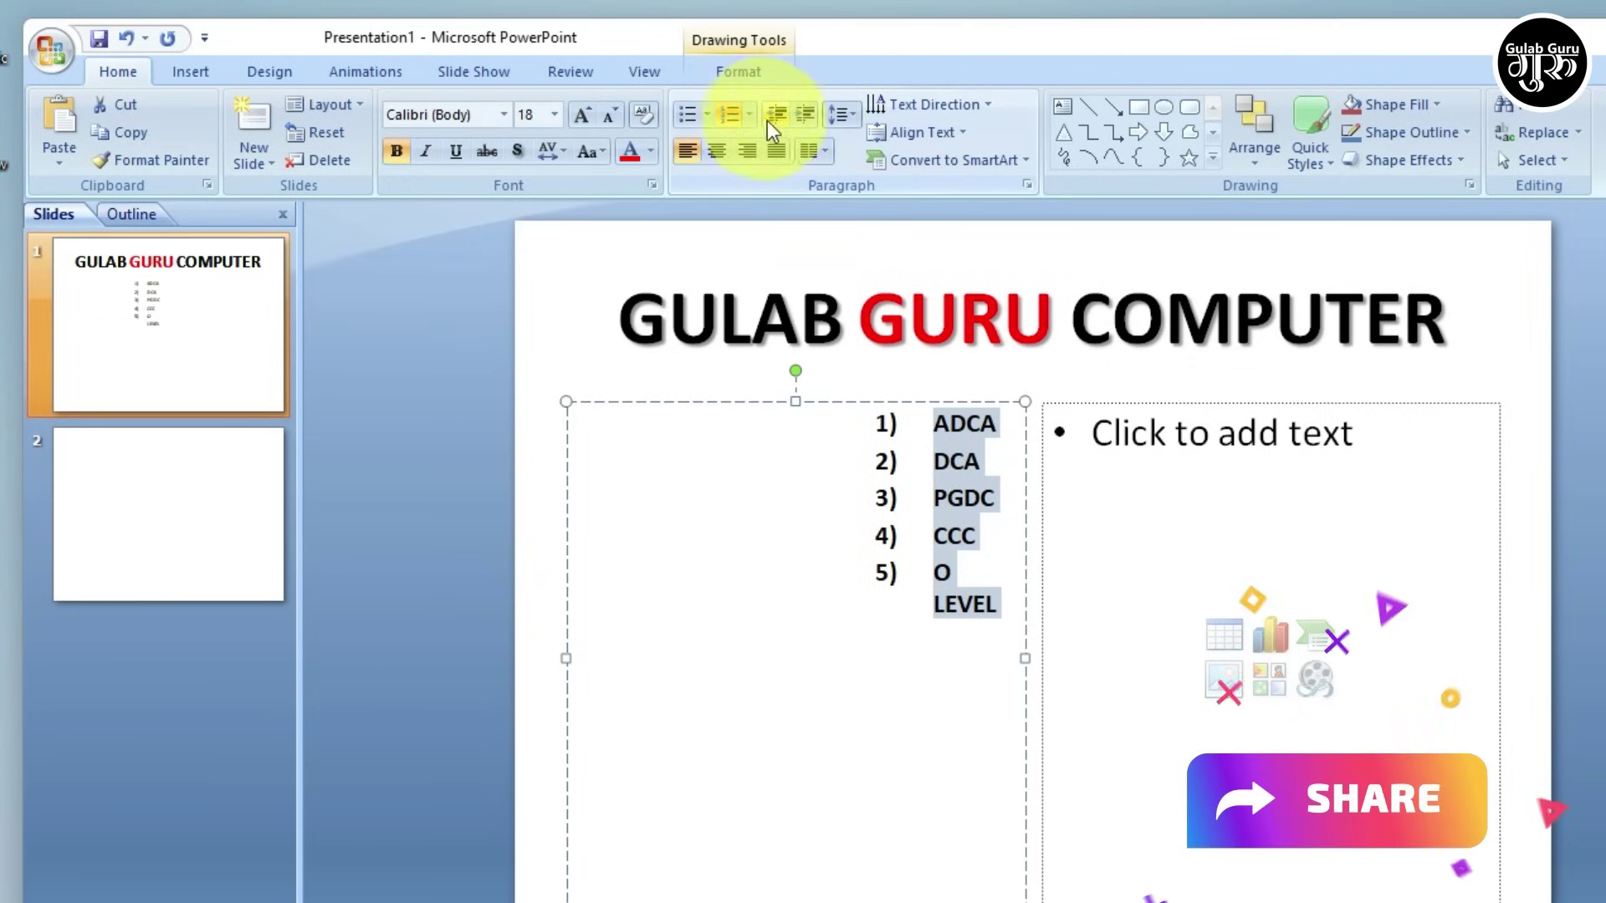
left_click(771, 113)
left_click(770, 113)
left_click(770, 113)
left_click(770, 113)
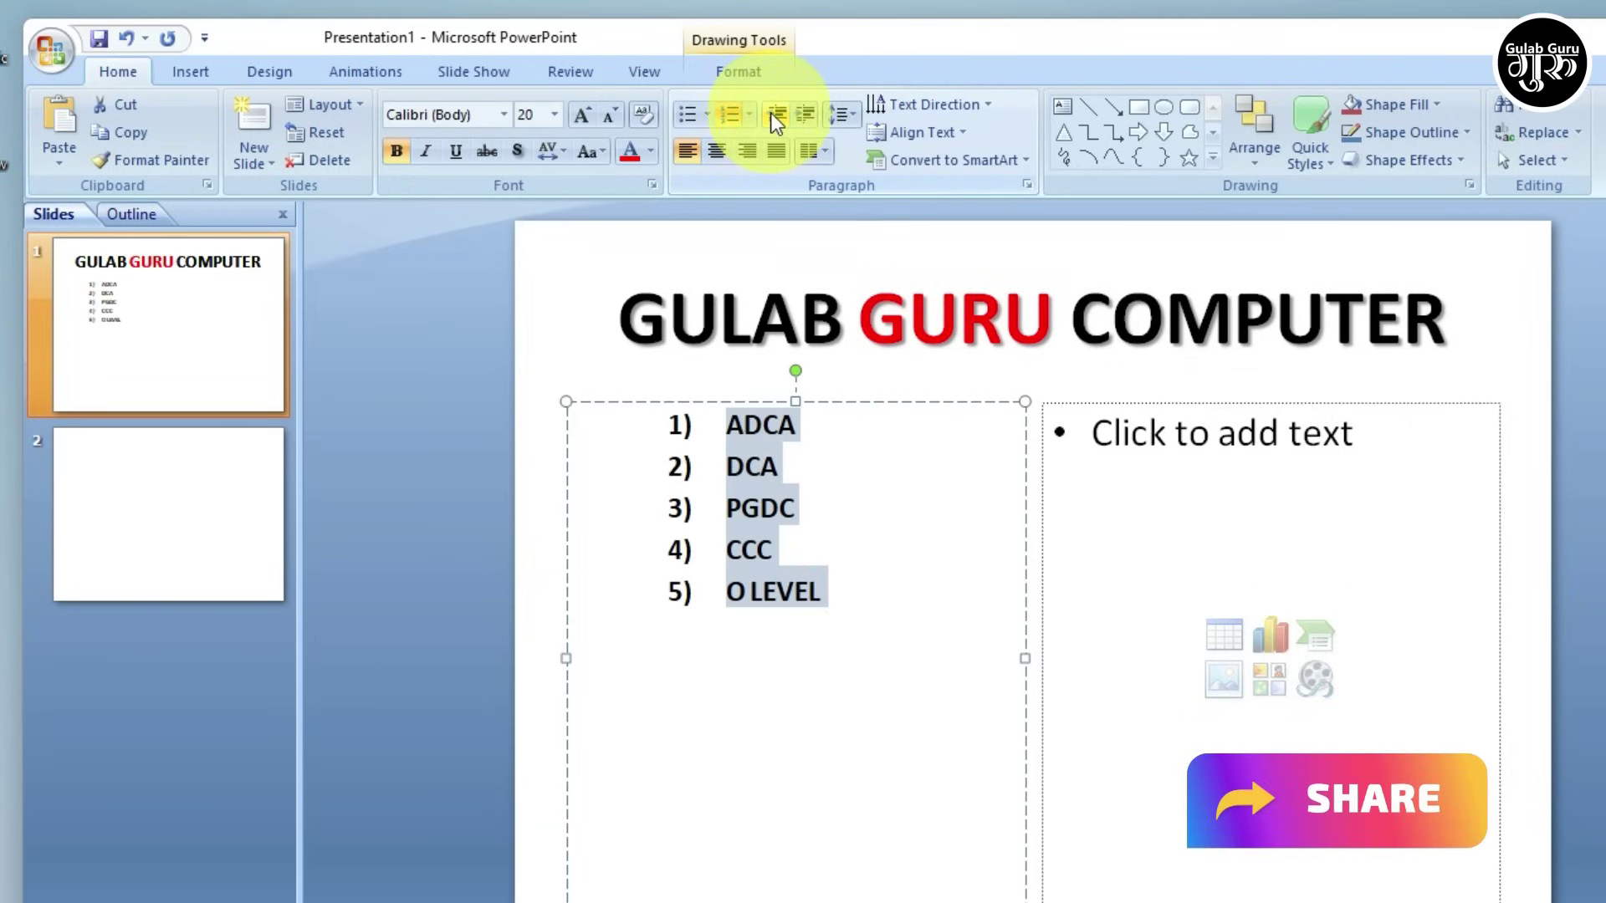
left_click(770, 113)
left_click(770, 113)
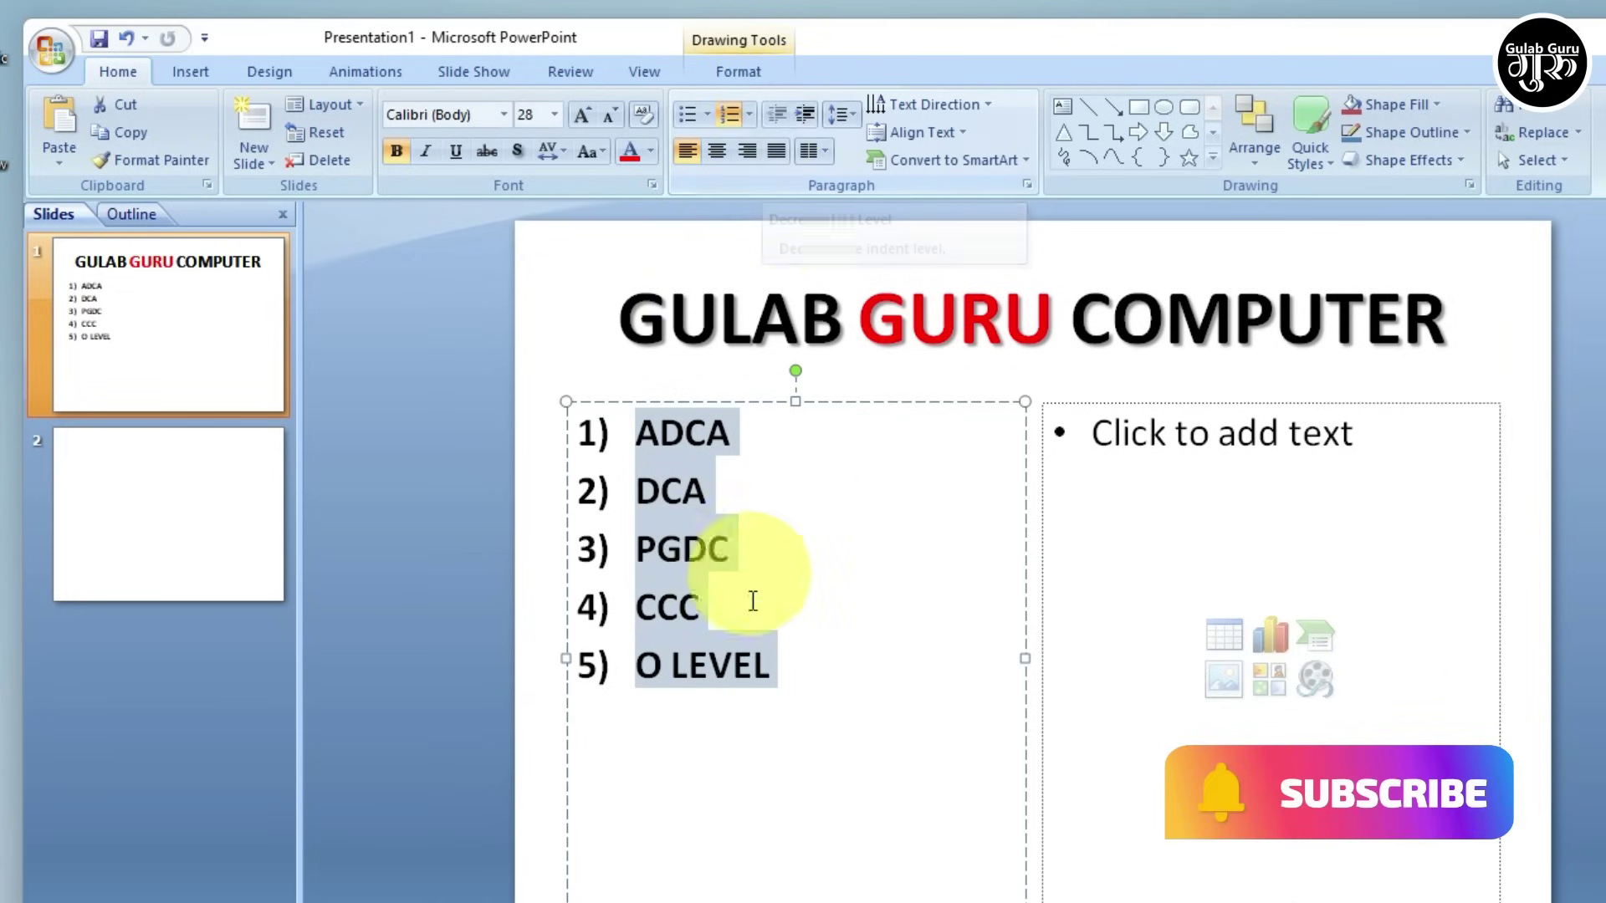
left_click(784, 644)
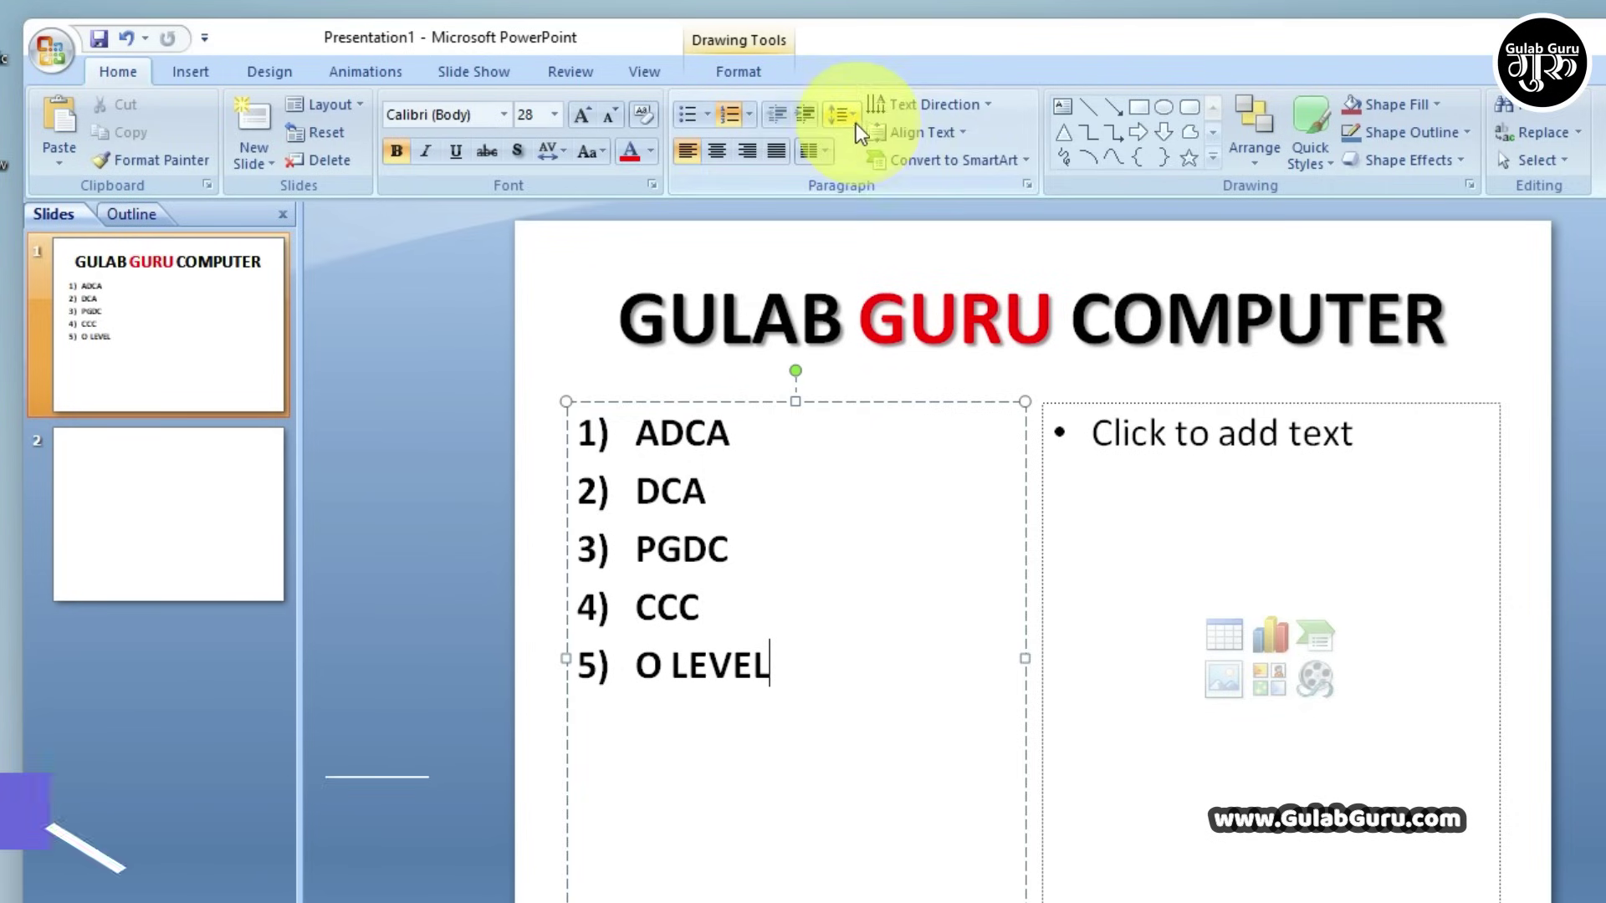
Set the course list's line spacing to 1.0 after trying 1.5 and 2.0
left_click_drag(771, 667, 637, 431)
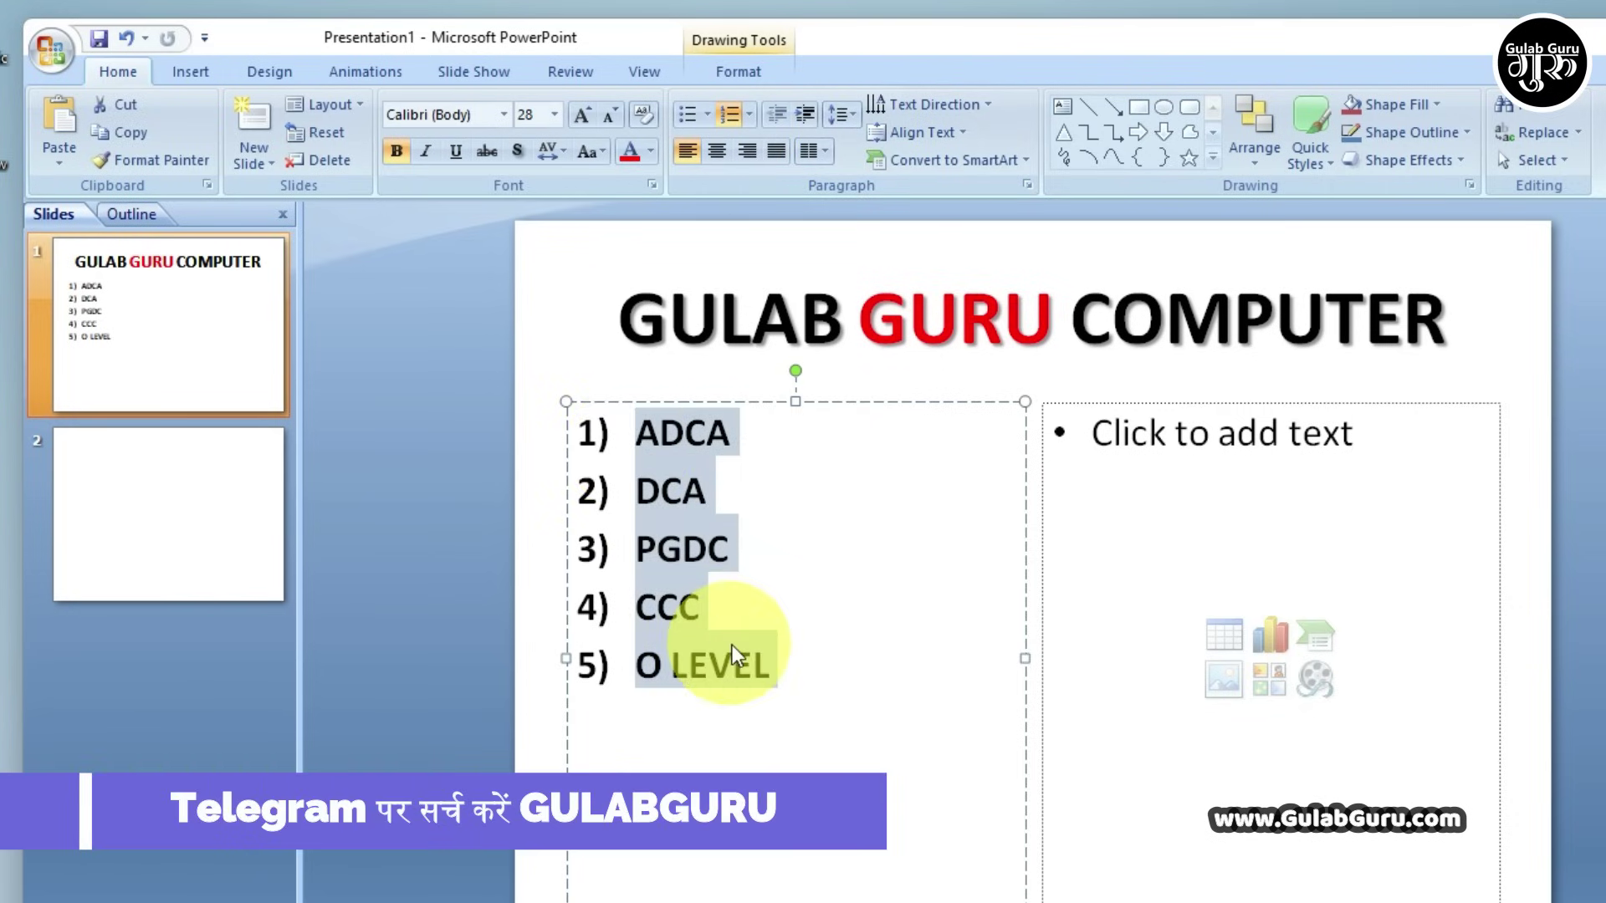
left_click(858, 115)
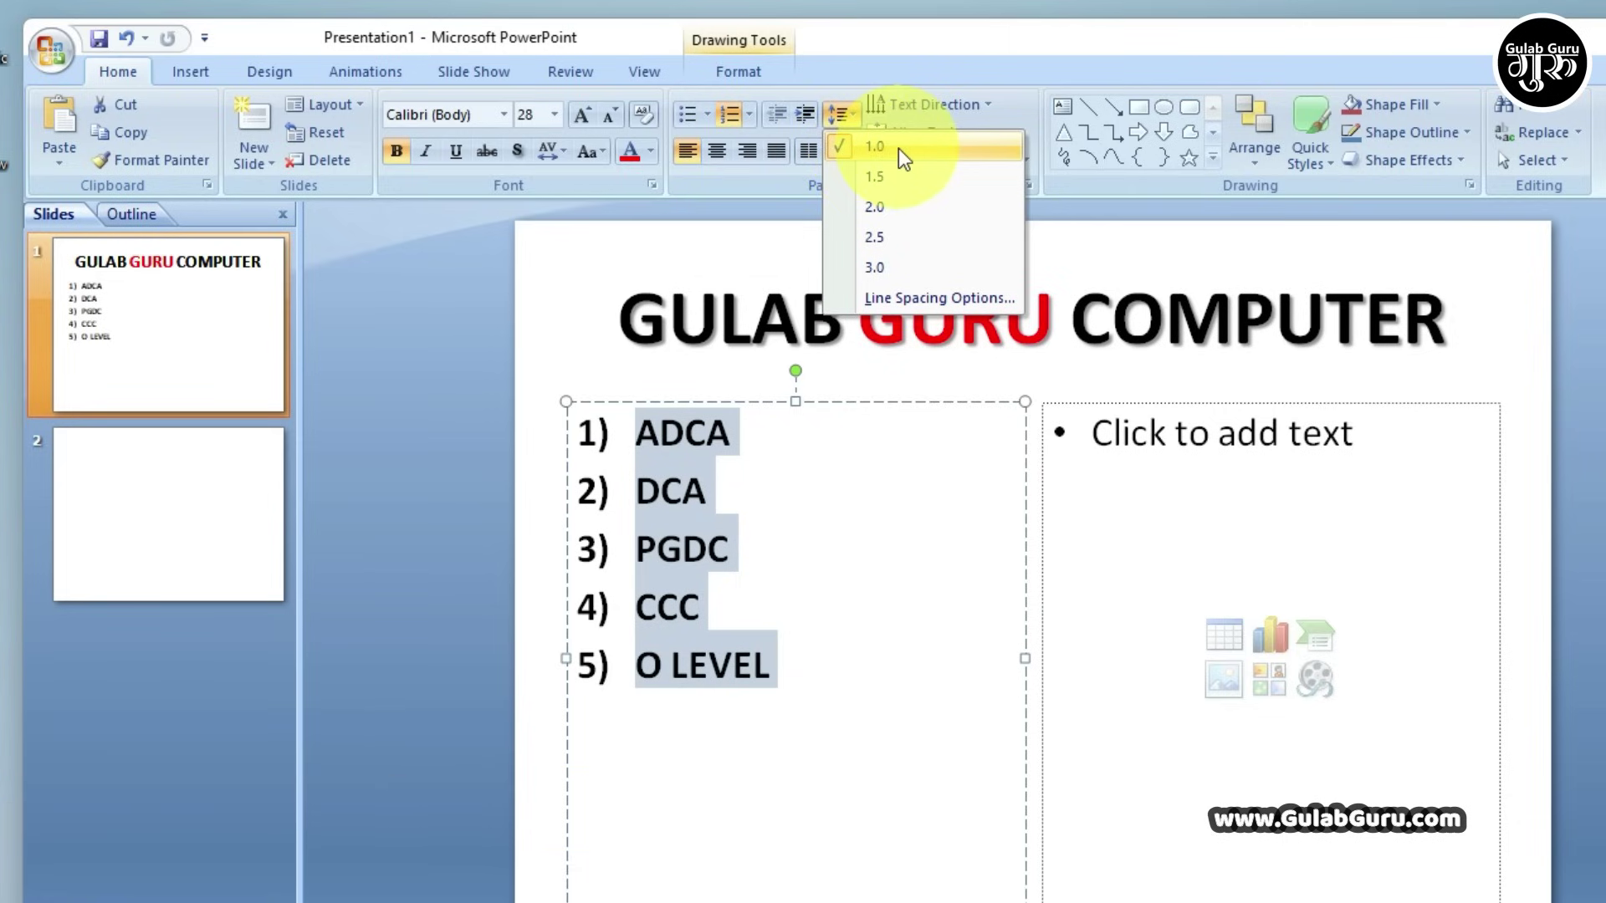
left_click(879, 178)
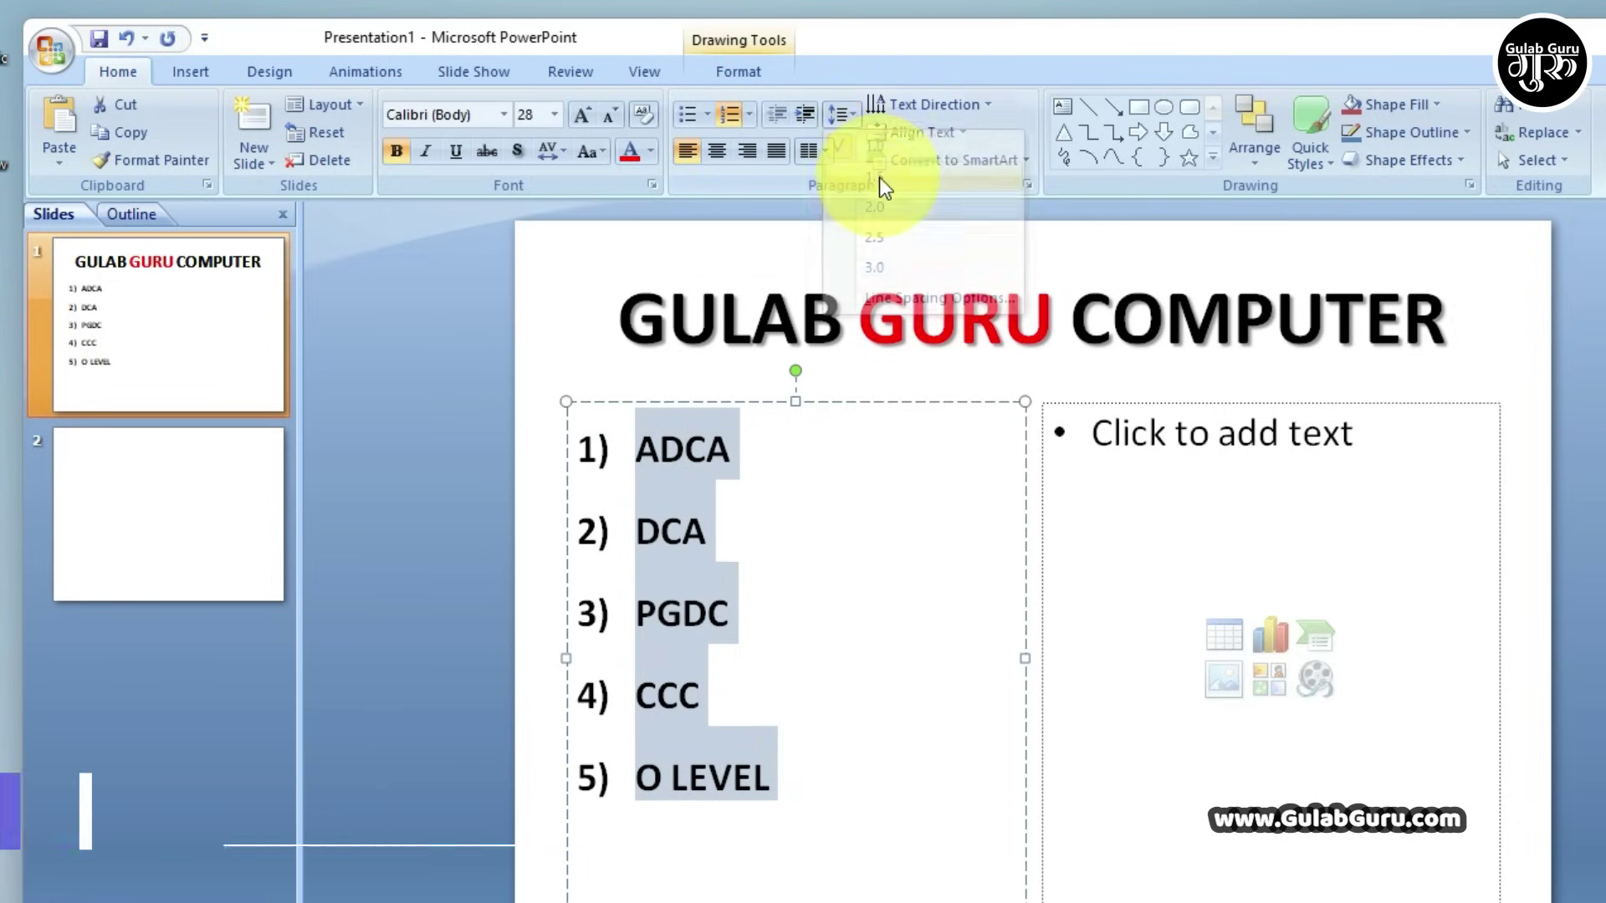
left_click(853, 116)
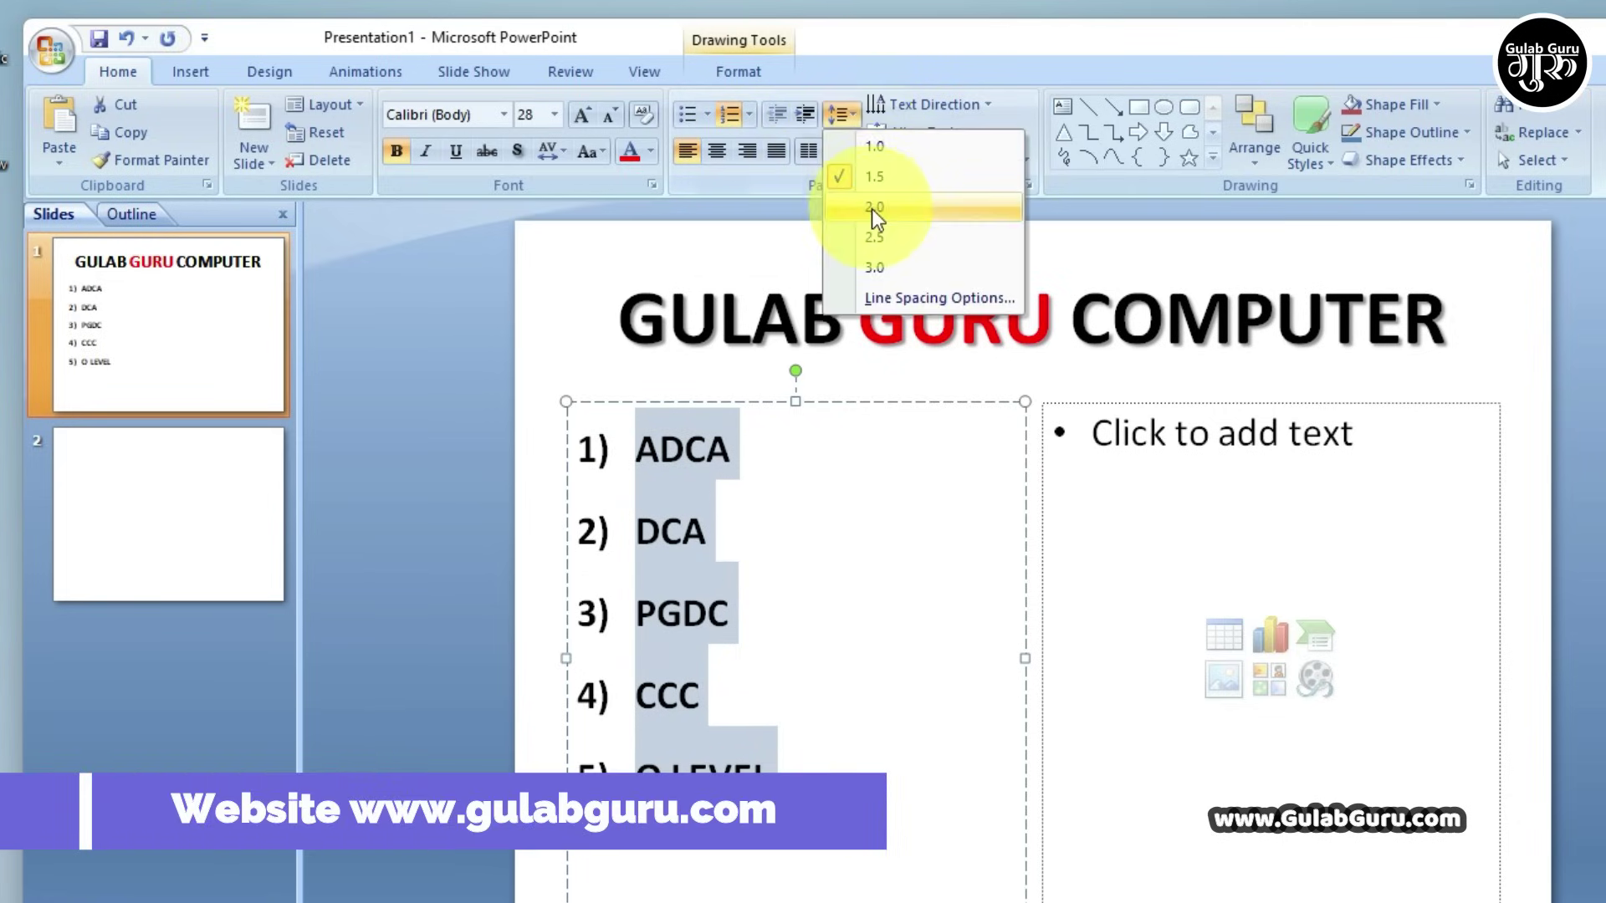
left_click(873, 207)
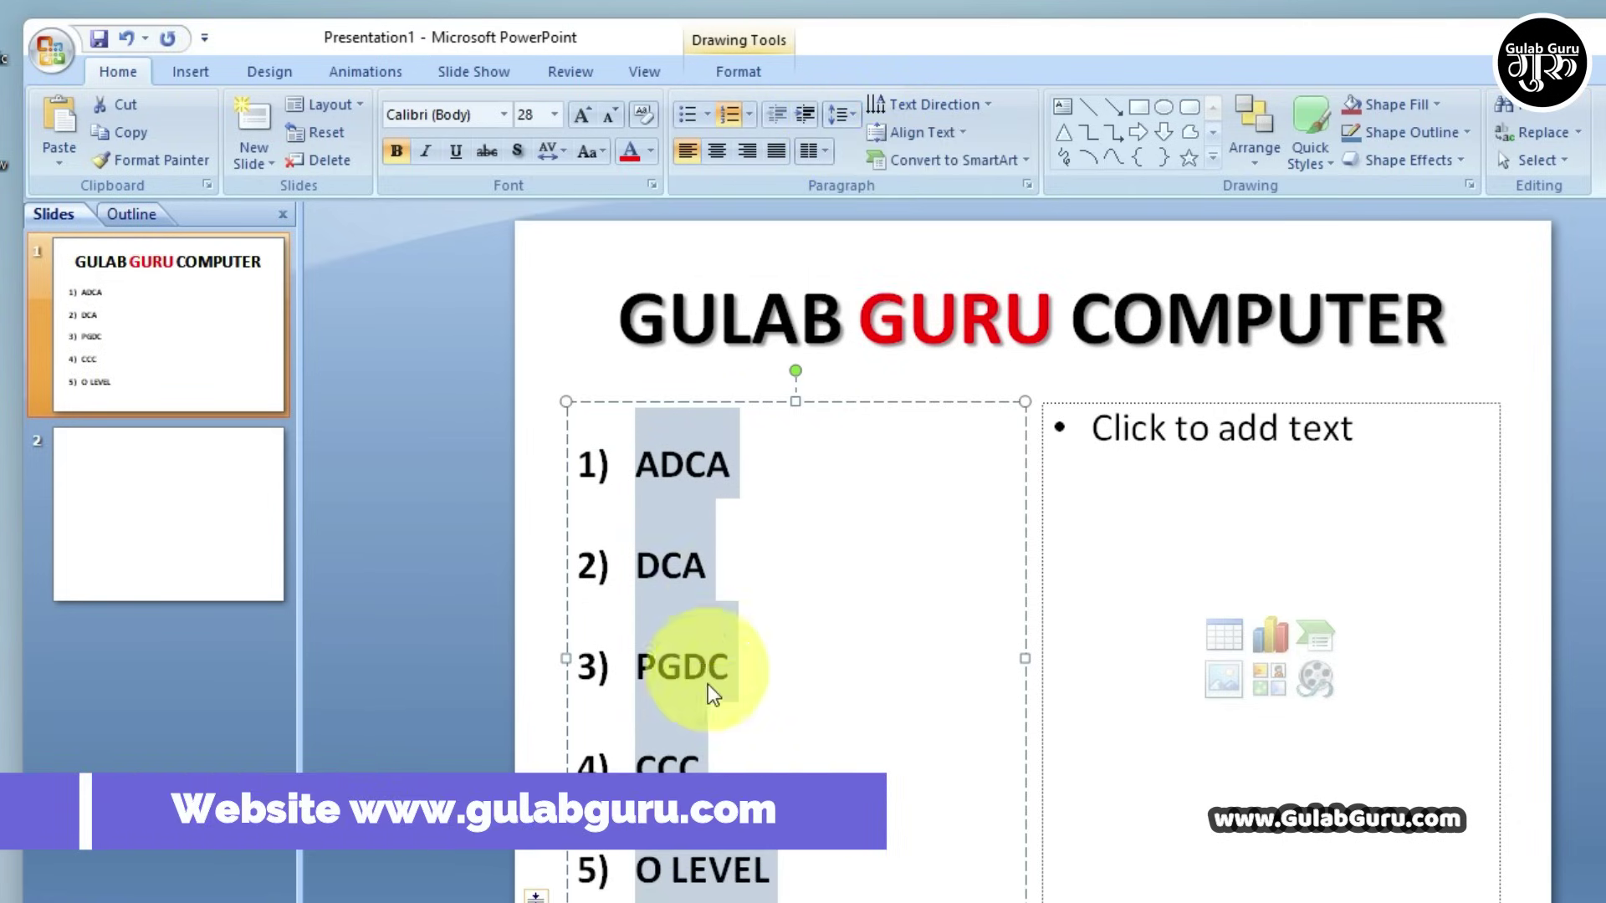
left_click(851, 114)
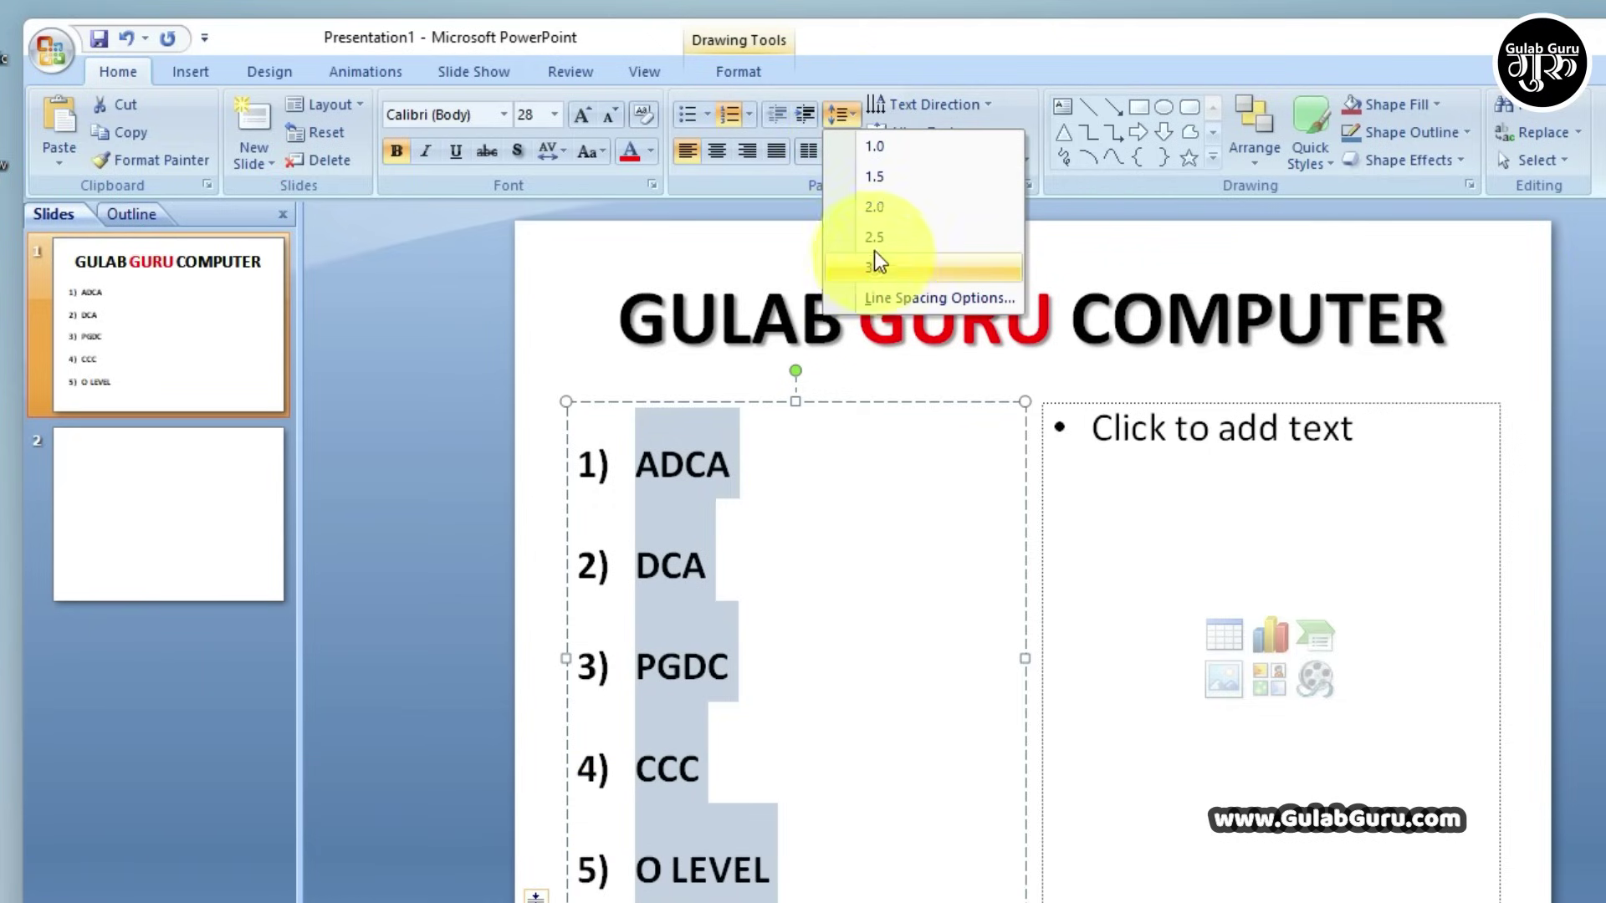
left_click(877, 148)
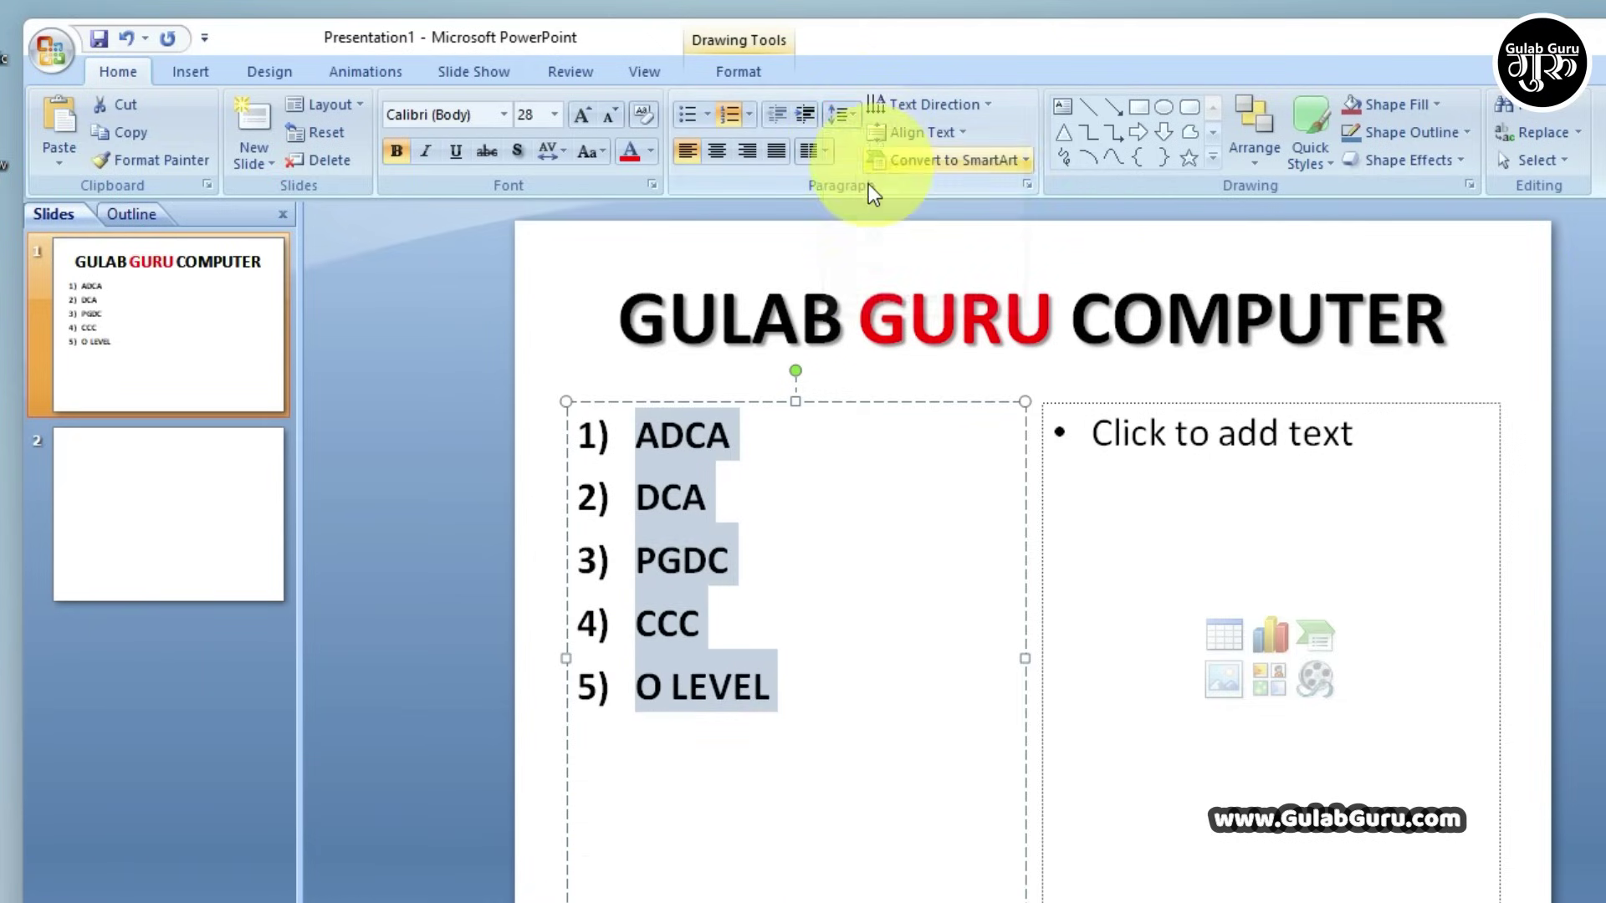
left_click(725, 560)
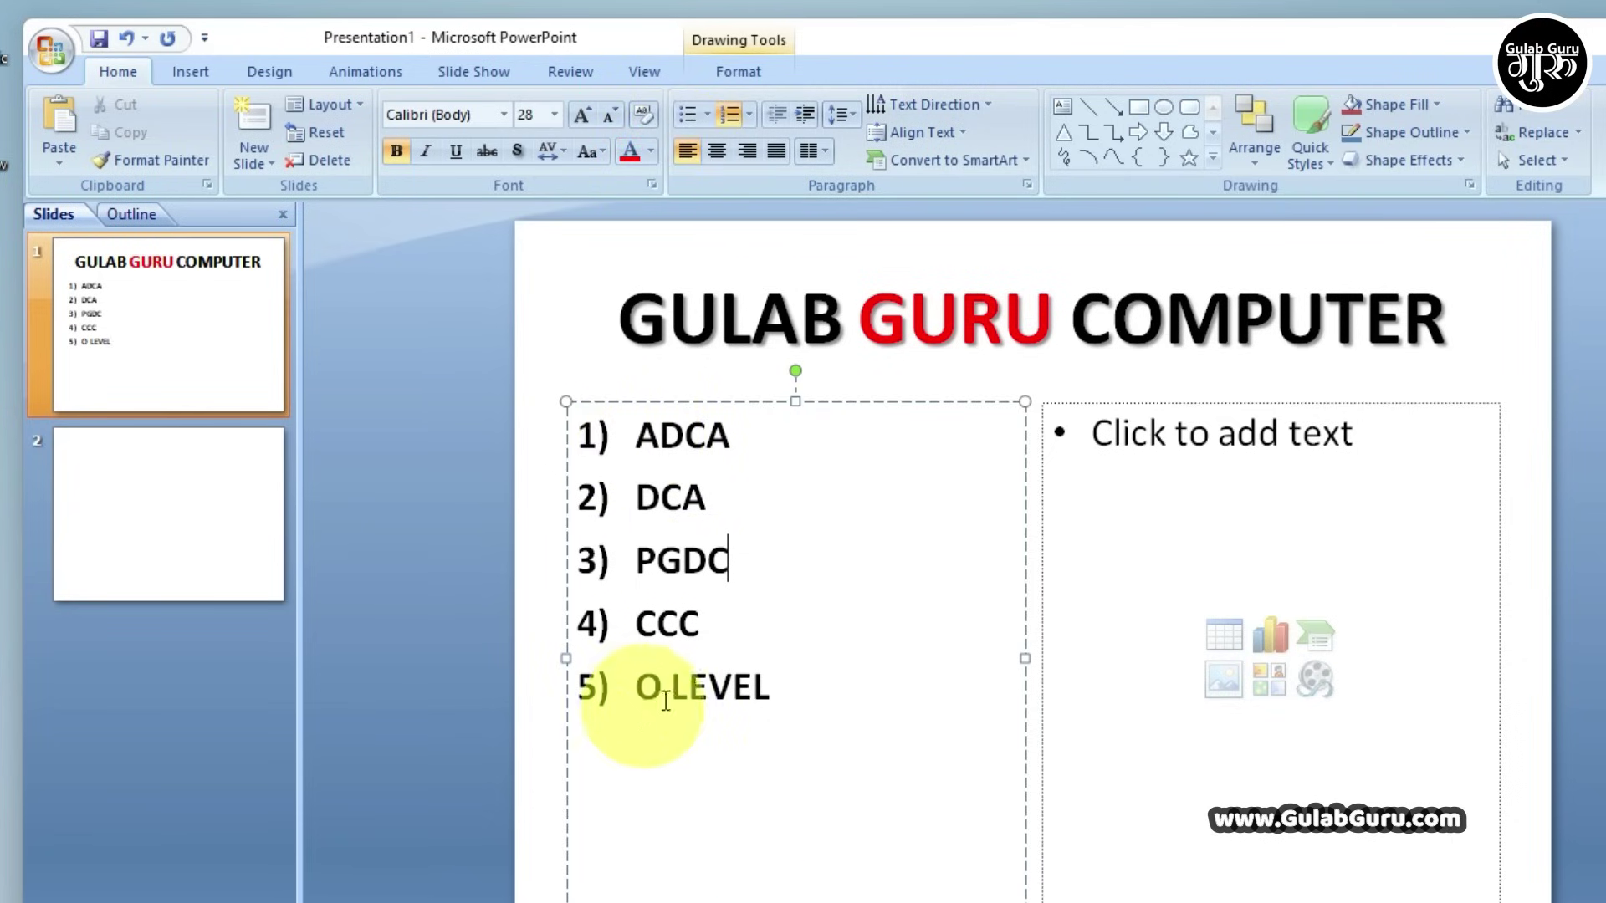
Type an 'adc' bullet in the right placeholder and centre it after trying right and left alignment
left_click(1119, 433)
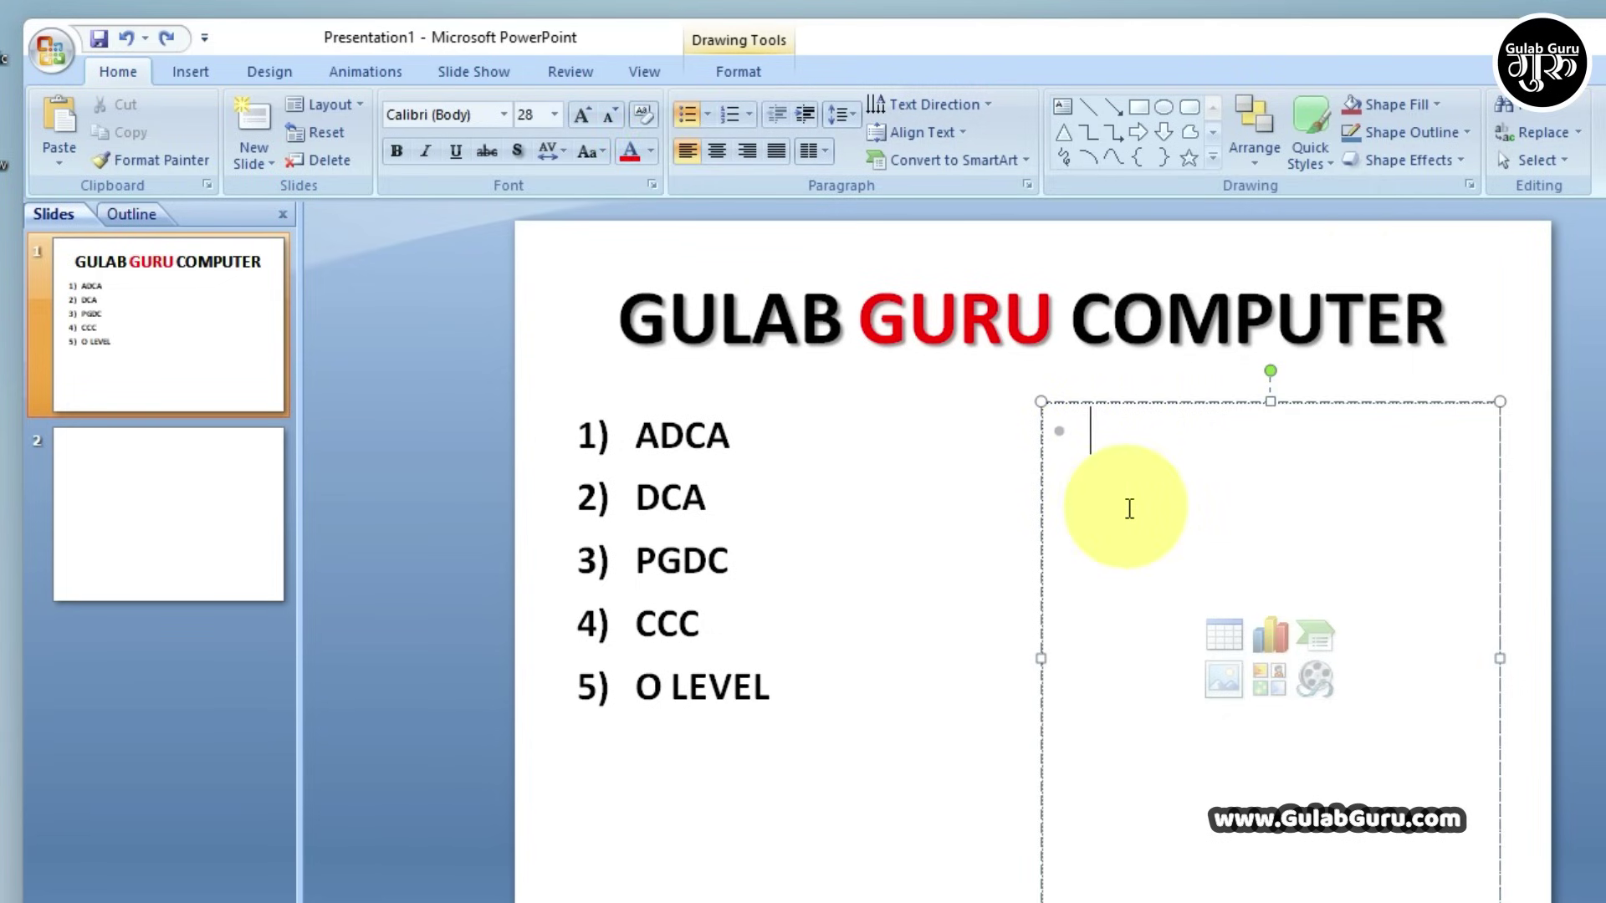
type("dca")
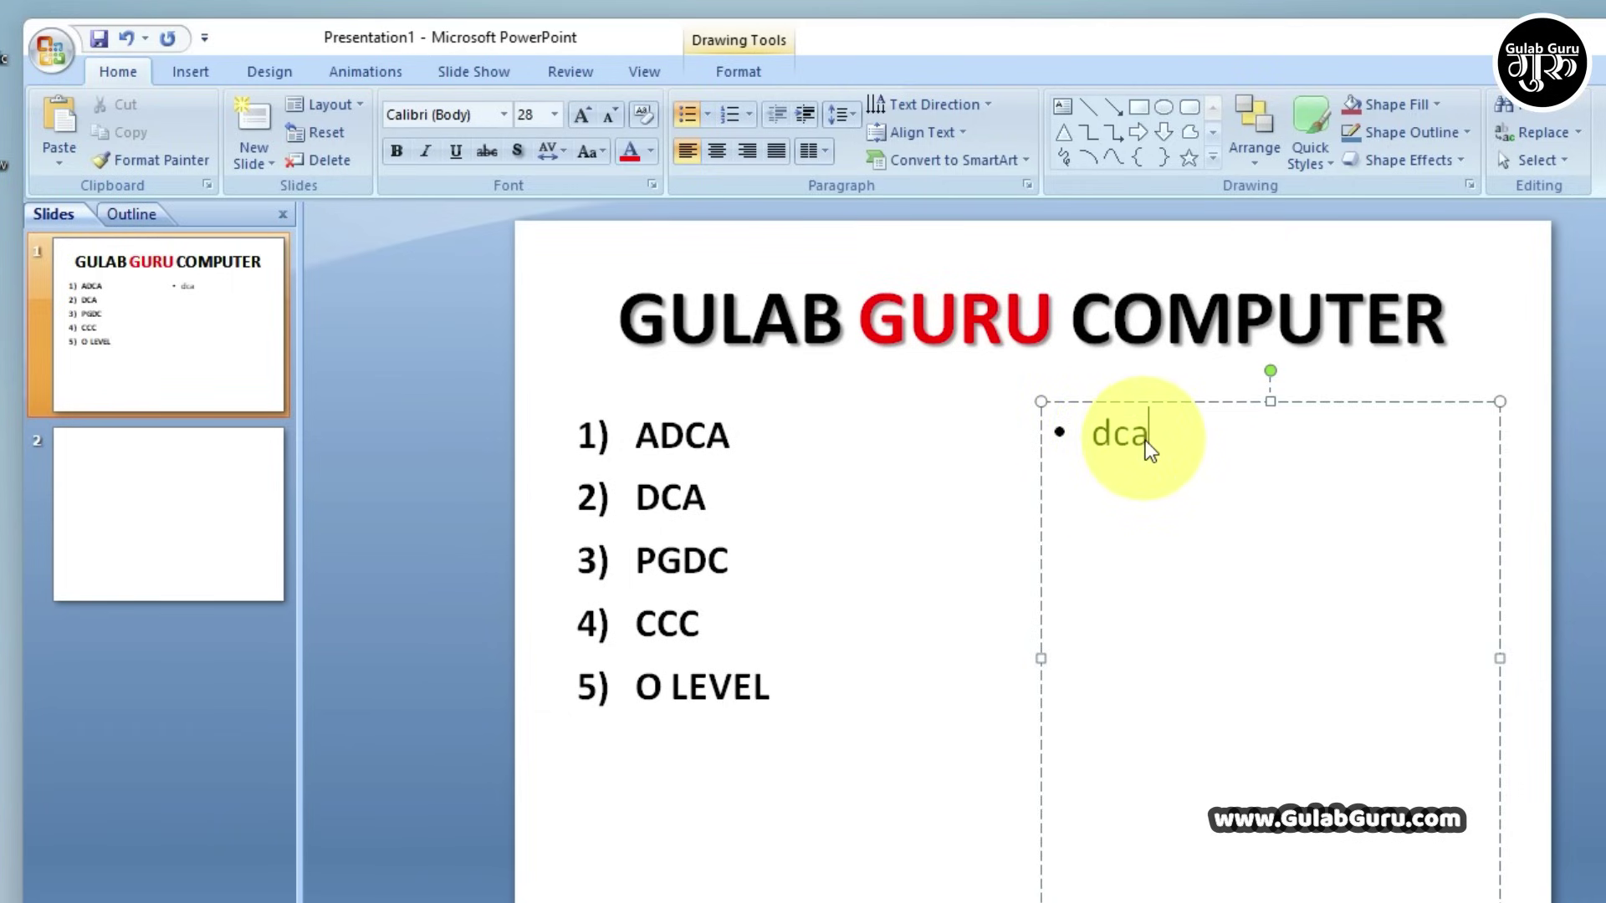
key("BackSpace")
key("BackSpace")
key("BackSpace")
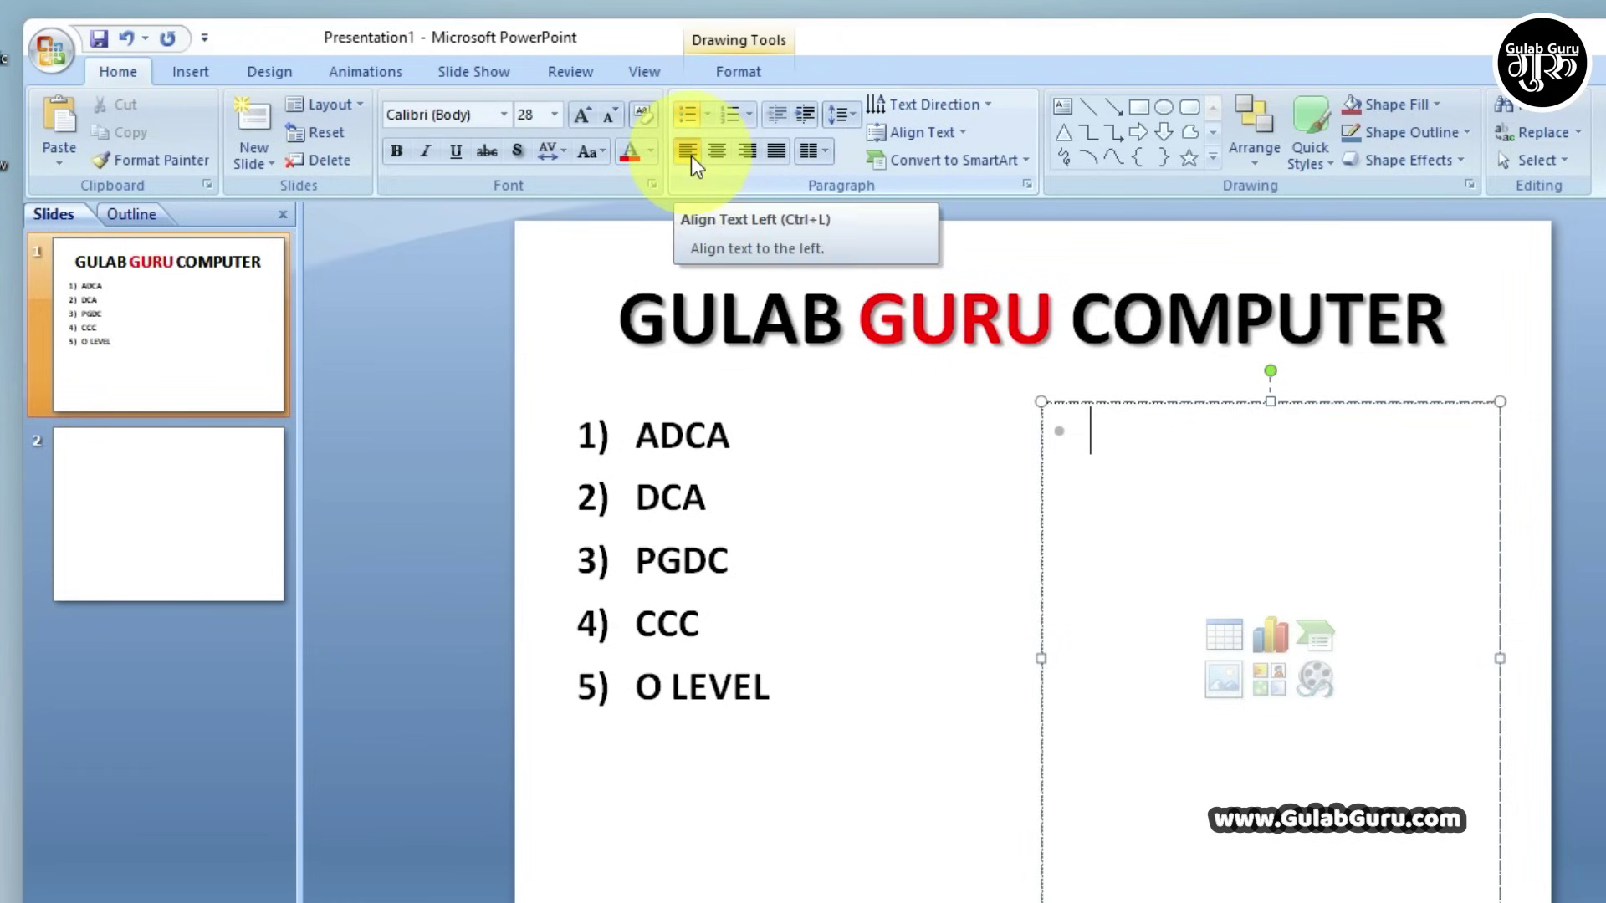
left_click(749, 152)
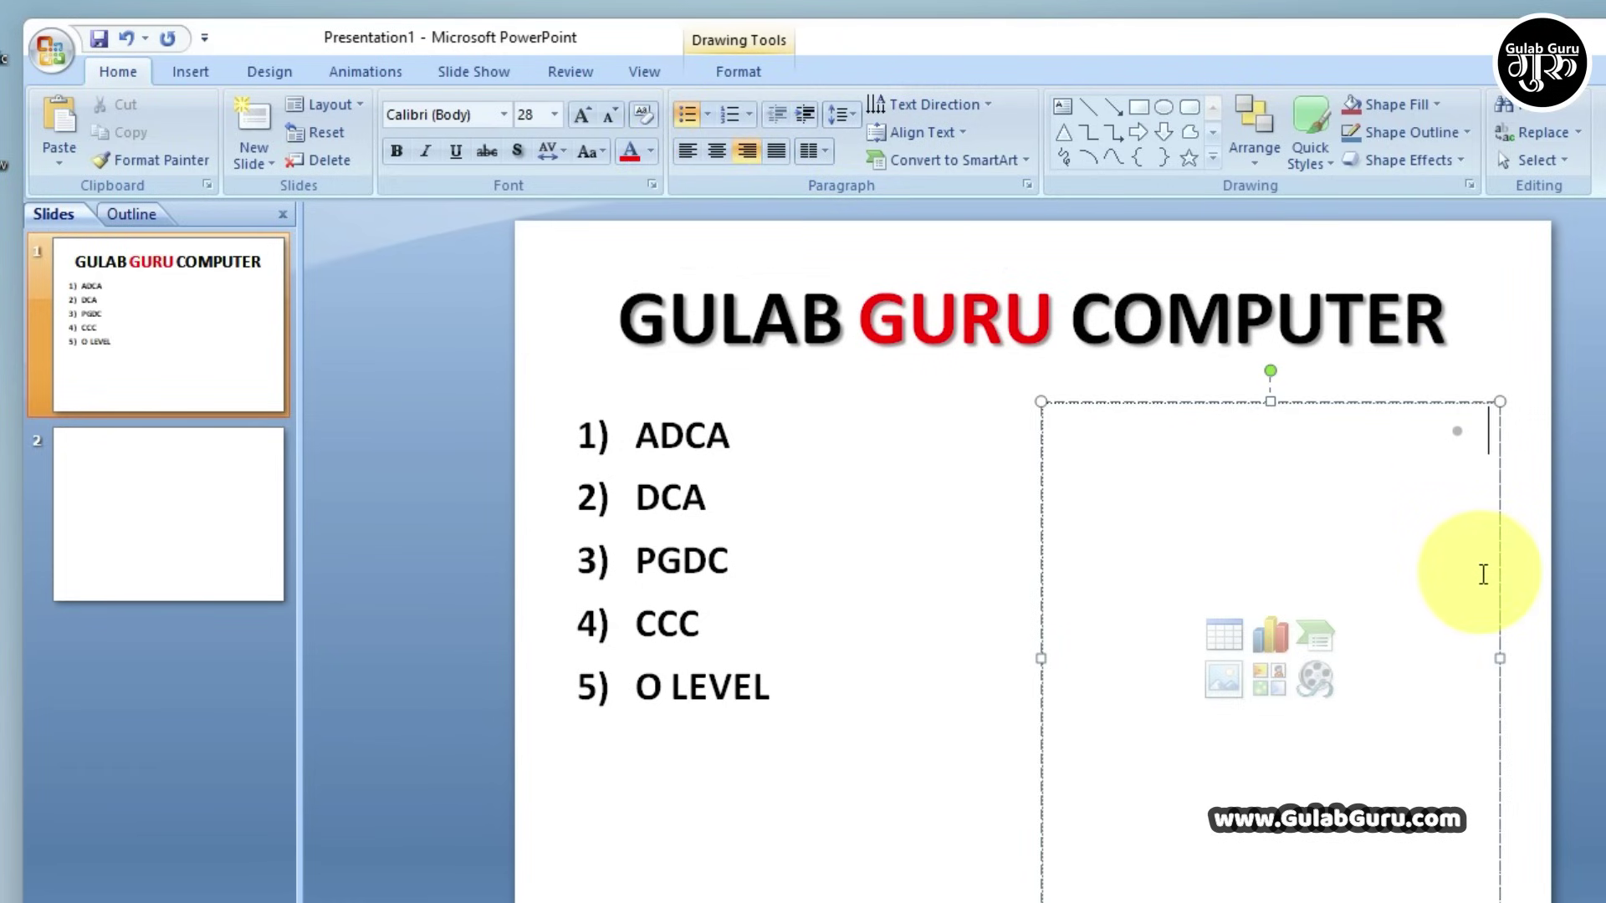
type("adc")
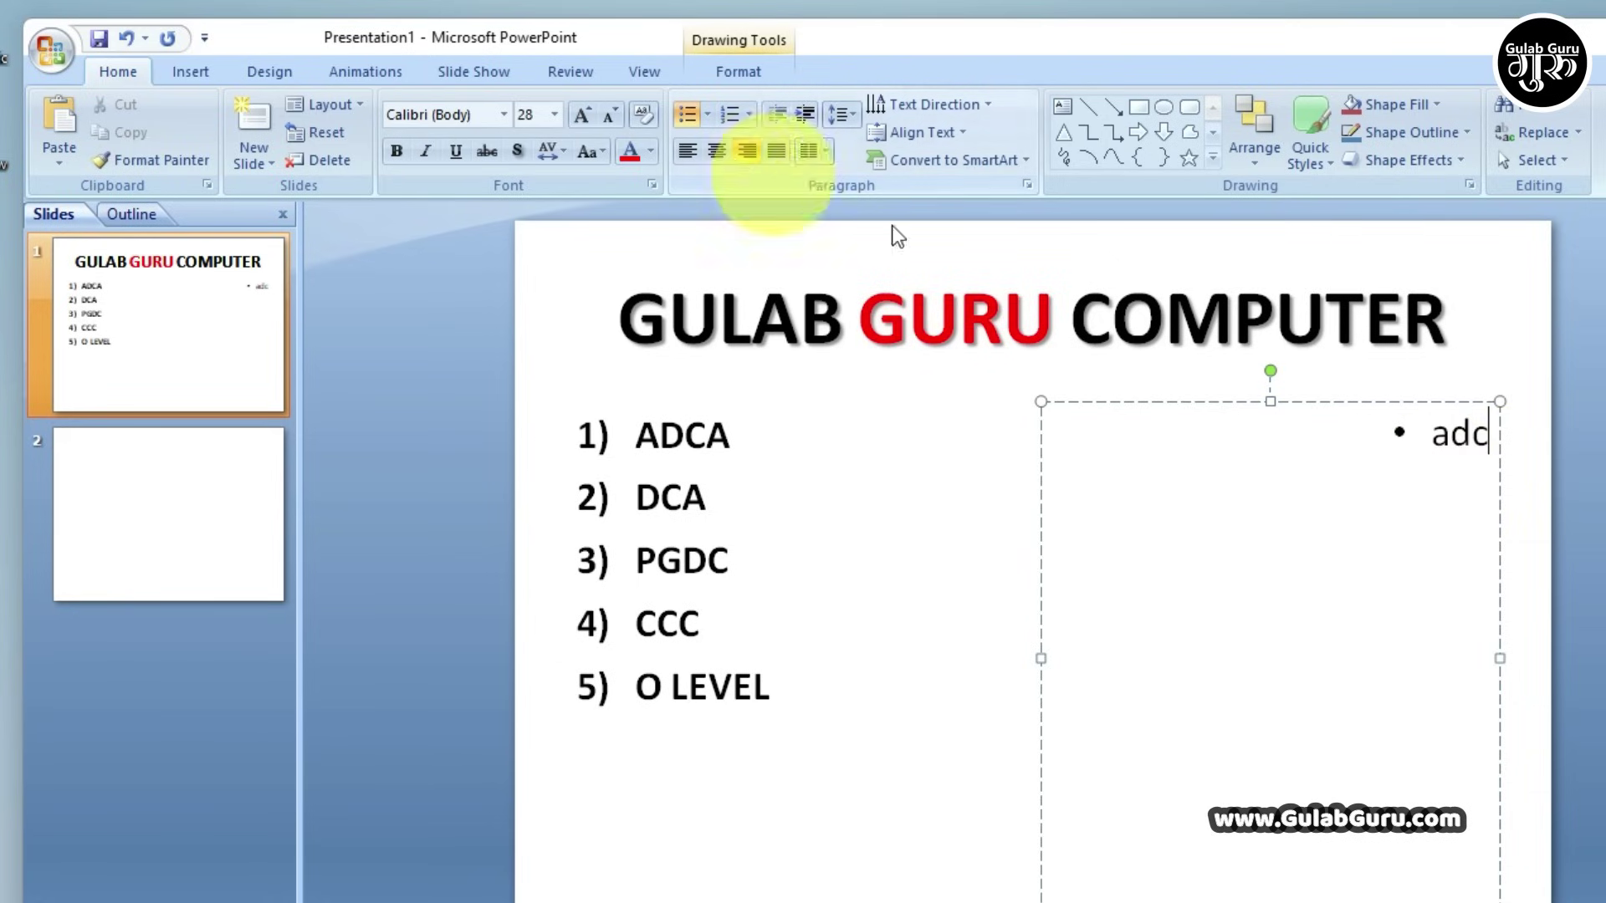
left_click(685, 150)
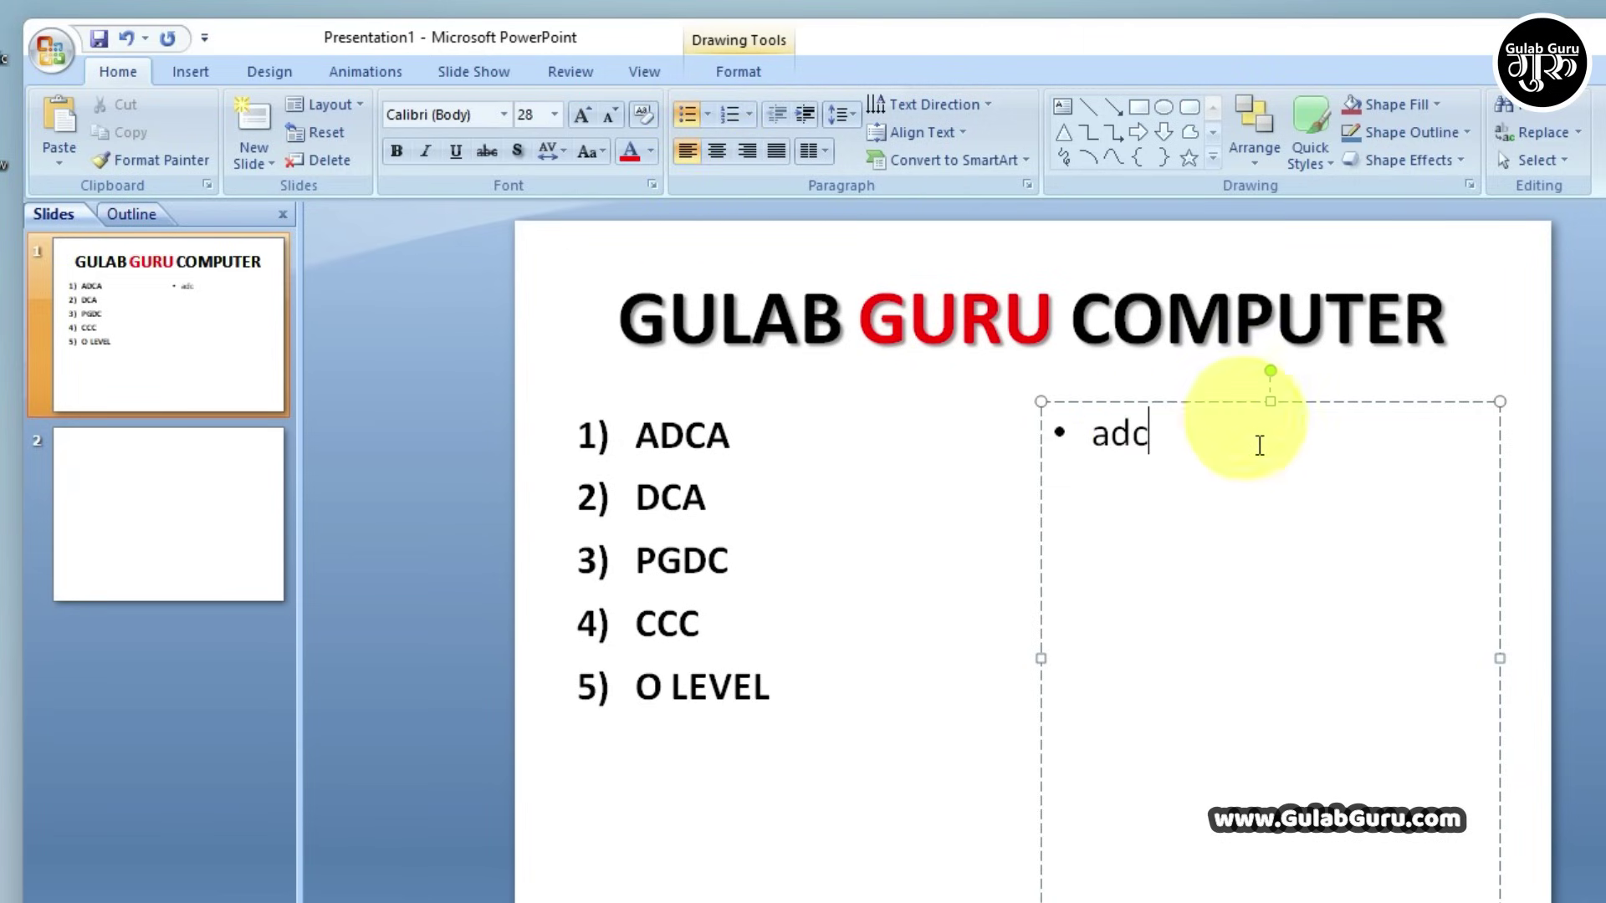
left_click(716, 151)
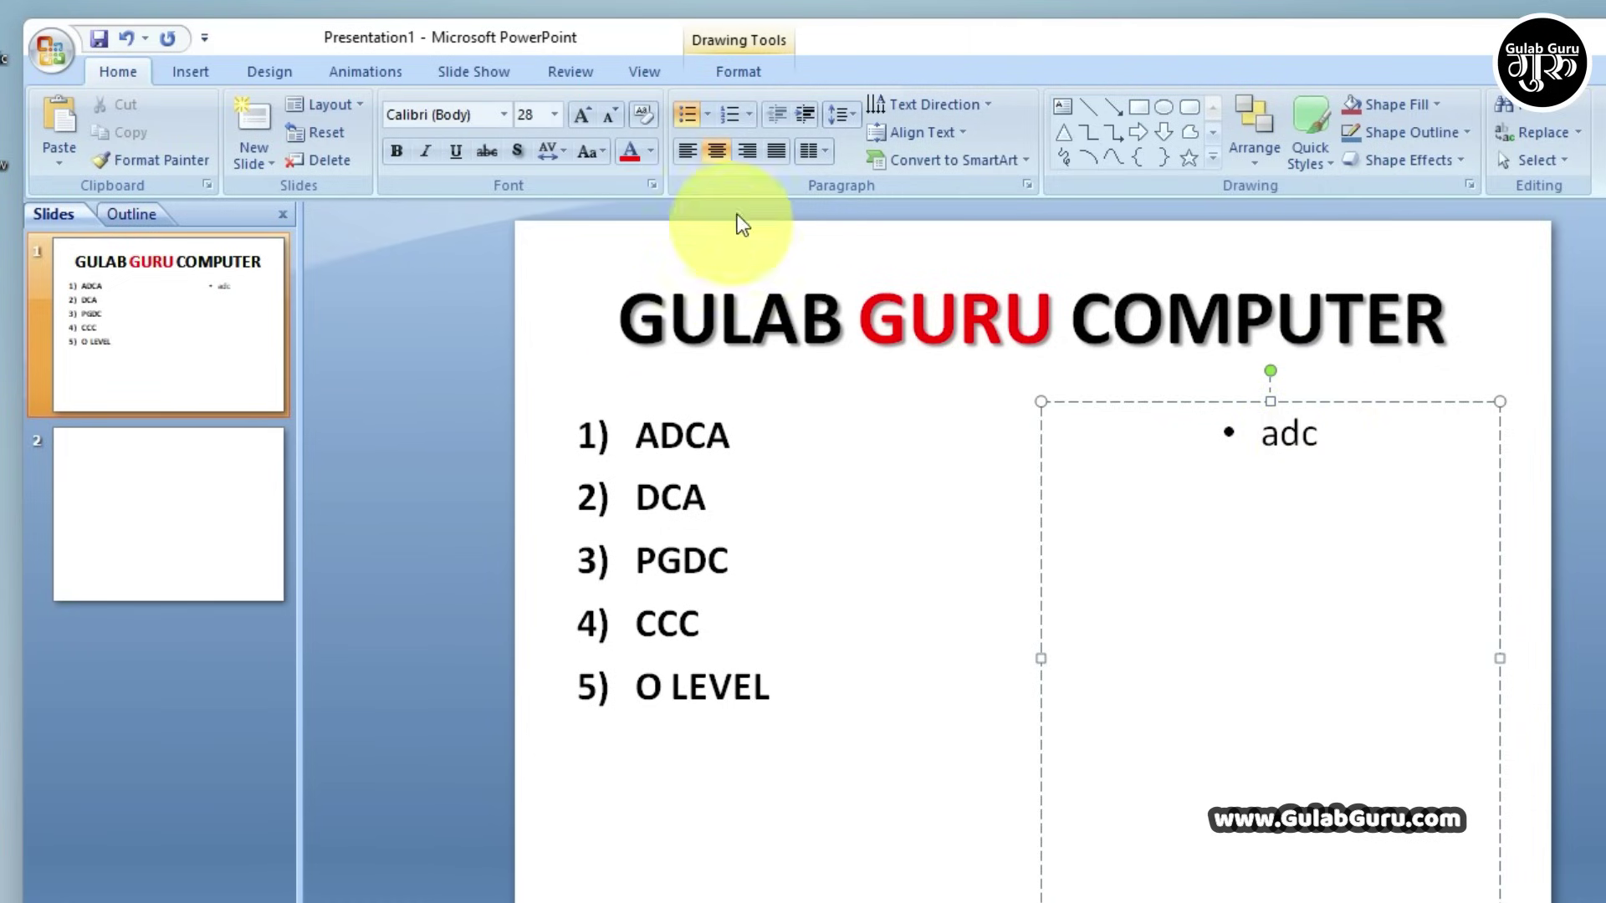
Left-align the numbered course list after briefly centring it
left_click_drag(778, 704, 590, 430)
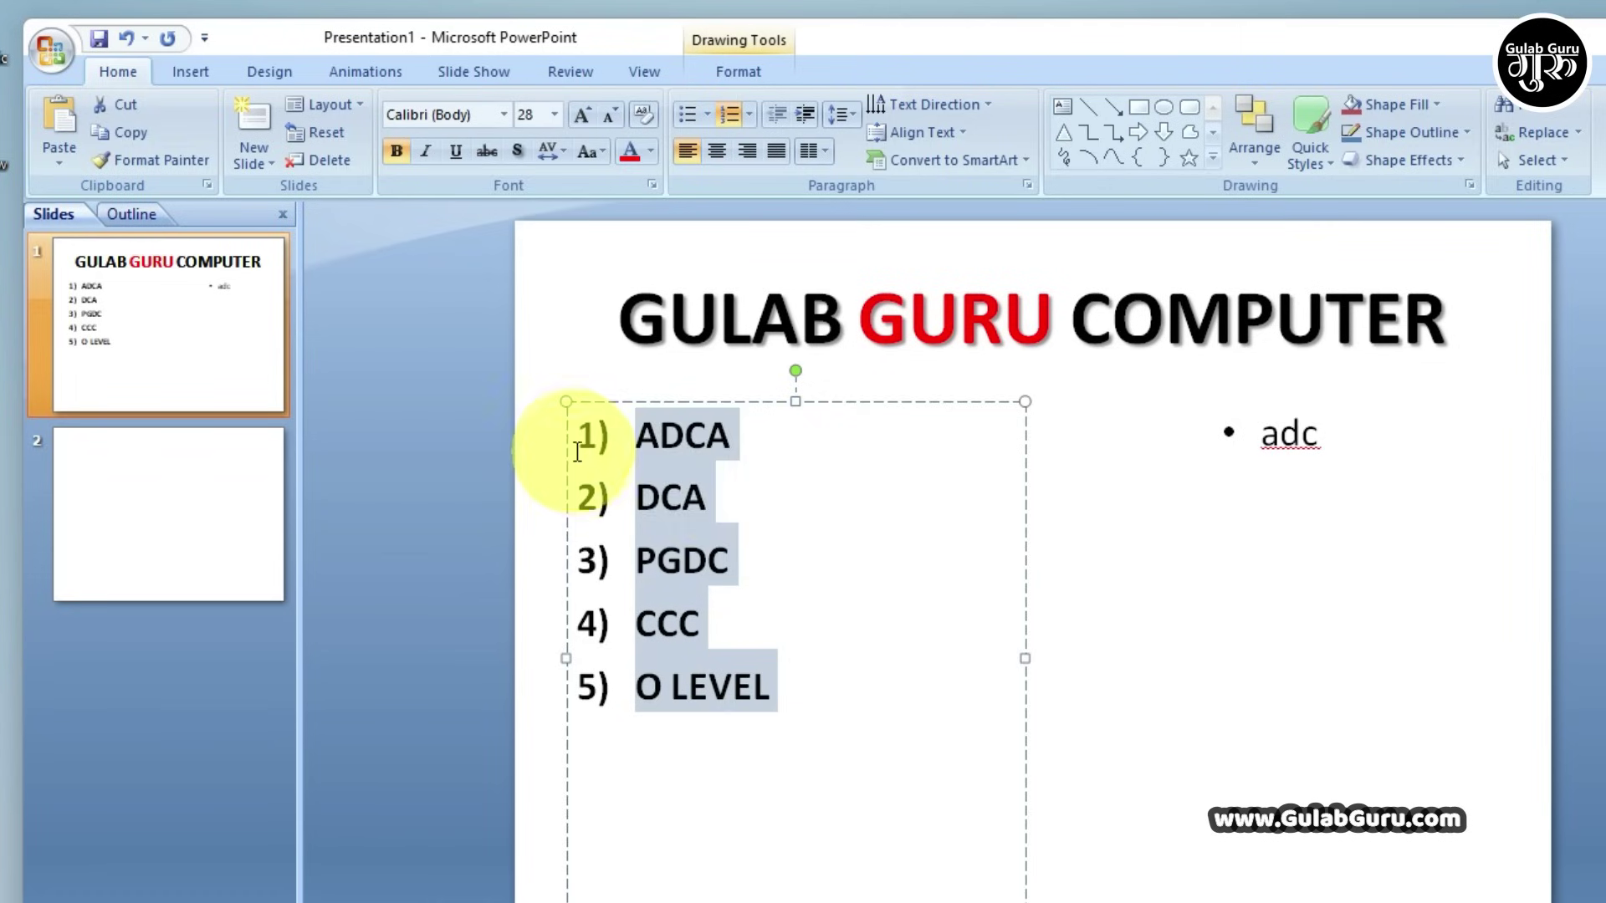
left_click(713, 151)
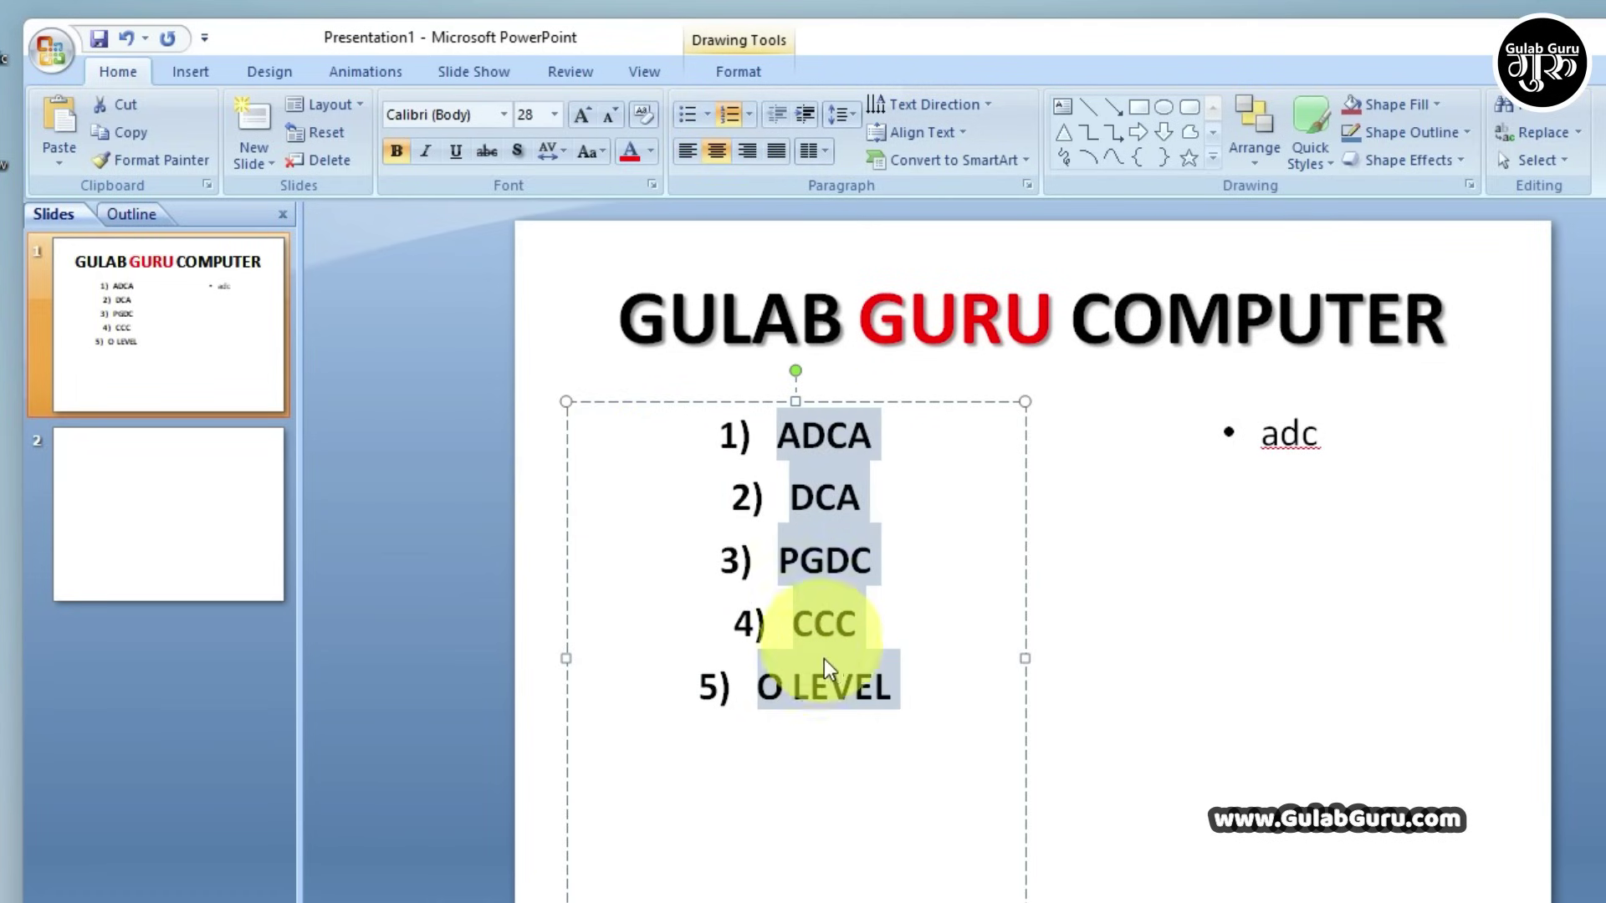
left_click(851, 639)
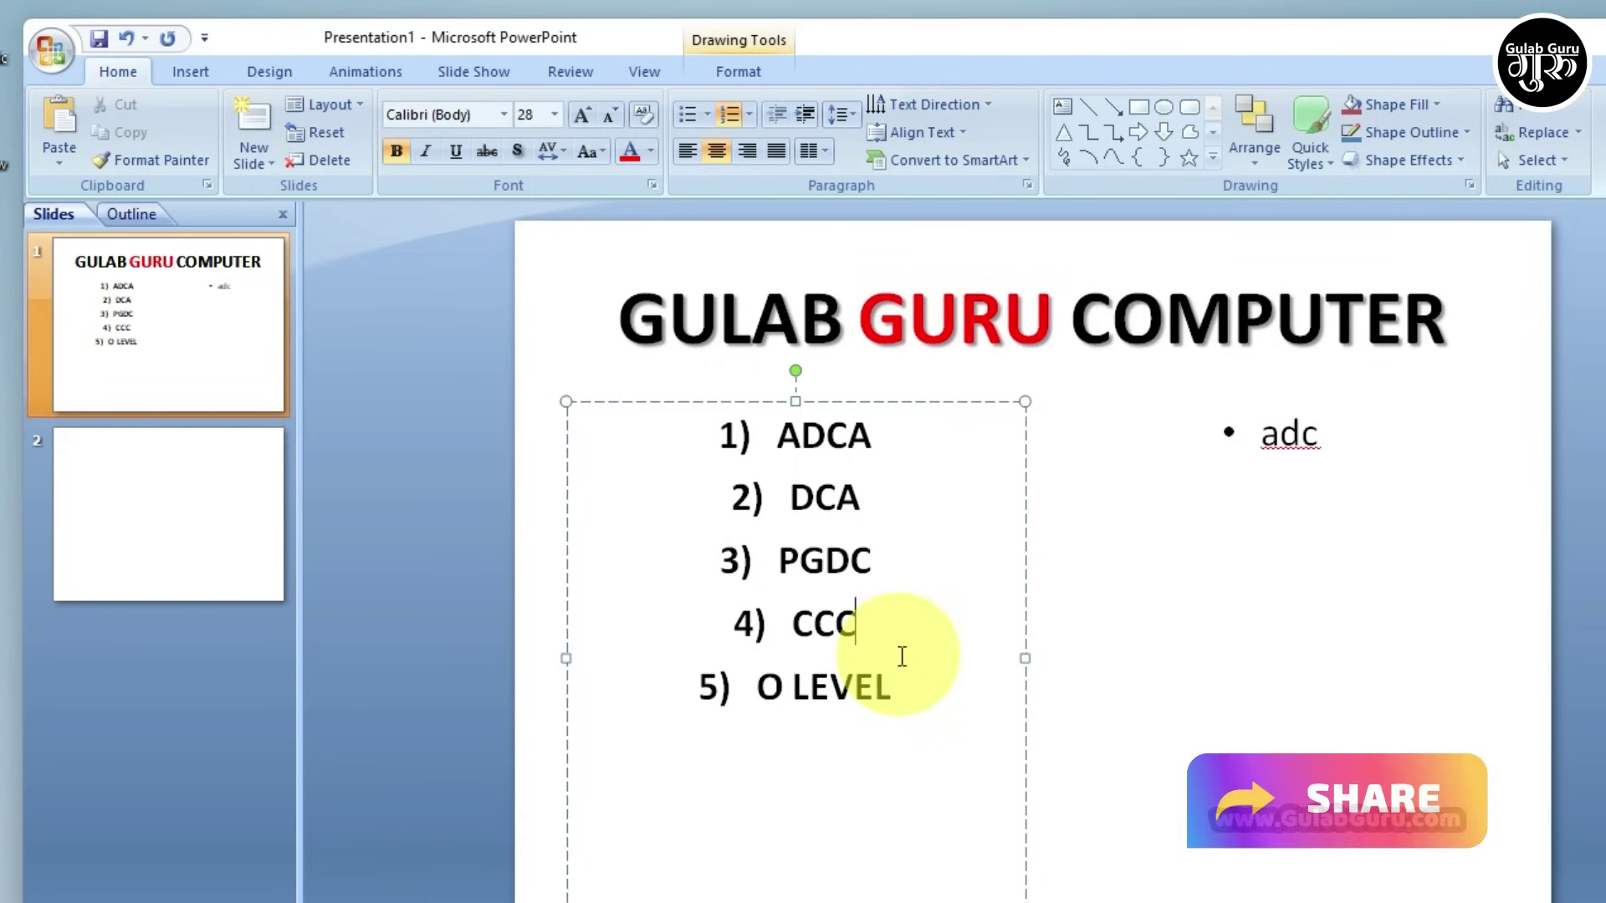
key("ctrl+a")
key("ctrl+l")
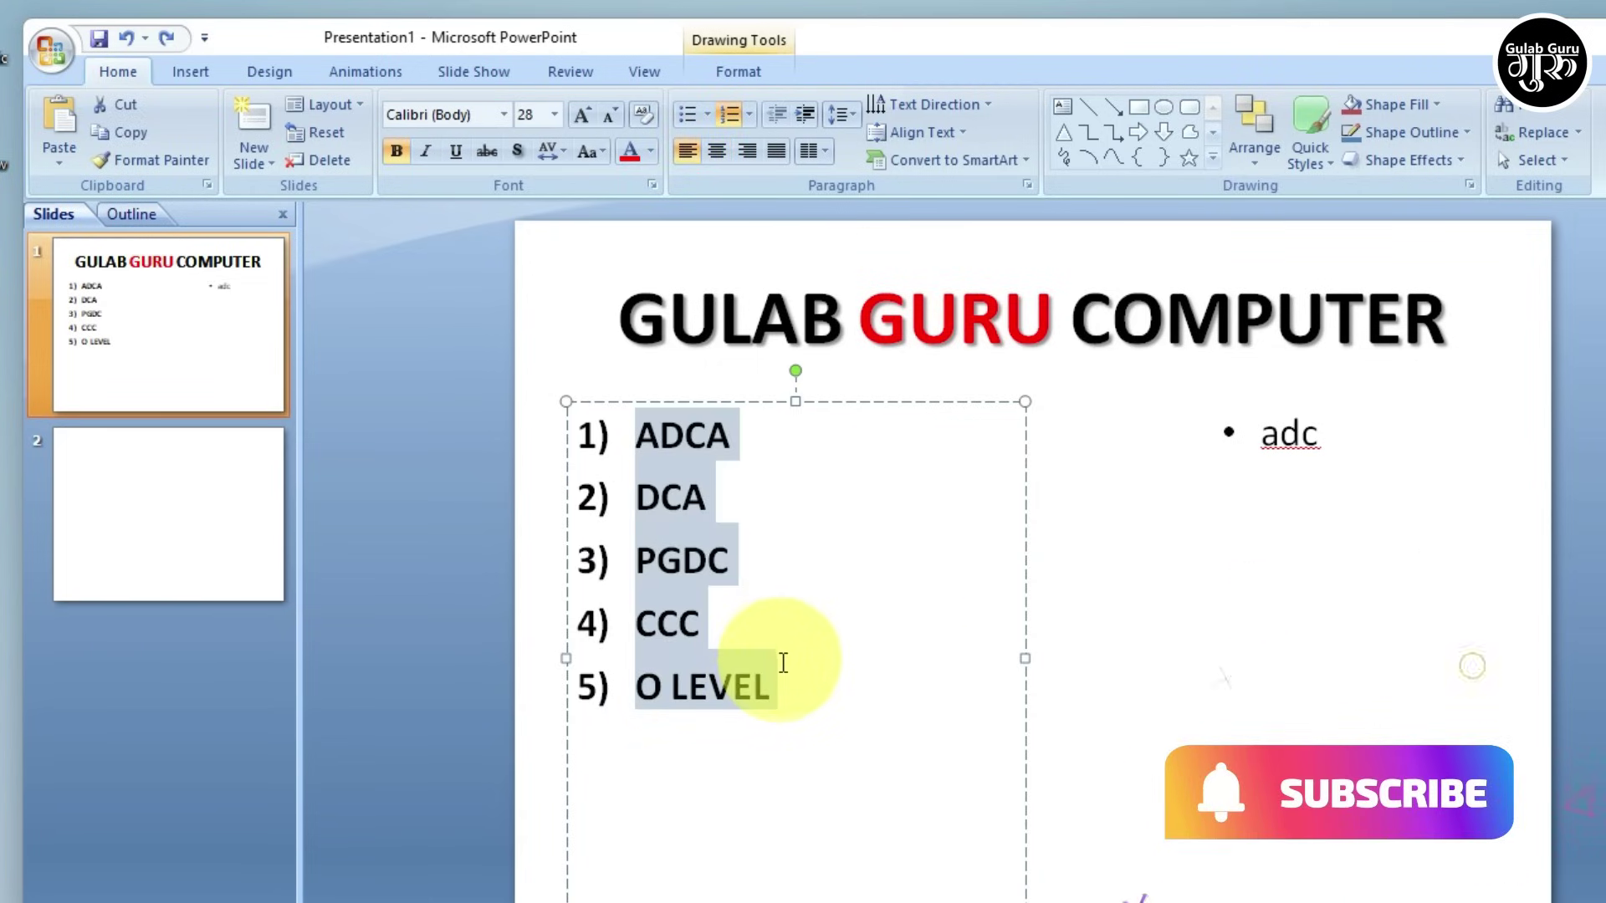
Indent the course list three levels and bring its text to 20 point
left_click(806, 114)
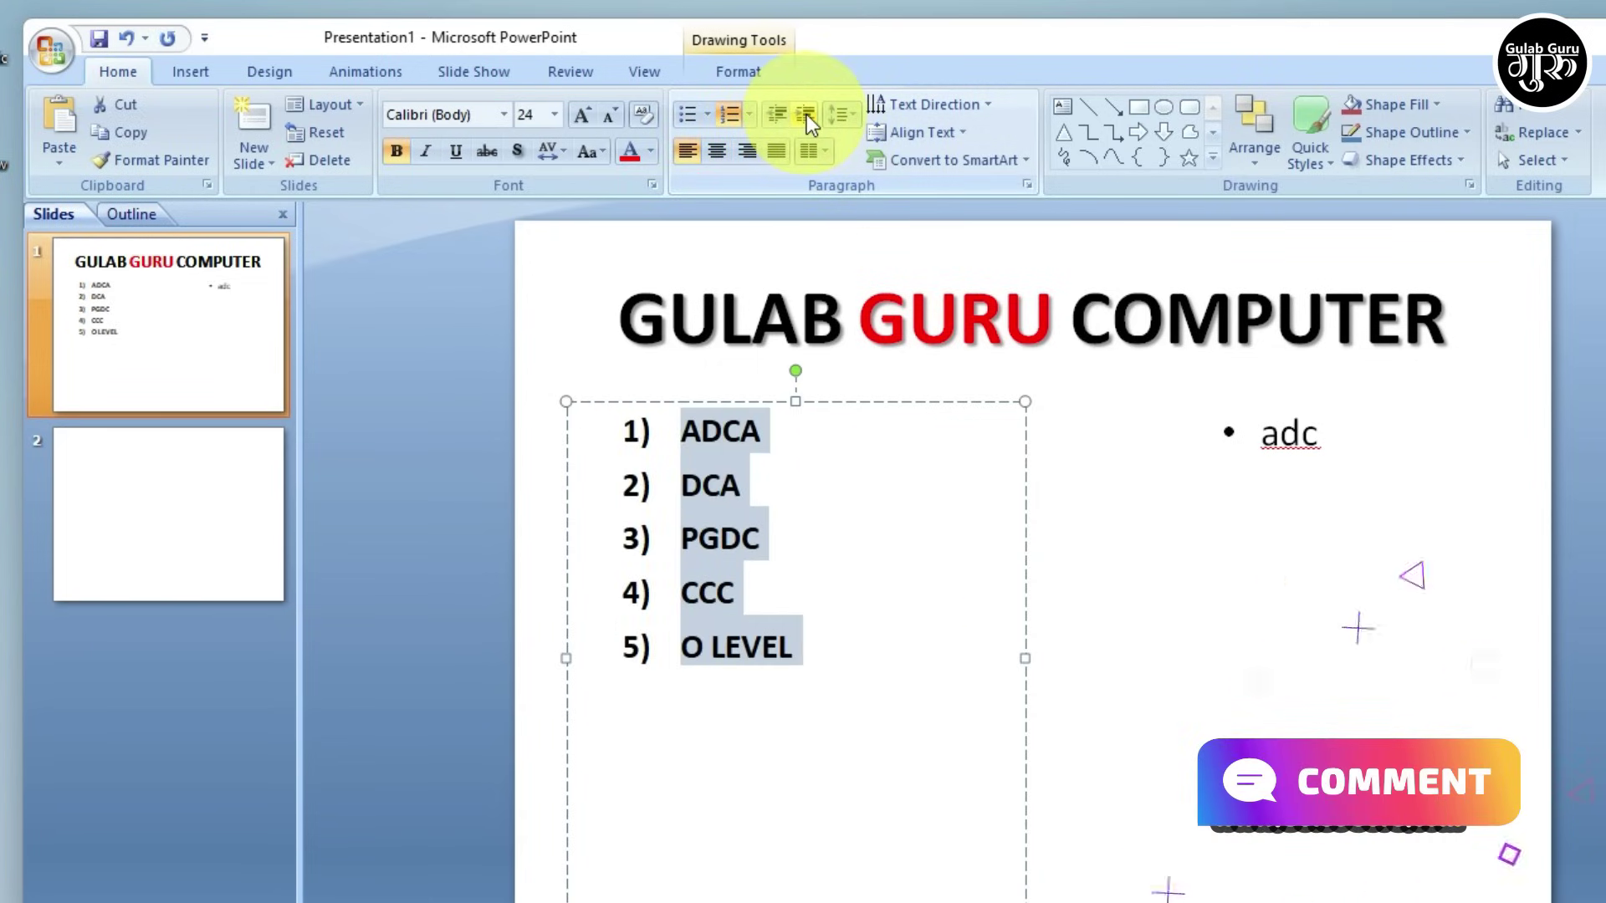
left_click(806, 114)
left_click(805, 114)
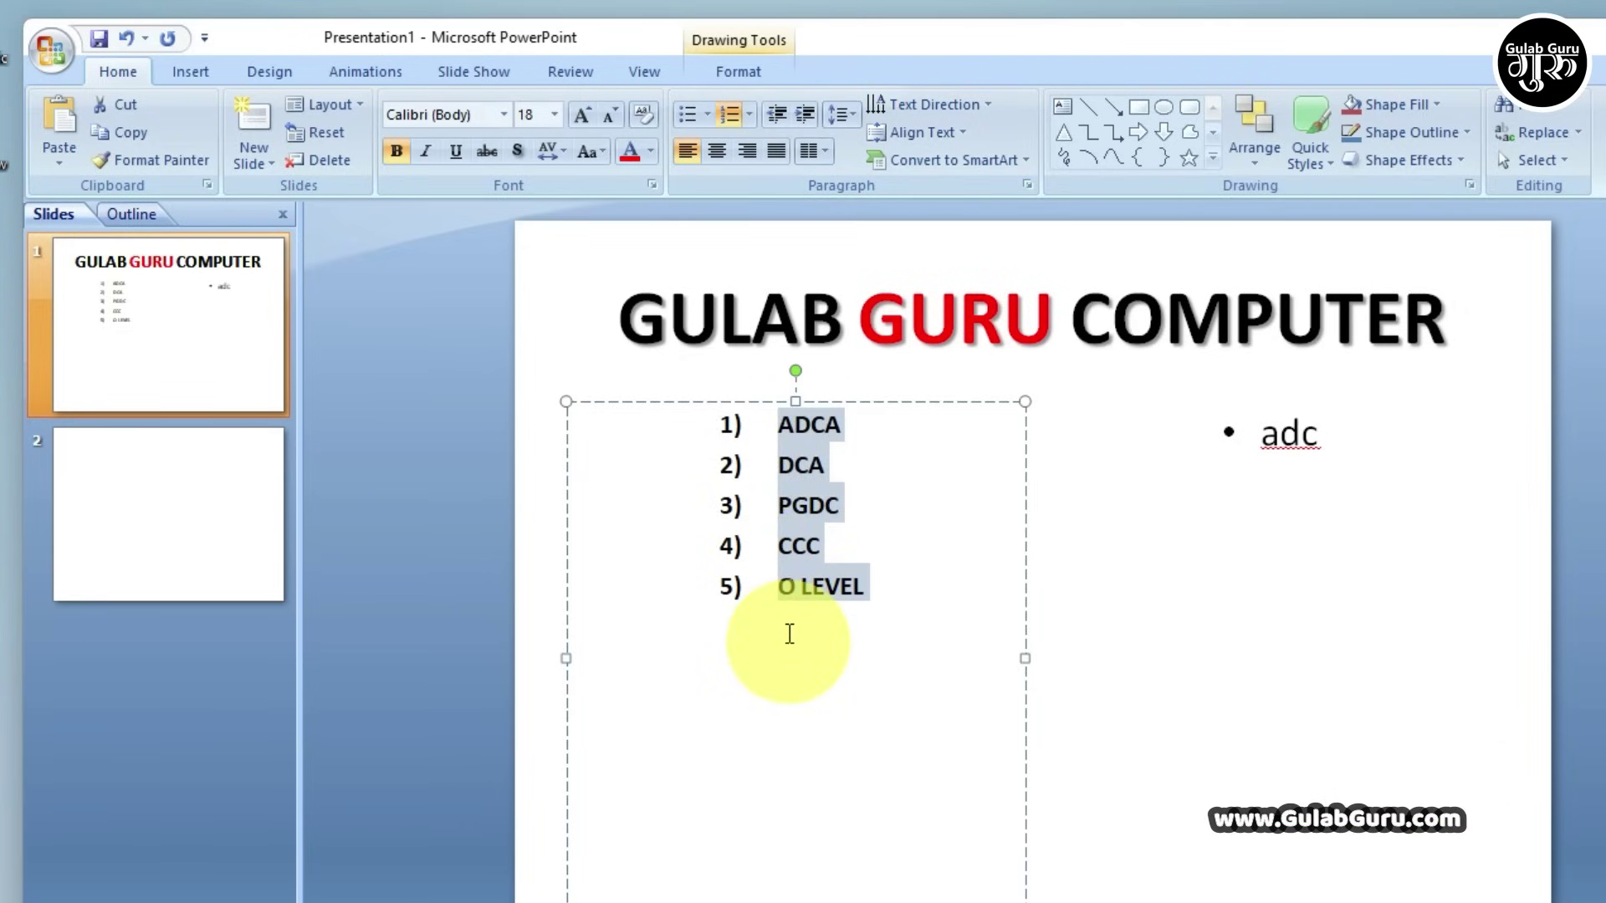
left_click(580, 113)
left_click(579, 113)
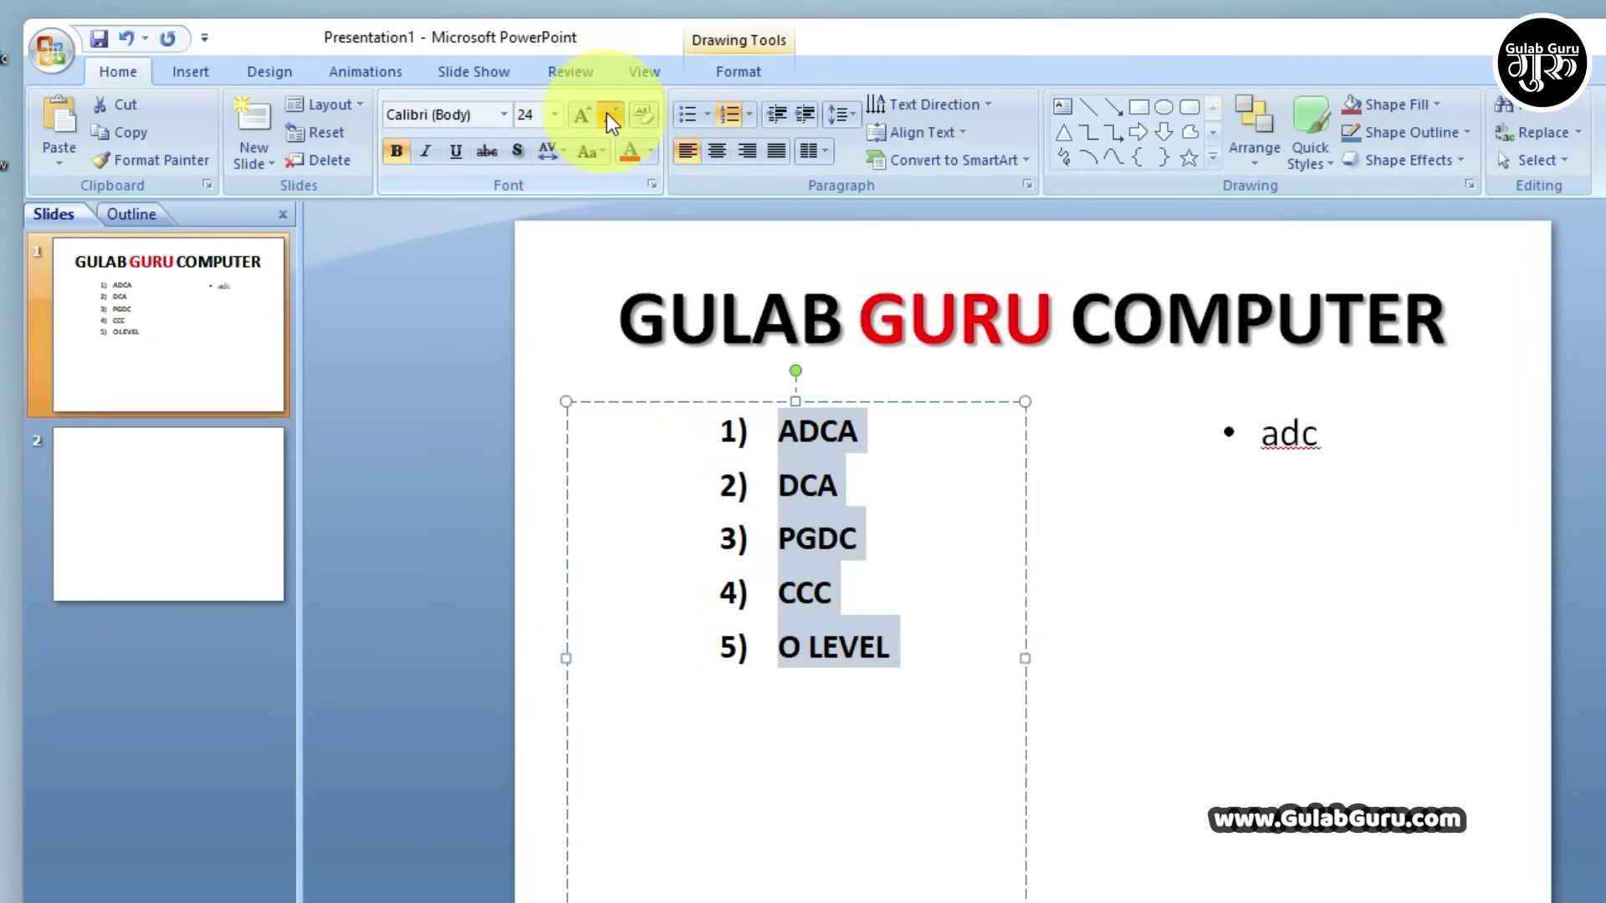
left_click(608, 114)
left_click(930, 601)
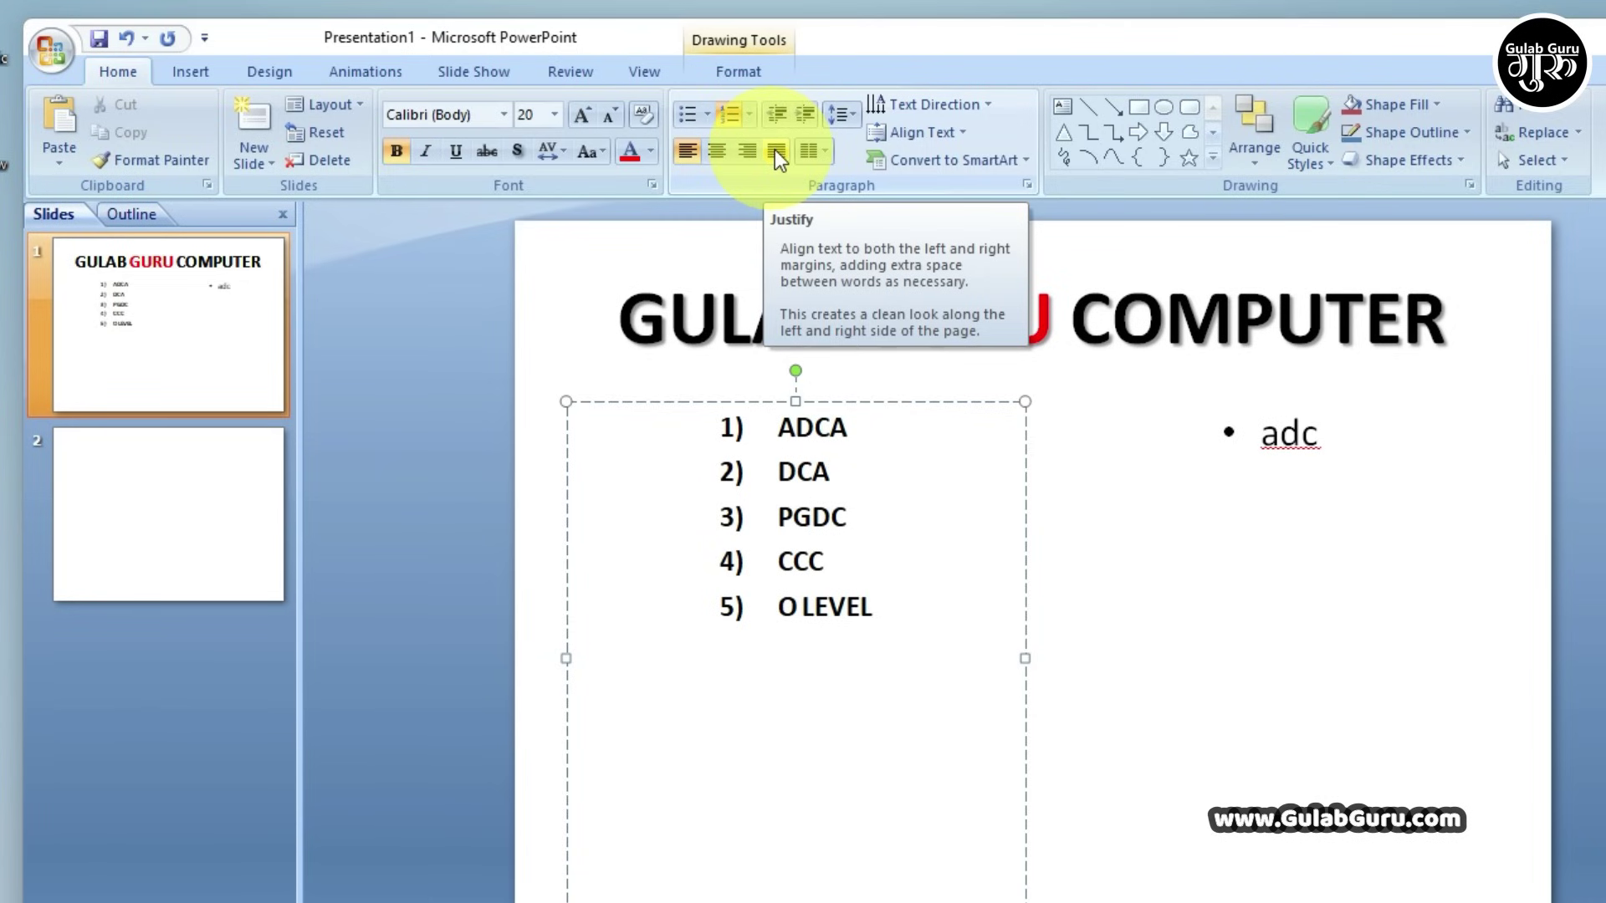
key("ctrl+z")
Add the Insert-tab galleries sample paragraph to the right box and justify it
left_click(1125, 448)
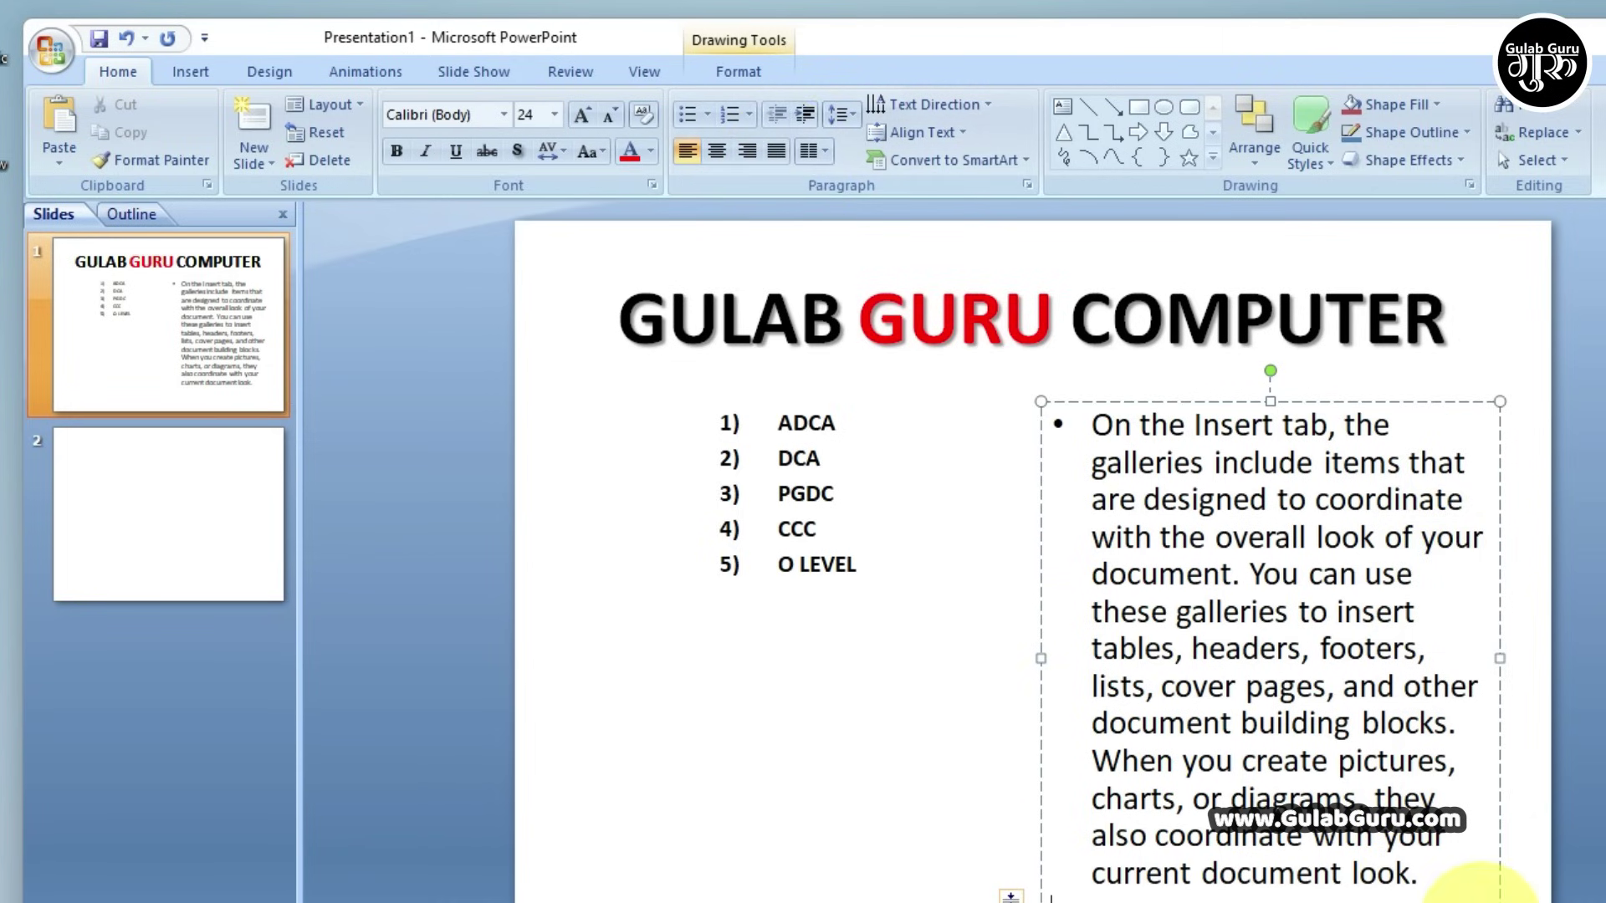
mouse_move(1421, 873)
left_mouse_down()
mouse_move(1186, 848)
mouse_move(1087, 423)
left_mouse_up()
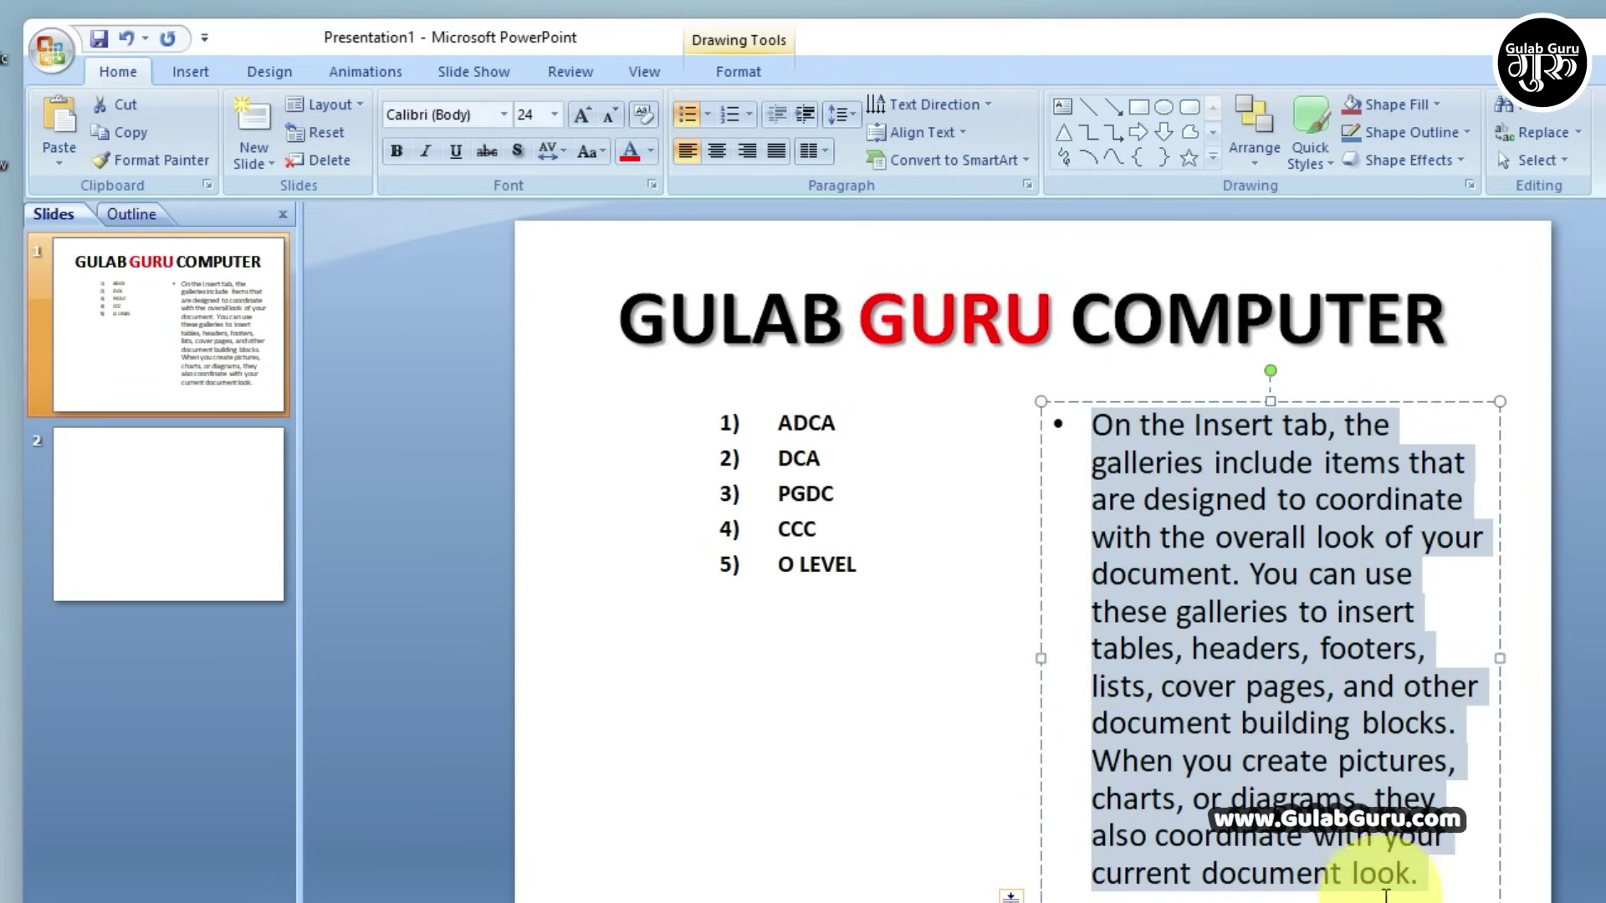
left_click(1408, 876)
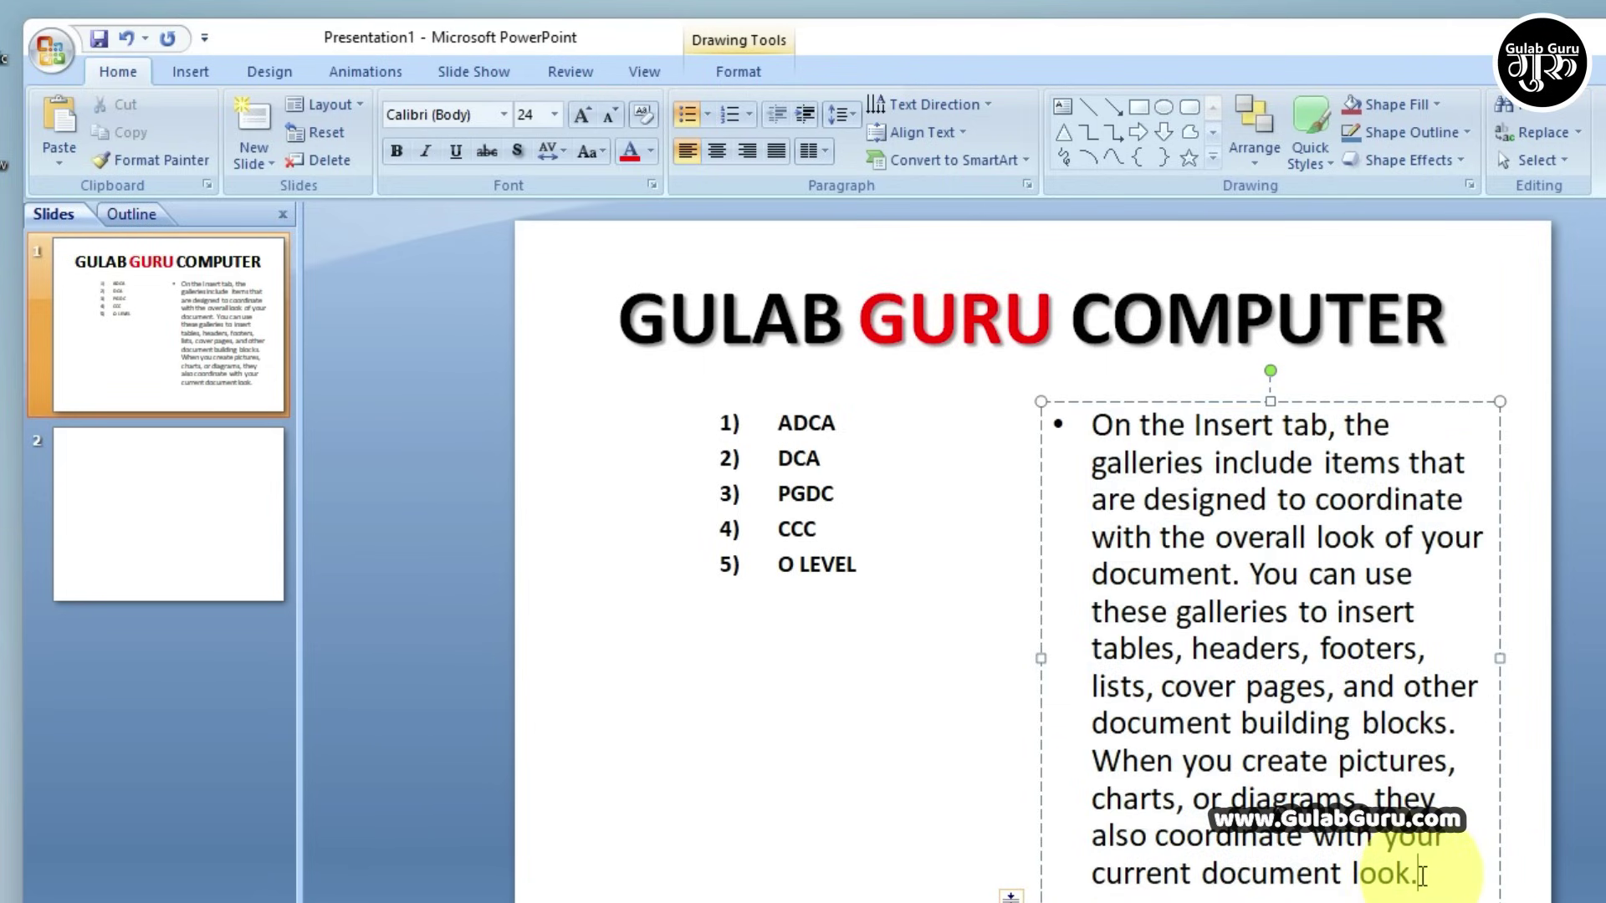
left_click_drag(1421, 875, 1086, 423)
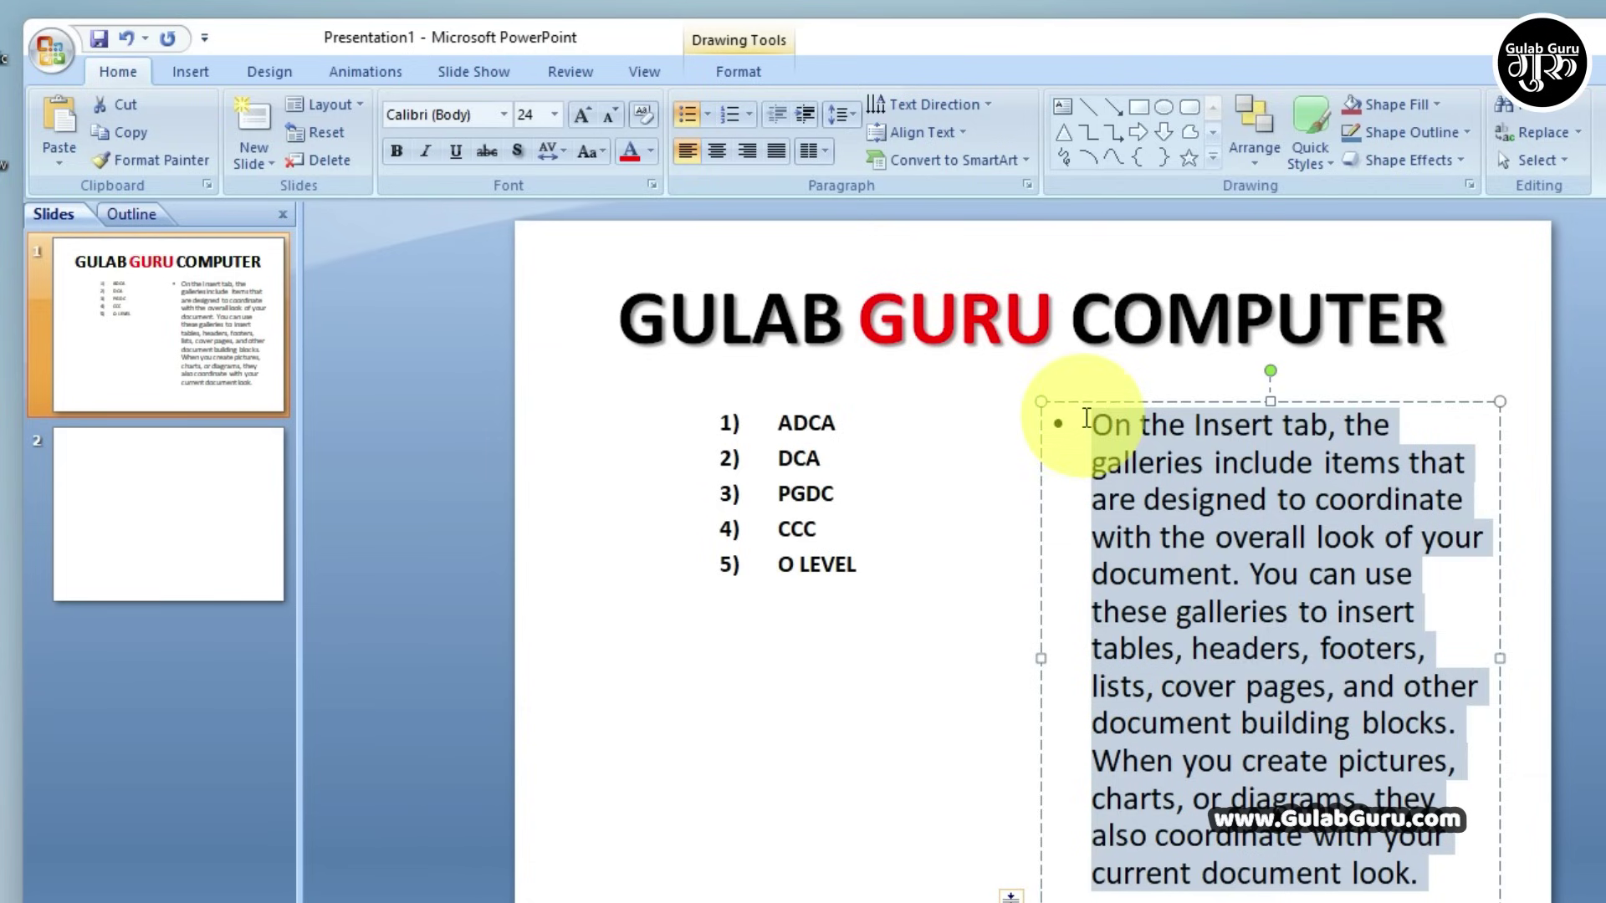
left_click(776, 150)
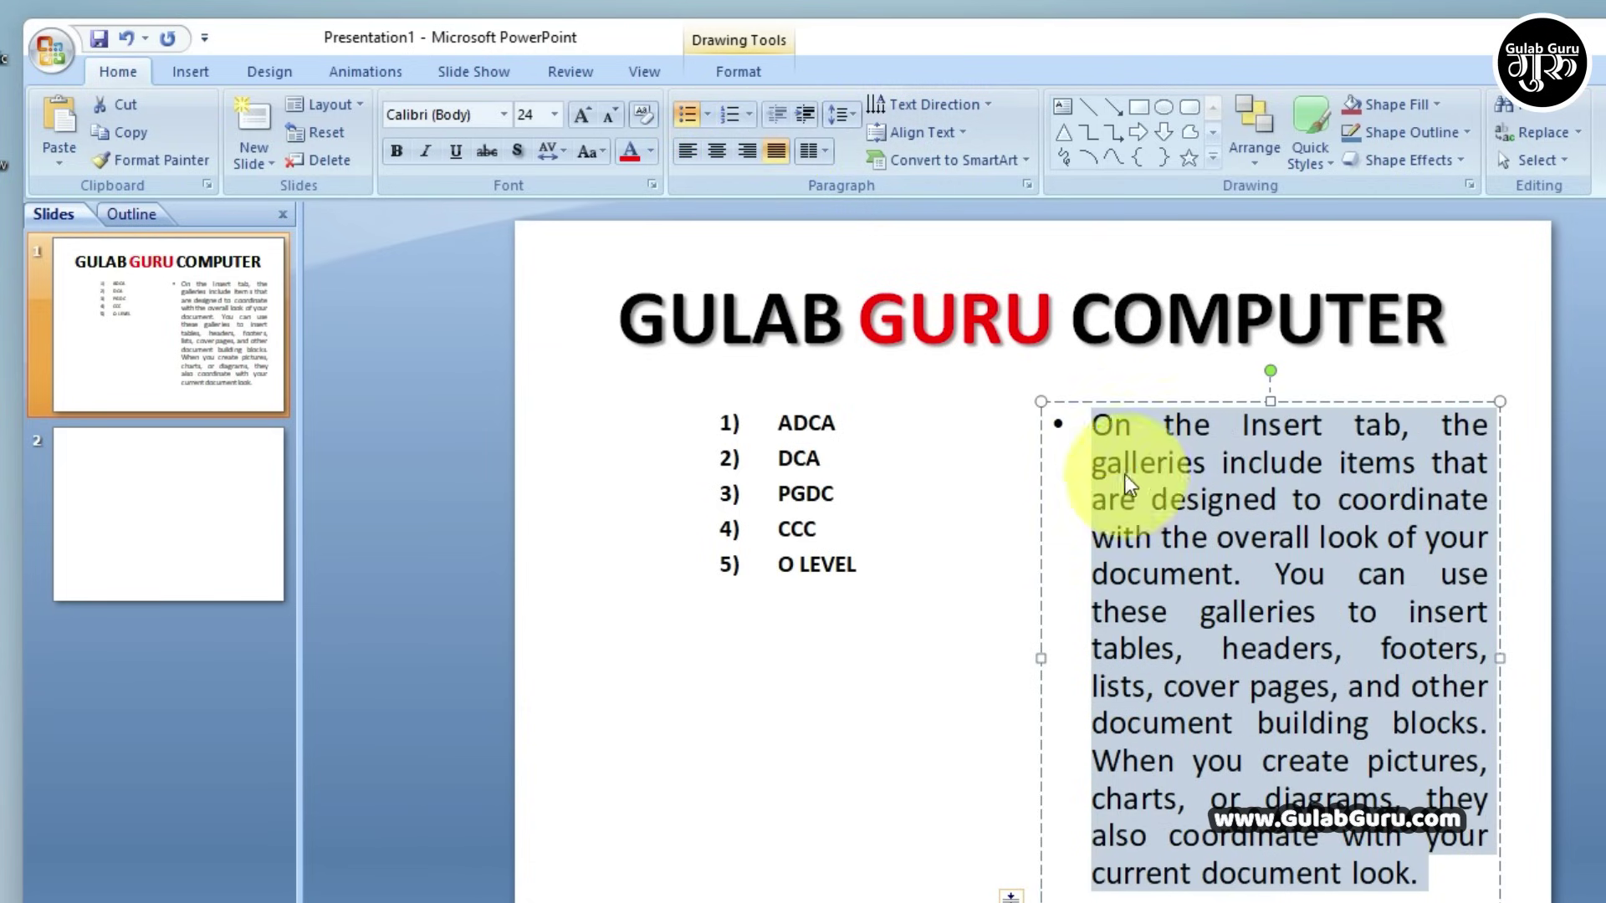
left_click(1424, 869)
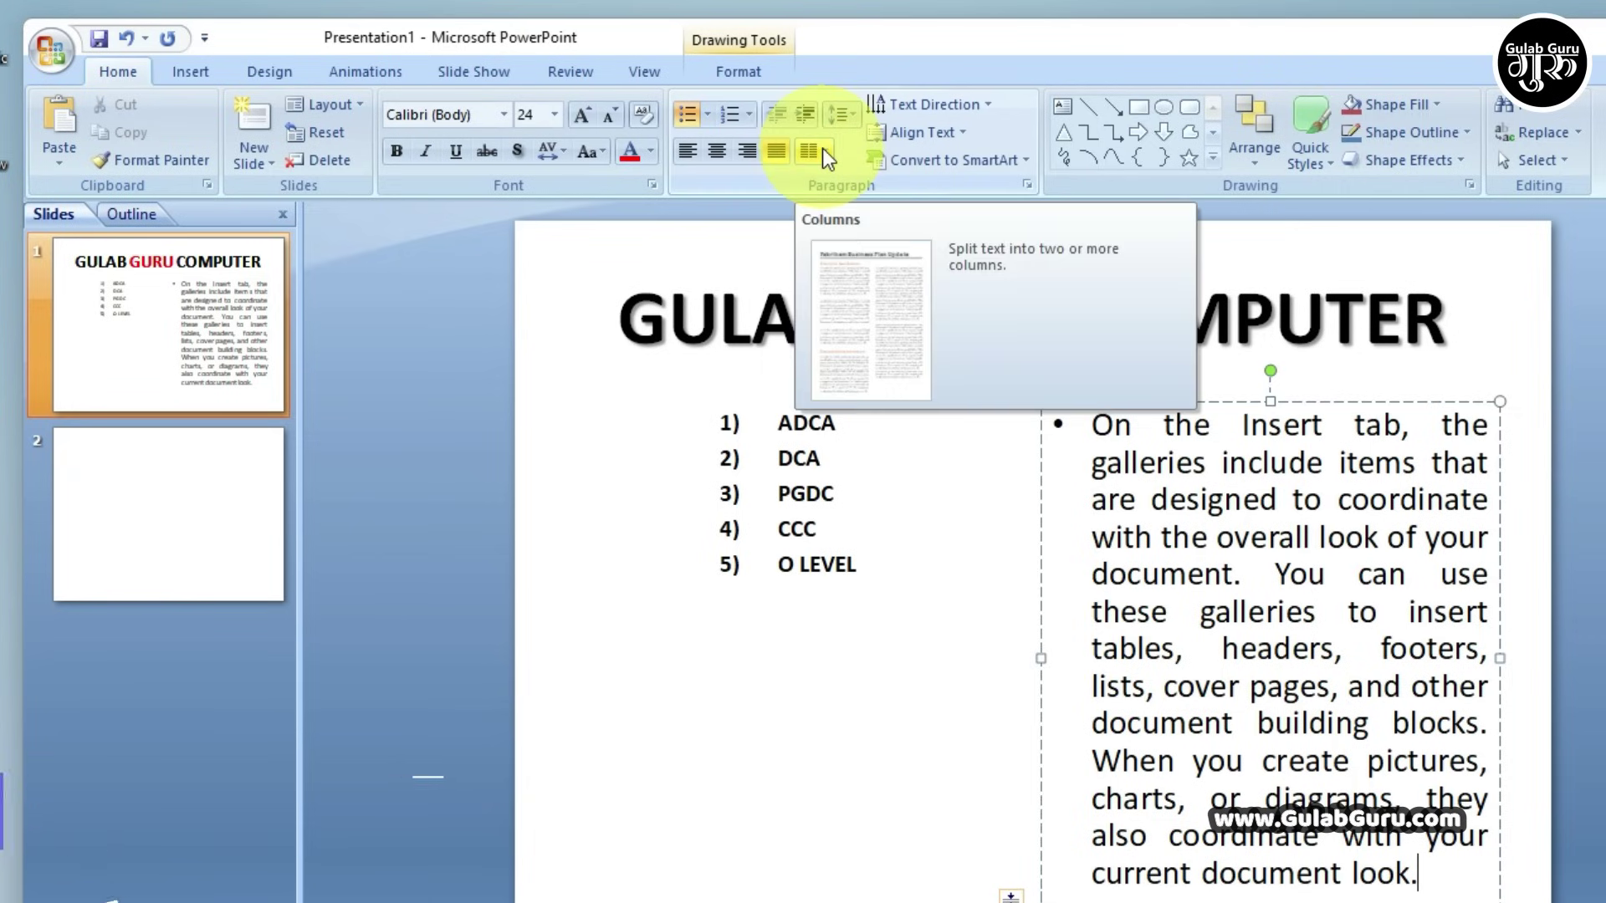
Lay the paragraph out in Two Columns, checking More Columns without changing anything
mouse_move(1420, 874)
left_mouse_down()
mouse_move(1056, 546)
mouse_move(1061, 424)
left_mouse_up()
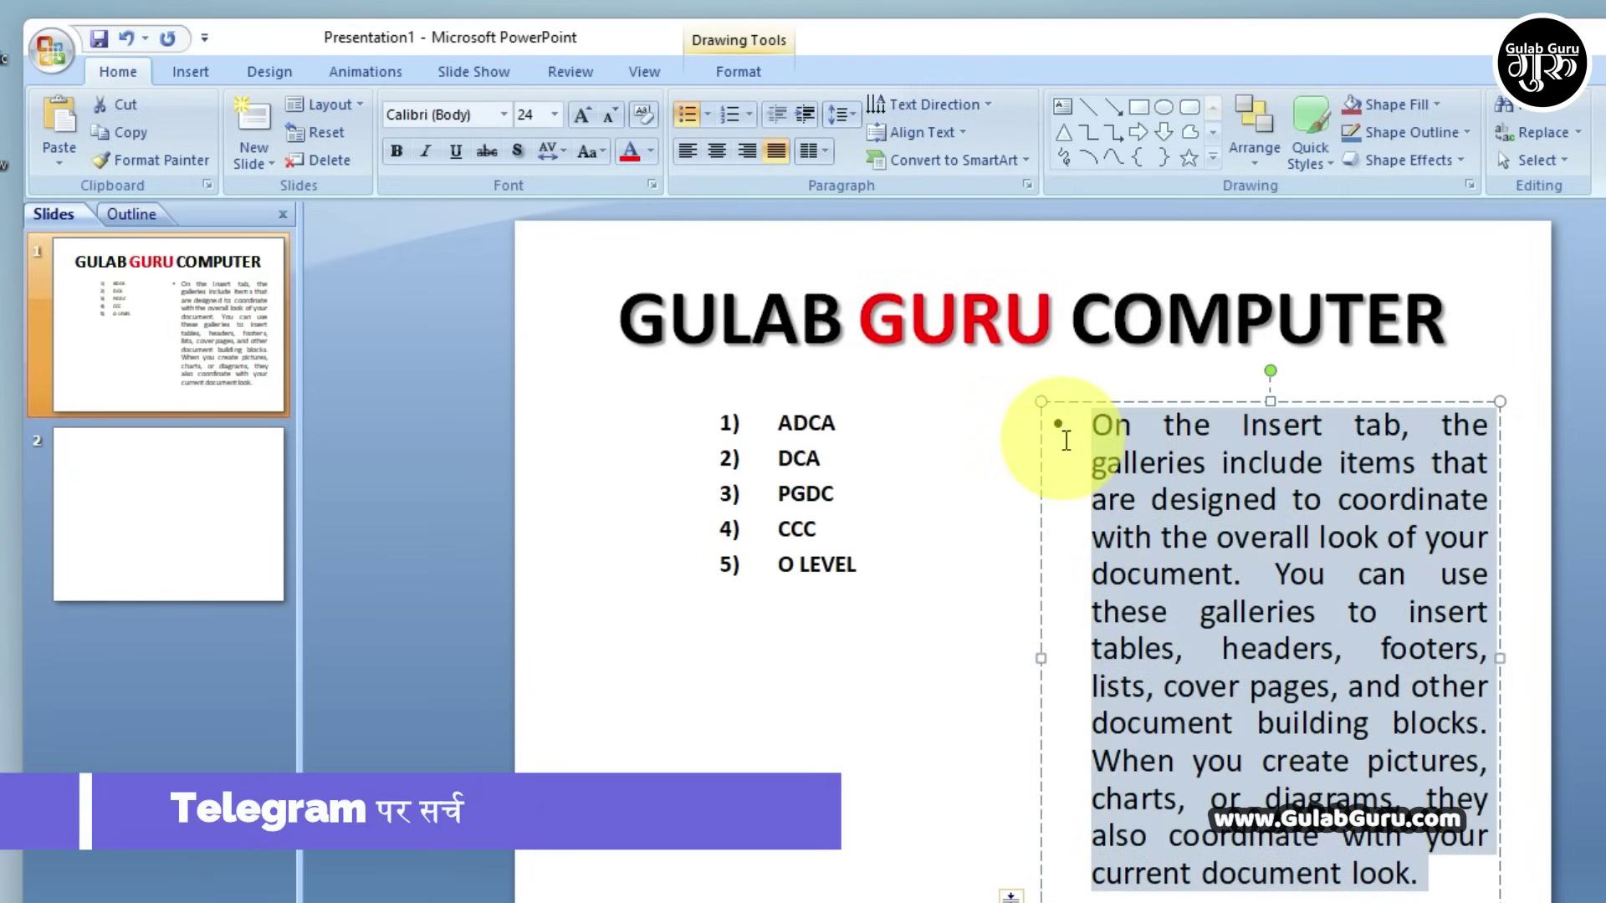
left_click(819, 141)
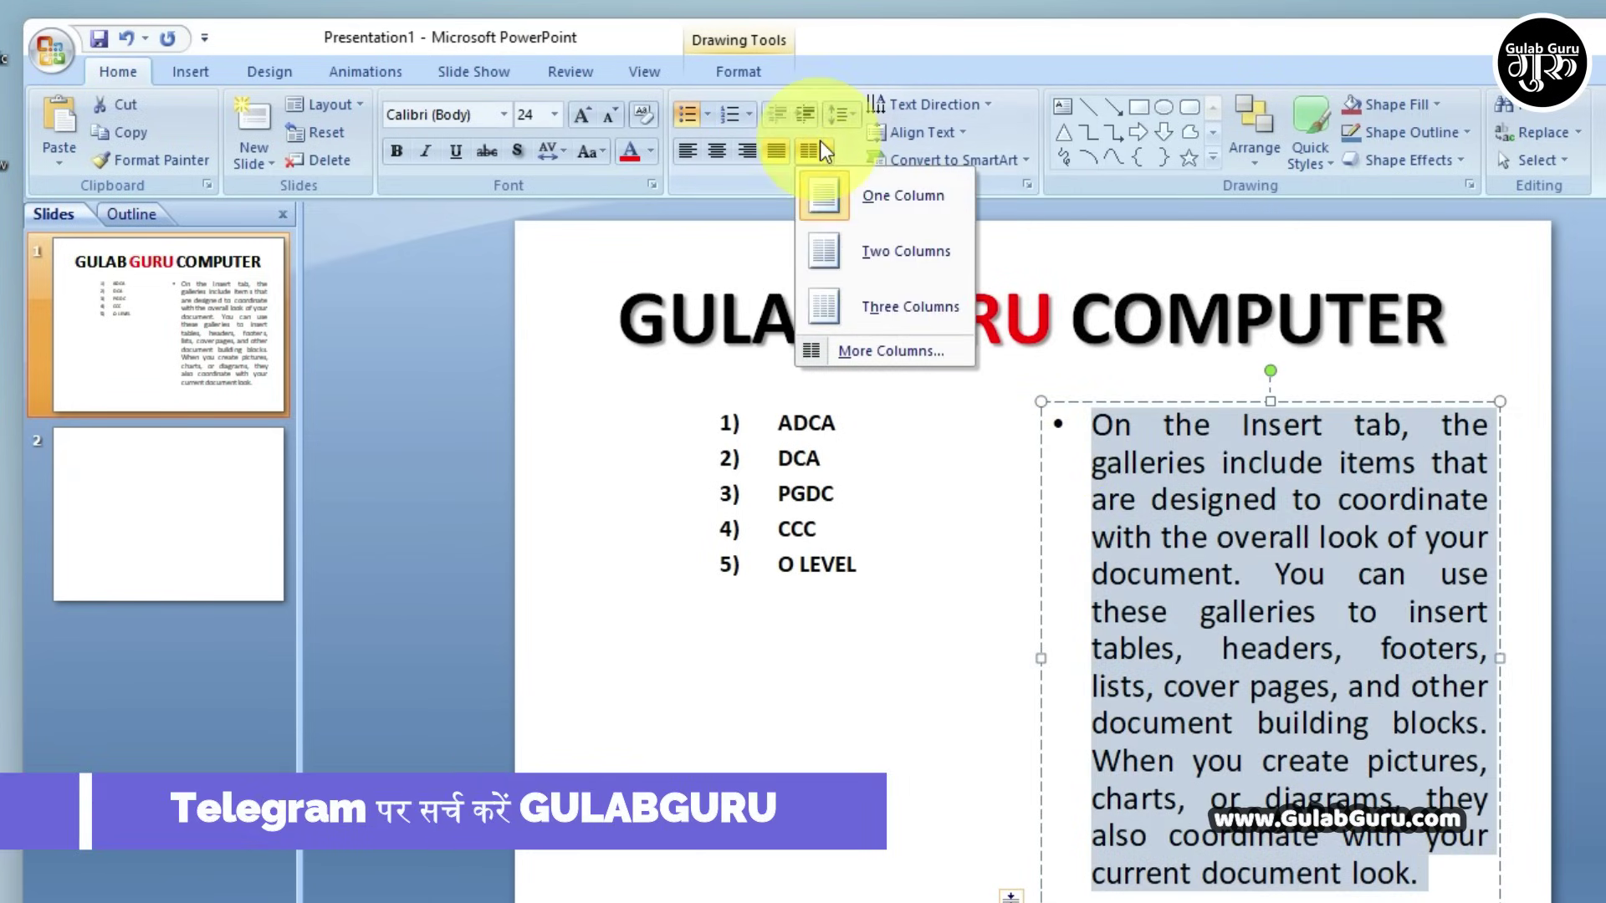
left_click(903, 249)
left_click(1378, 832)
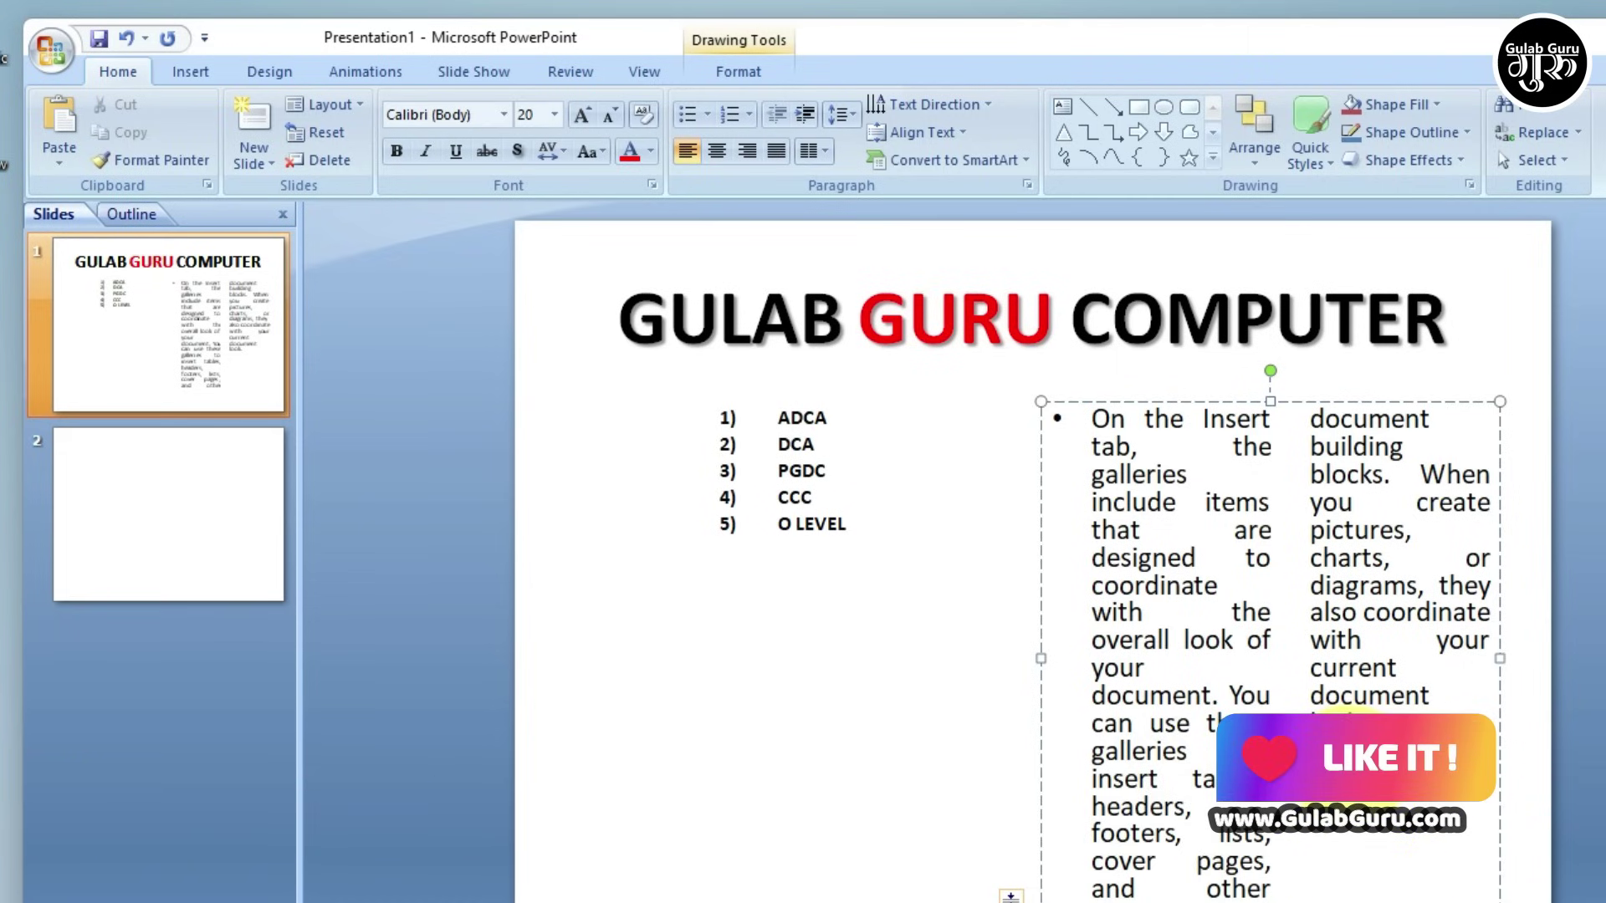
left_click(816, 148)
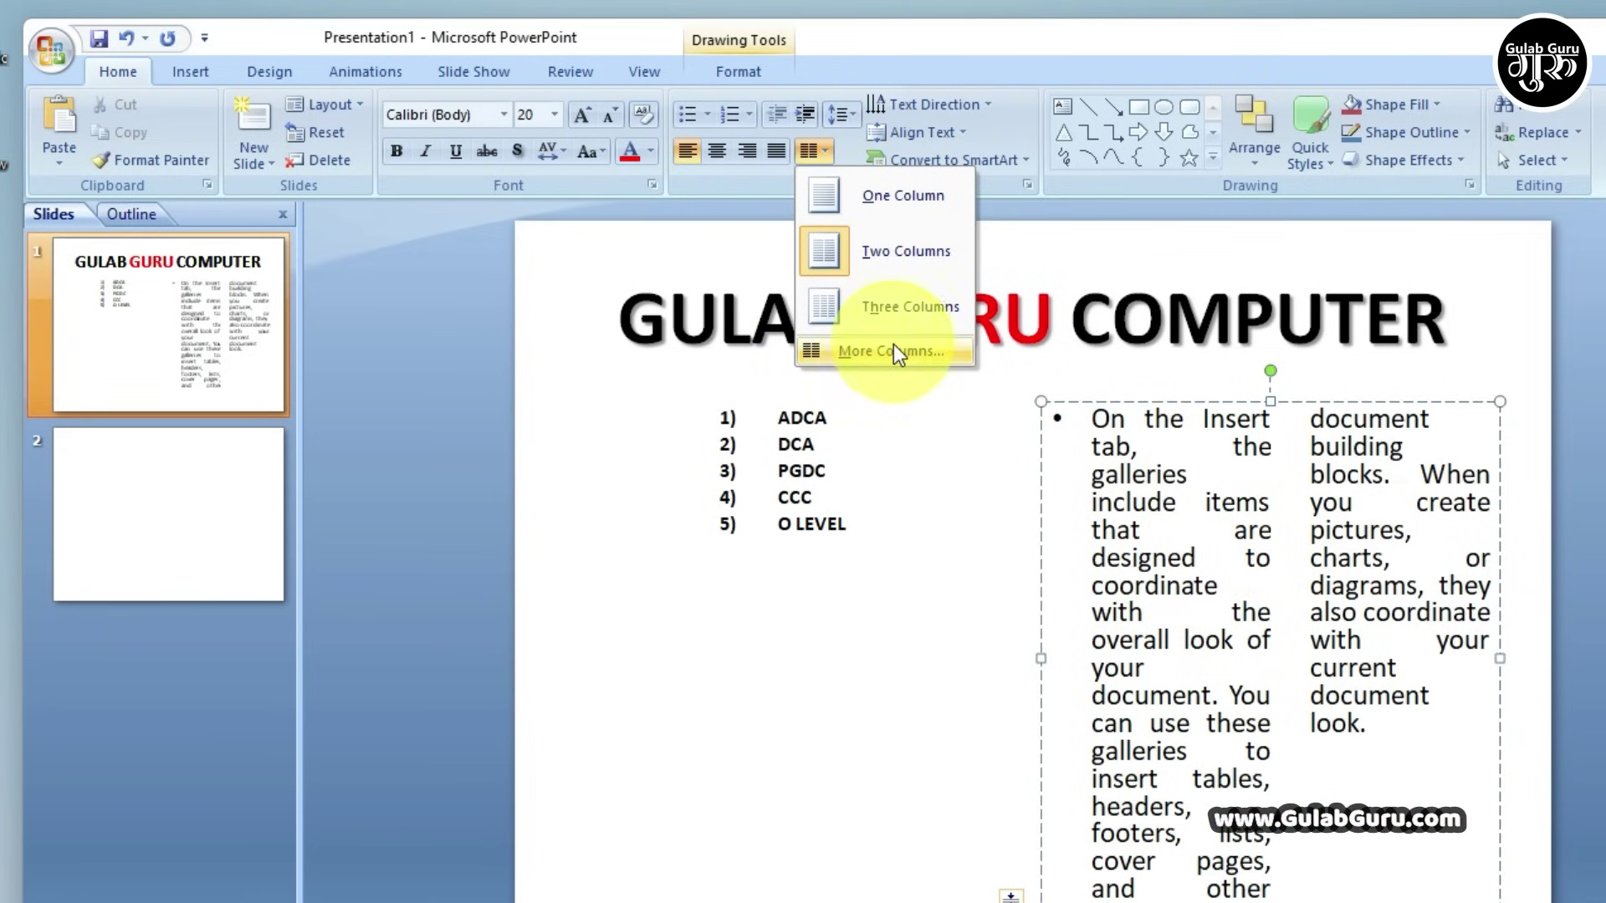
left_click(893, 350)
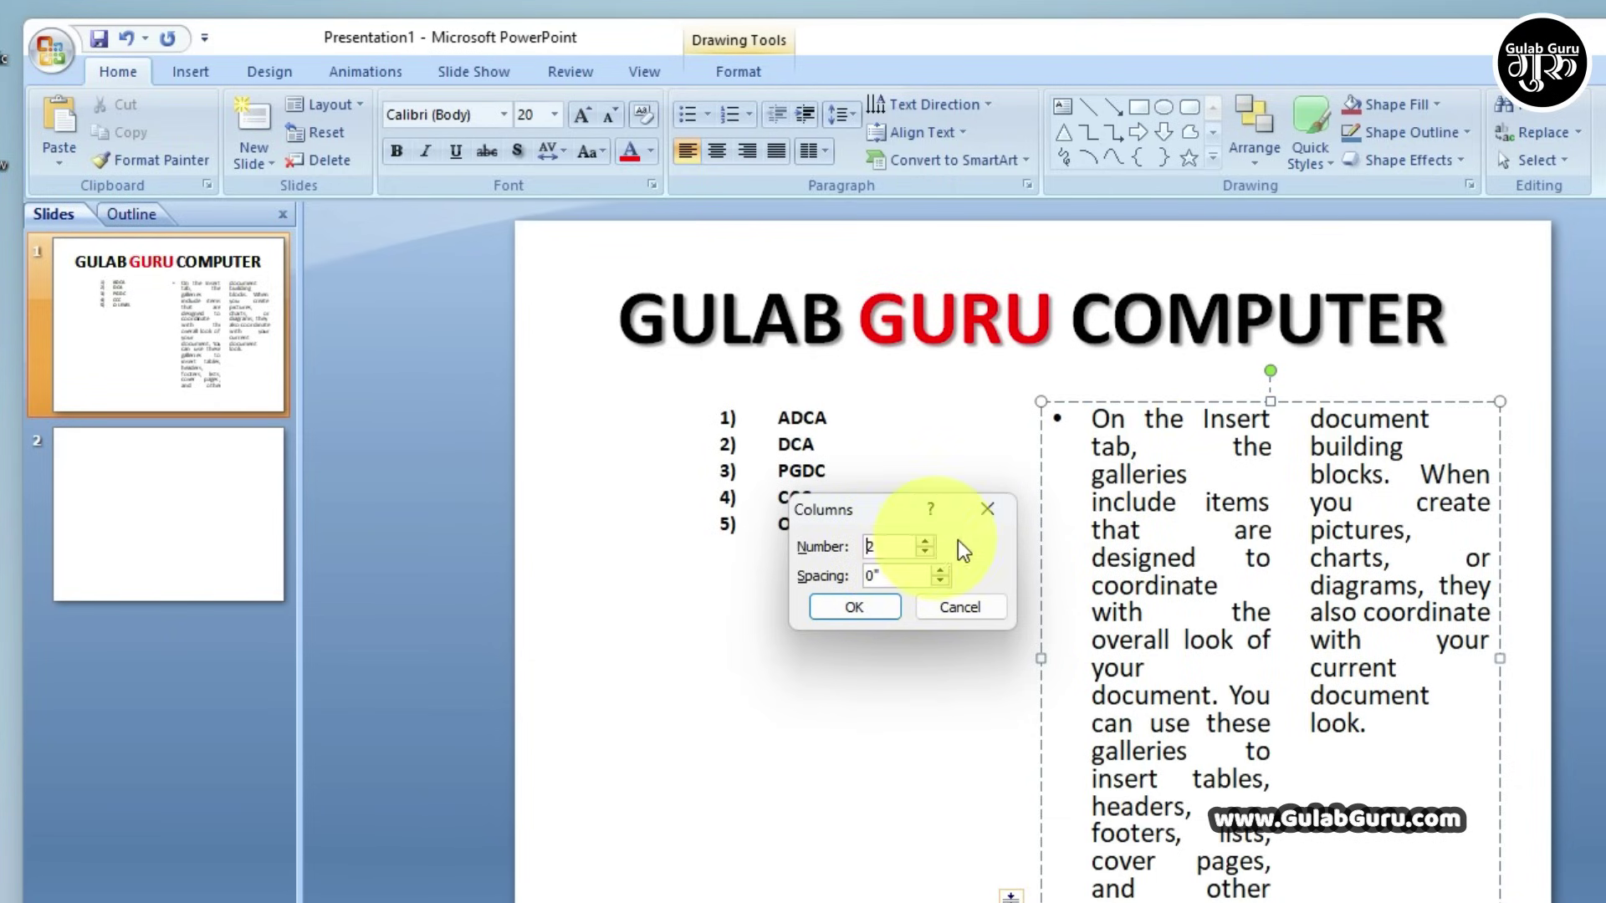
left_click(988, 509)
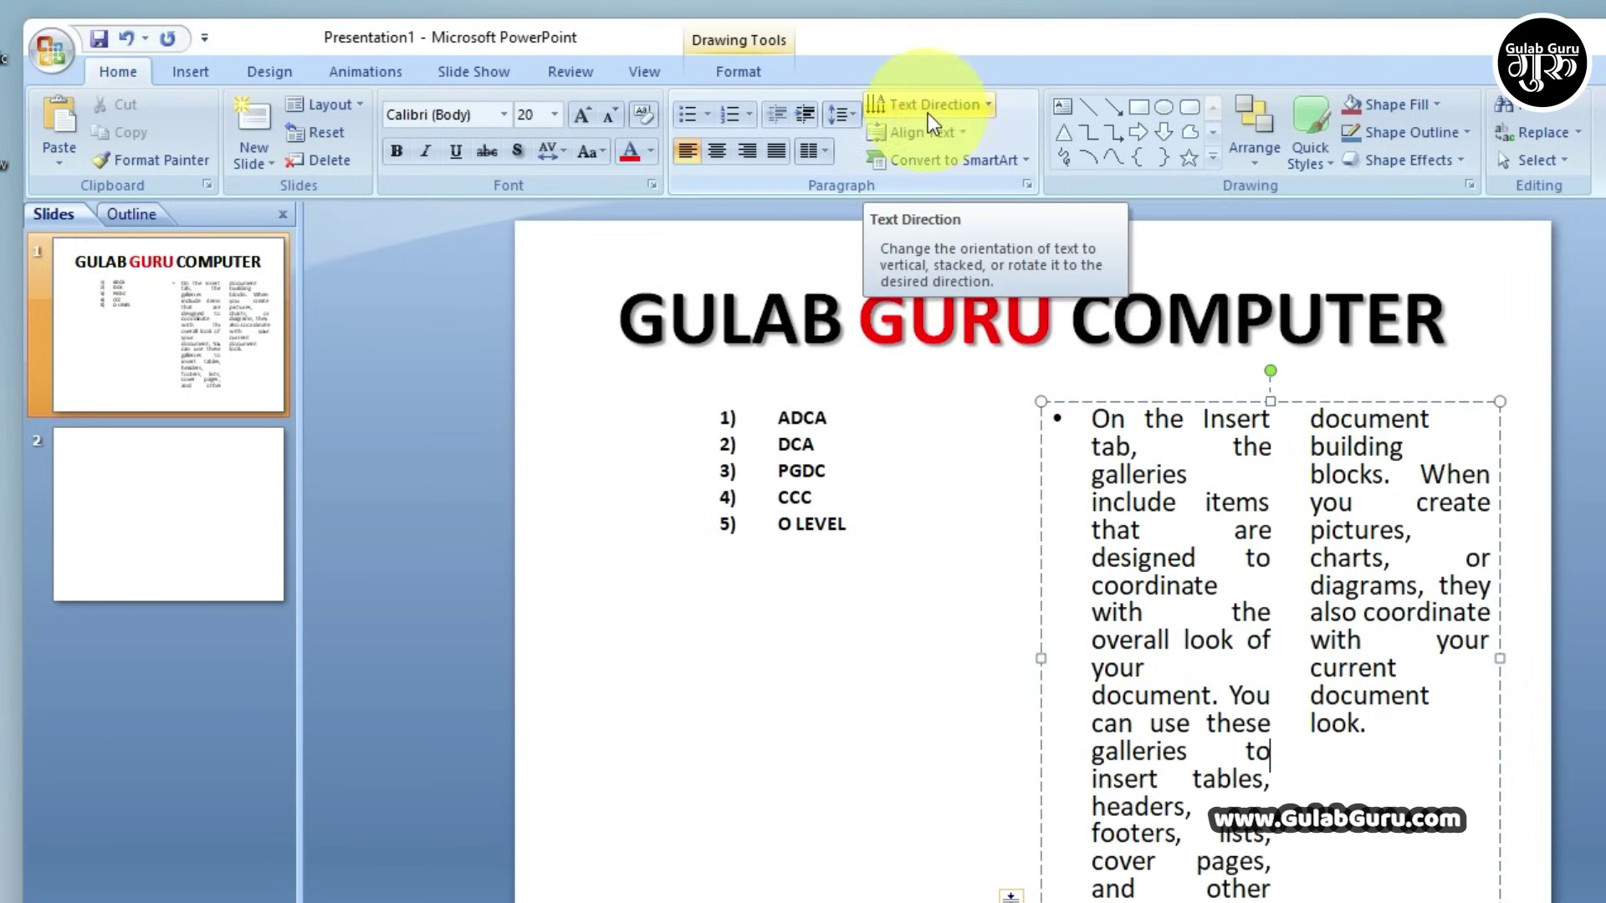
Dismiss the Text Direction menu and switch to the empty slide 2
left_click(988, 106)
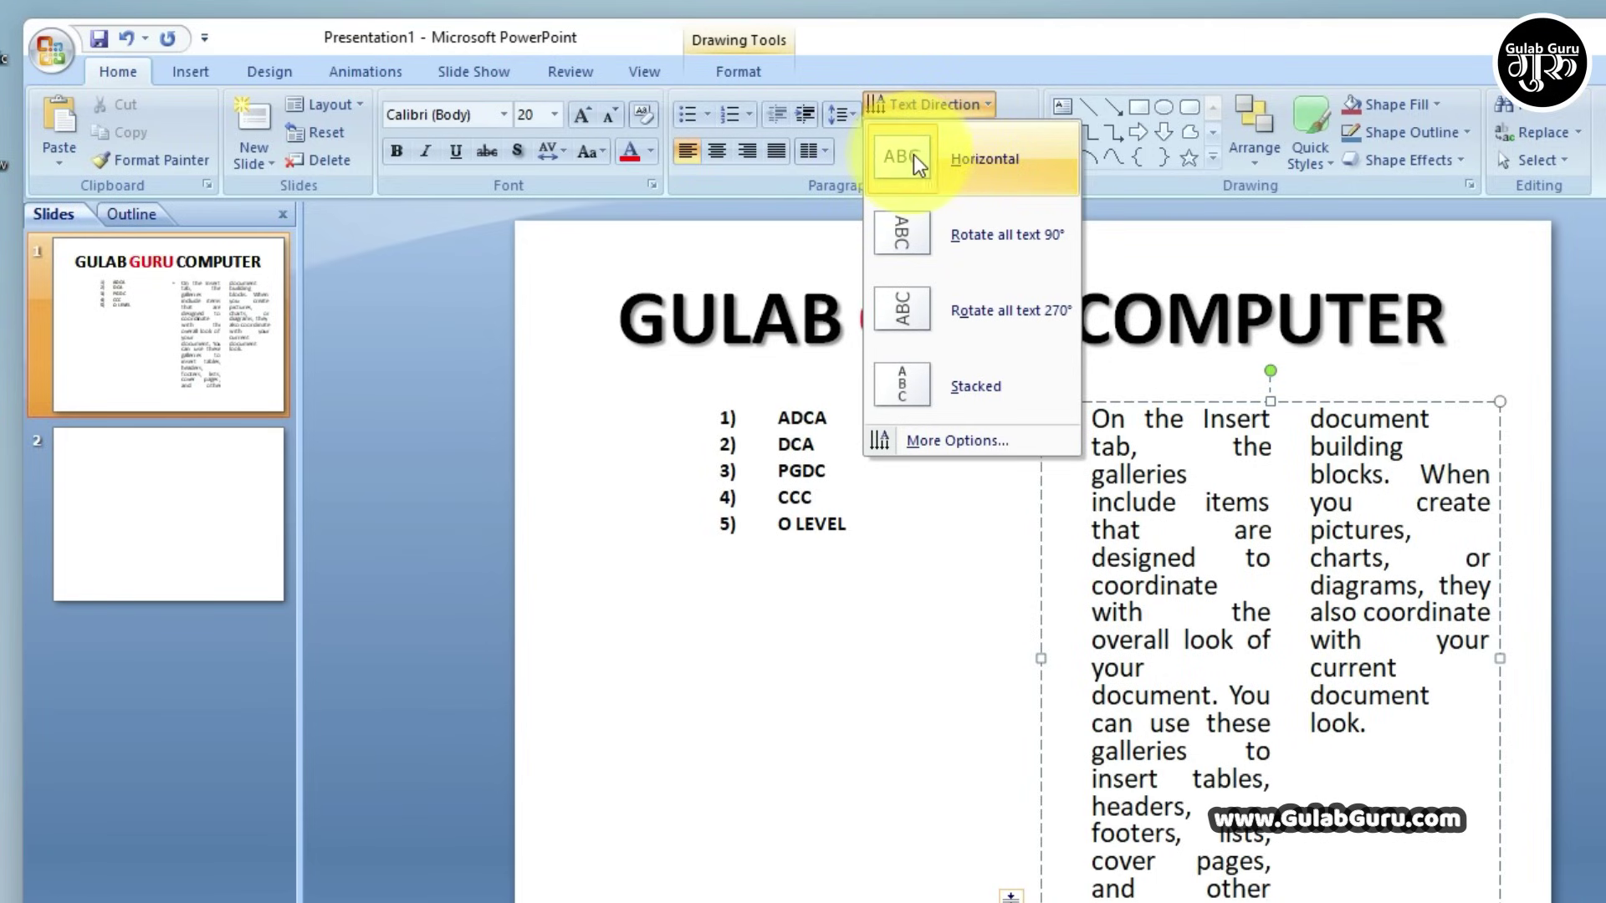
left_click(813, 519)
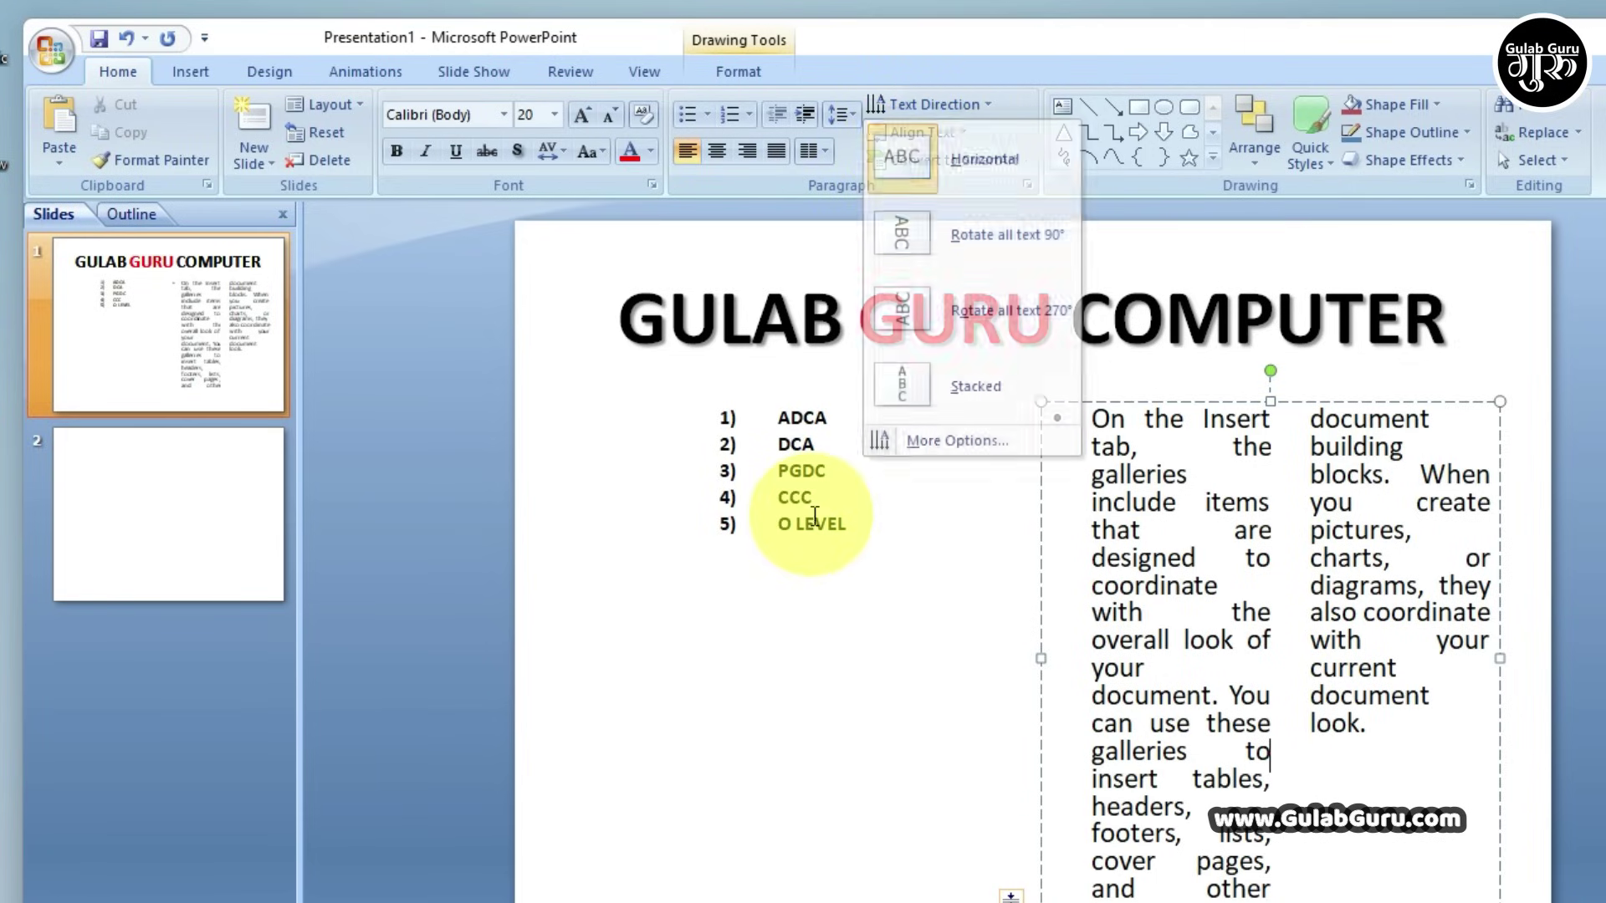
left_click(985, 105)
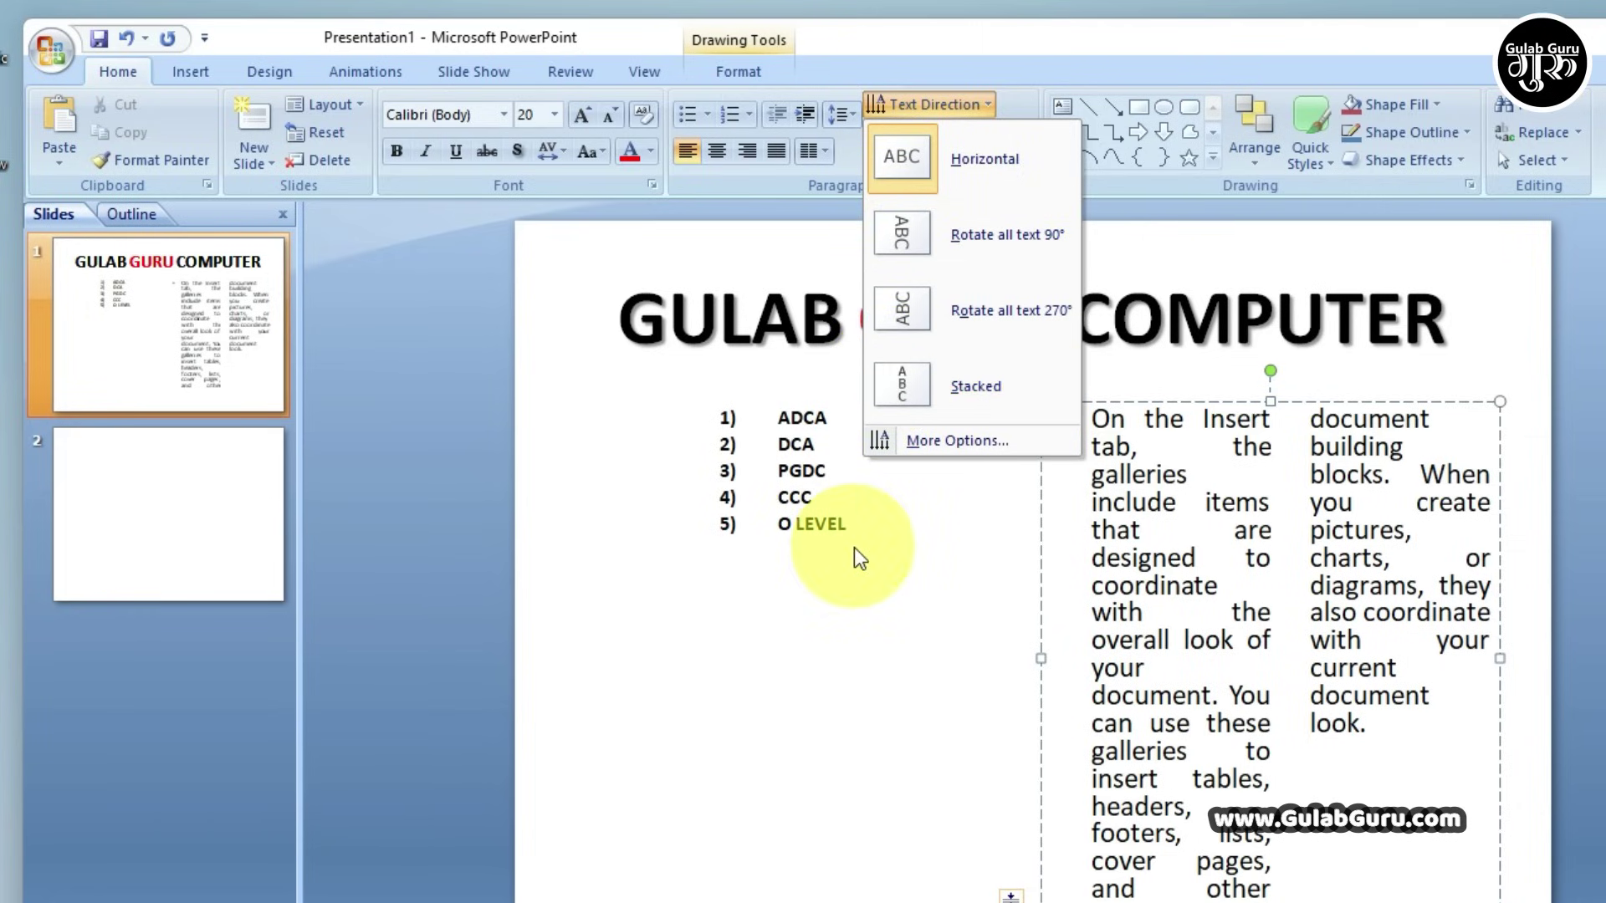
left_click(213, 505)
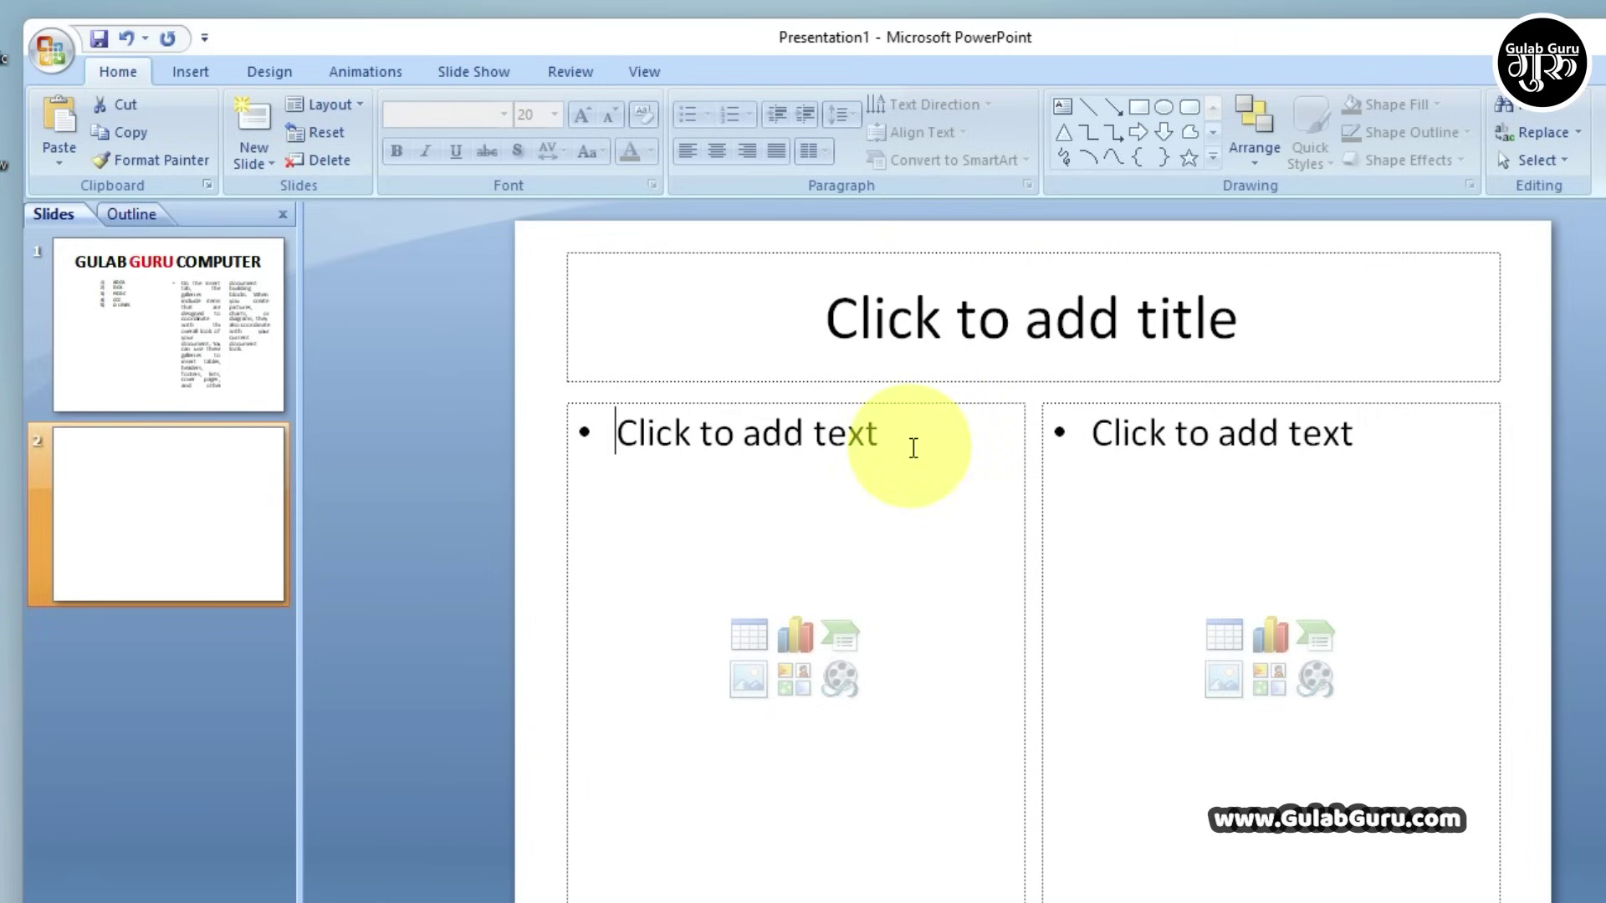
Type ADCA in slide 2's left placeholder and make it bold
left_click(771, 450)
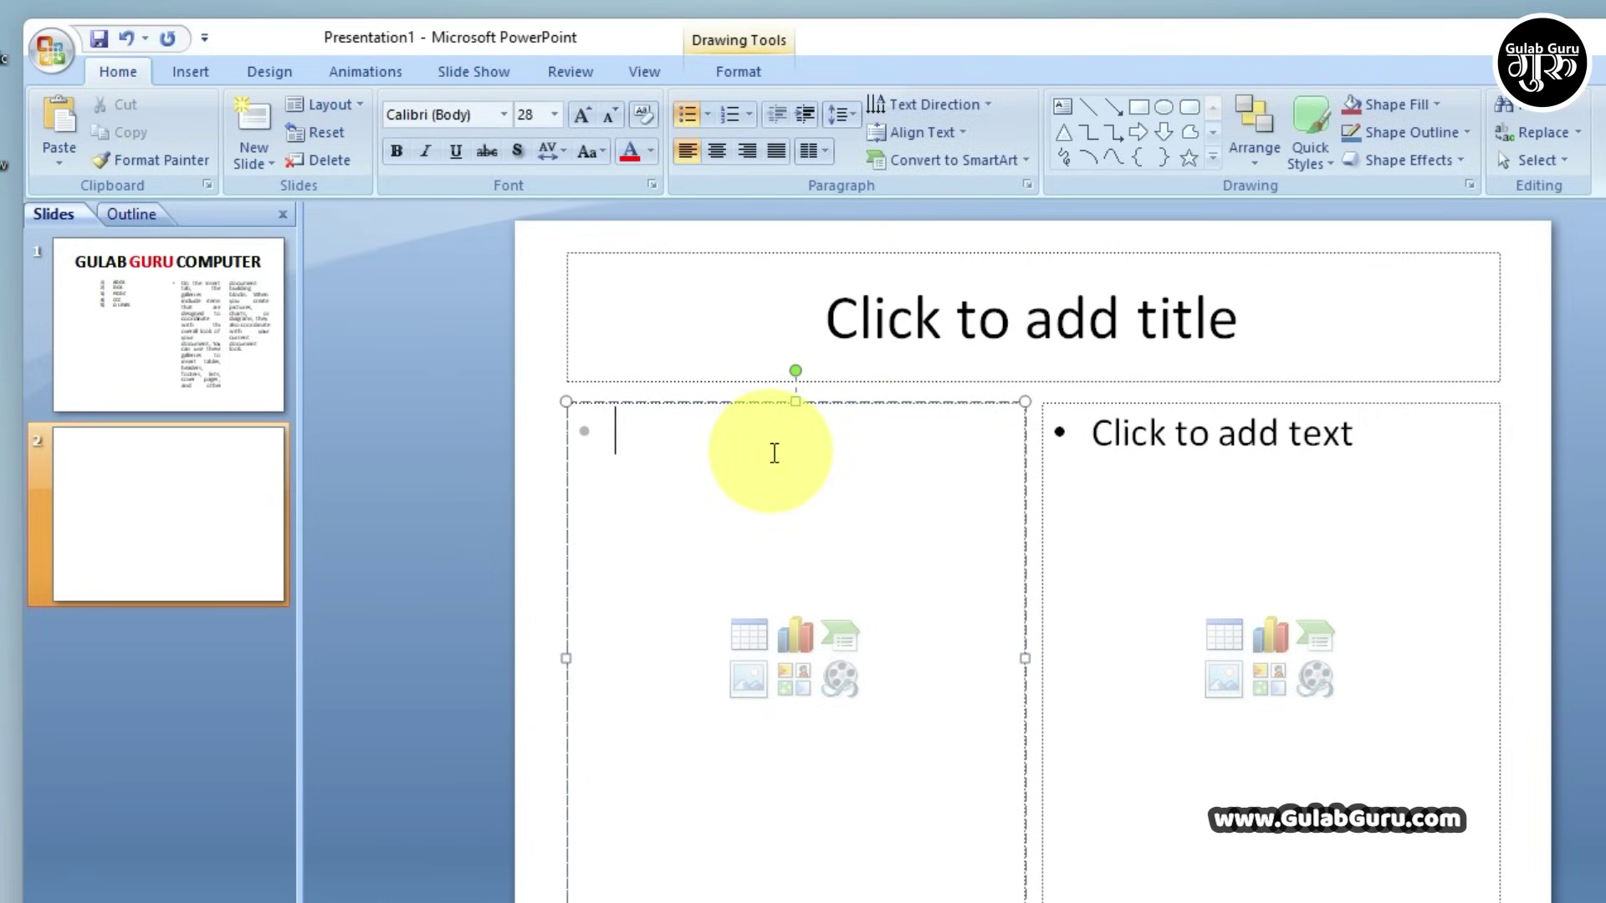
type("ADCA")
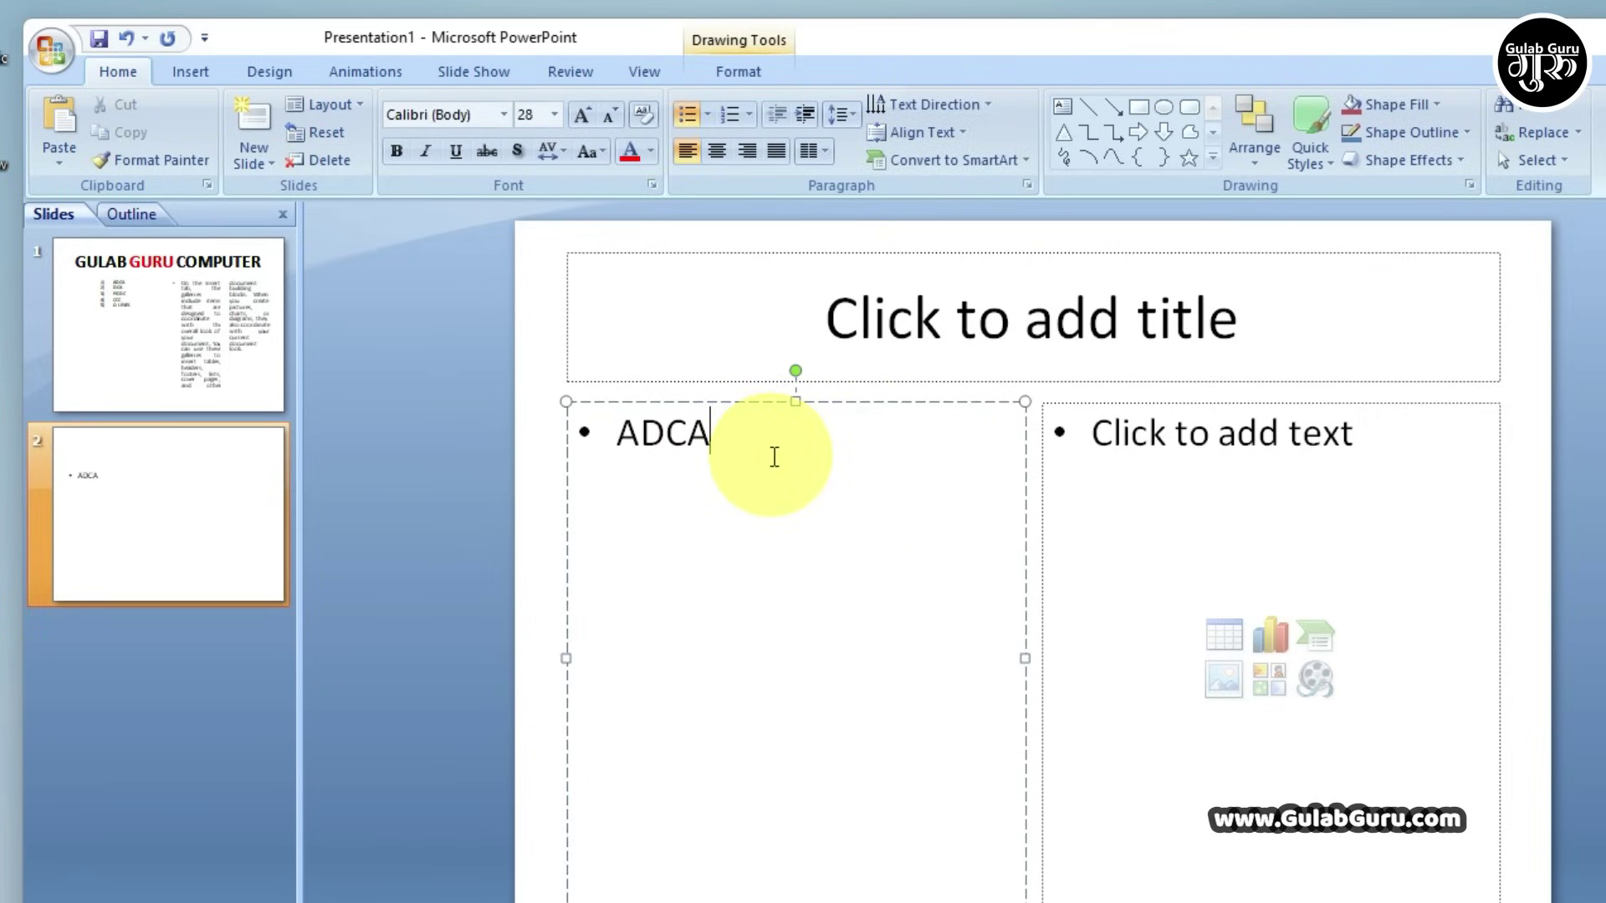
left_click_drag(708, 435, 610, 433)
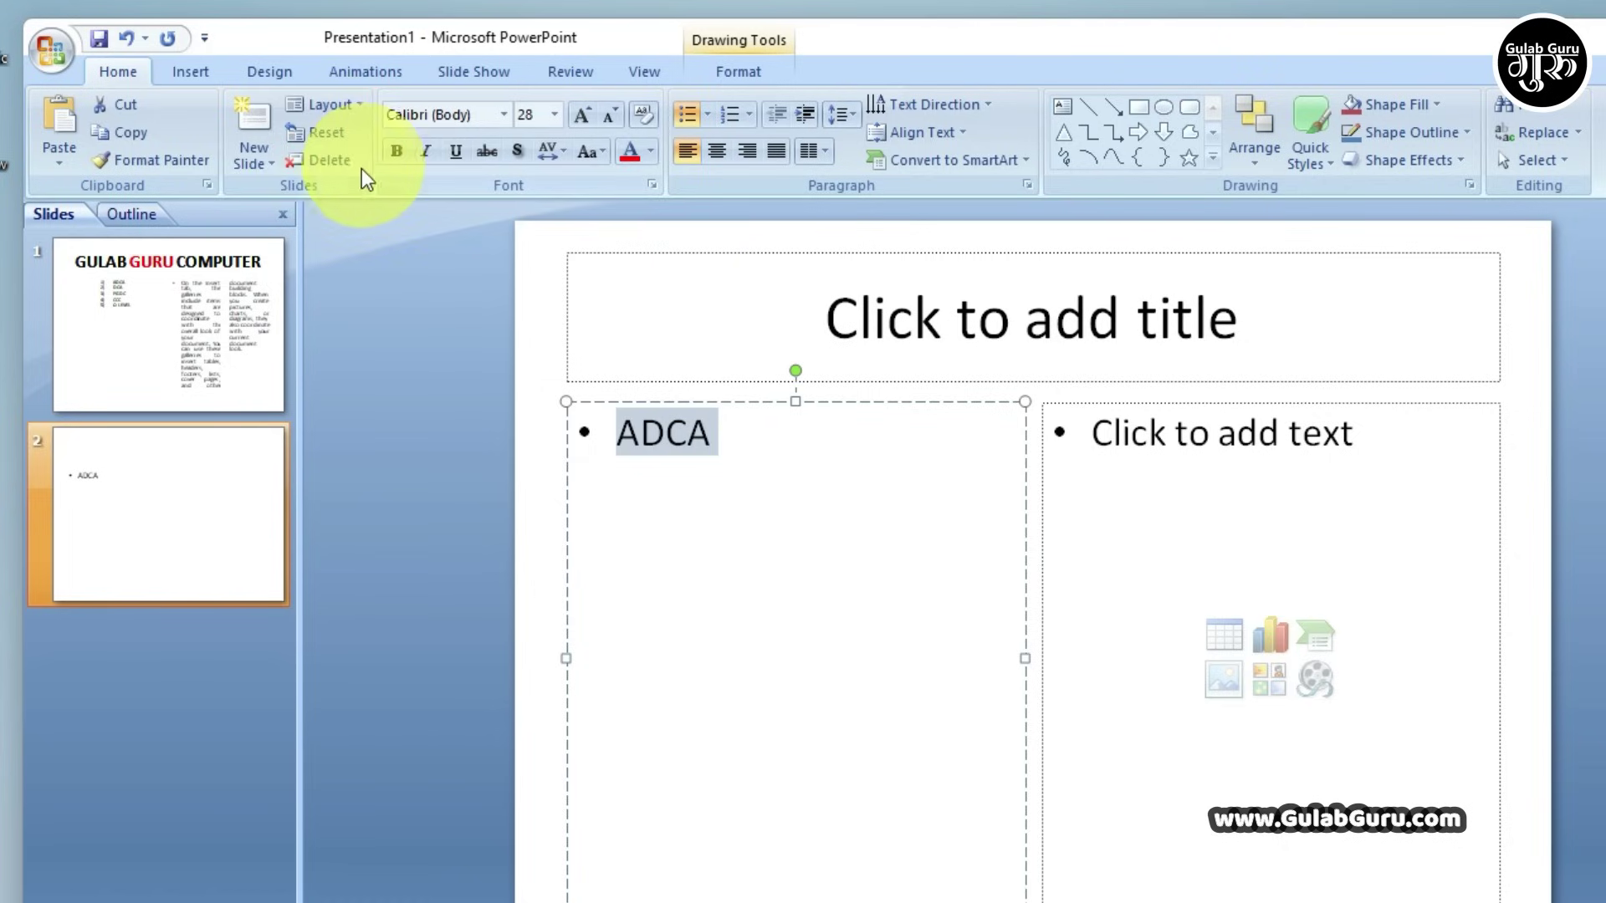
left_click(386, 153)
Stack the ADCA letters vertically after trying the 90° and 270° rotations
left_click(981, 101)
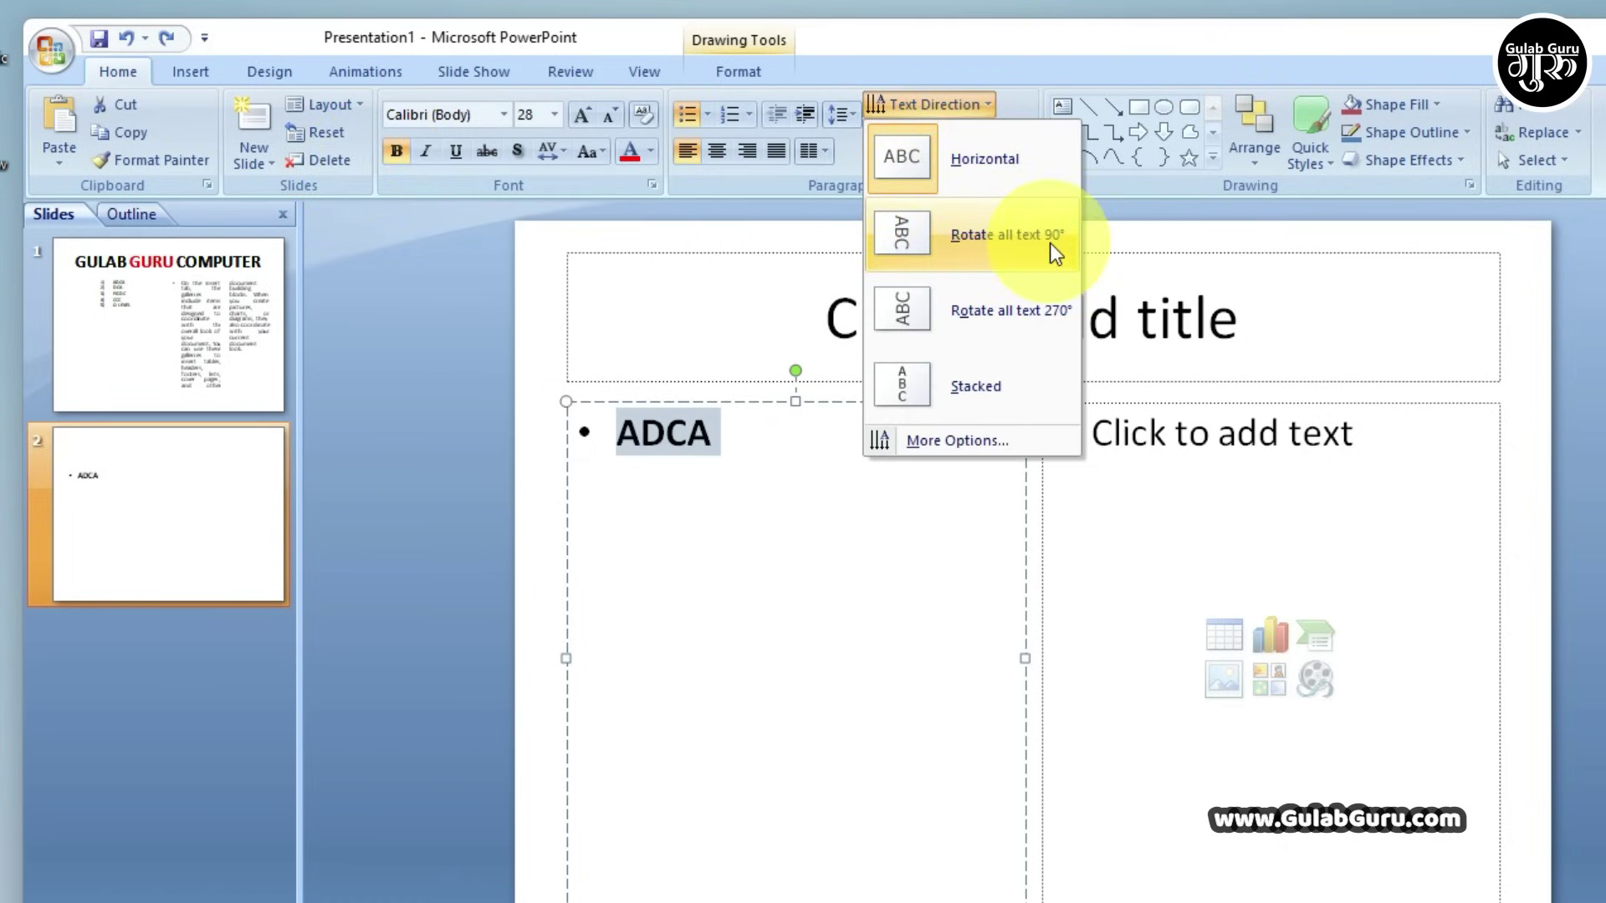
left_click(997, 239)
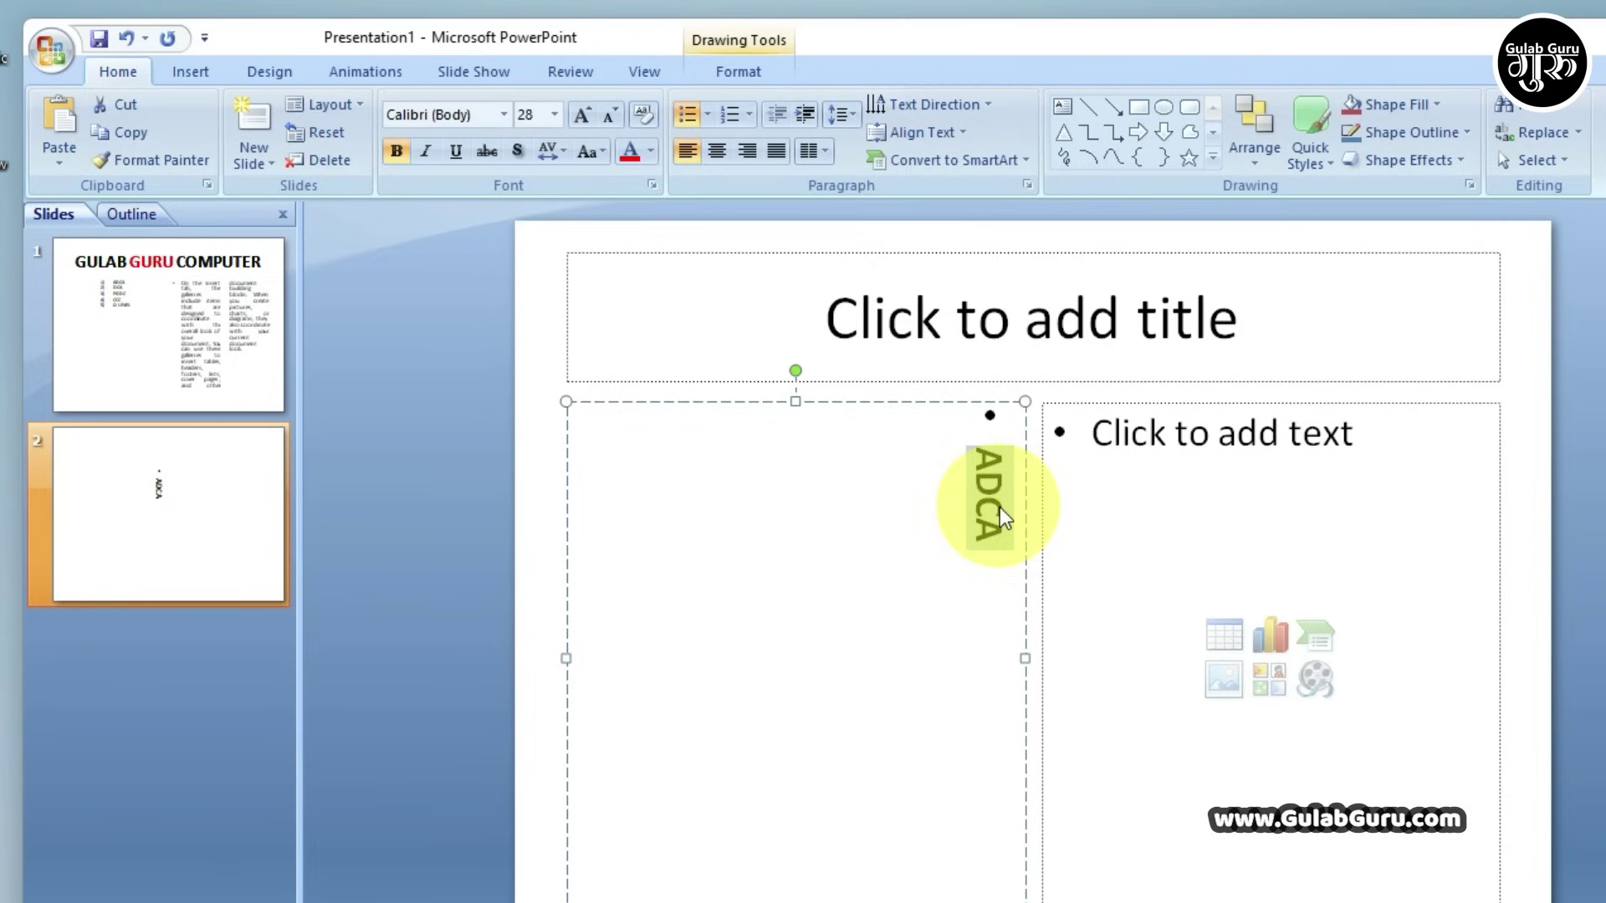
left_click(969, 103)
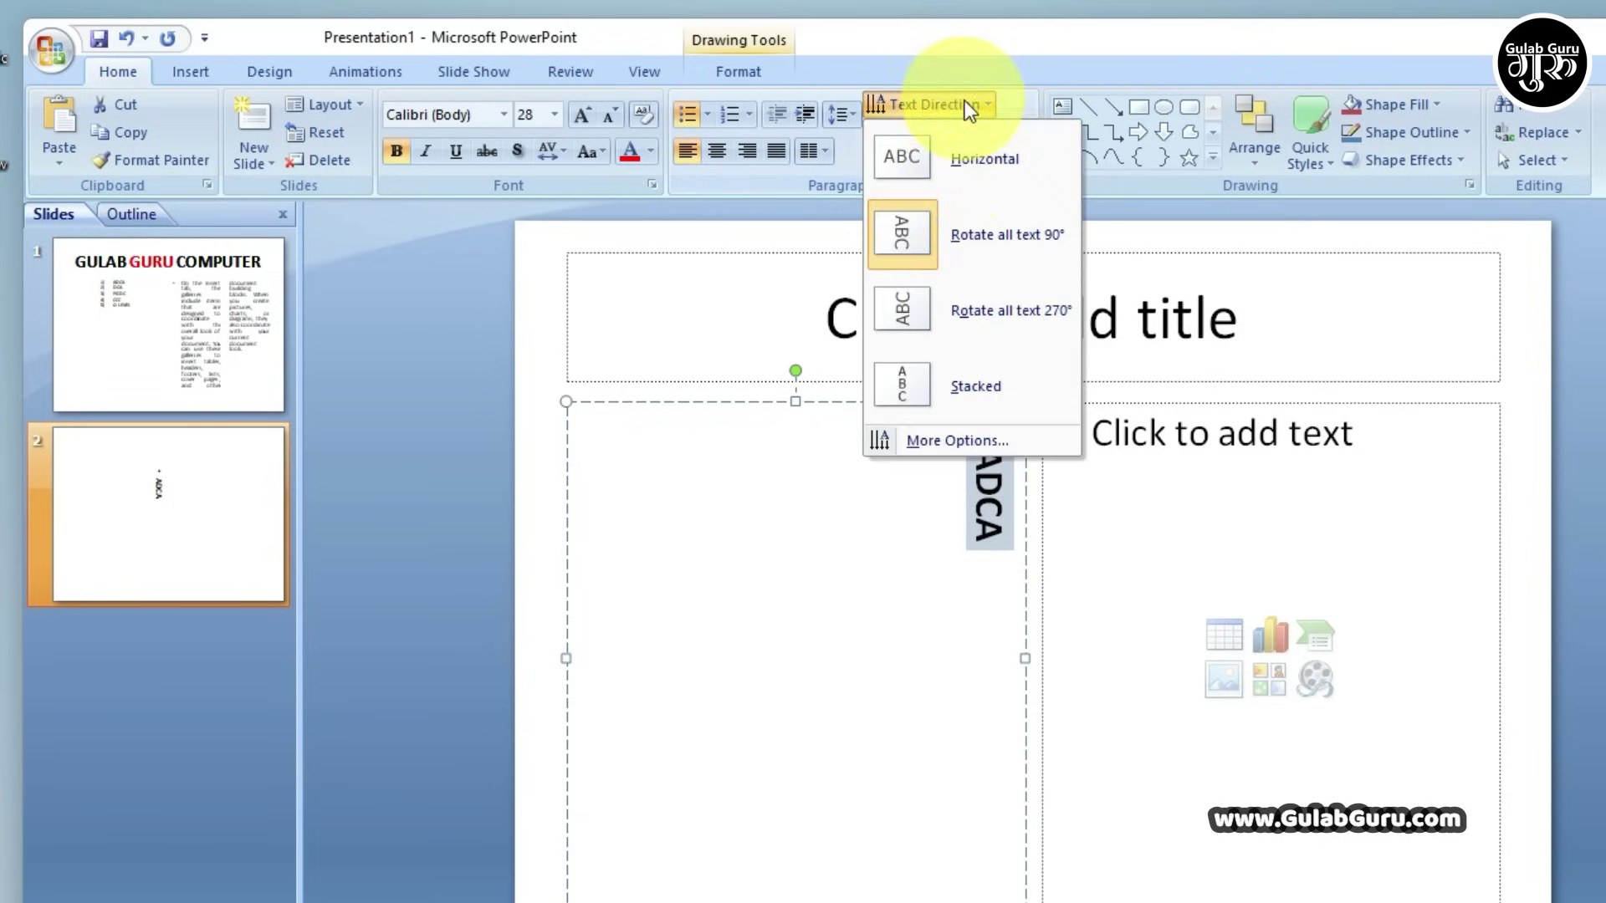
left_click(1007, 307)
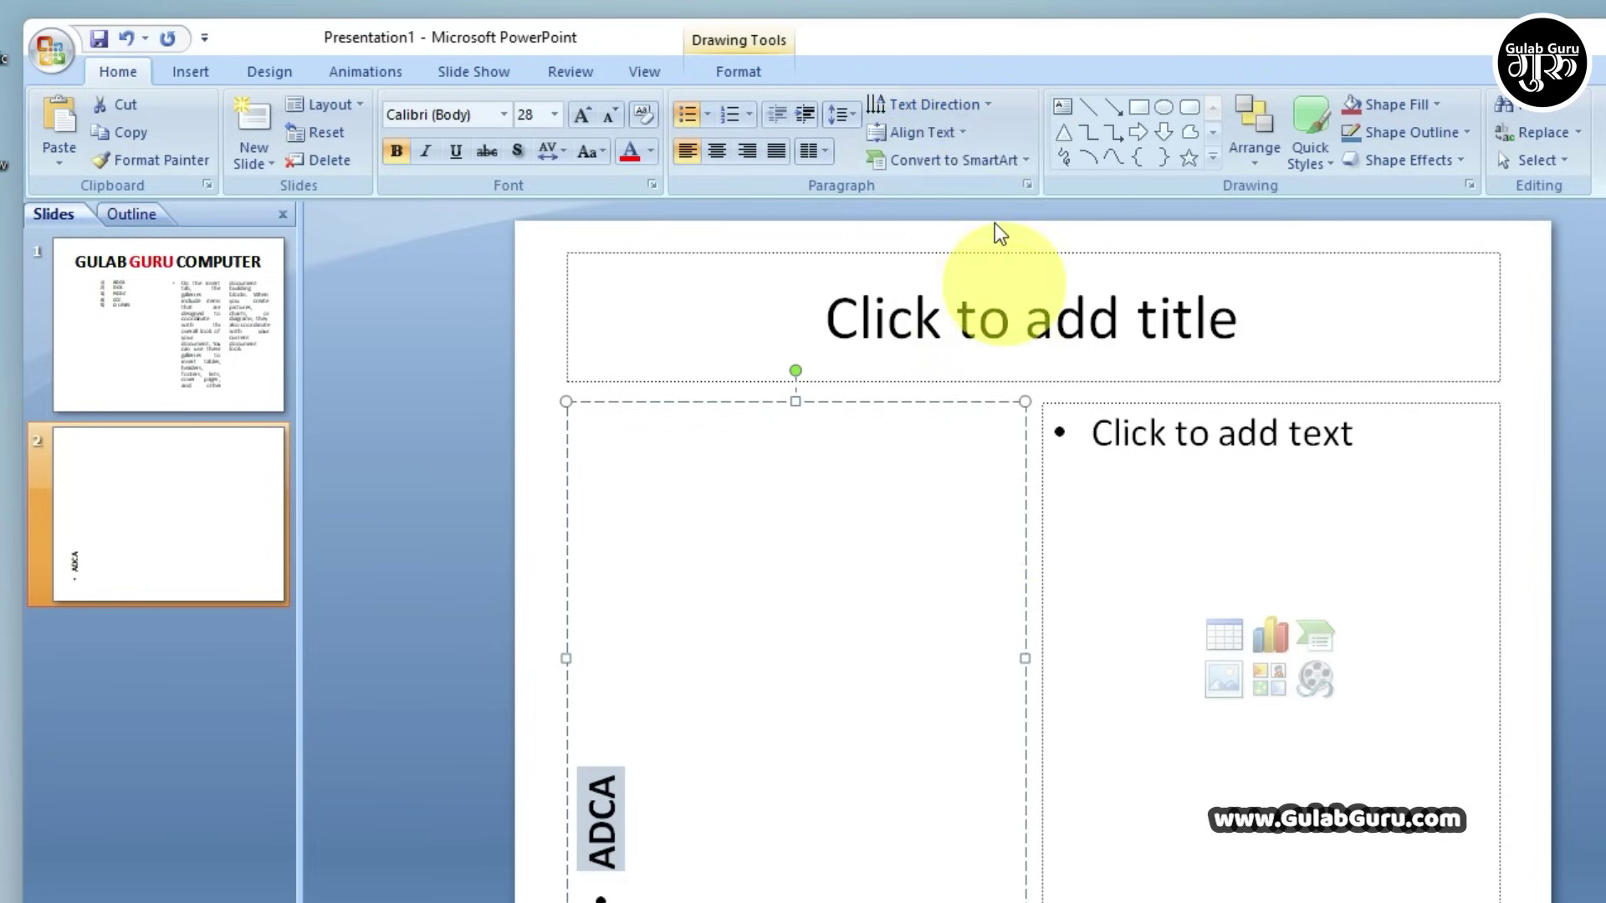
left_click(977, 112)
left_click(972, 383)
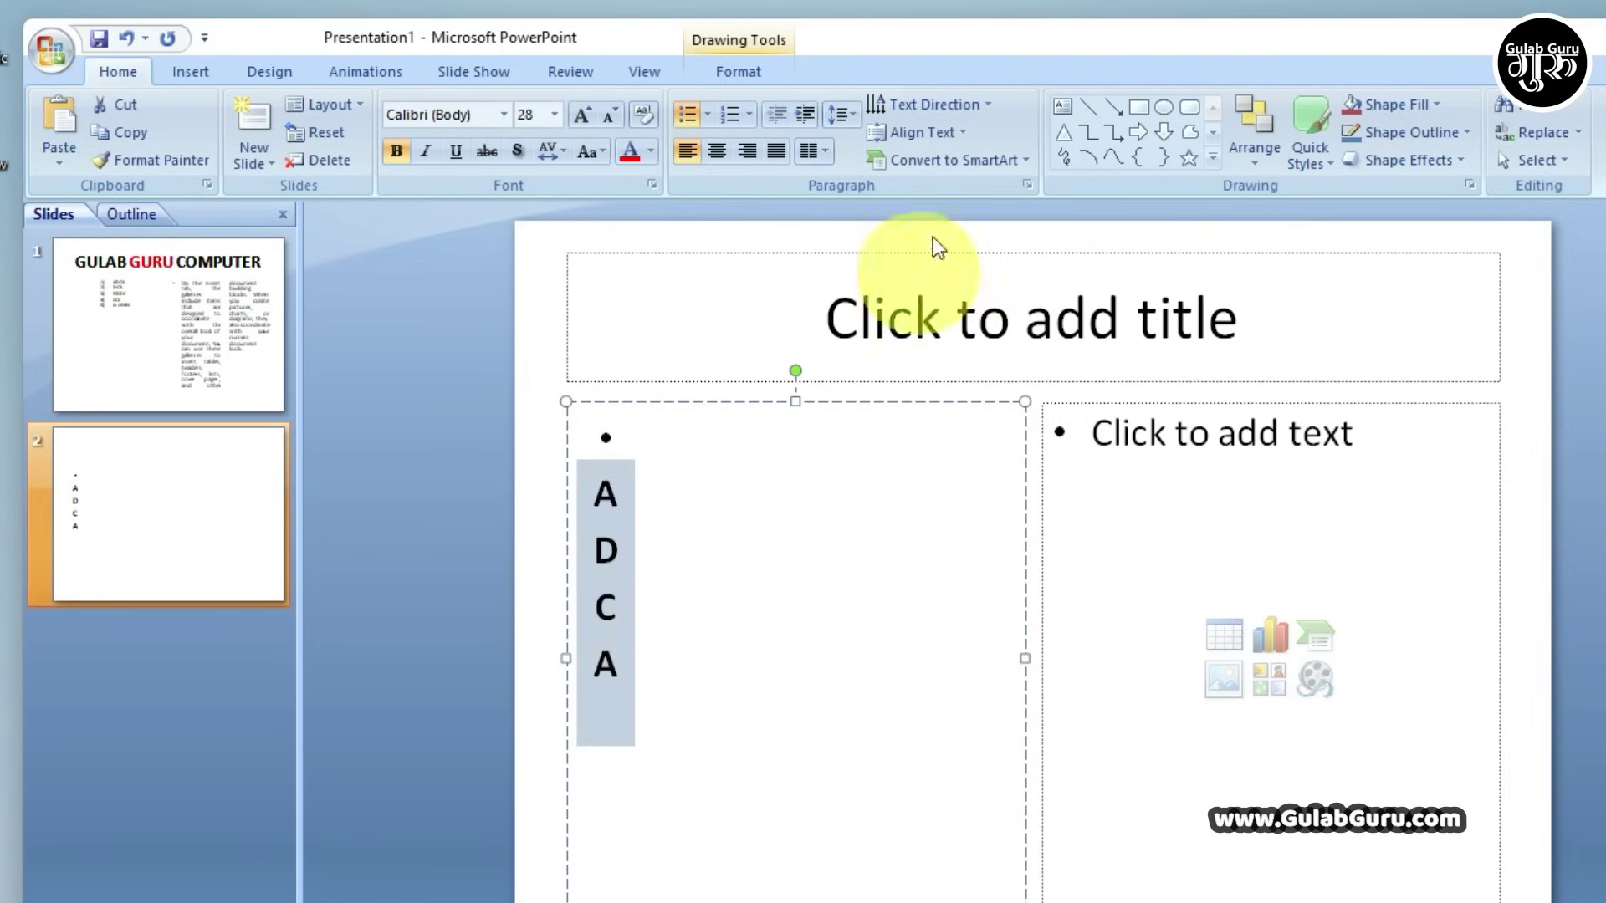
left_click(975, 104)
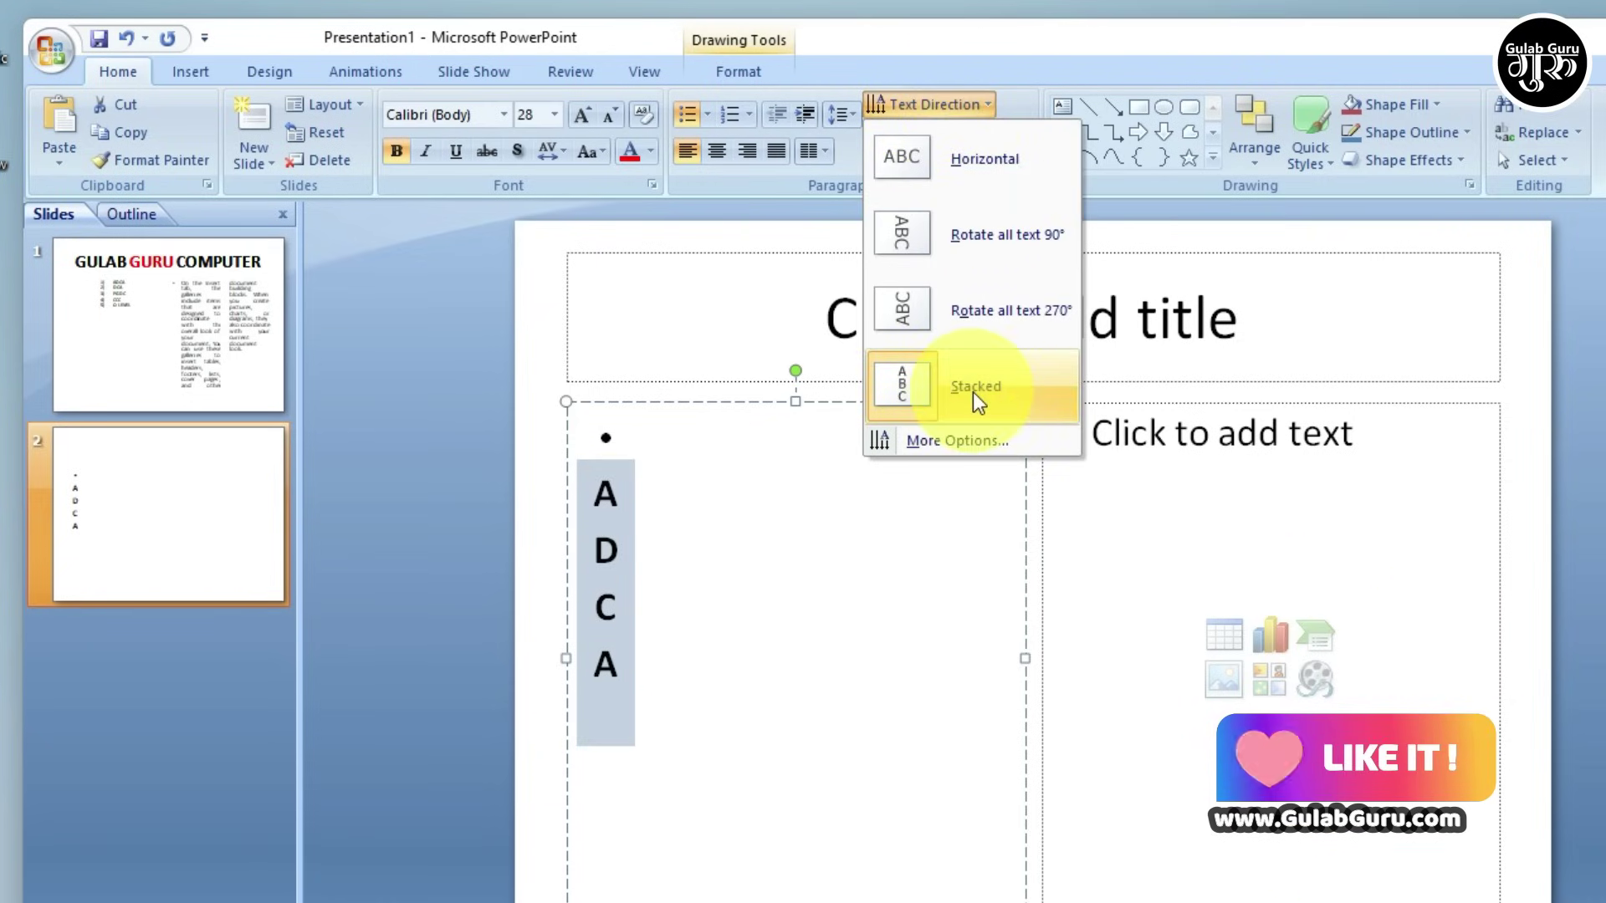
In Format Text Effects, set the stacked ADCA text's alignment to Left Middle and close
left_click(925, 439)
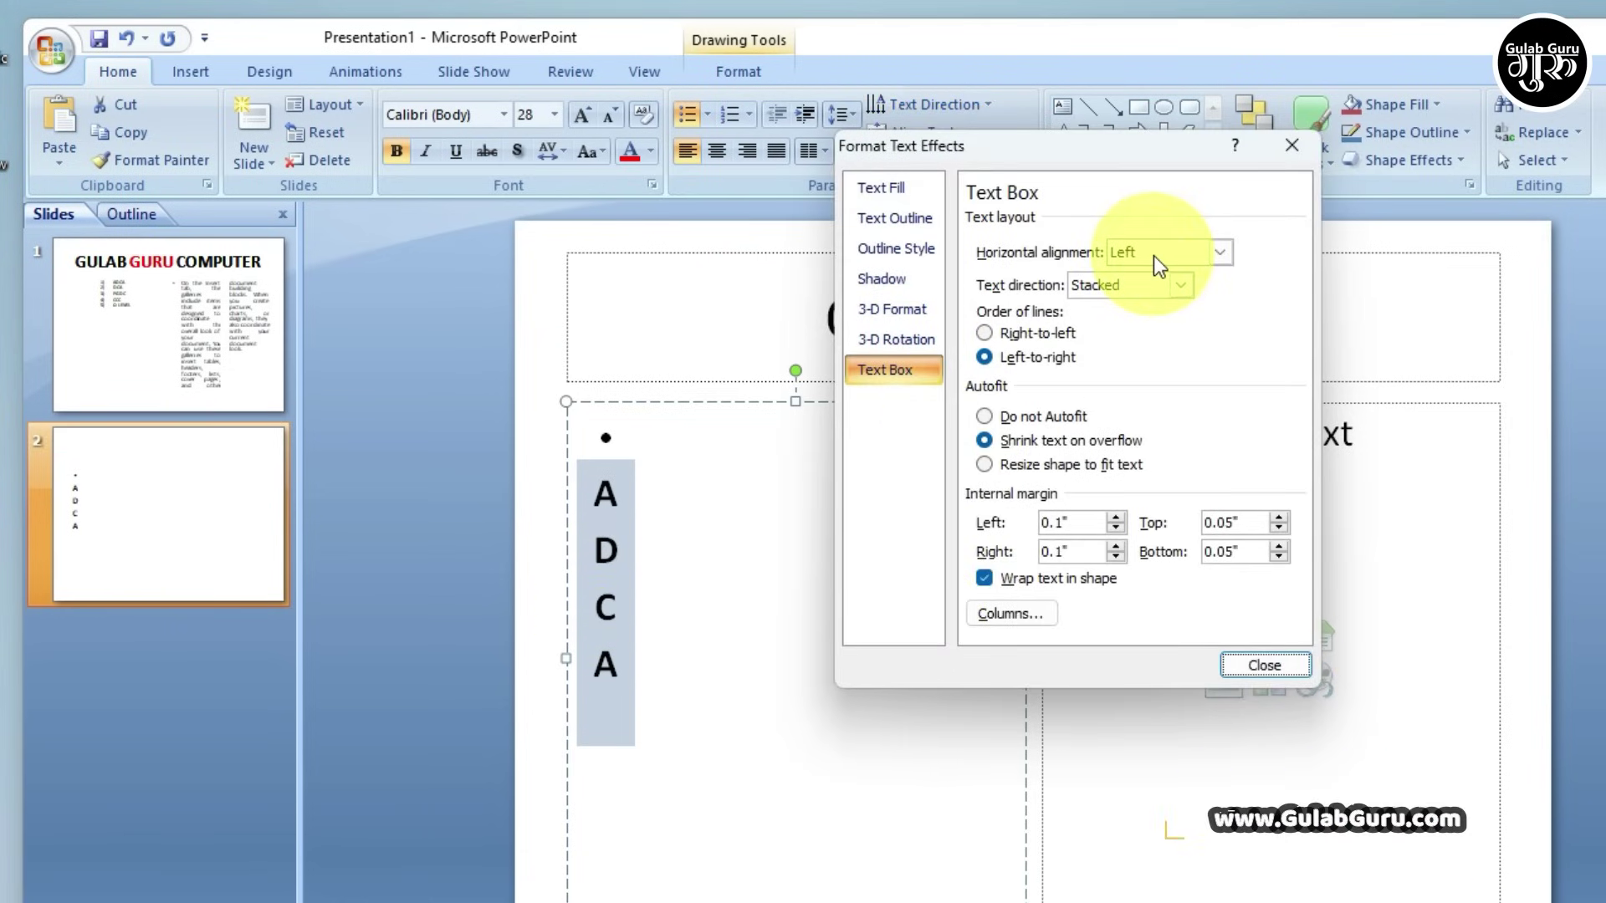
left_click(1221, 253)
left_click(1202, 387)
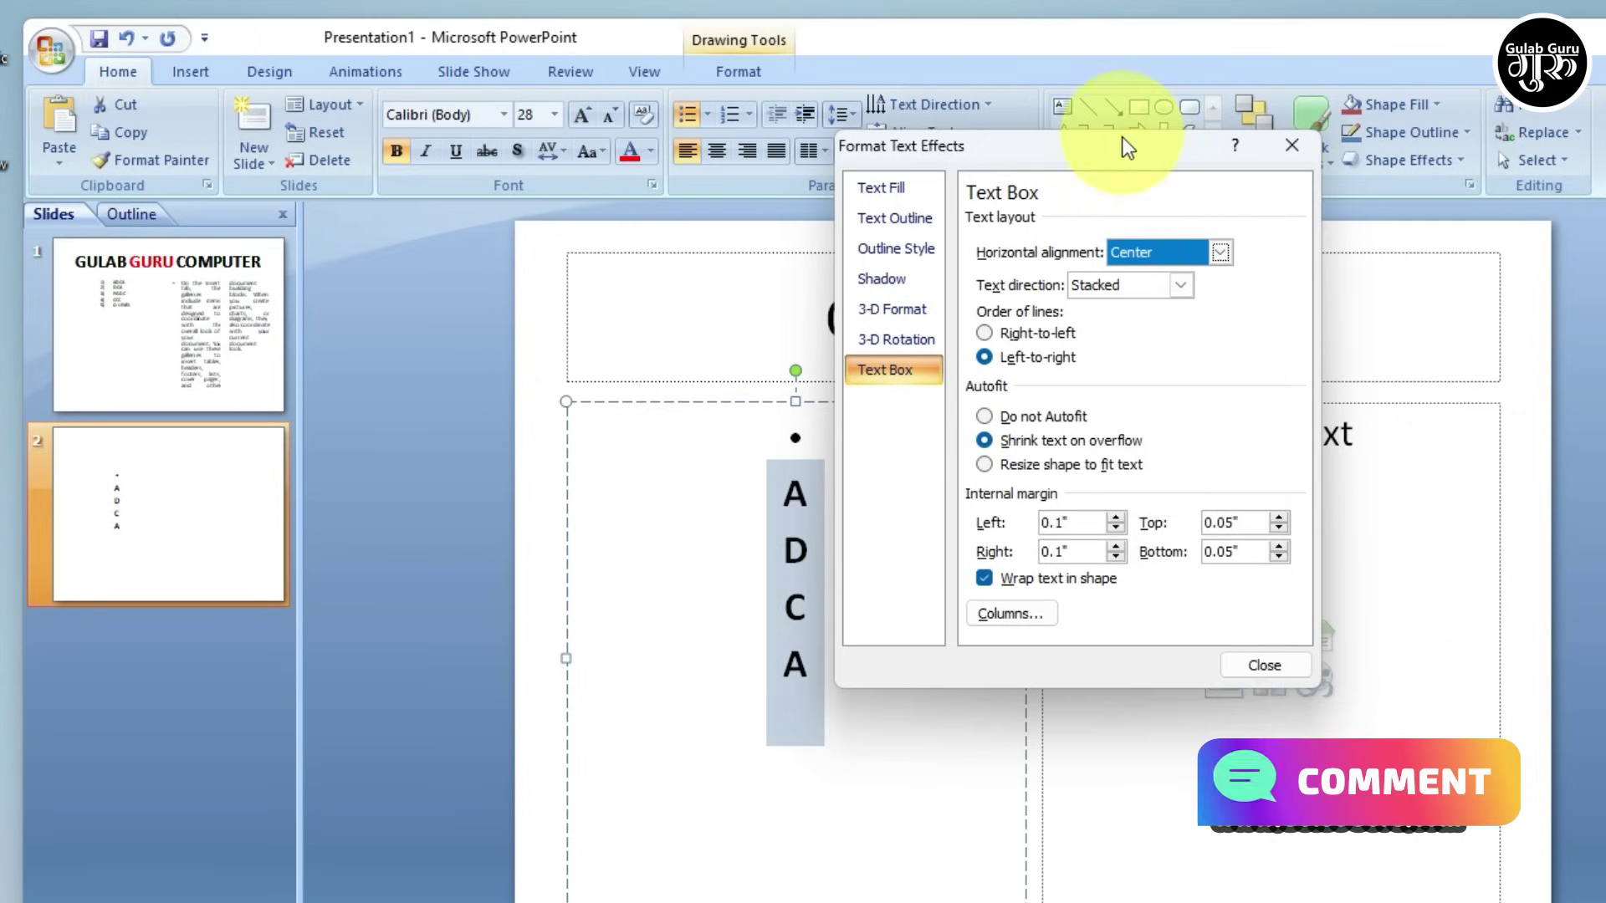
left_click_drag(1125, 146, 1219, 134)
left_click(1313, 240)
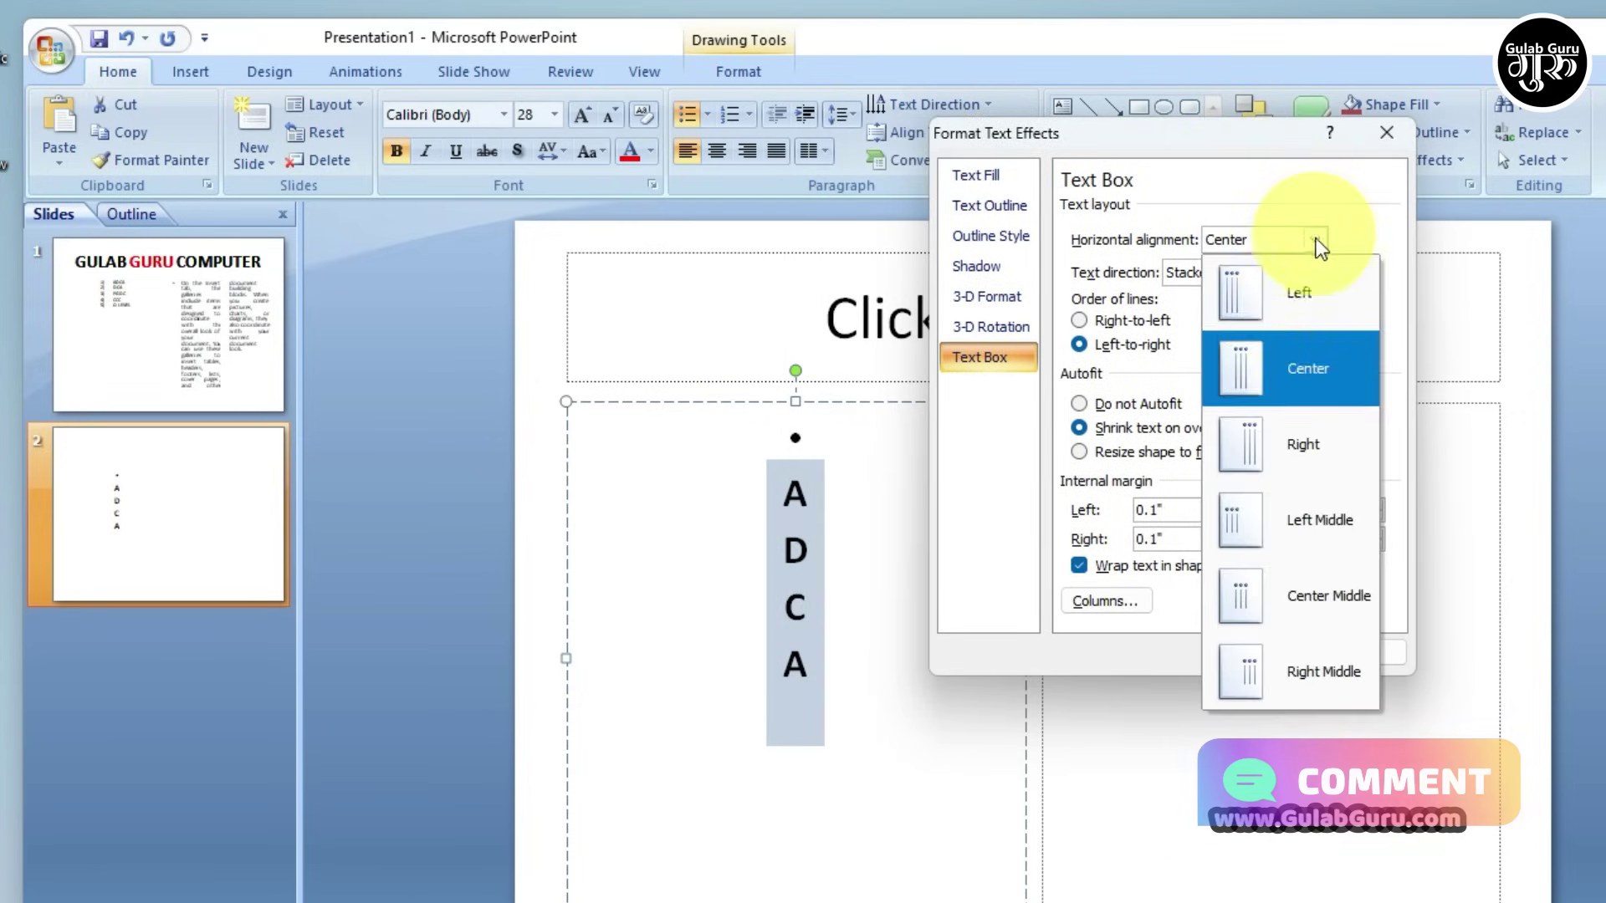
left_click(1301, 440)
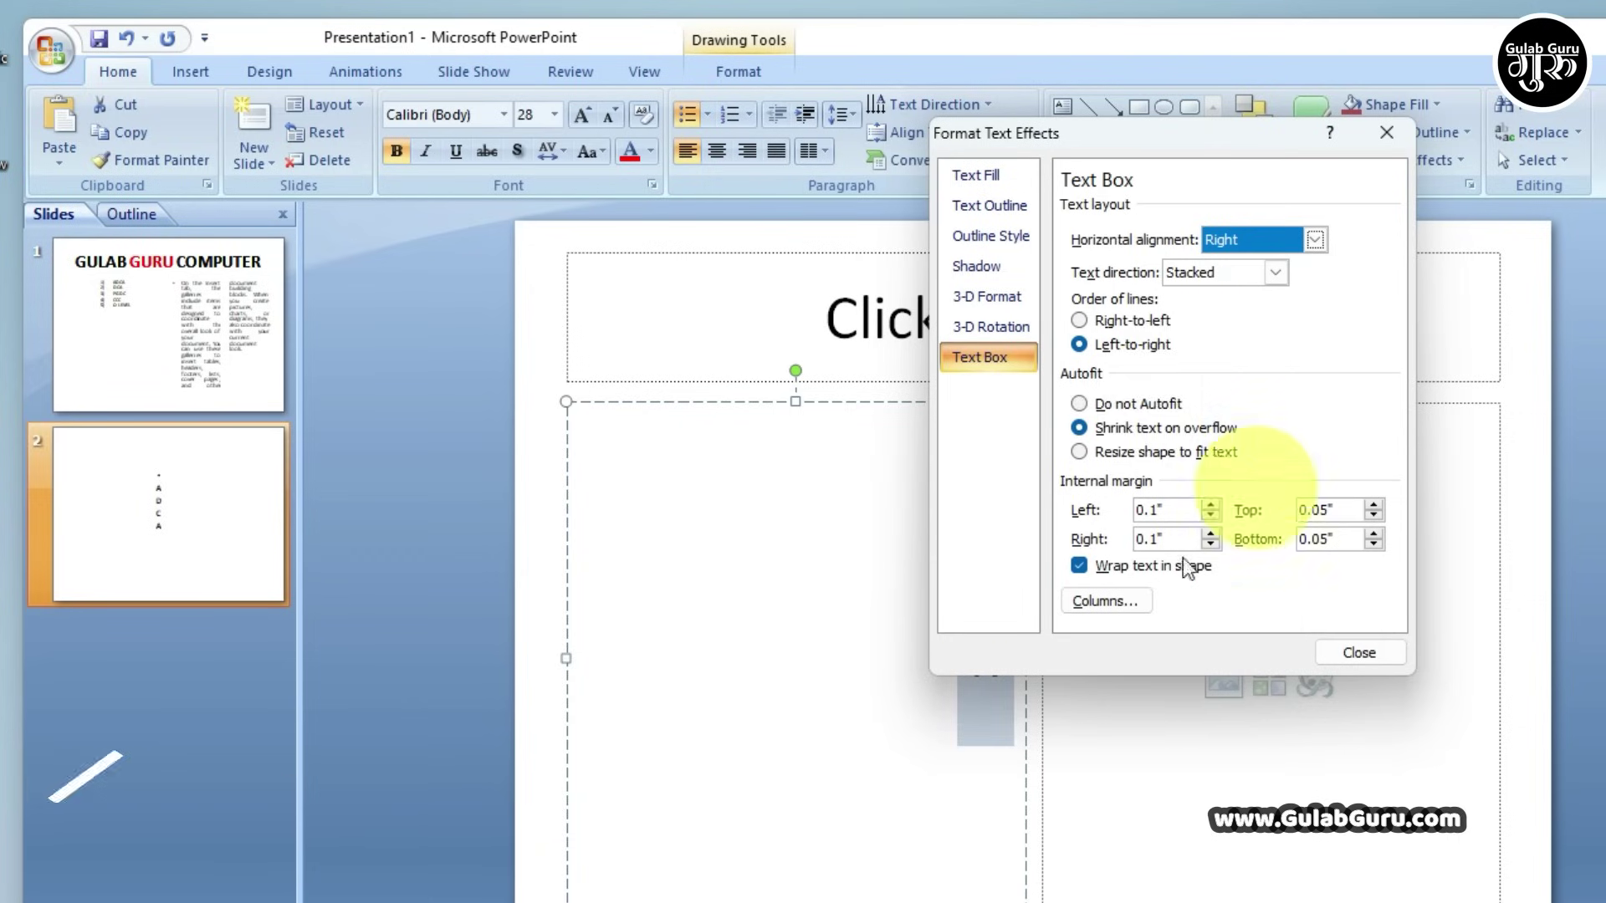
left_click(1315, 244)
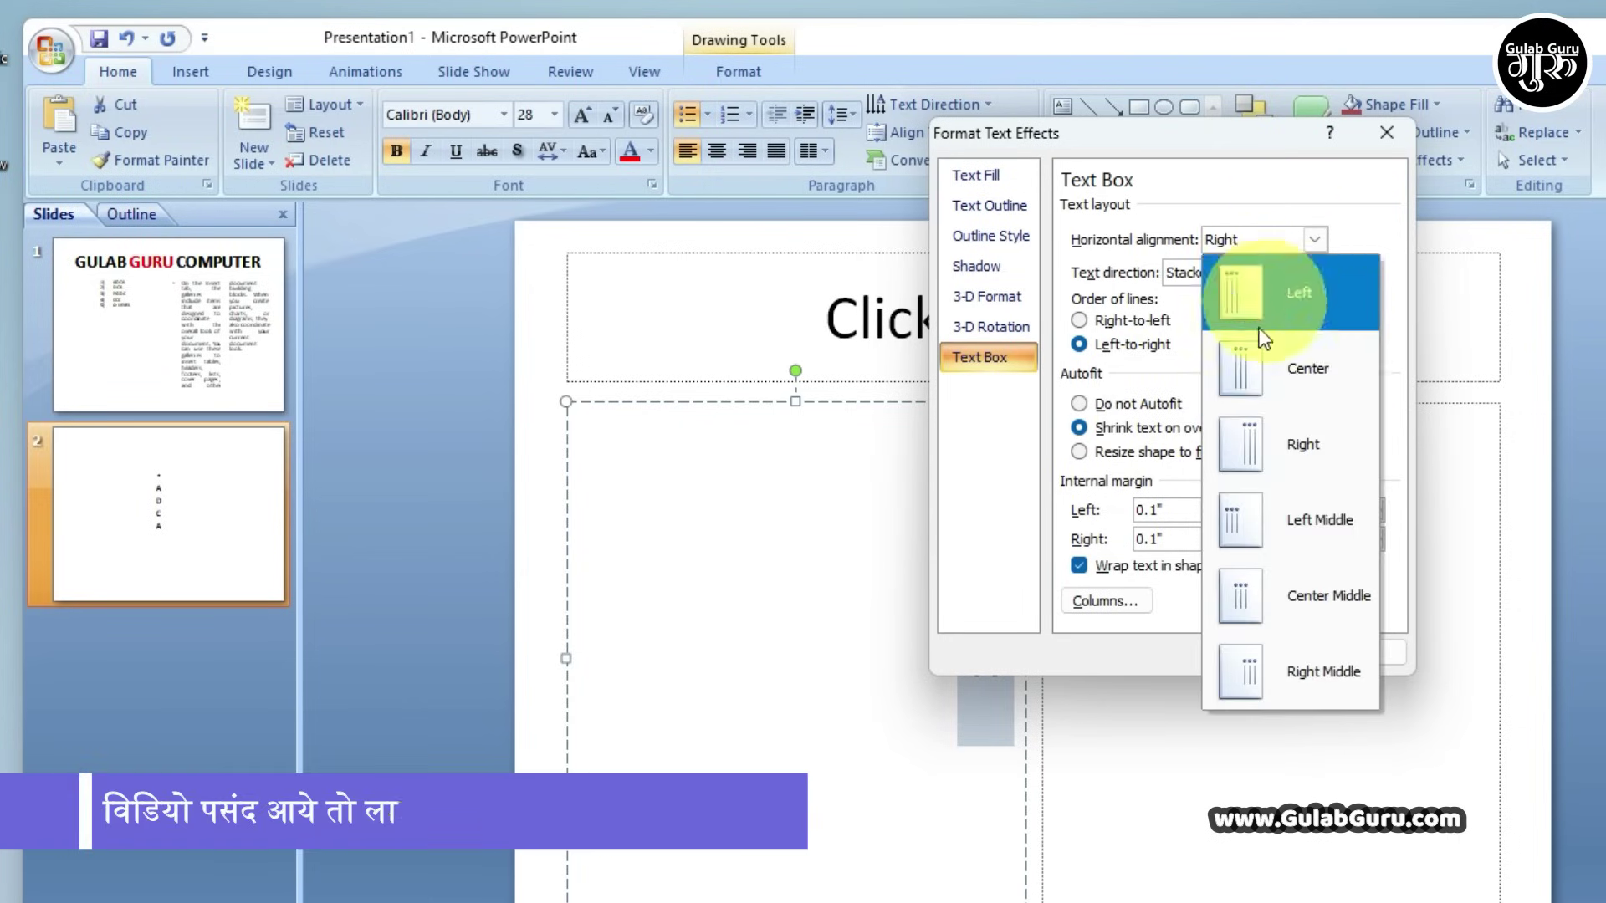
left_click(1292, 520)
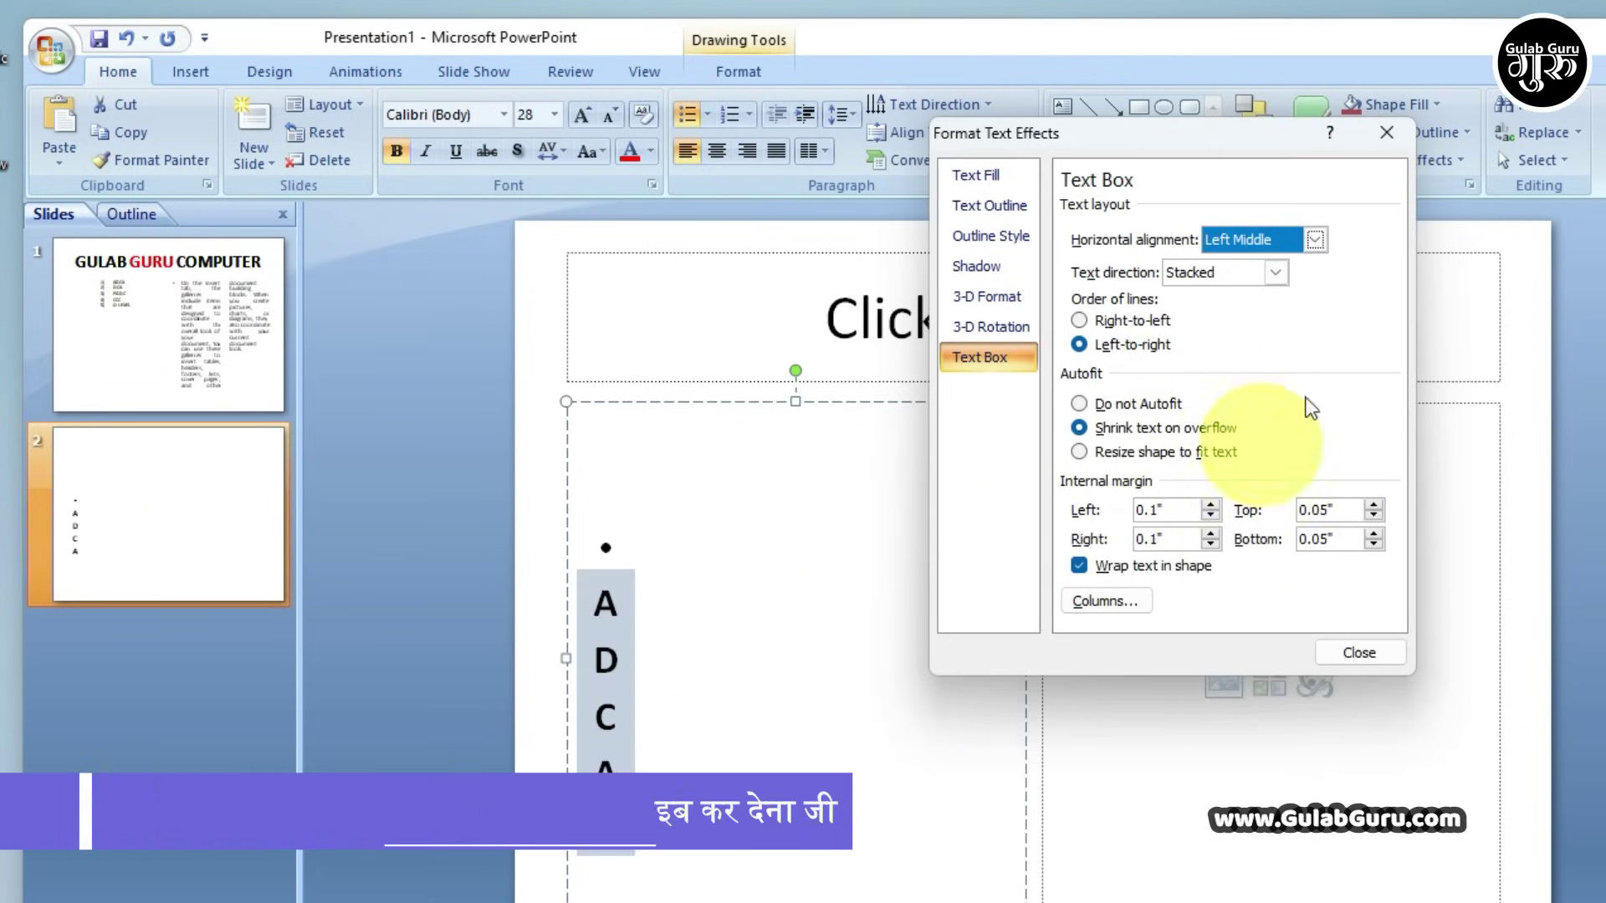
left_click(1274, 273)
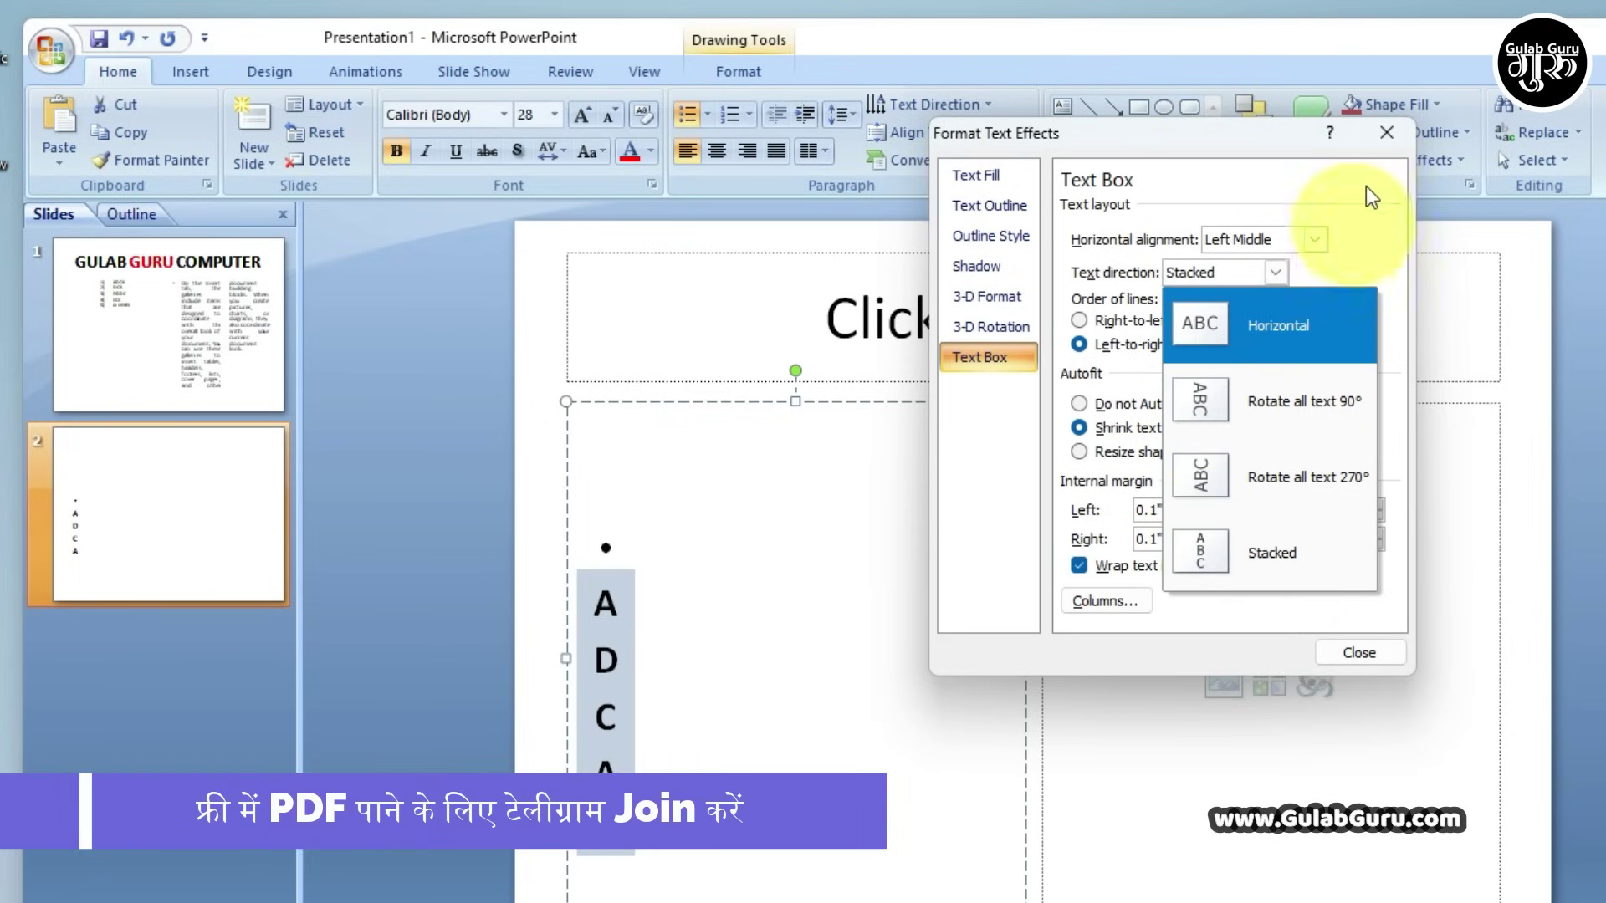
left_click(1315, 240)
left_click(1217, 263)
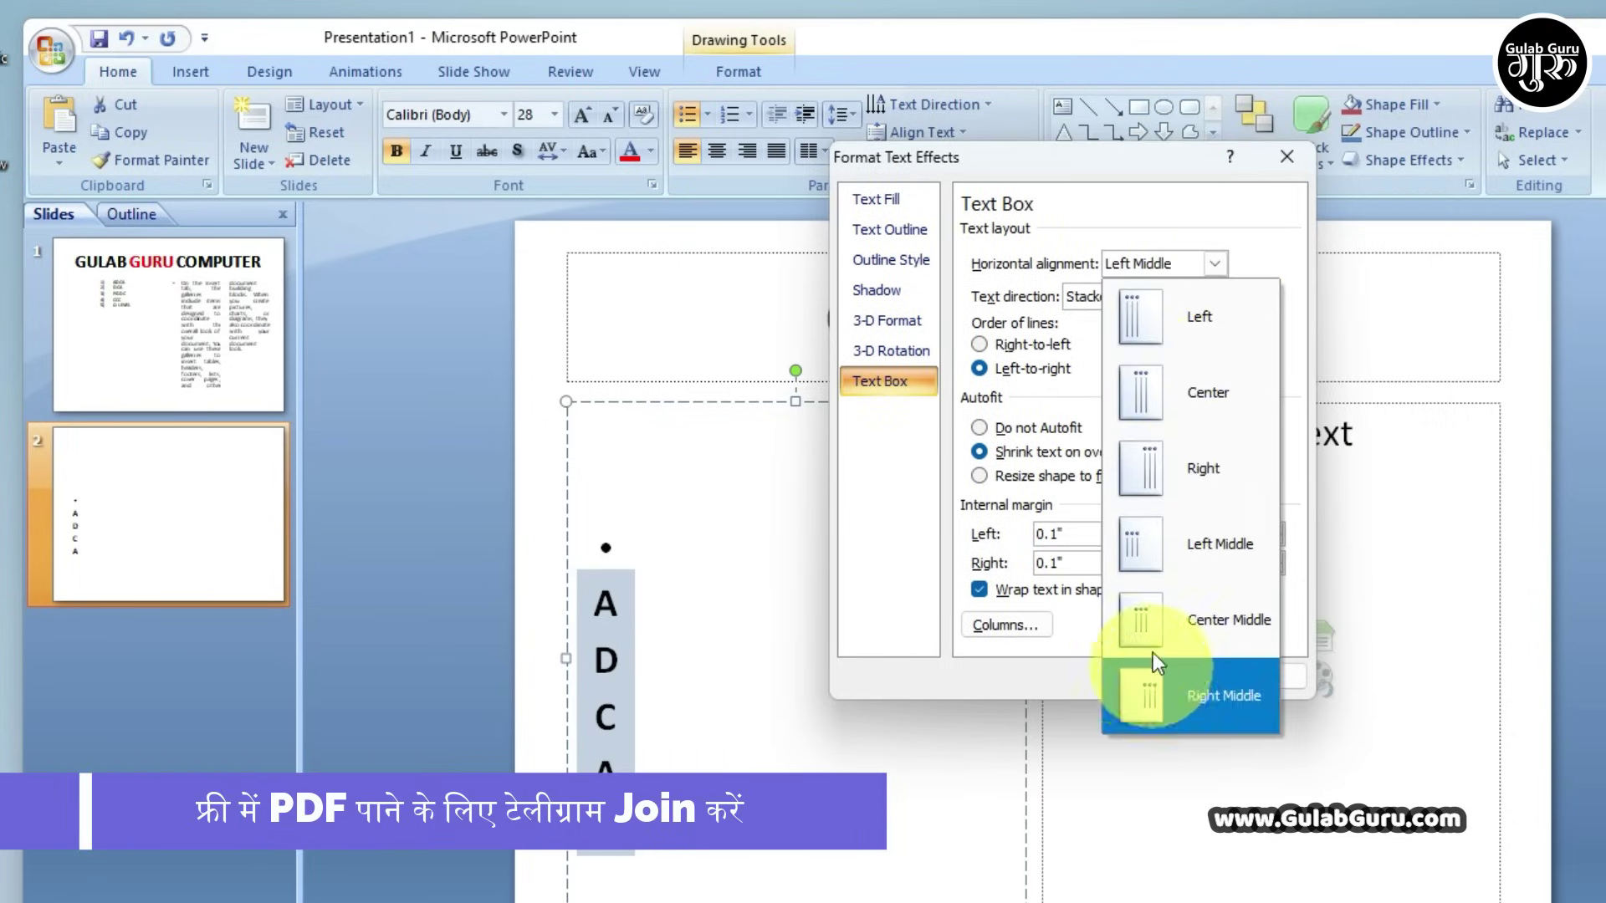
left_click(1288, 163)
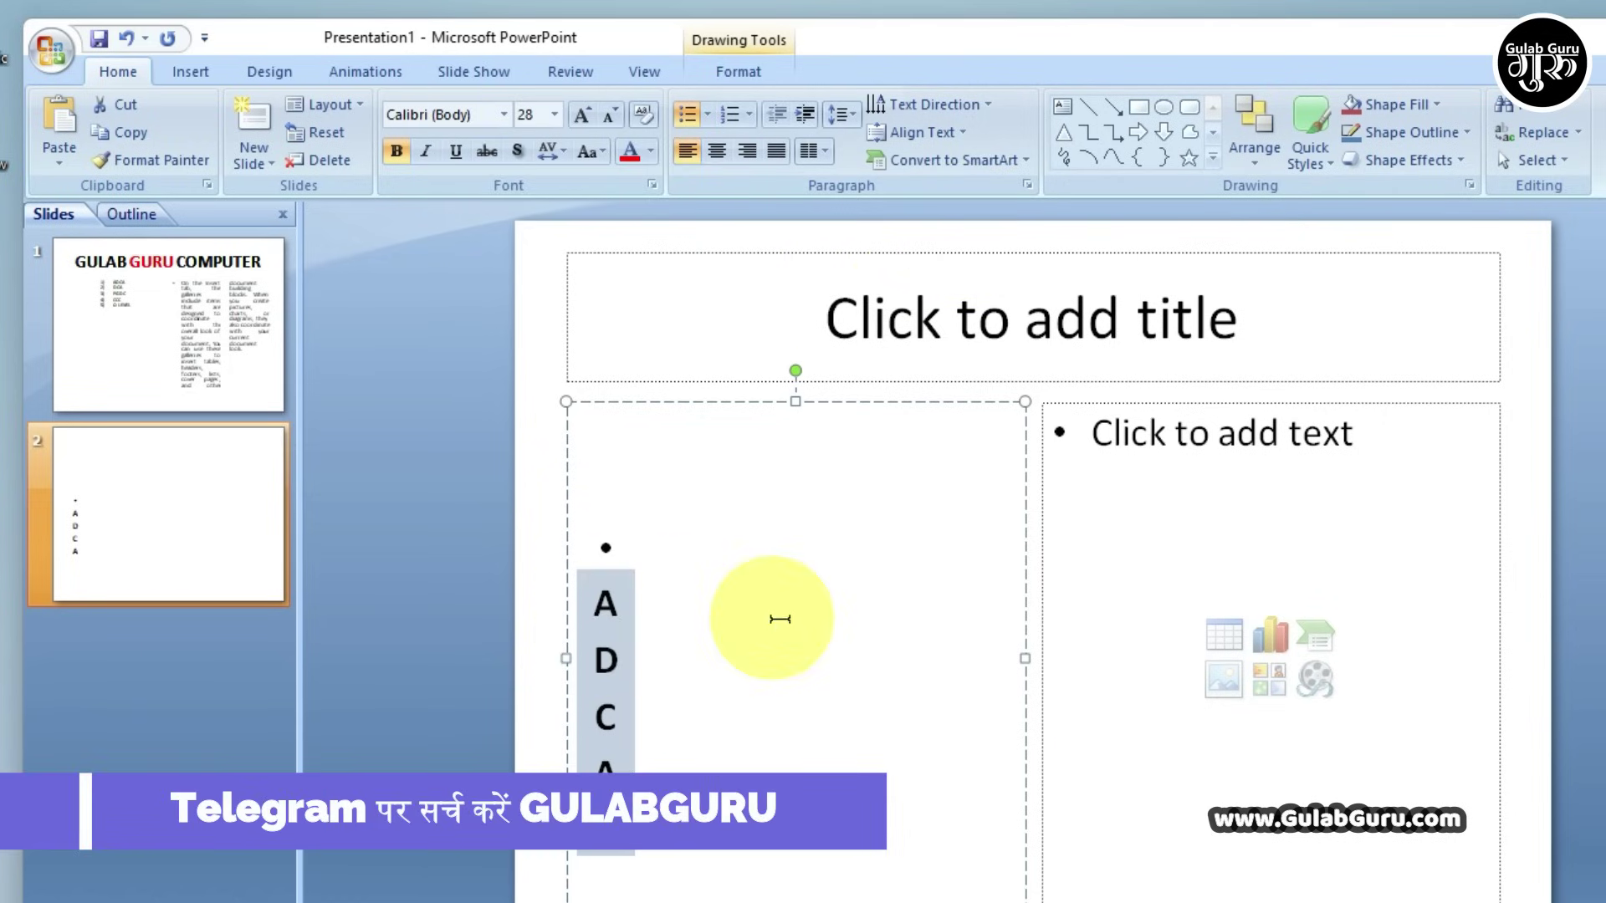
Try centre, left and right alignment for the ADCA text in its box
left_click(960, 134)
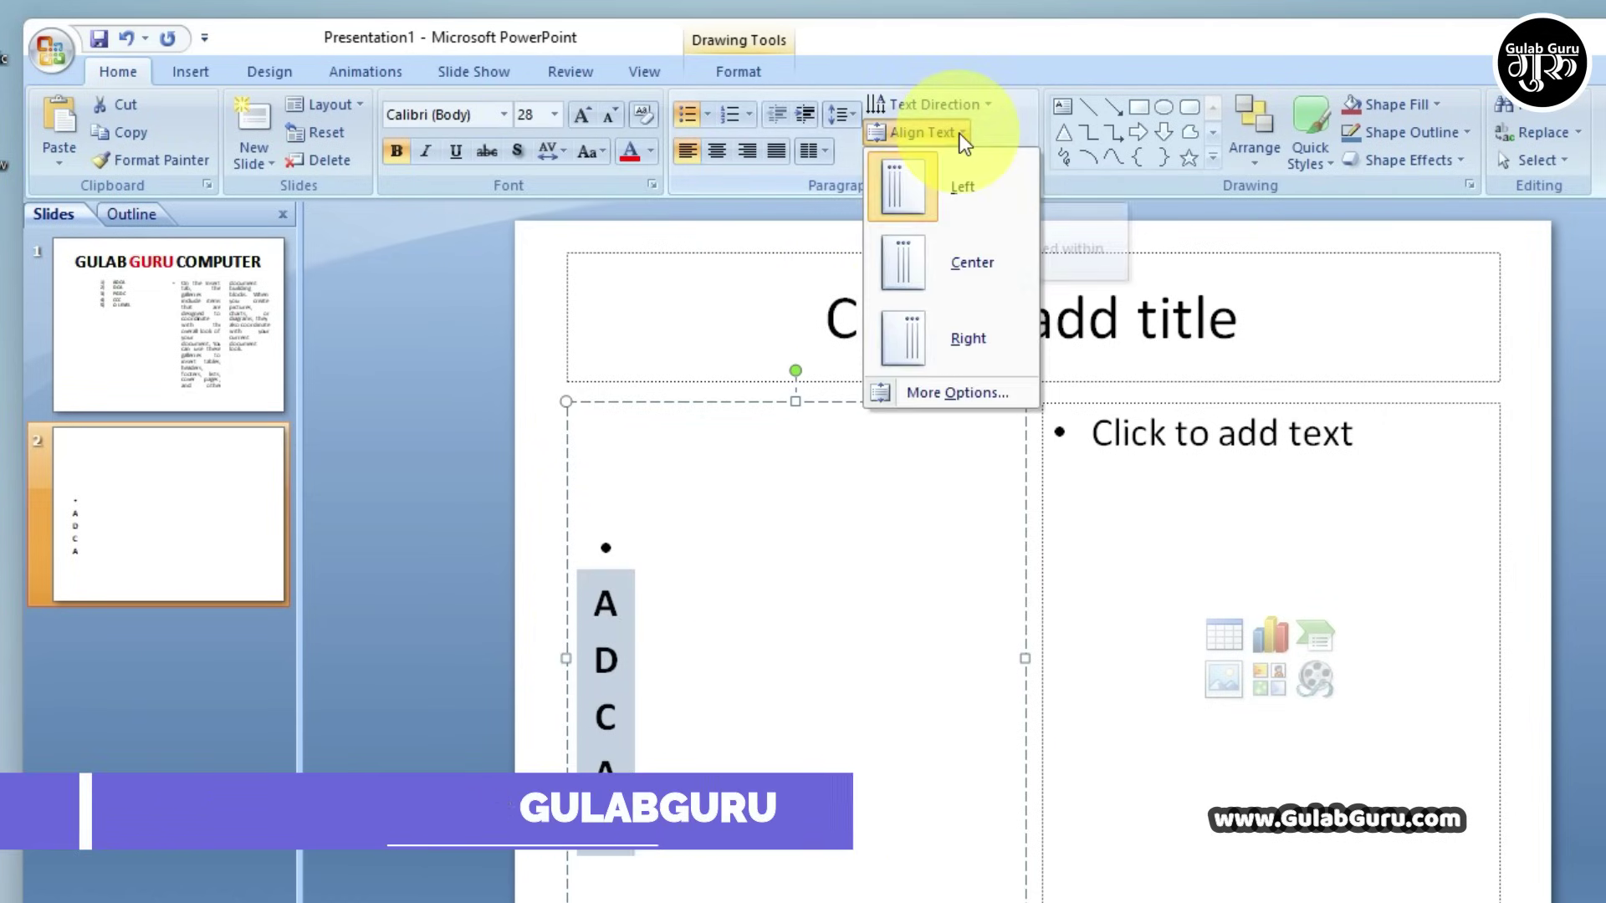
left_click(967, 262)
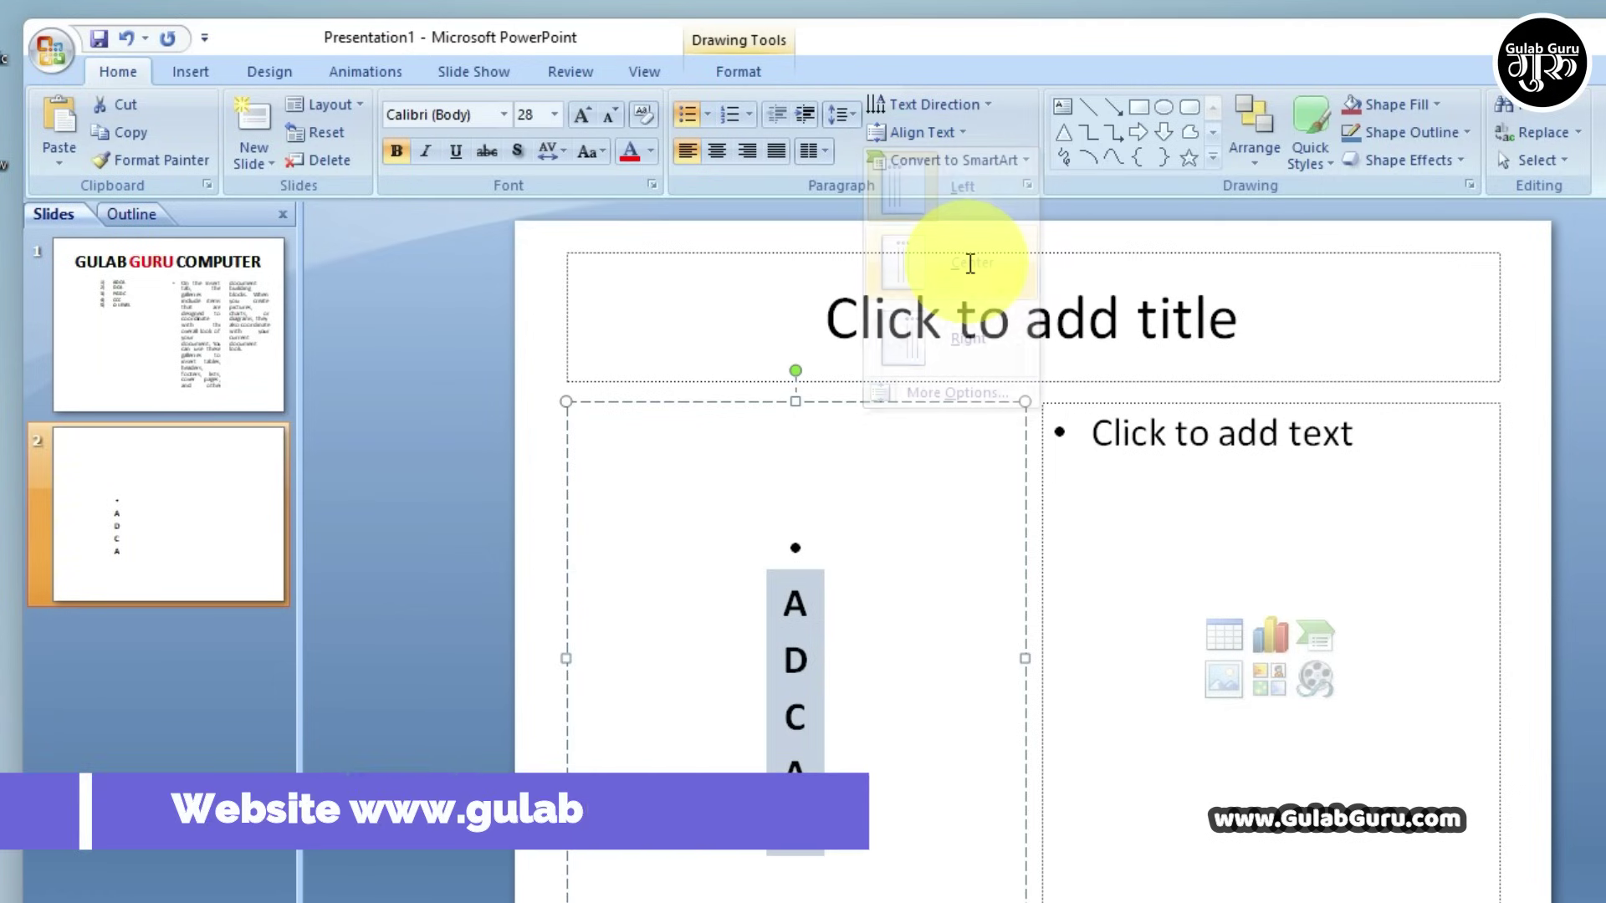
left_click(962, 134)
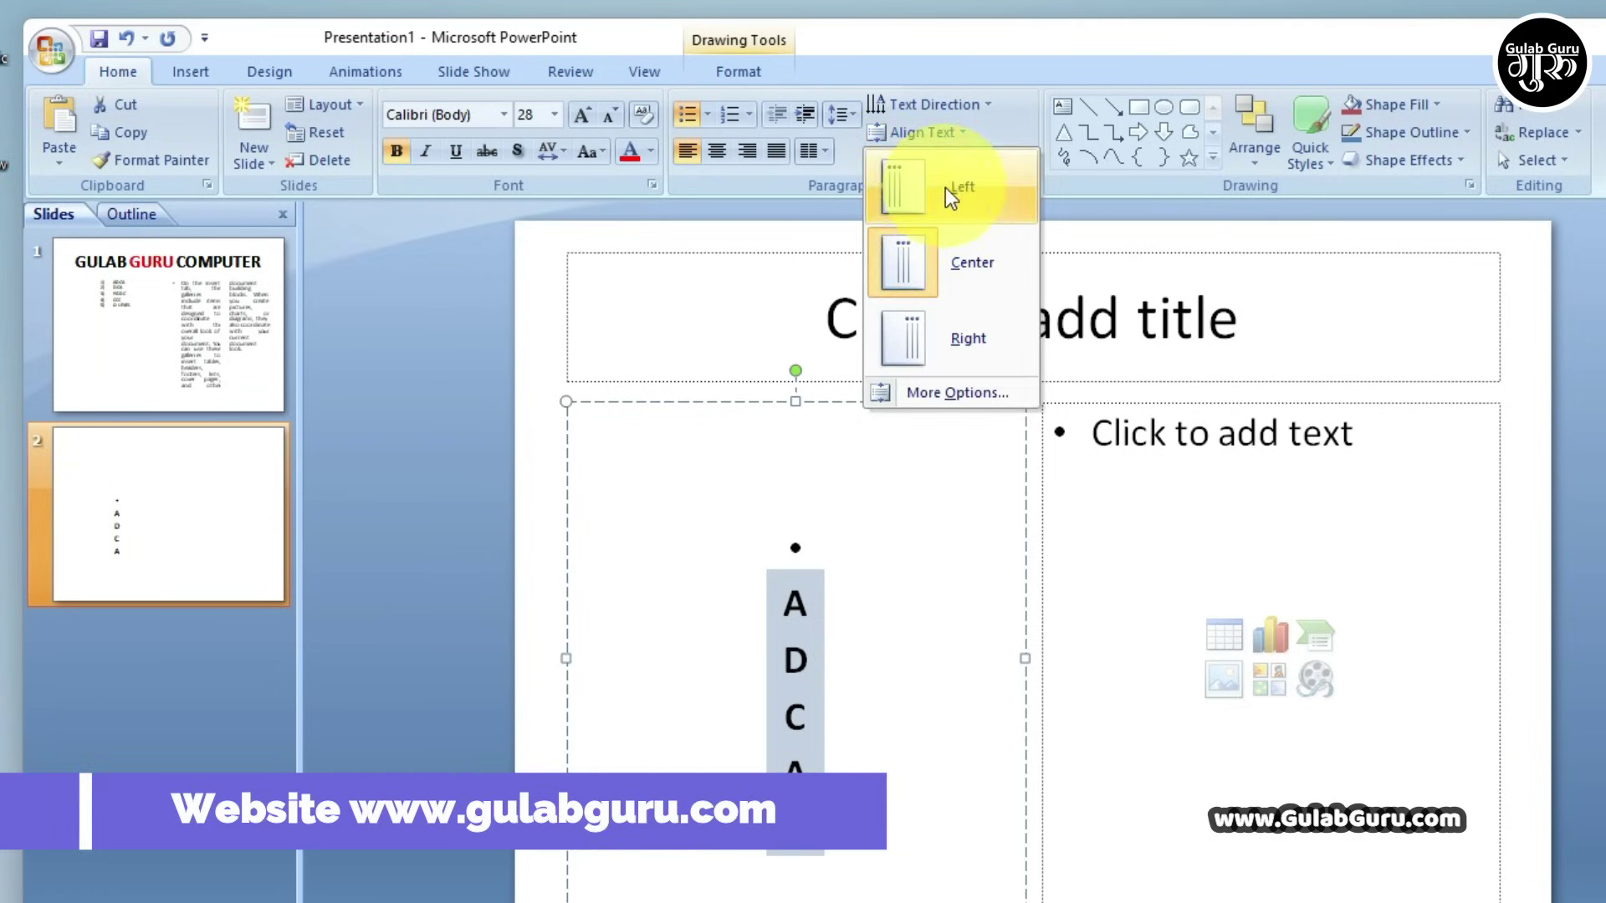
left_click(945, 187)
left_click(948, 134)
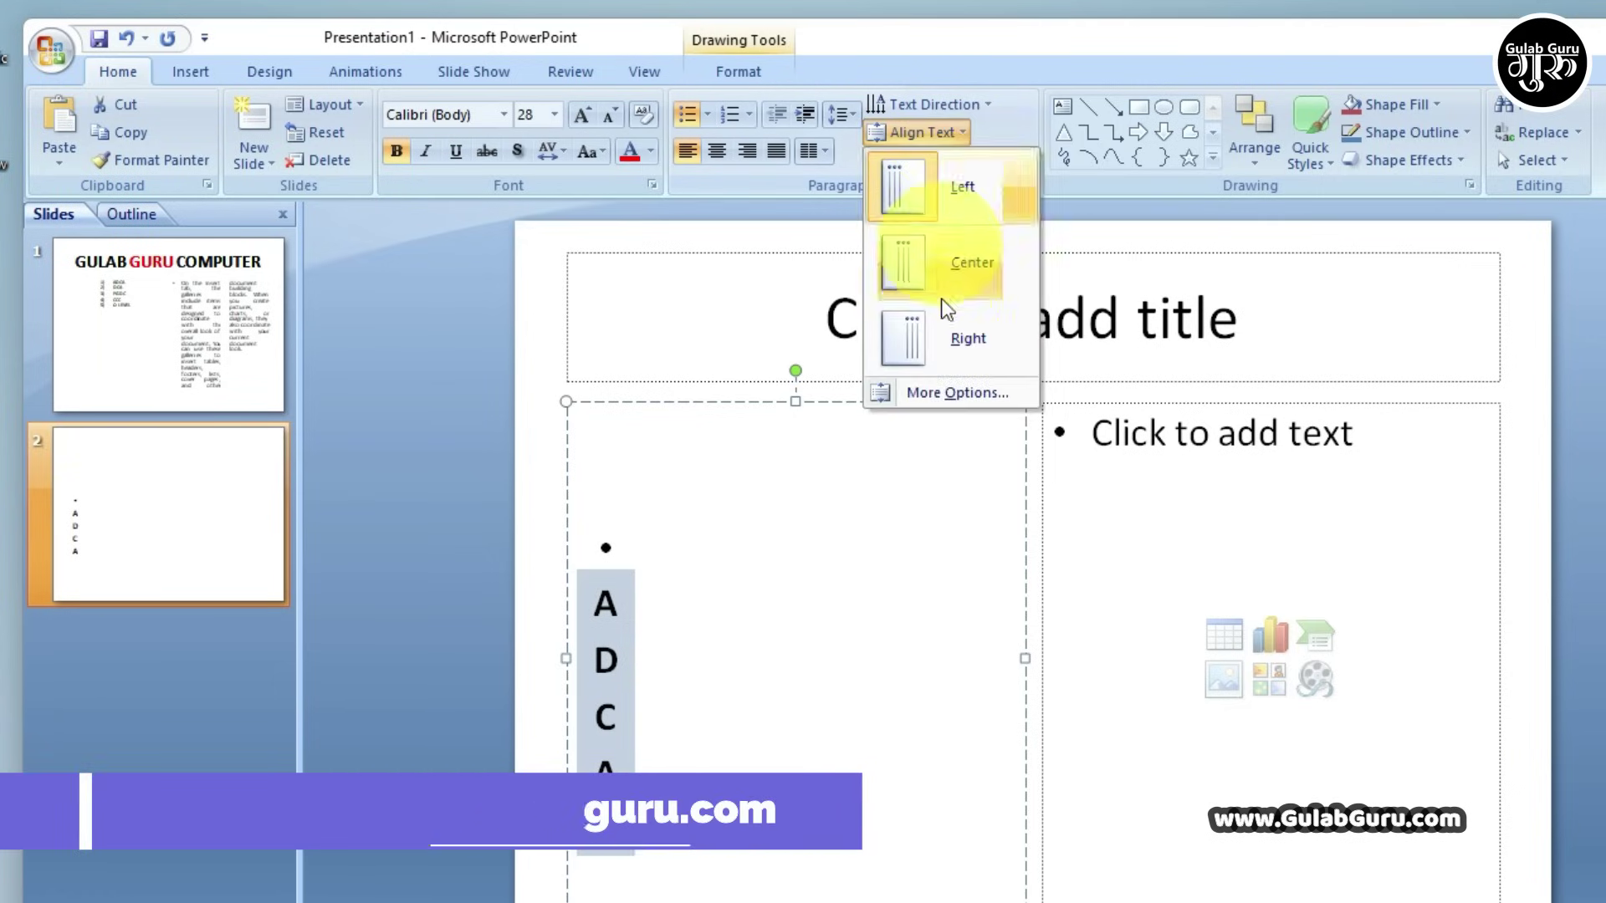
left_click(958, 343)
left_click(956, 133)
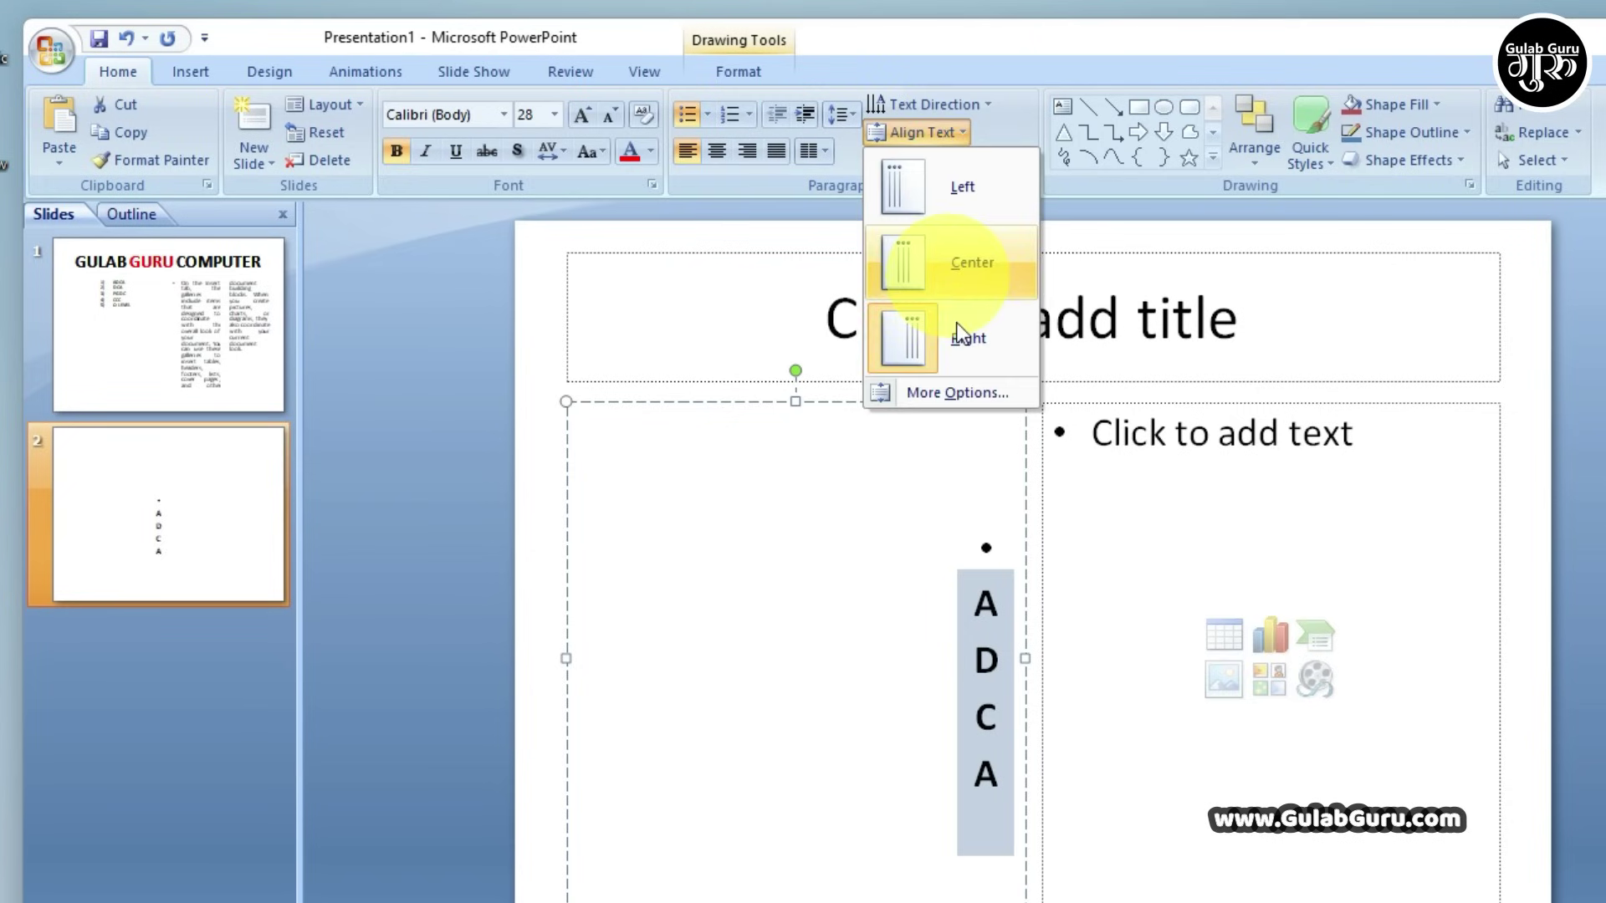
Check and close the text effects settings, then return to slide 1
left_click(965, 395)
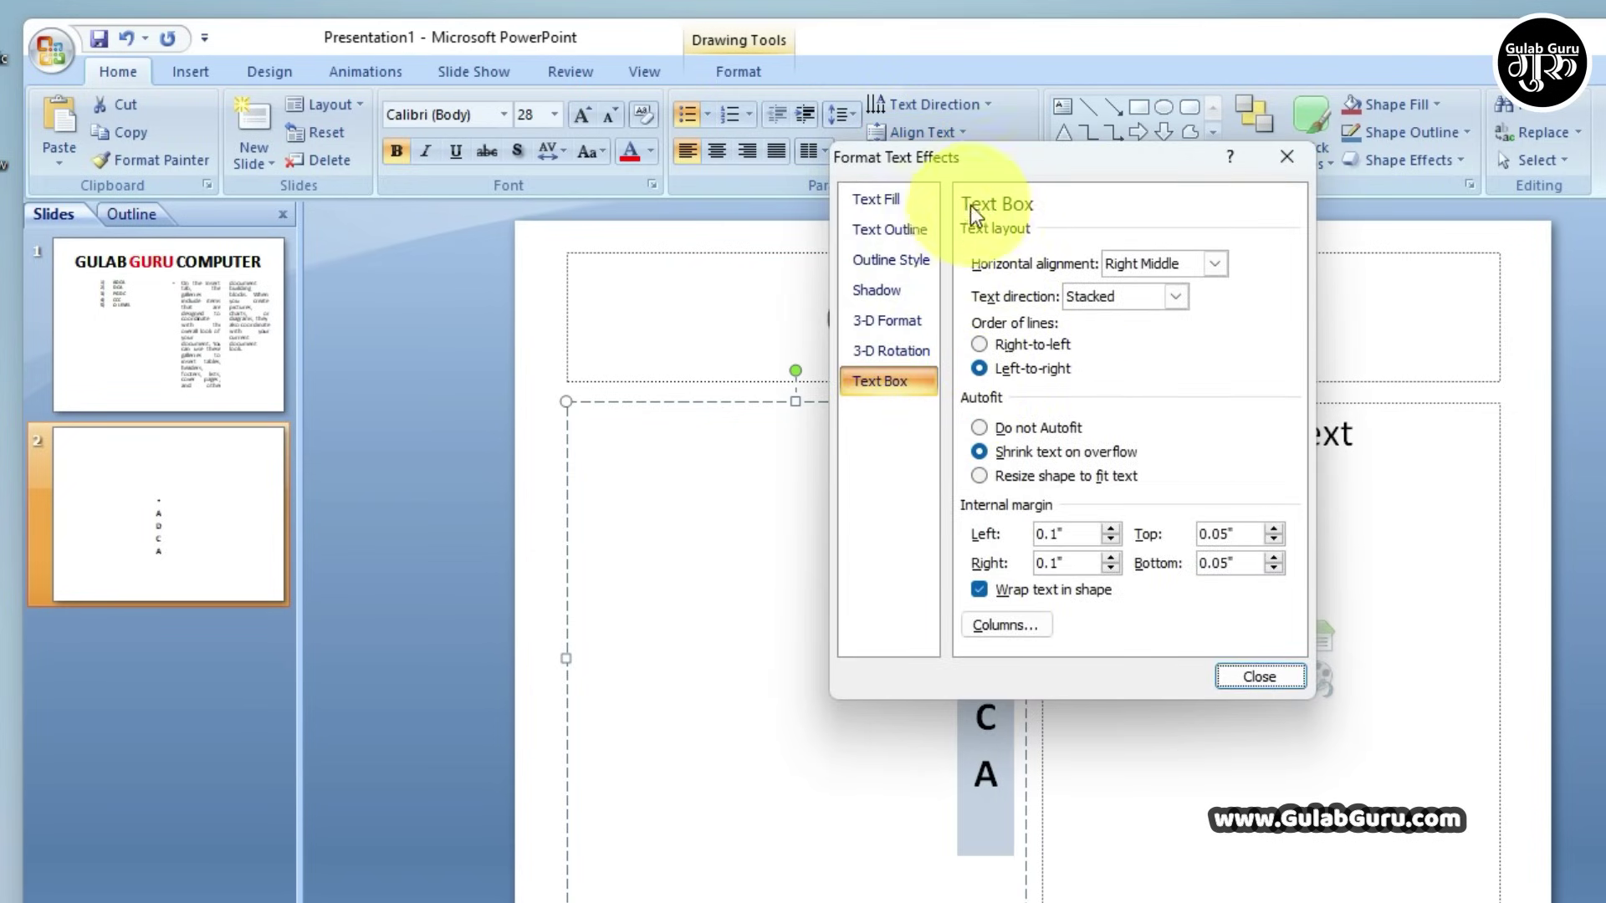
left_click(1204, 264)
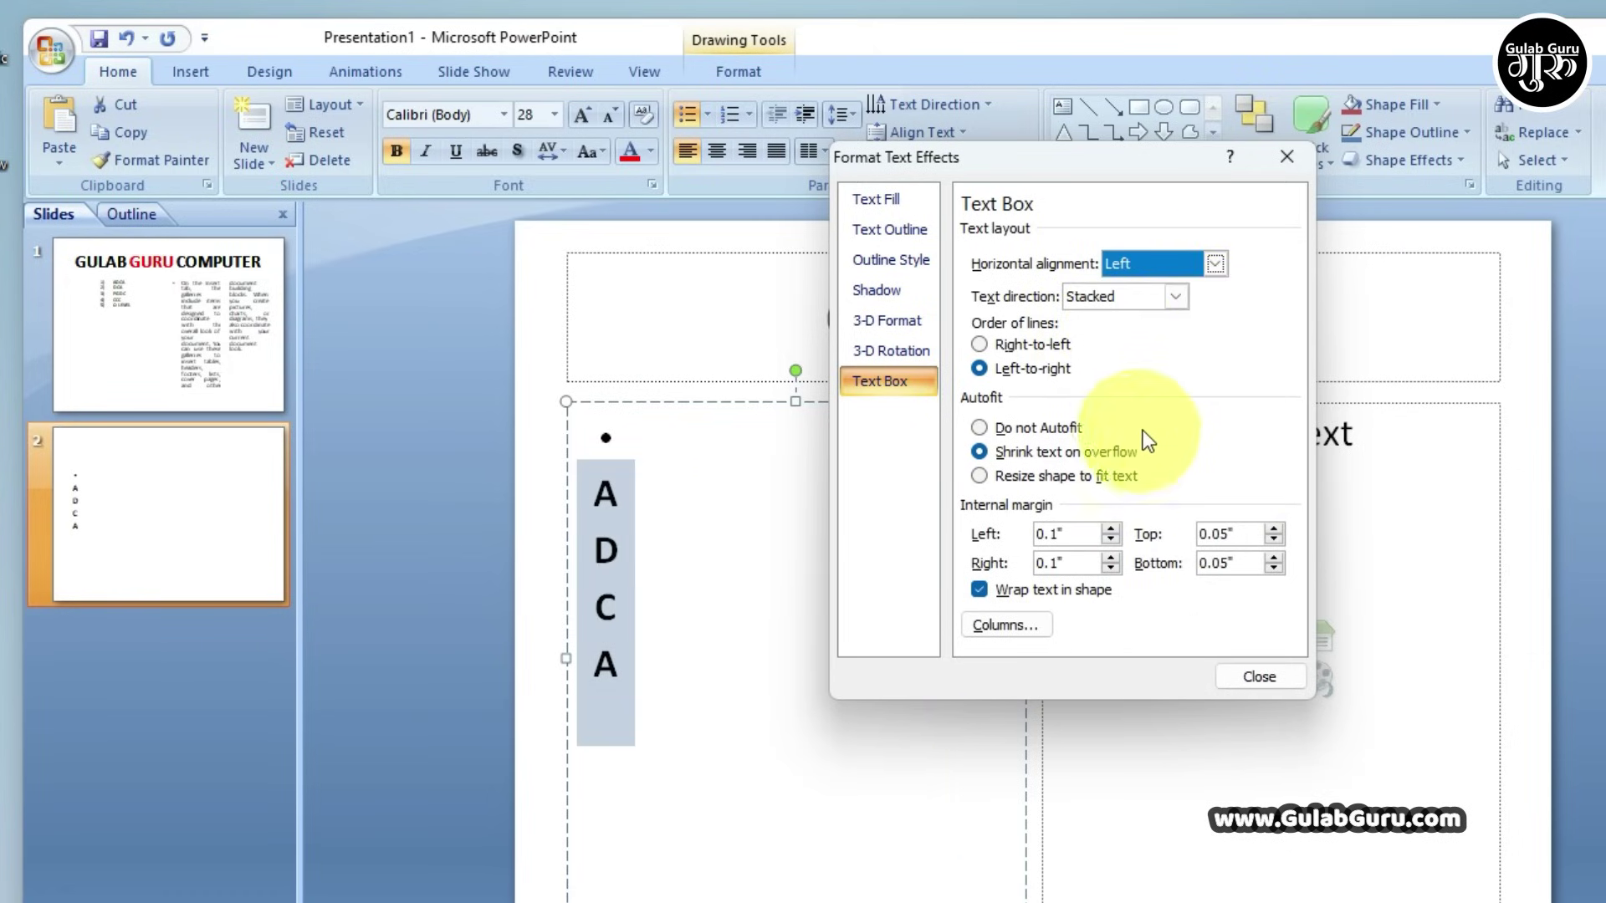
left_click(1287, 157)
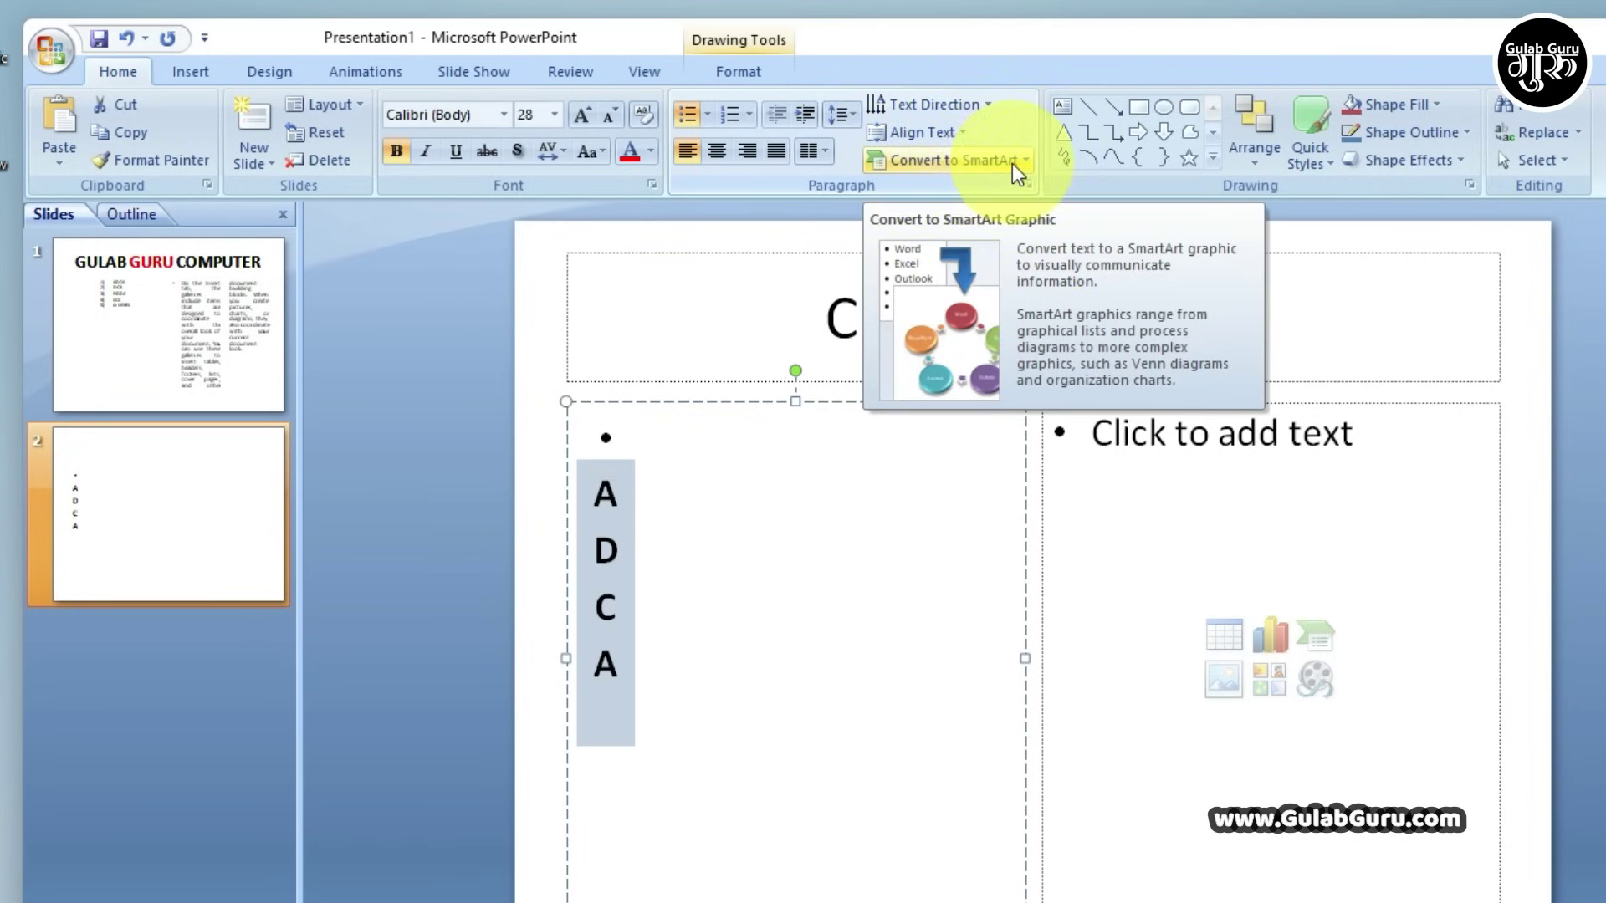
left_click(191, 327)
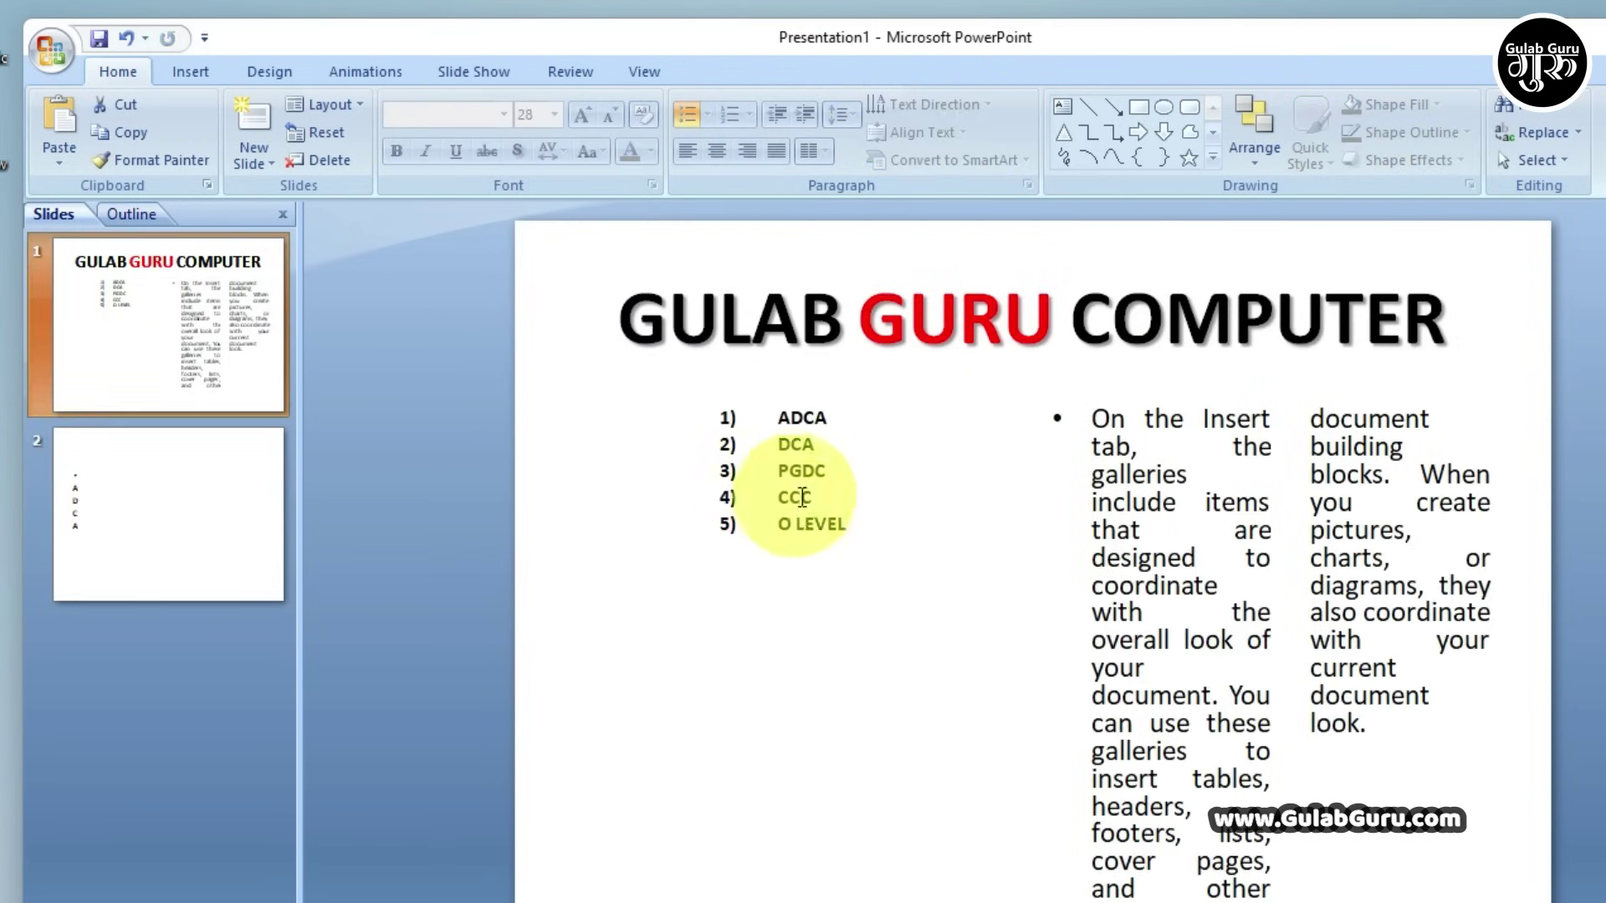
Convert the ADCA–O LEVEL list to a Vertical Picture Accent List SmartArt and select ADCA's picture placeholder
left_click(839, 509)
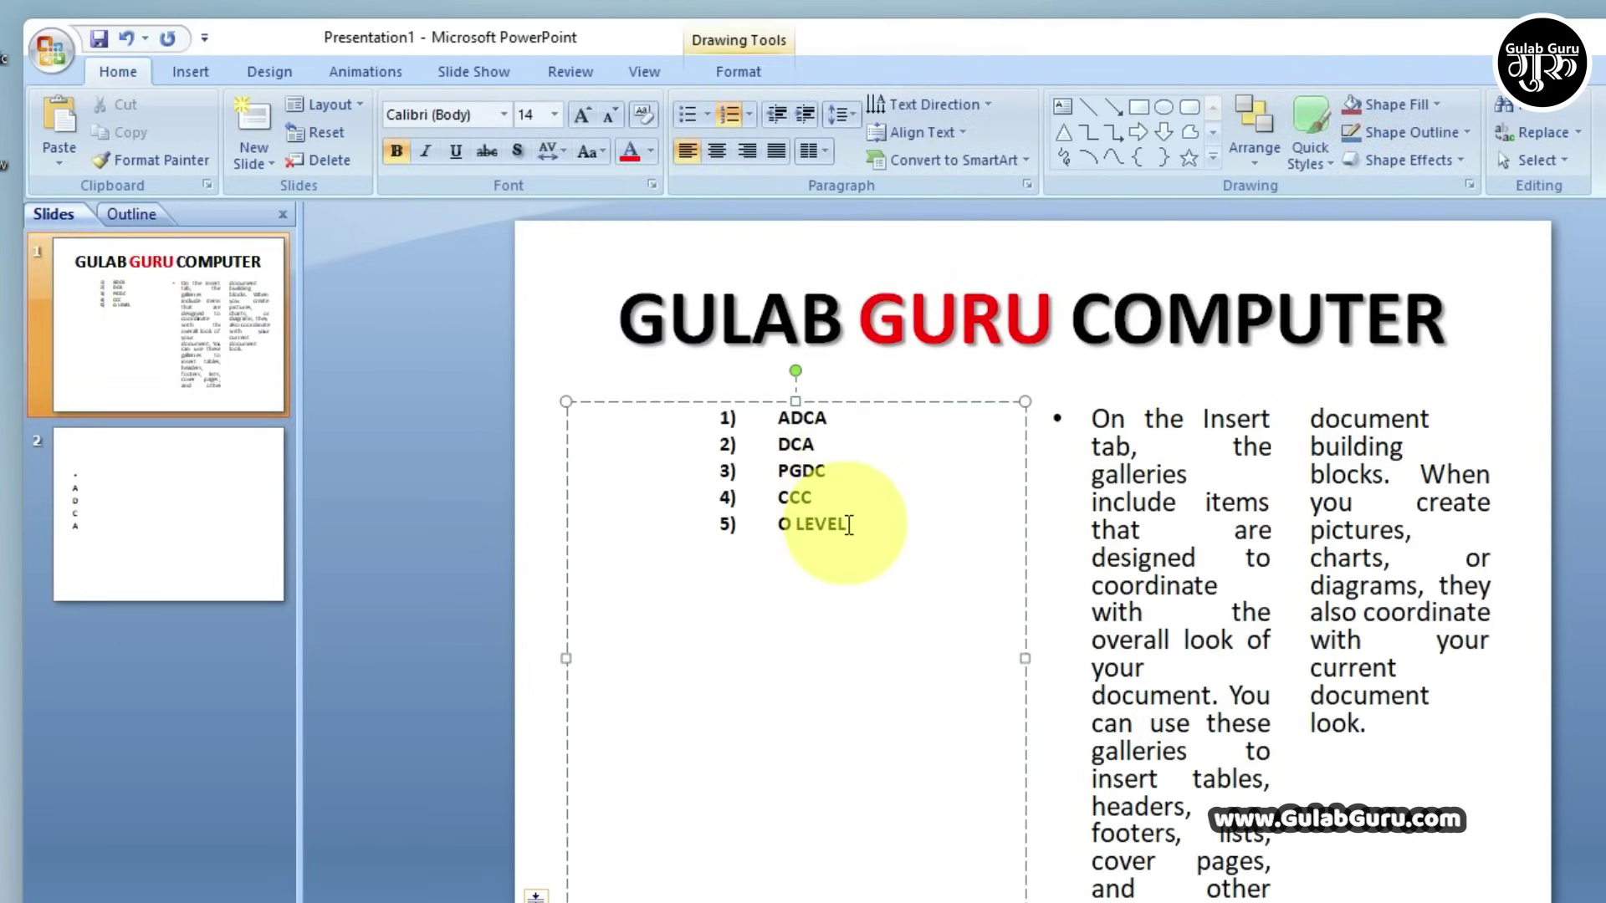
left_click_drag(853, 525, 754, 424)
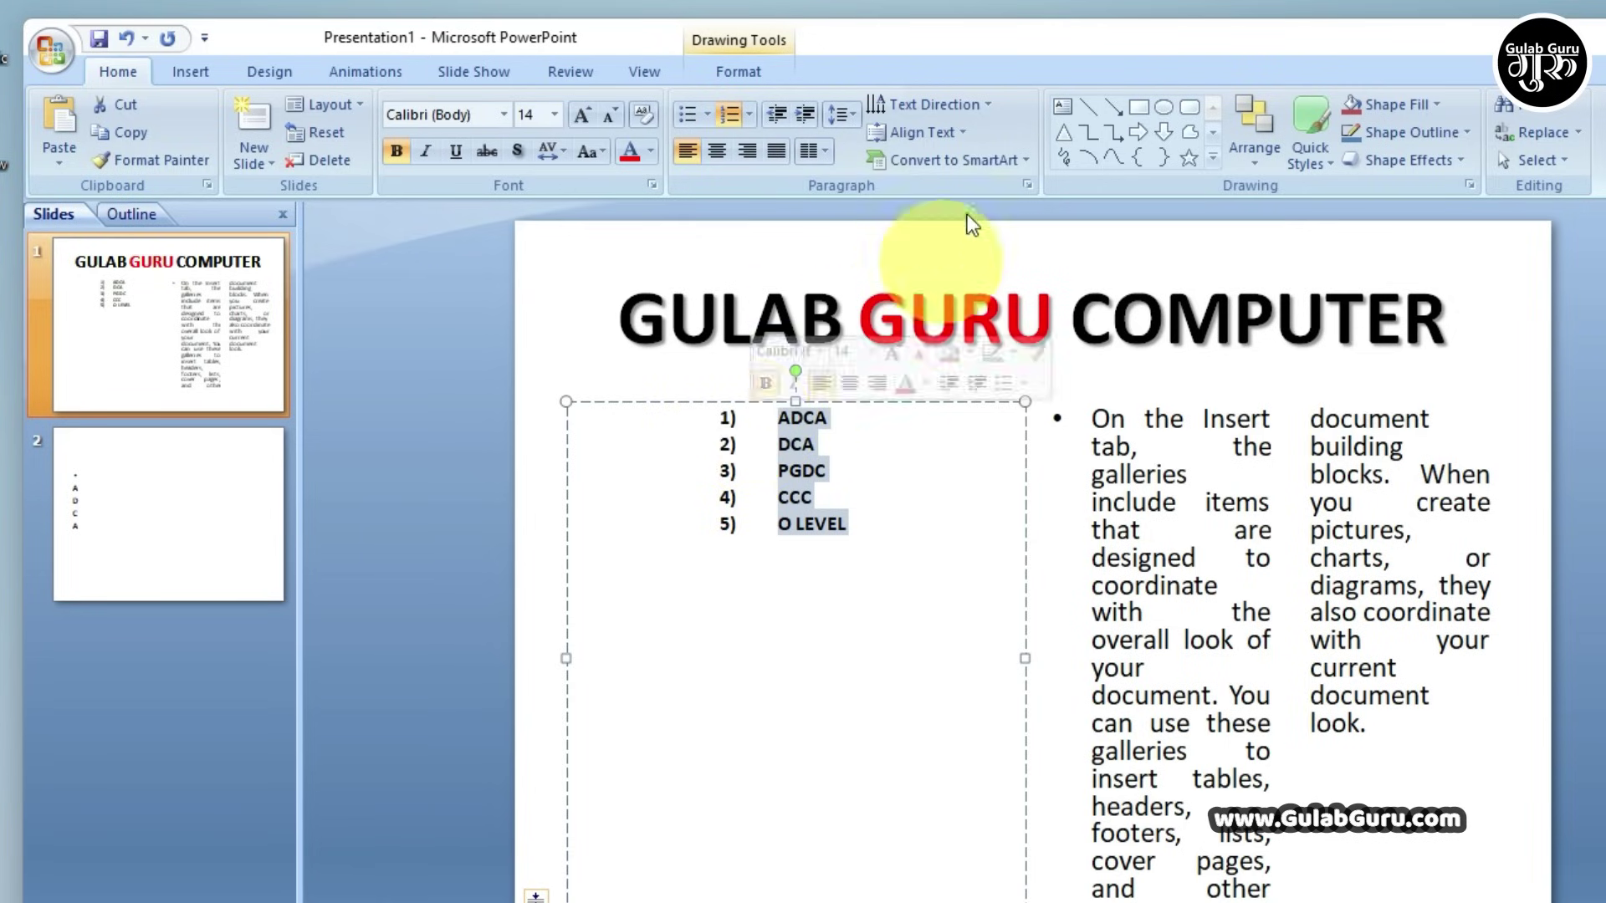
left_click(965, 162)
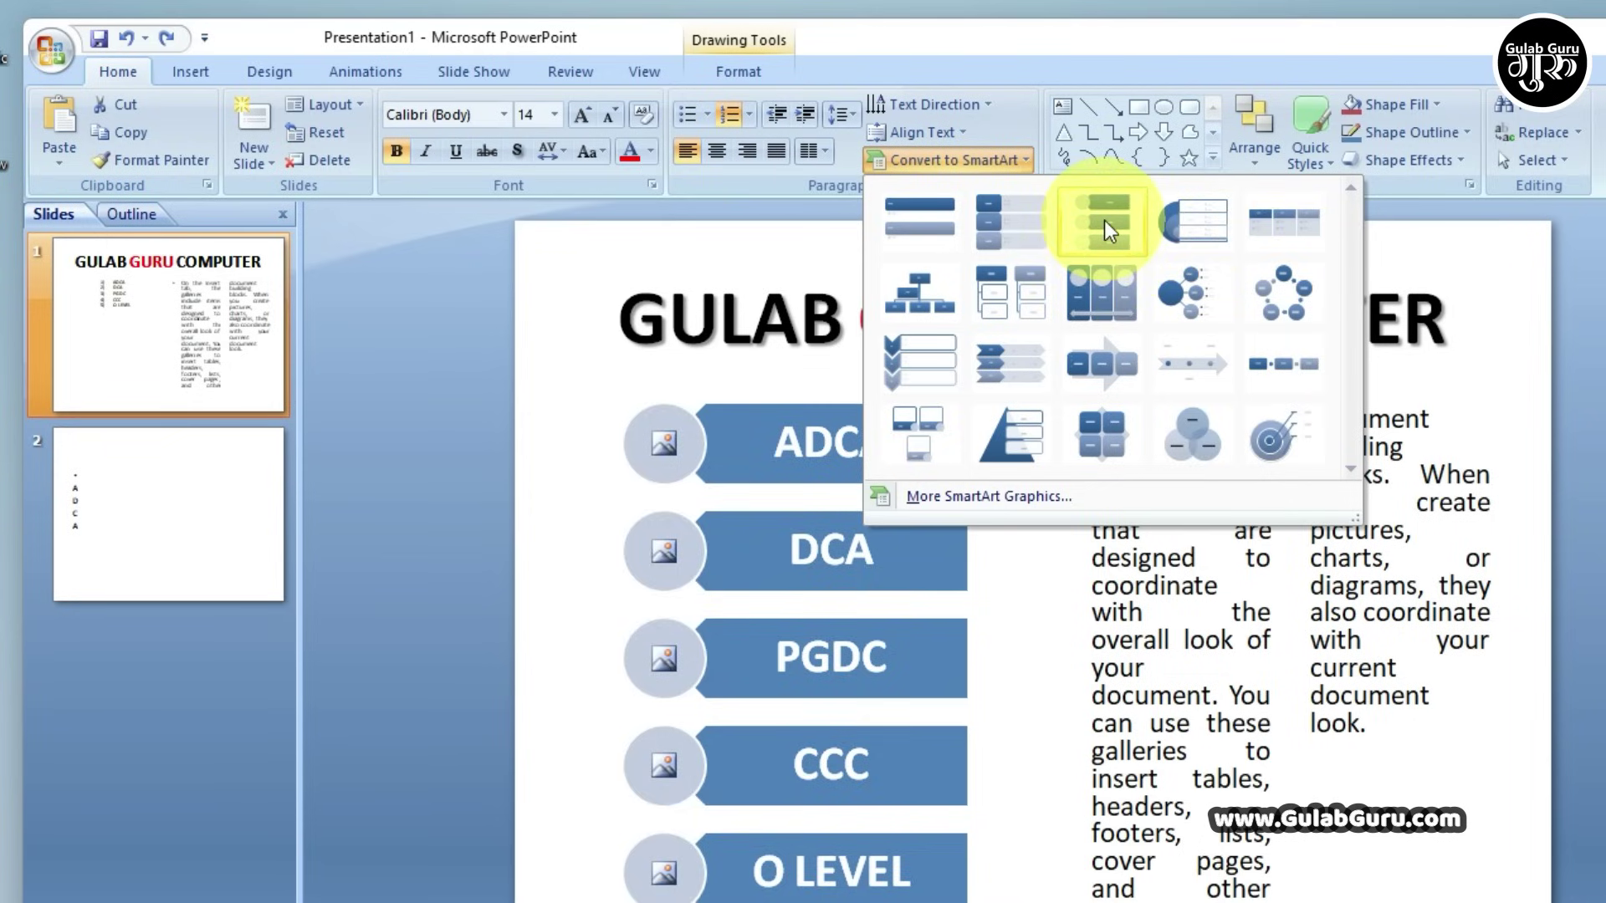
left_click(1103, 220)
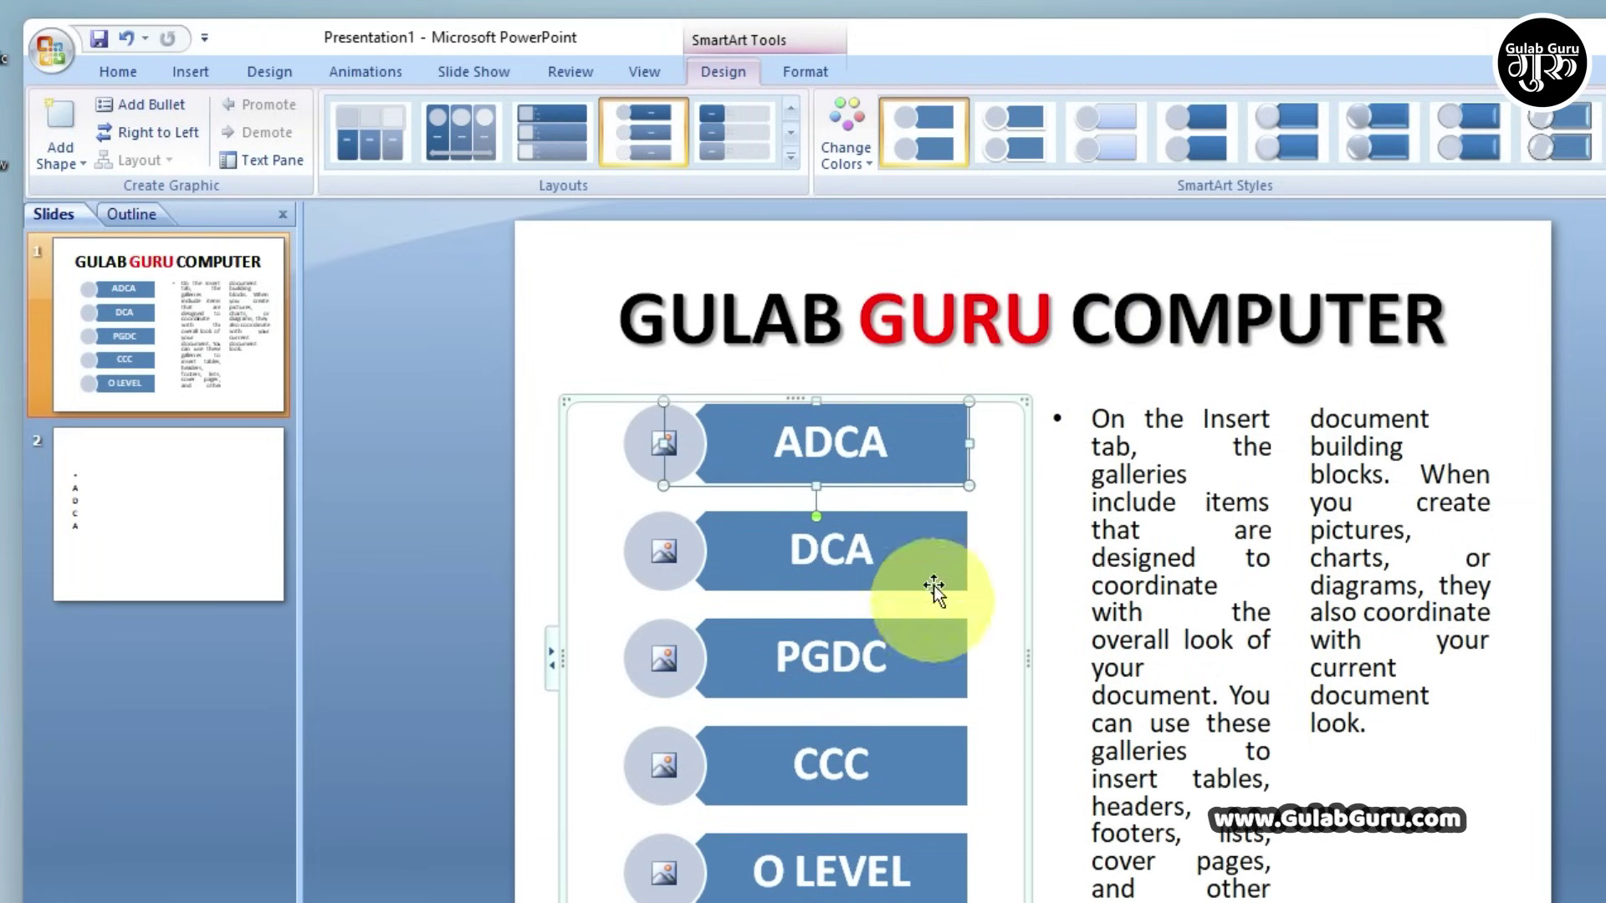
left_click(645, 448)
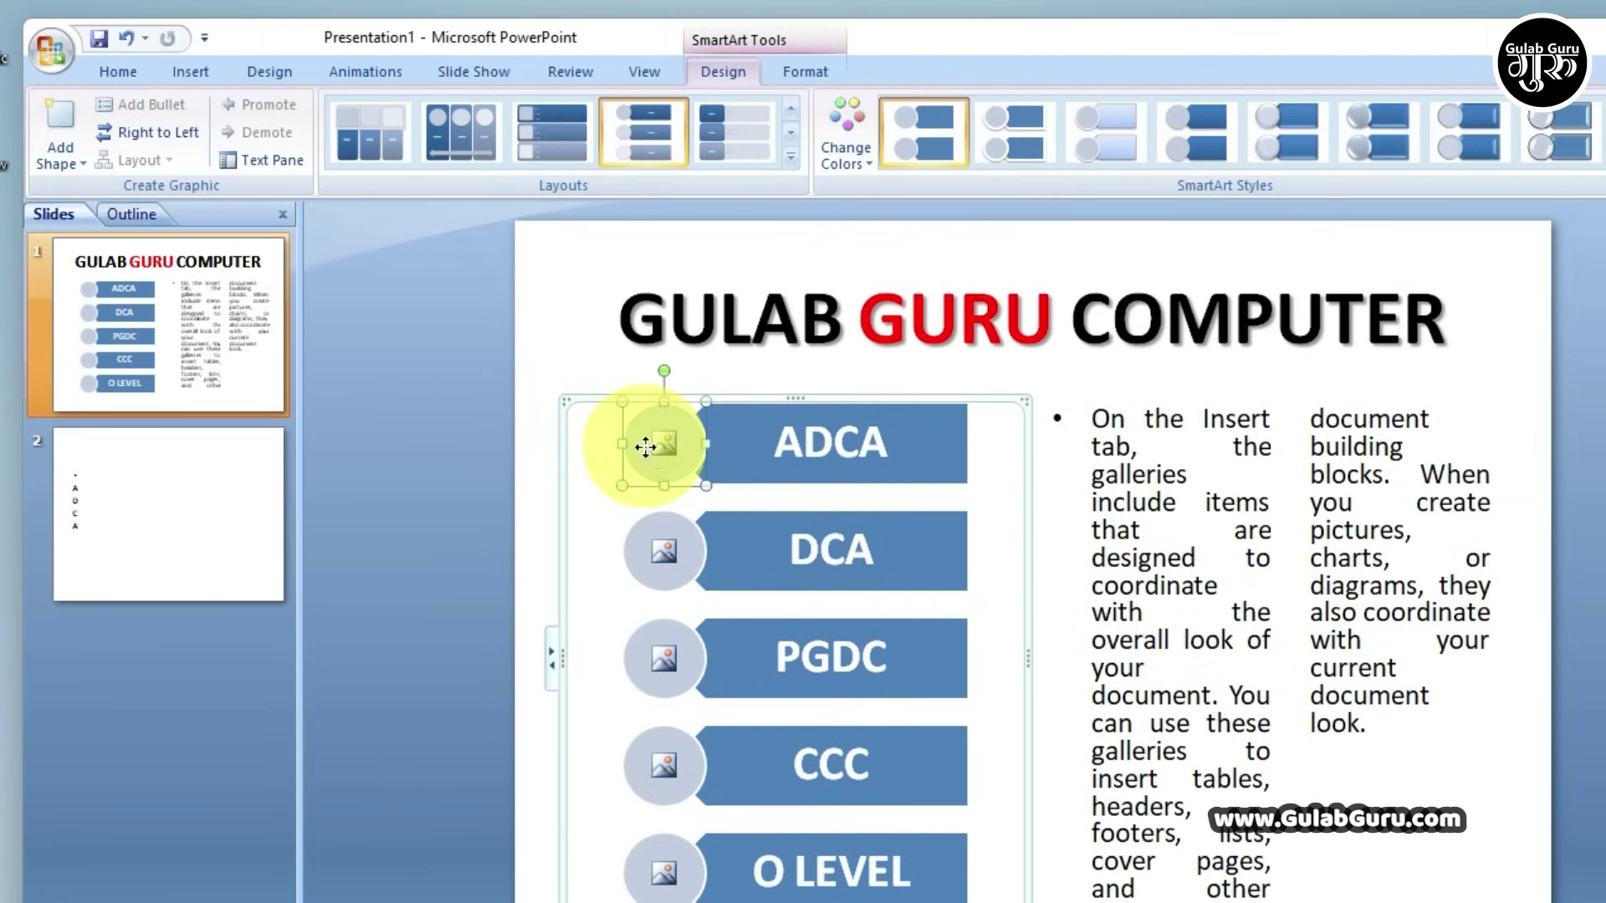
Insert the round Gulab Guru logo from Pictures > Screenshots into the ADCA circle
left_click(665, 443)
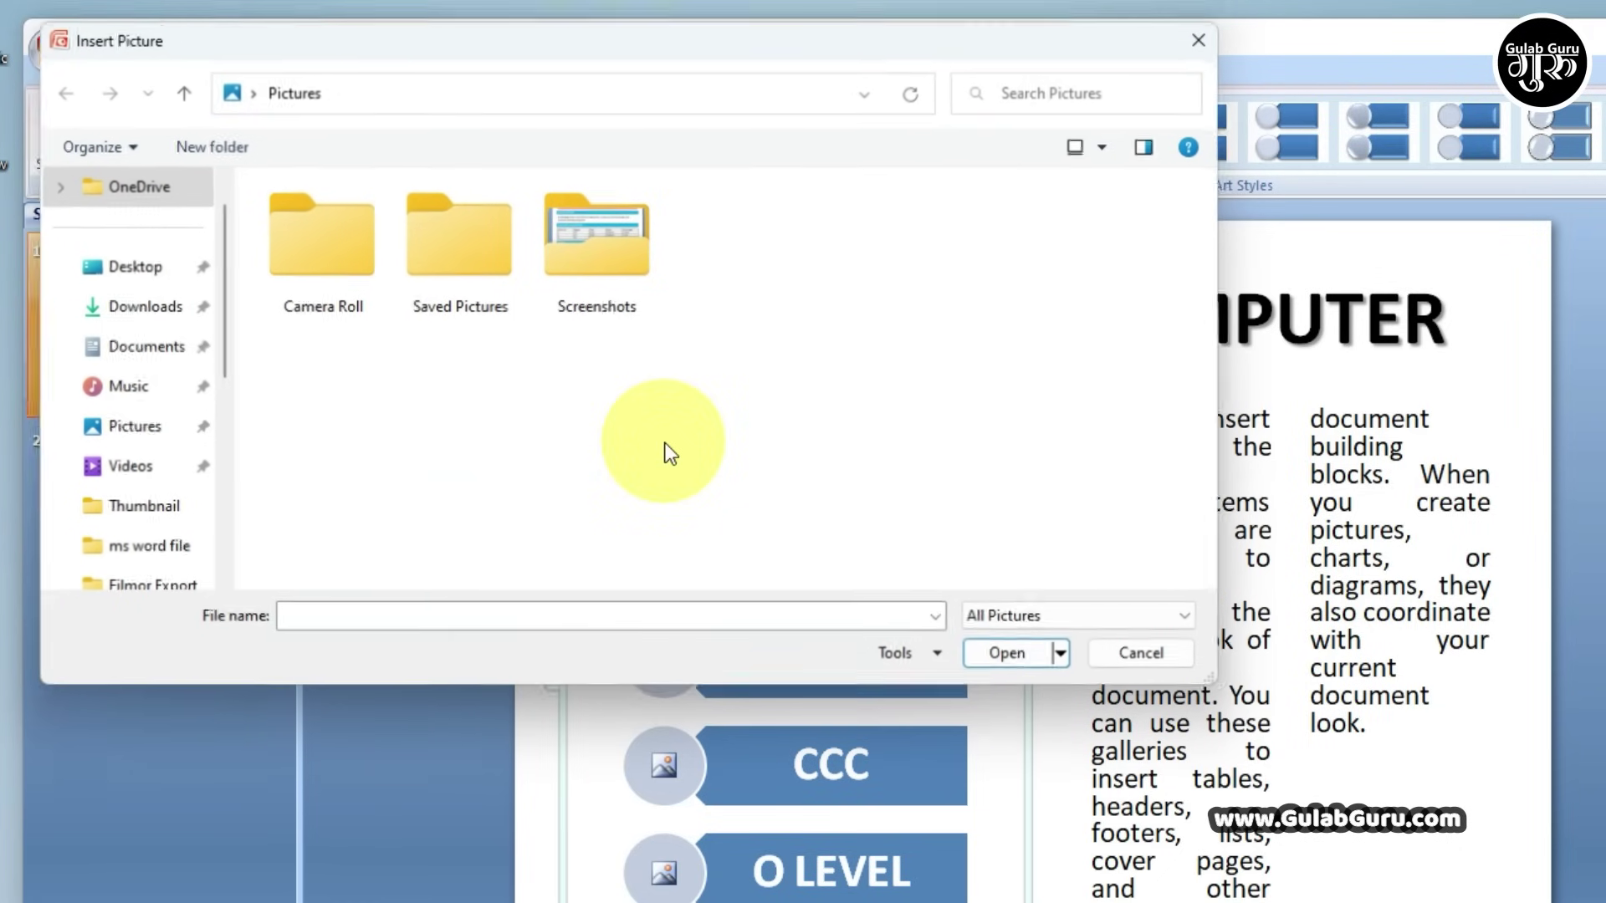
left_click(601, 239)
double_click(601, 239)
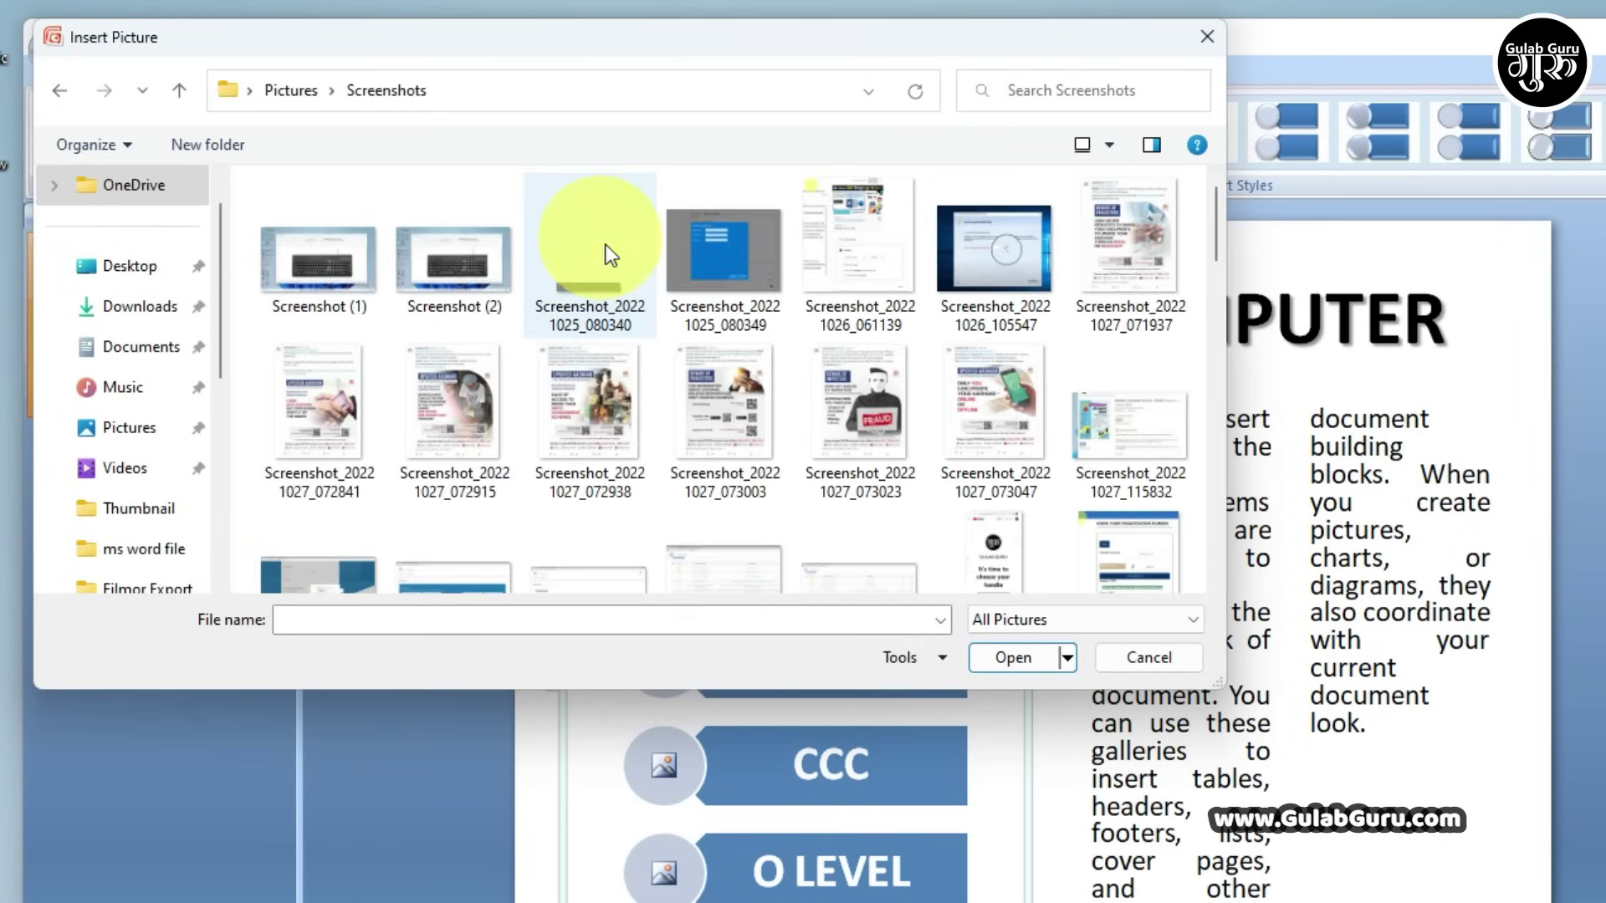
scroll(789, 393, "down", 5)
scroll(789, 393, "down", 5)
scroll(790, 393, "down", 10)
scroll(789, 393, "down", 4)
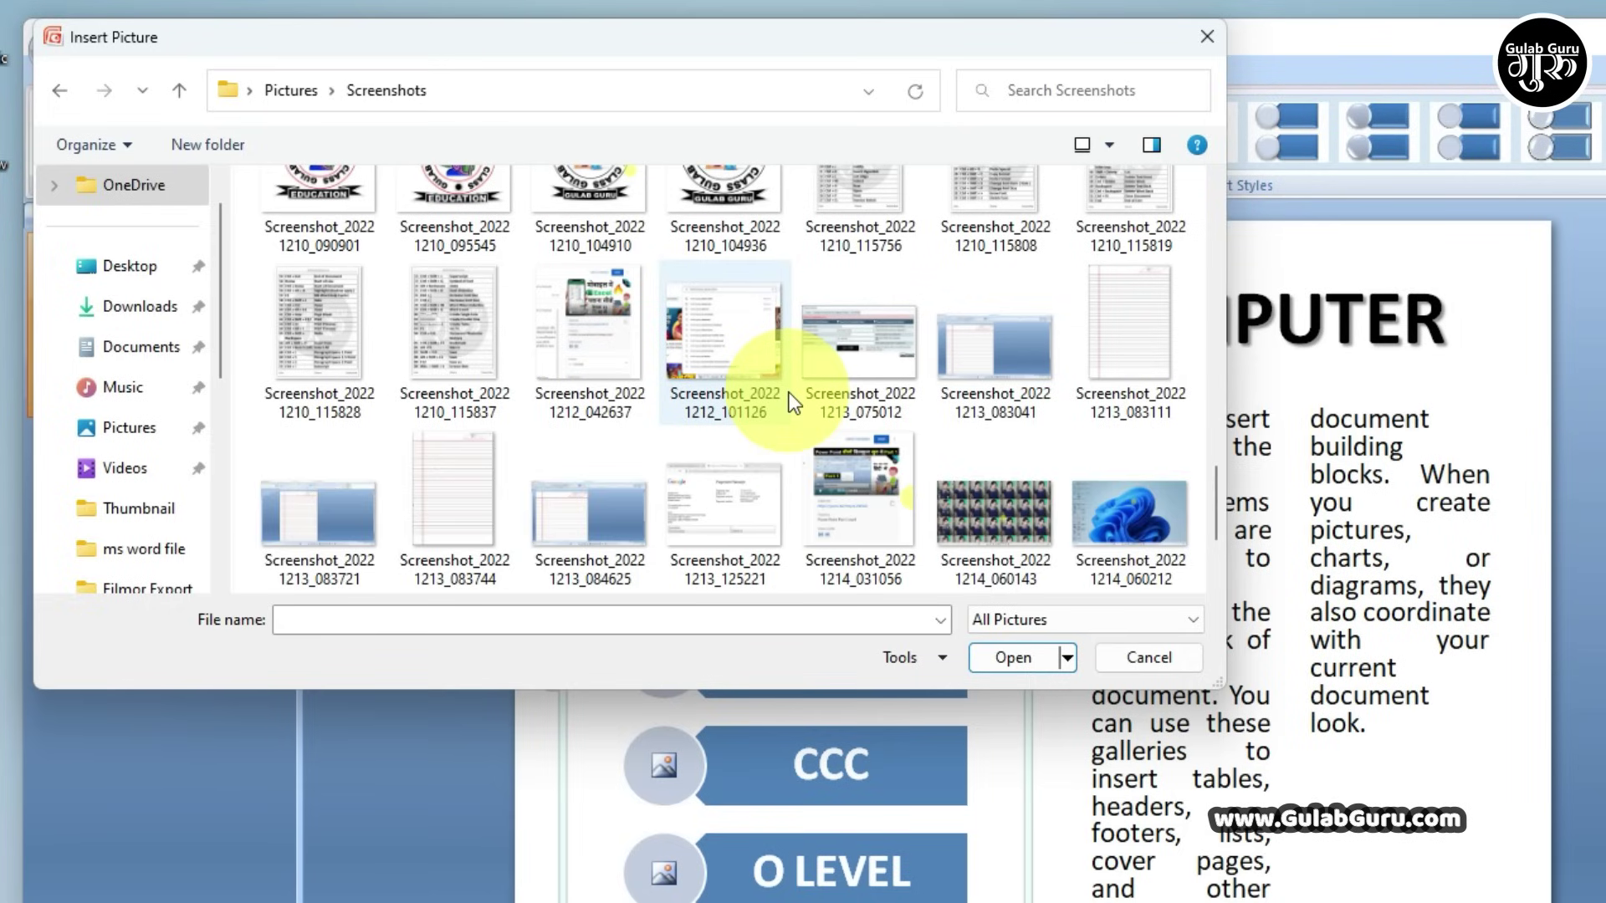
scroll(790, 393, "up", 1)
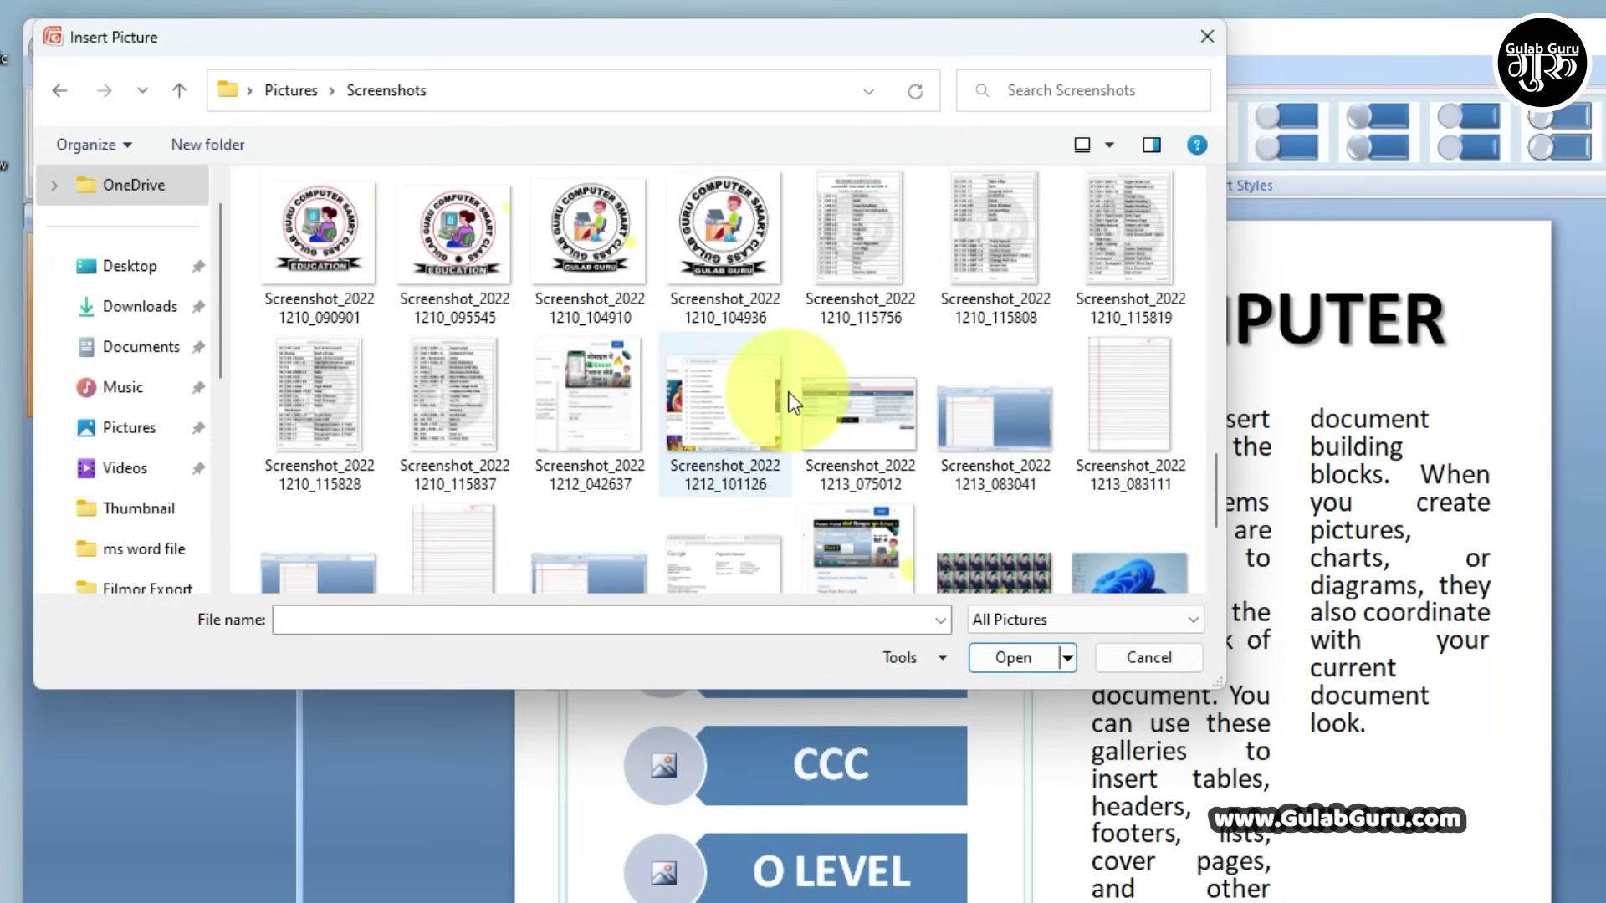
left_click(730, 214)
left_click(1016, 657)
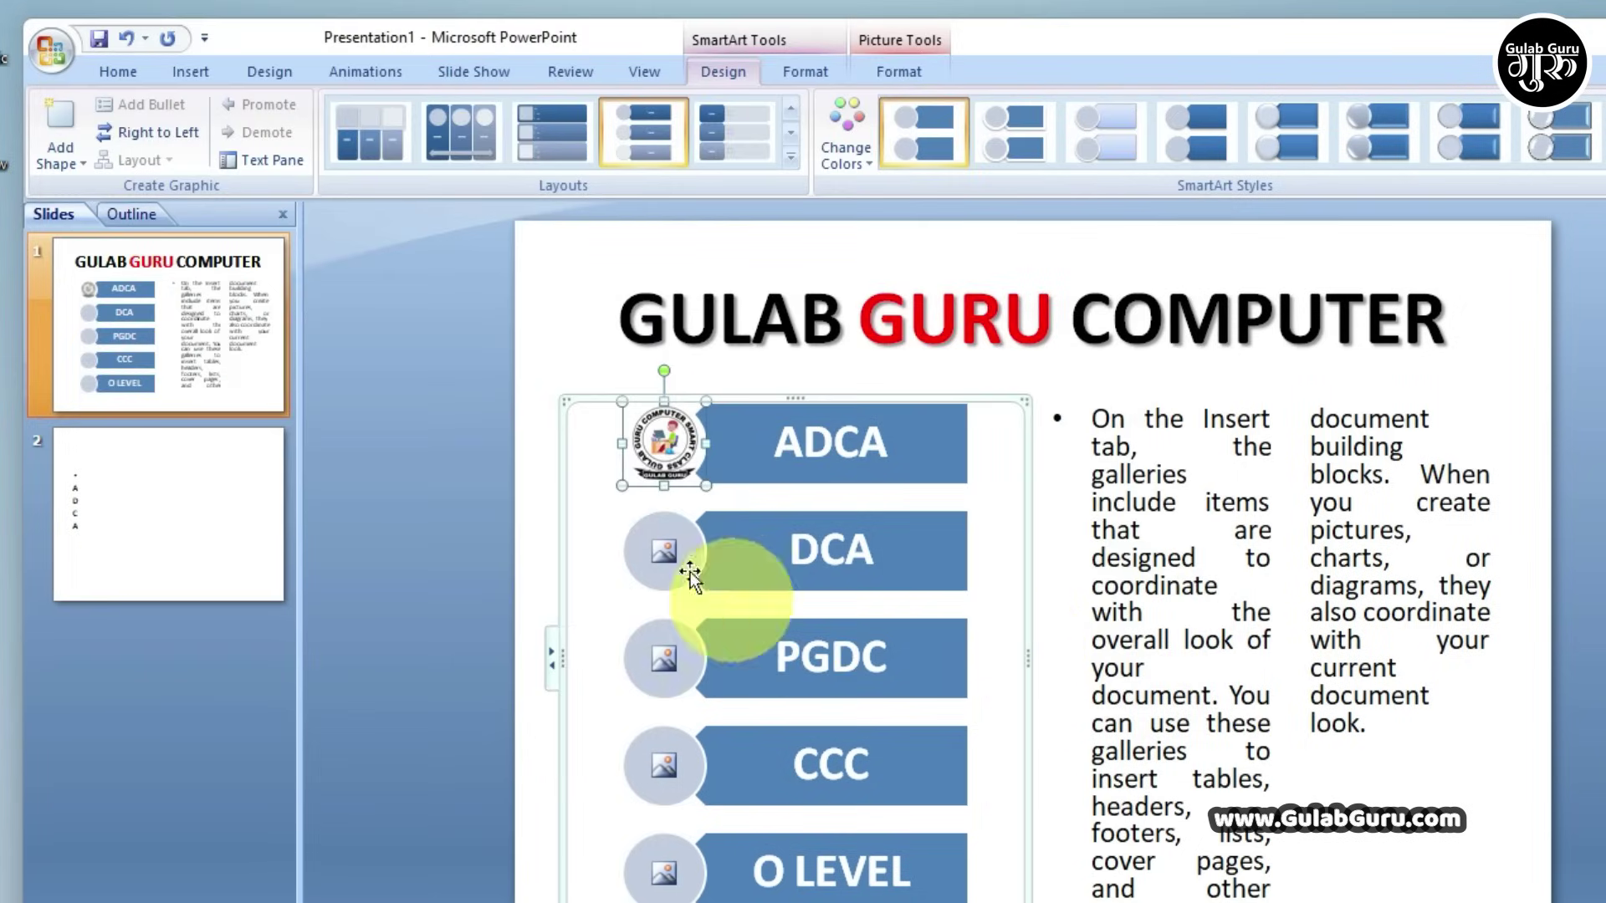
Deselect the logo, check the Home, Format and Design ribbons, and expand the SmartArt Layouts gallery
left_click(589, 507)
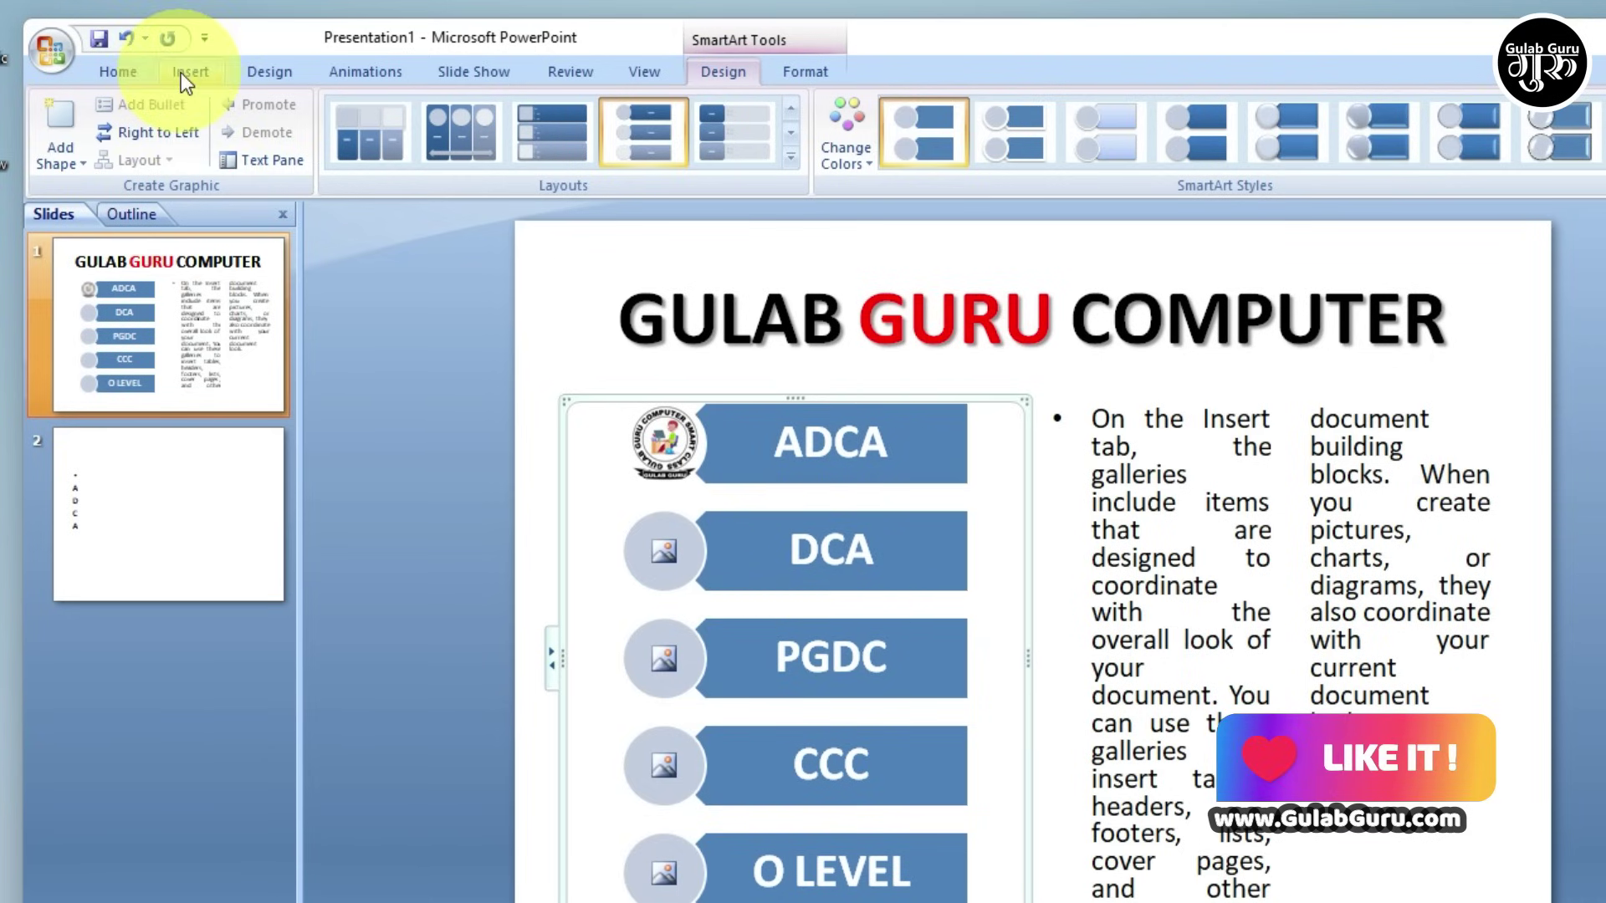
left_click(129, 72)
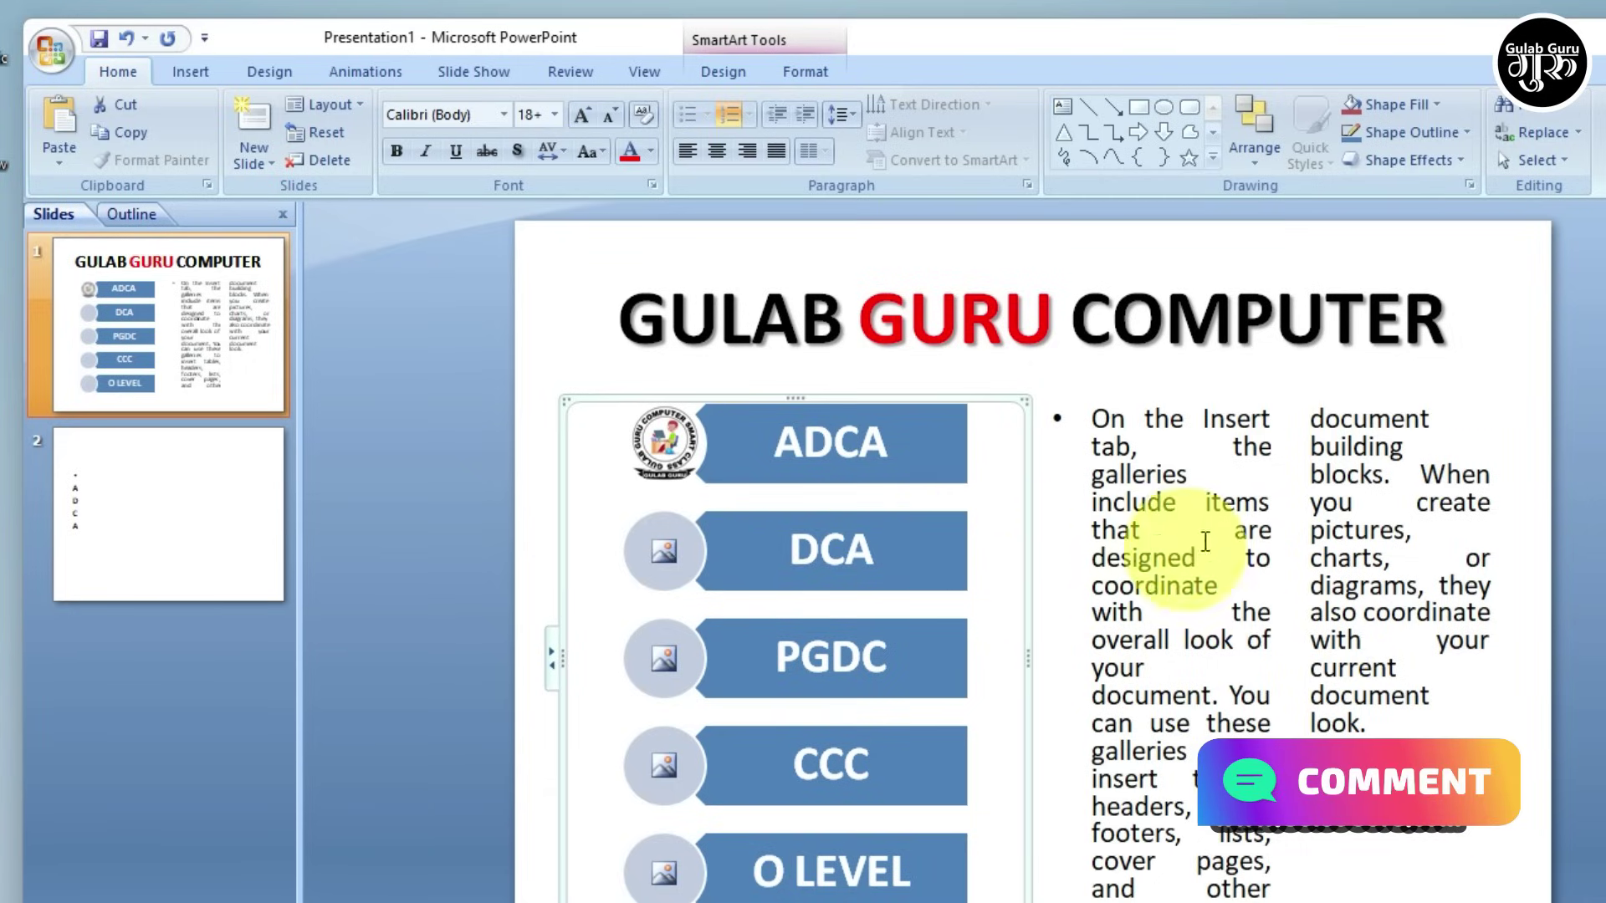
left_click(818, 72)
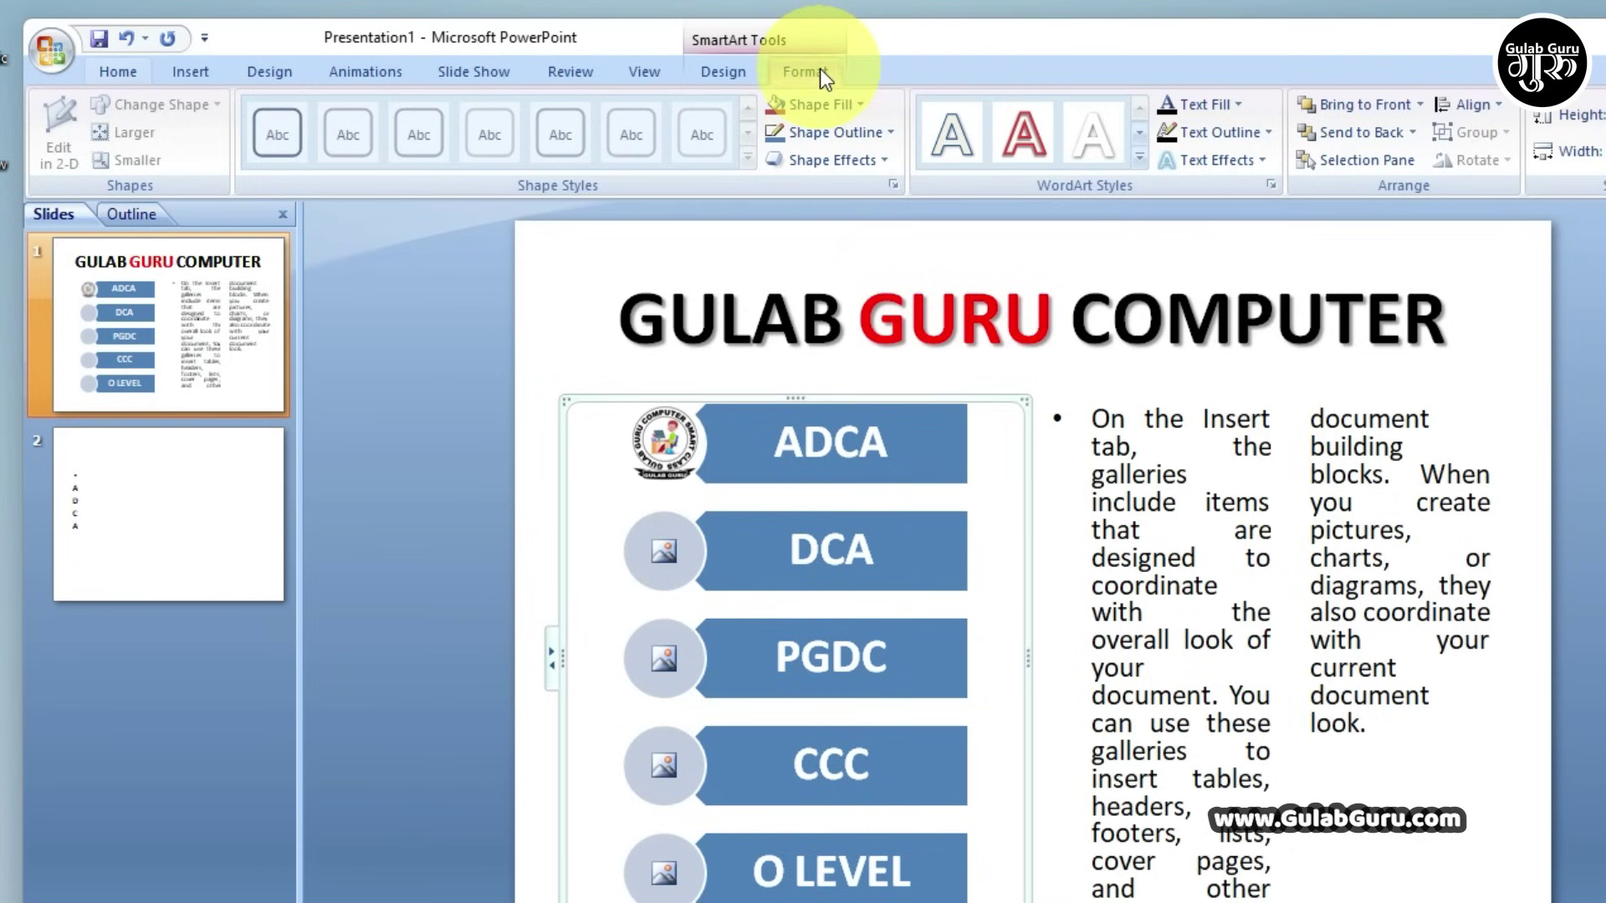
left_click(721, 72)
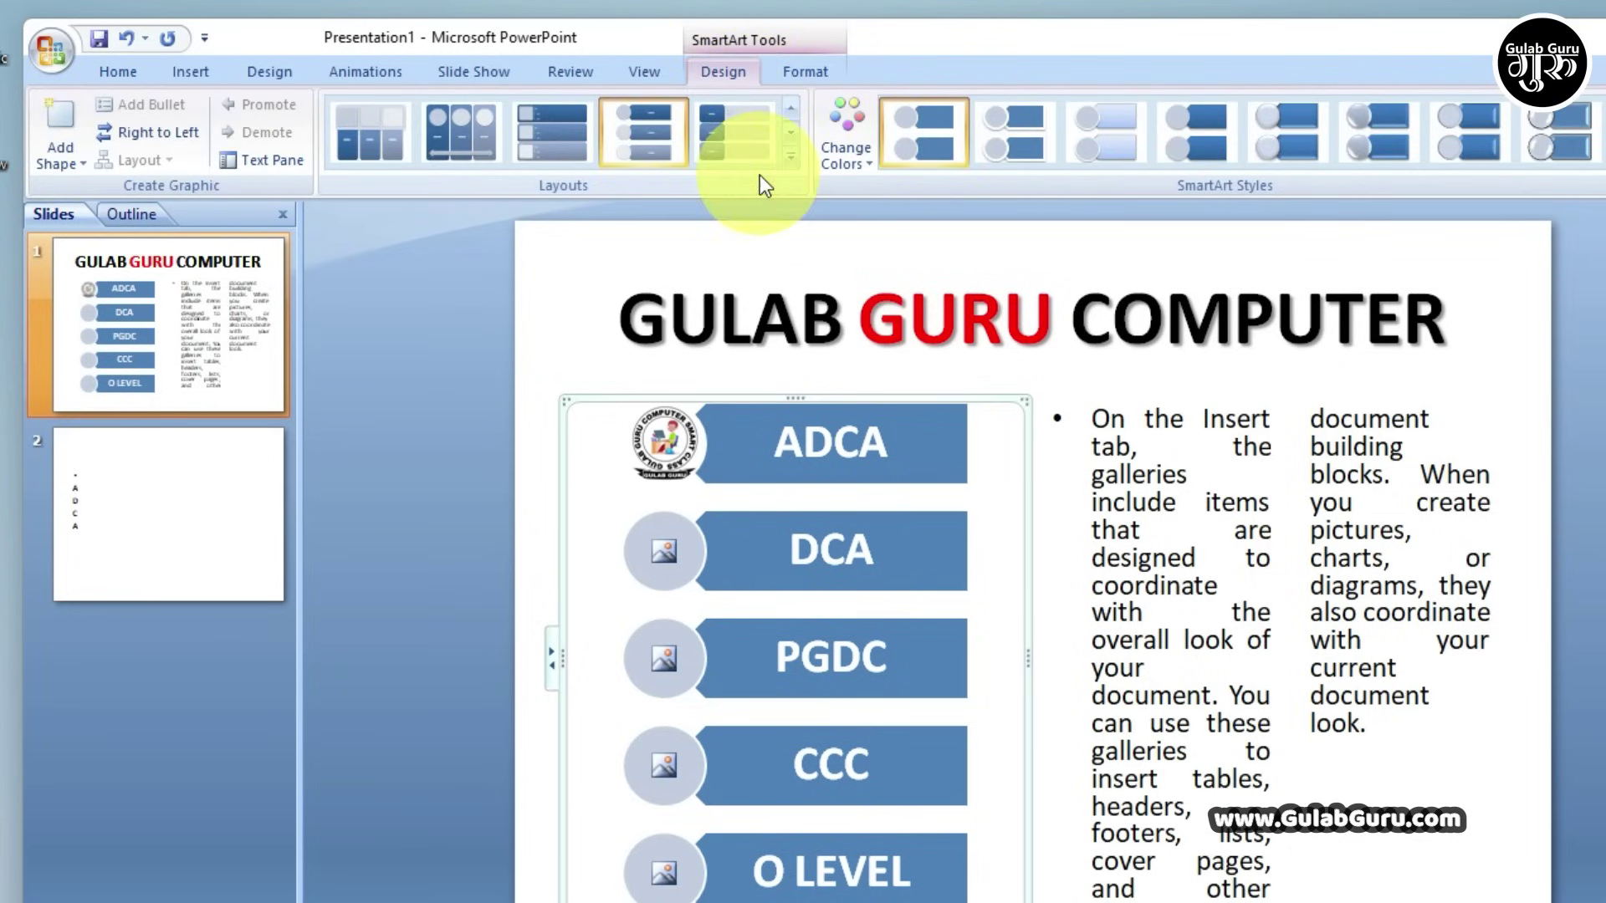
left_click(791, 158)
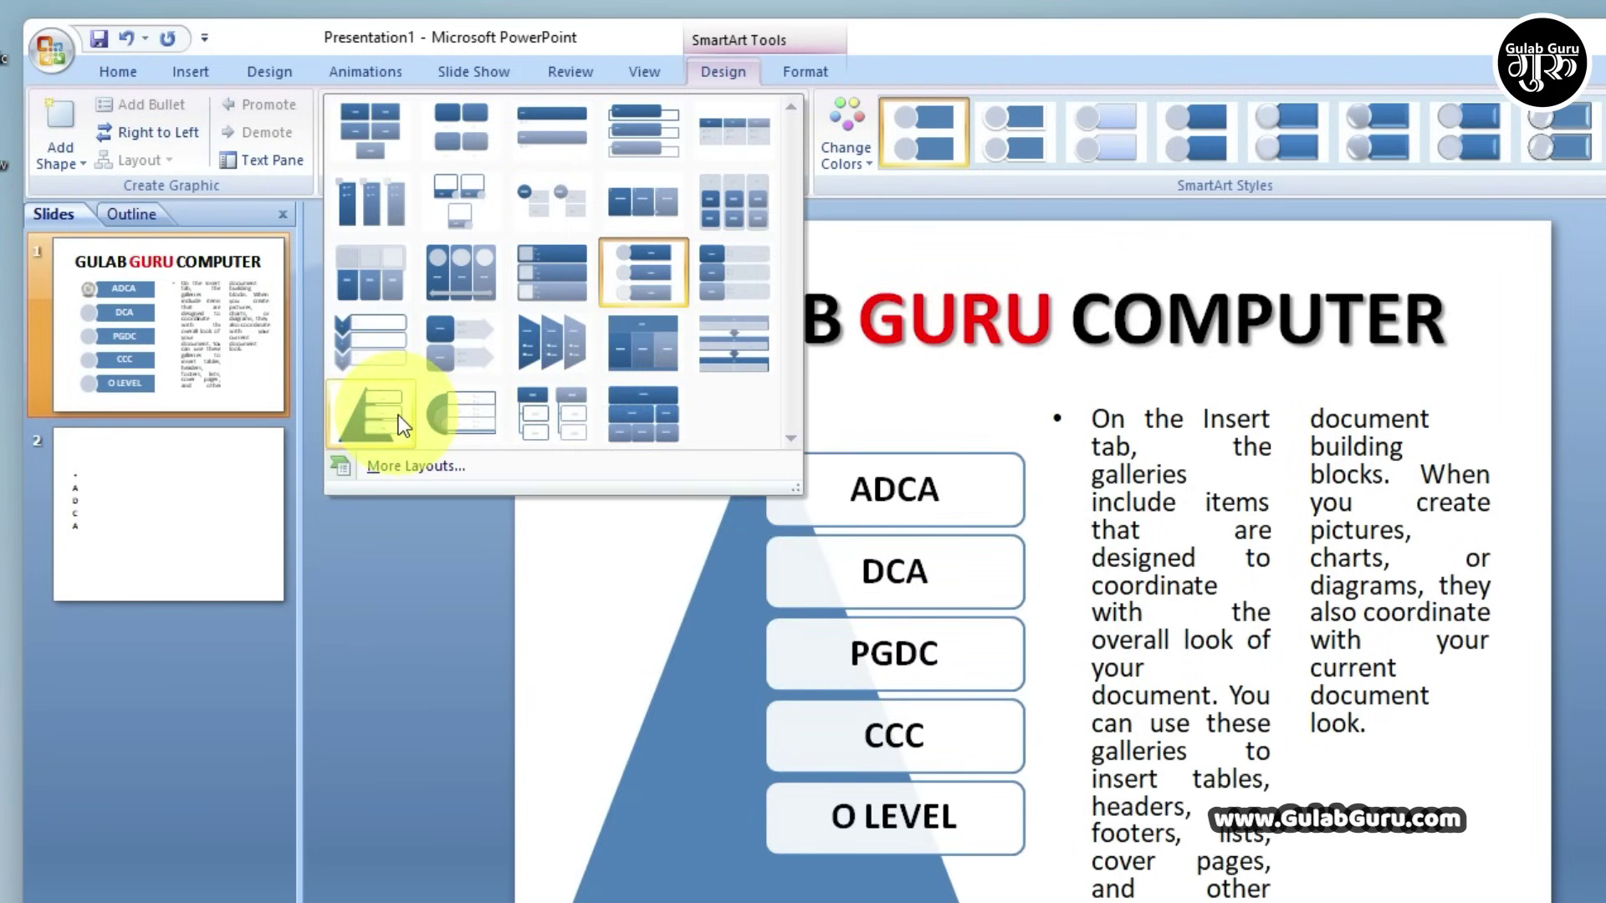
Switch the course diagram to the Pyramid List layout and apply the blue Accent 1 colours
left_click(398, 415)
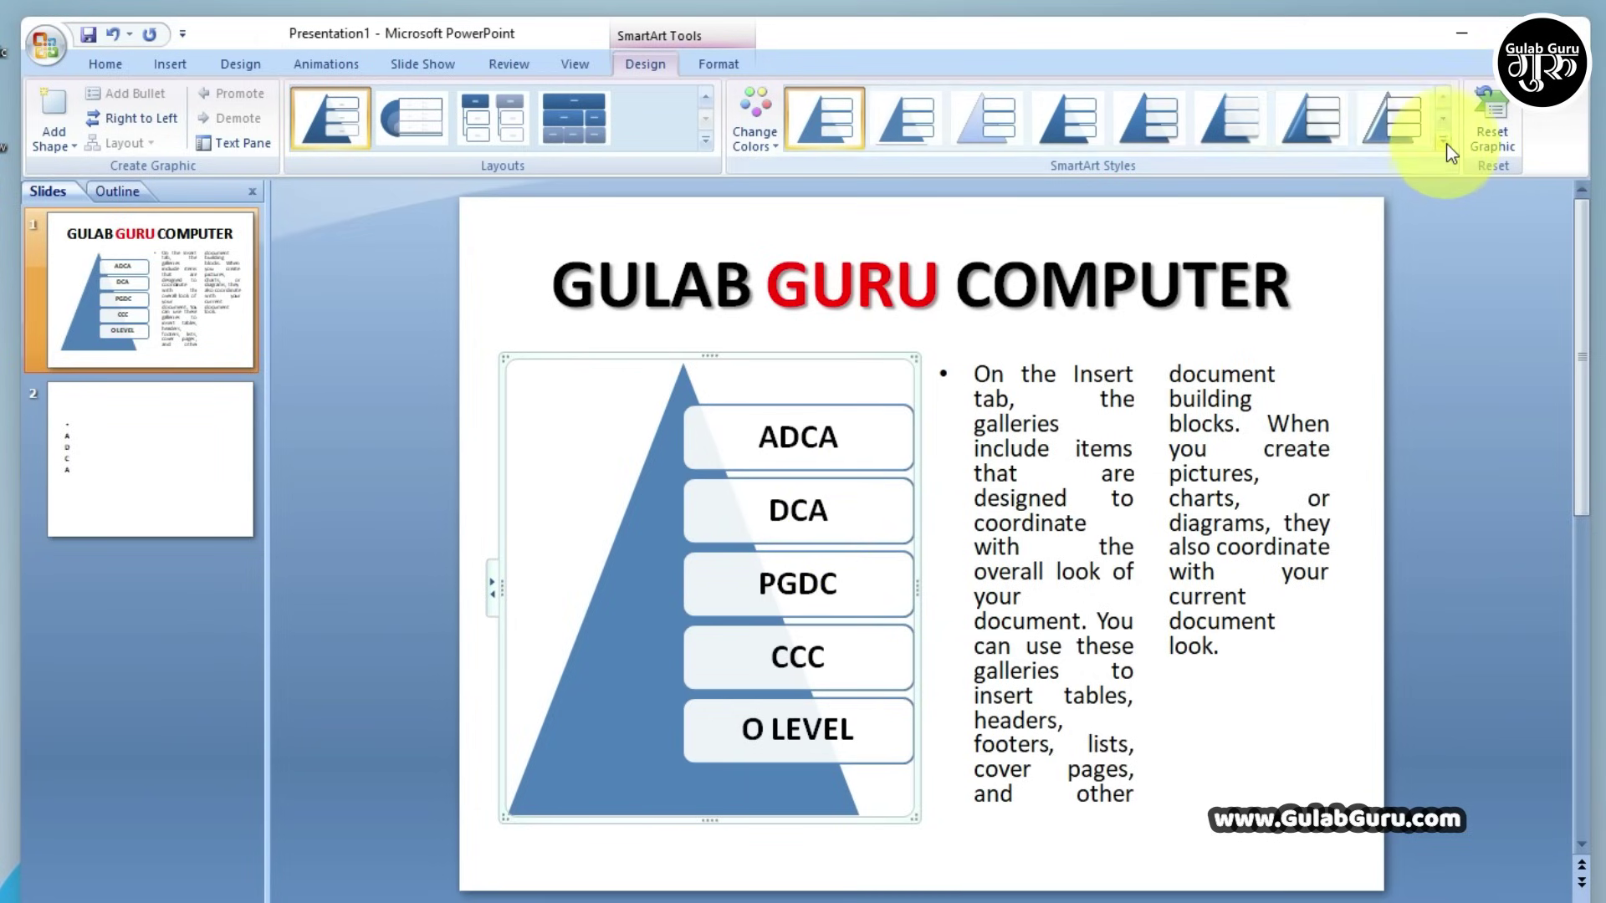
left_click(1449, 151)
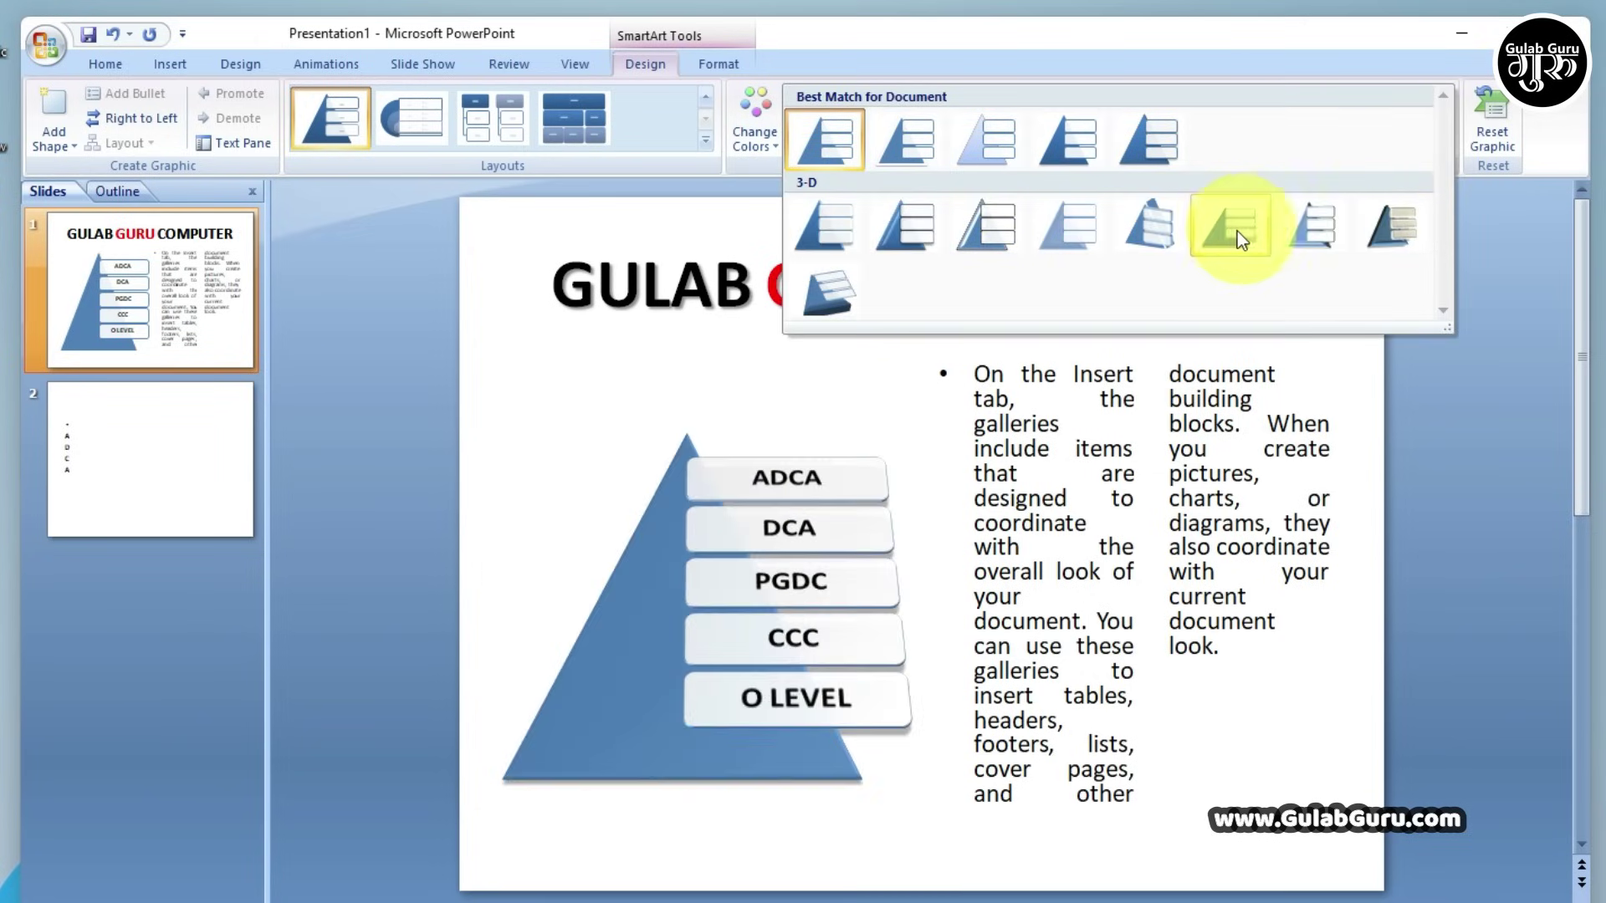
left_click(756, 177)
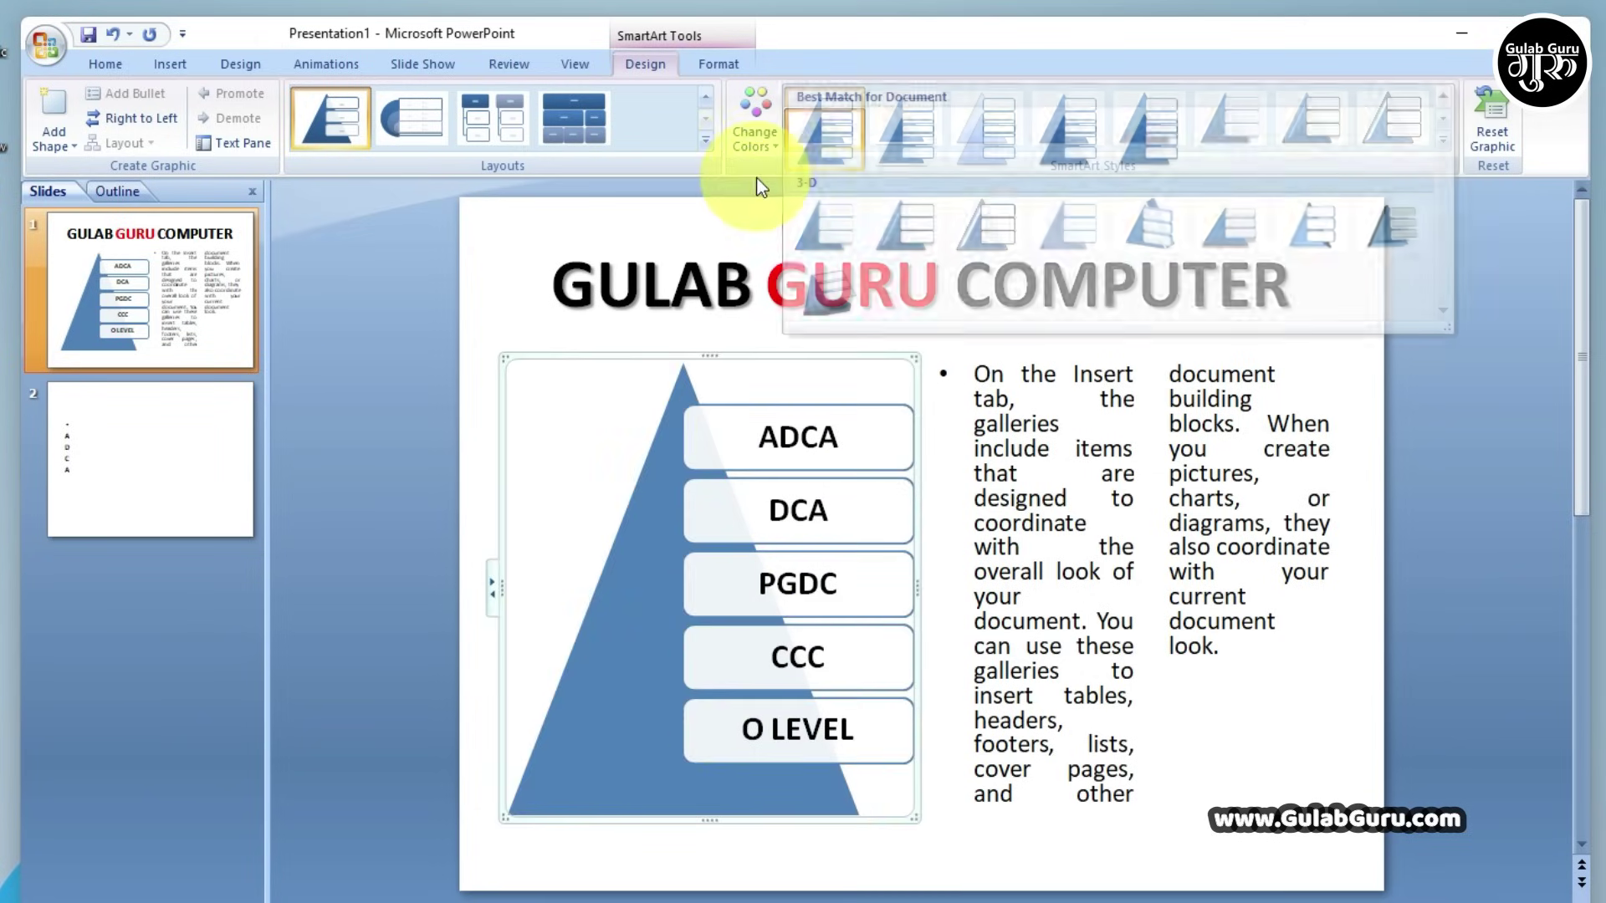
left_click(771, 147)
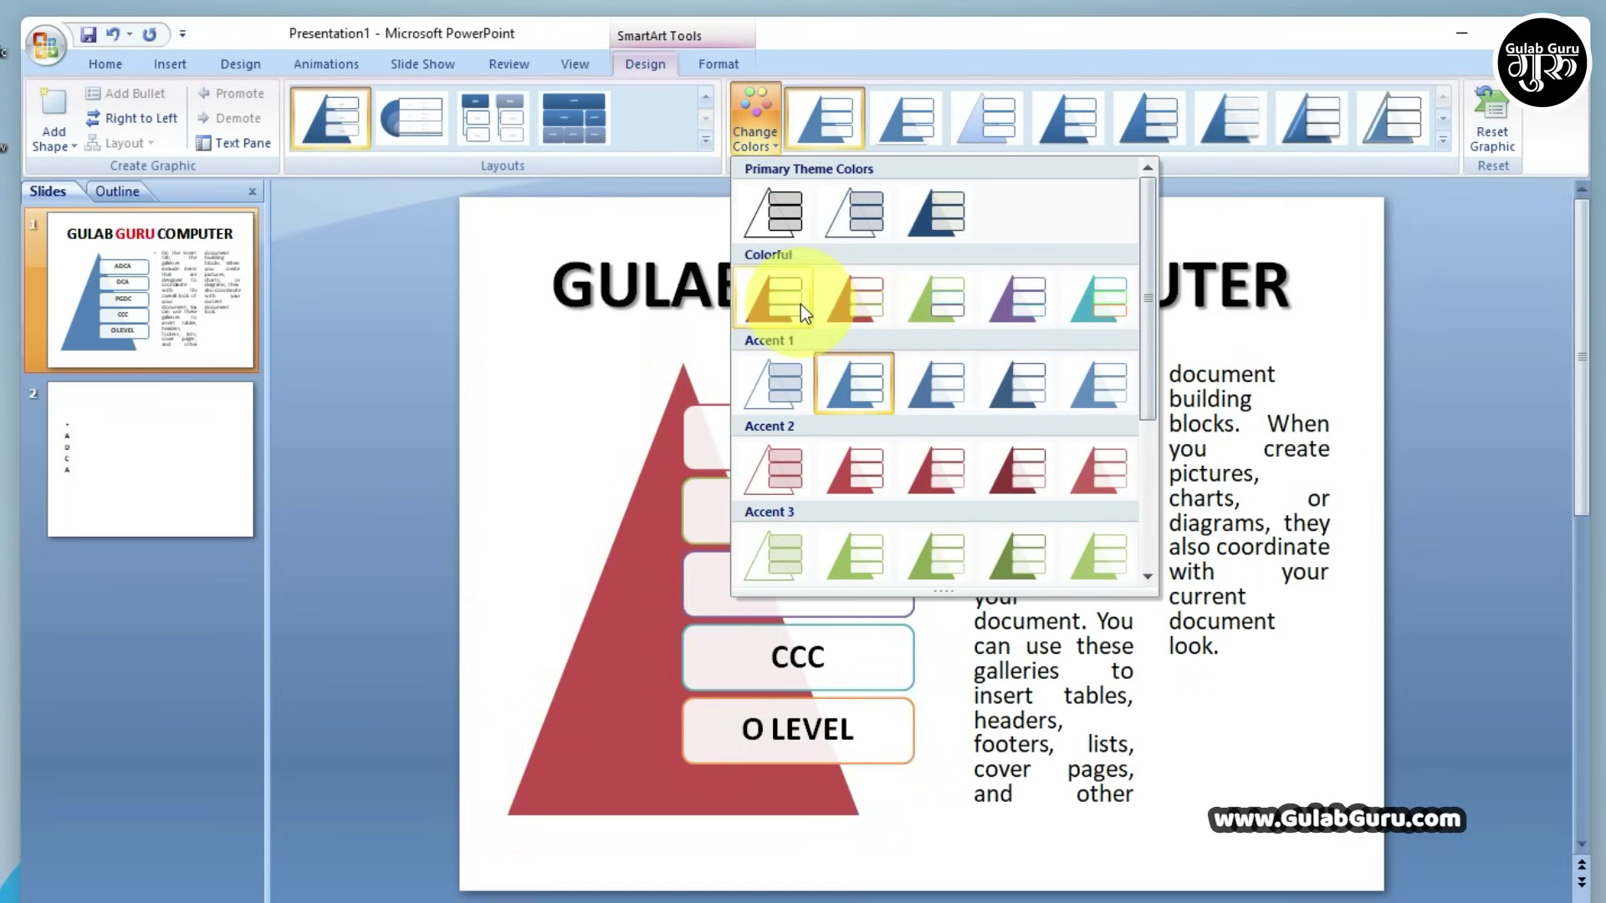
left_click(851, 385)
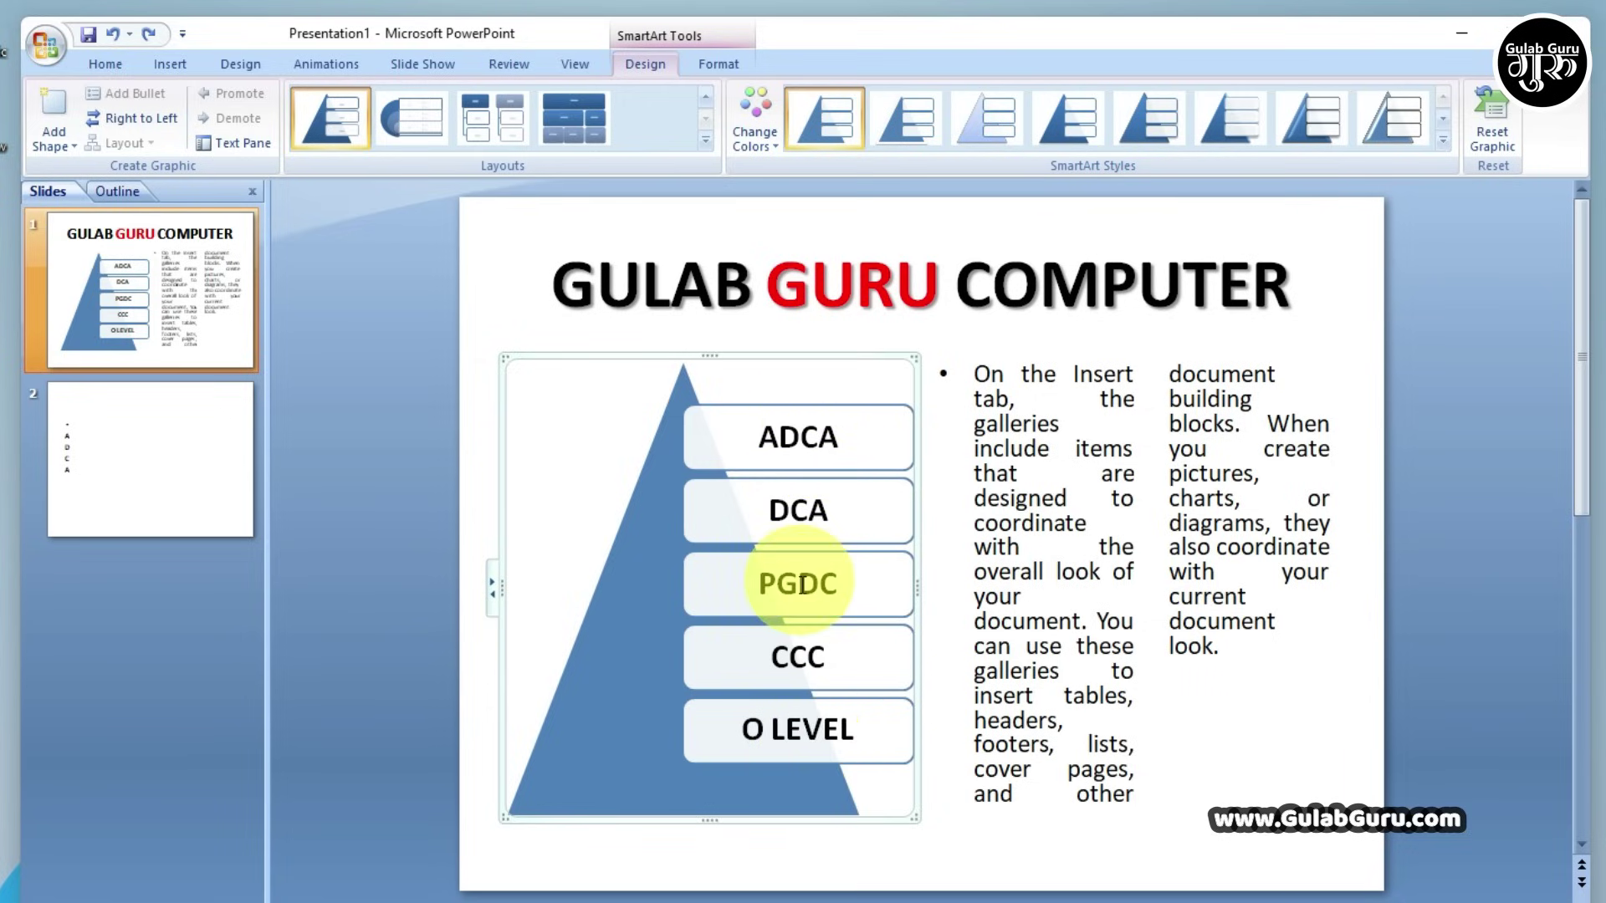
Colour the pyramid diagram's text light blue
left_click(721, 66)
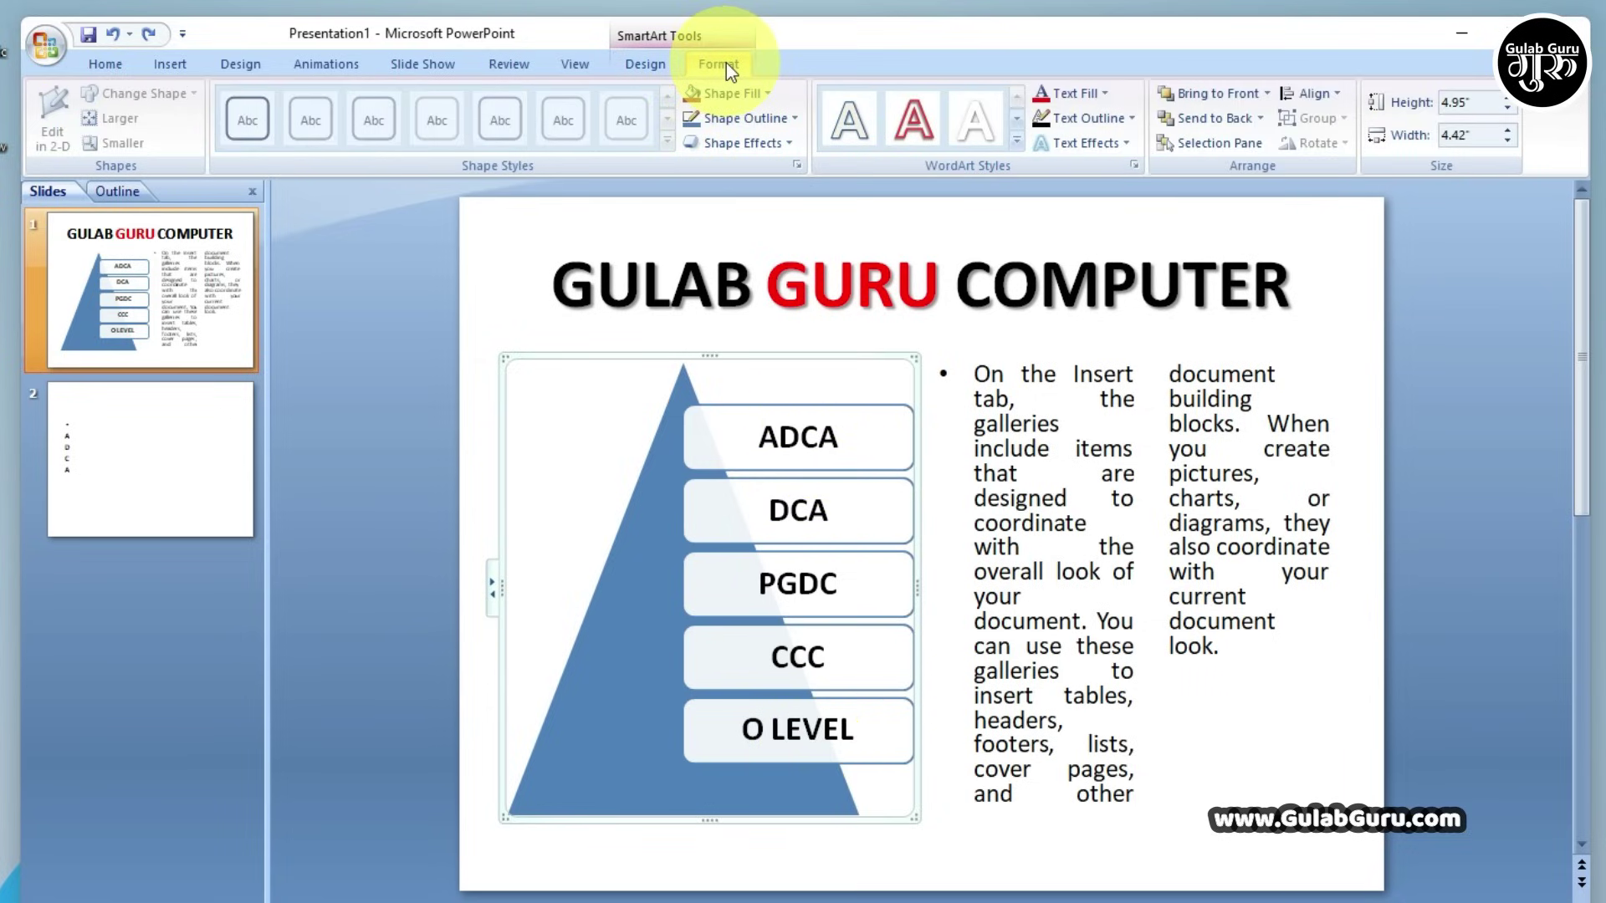
left_click(1100, 94)
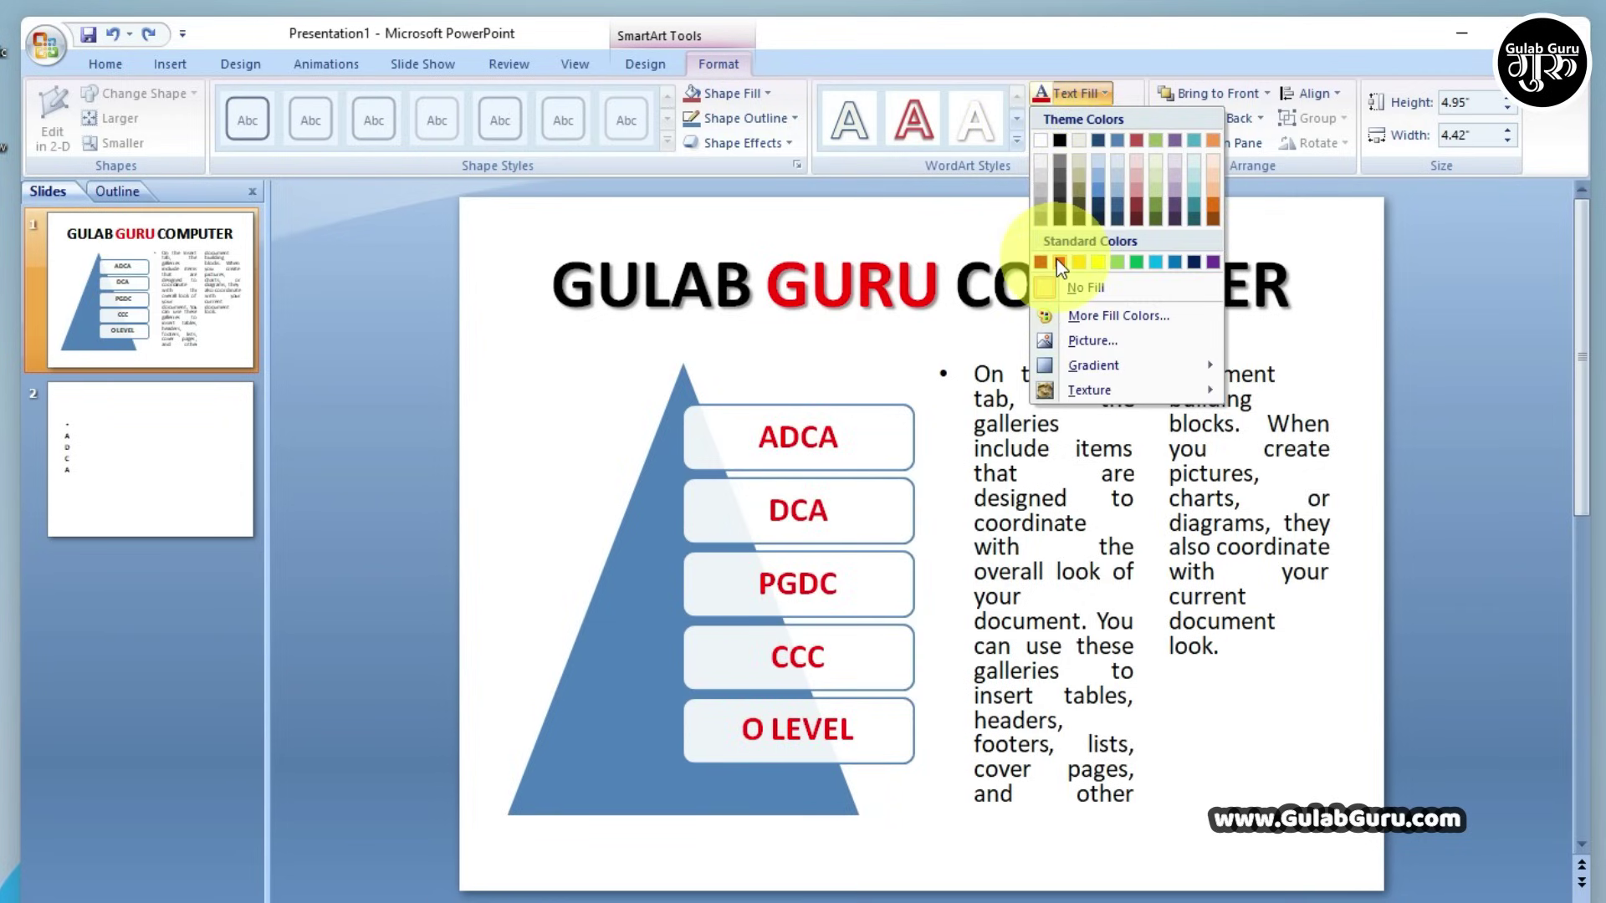
left_click(1155, 262)
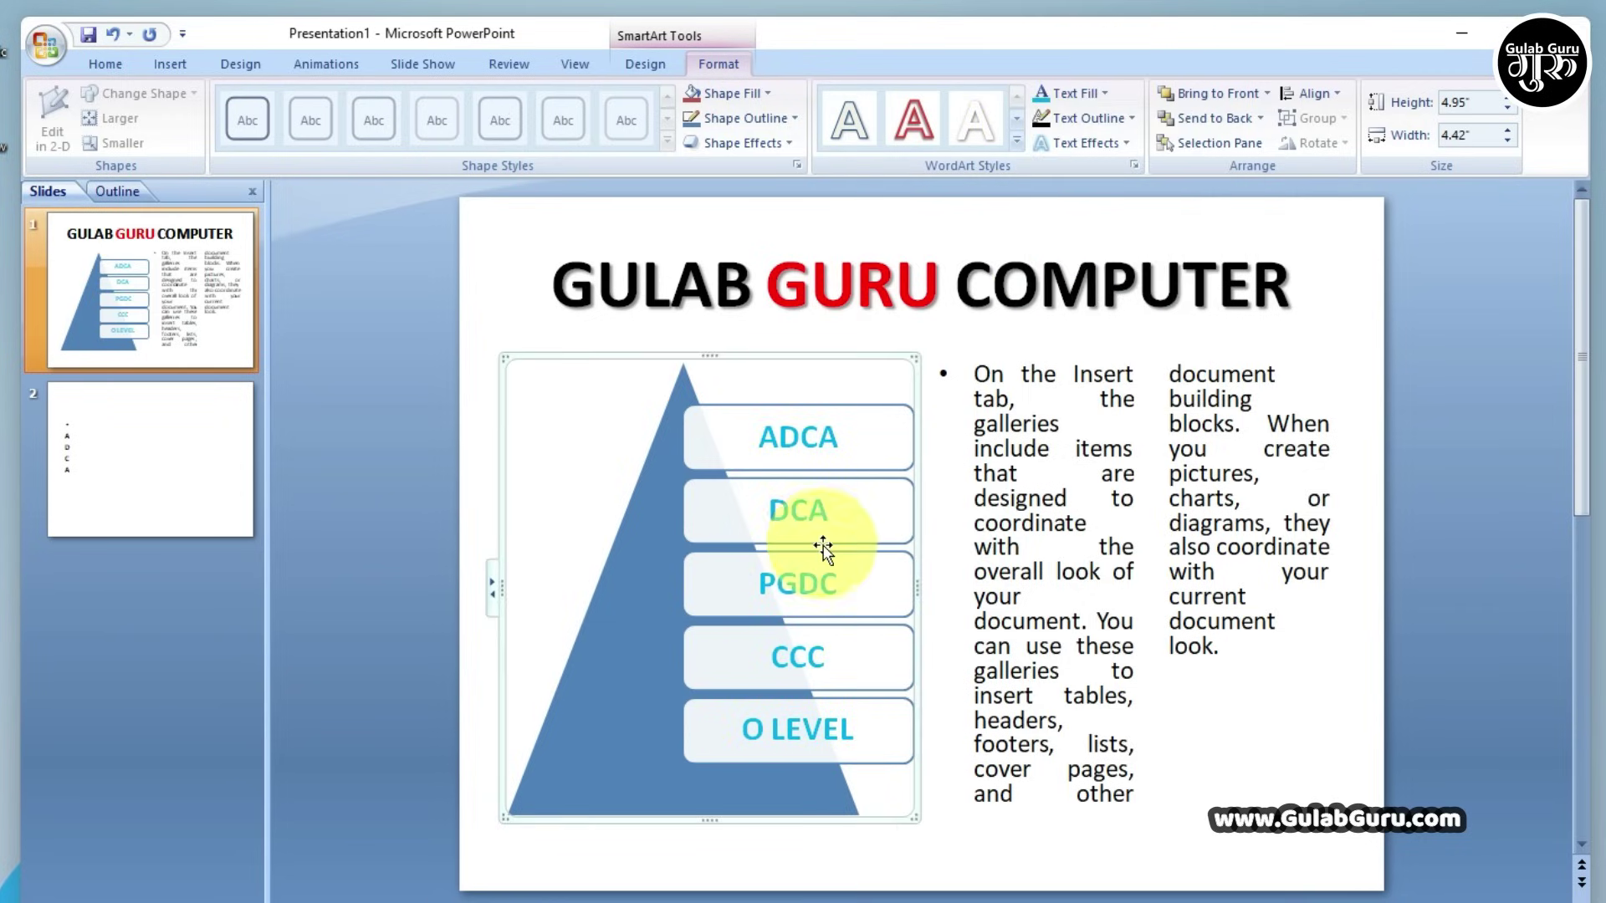
Fill the DCA box yellow and the CCC box with the white marble texture
left_click(890, 534)
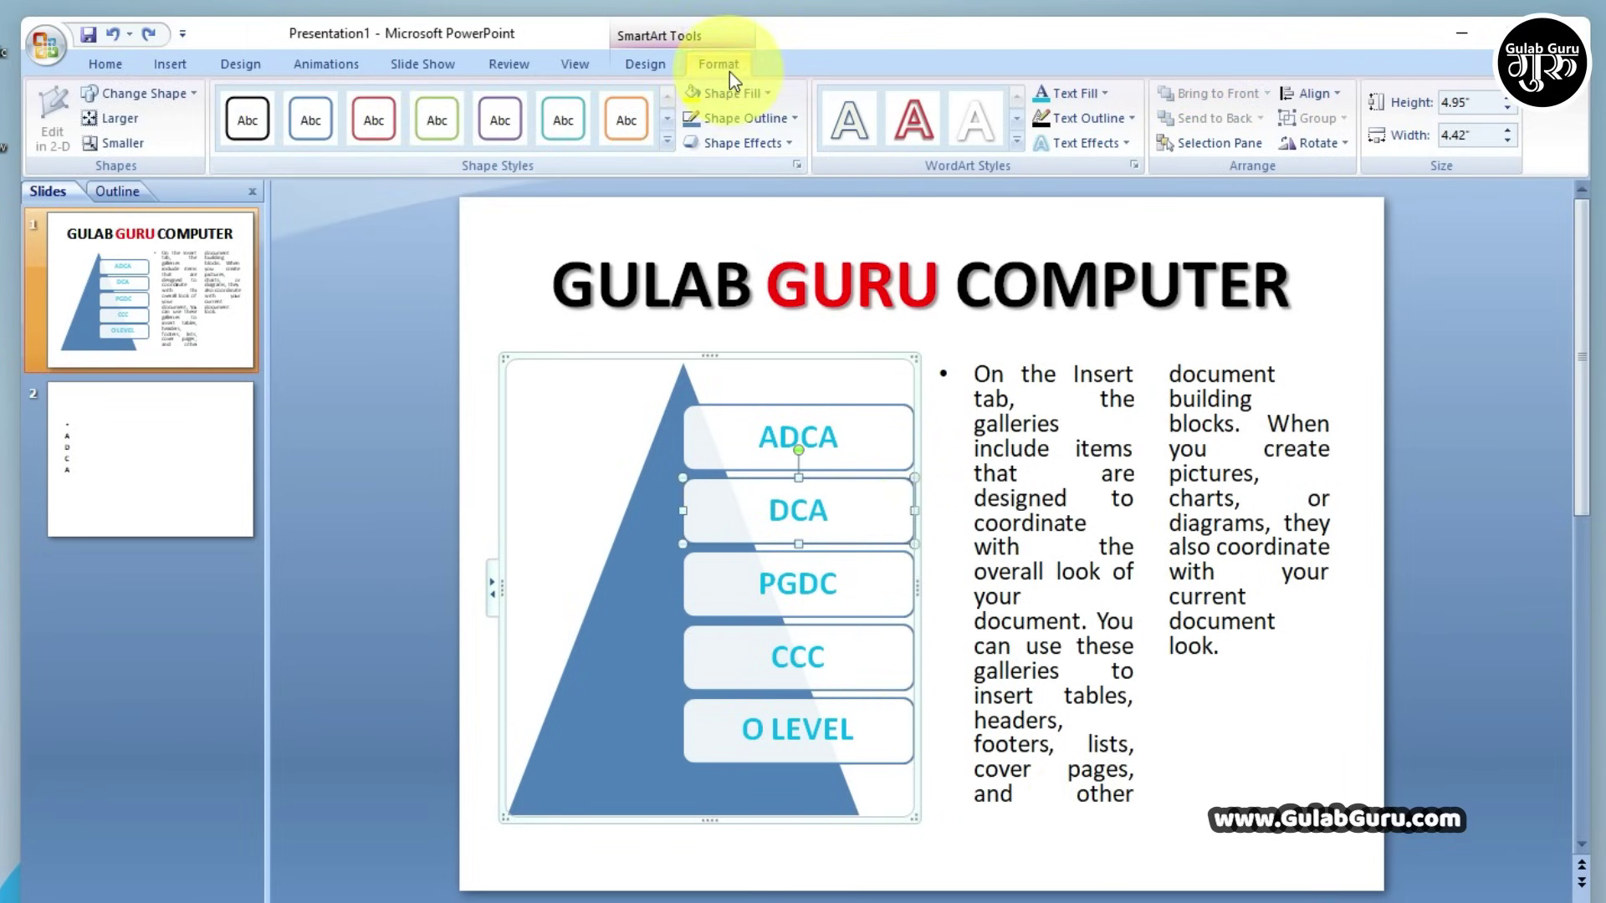
left_click(768, 94)
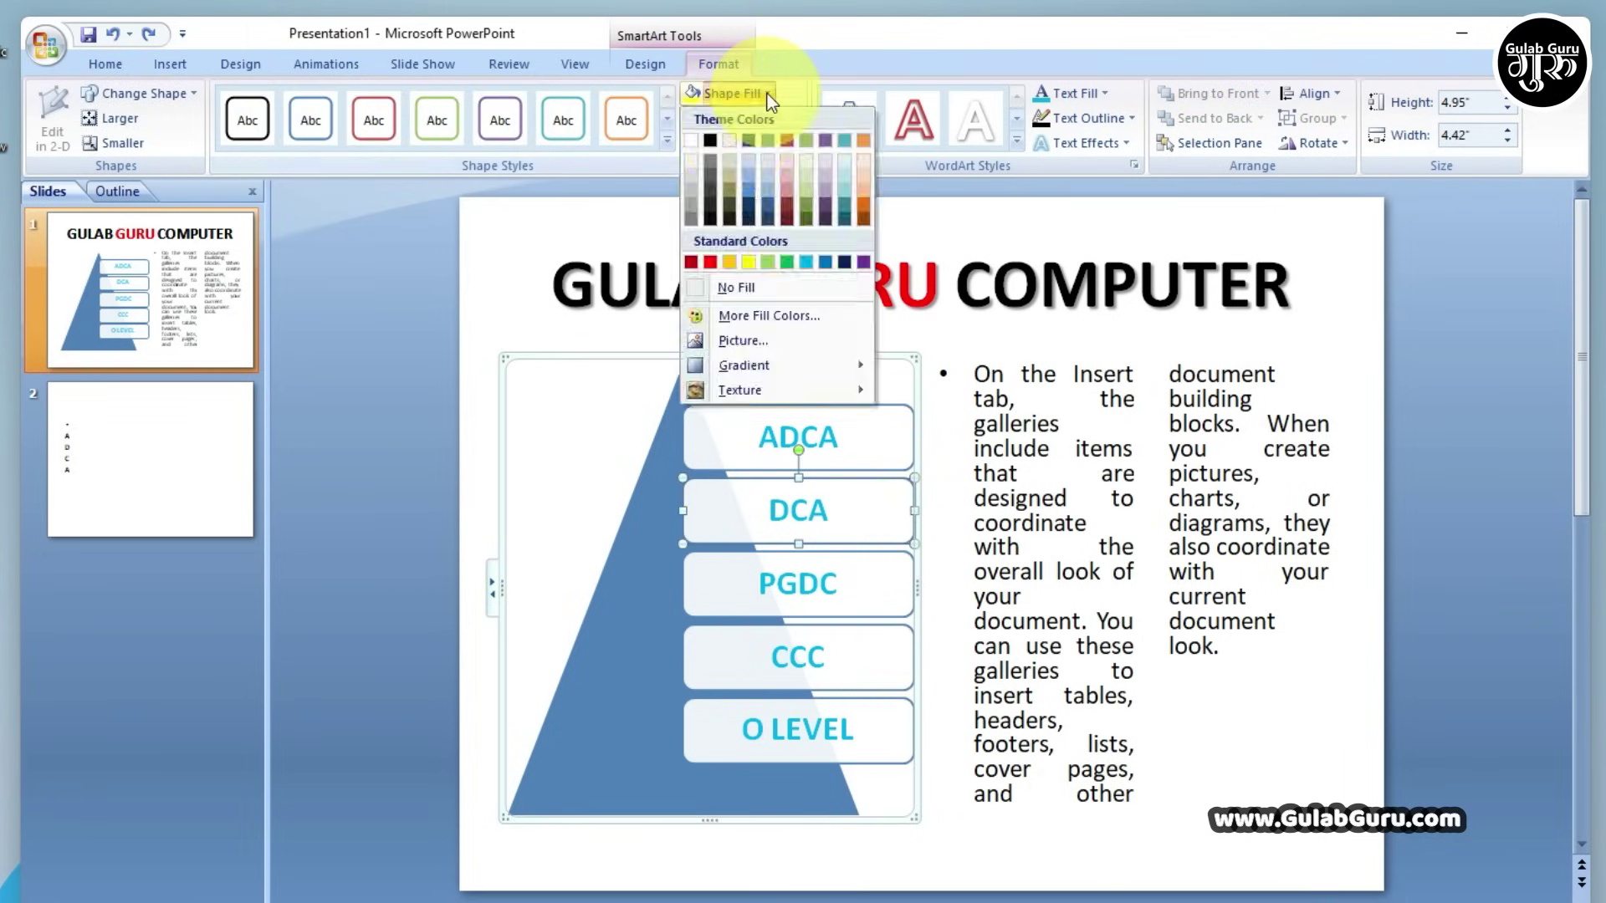
left_click(753, 262)
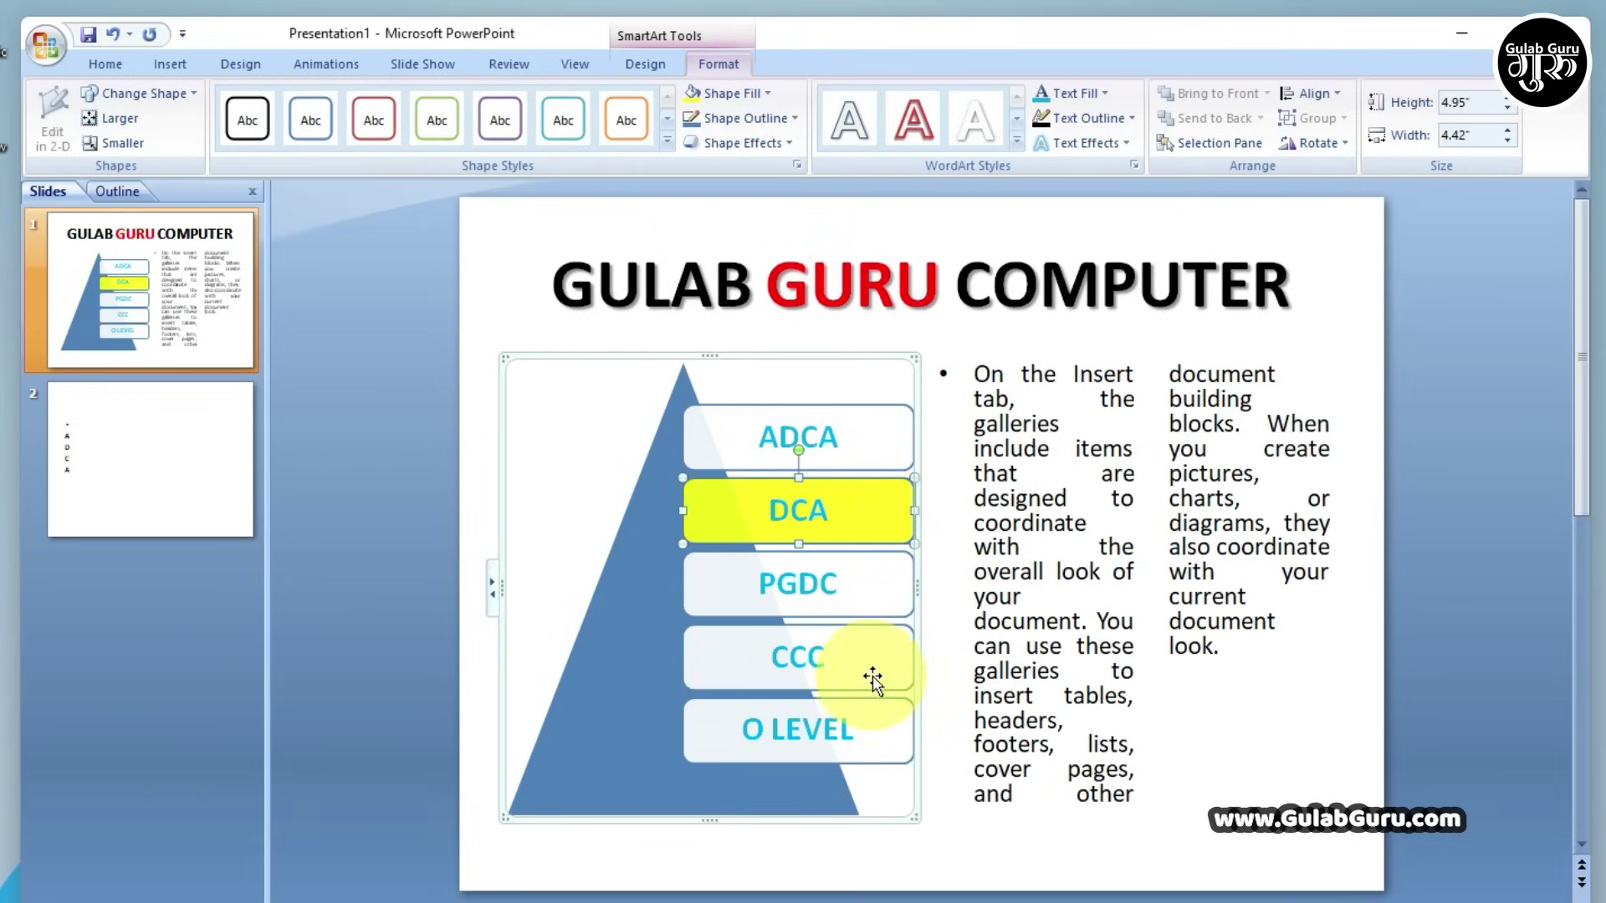
left_click(766, 93)
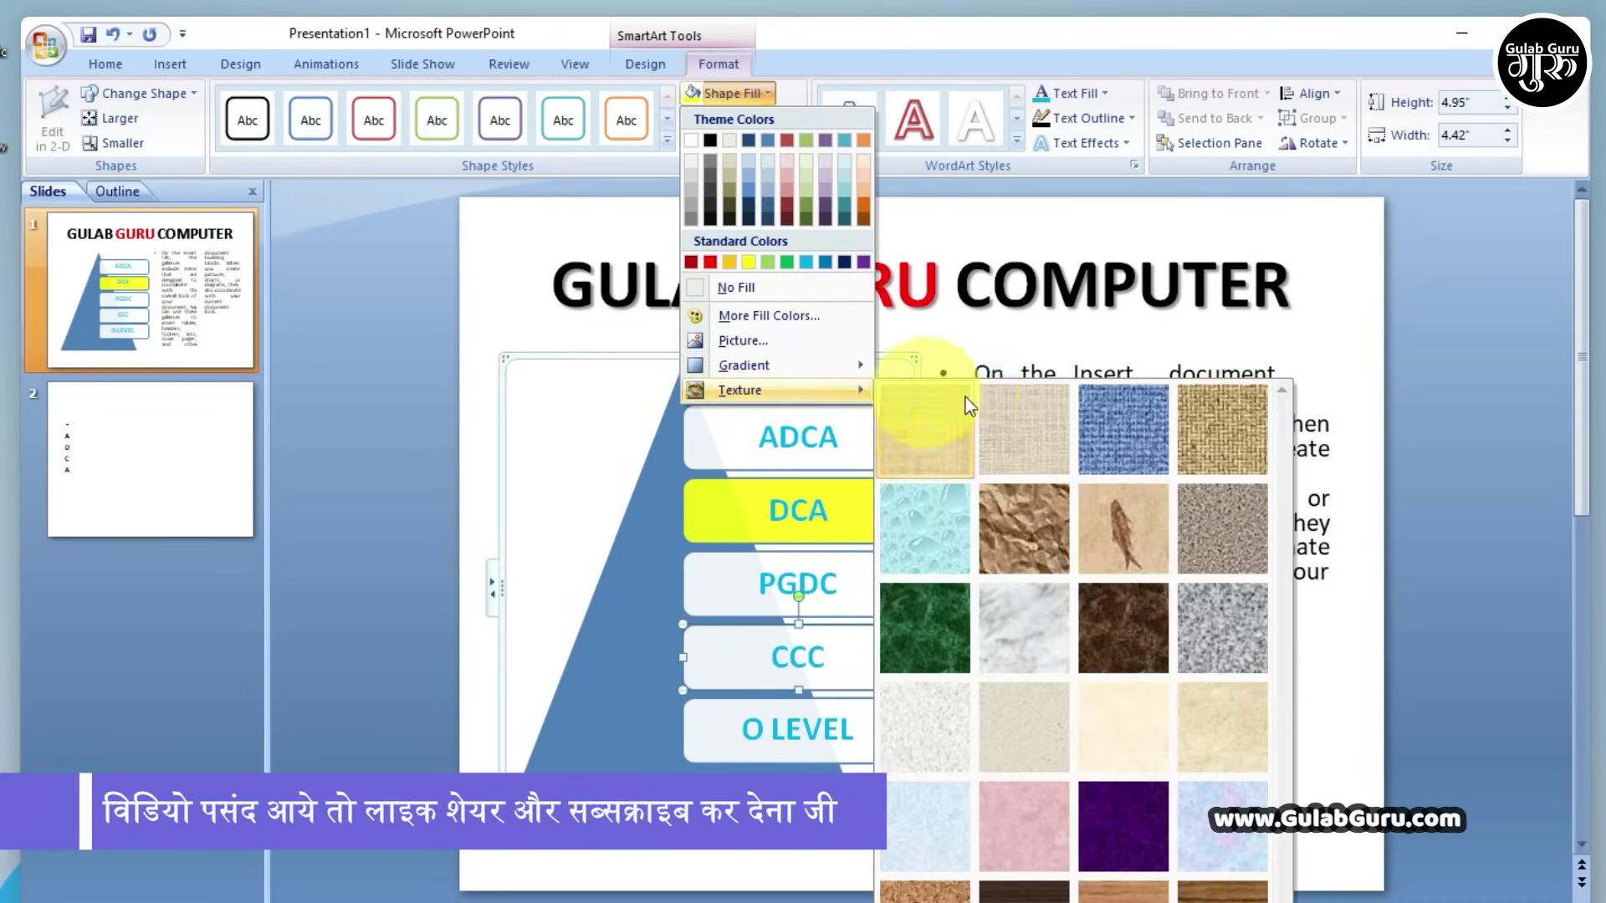
mouse_move(740, 390)
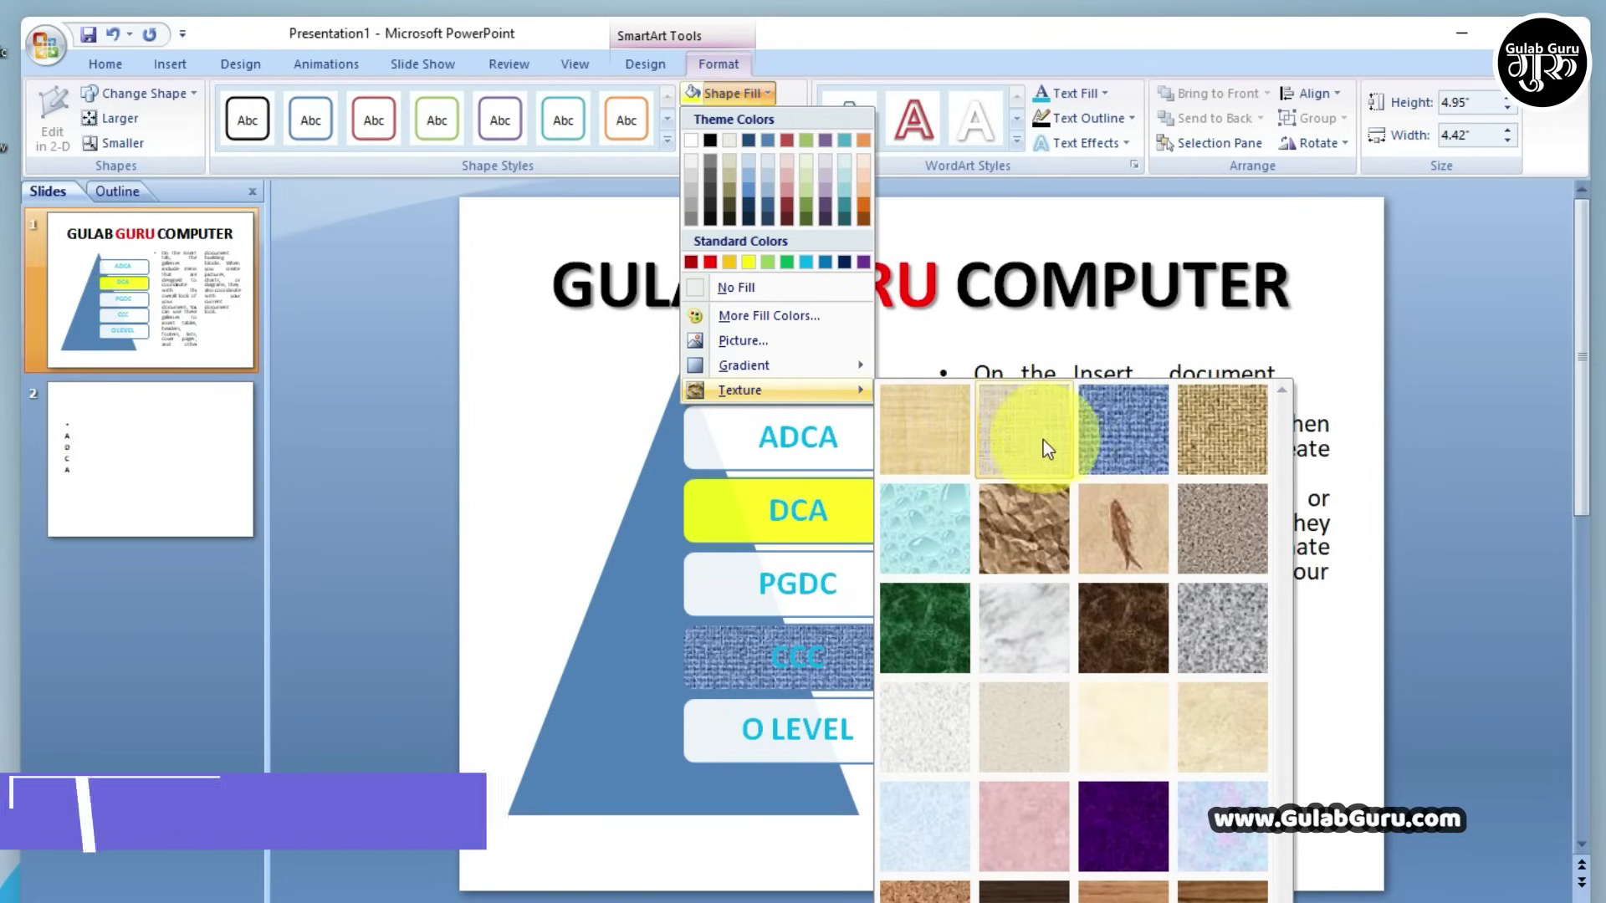
left_click(1020, 635)
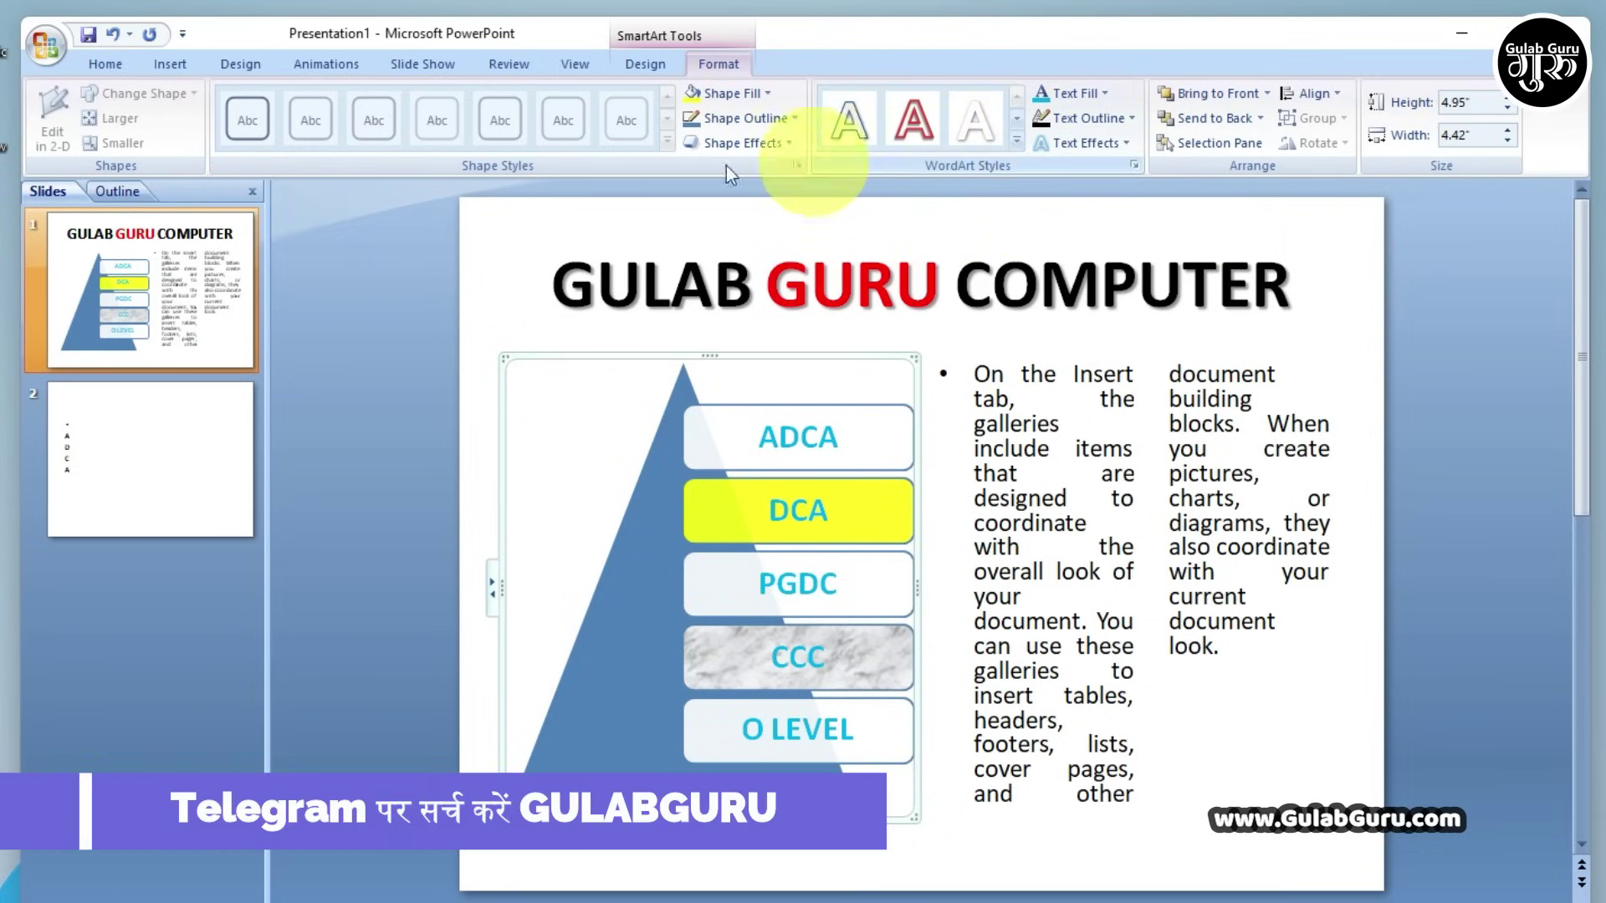
Browse the shapes gallery and ribbon options, then deselect the pyramid diagram
left_click(186, 64)
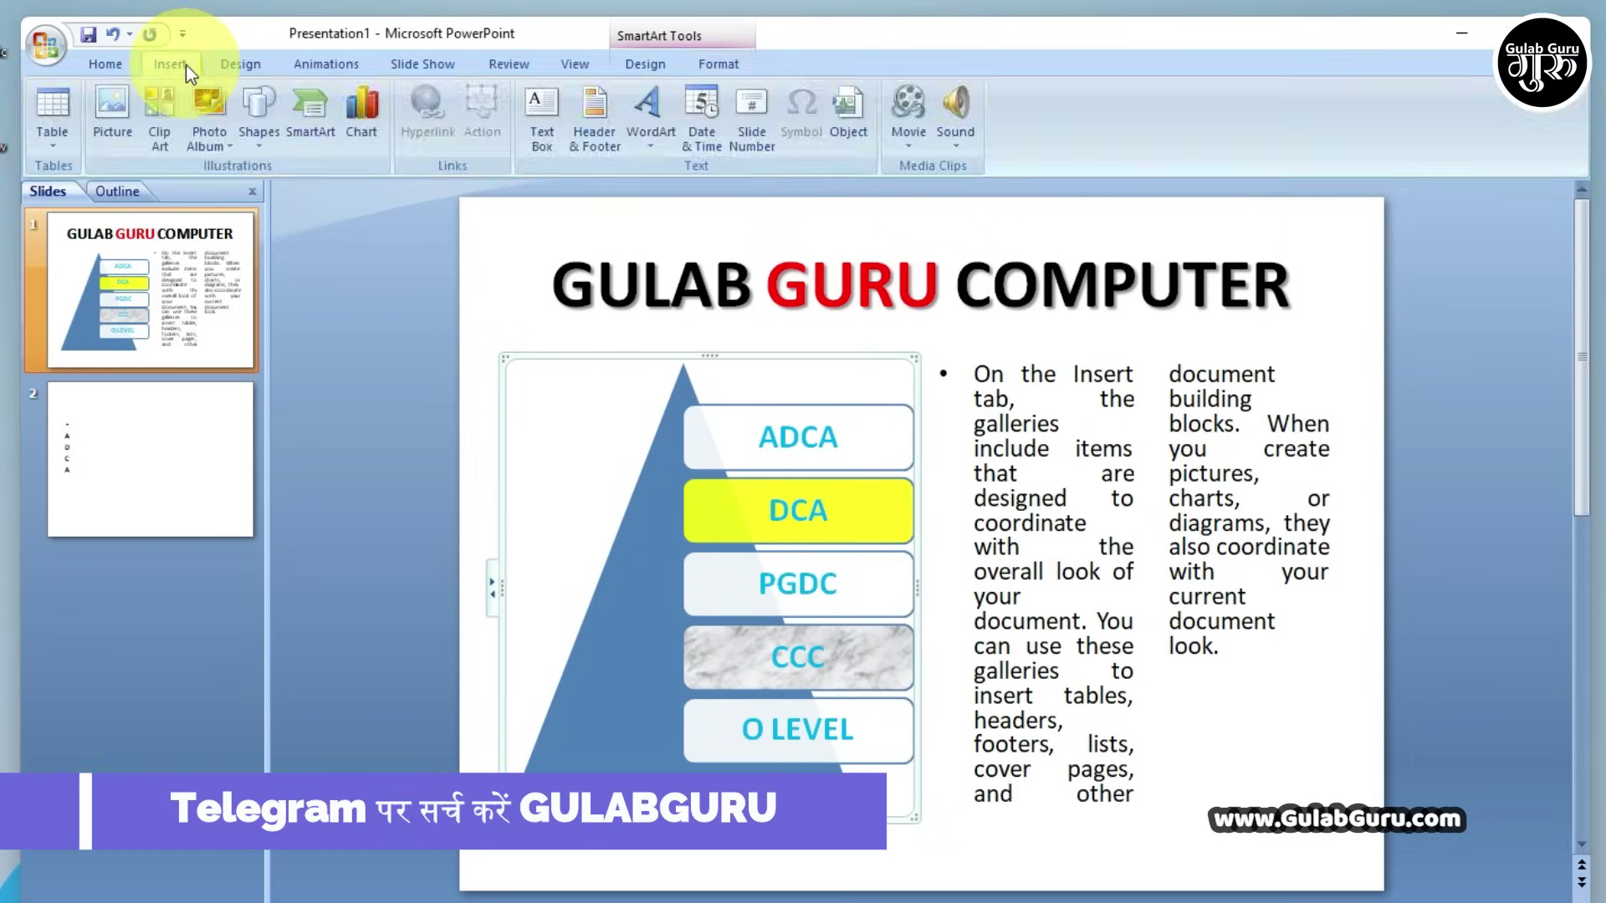
left_click(260, 134)
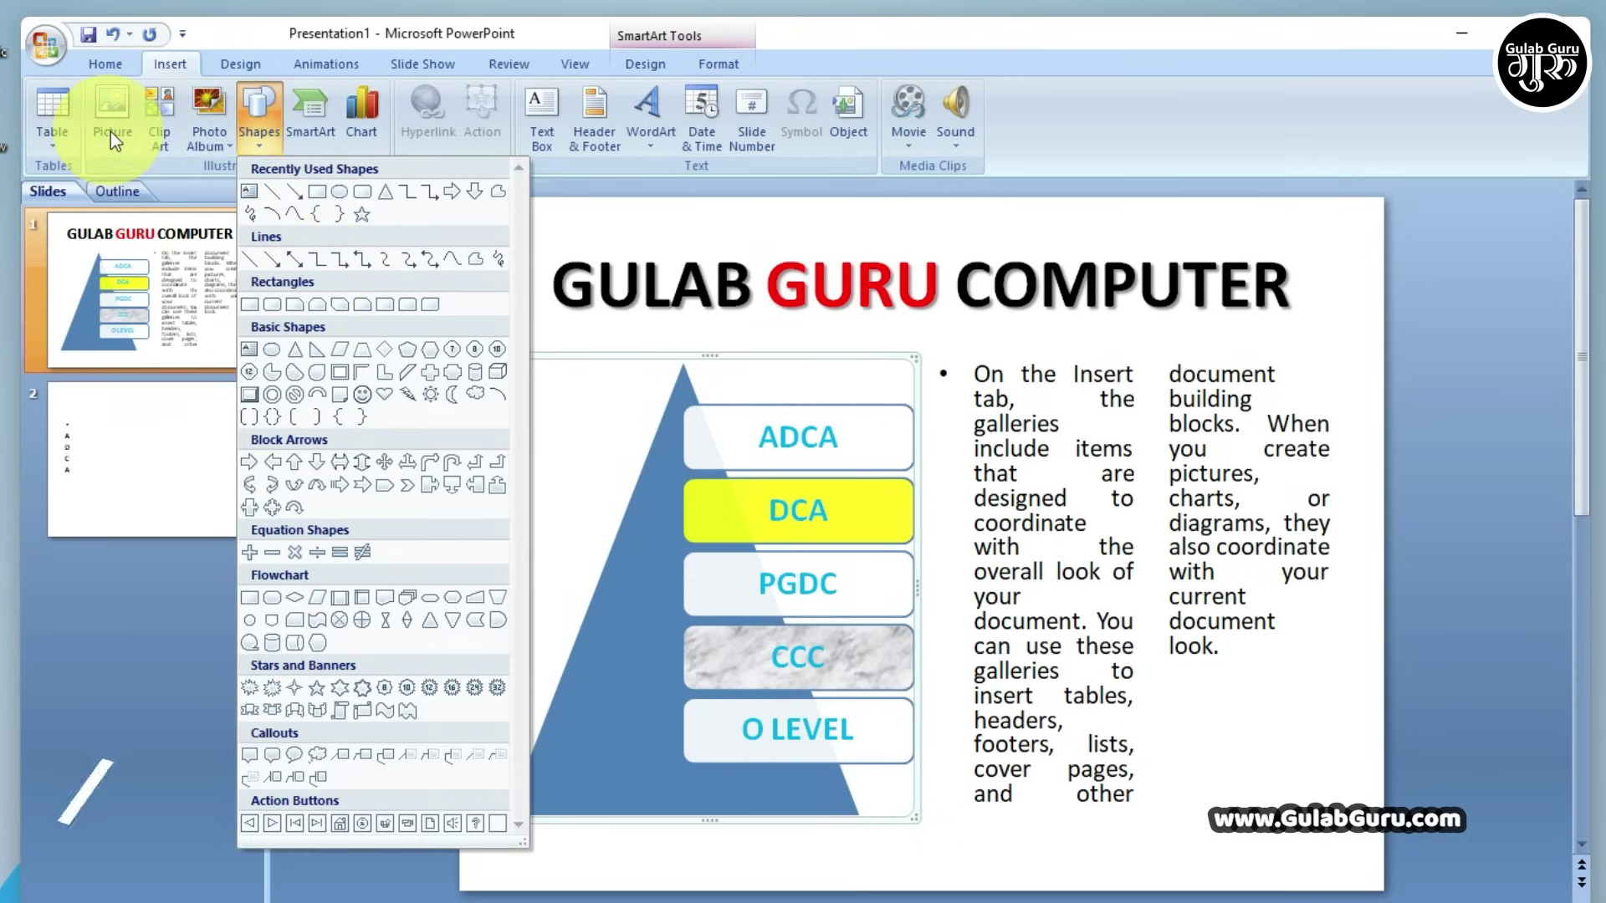
left_click(721, 75)
left_click(725, 68)
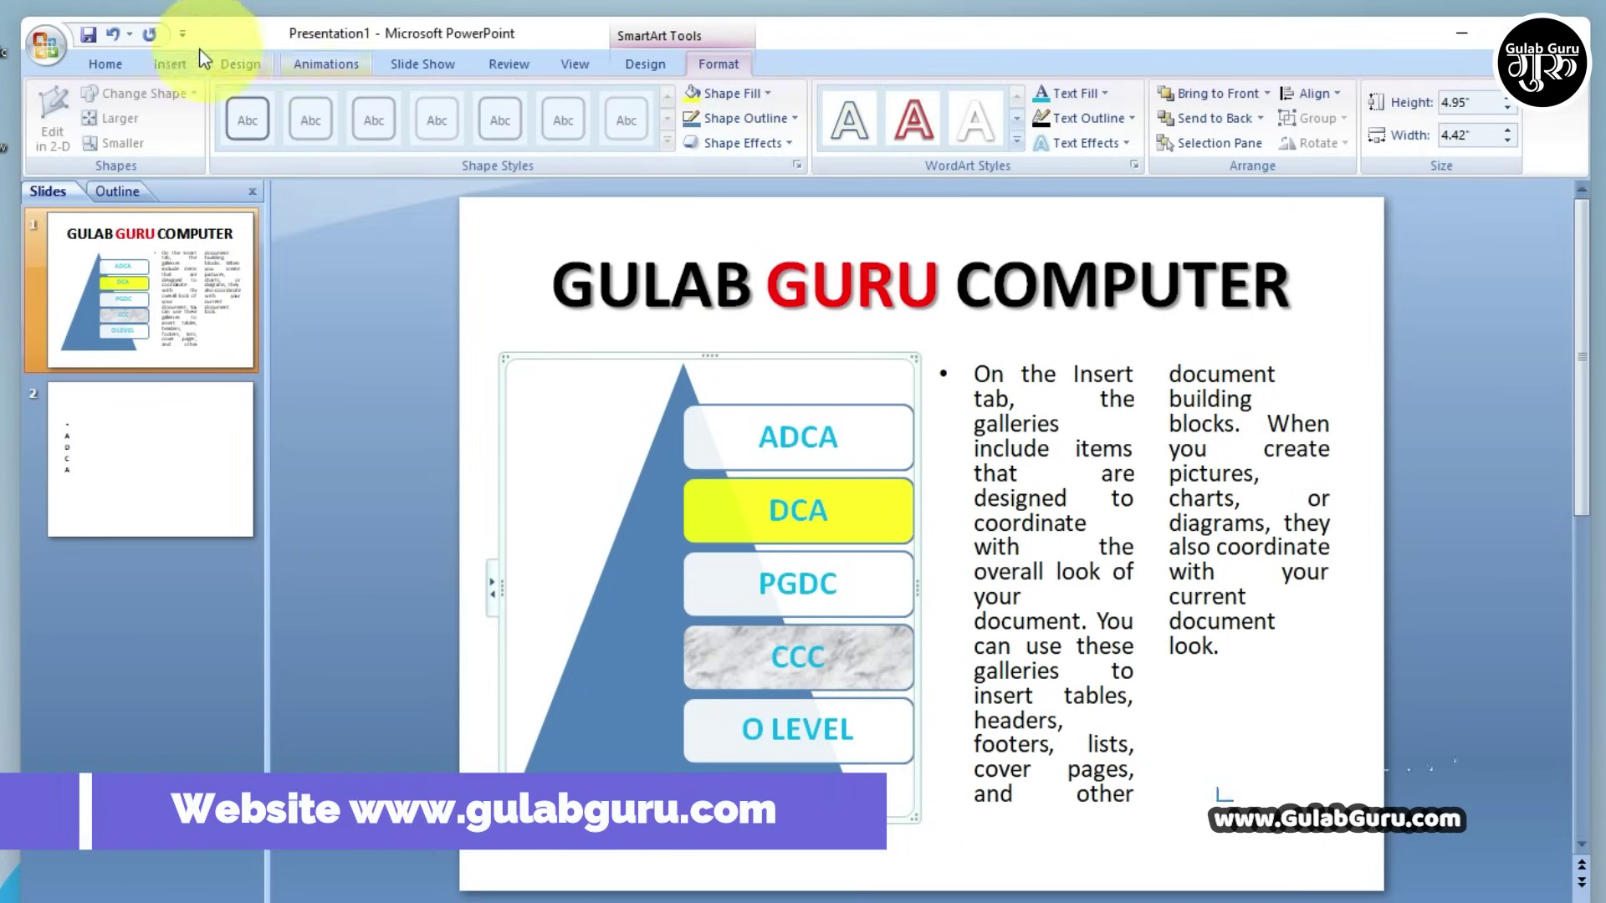
left_click(169, 63)
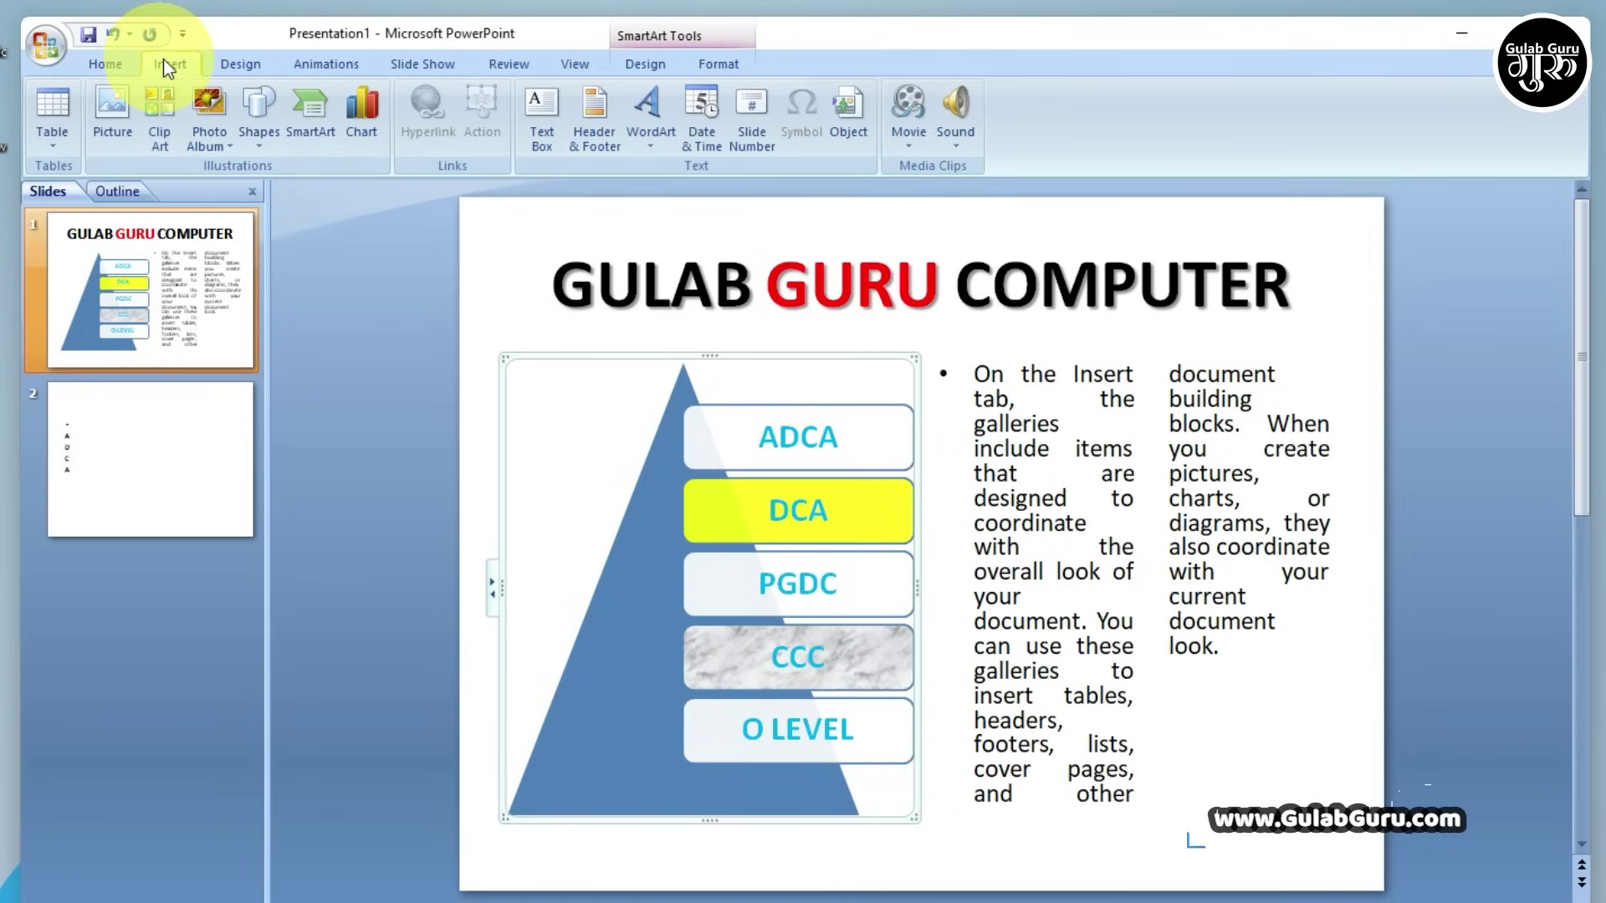
left_click(726, 62)
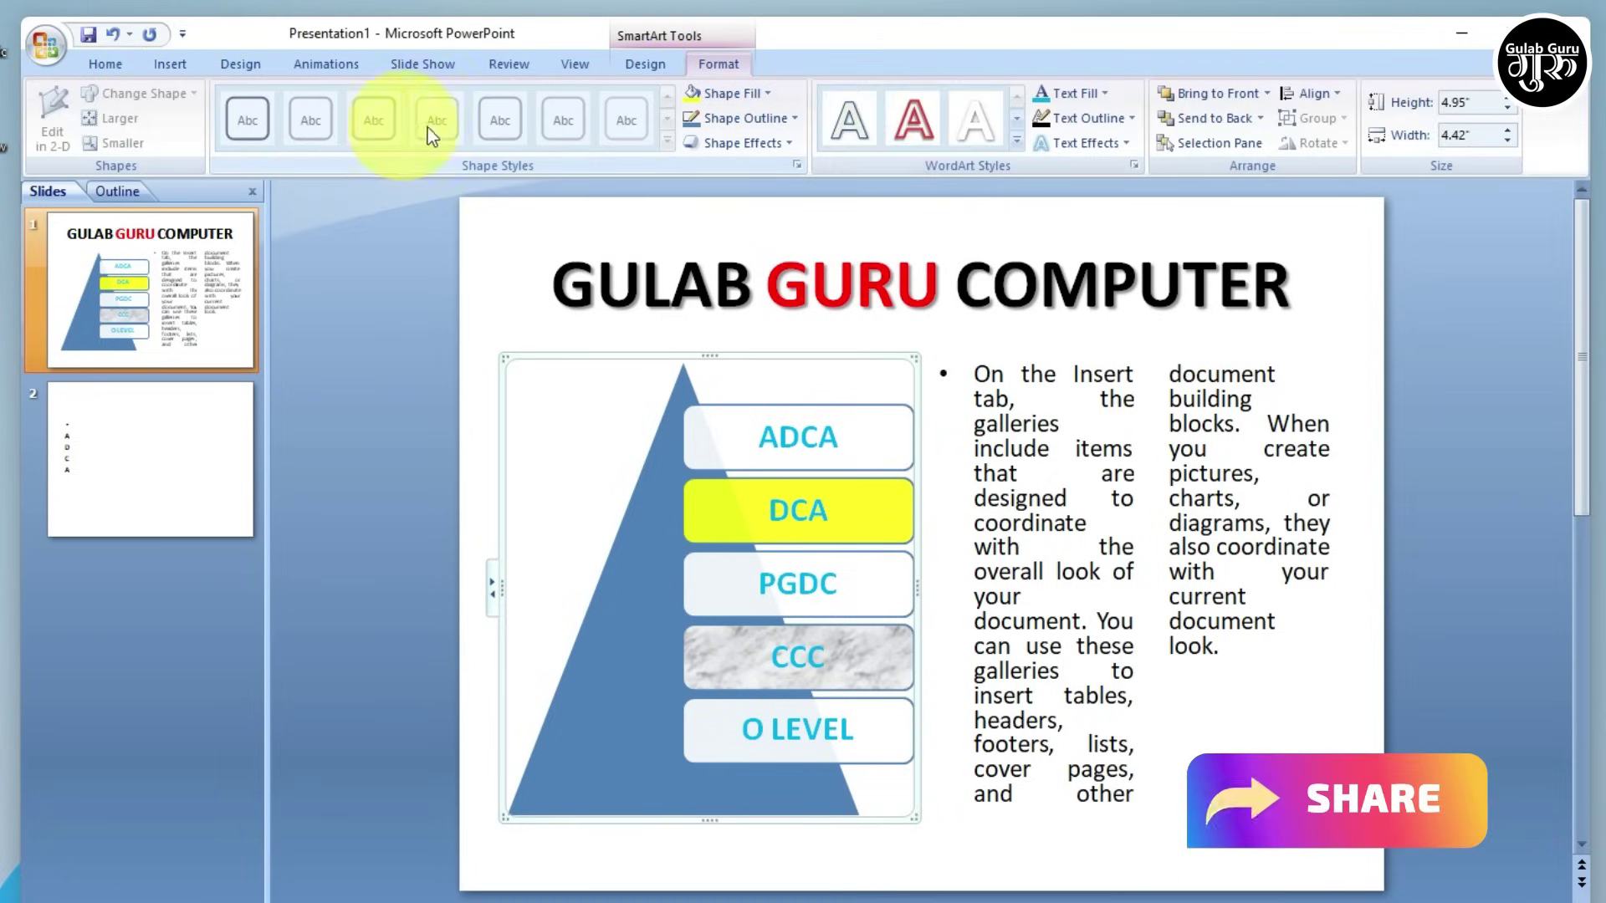
left_click(745, 212)
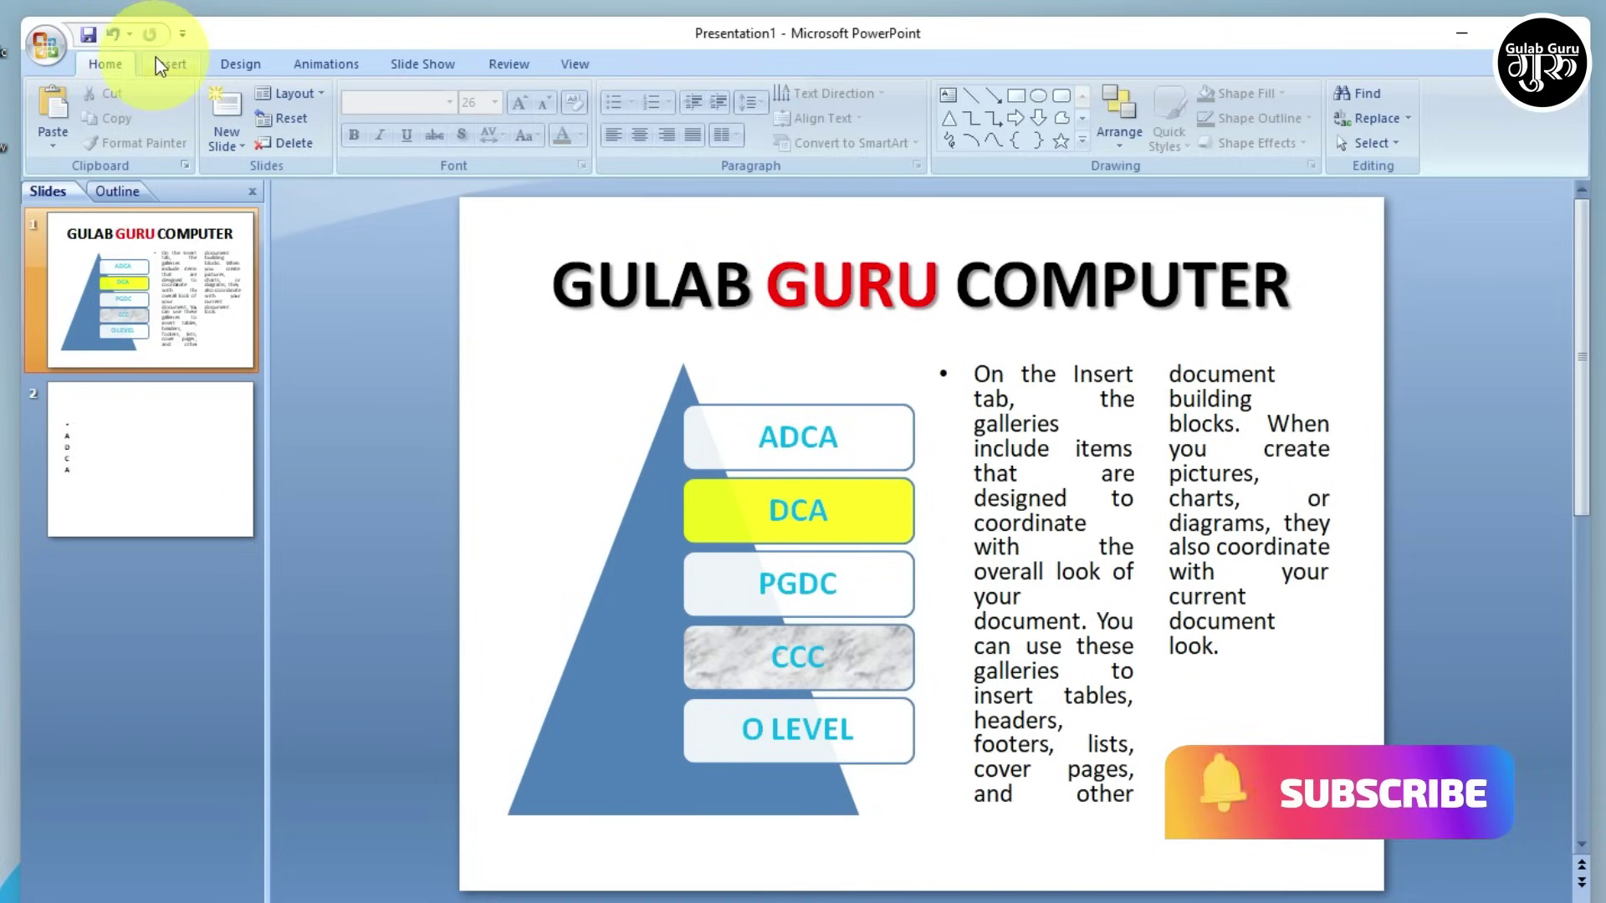
Preview SmartArt conversion for the GULAB GURU COMPUTER title without converting, then choose Rectangle
left_click(902, 281)
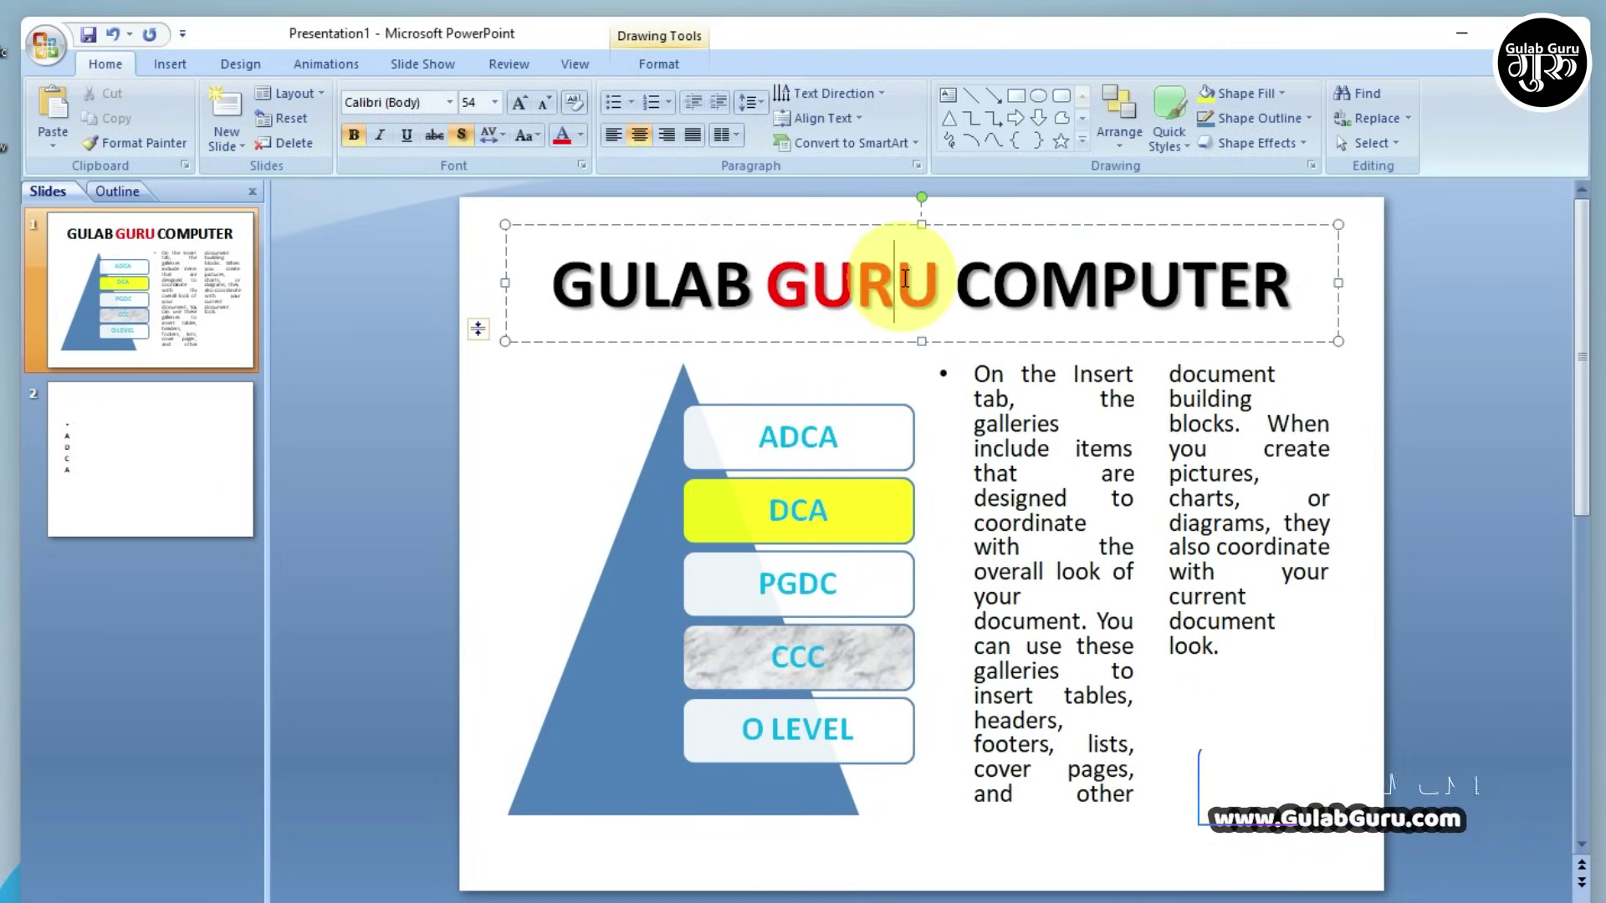
left_click(910, 143)
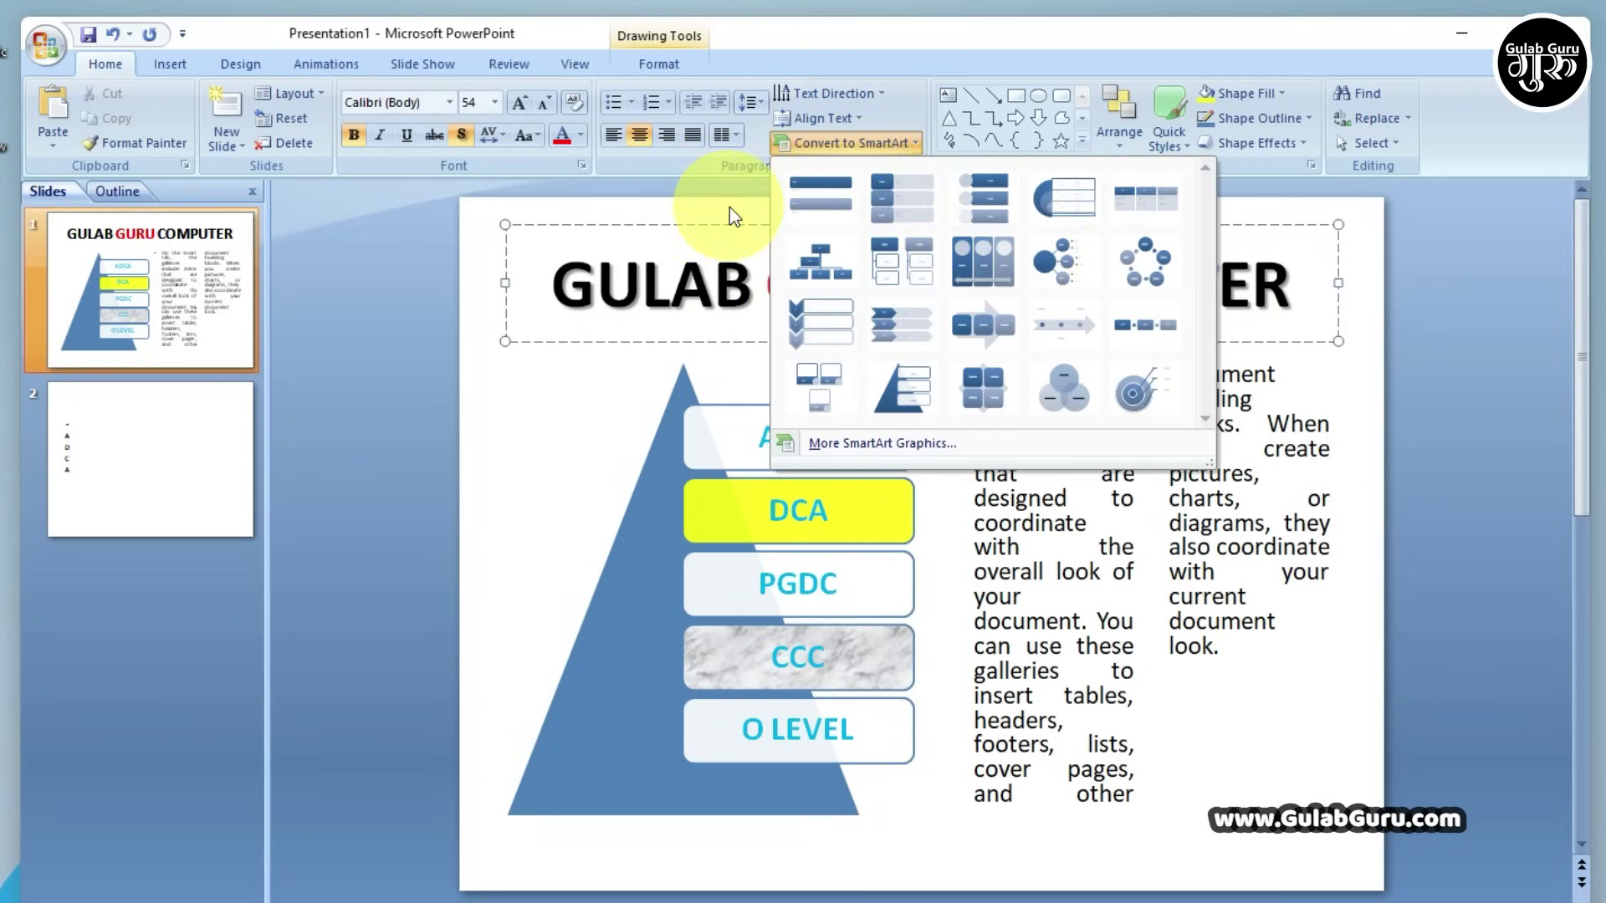
left_click(1289, 206)
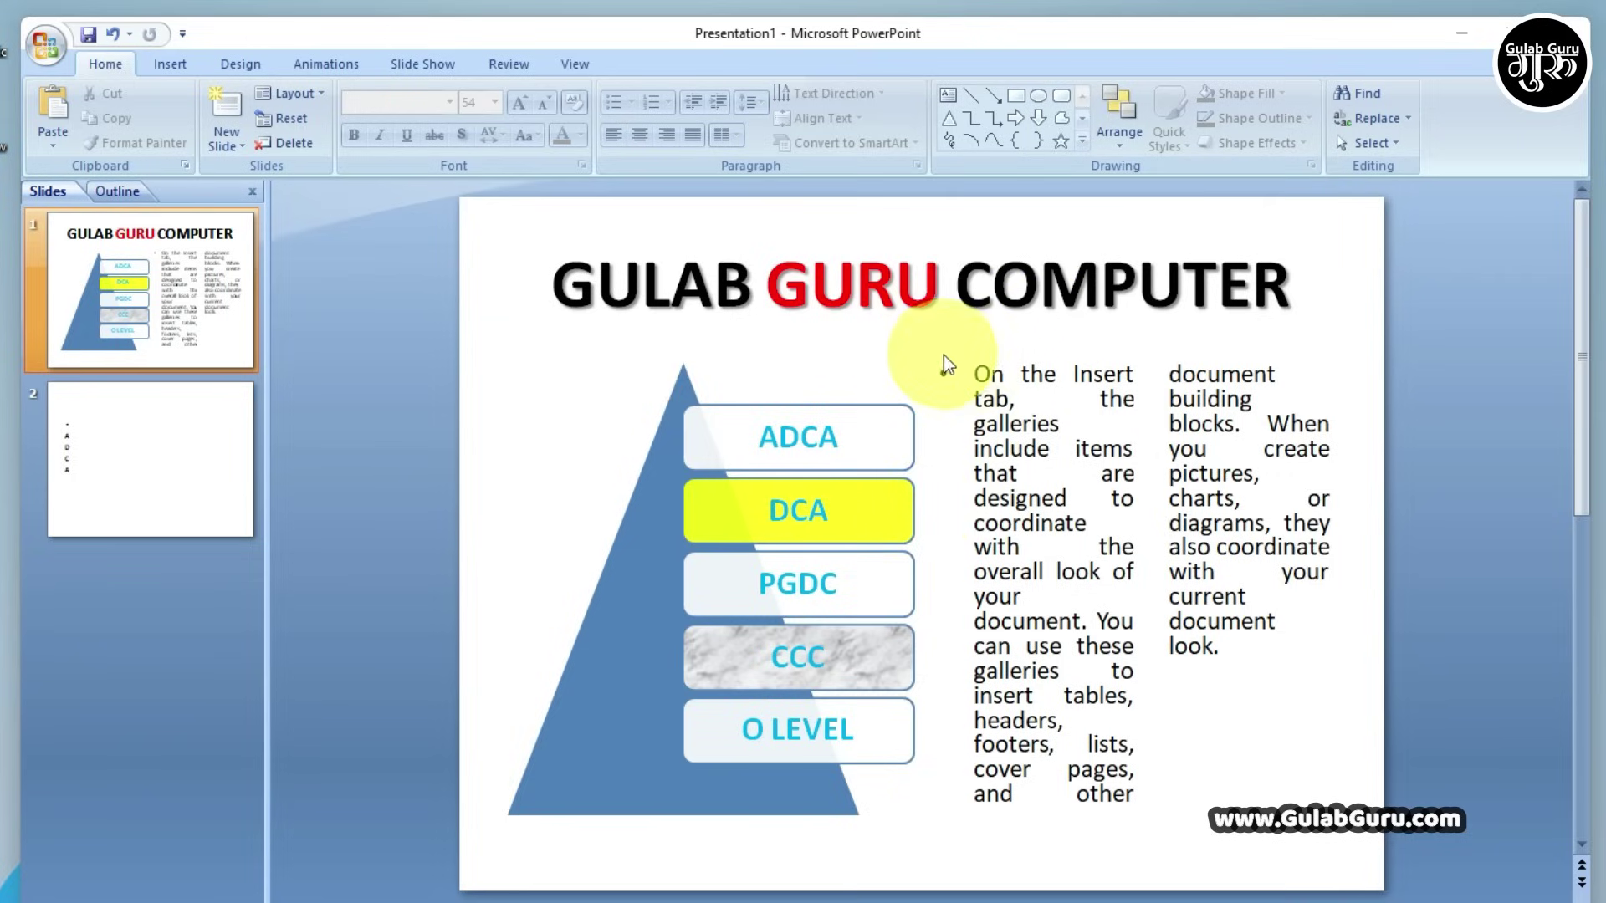
left_click(1016, 96)
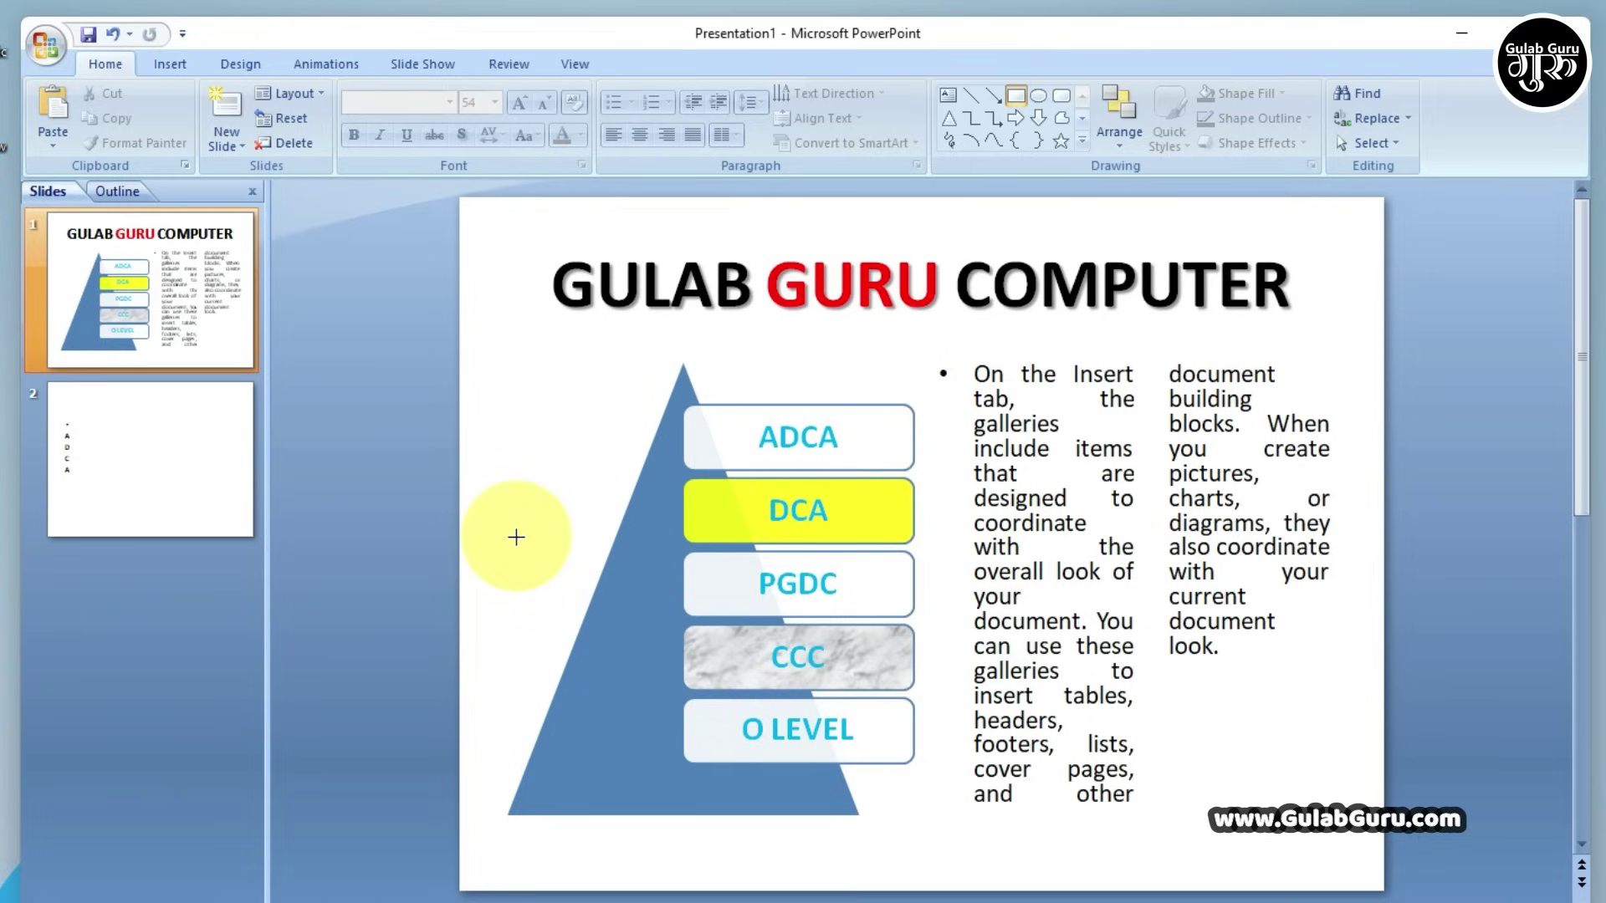
Draw a rectangle over the pyramid's left side and give it the orange shape style
left_click_drag(512, 536, 731, 652)
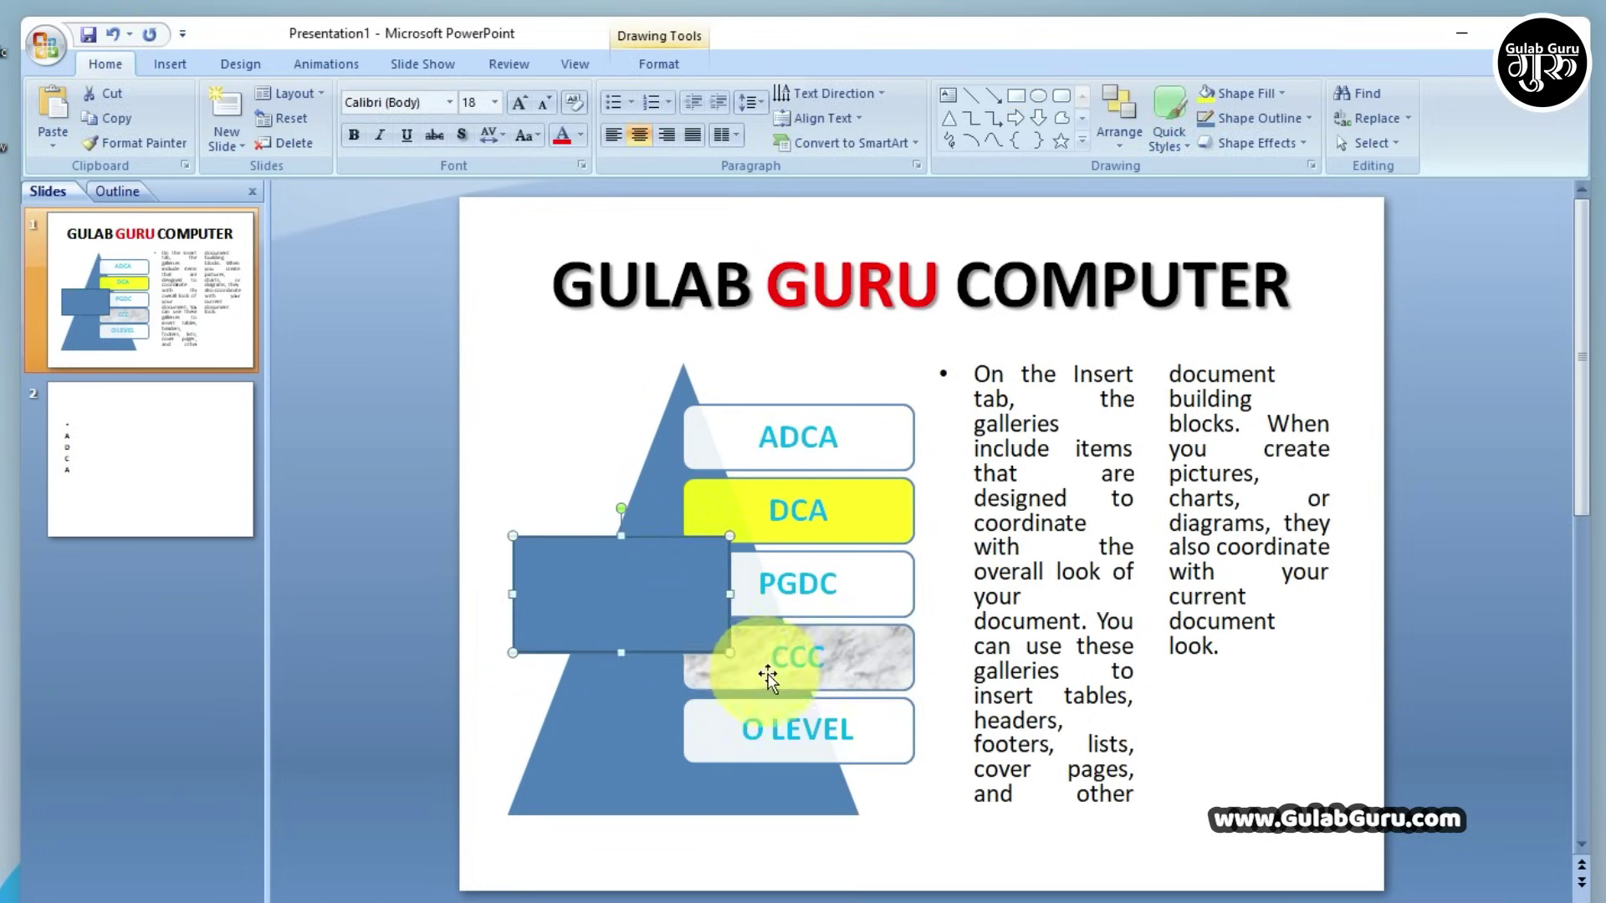
left_click(669, 592)
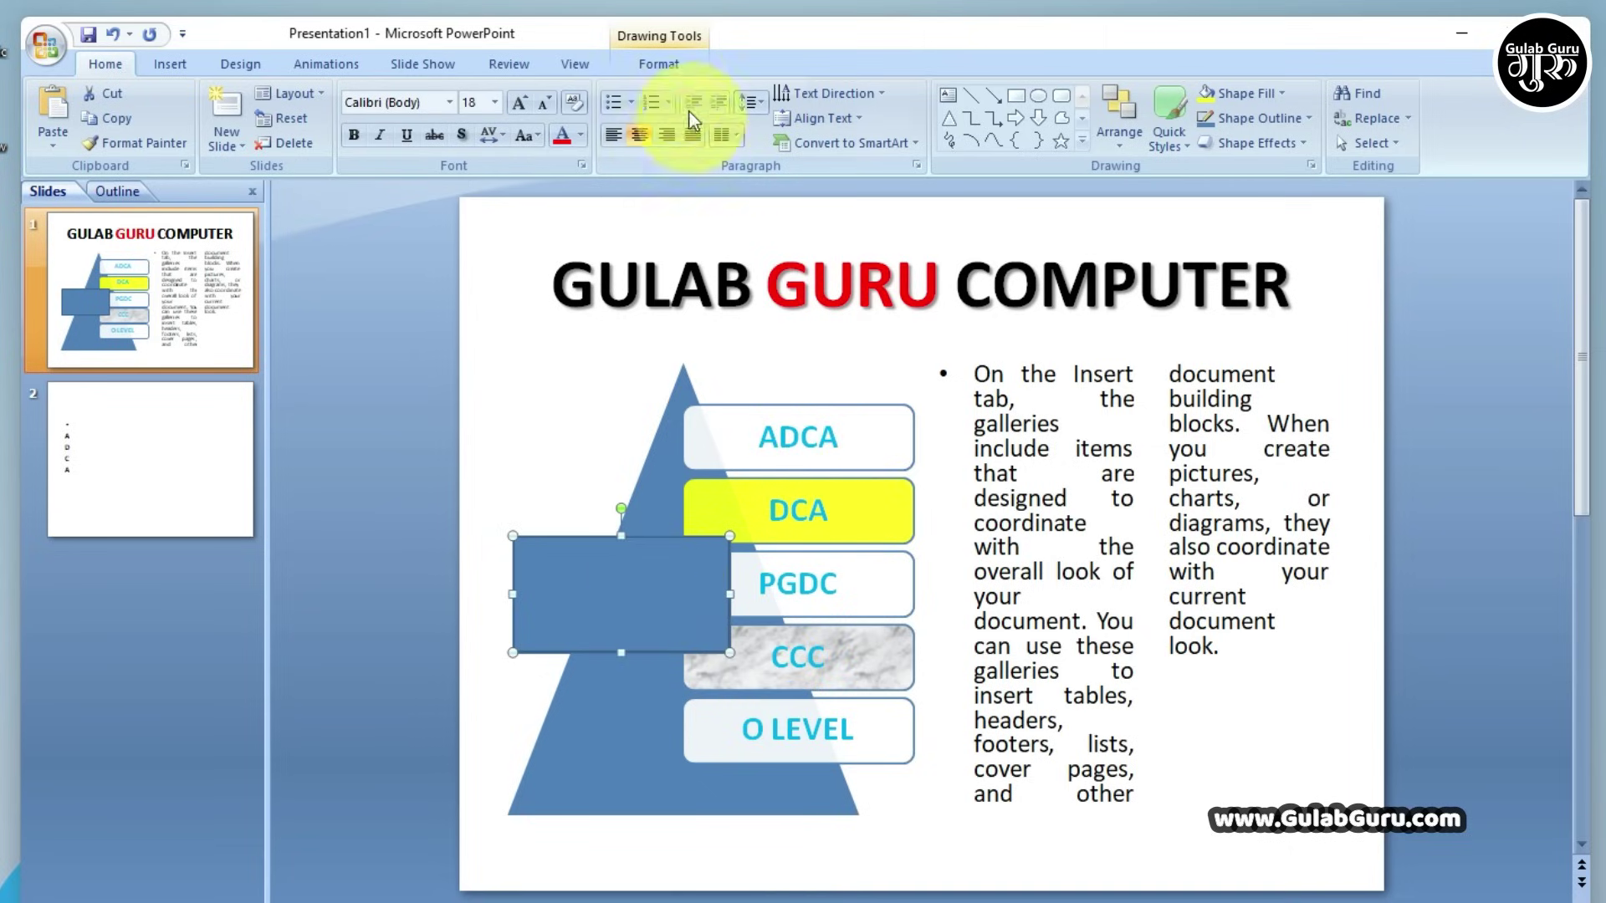
left_click(659, 65)
left_click(665, 596)
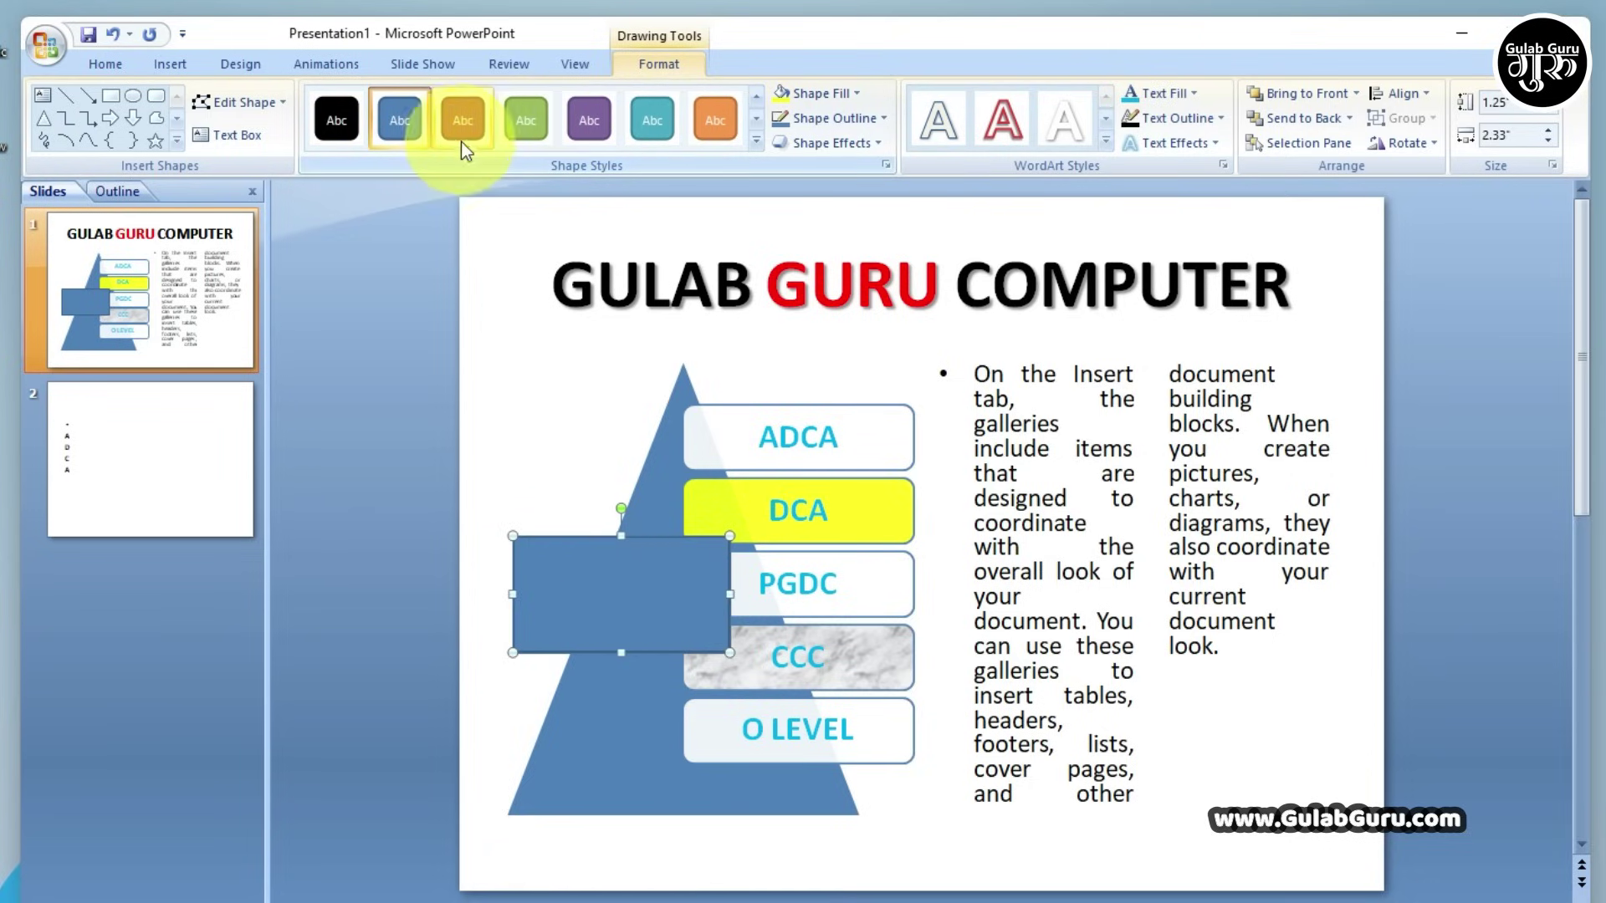
left_click(465, 119)
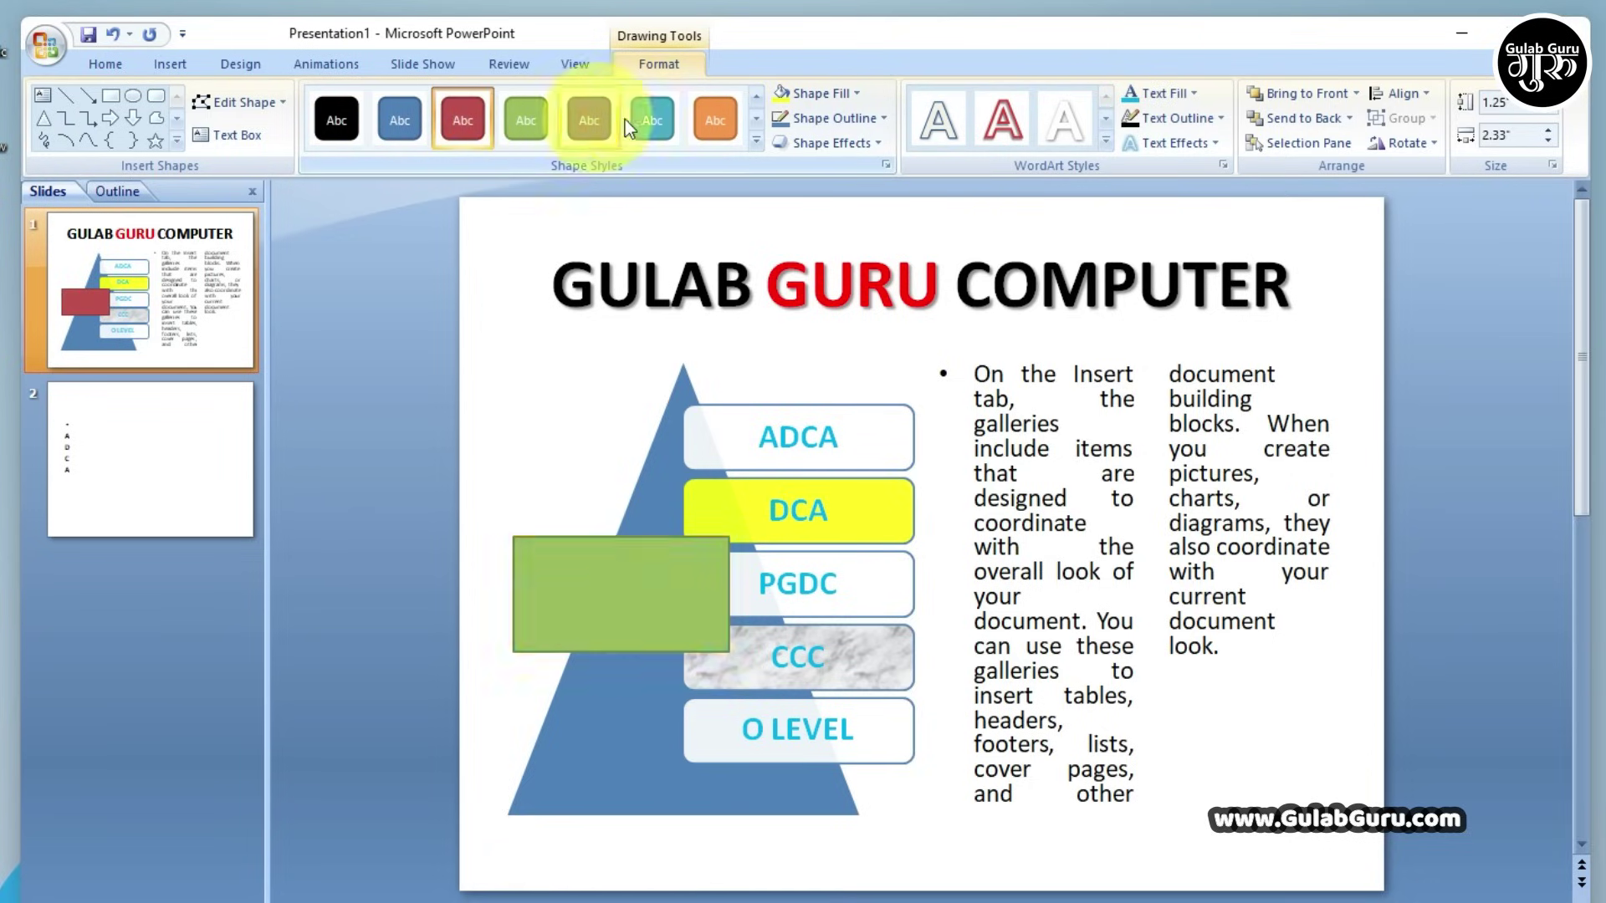
left_click(716, 122)
left_click(858, 93)
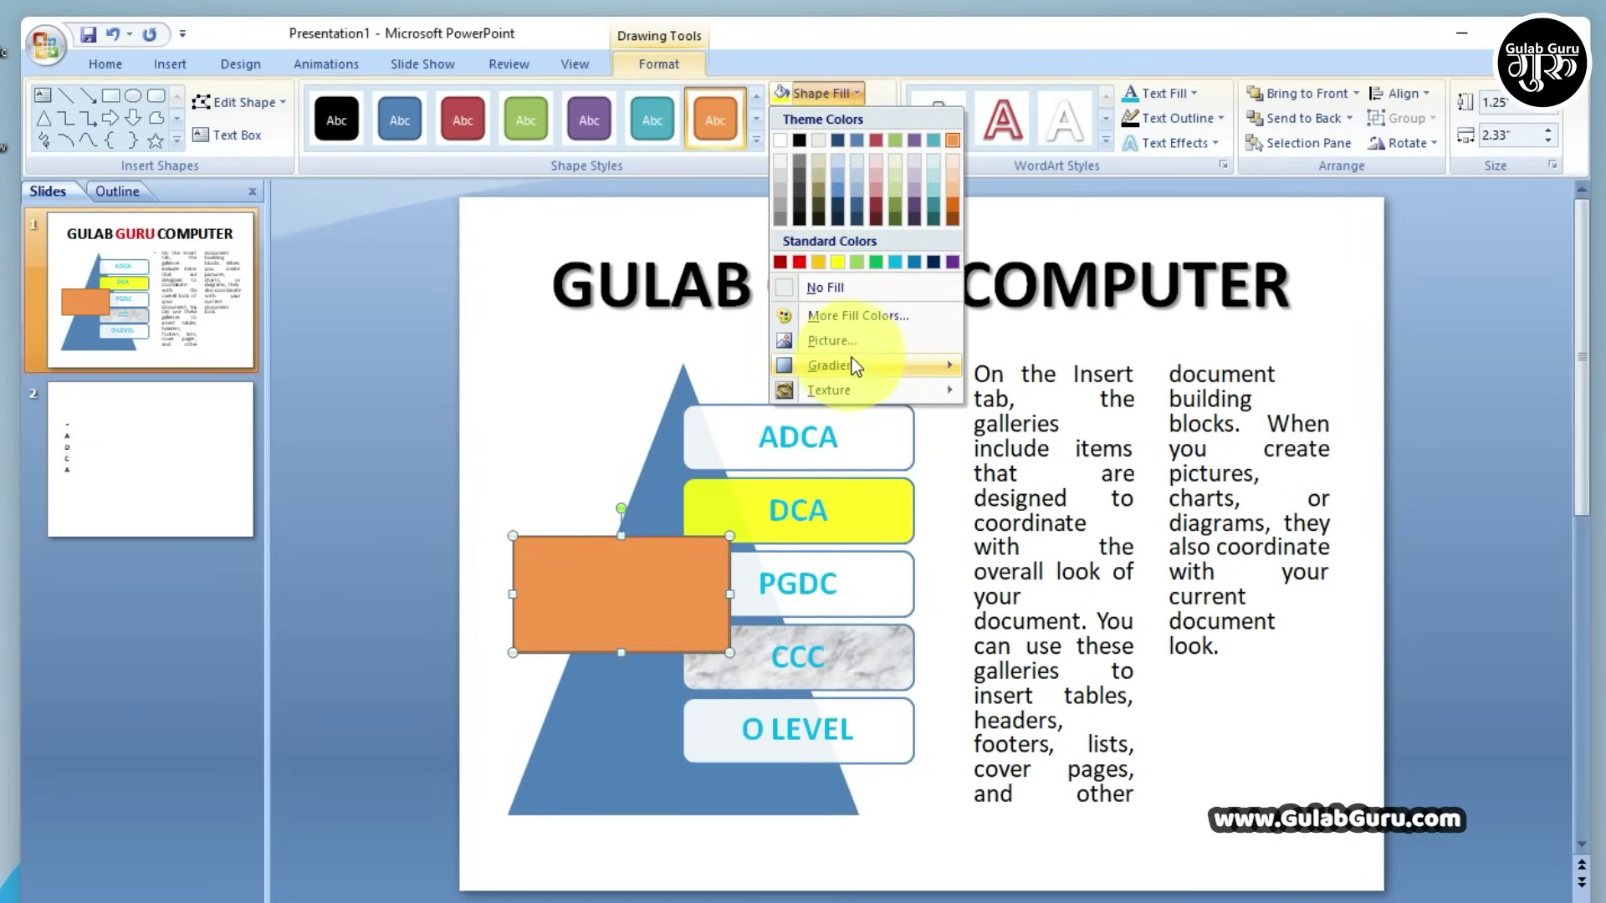
mouse_move(865, 389)
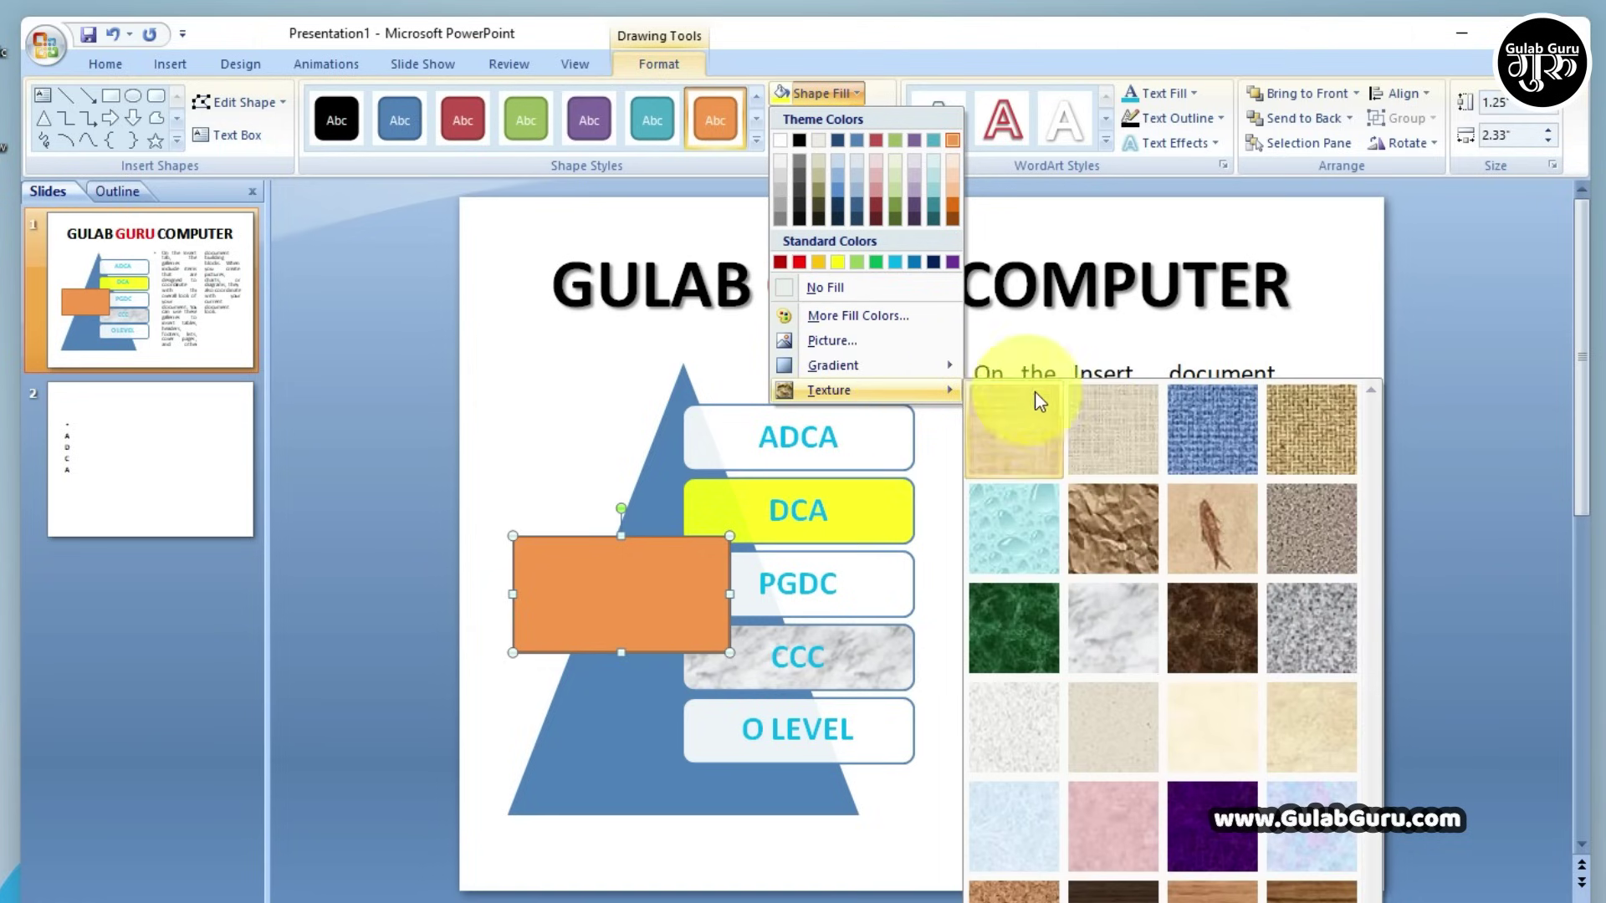
Fill the rectangle with the Water droplets texture and view the Arrange options
left_click(1031, 520)
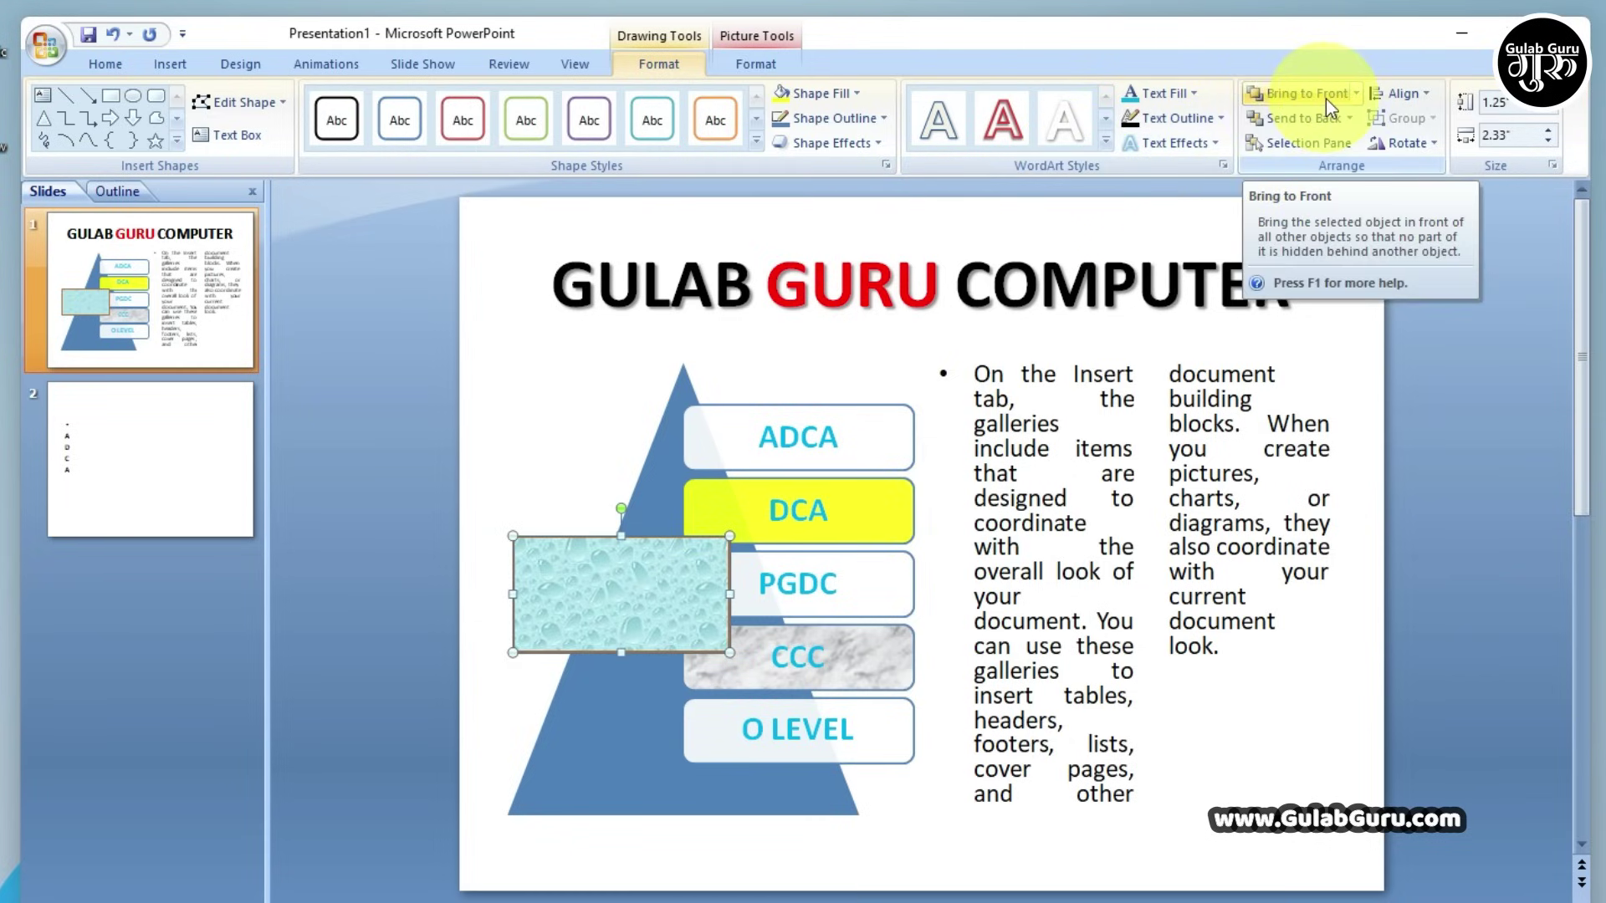
left_click(106, 64)
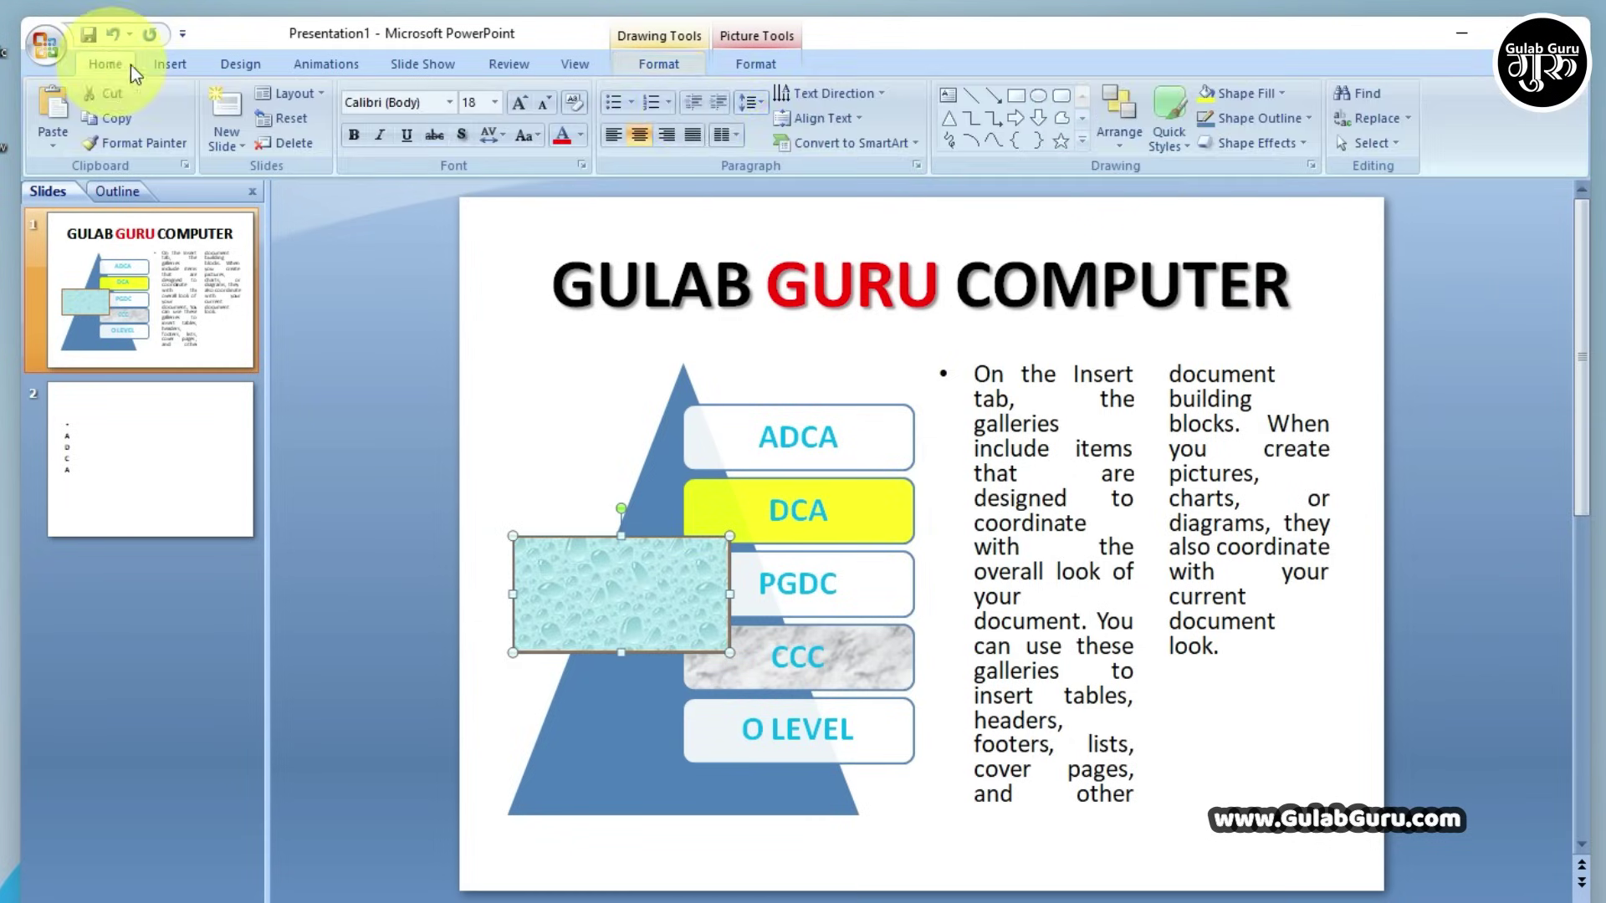
left_click(1117, 147)
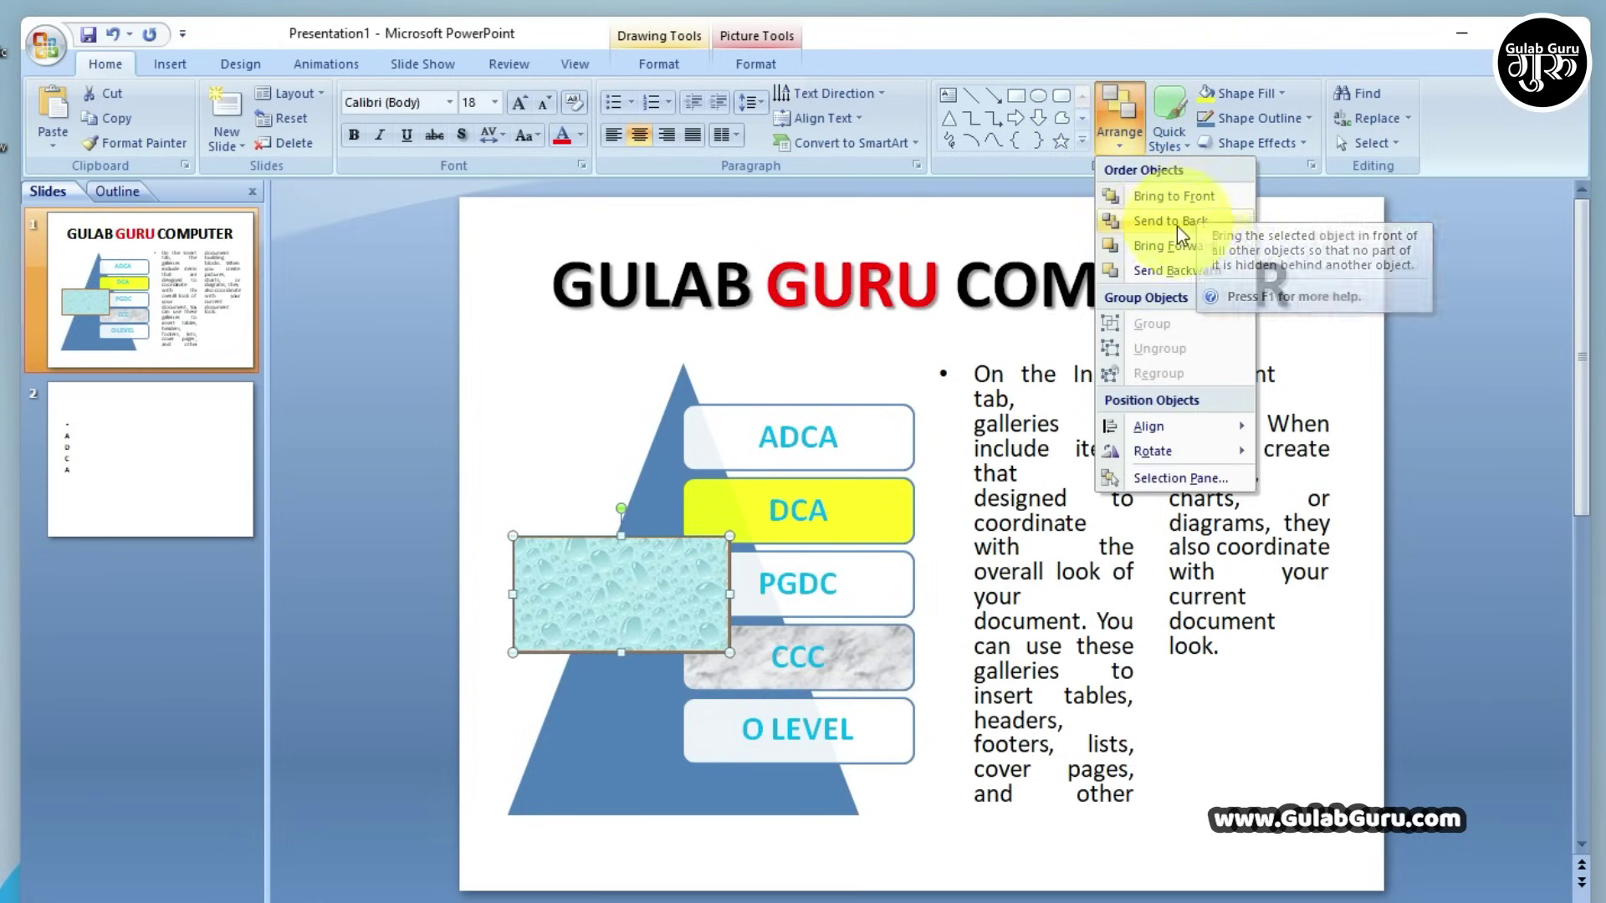
Browse the shapes gallery, then reopen Arrange's ordering and Align options
left_click(661, 64)
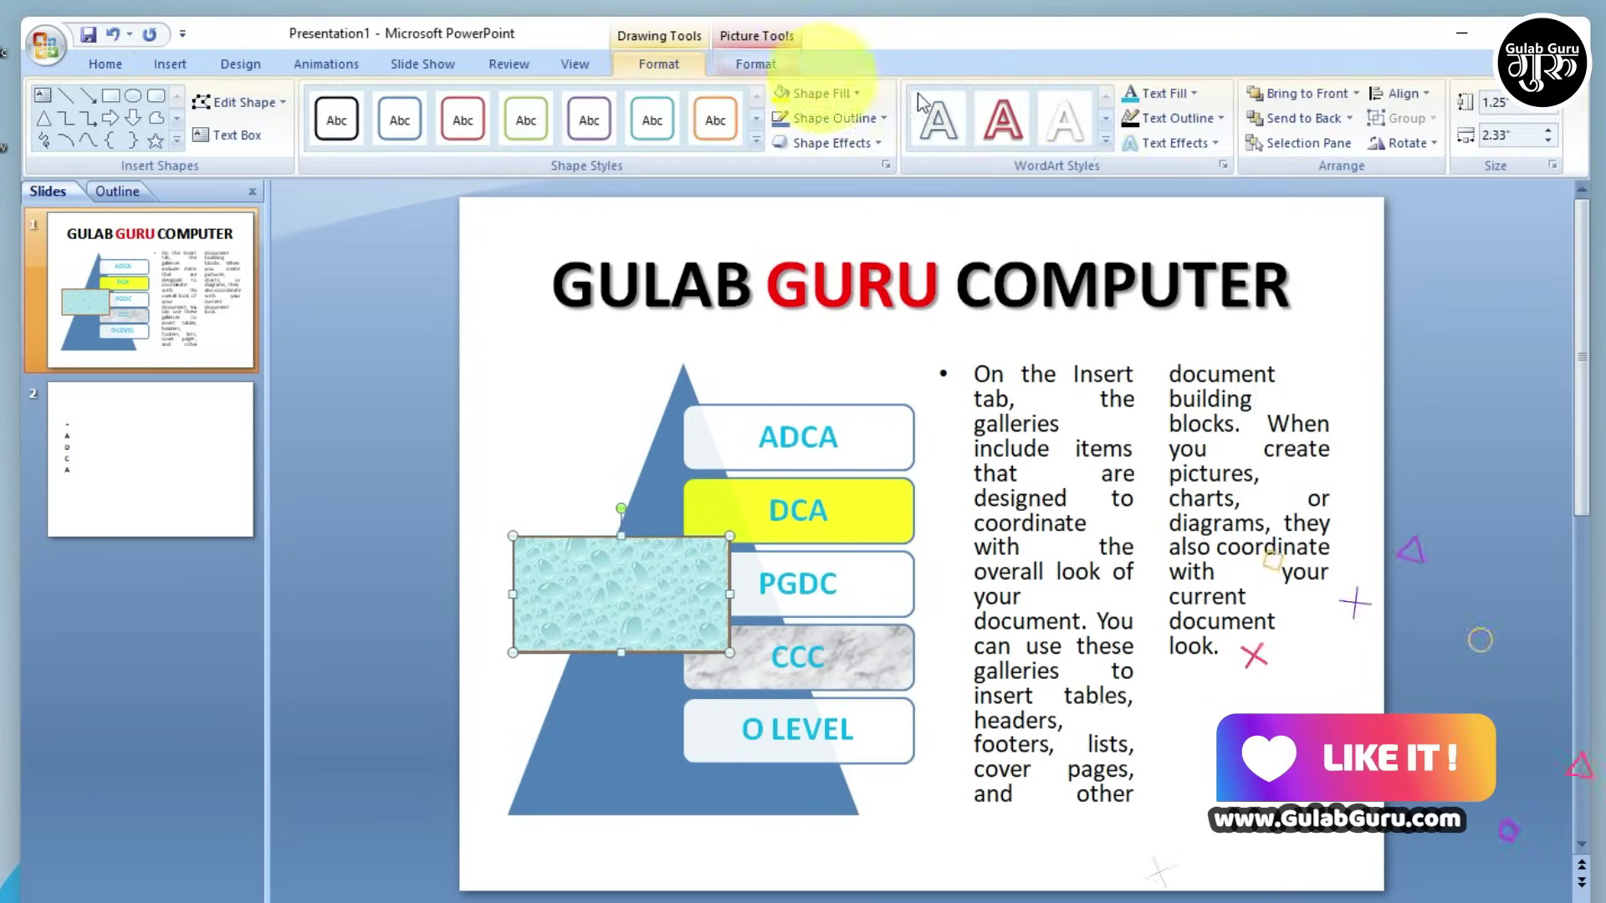
left_click(102, 64)
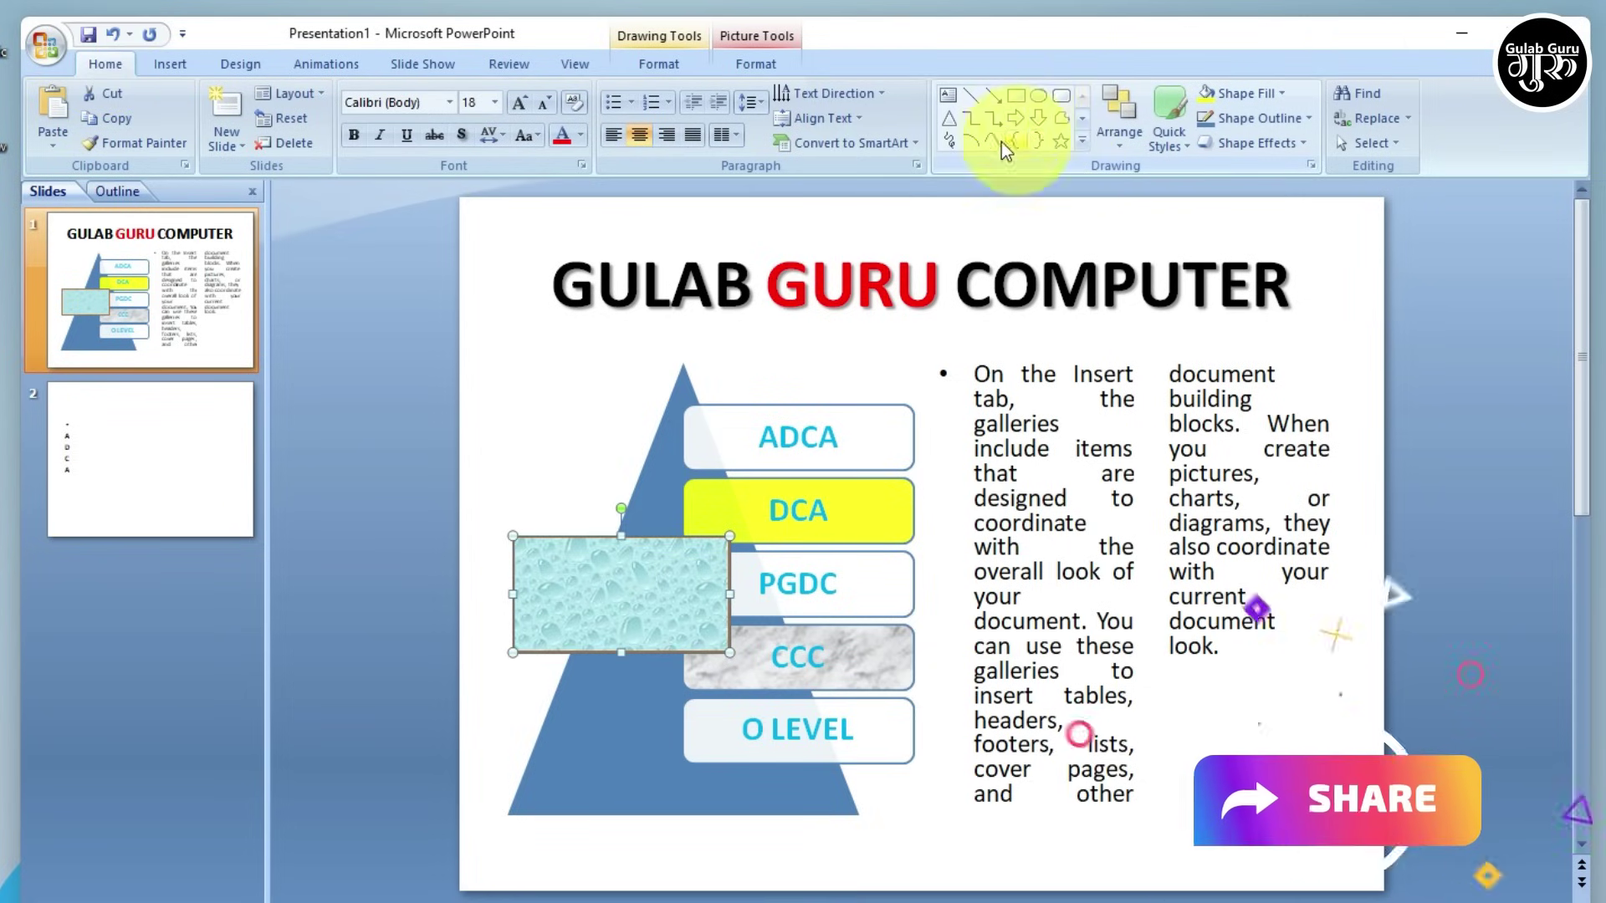
left_click(1083, 141)
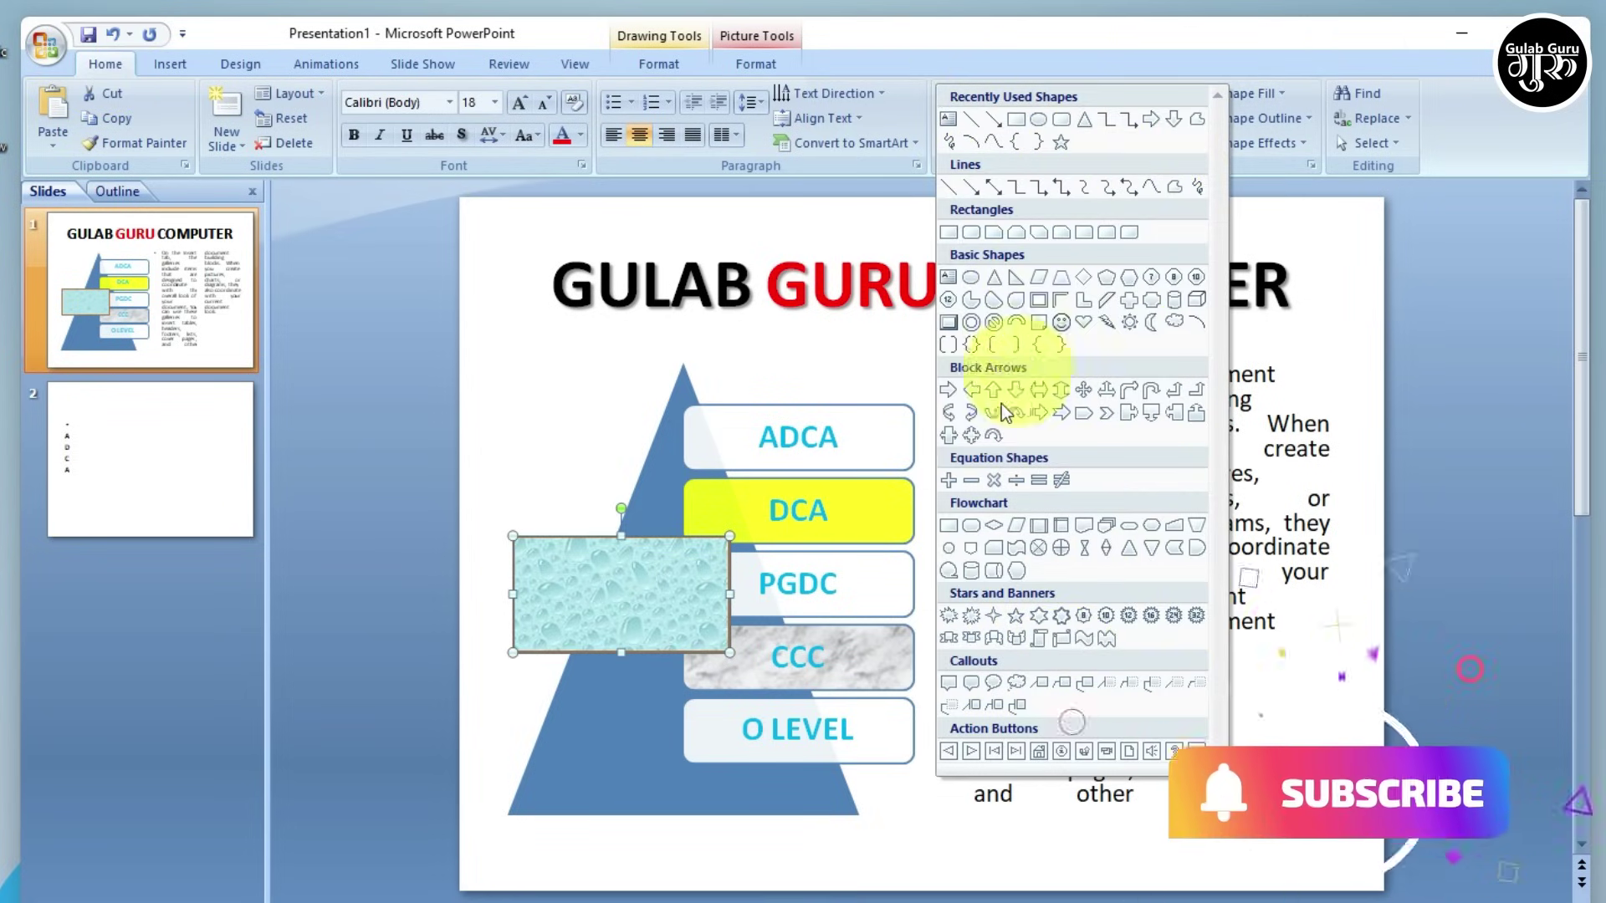
left_click(1231, 213)
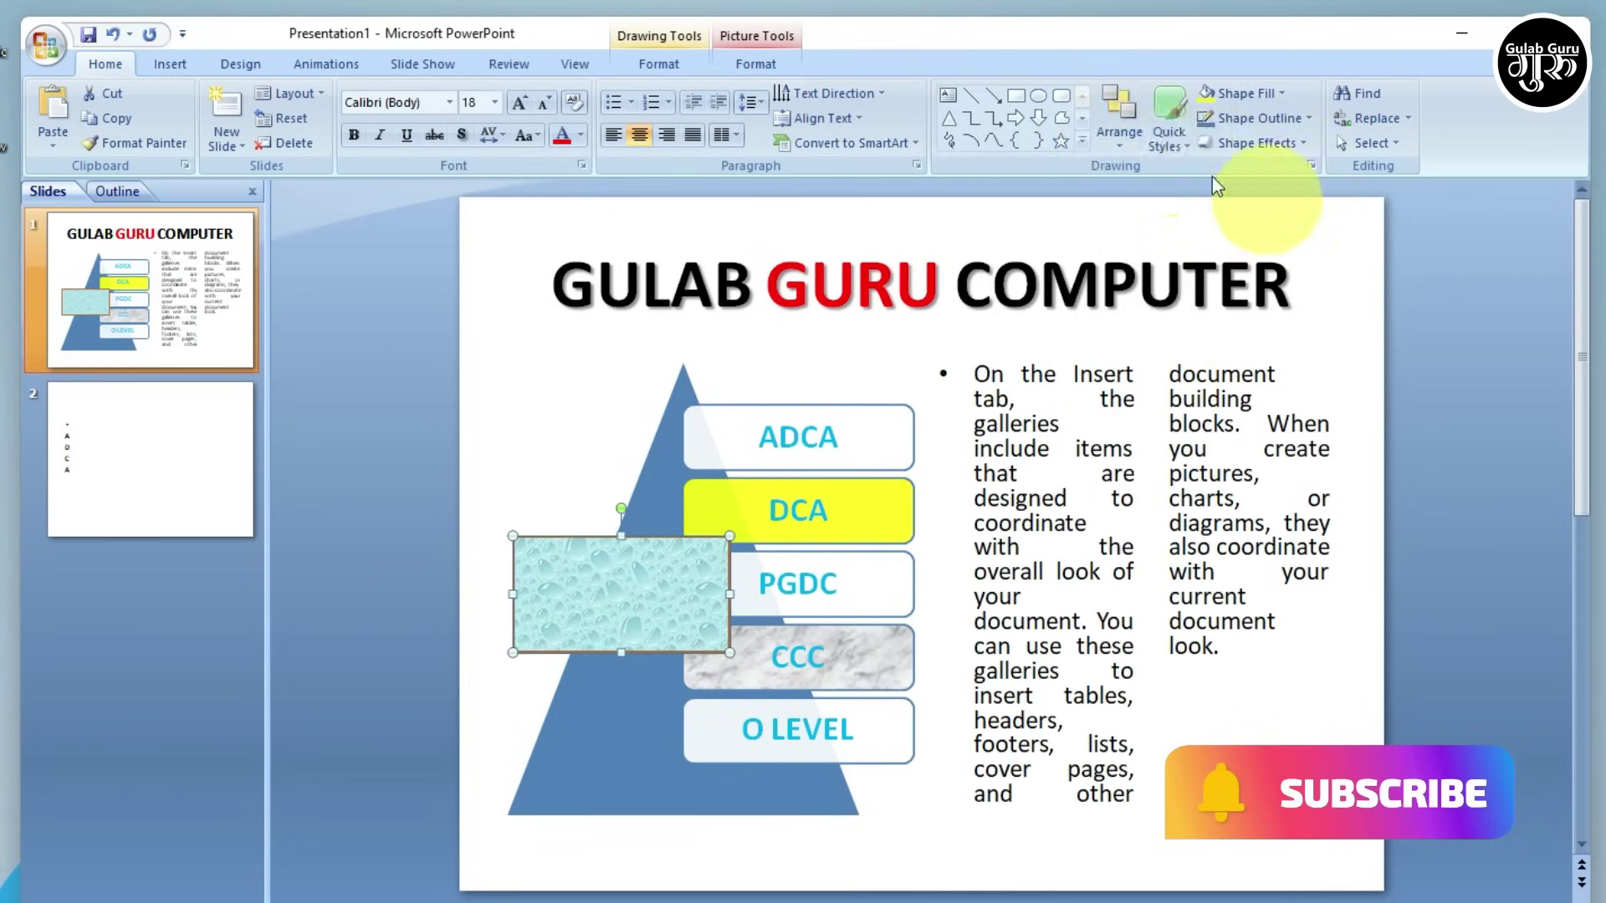
left_click(1119, 138)
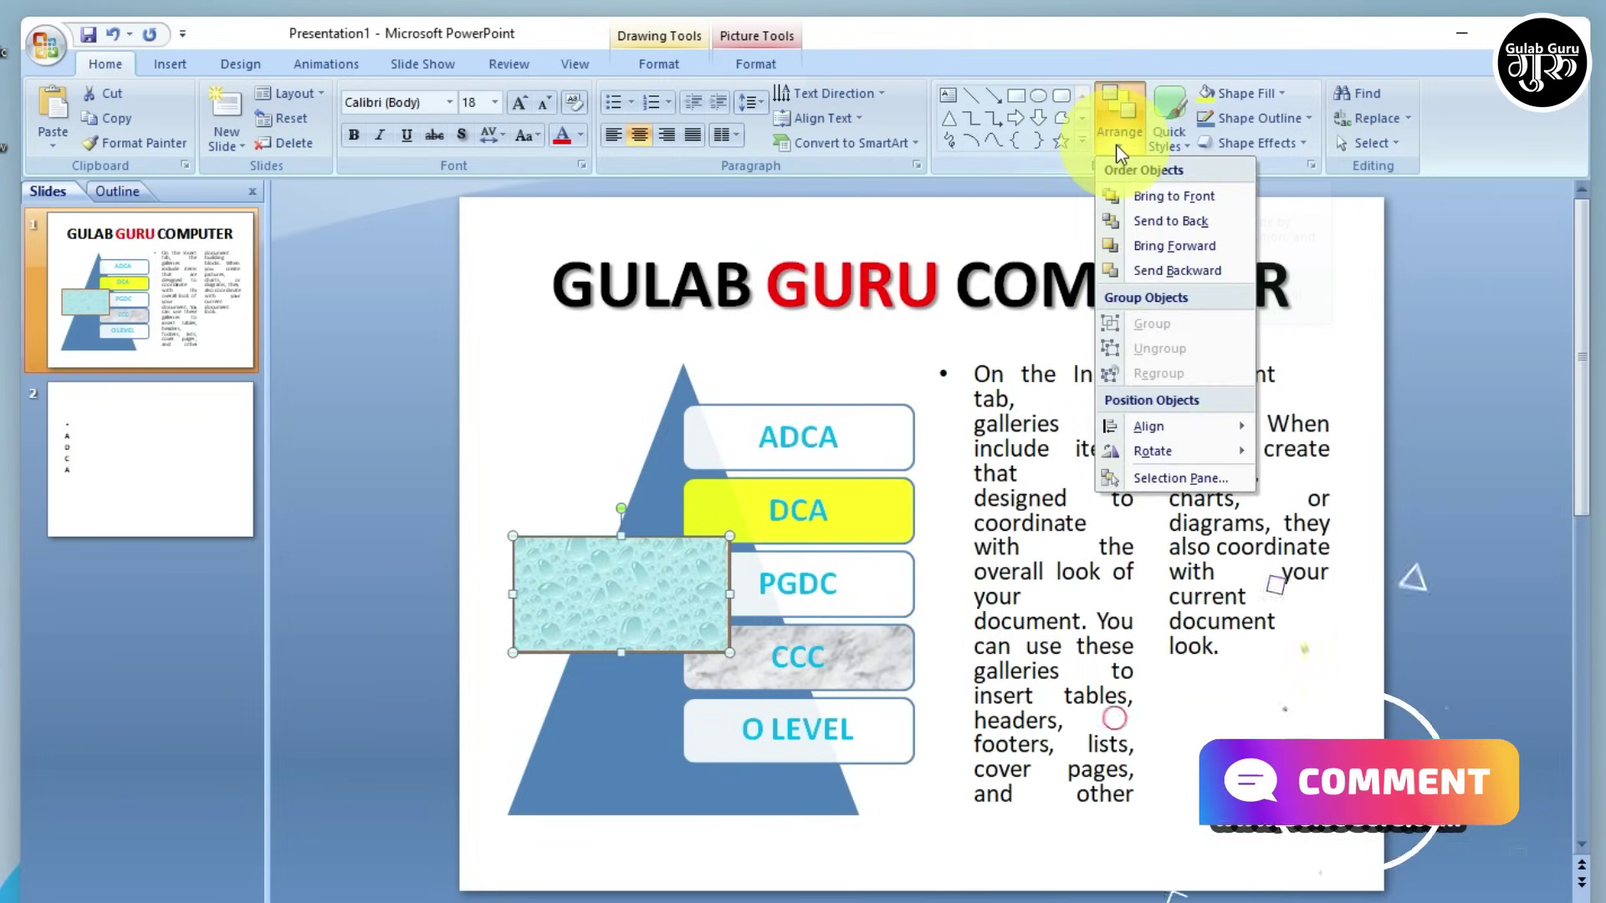
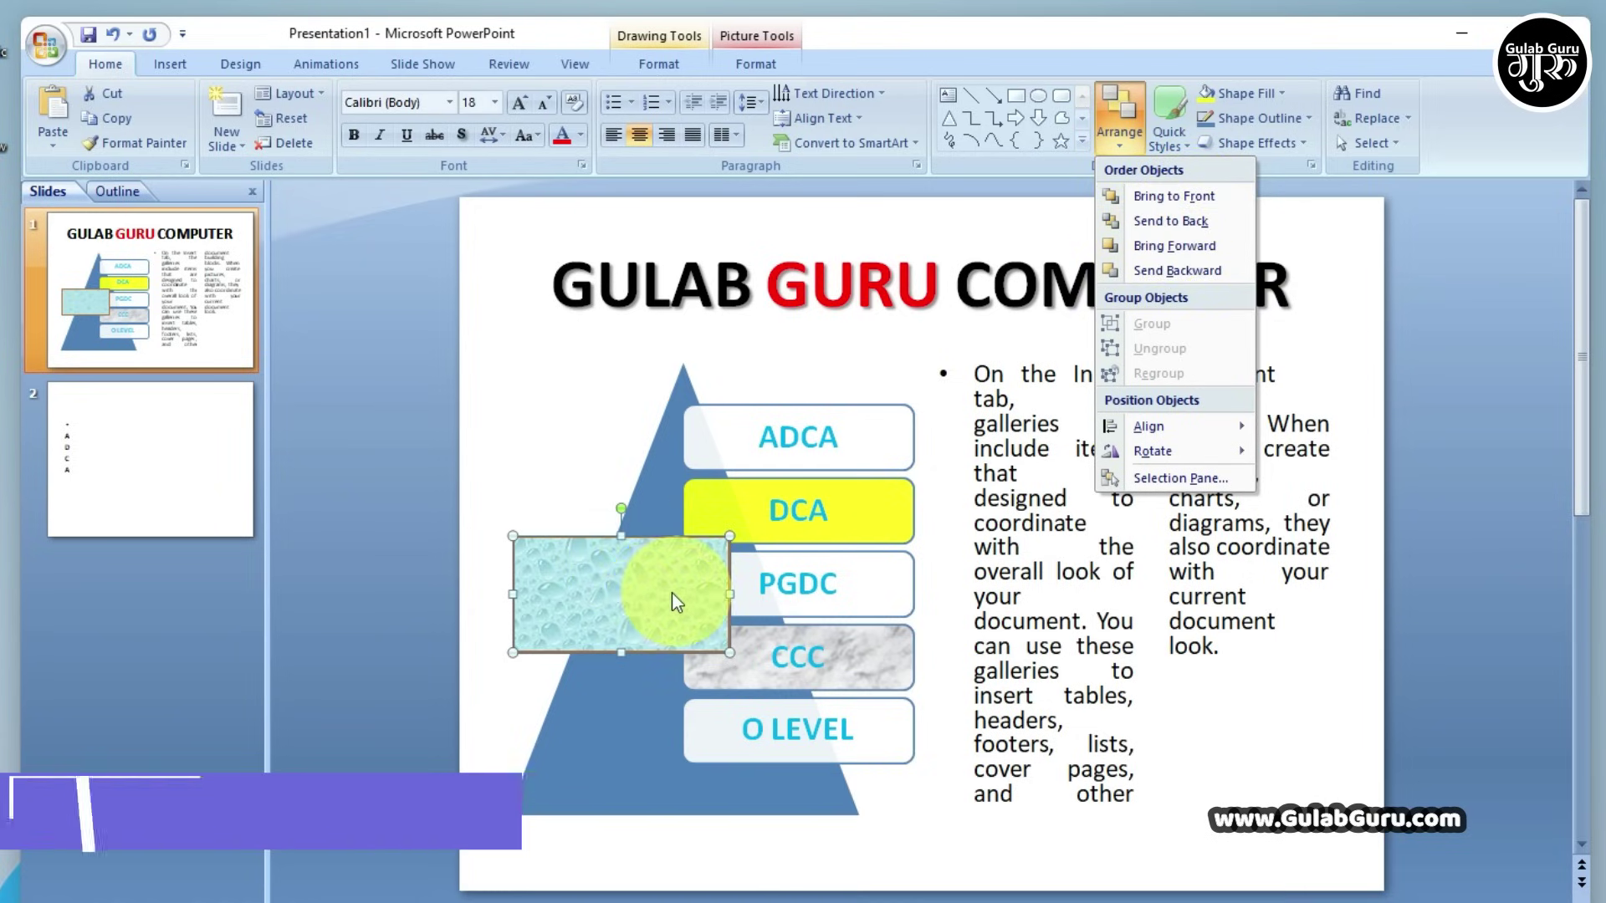
Send the water-drop picture behind the triangle, then bring it back in front
left_click(1193, 219)
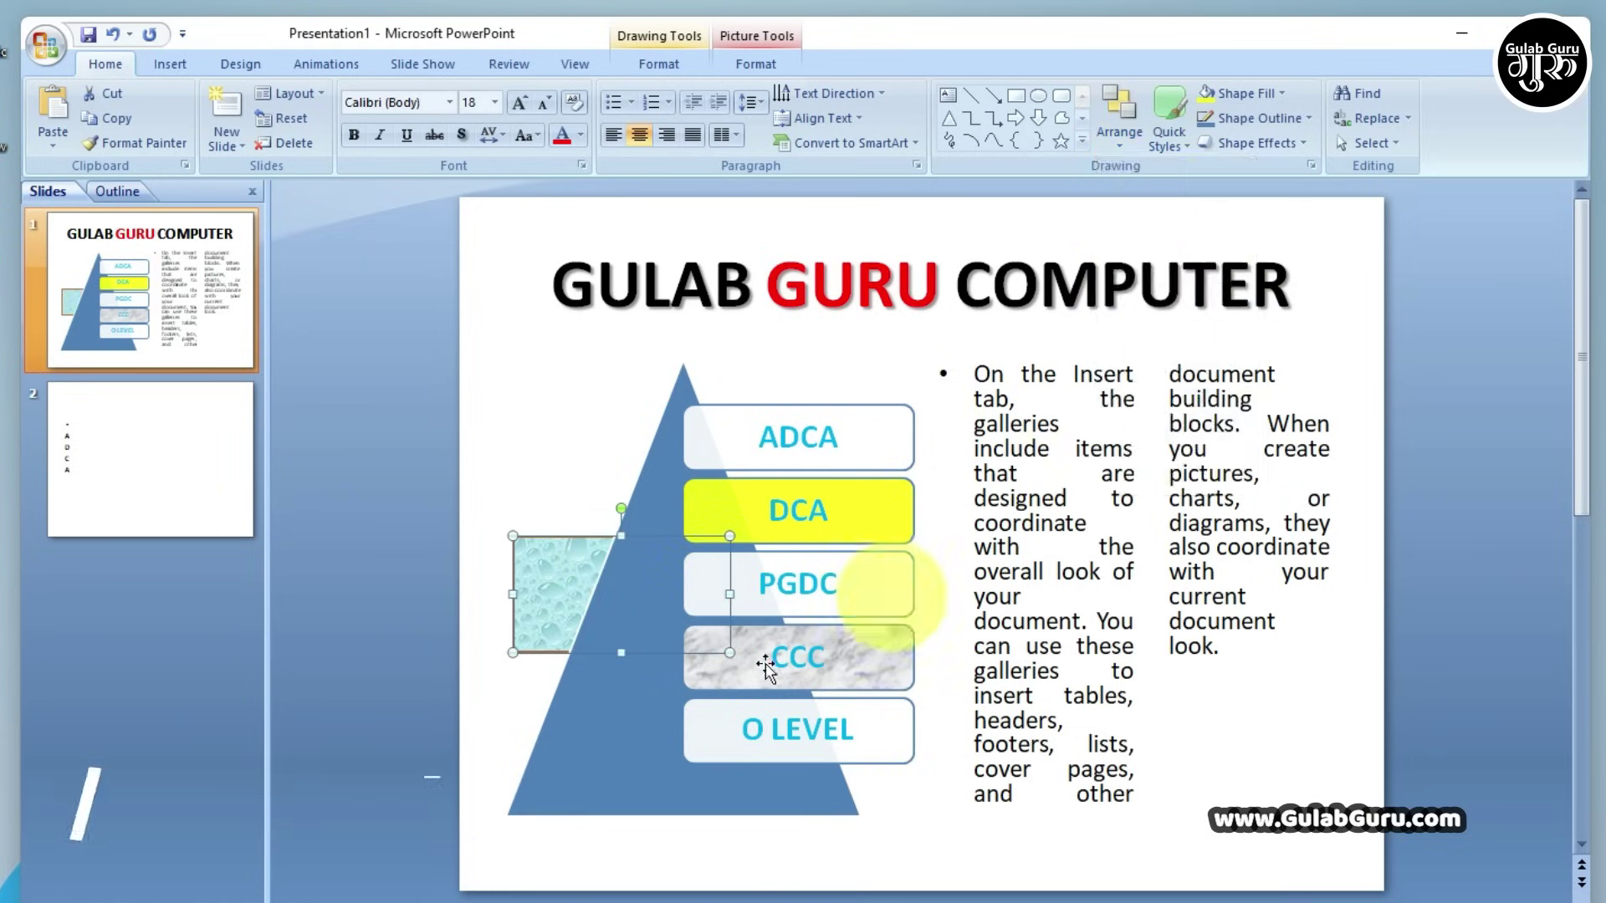
left_click(1131, 149)
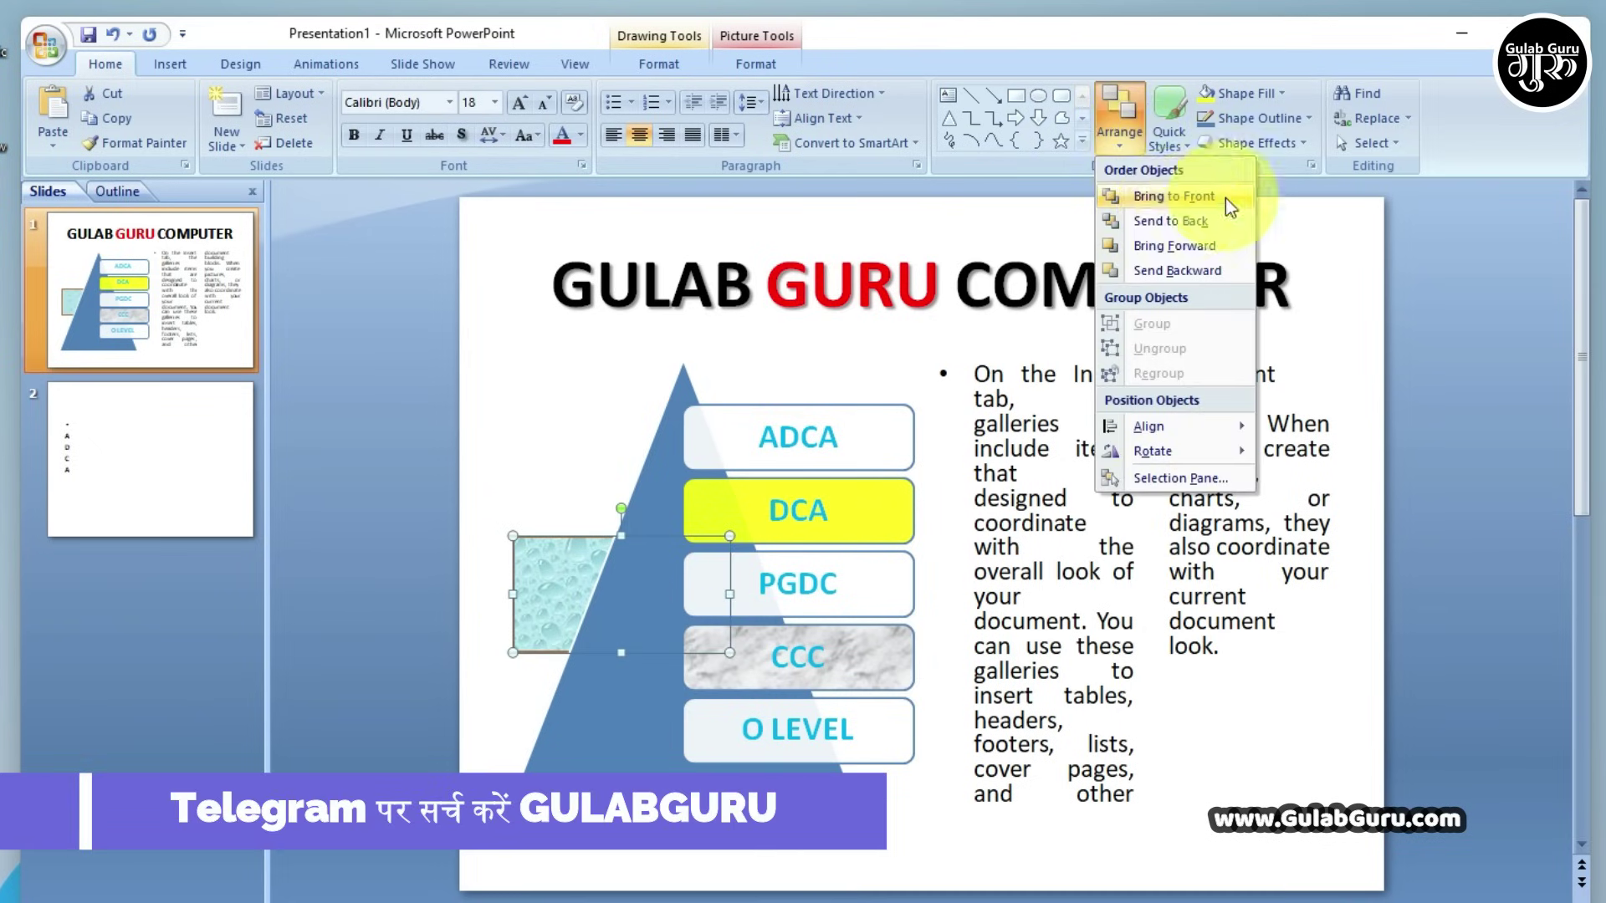
left_click(1178, 198)
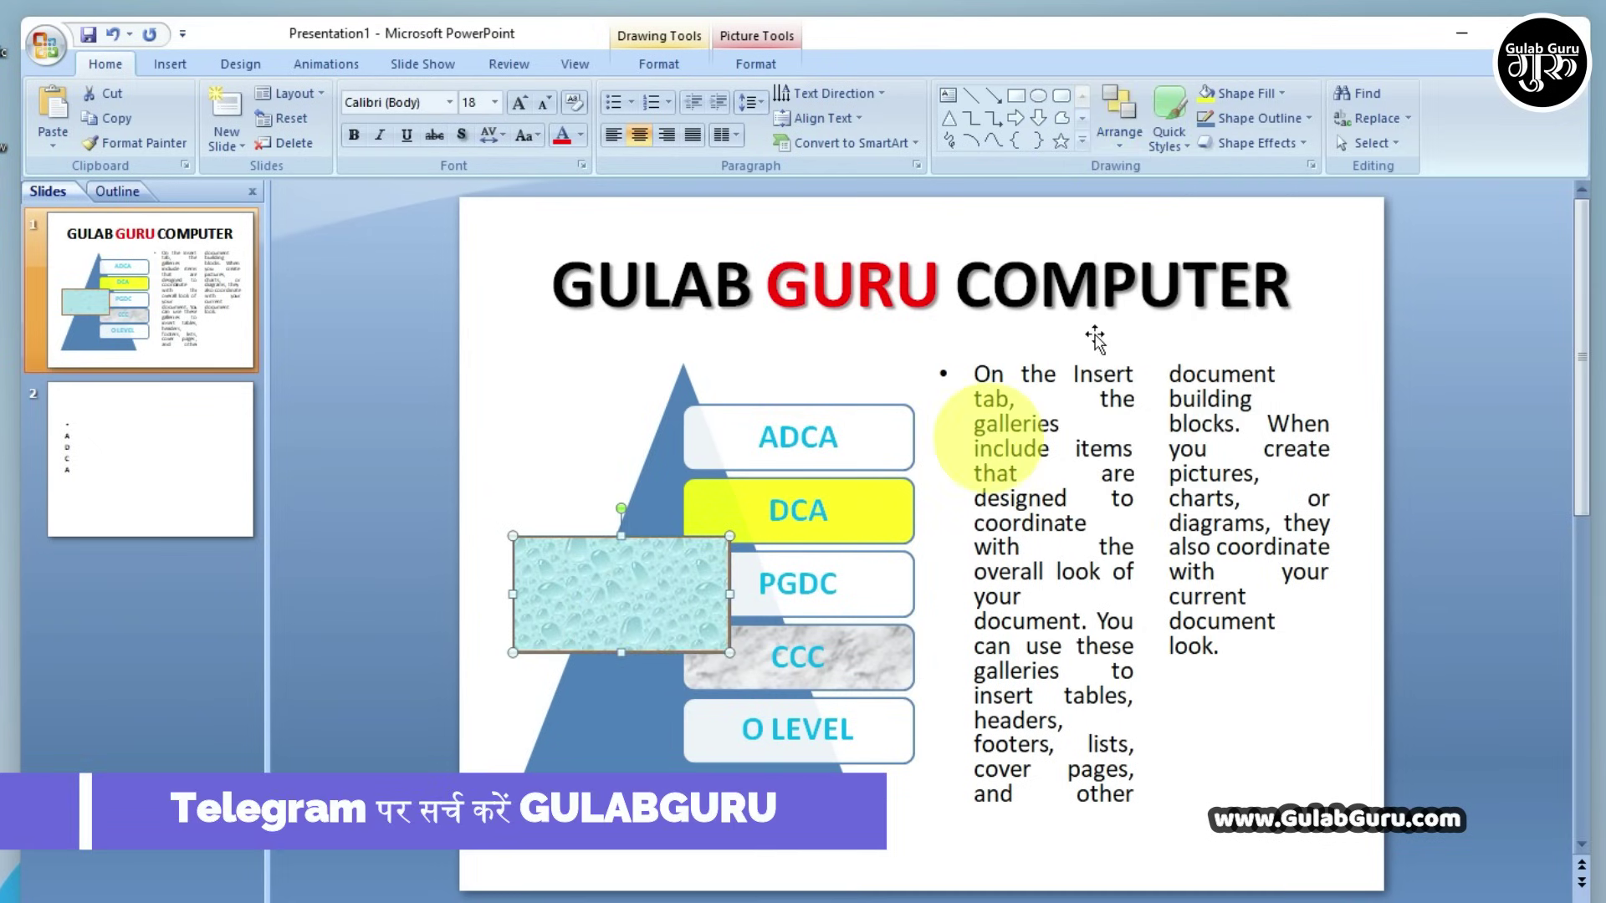
left_click(1127, 138)
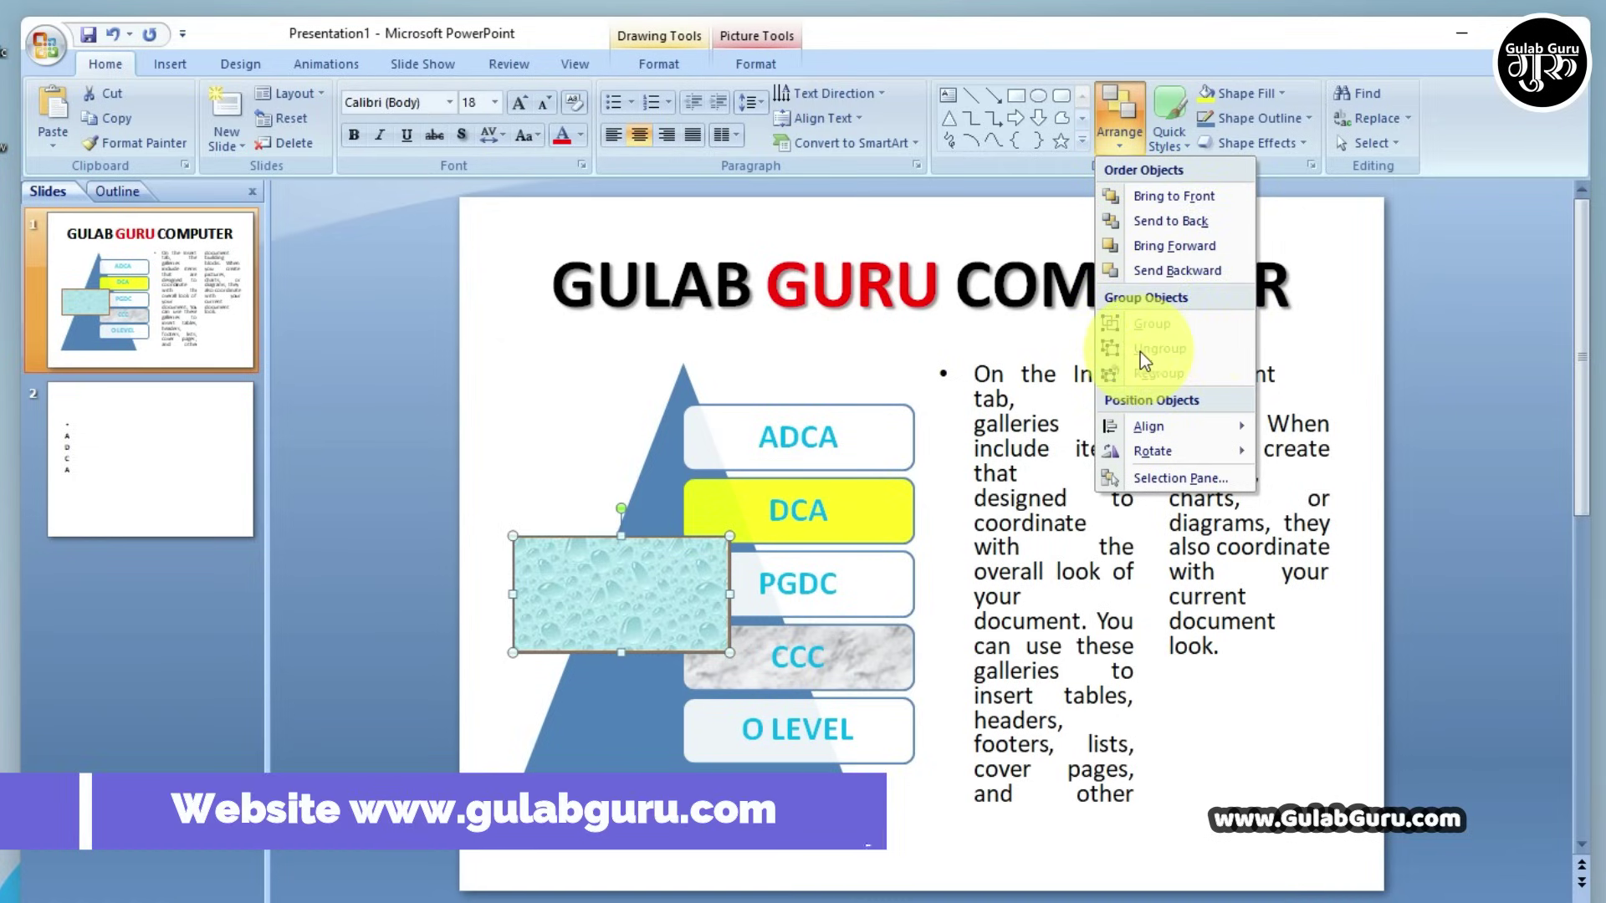
left_click(652, 611)
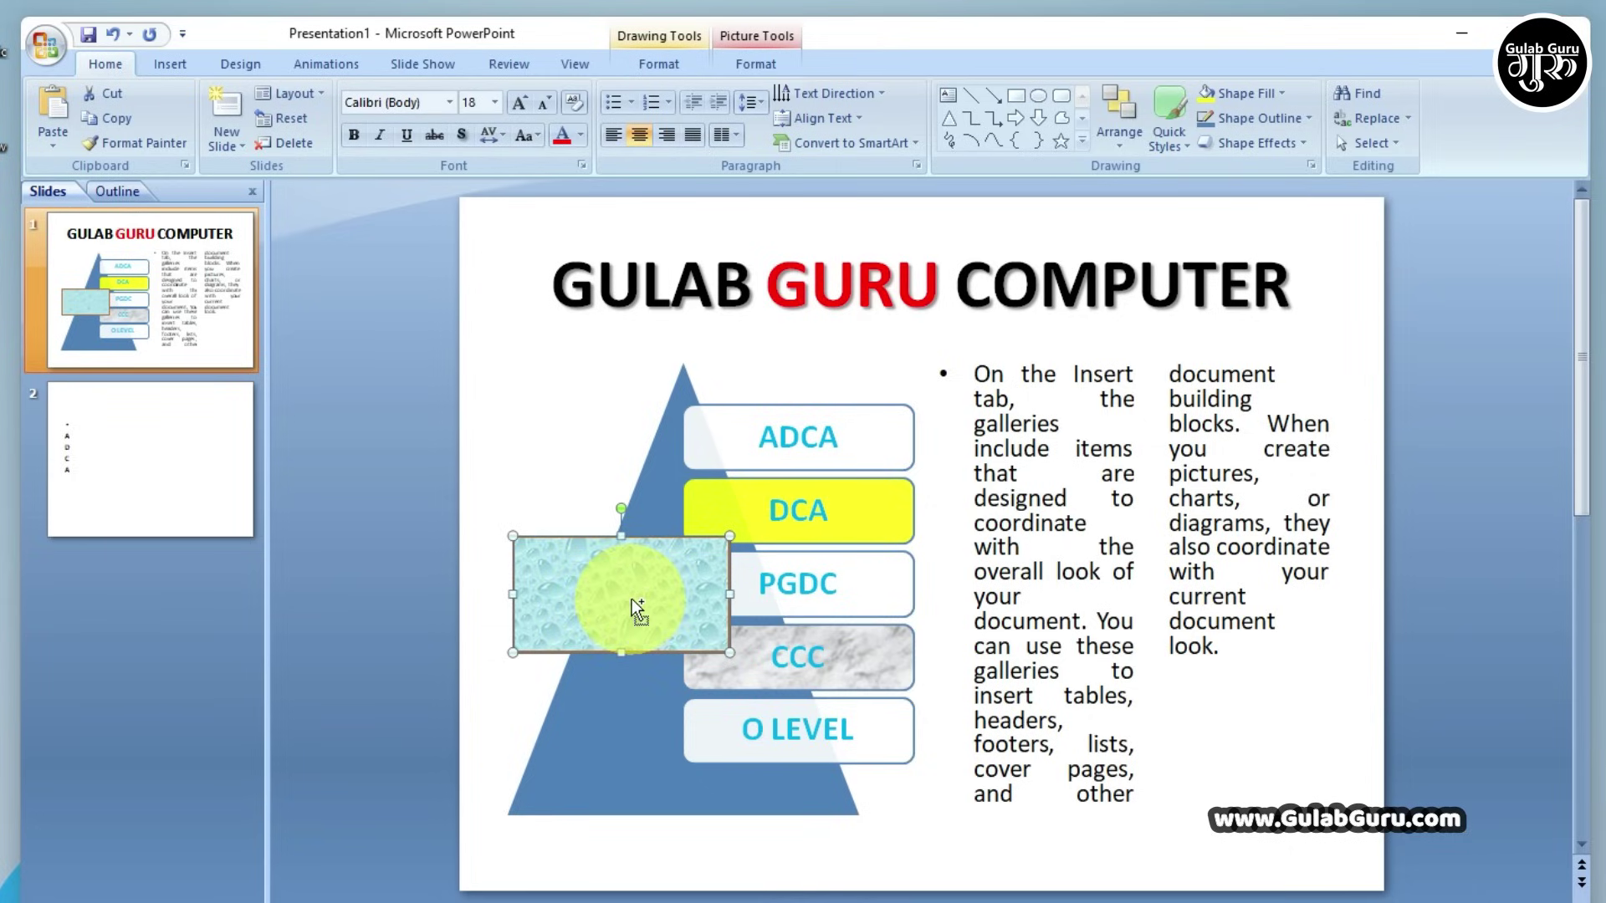
Copy the water-drop picture up over ADCA and DCA and fill the copy orange
left_click_drag(627, 617, 604, 469)
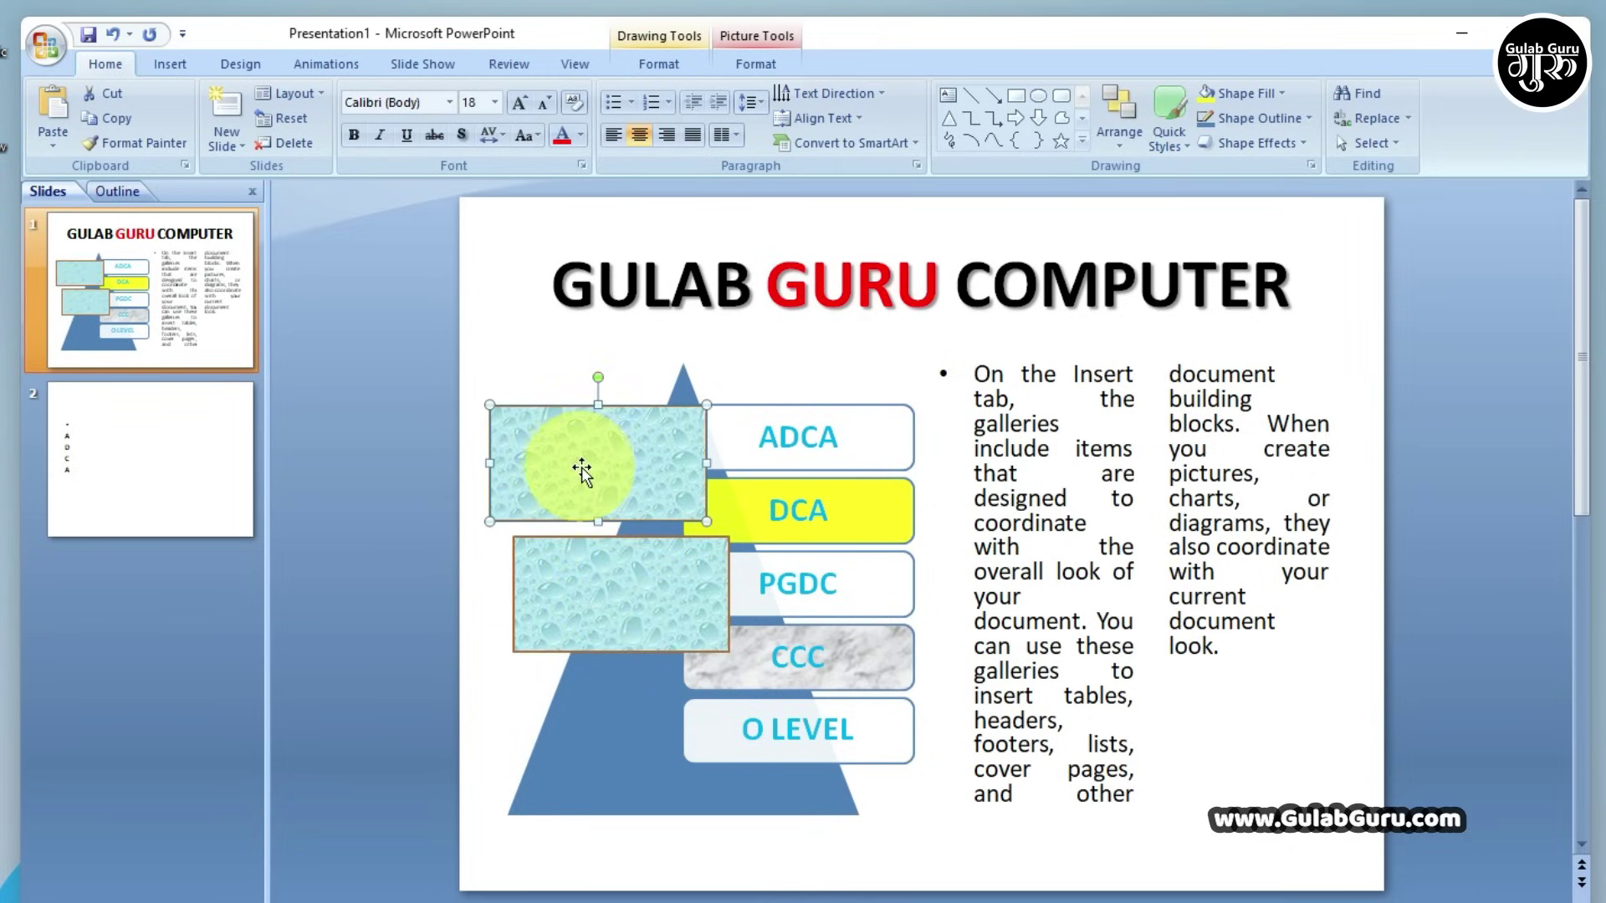
left_click(659, 63)
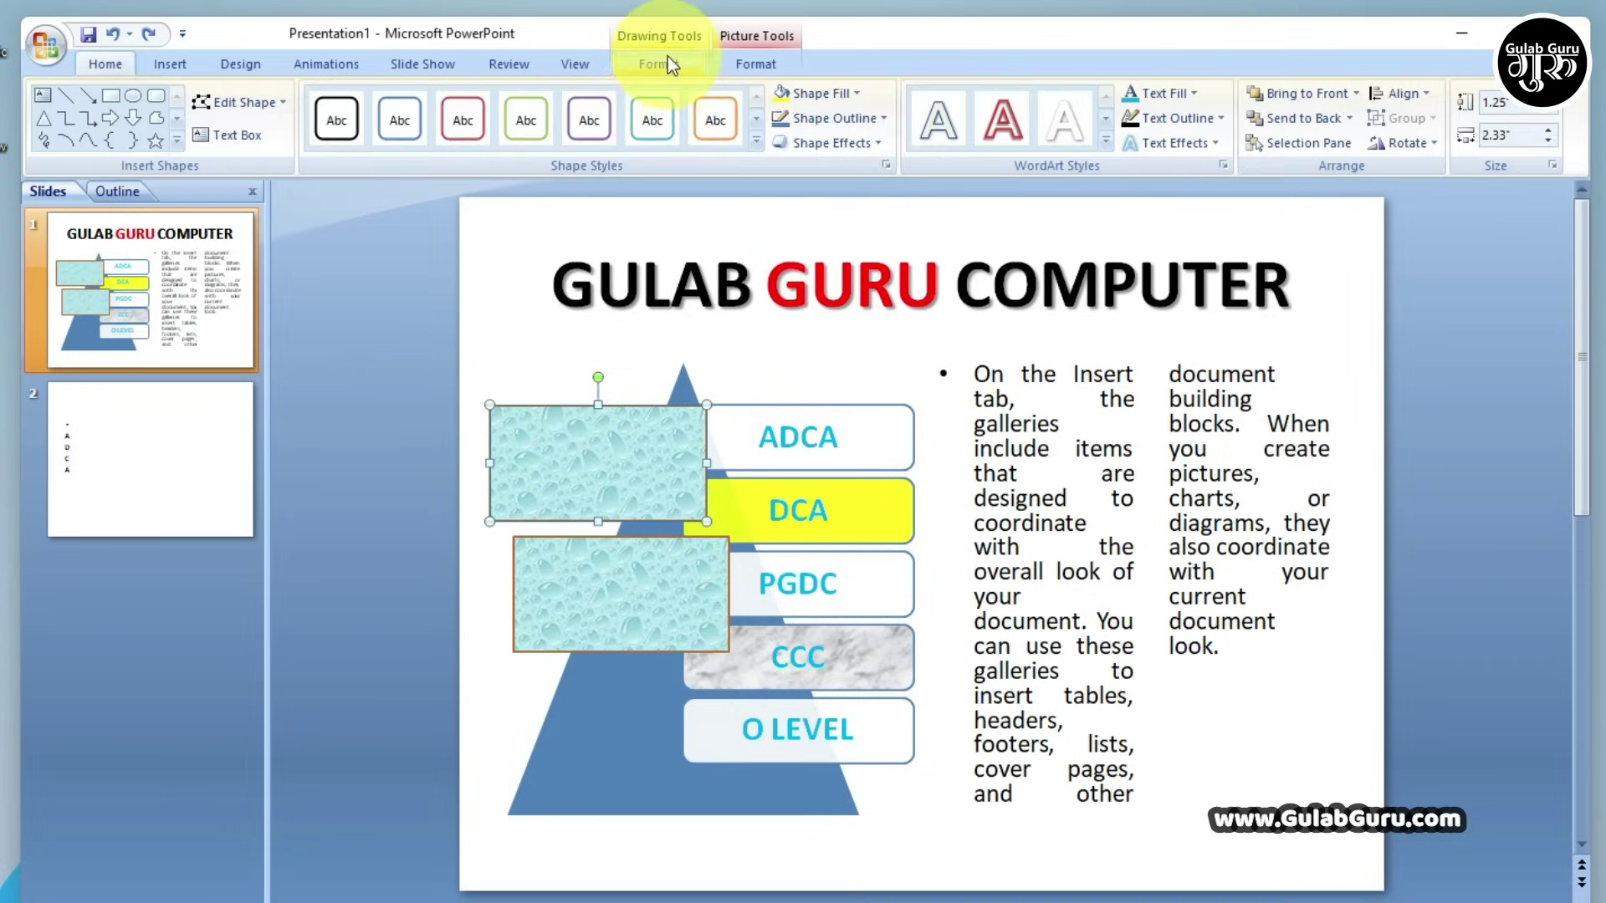
left_click(855, 92)
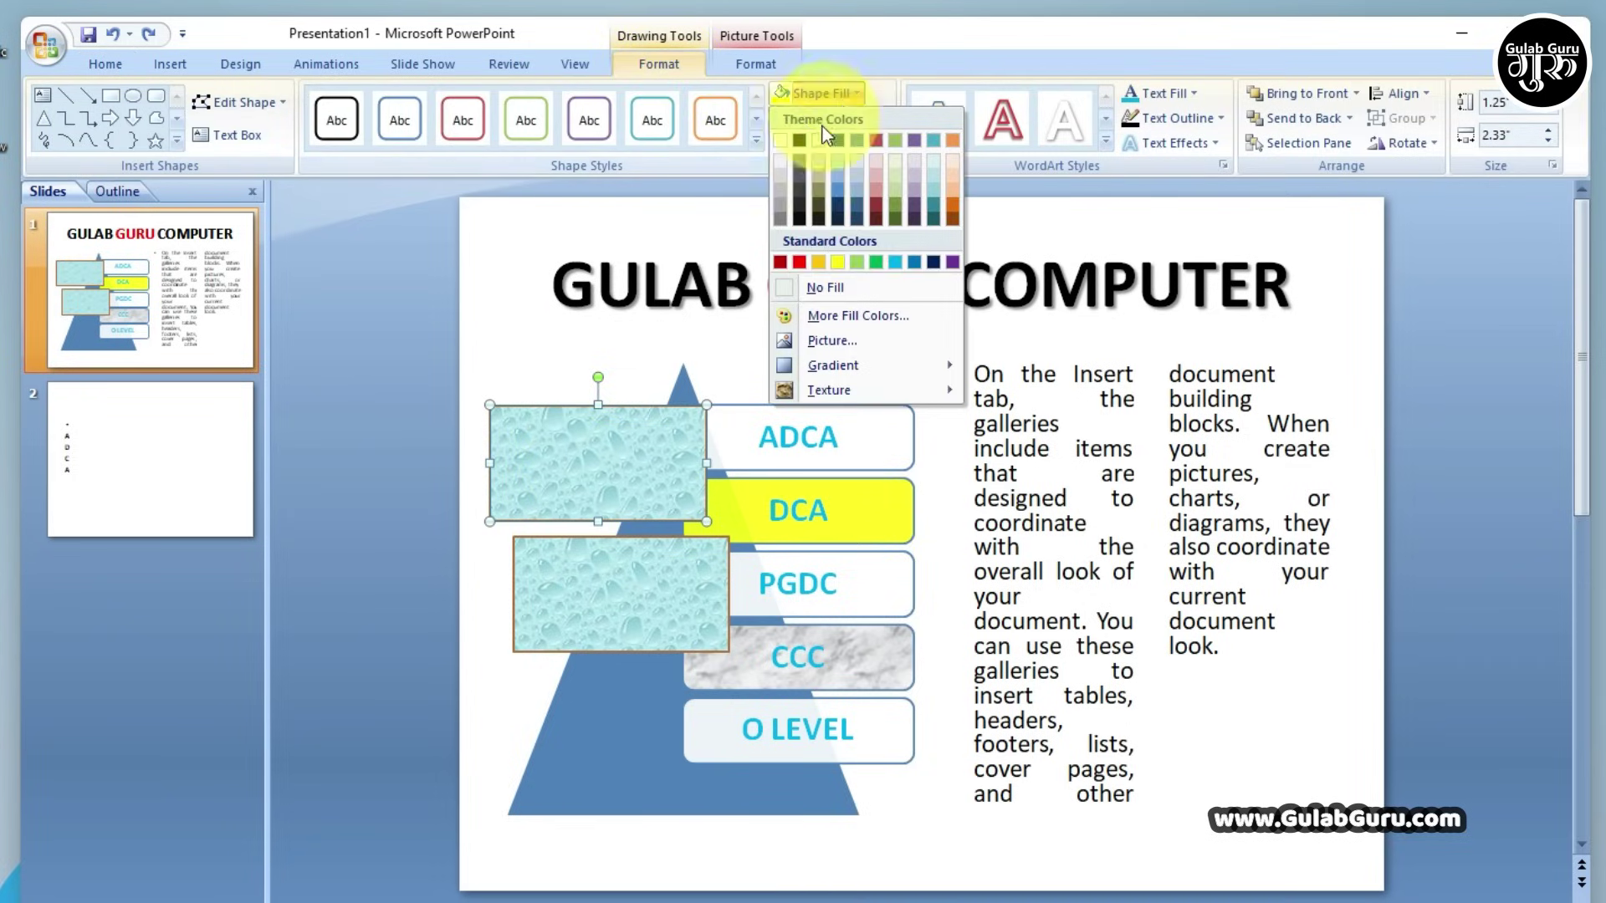
left_click(827, 266)
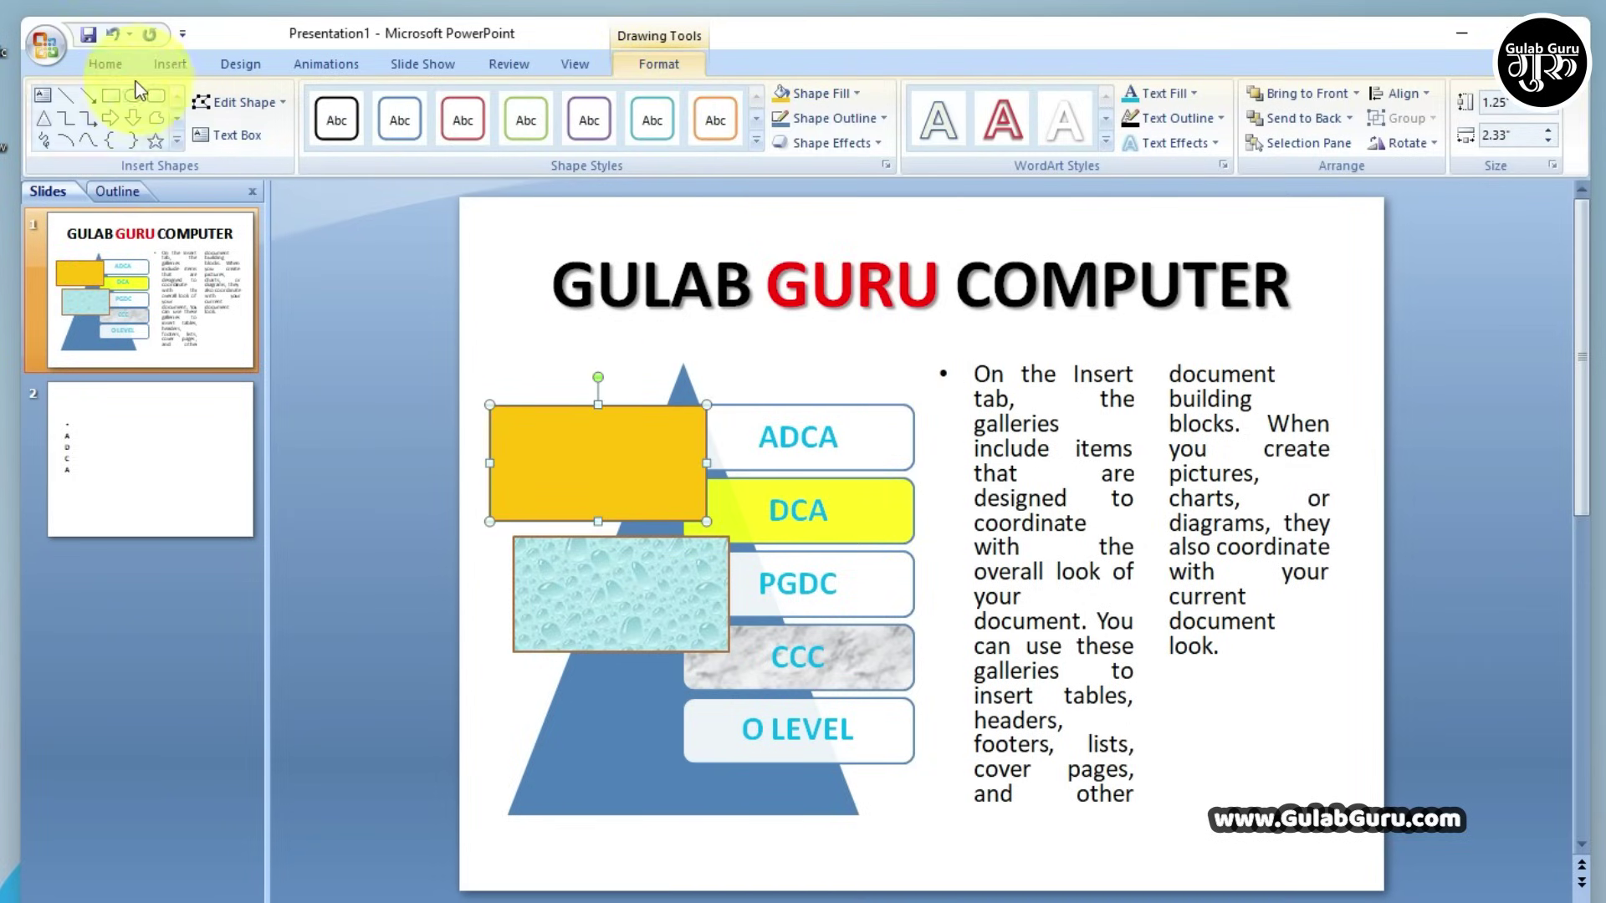
left_click(105, 64)
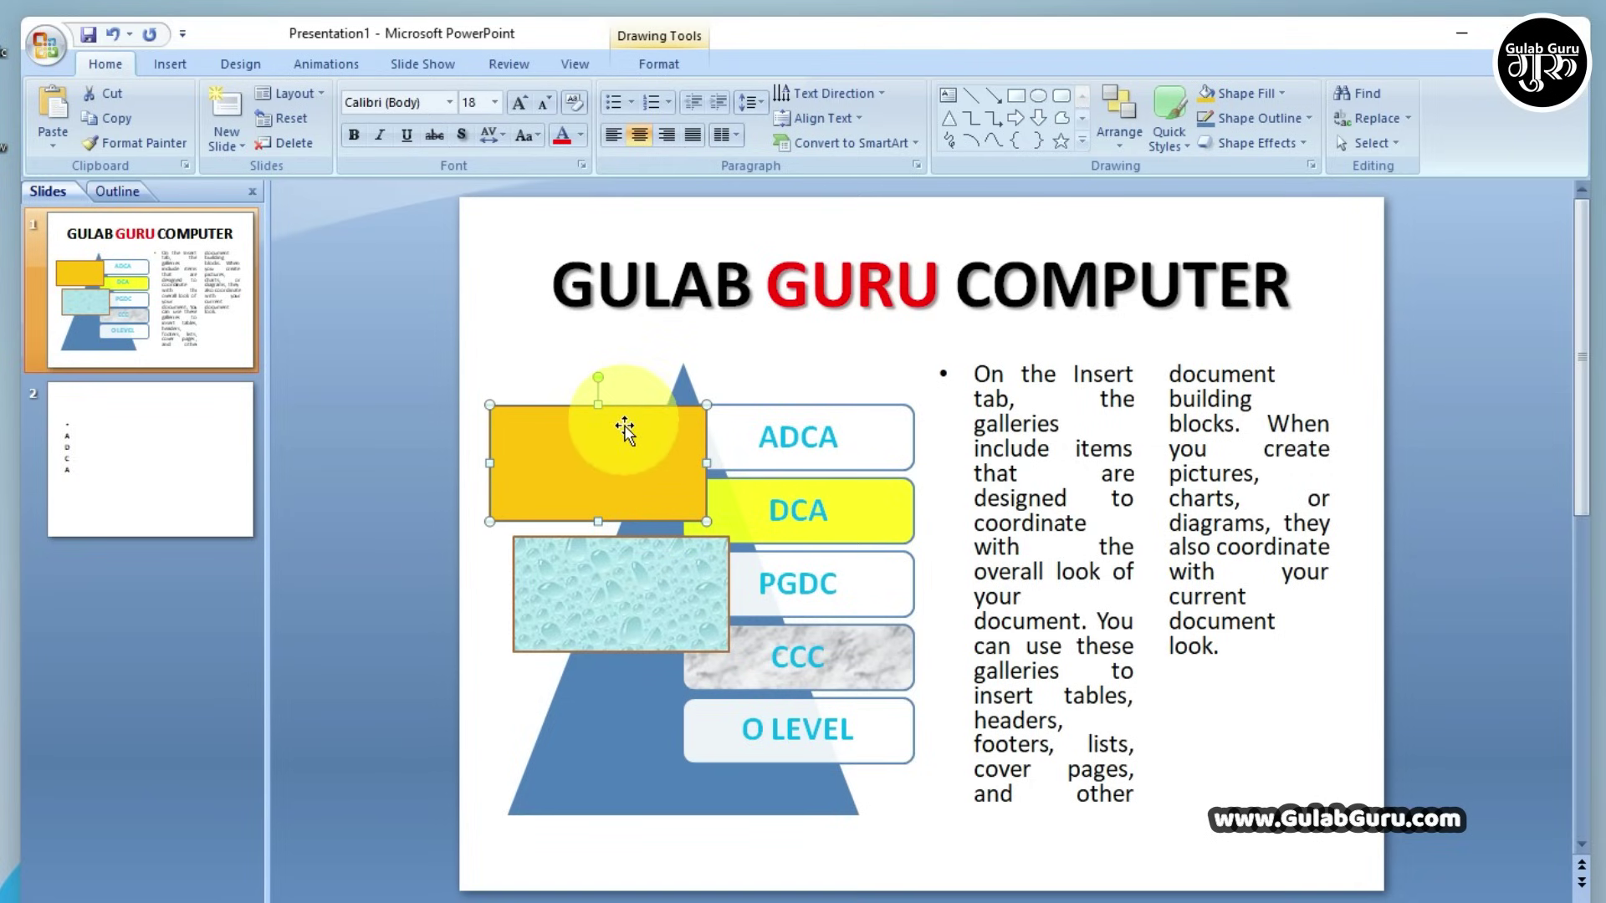
left_click(649, 586, "shift")
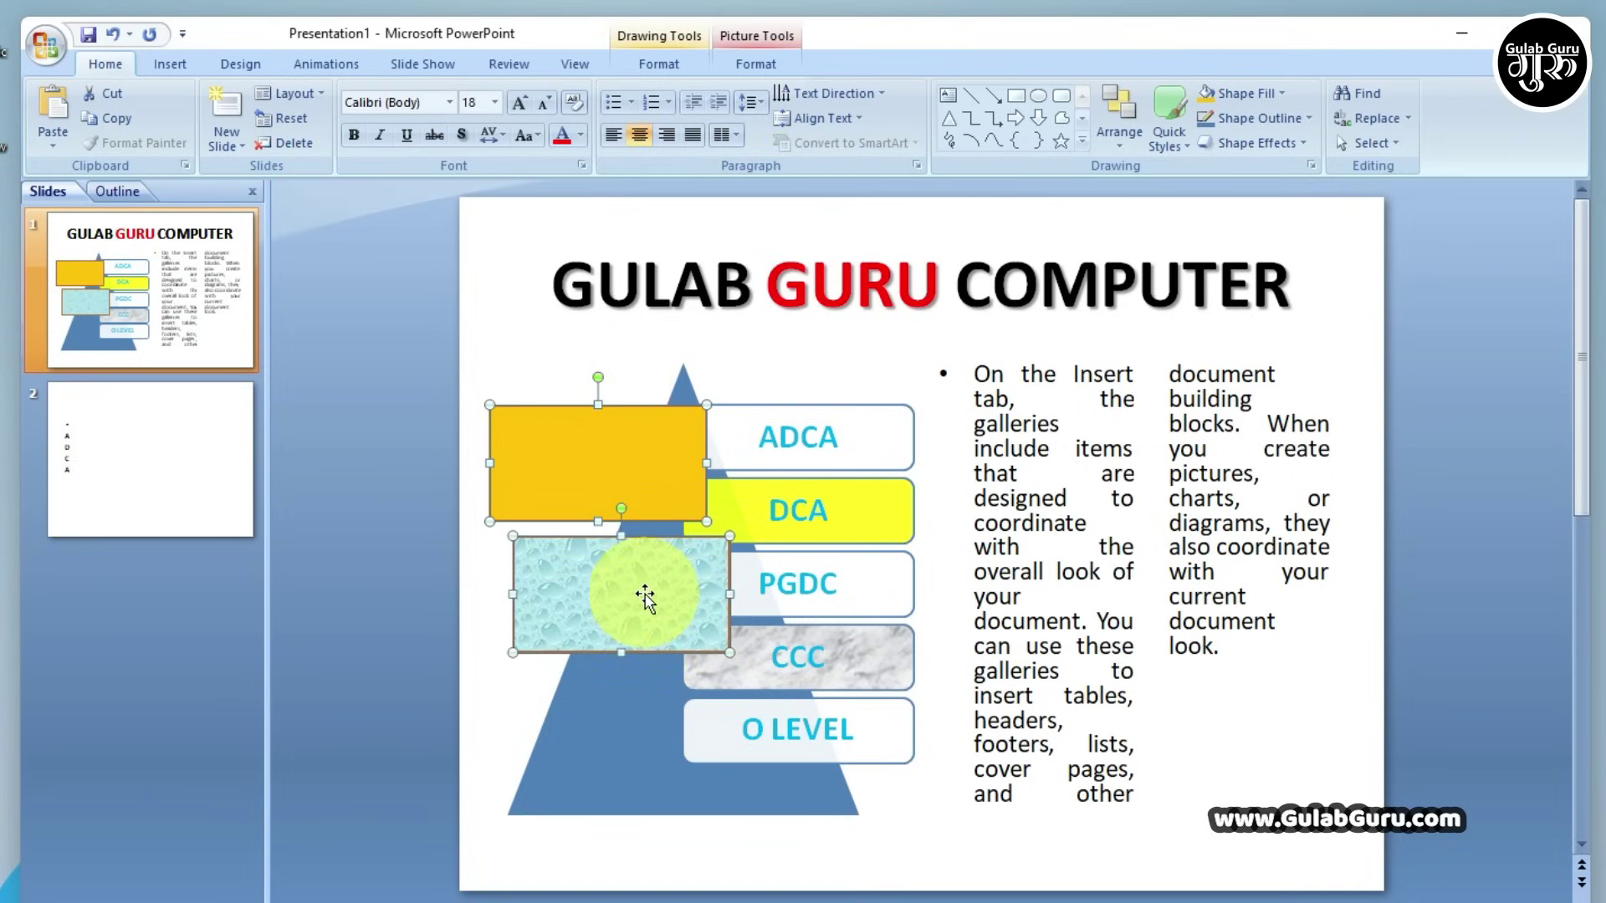
Group the orange rectangle with the water-drop picture and move the pair over the lower pyramid
left_click(1119, 141)
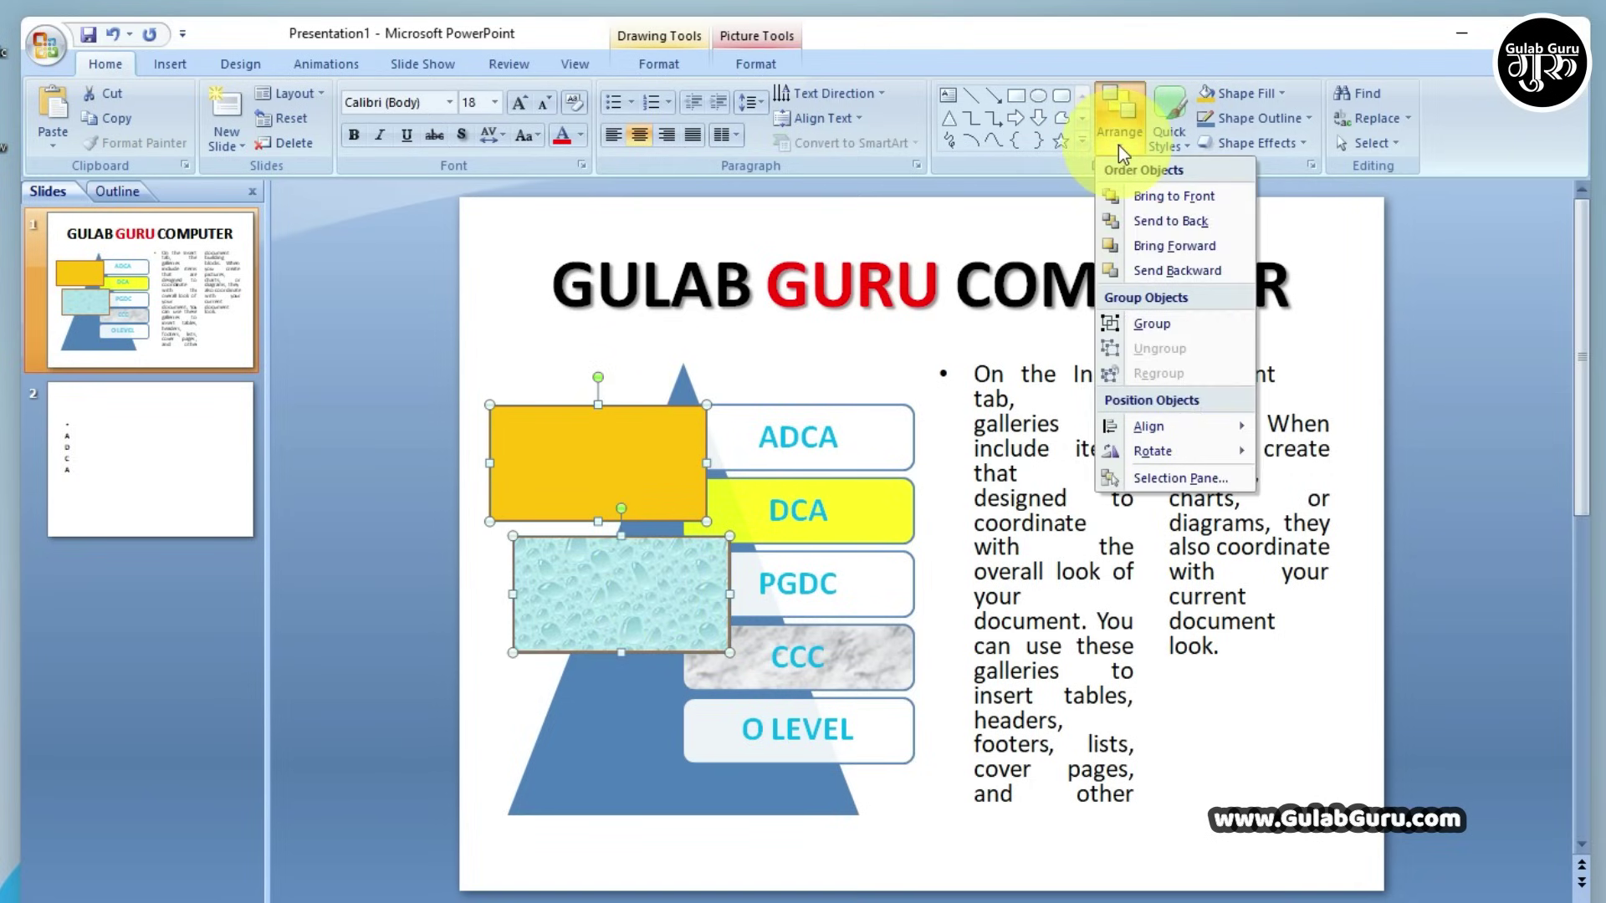
left_click(1153, 324)
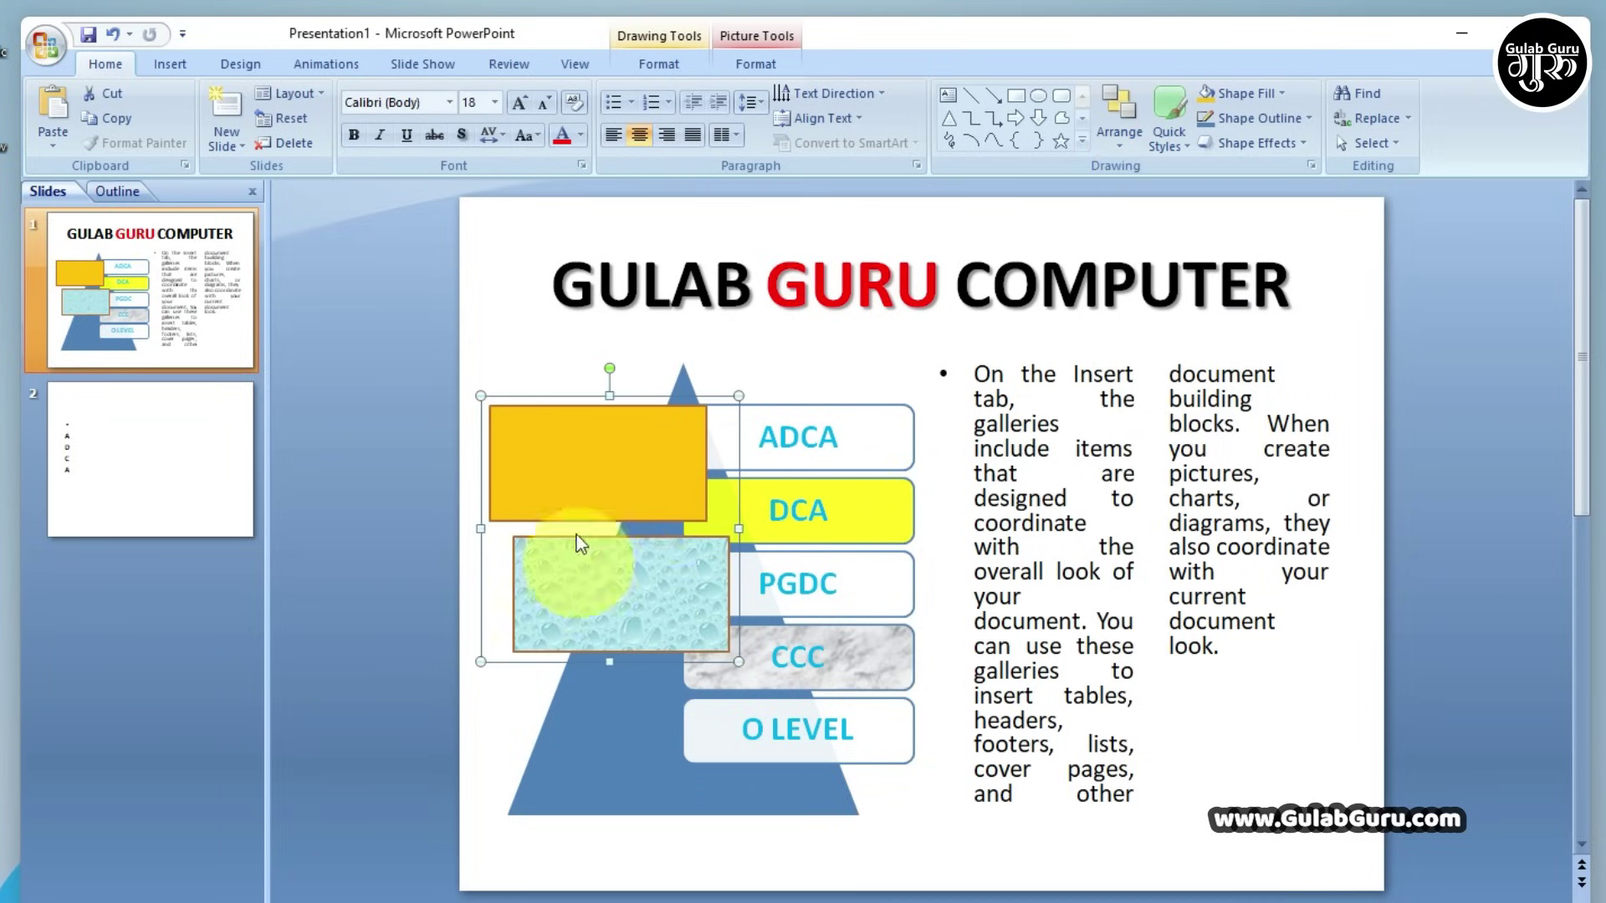
left_click_drag(615, 495, 933, 481)
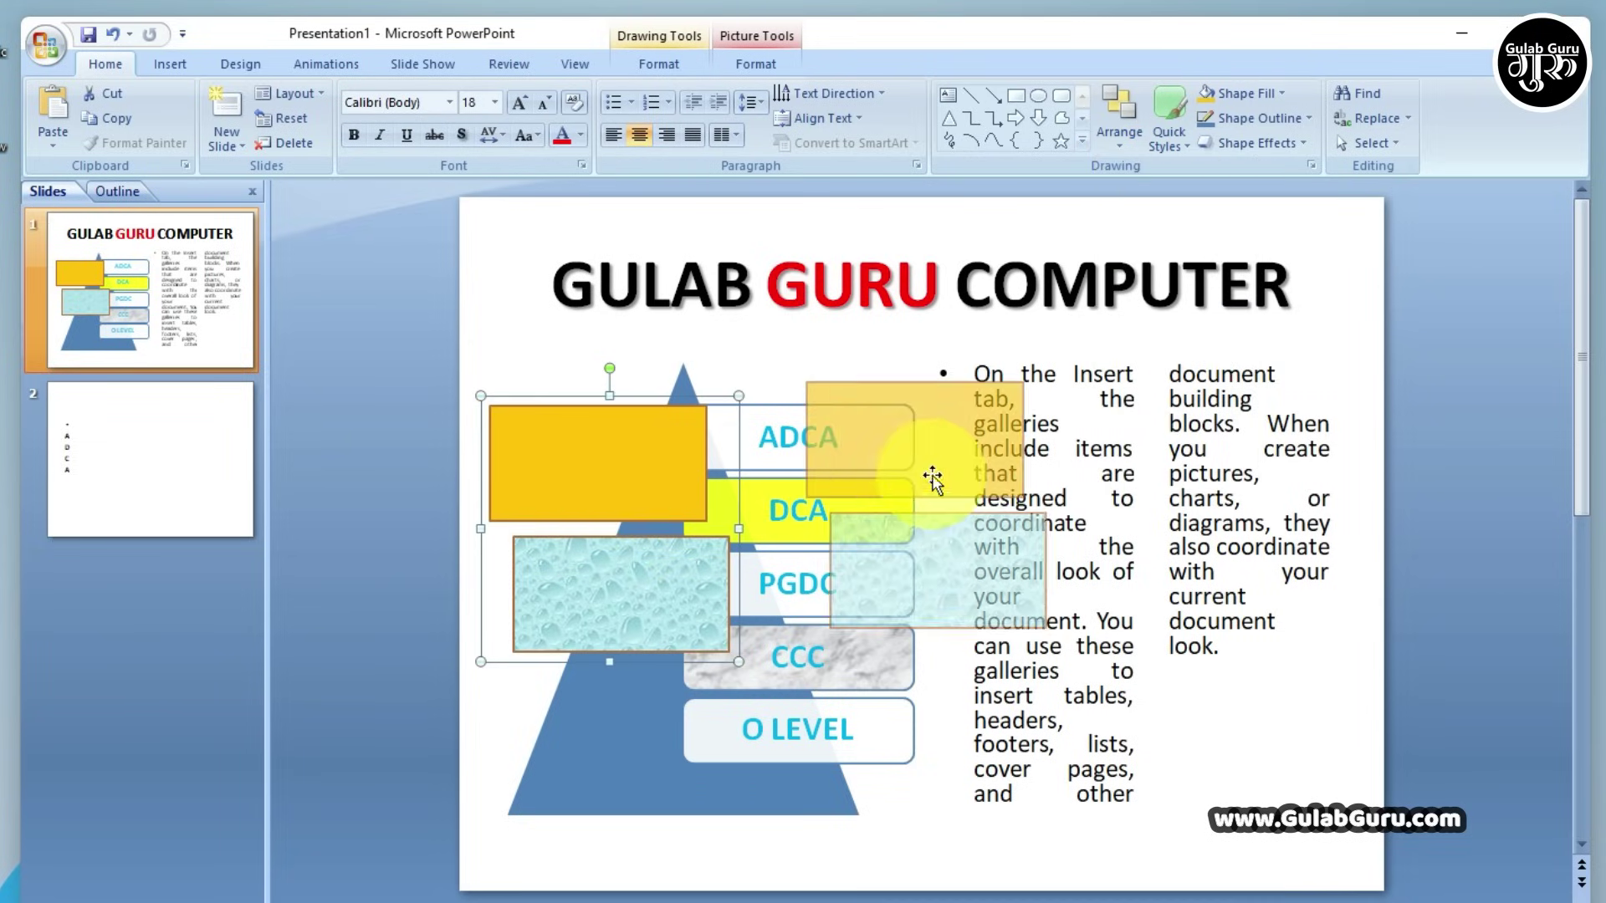
left_click(509, 368)
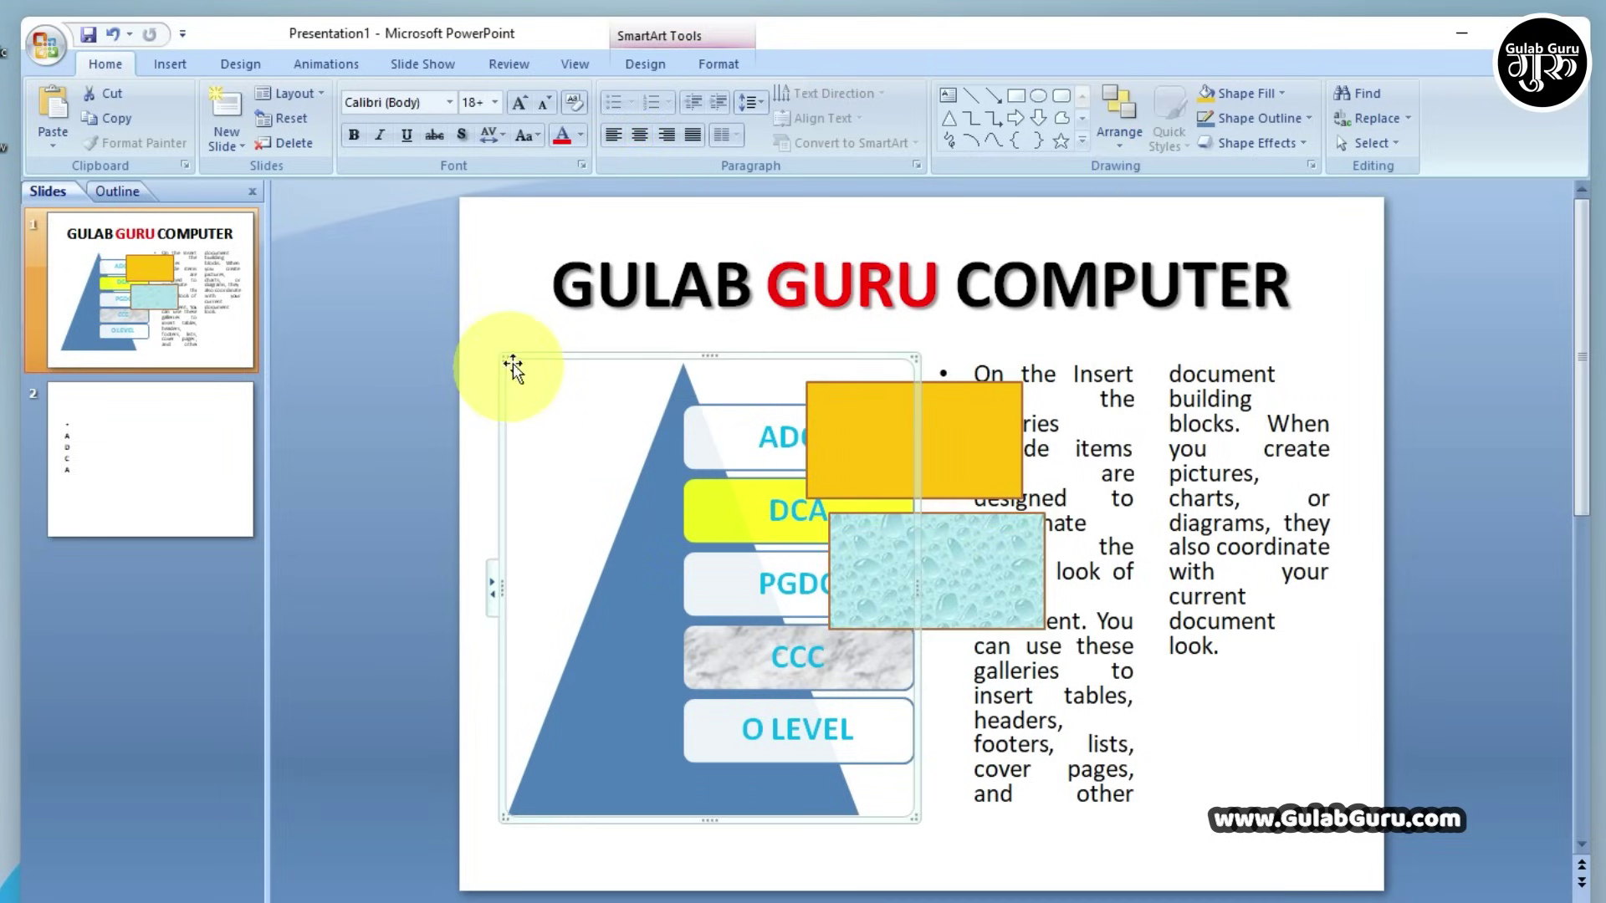
left_click(501, 315)
left_click(945, 519)
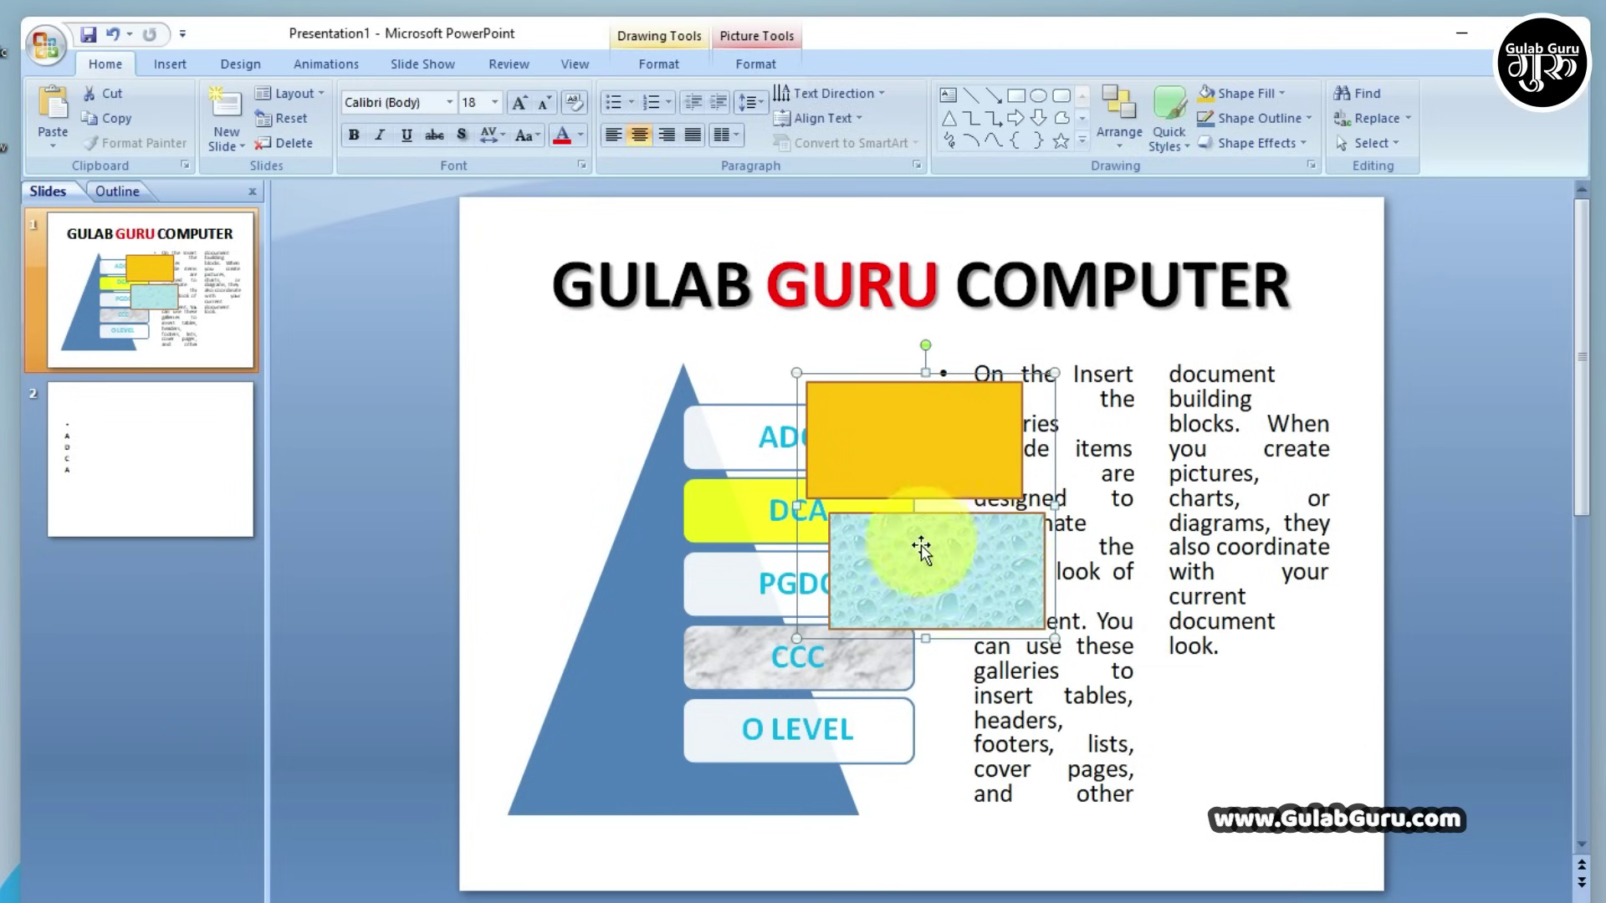
mouse_move(942, 567)
left_mouse_down()
mouse_move(1223, 766)
mouse_move(595, 689)
mouse_move(644, 689)
left_mouse_up()
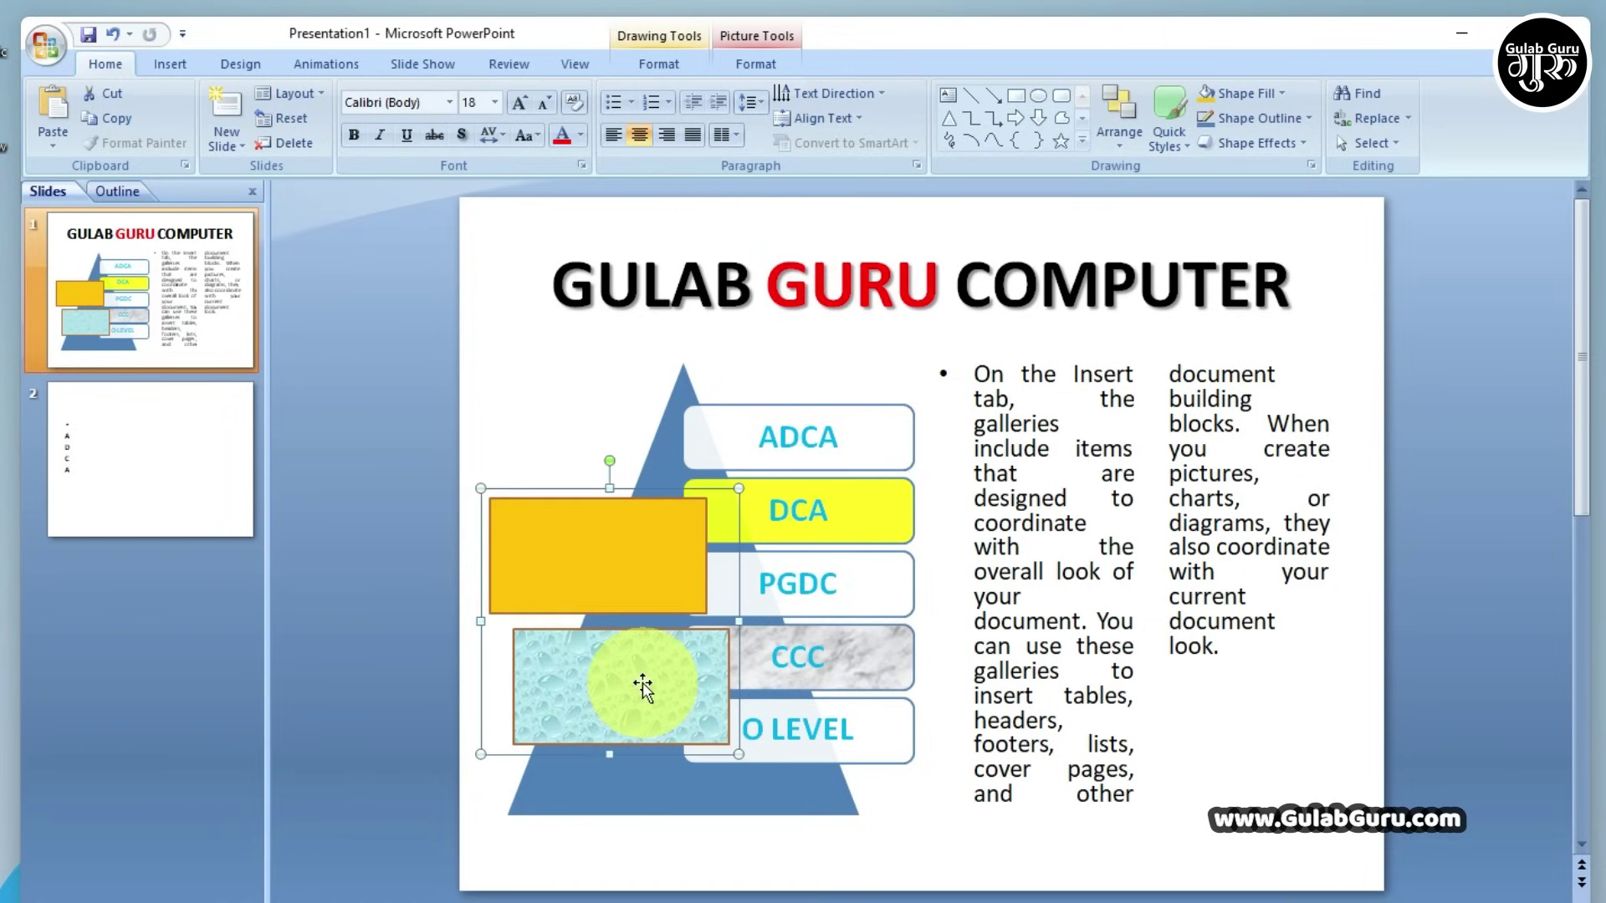
Ungroup, regroup and ungroup the two rectangles, then align their centres
left_click(1118, 134)
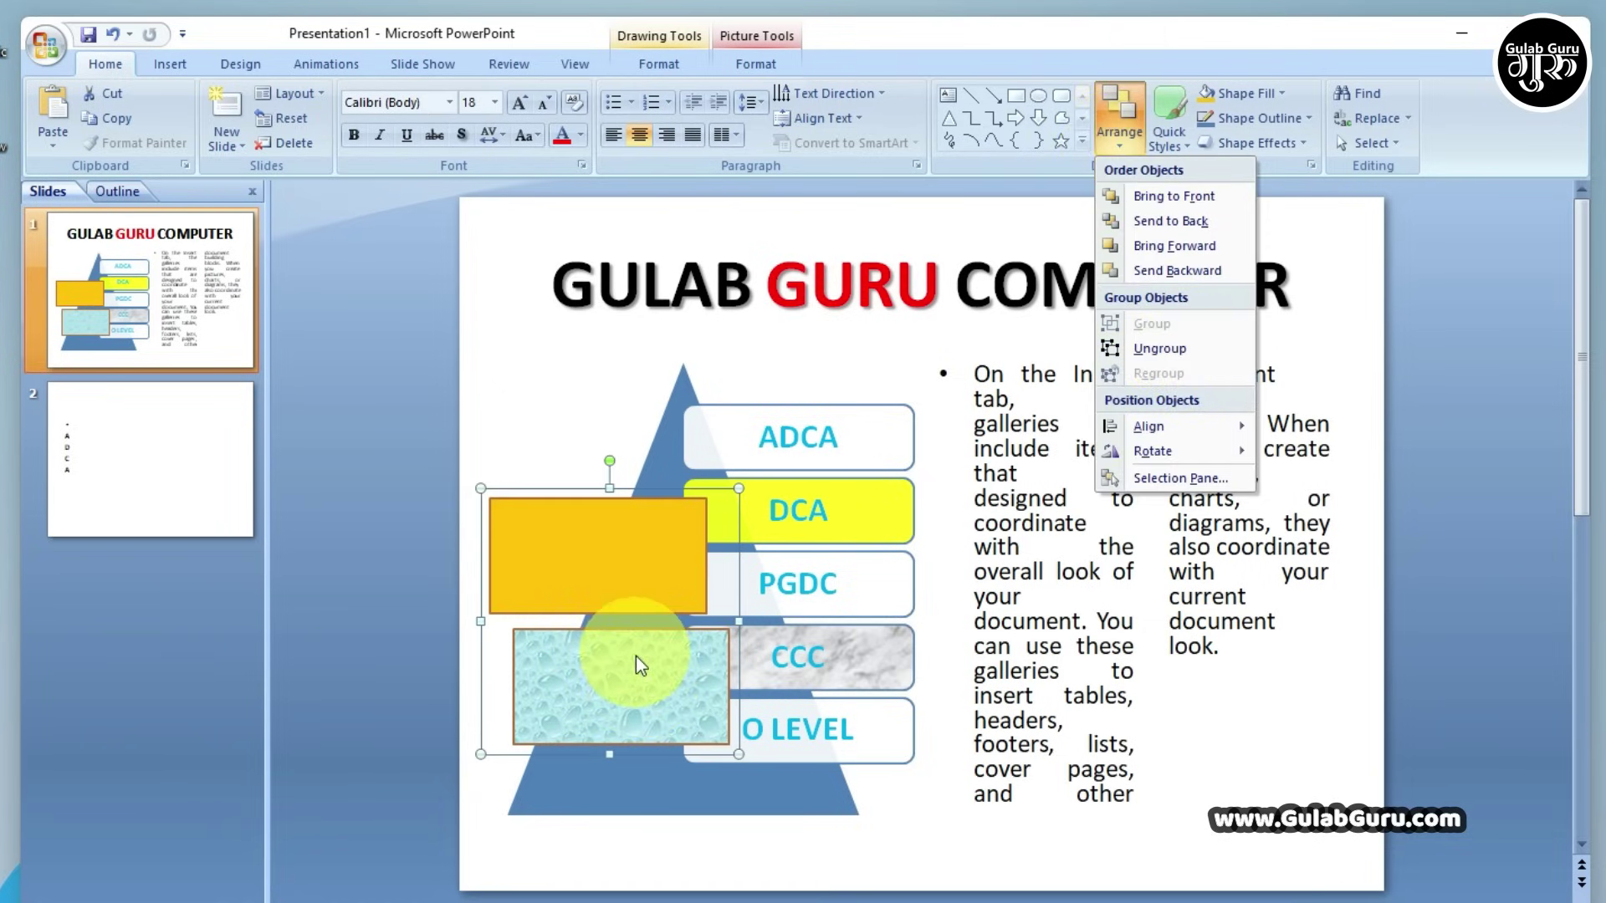
left_click(1159, 348)
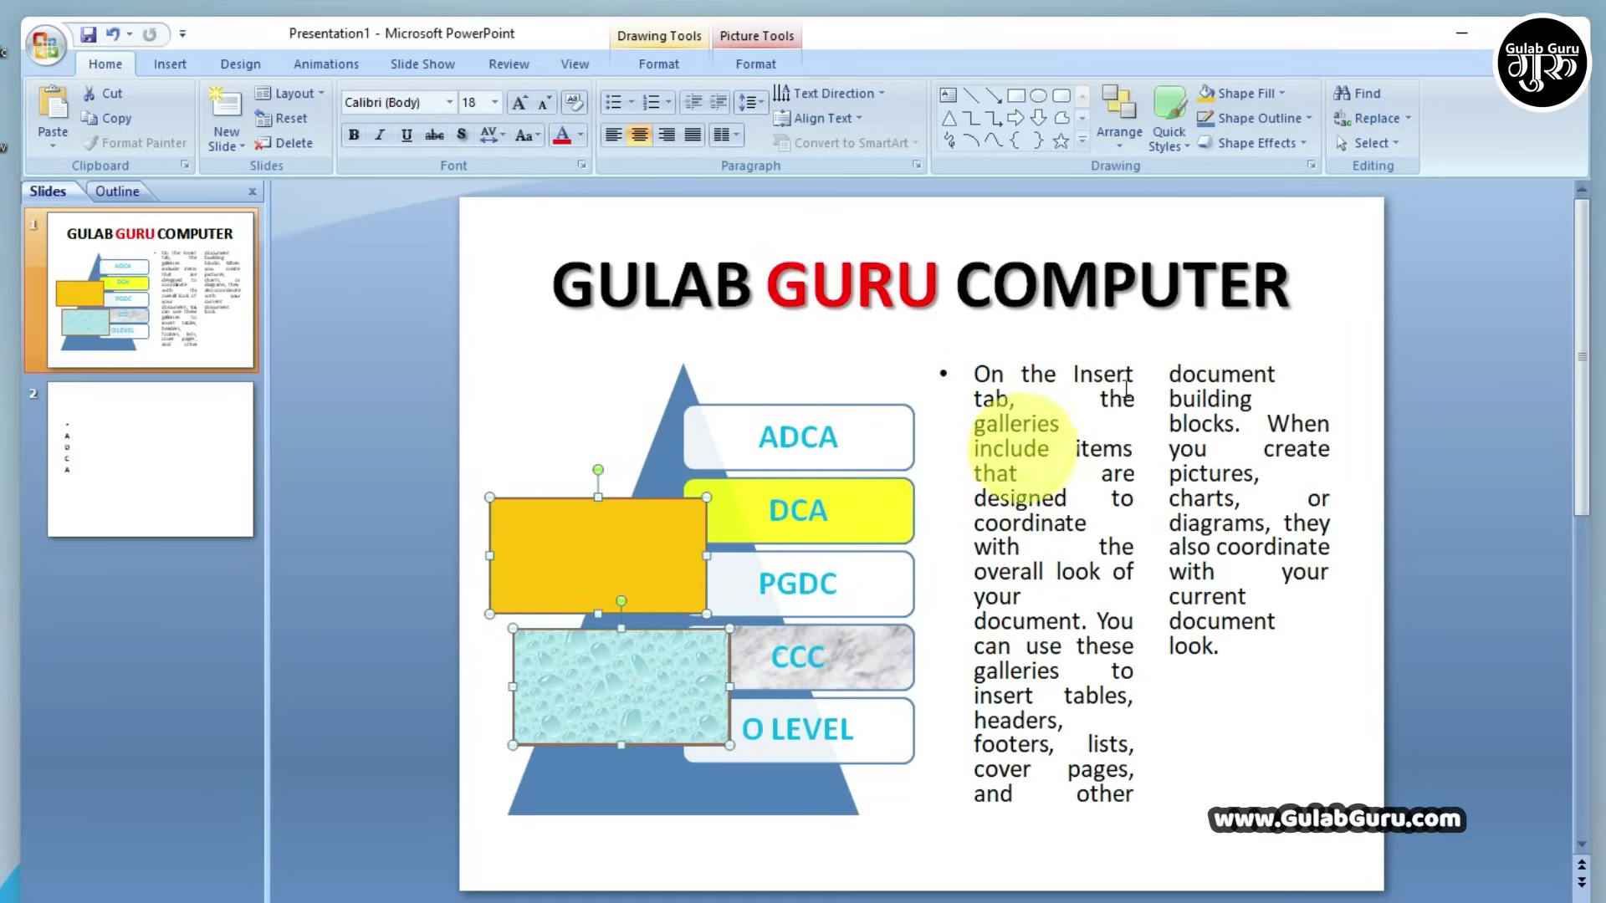
left_click(1119, 121)
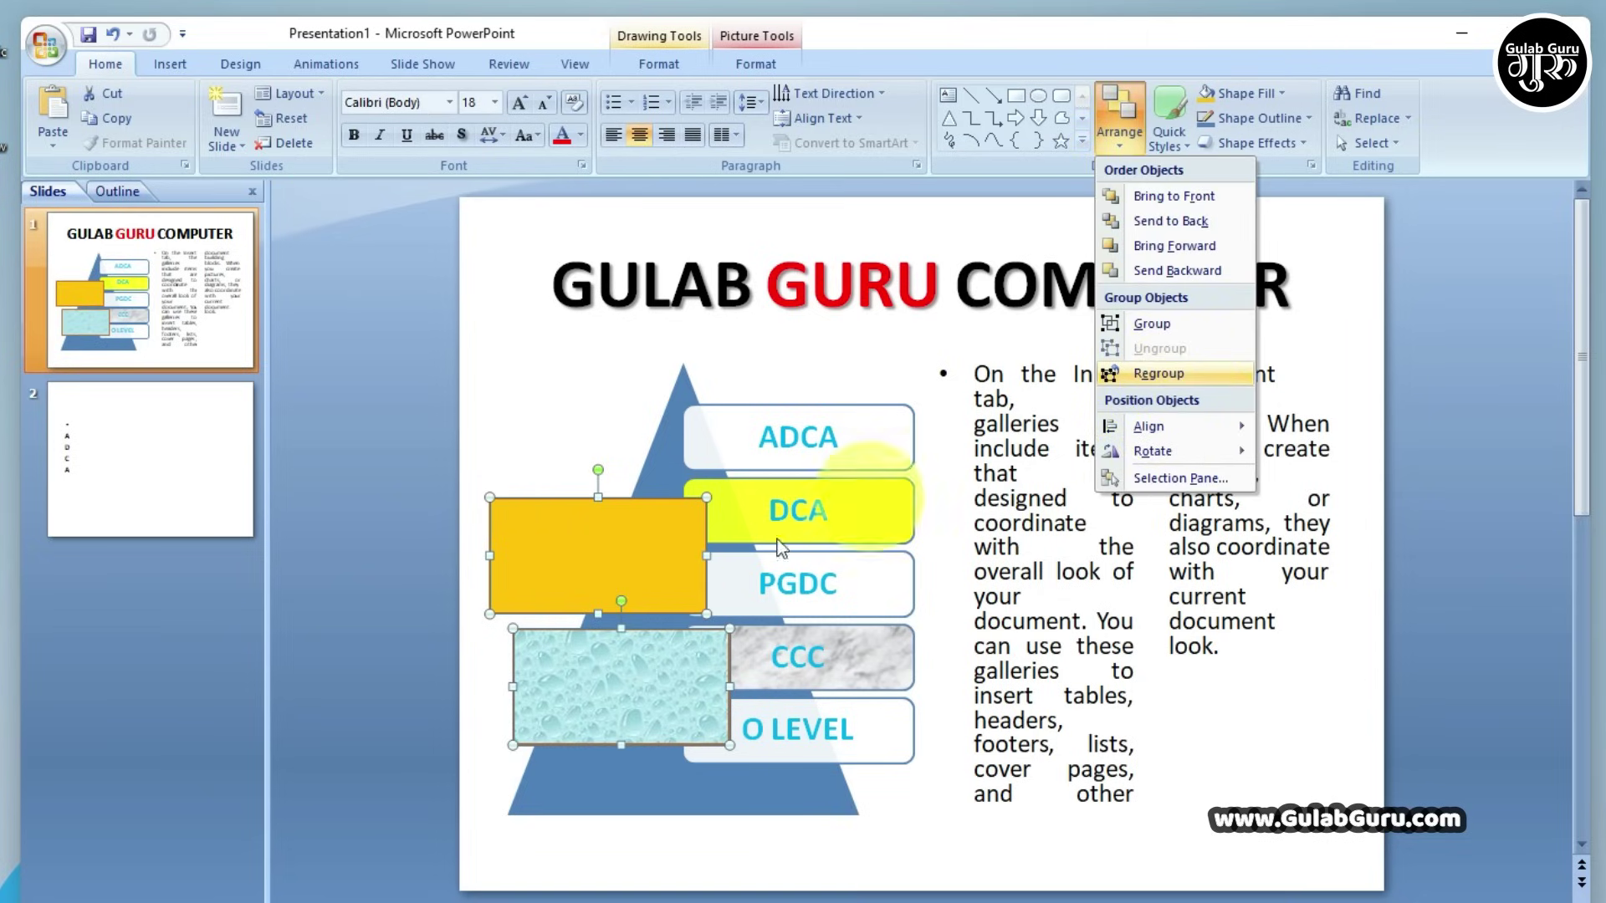
left_click(1157, 373)
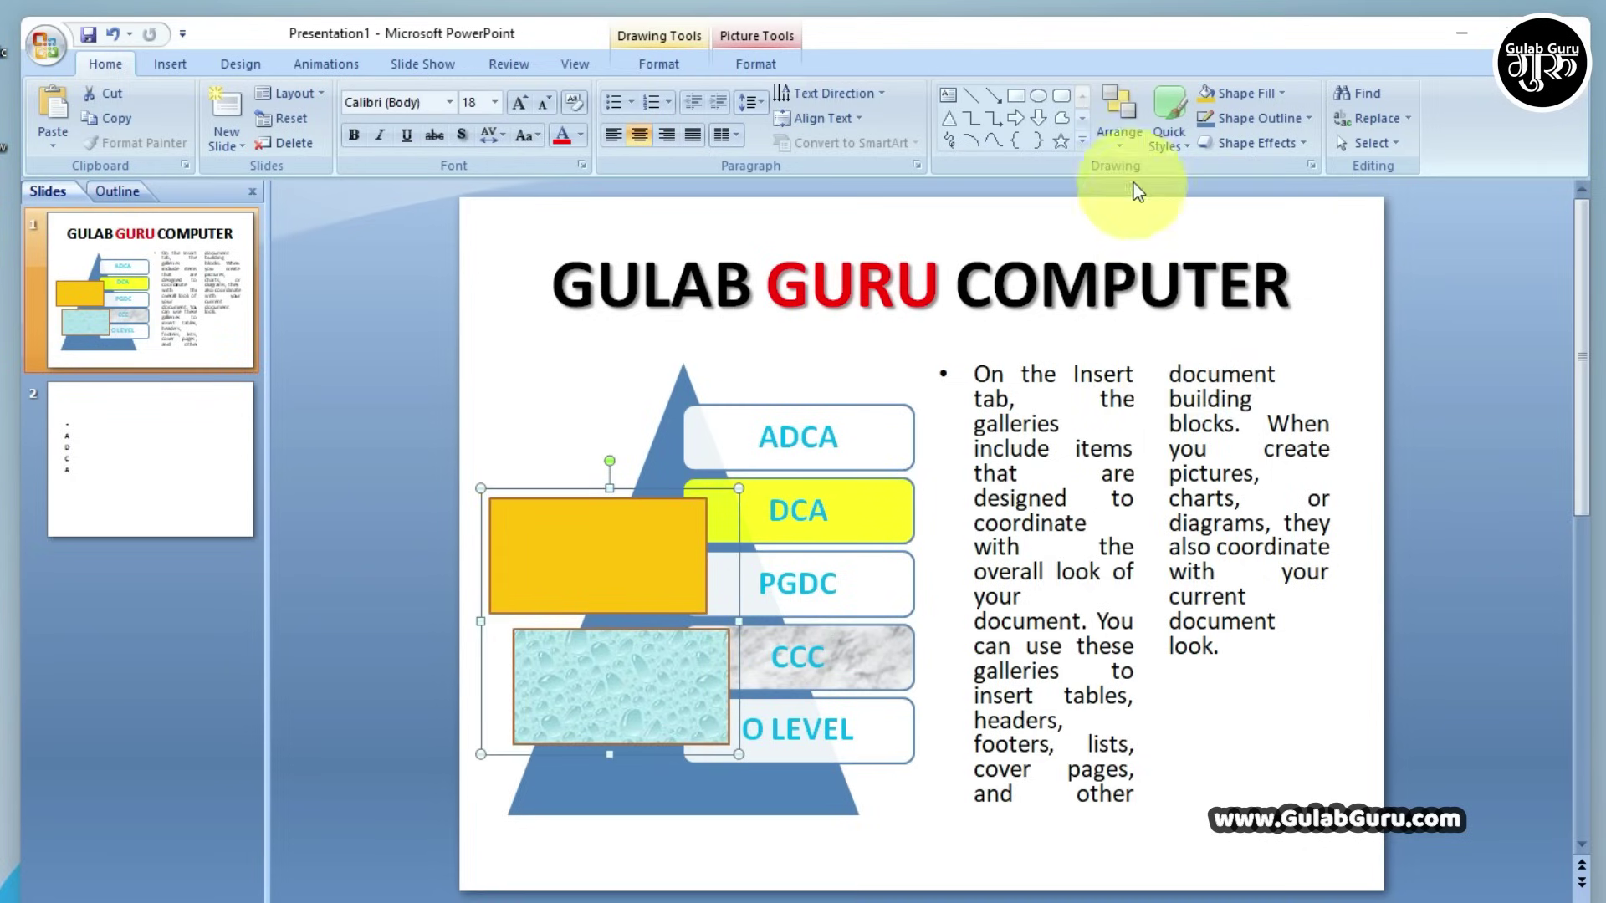
left_click(1121, 144)
mouse_move(1147, 427)
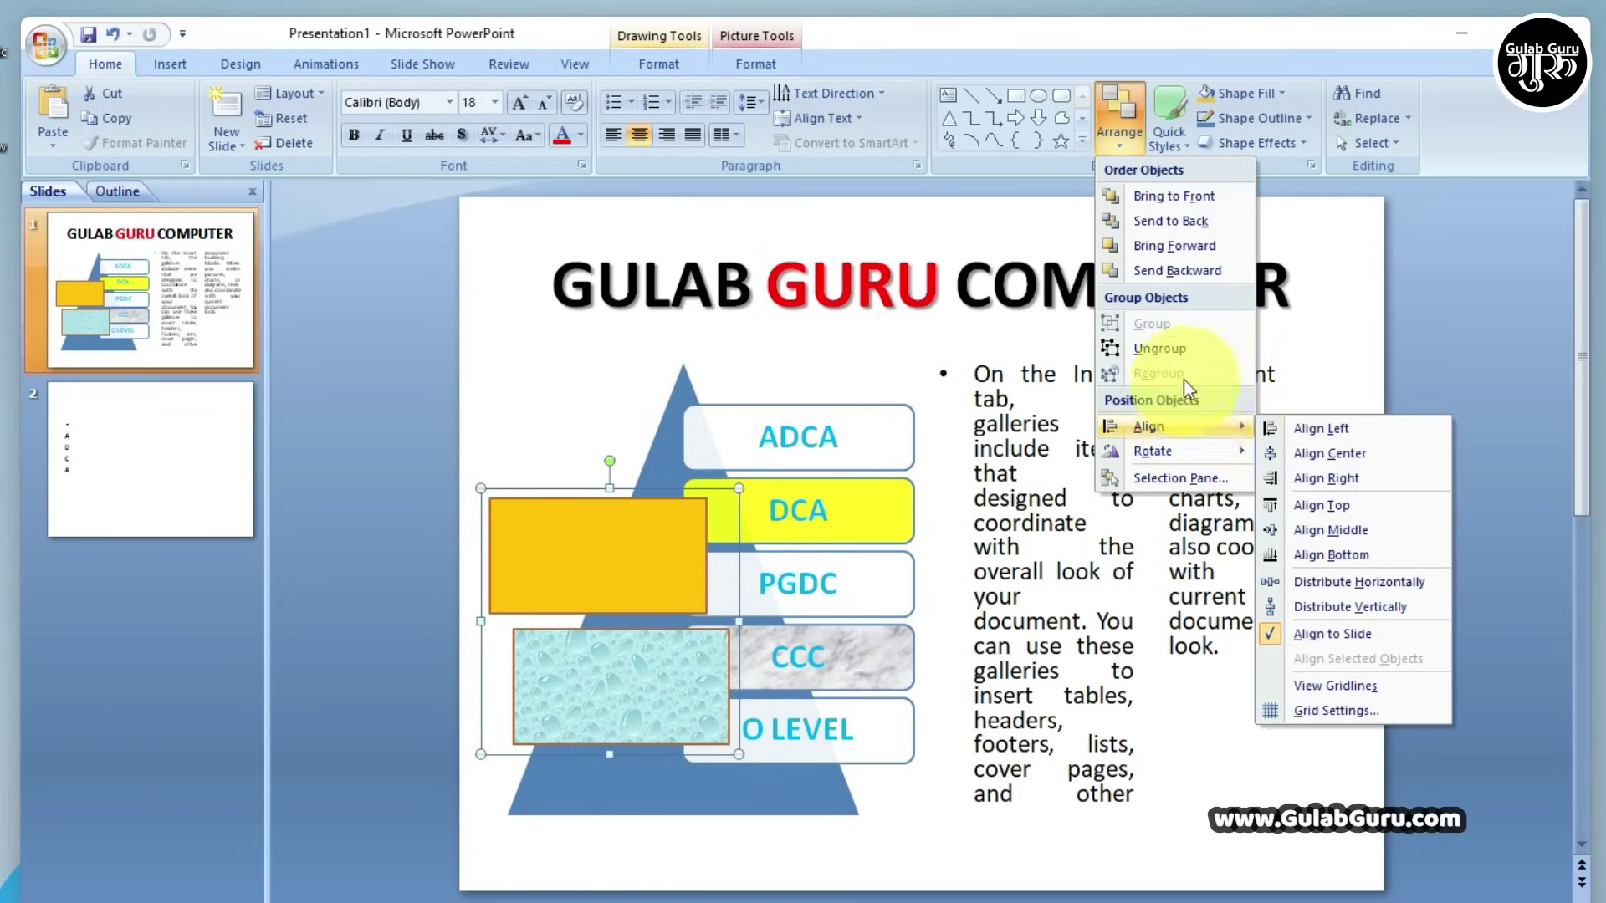
left_click(1166, 350)
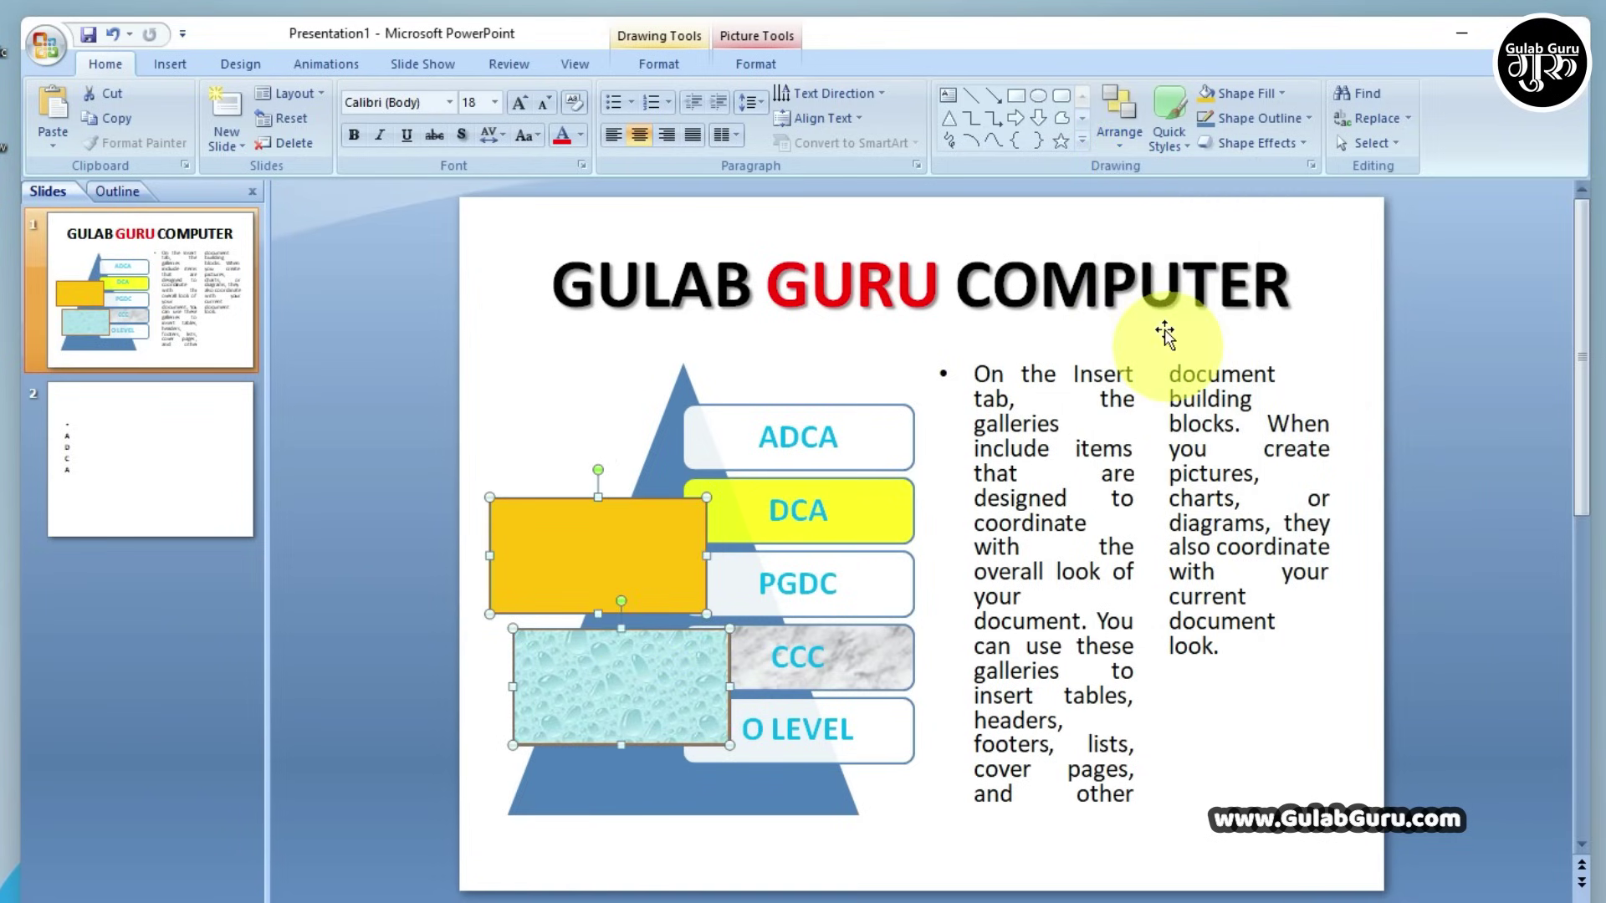
left_click(1127, 144)
mouse_move(1149, 426)
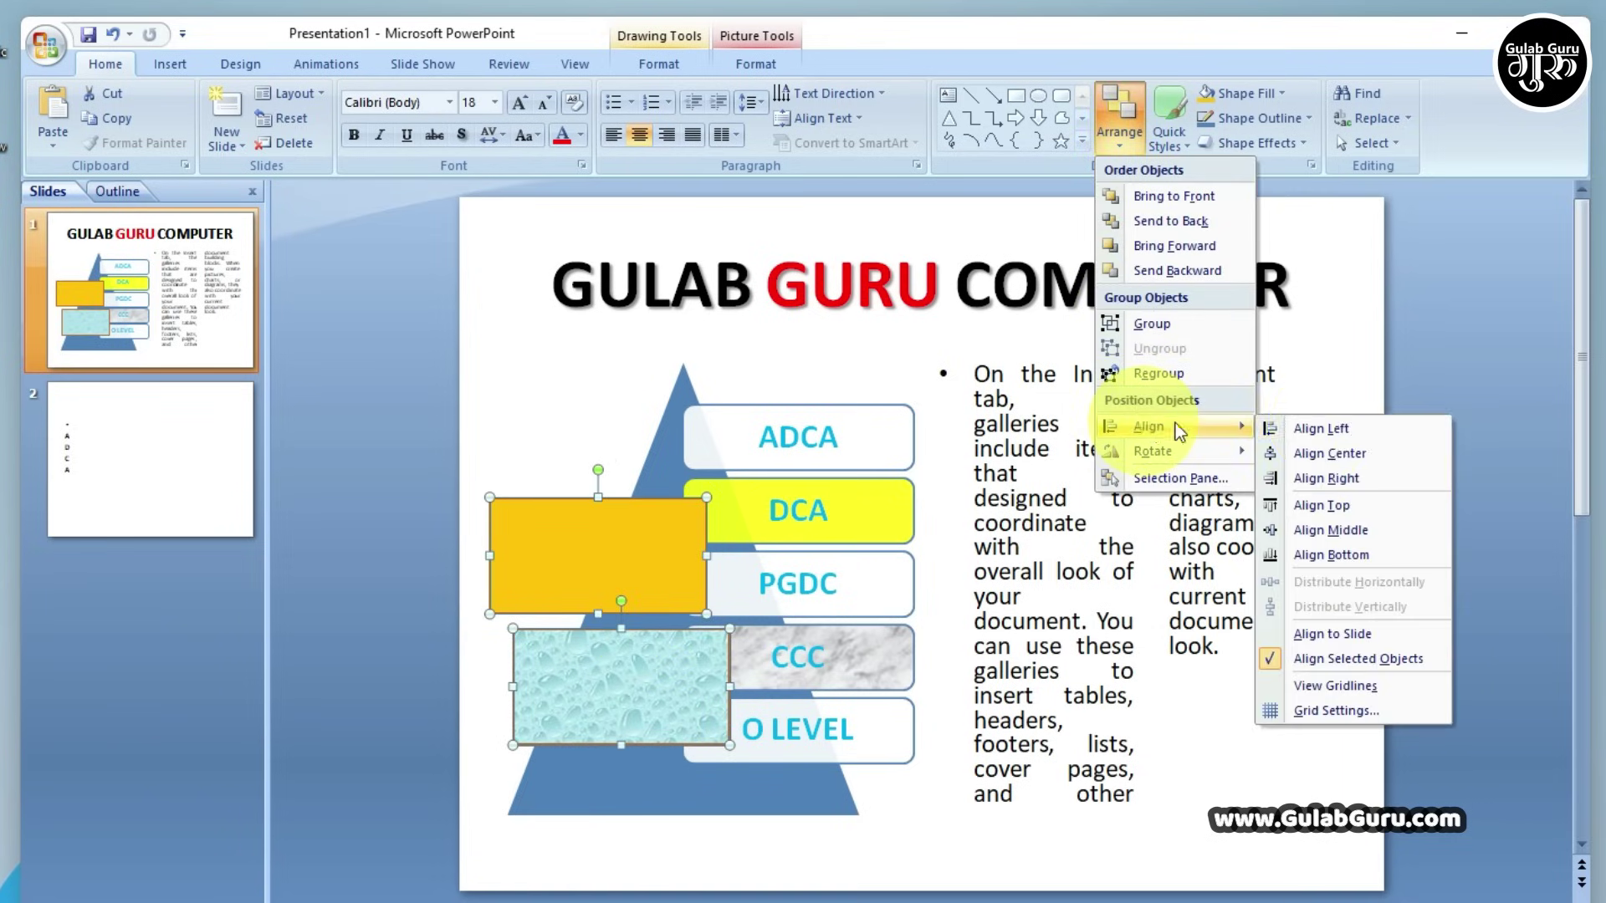
left_click(1330, 454)
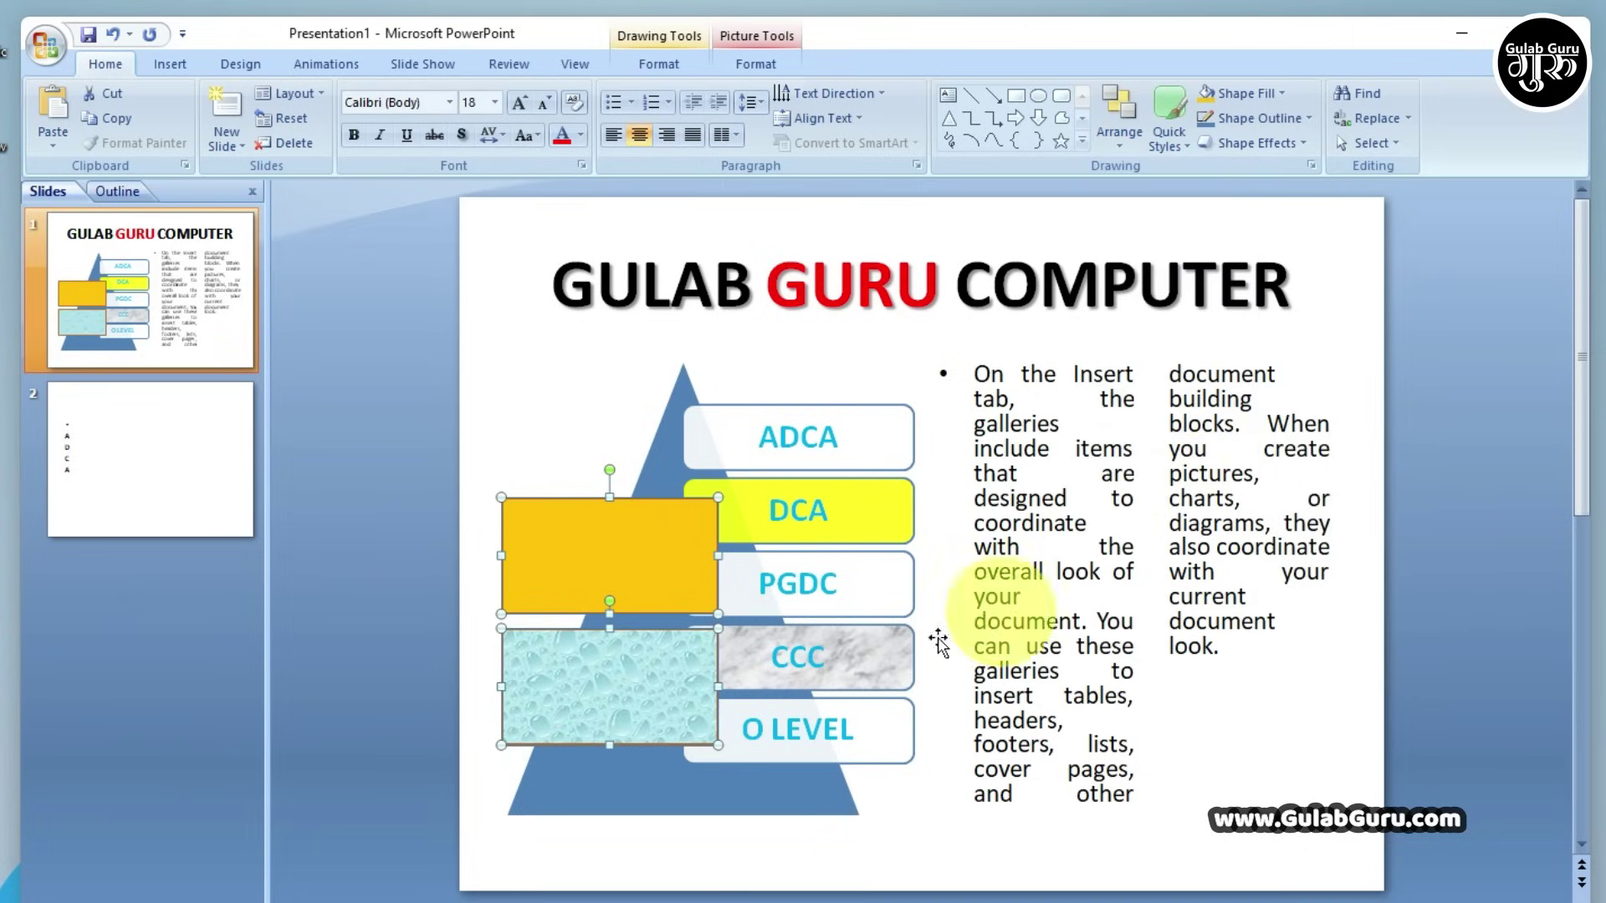
left_click(1129, 146)
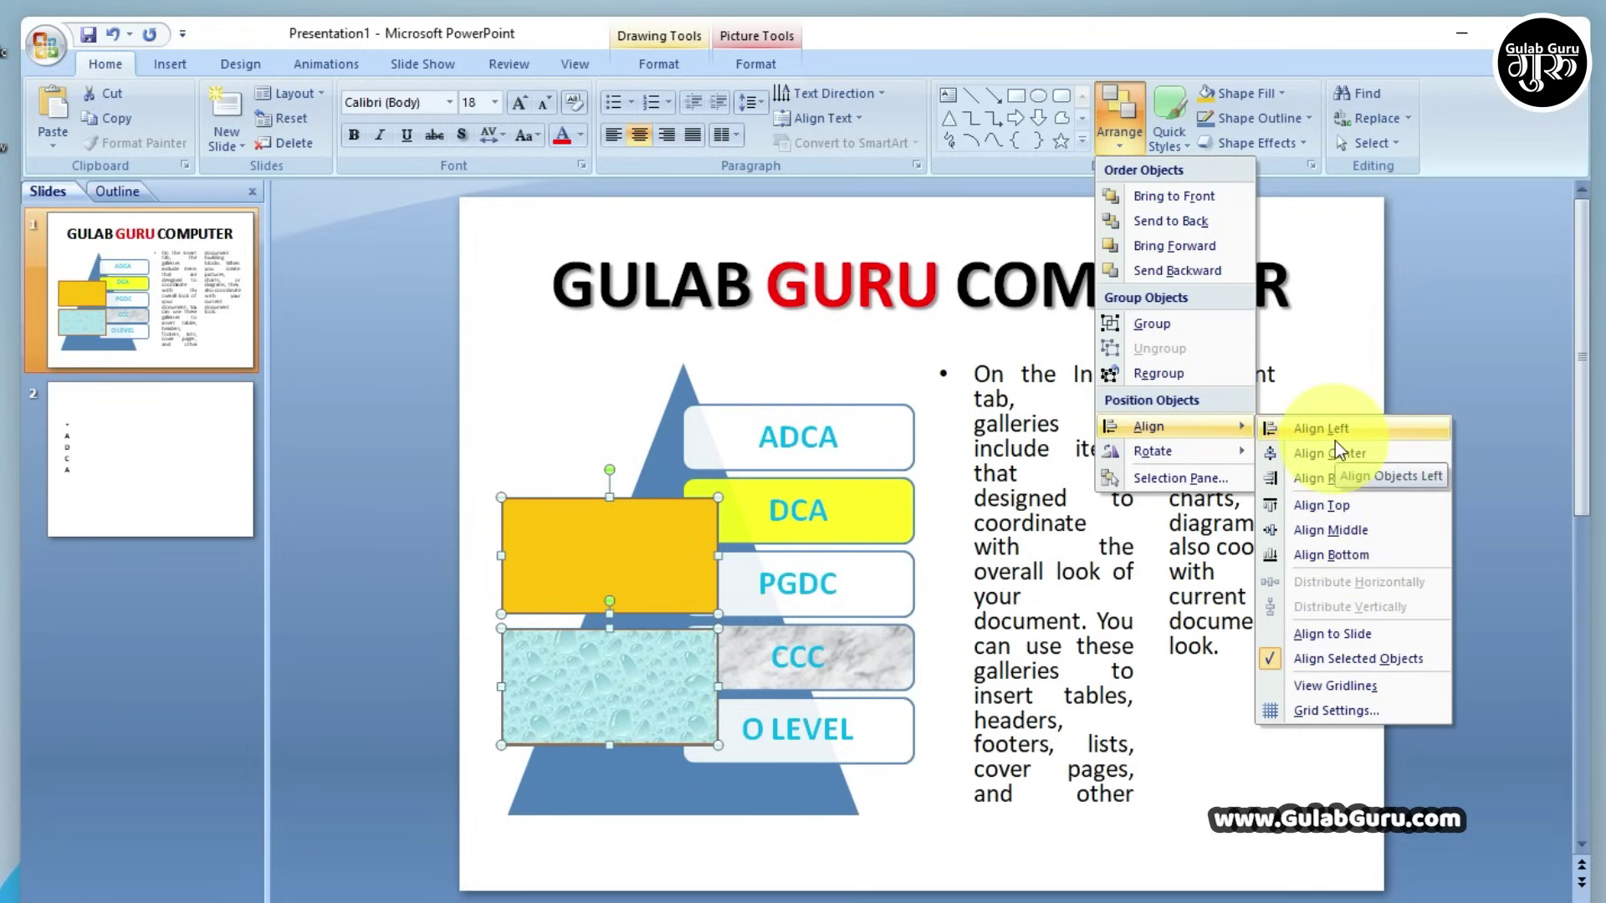
mouse_move(1152, 452)
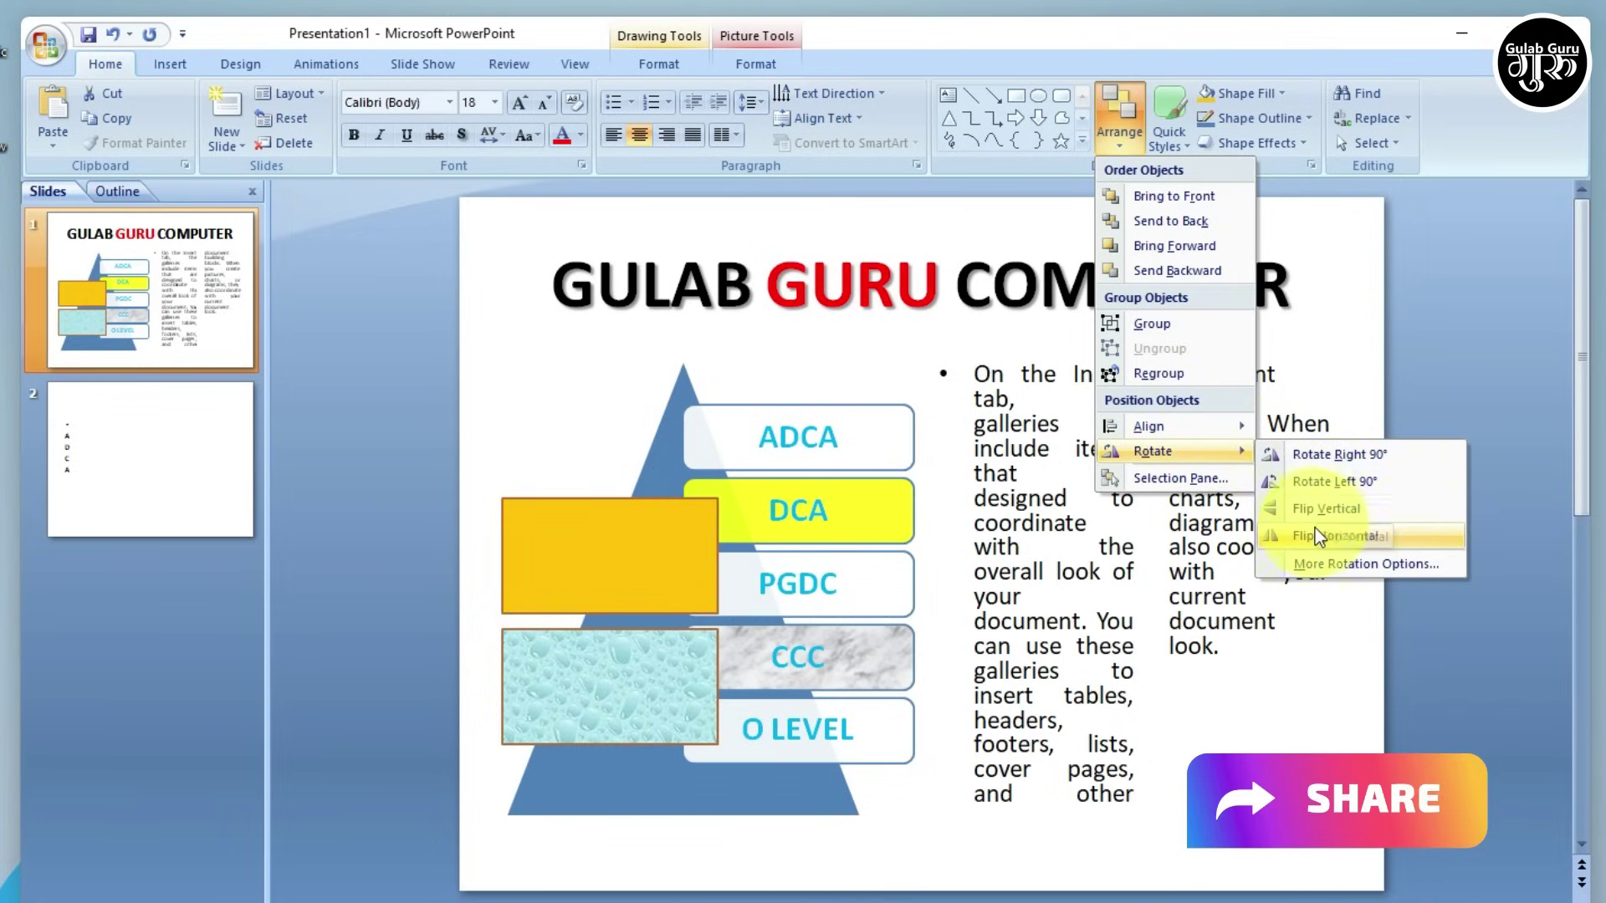
Rotate both pictures 90° left, then move the gold rectangle up and left above the textured one
left_click(1316, 483)
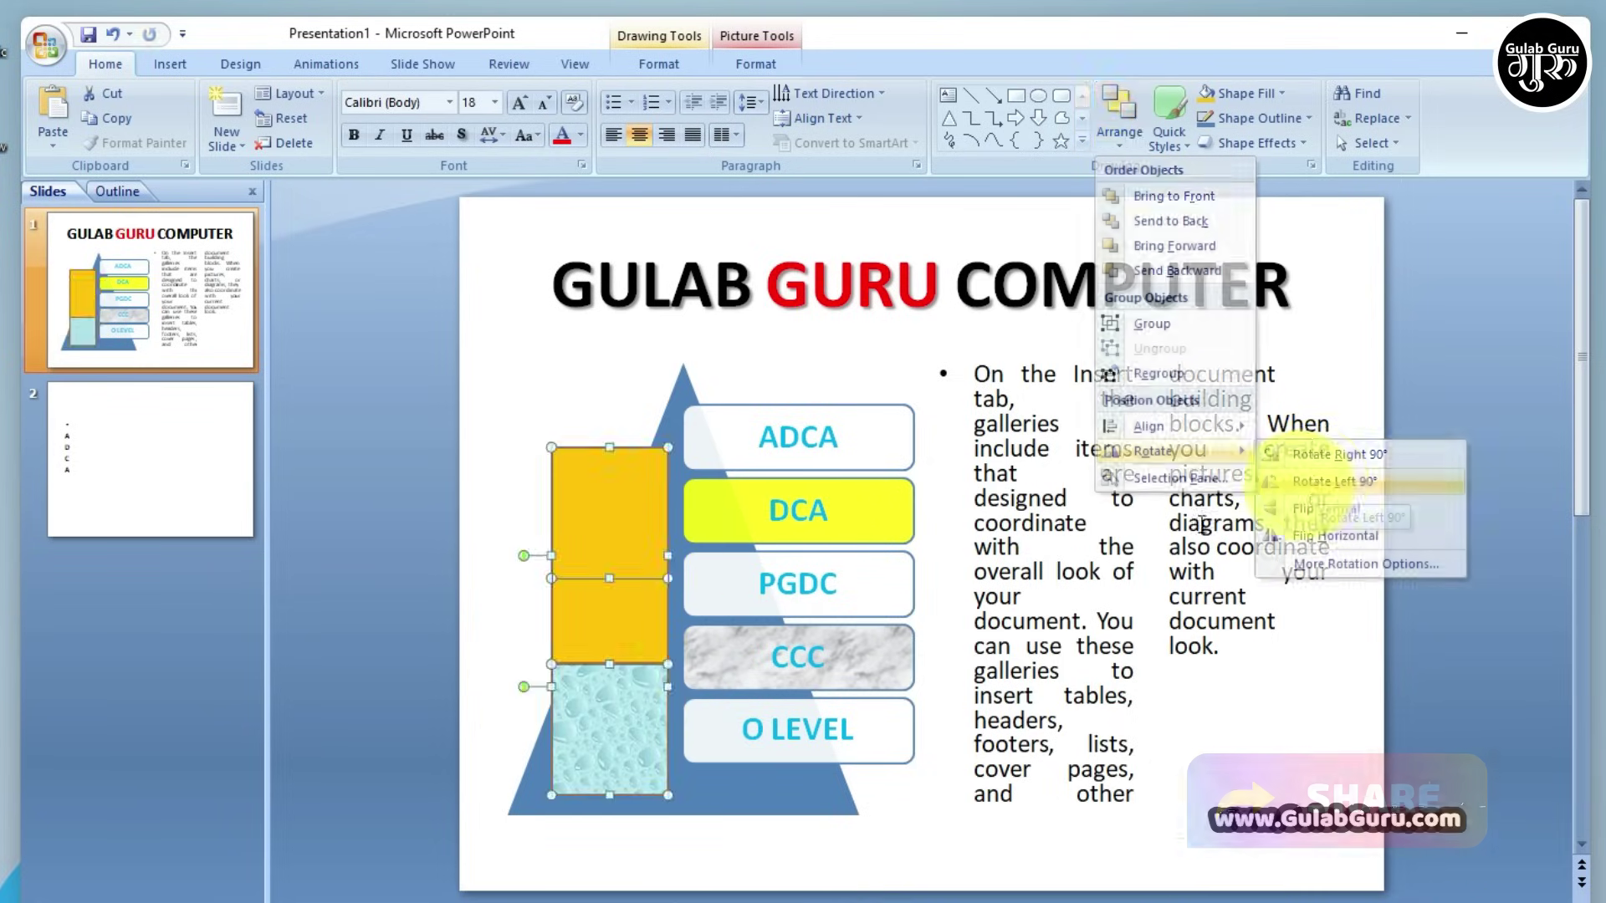
left_click(491, 518)
left_click_drag(610, 502, 624, 412)
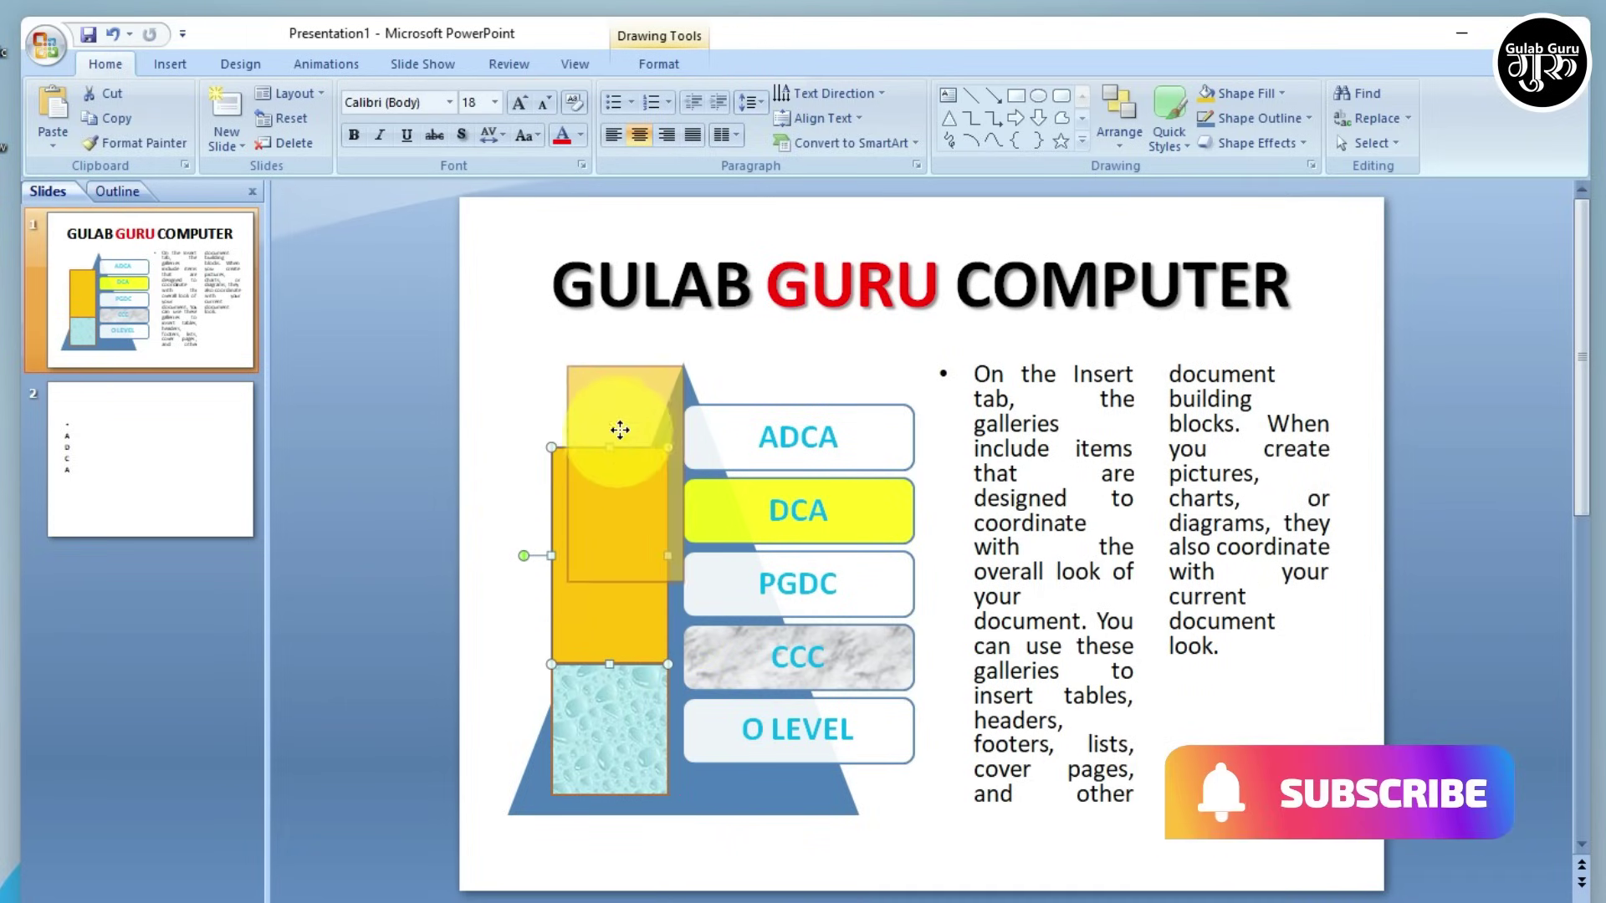
left_click_drag(648, 505, 610, 499)
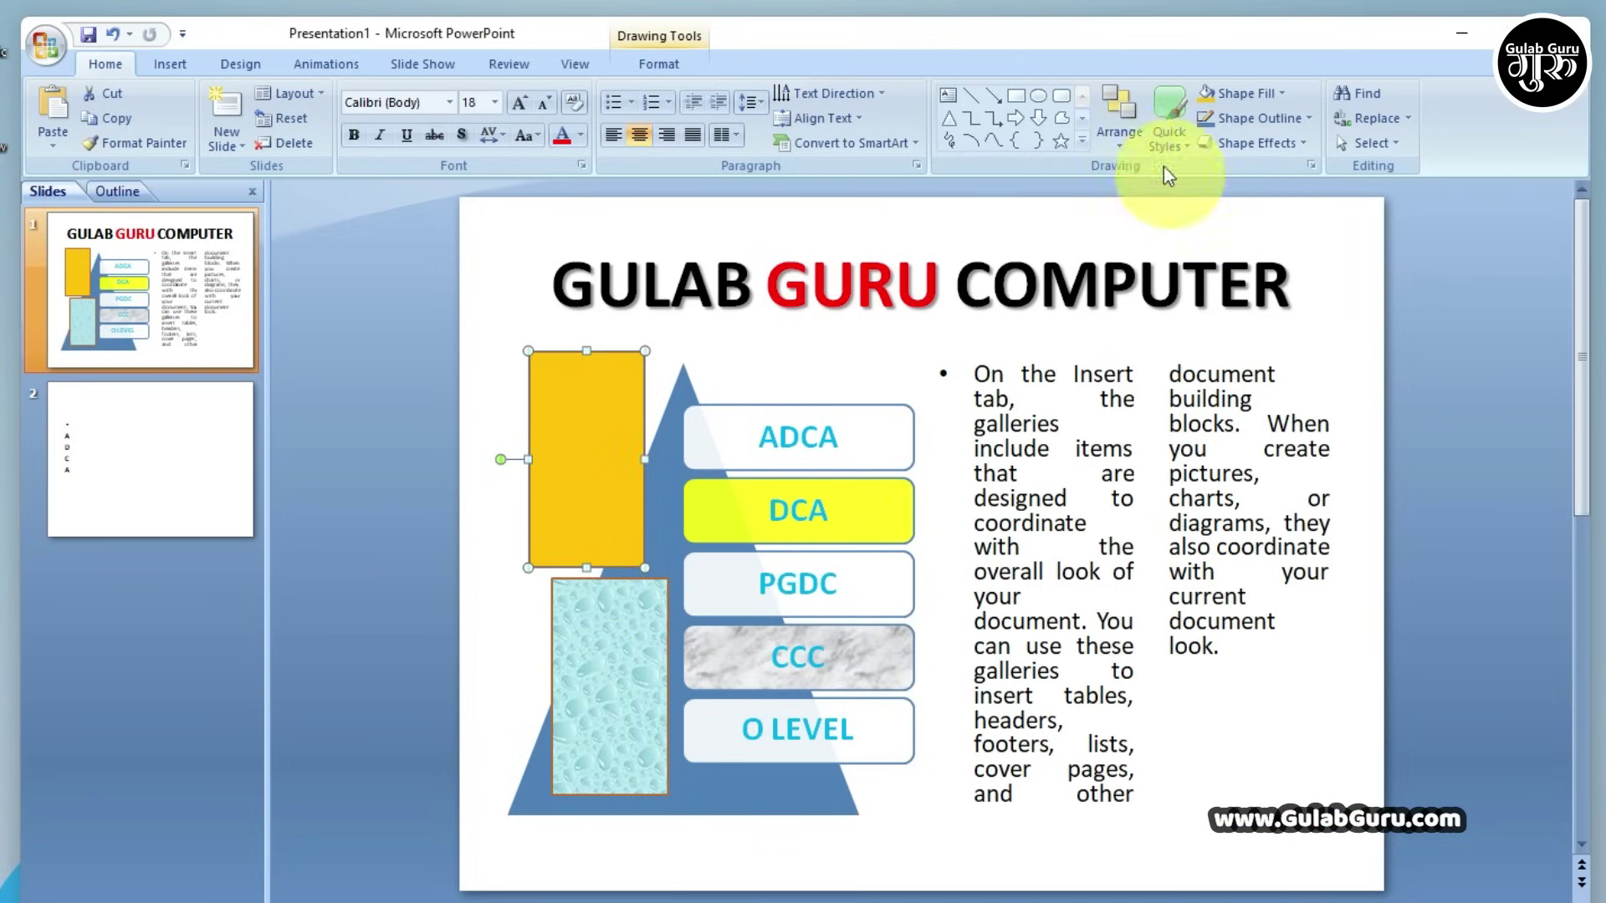
Apply the black preset shape style to the gold rectangle
left_click(1118, 138)
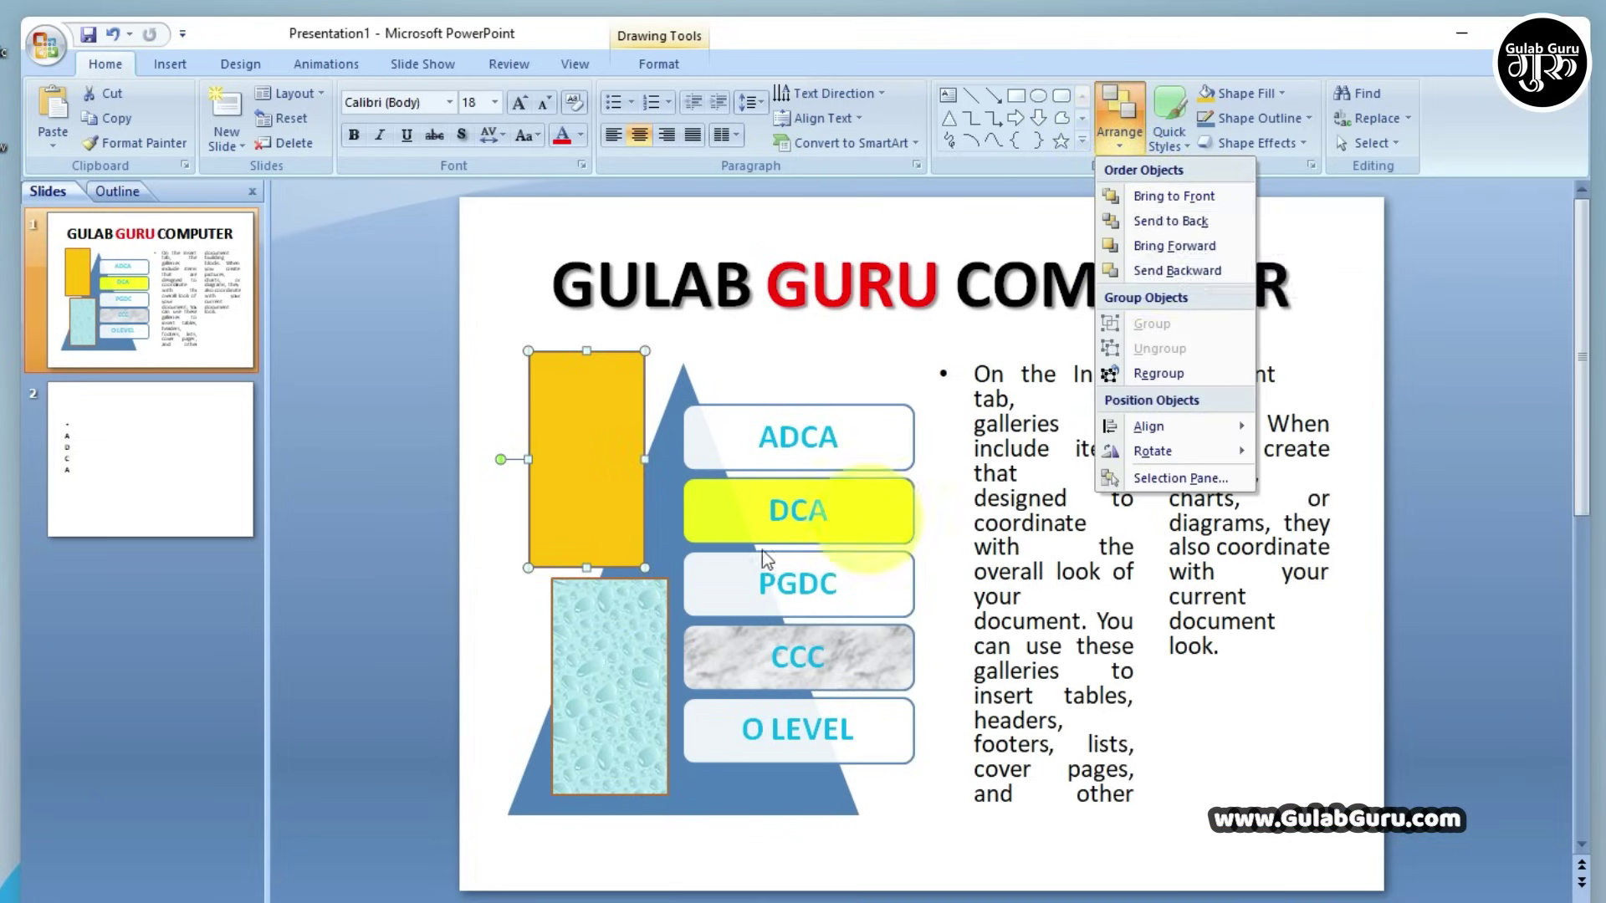
left_click(1305, 237)
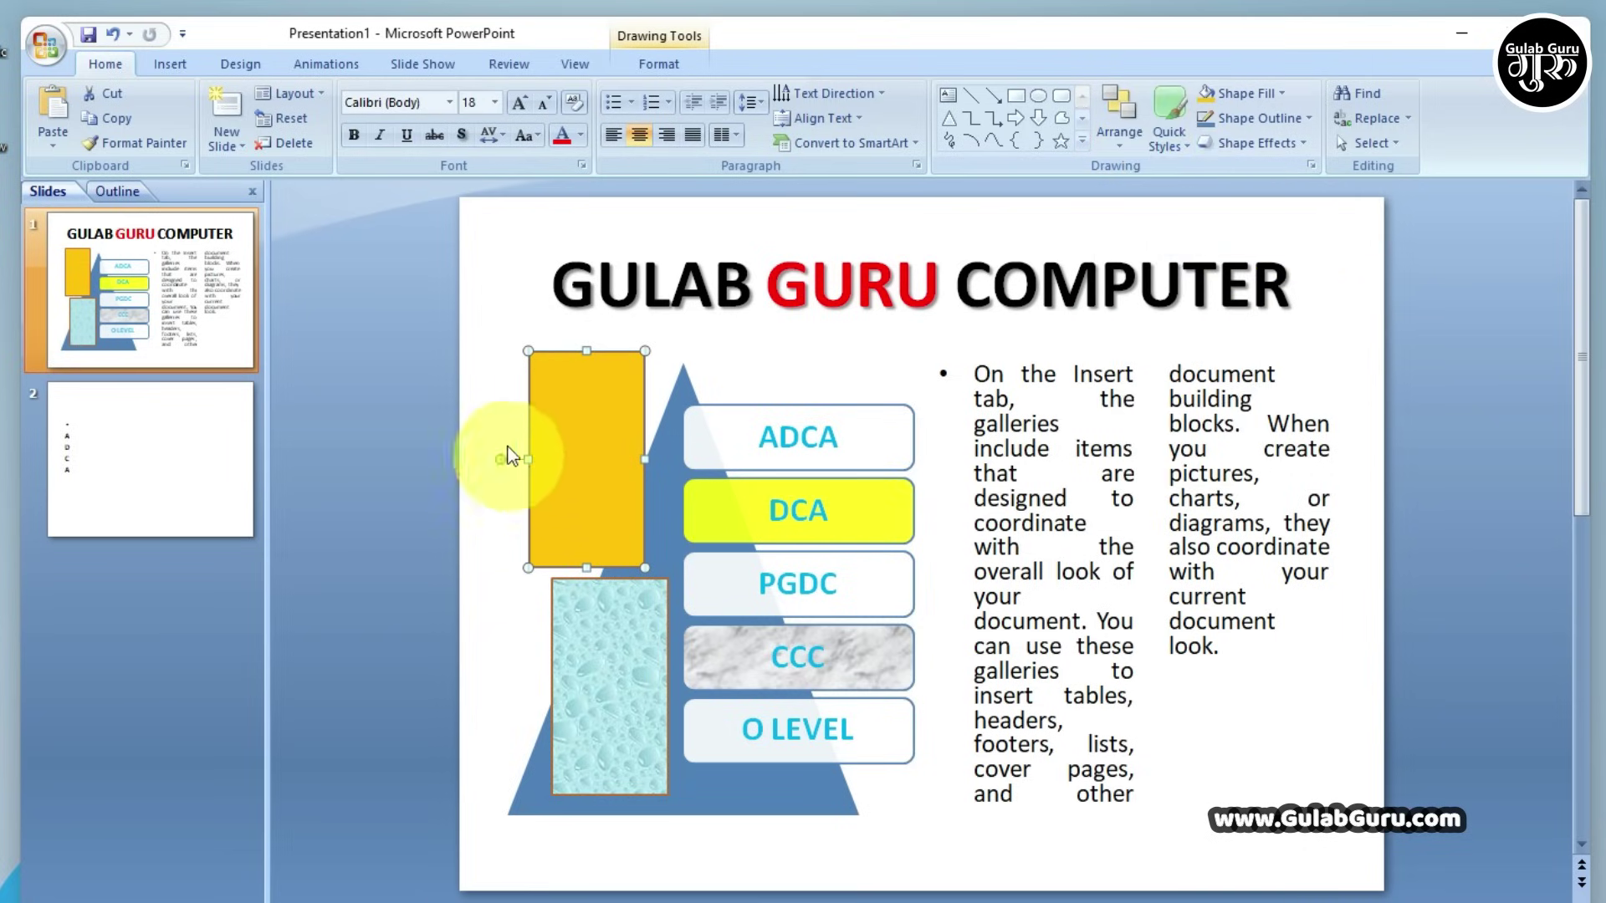
left_click(1182, 147)
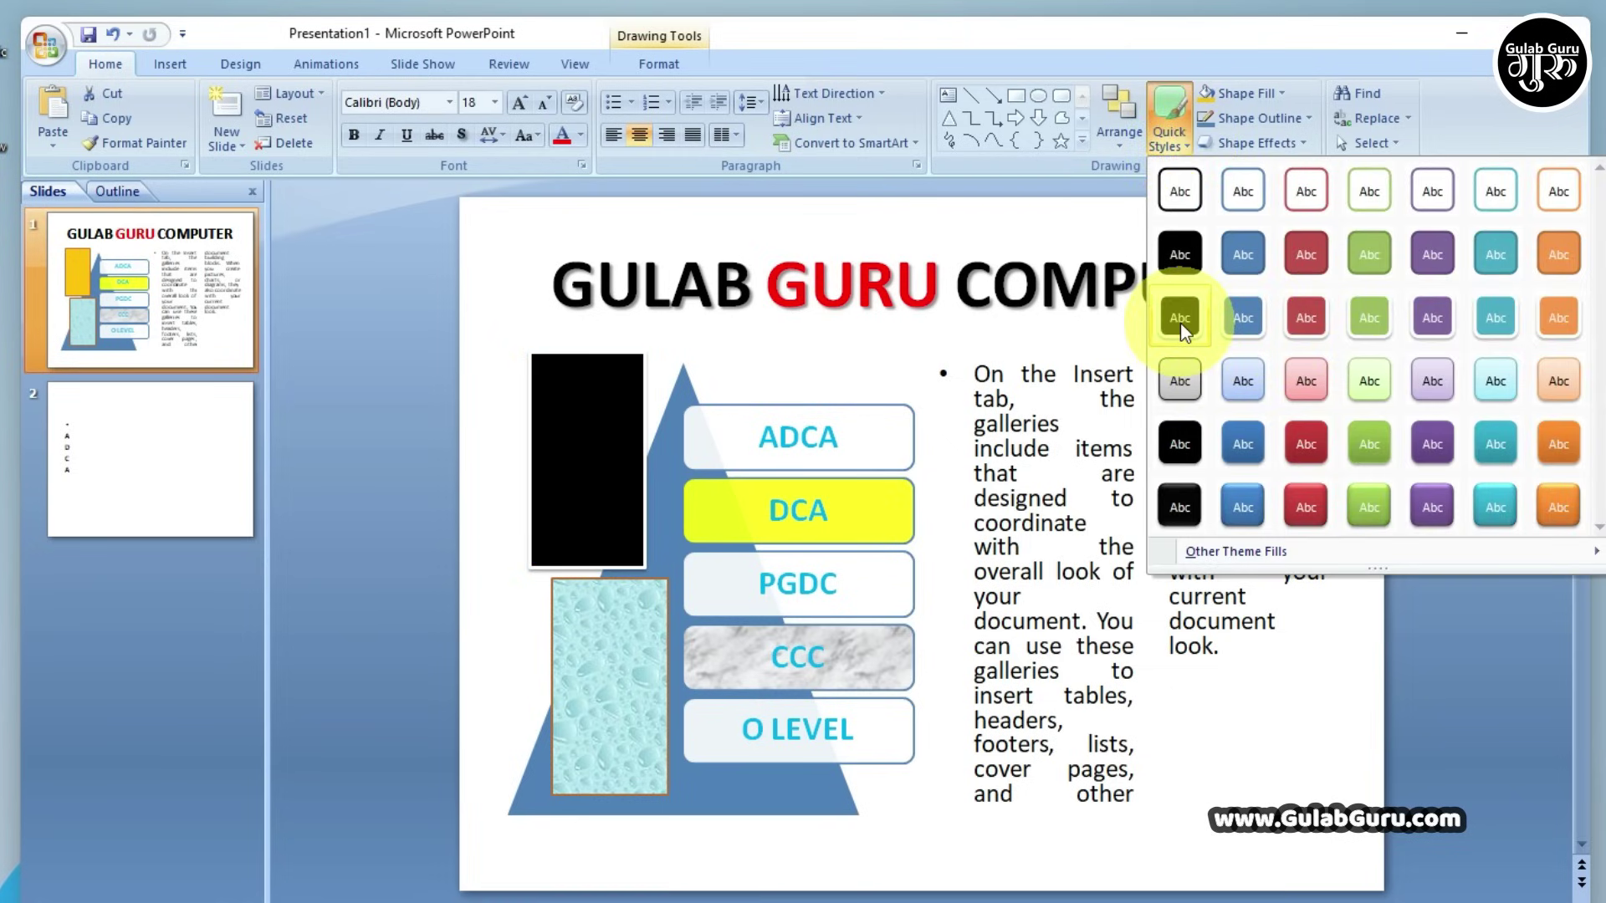
left_click(936, 427)
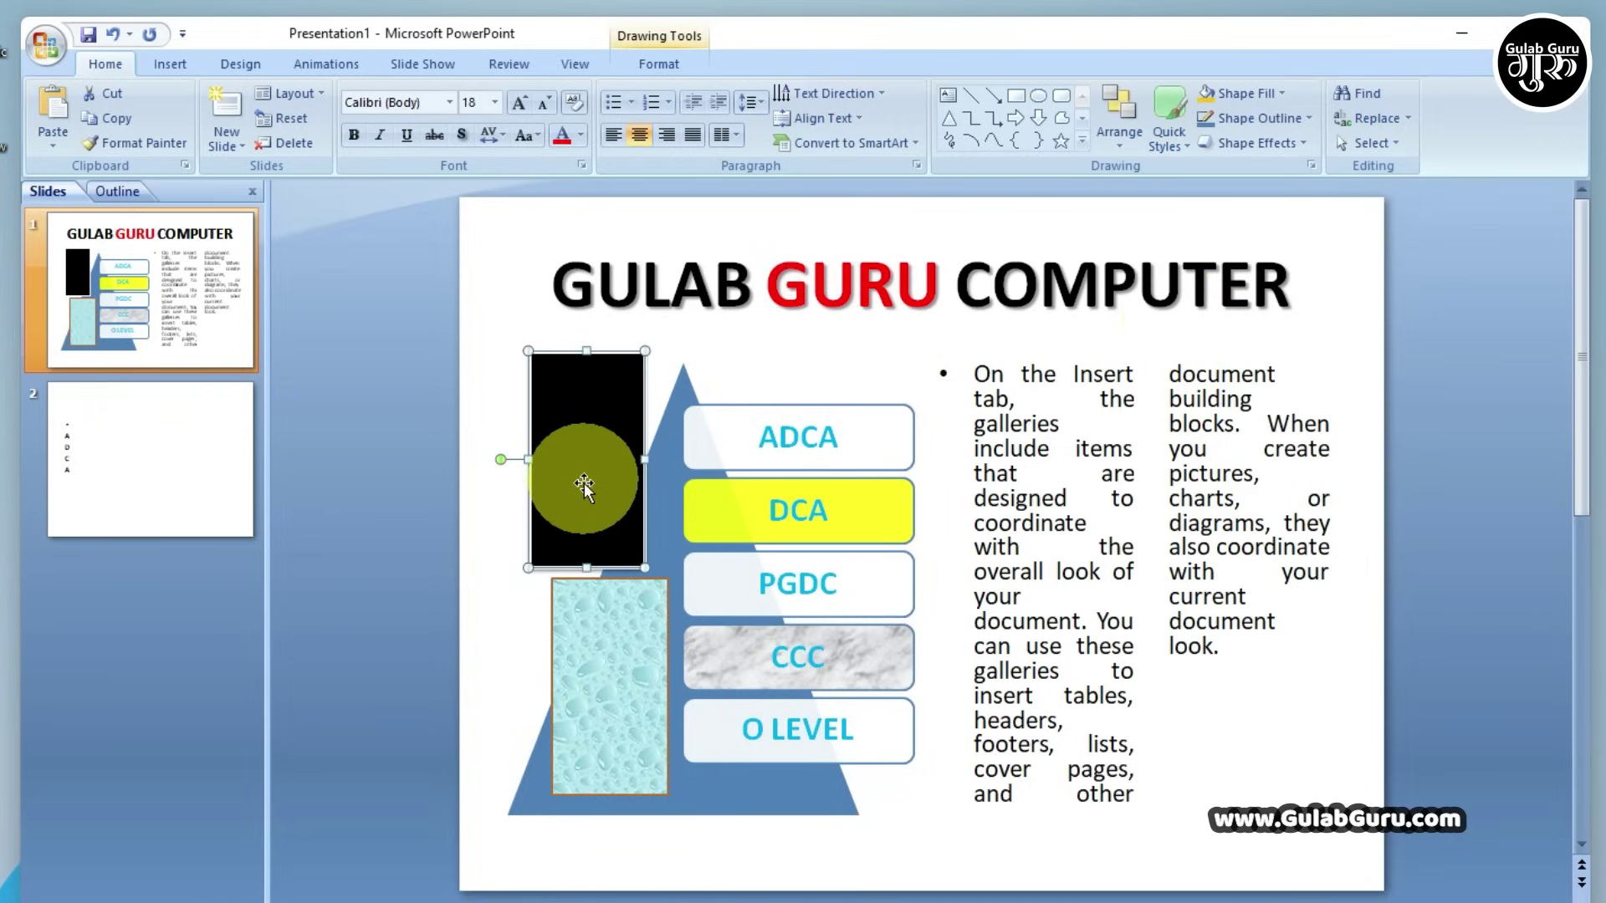
left_click(1283, 93)
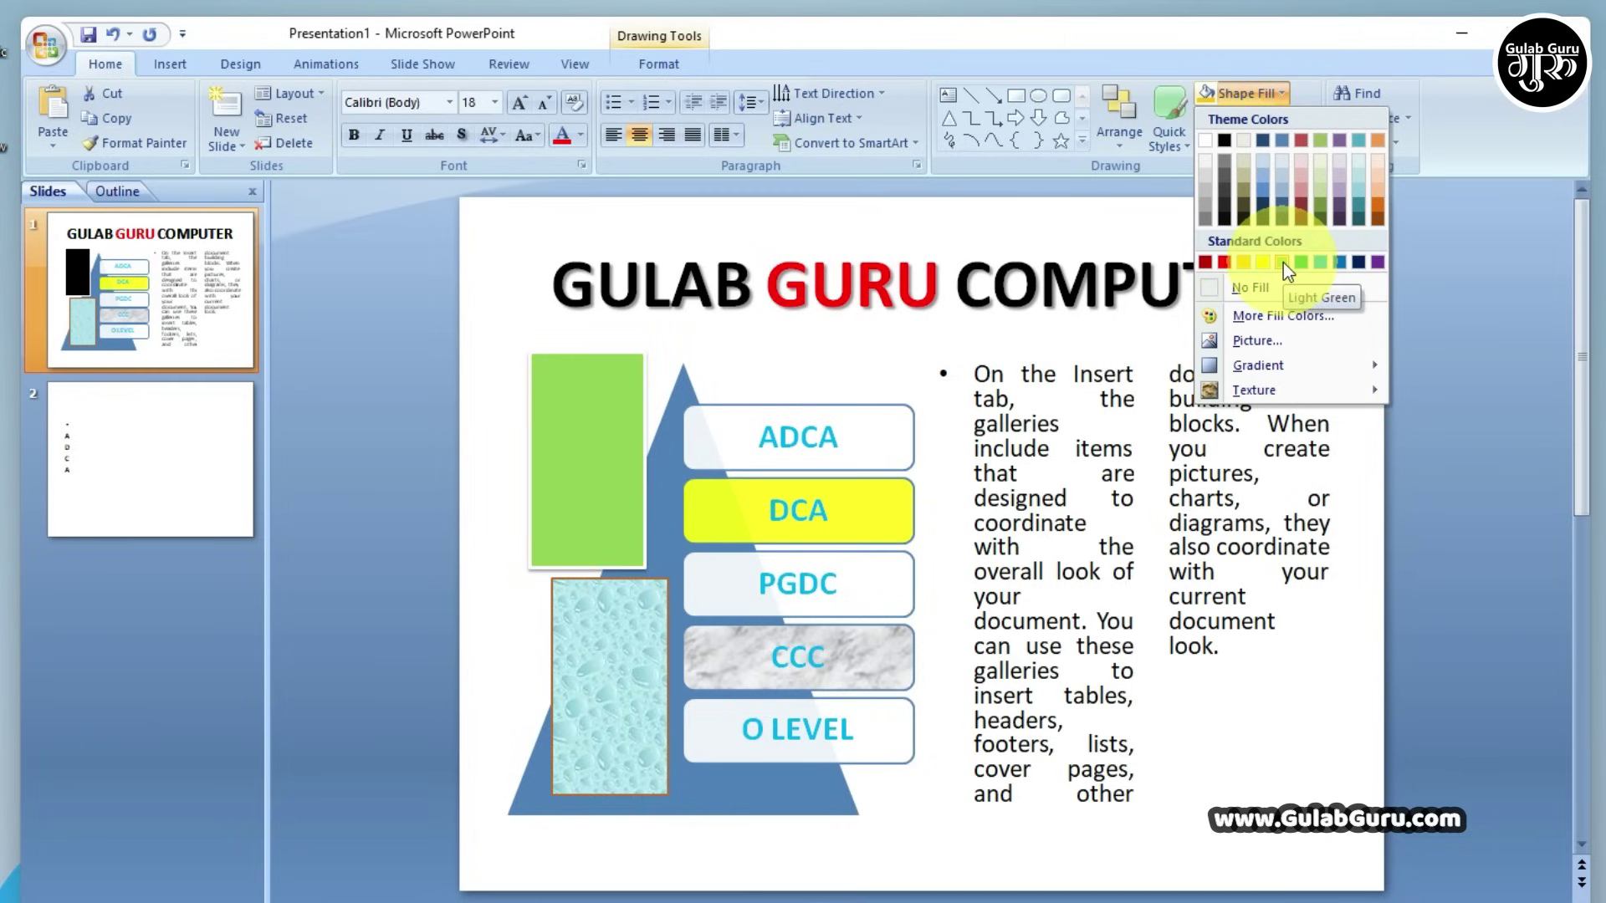
Fill the rectangle with Screenshot_20221110_050604, then change it to solid yellow
left_click(1287, 340)
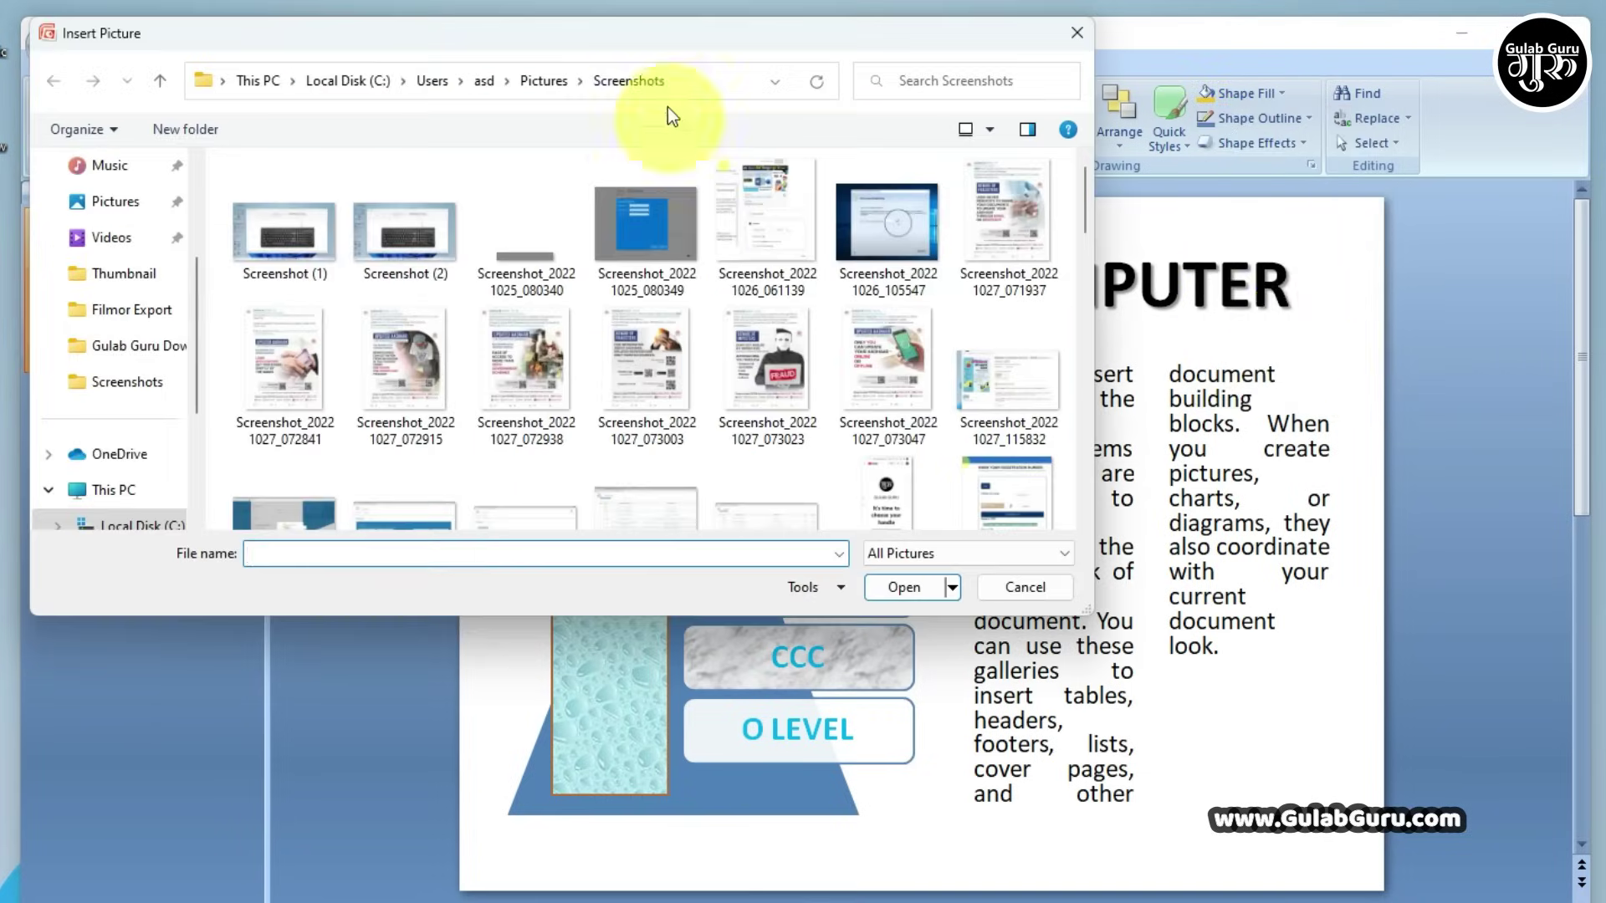
left_click_drag(655, 50, 917, 50)
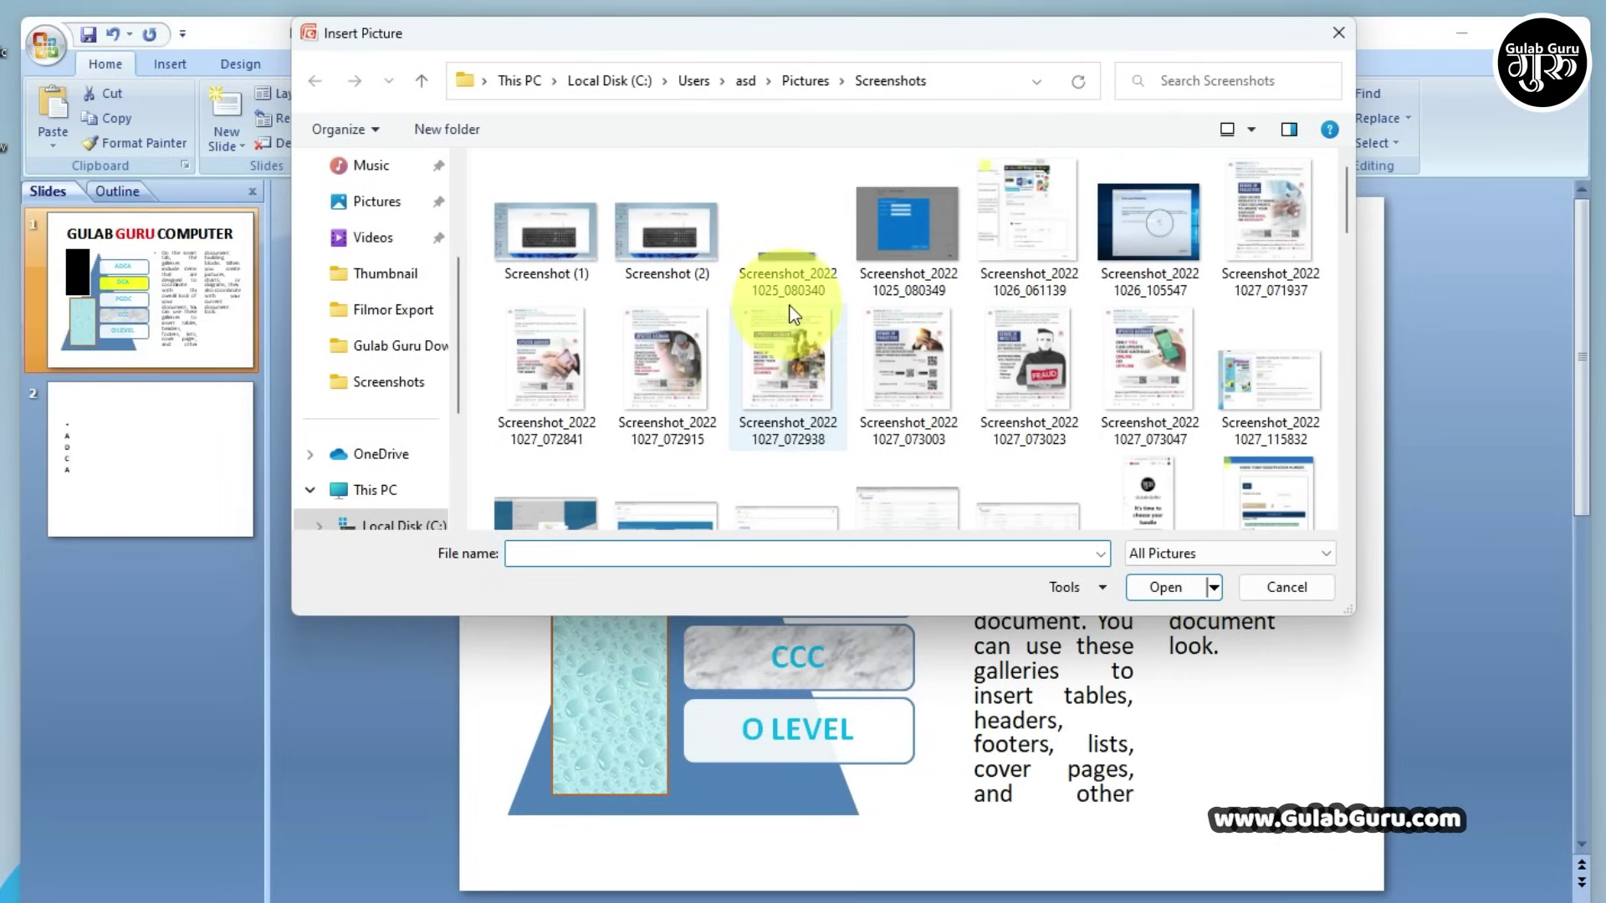
scroll(1087, 360, "down", 5)
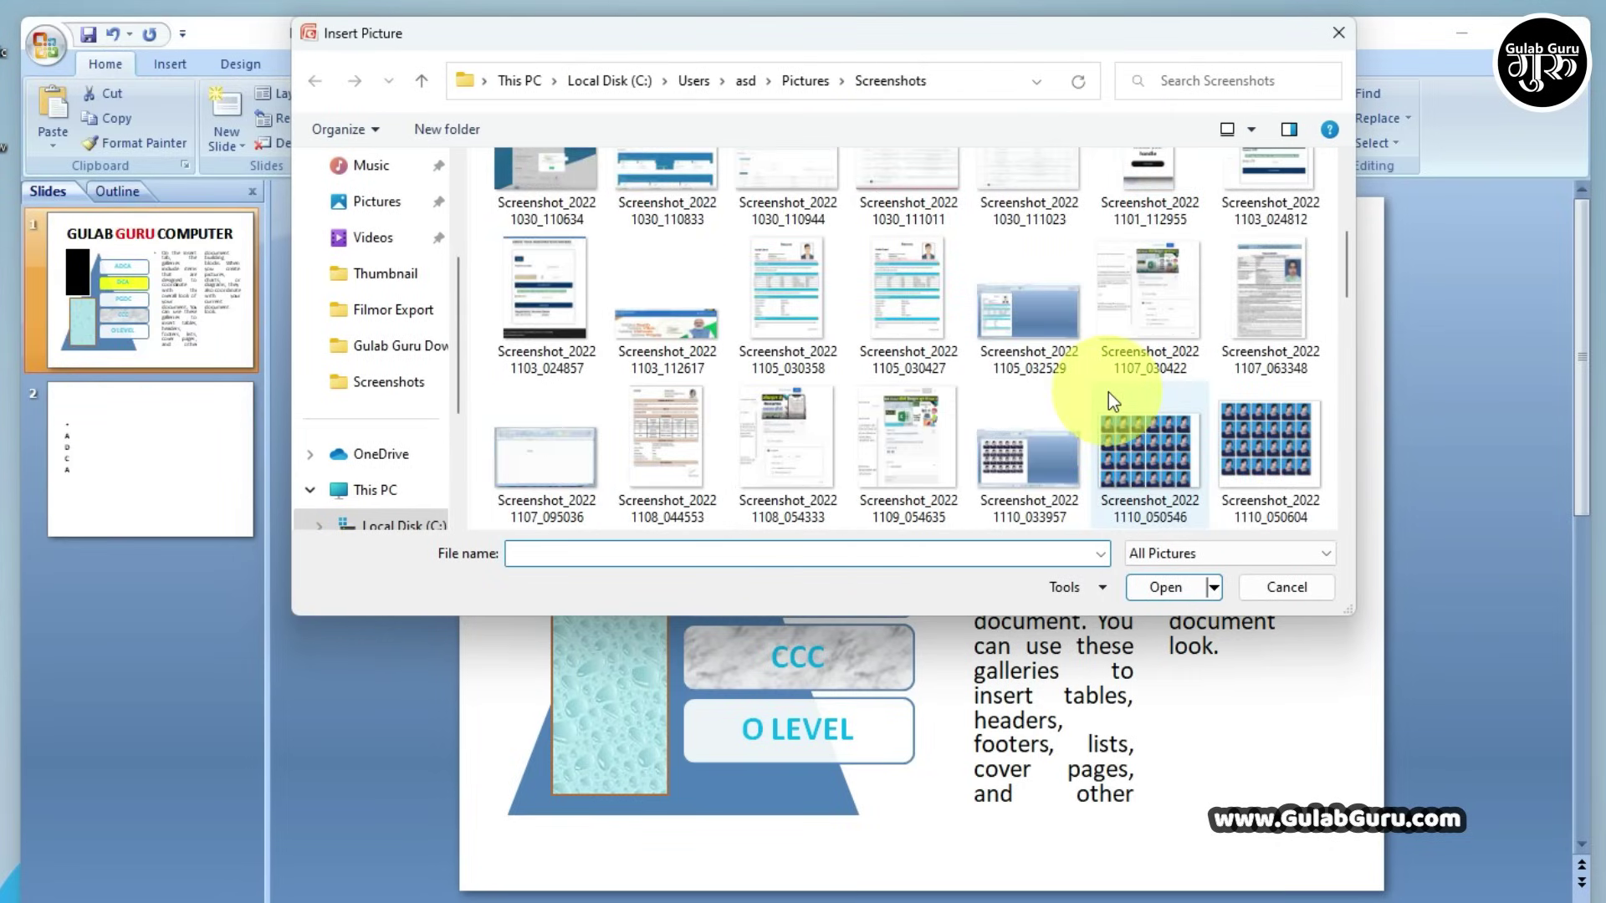
left_click(1253, 439)
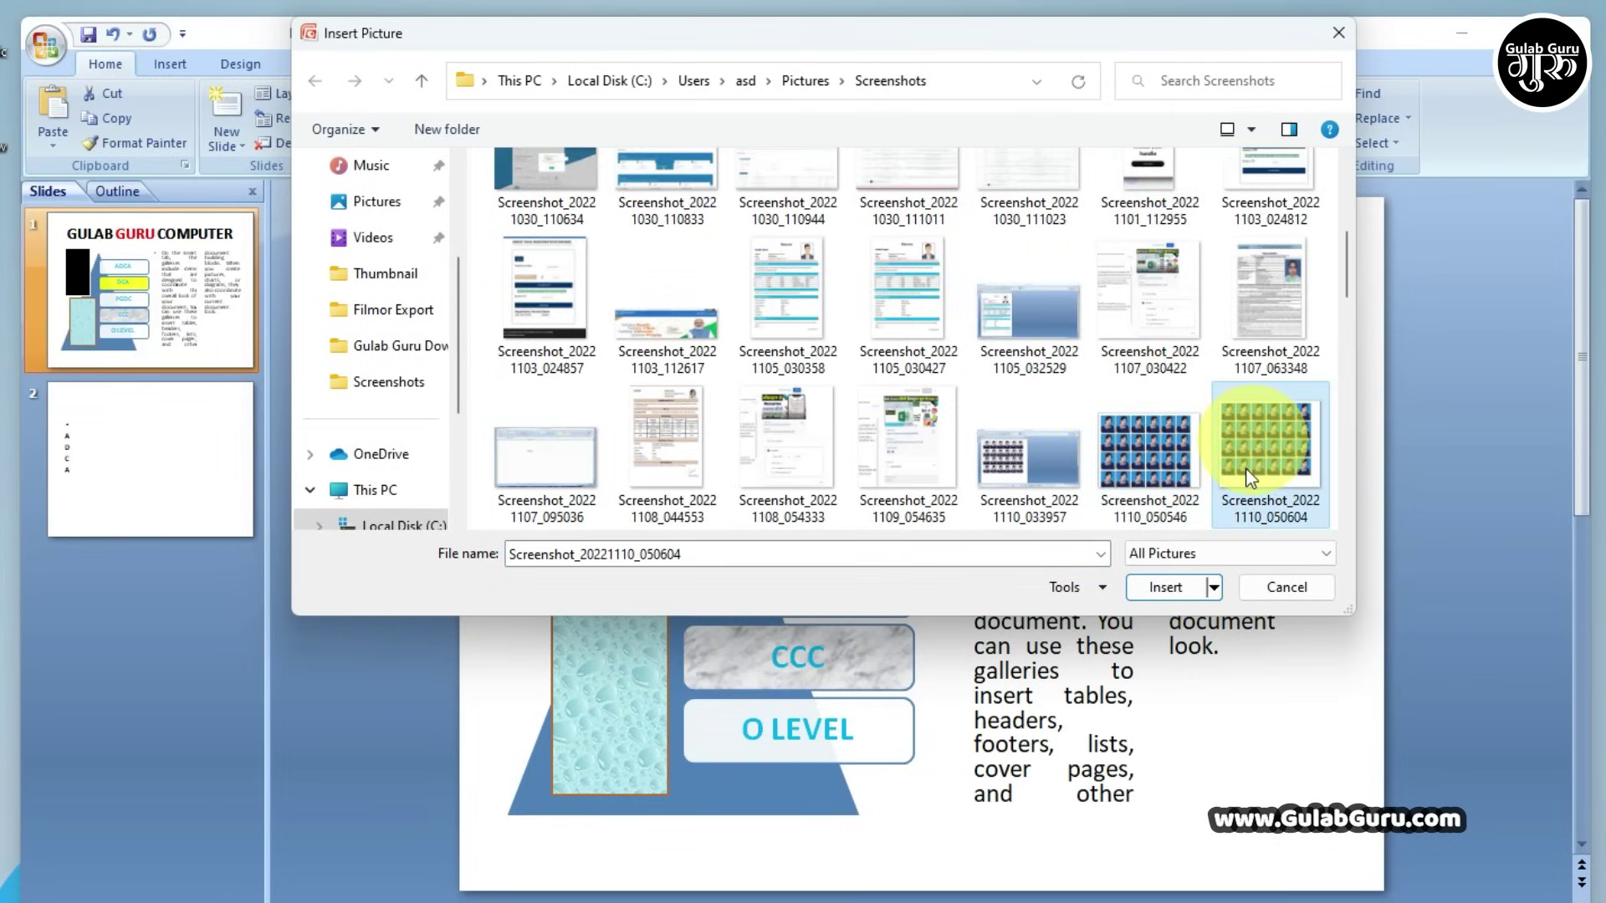
left_click(1163, 586)
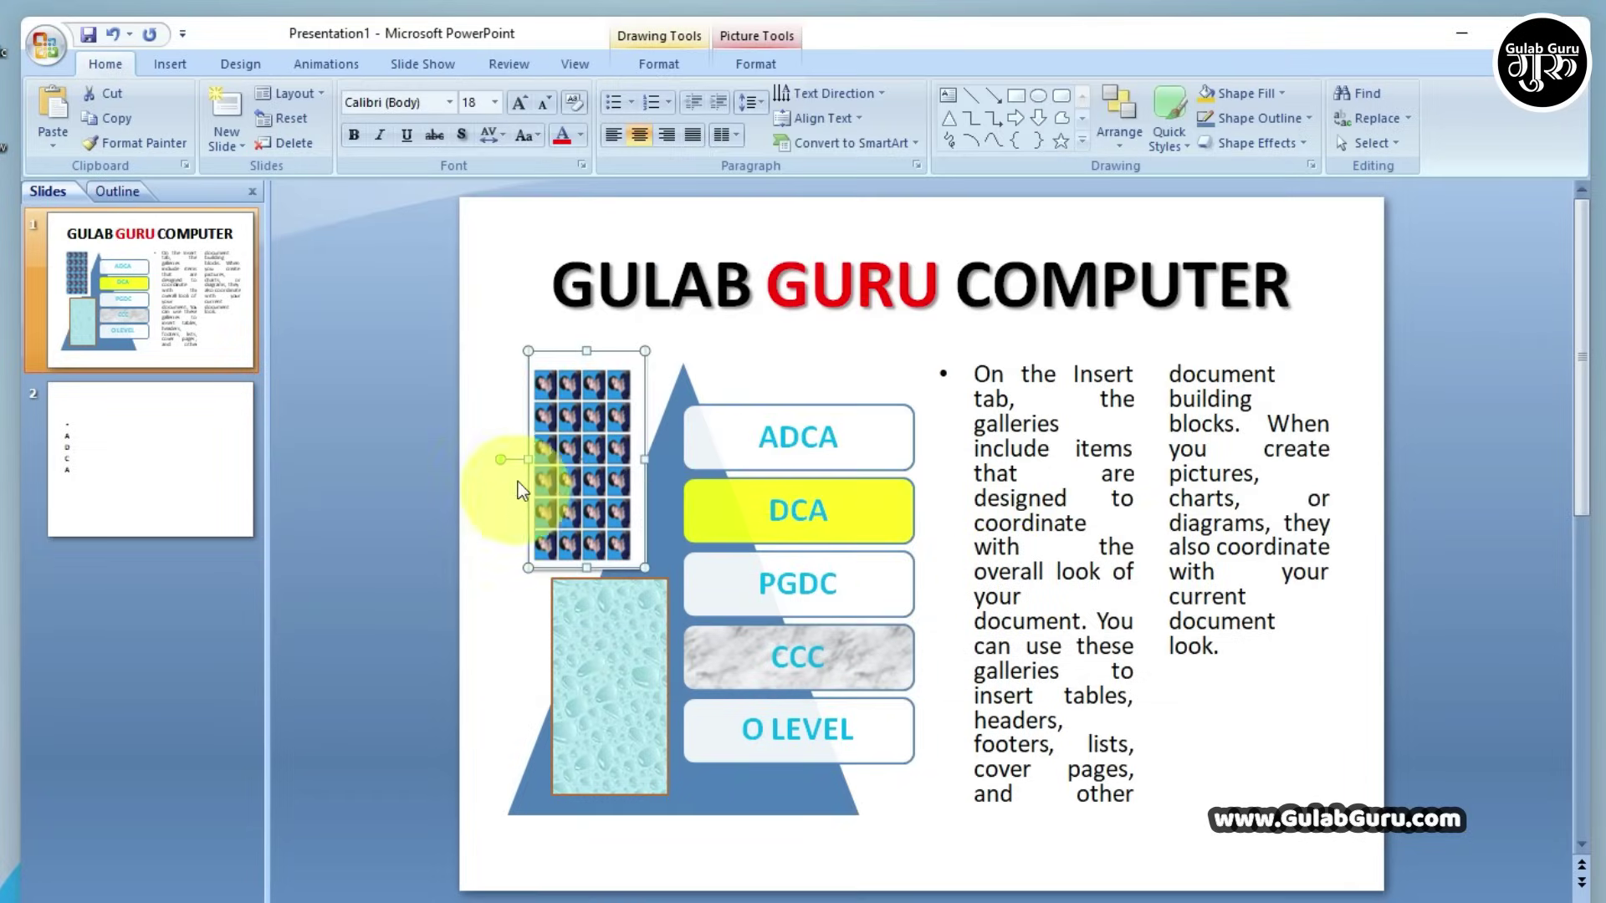
left_click(1280, 92)
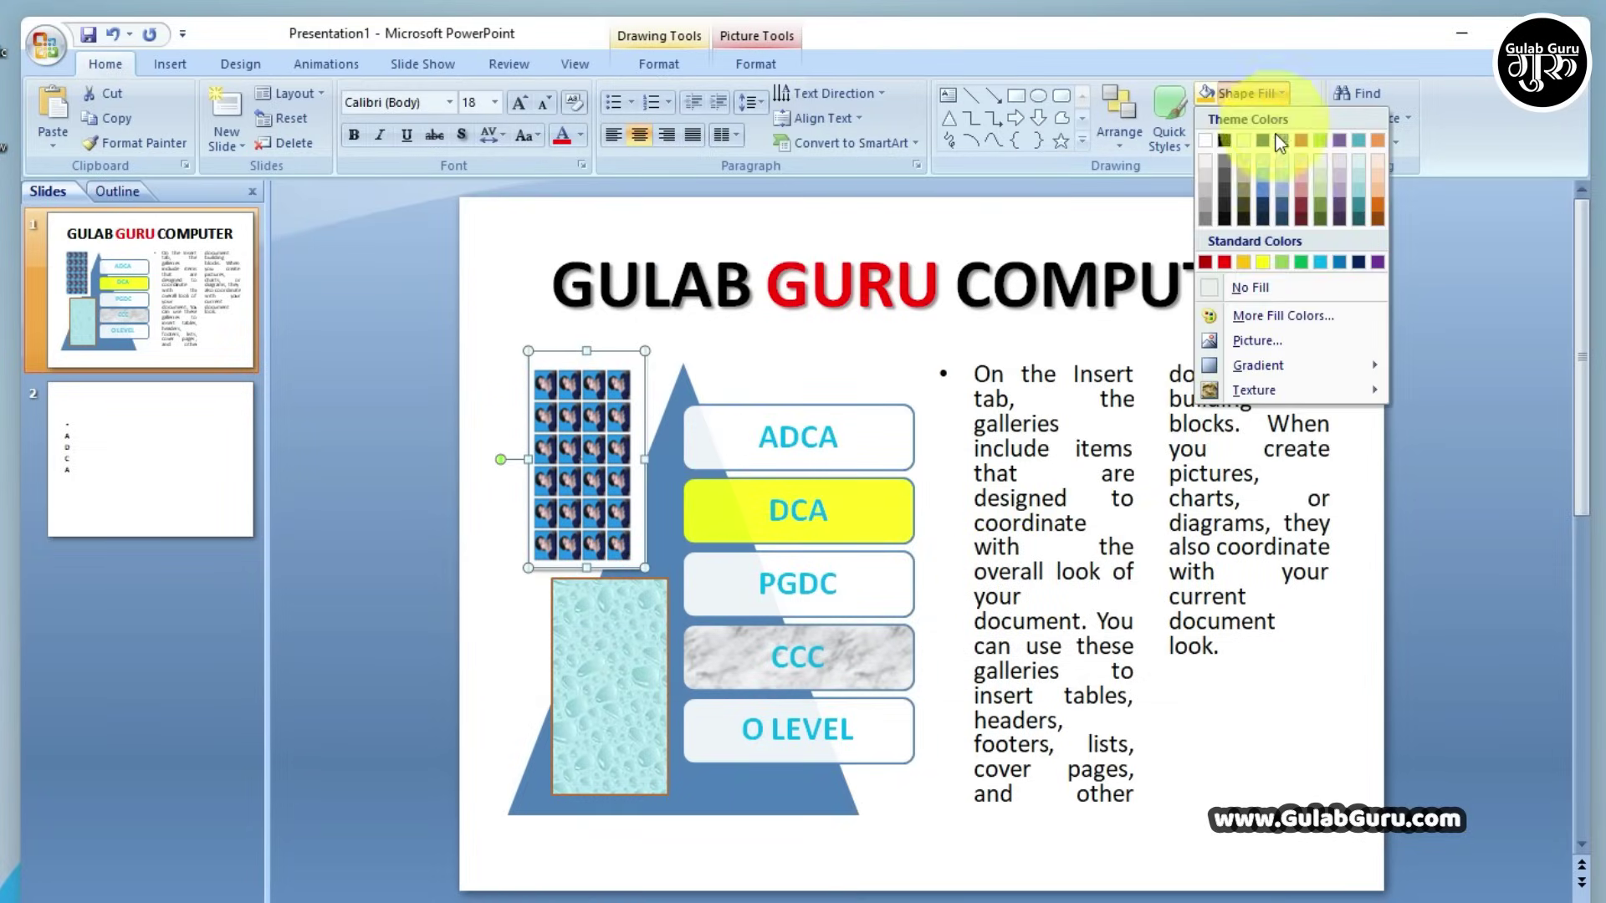
left_click(1263, 261)
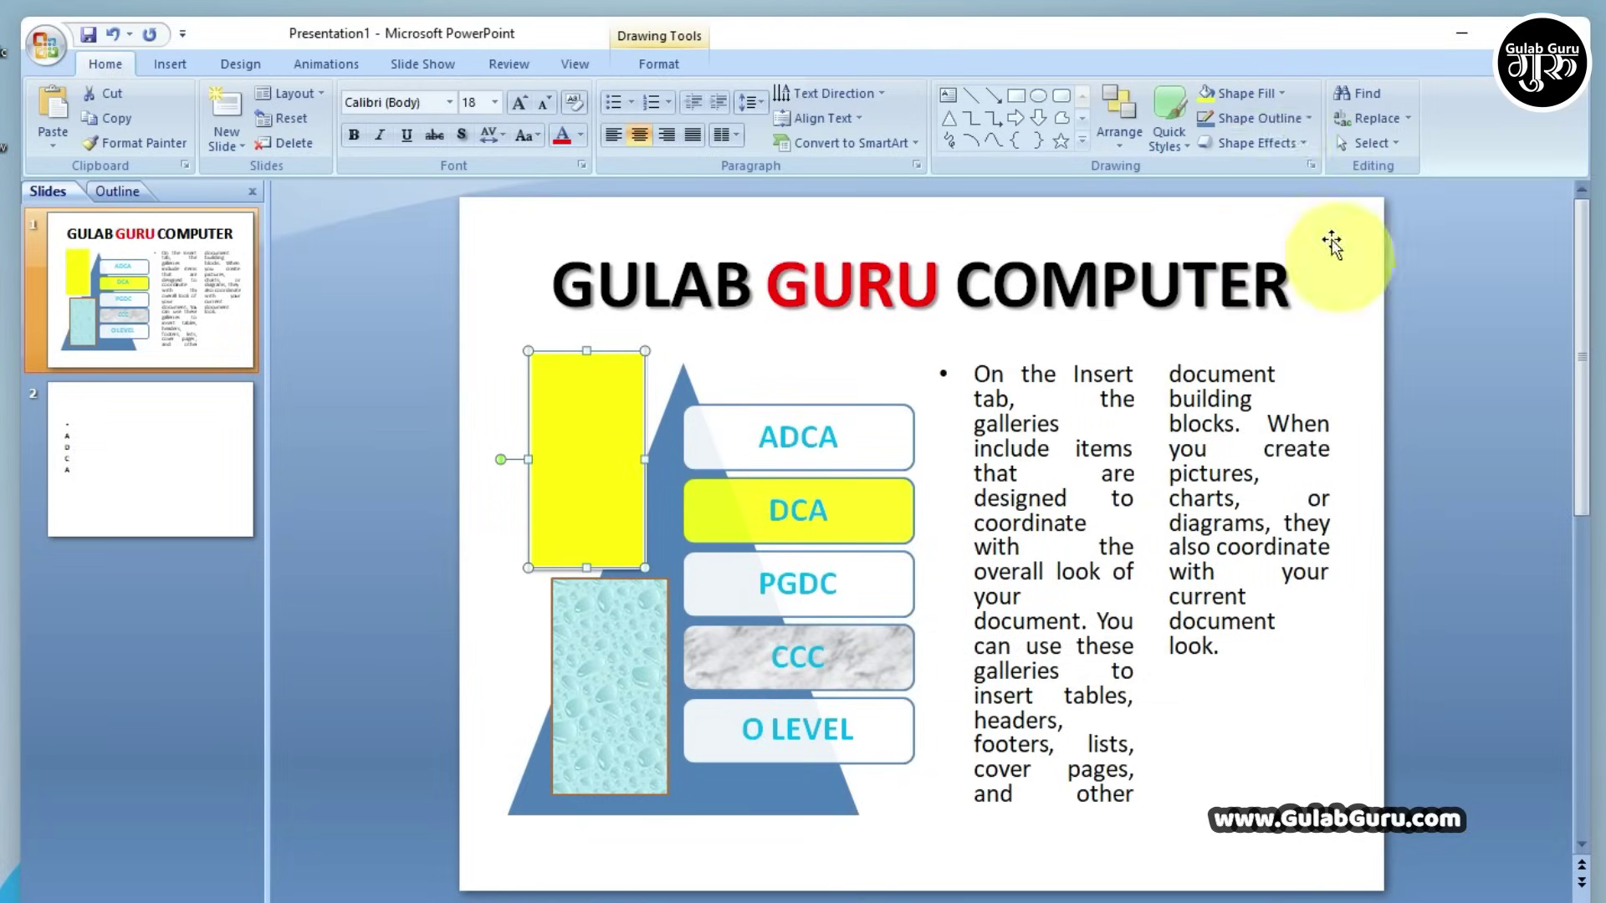
Give the yellow rectangle a dark outline colour
left_click(1286, 118)
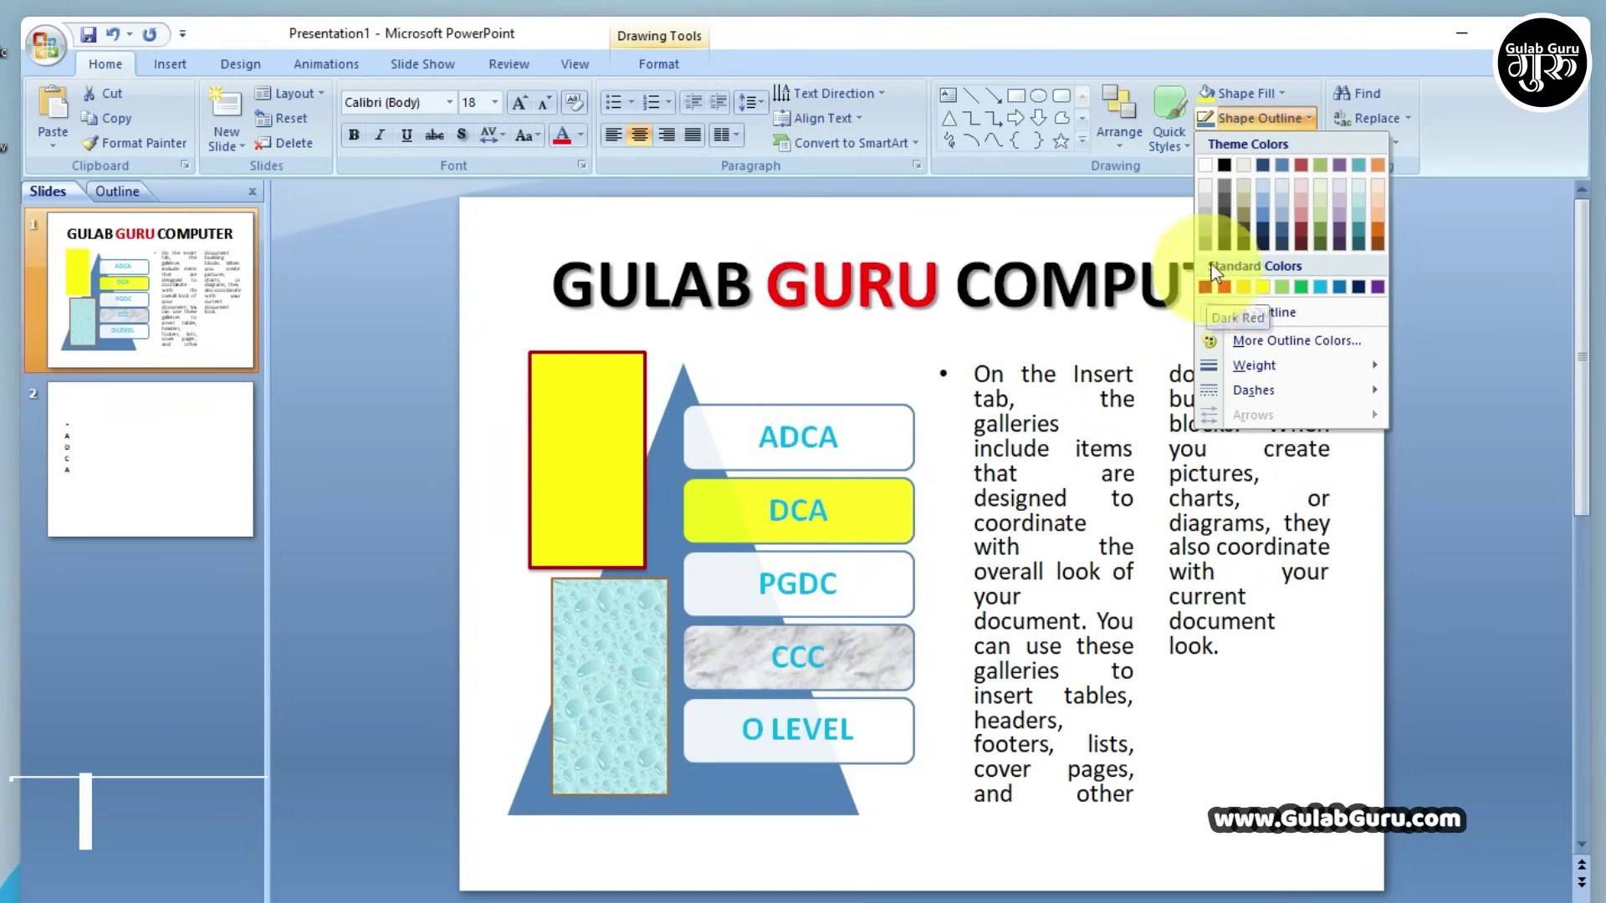
left_click(1225, 166)
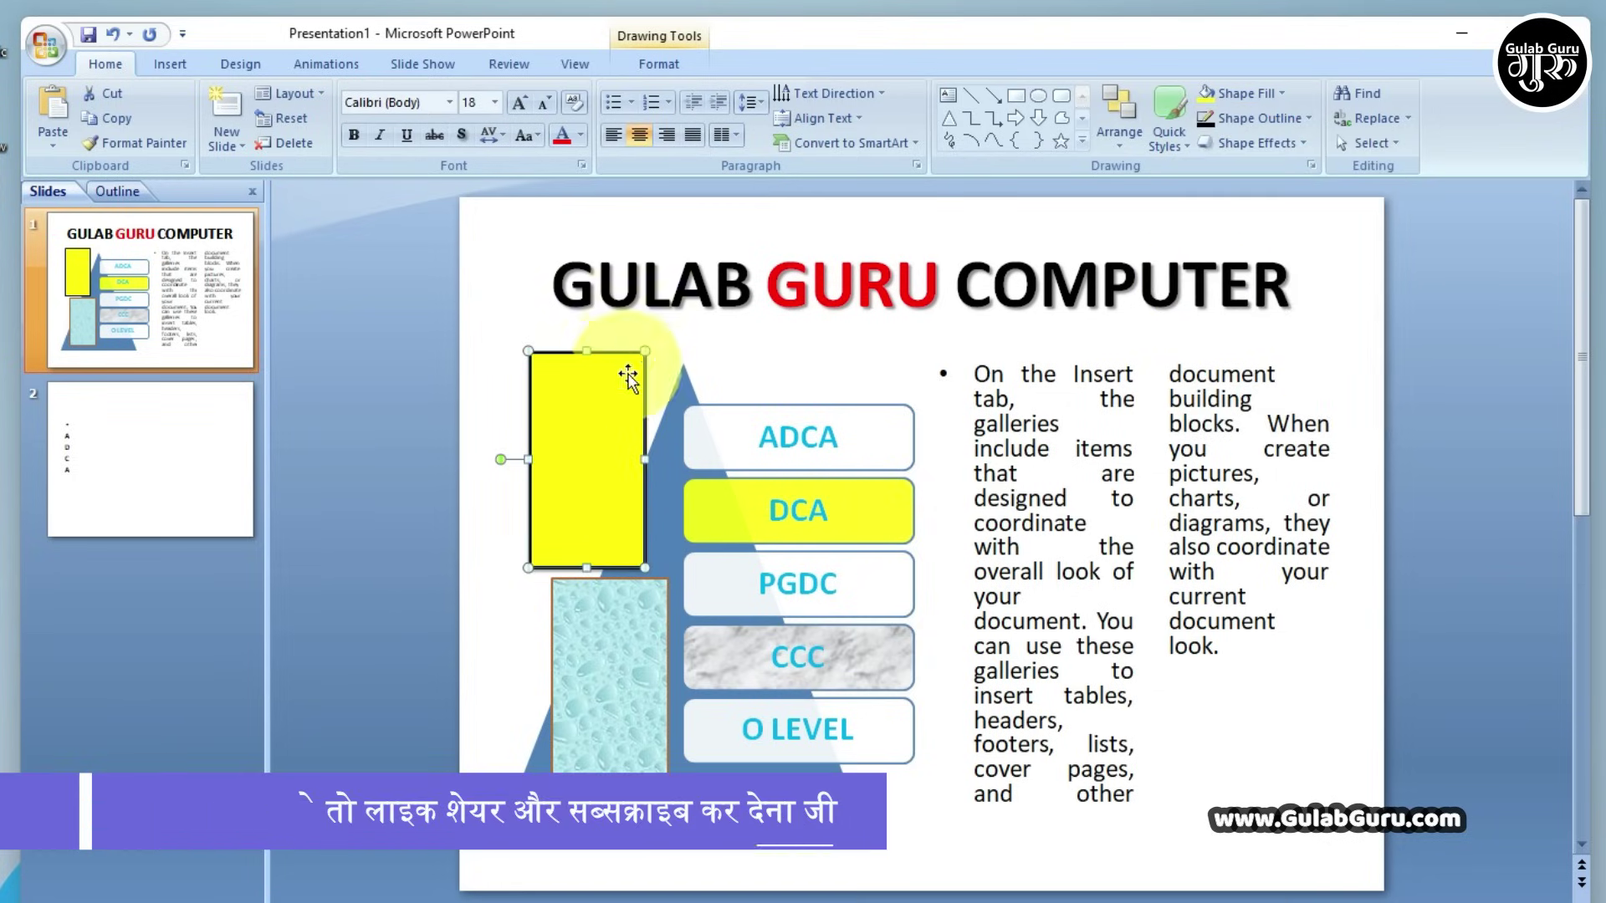
left_click(1302, 146)
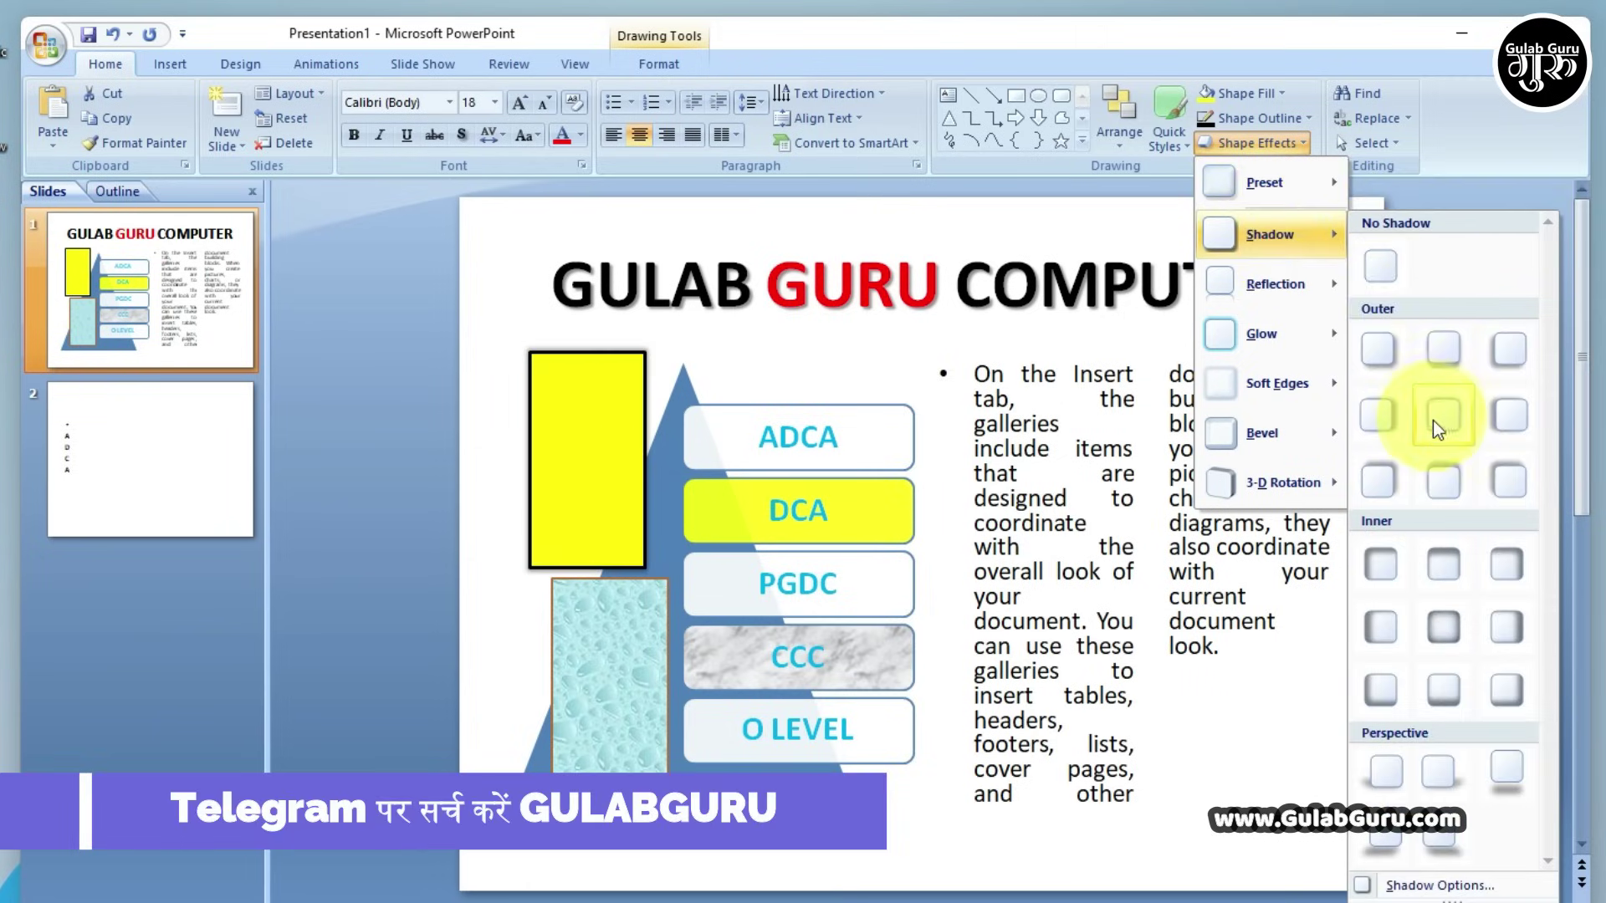
mouse_move(1270, 234)
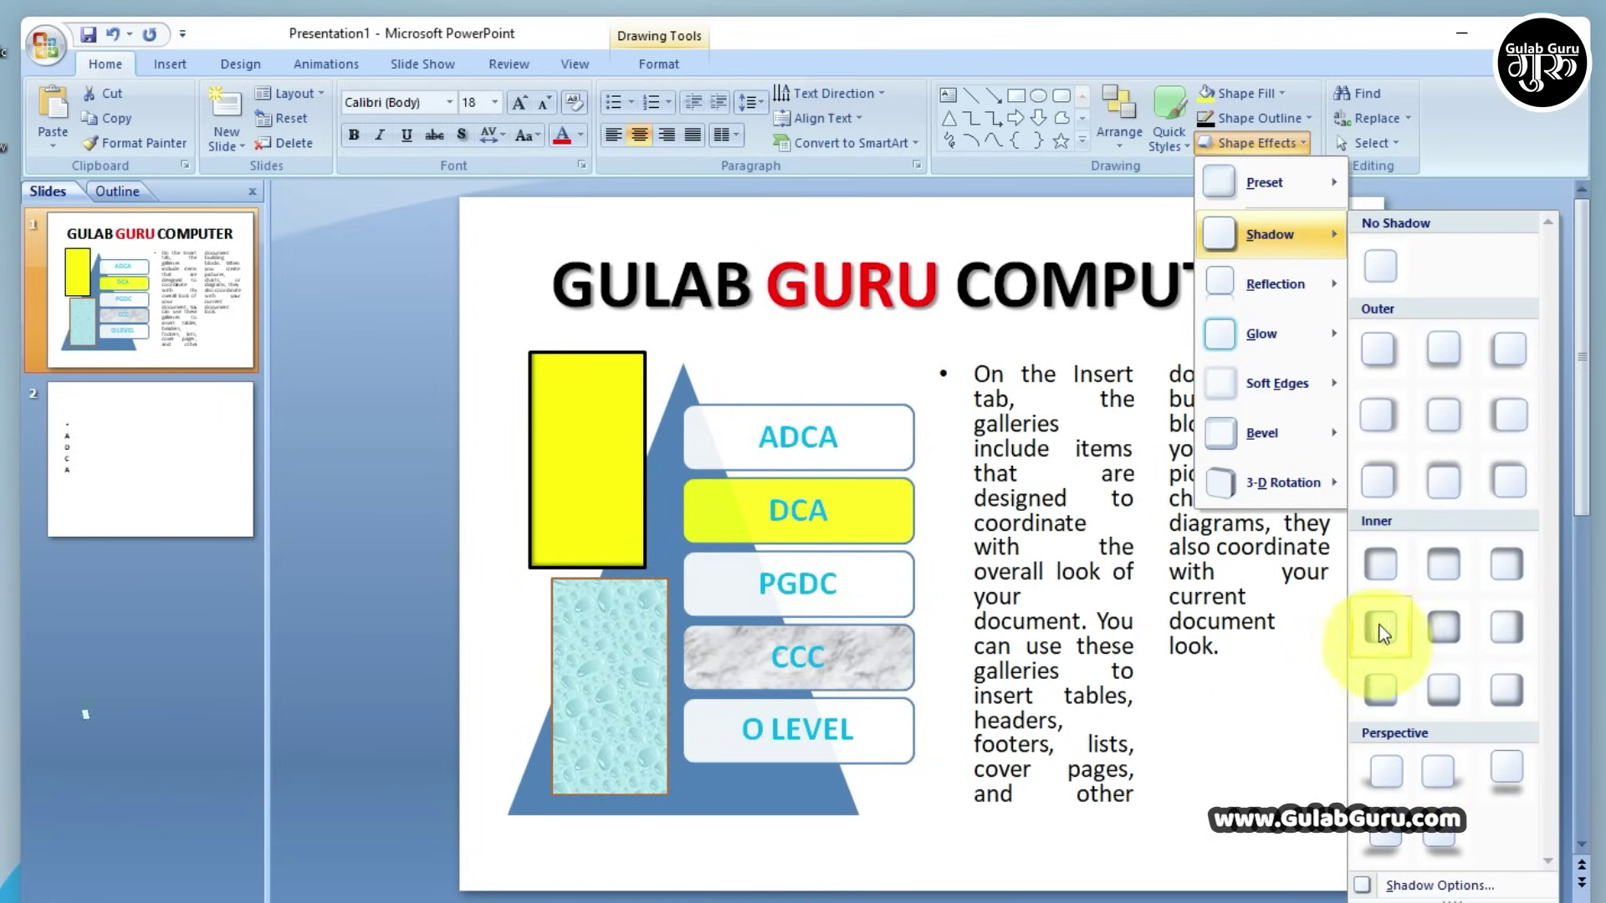
Add a shadow and a reflection effect to the yellow rectangle, skipping soft edges and bevel
left_click(1379, 479)
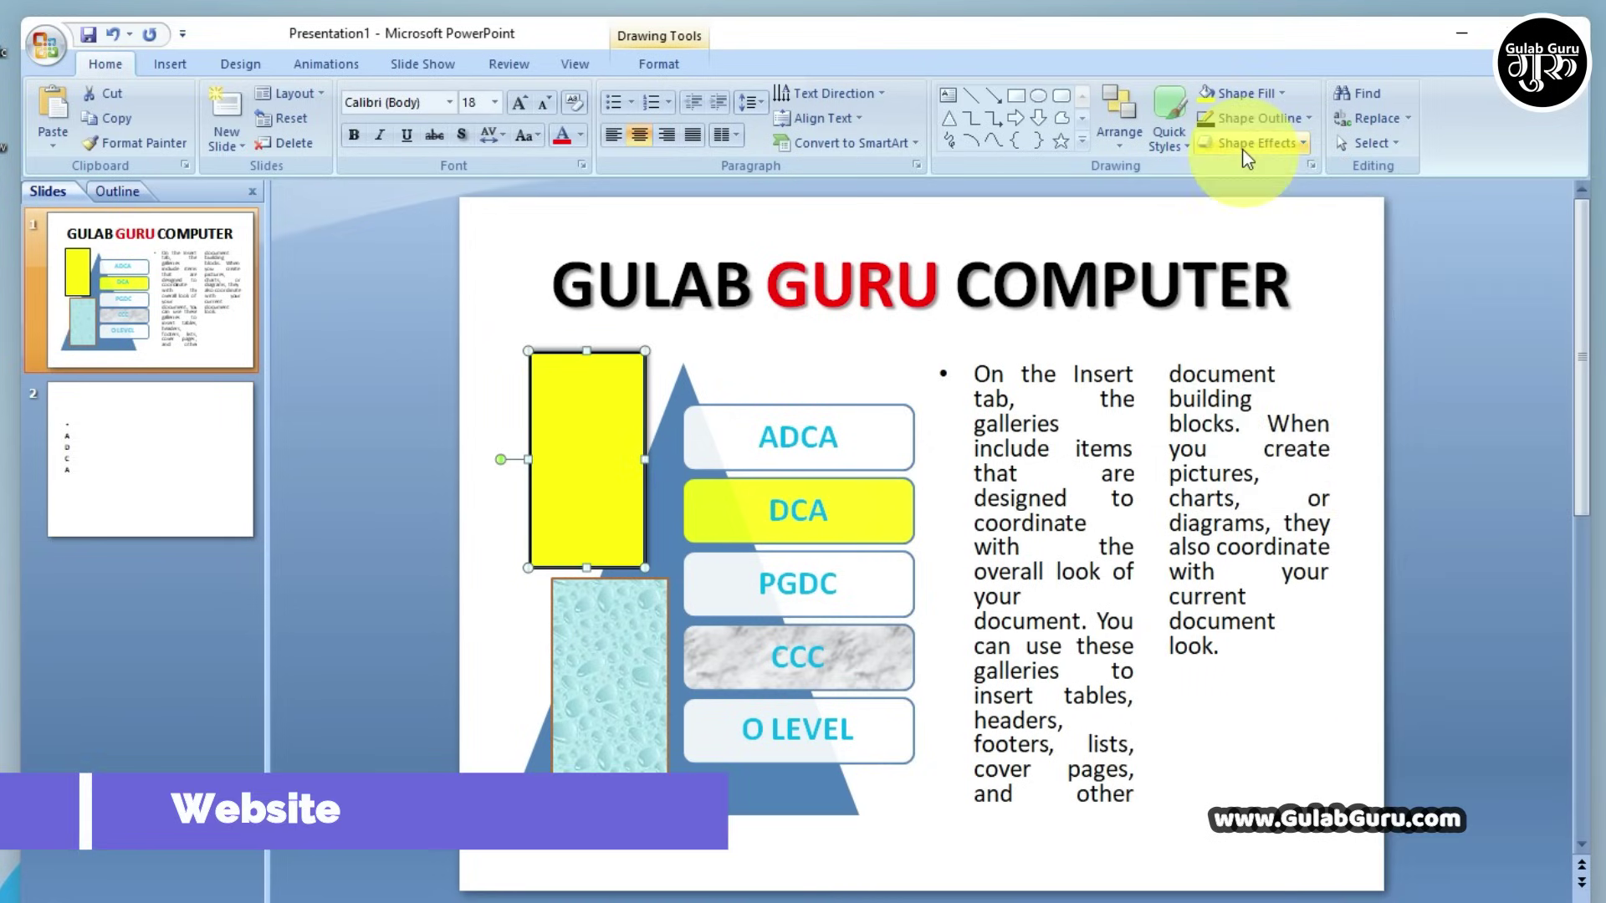
left_click(1246, 146)
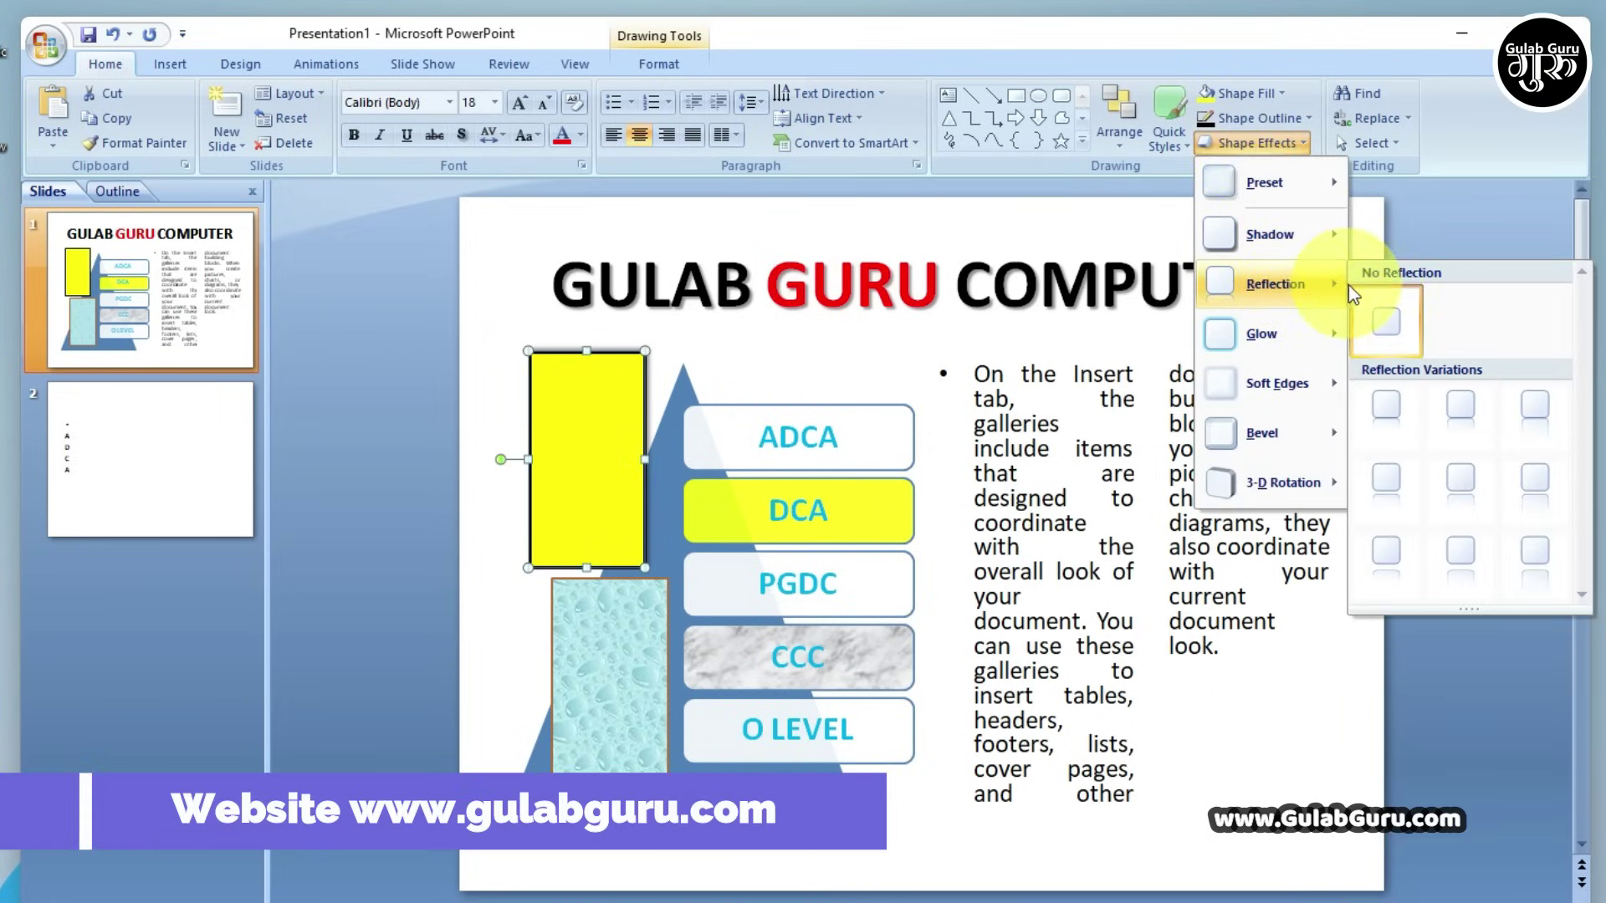
mouse_move(1274, 284)
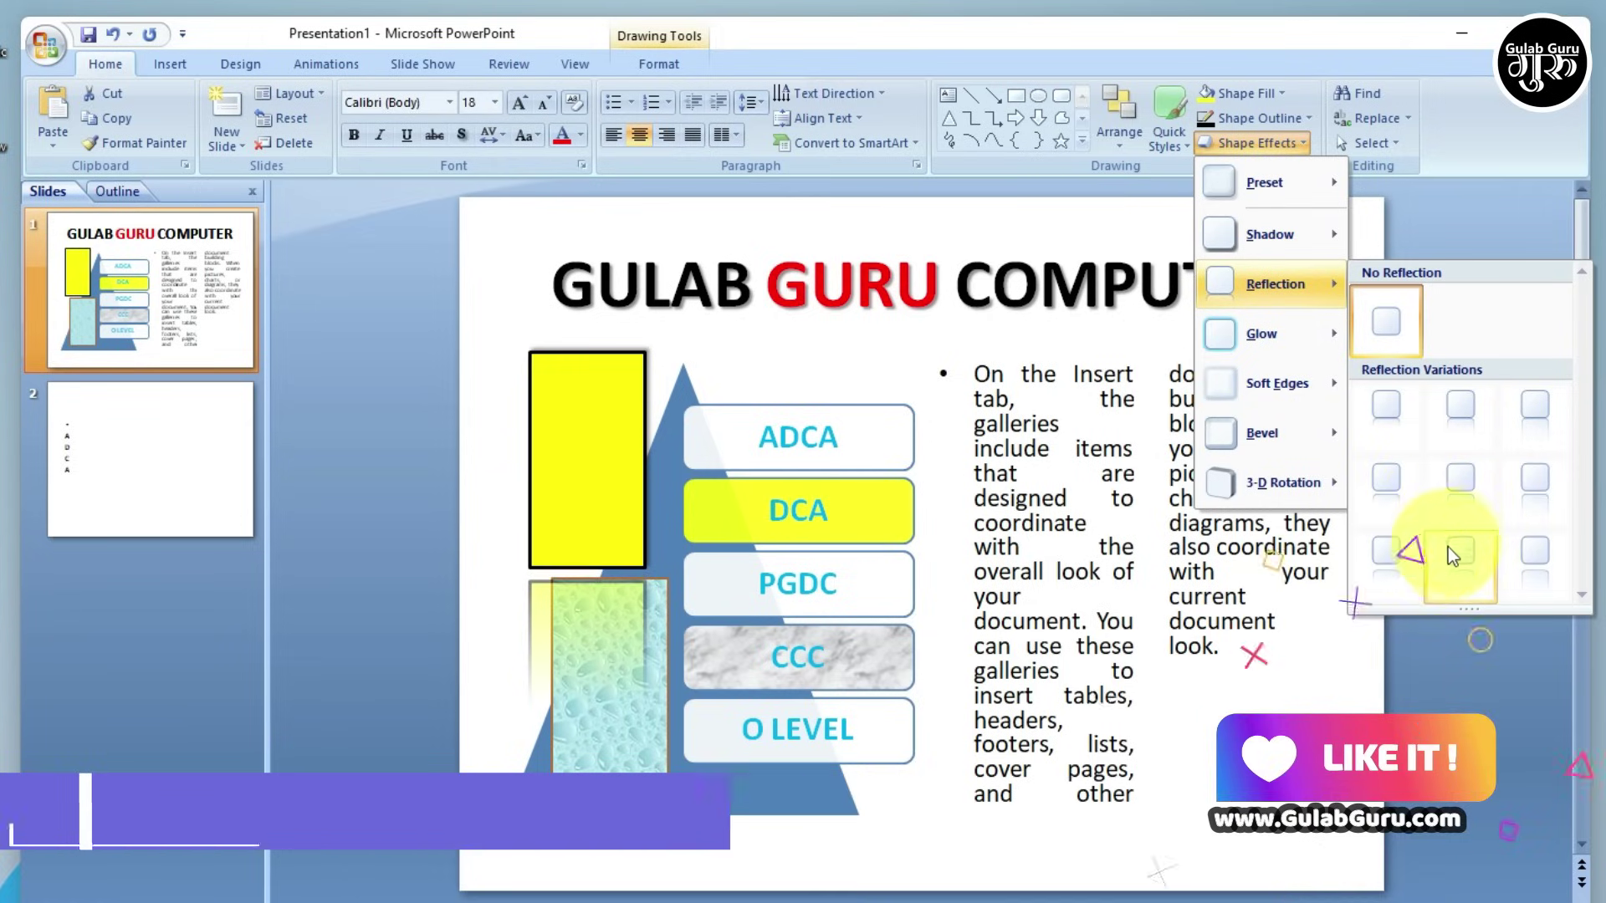
left_click(1460, 480)
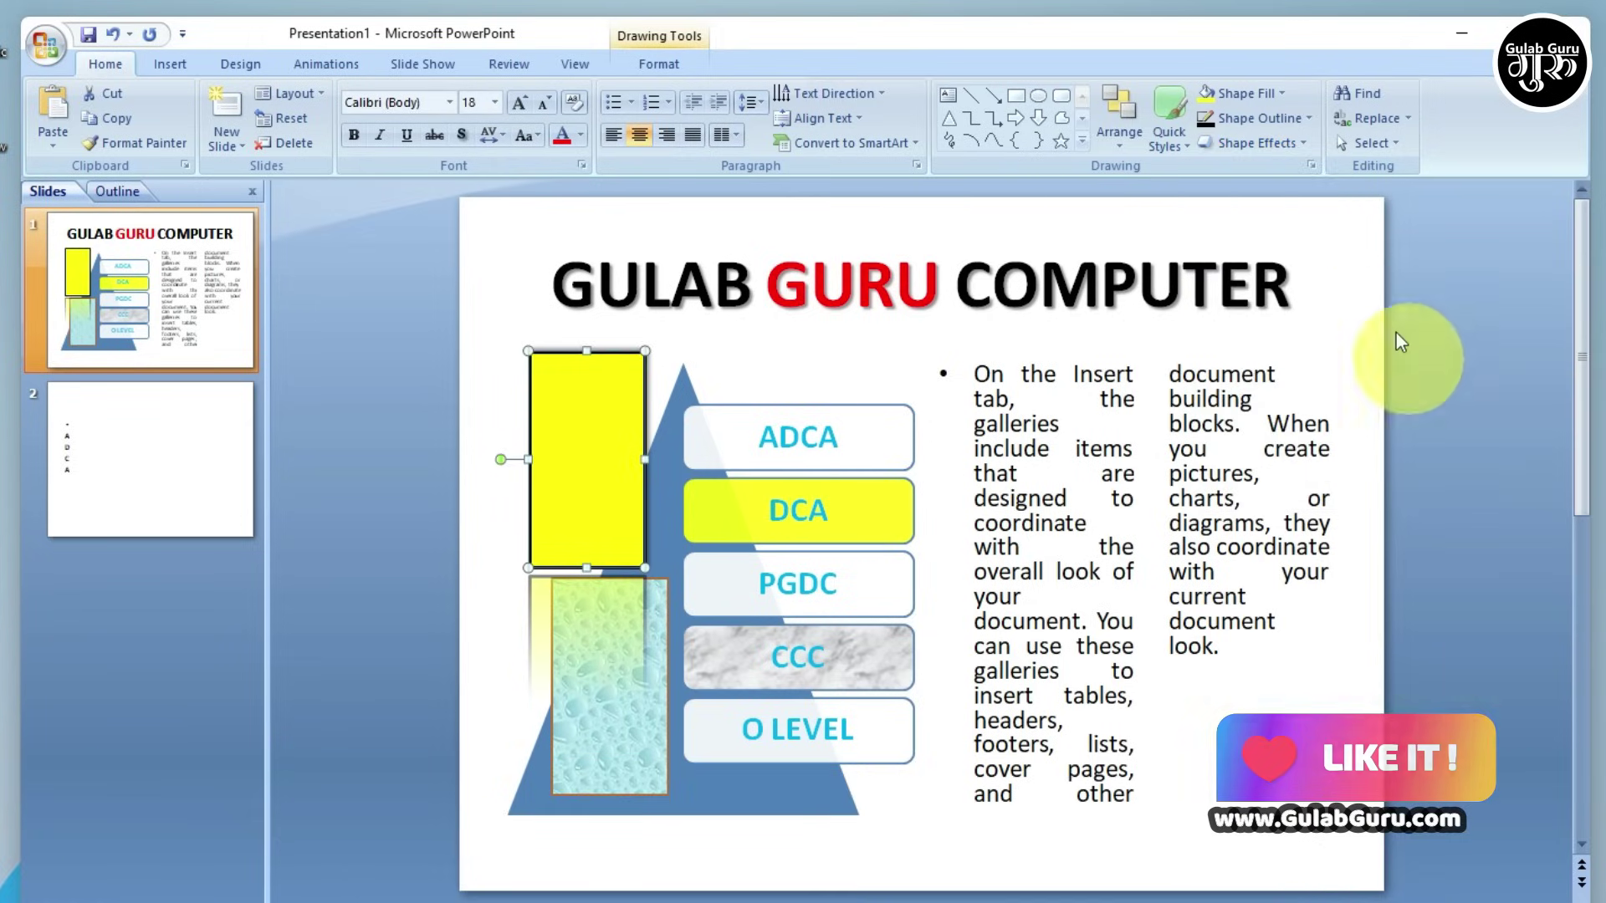
left_click(1284, 144)
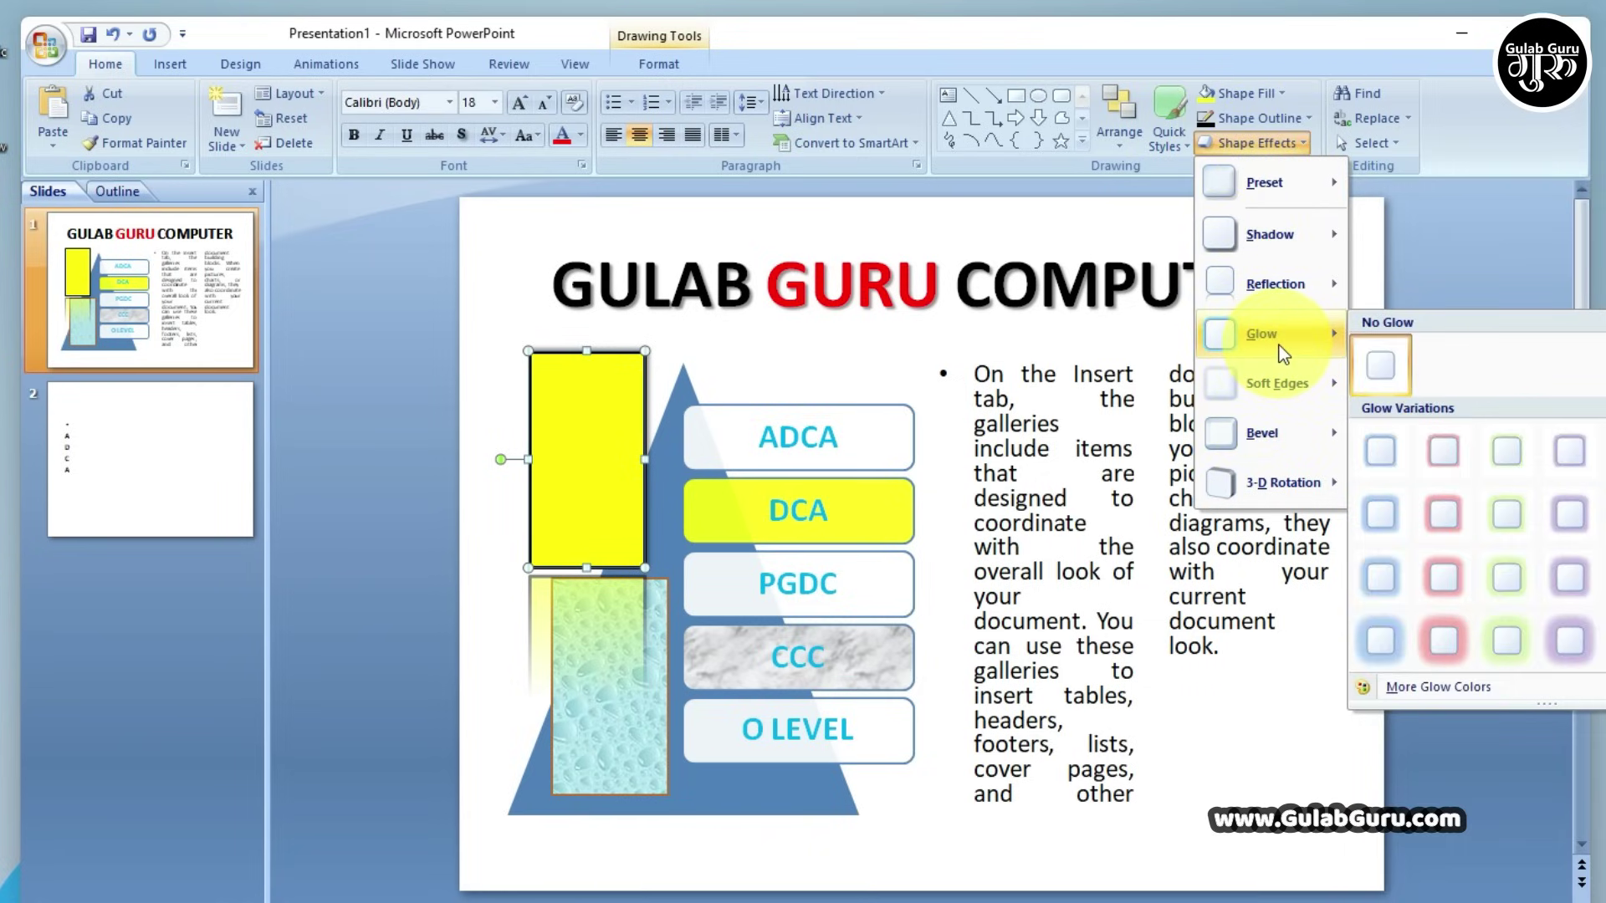
mouse_move(1262, 433)
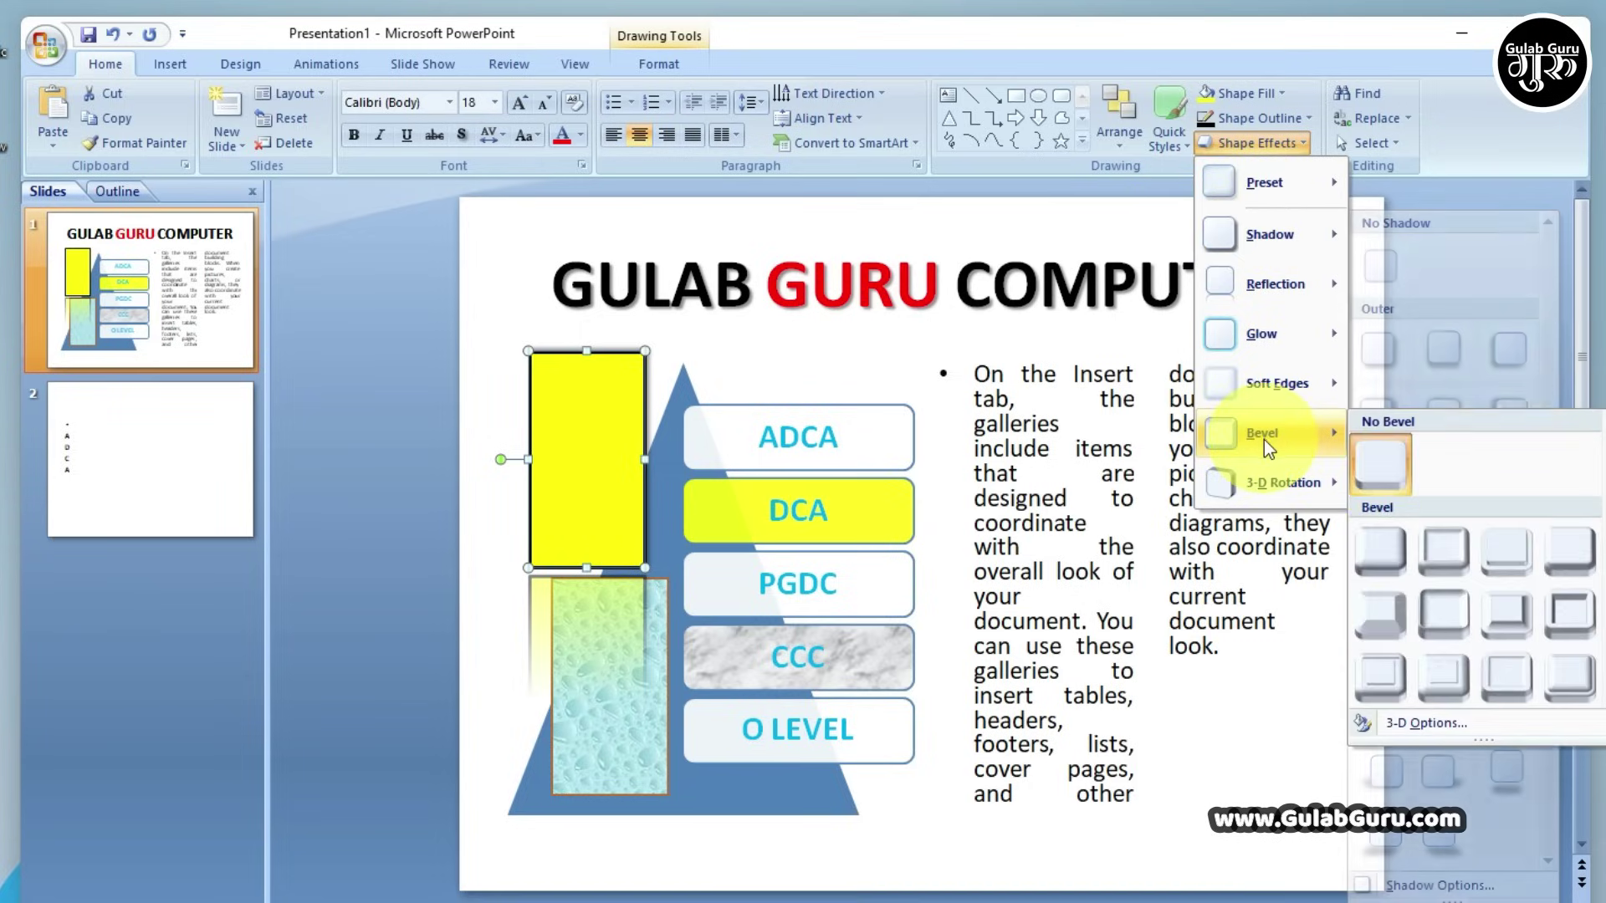
left_click(1406, 226)
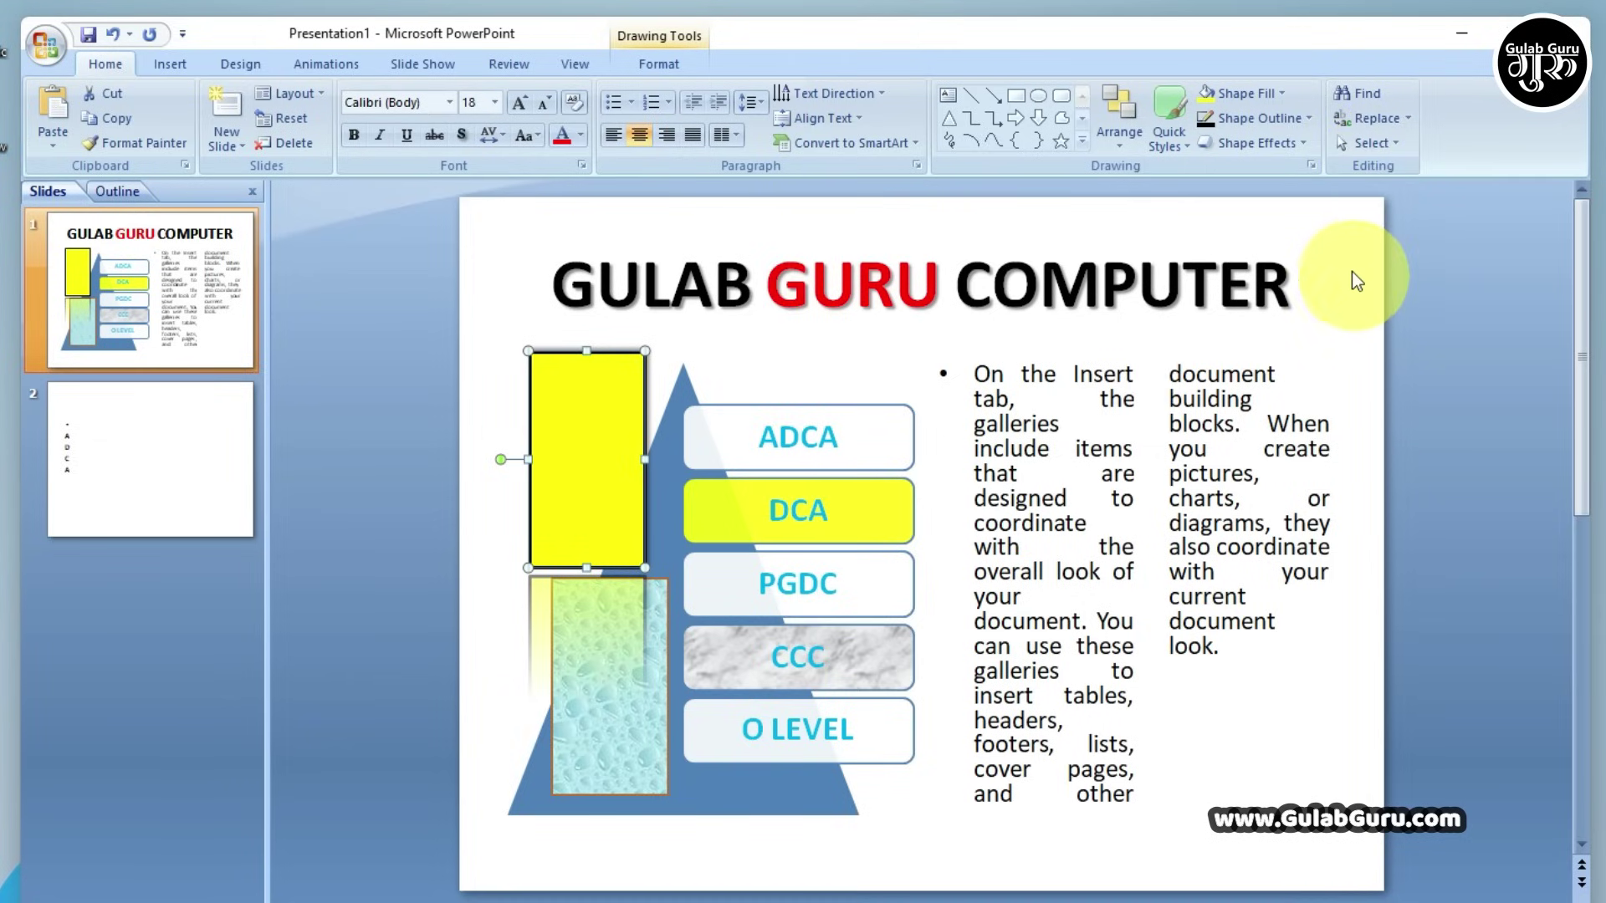
Find 'GURU' in the slide title, then dismiss the finished-search message and close Find
left_click(1345, 242)
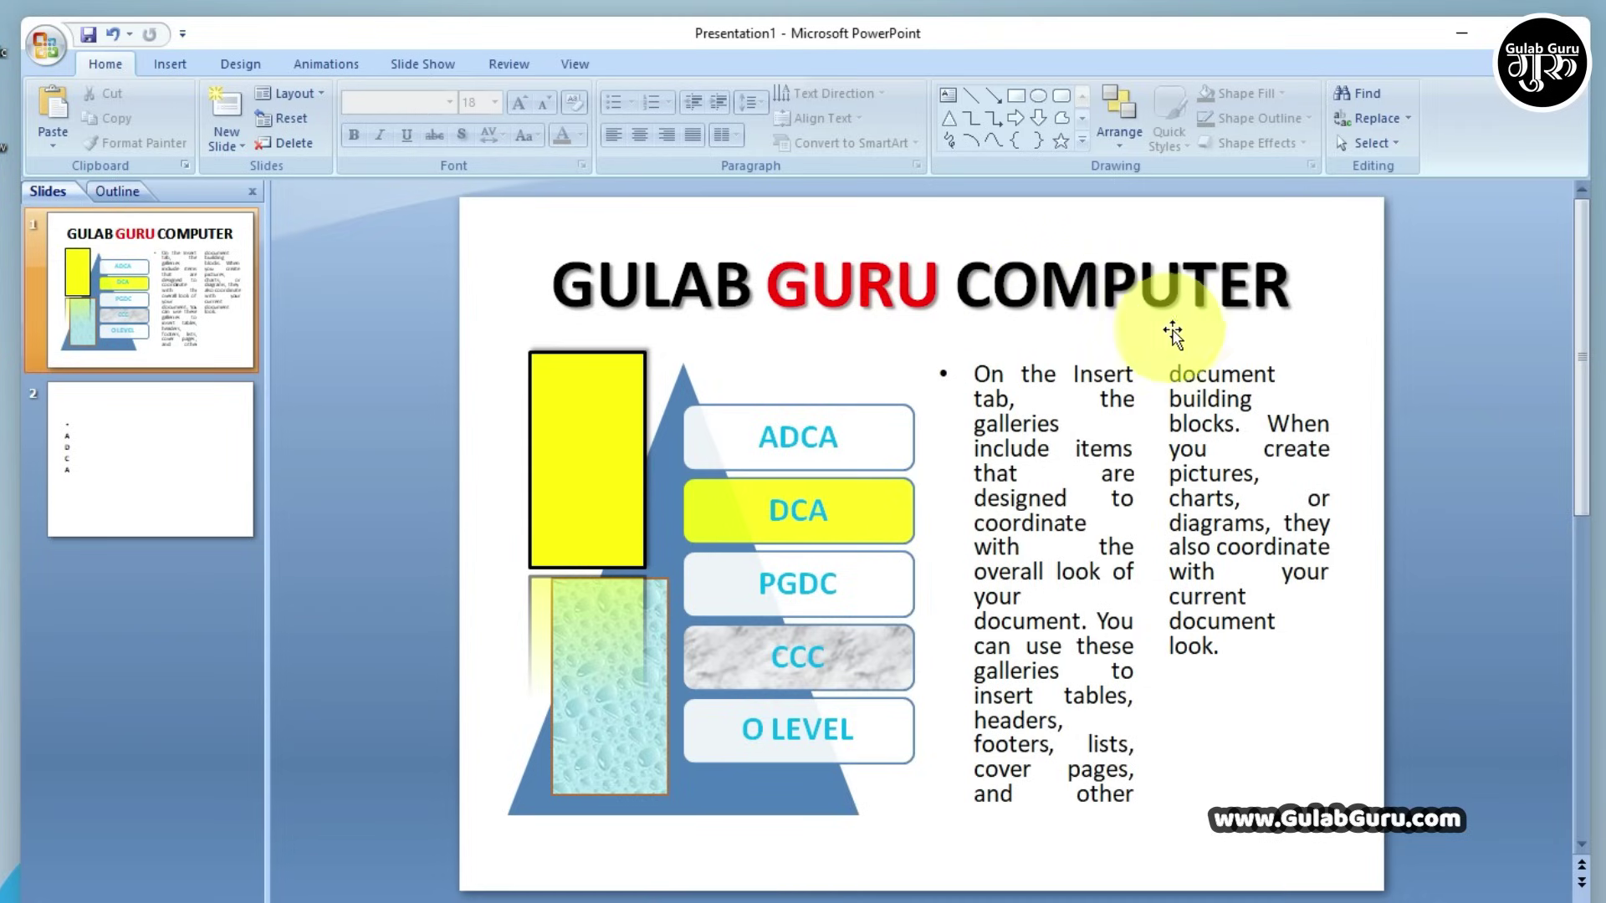
left_click(1365, 94)
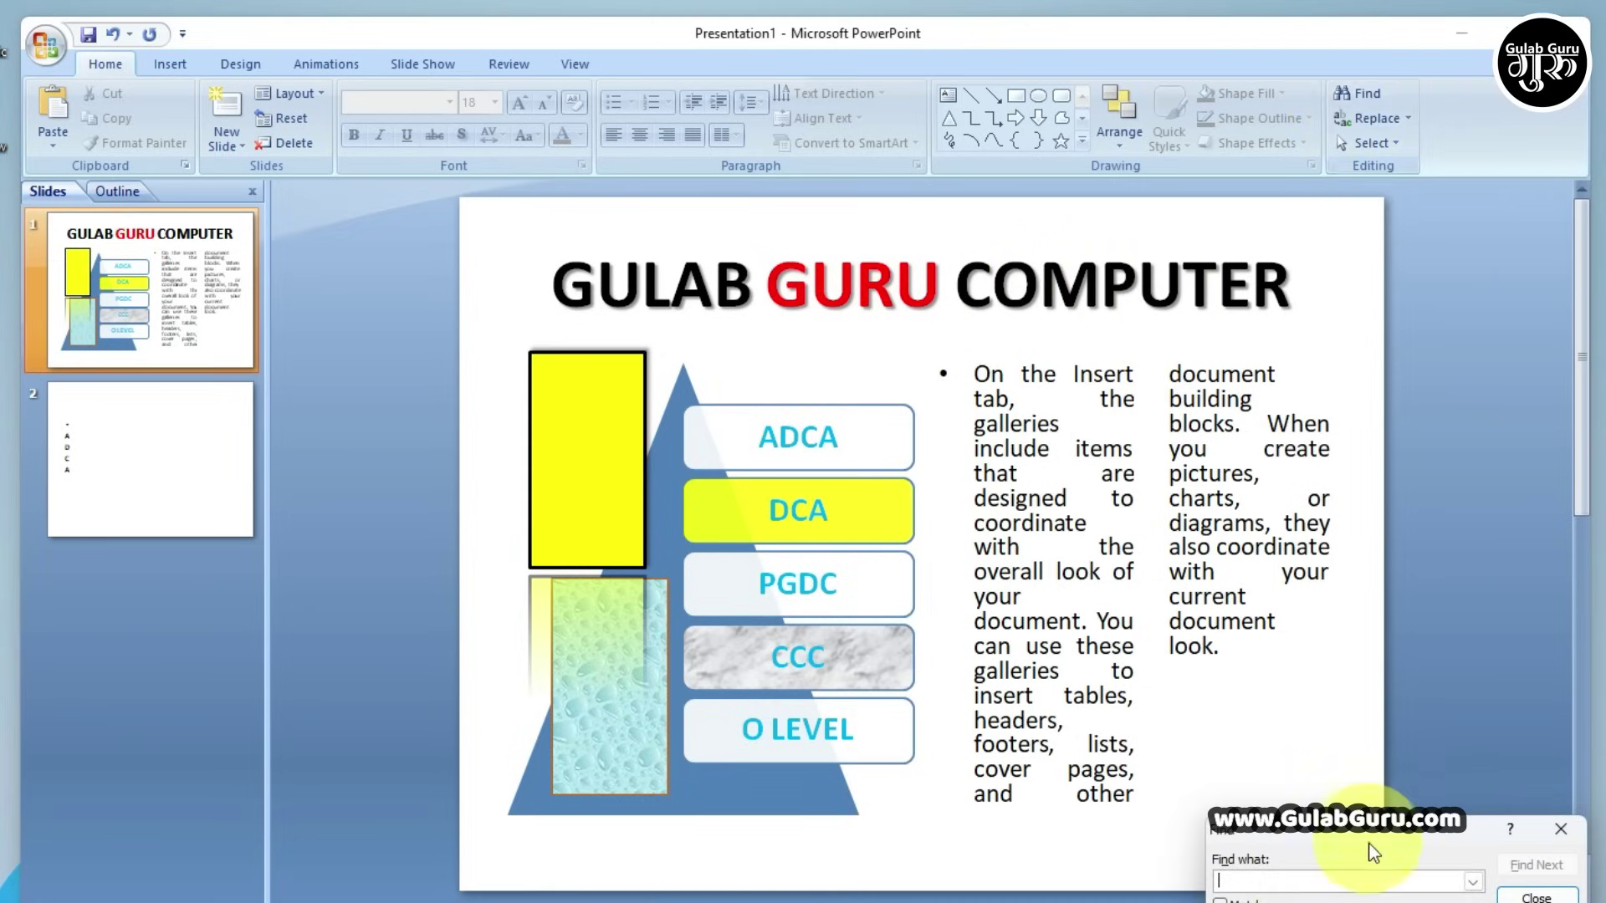
left_click_drag(1367, 831, 1194, 326)
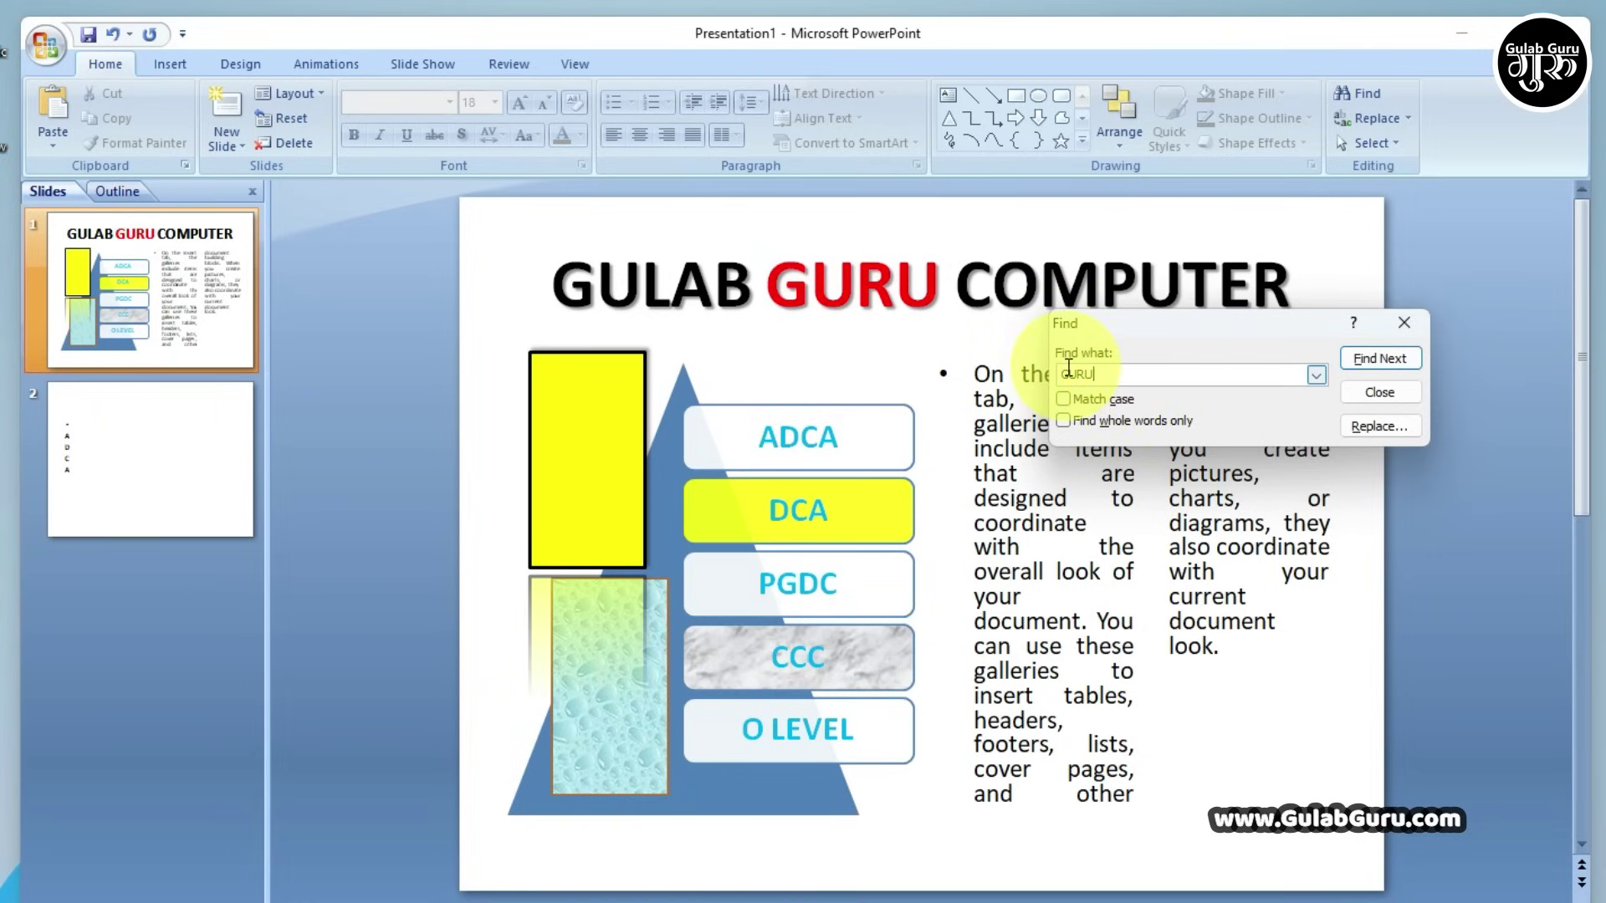
left_click(1392, 363)
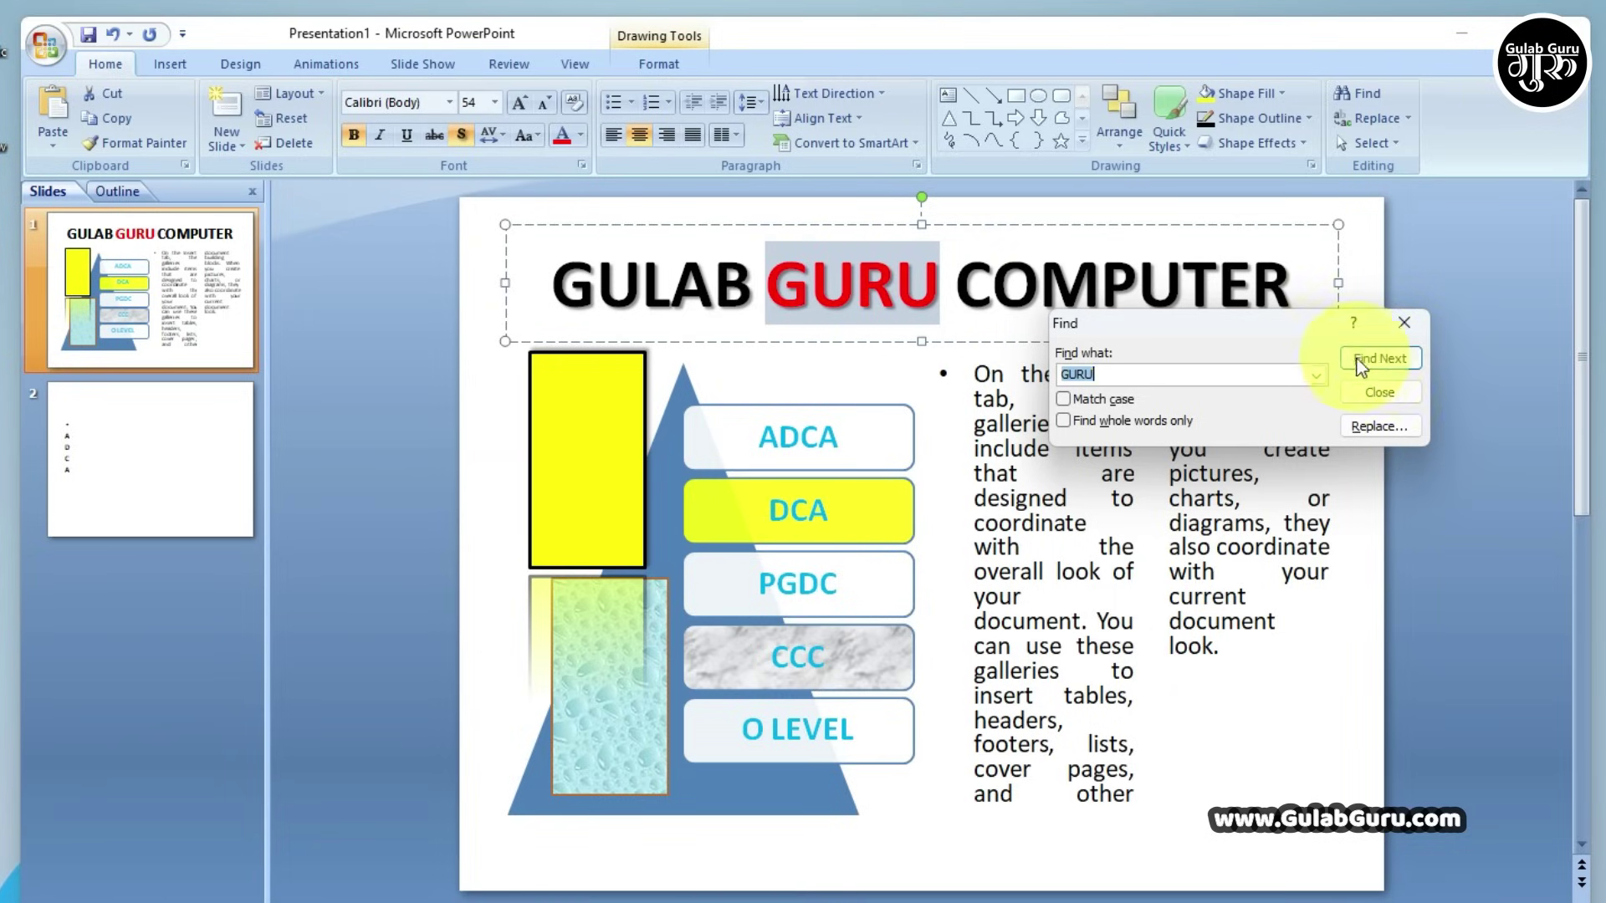
left_click(1377, 358)
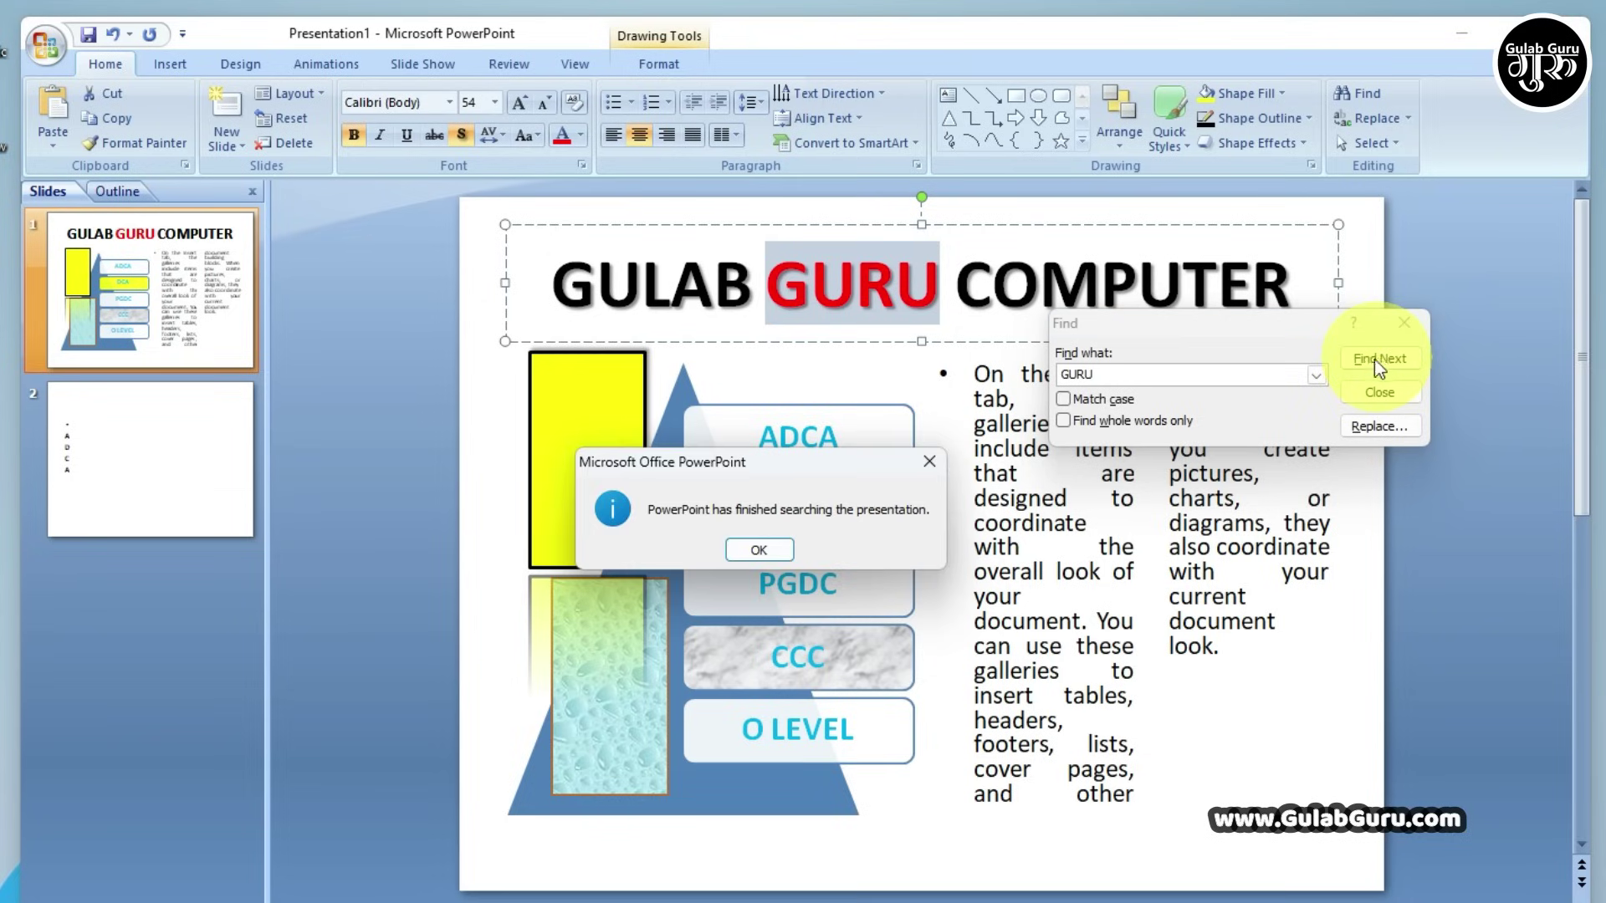
left_click_drag(795, 460, 1127, 385)
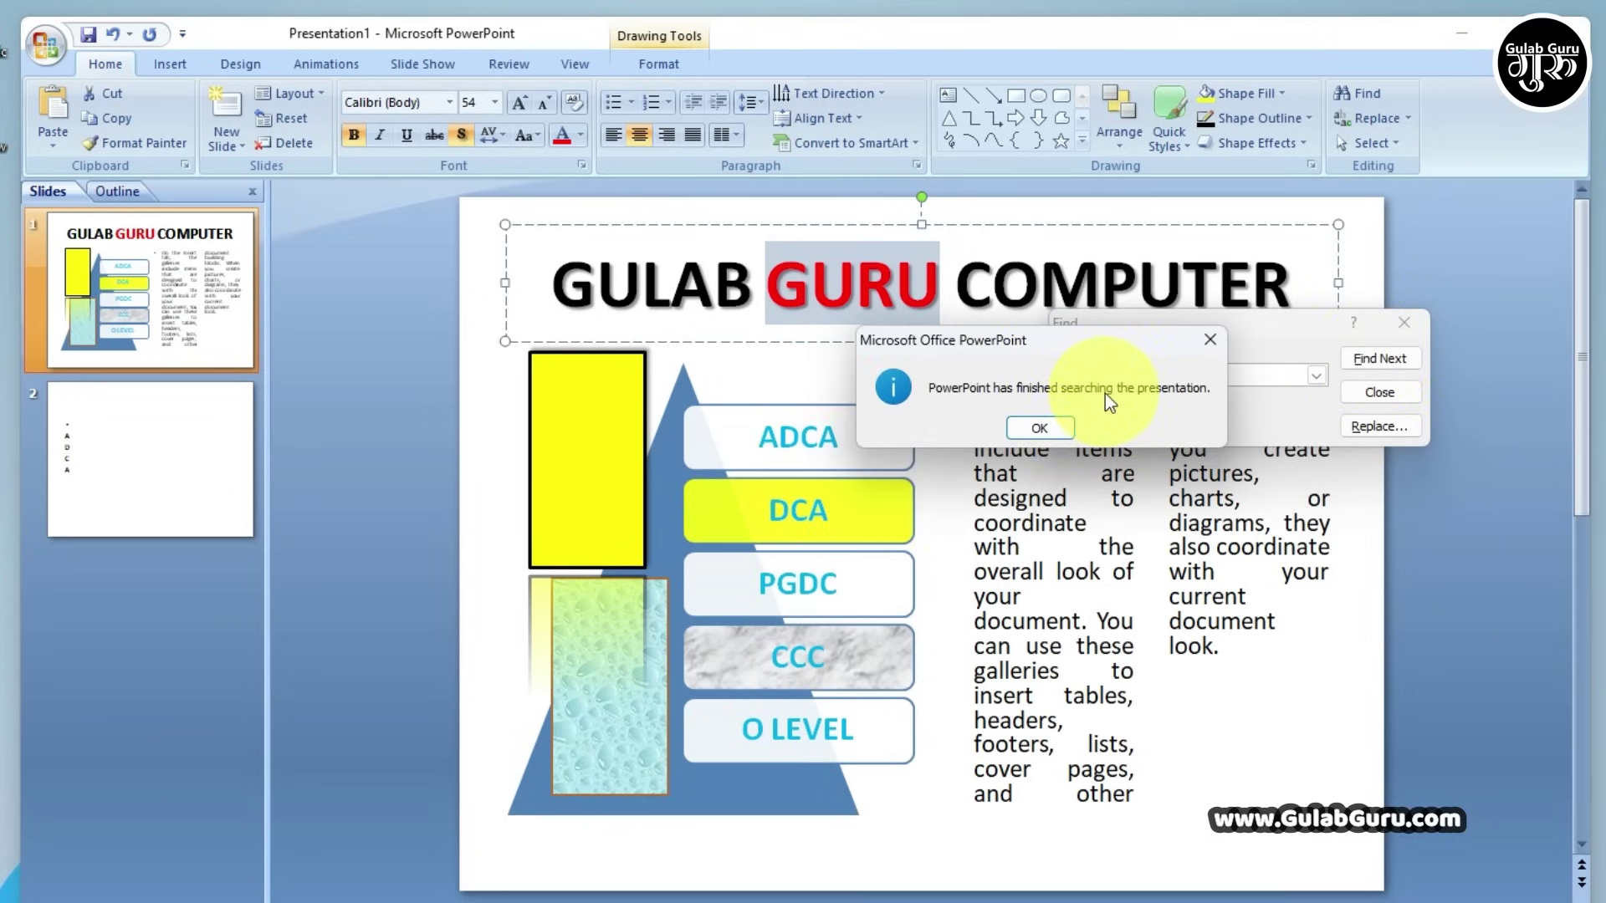
left_click(1038, 426)
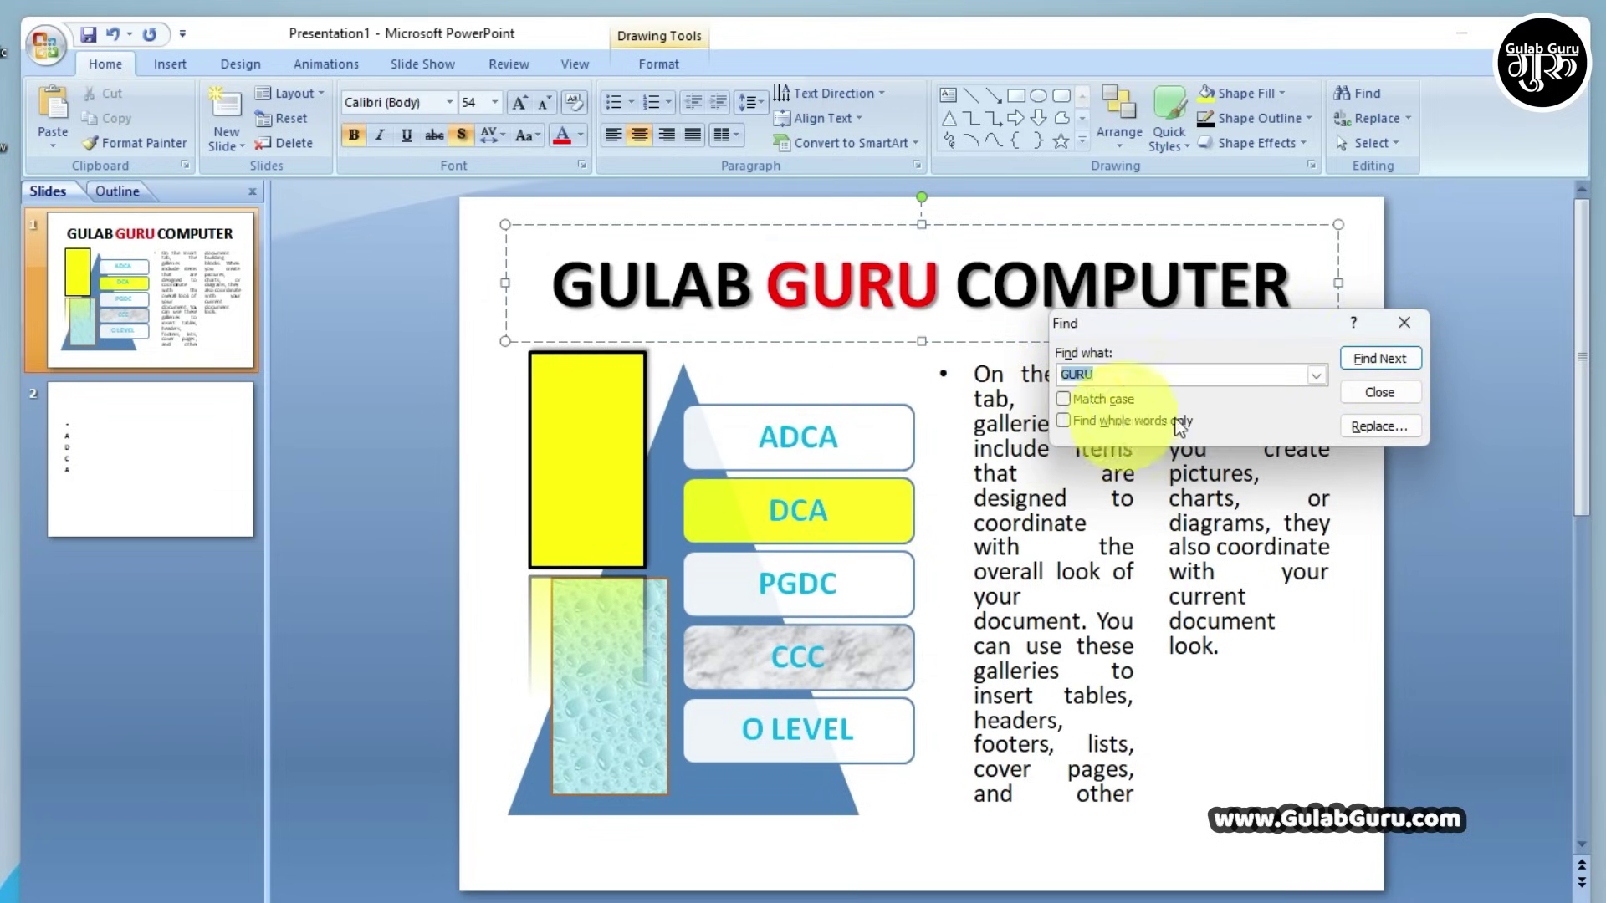
left_click(1379, 393)
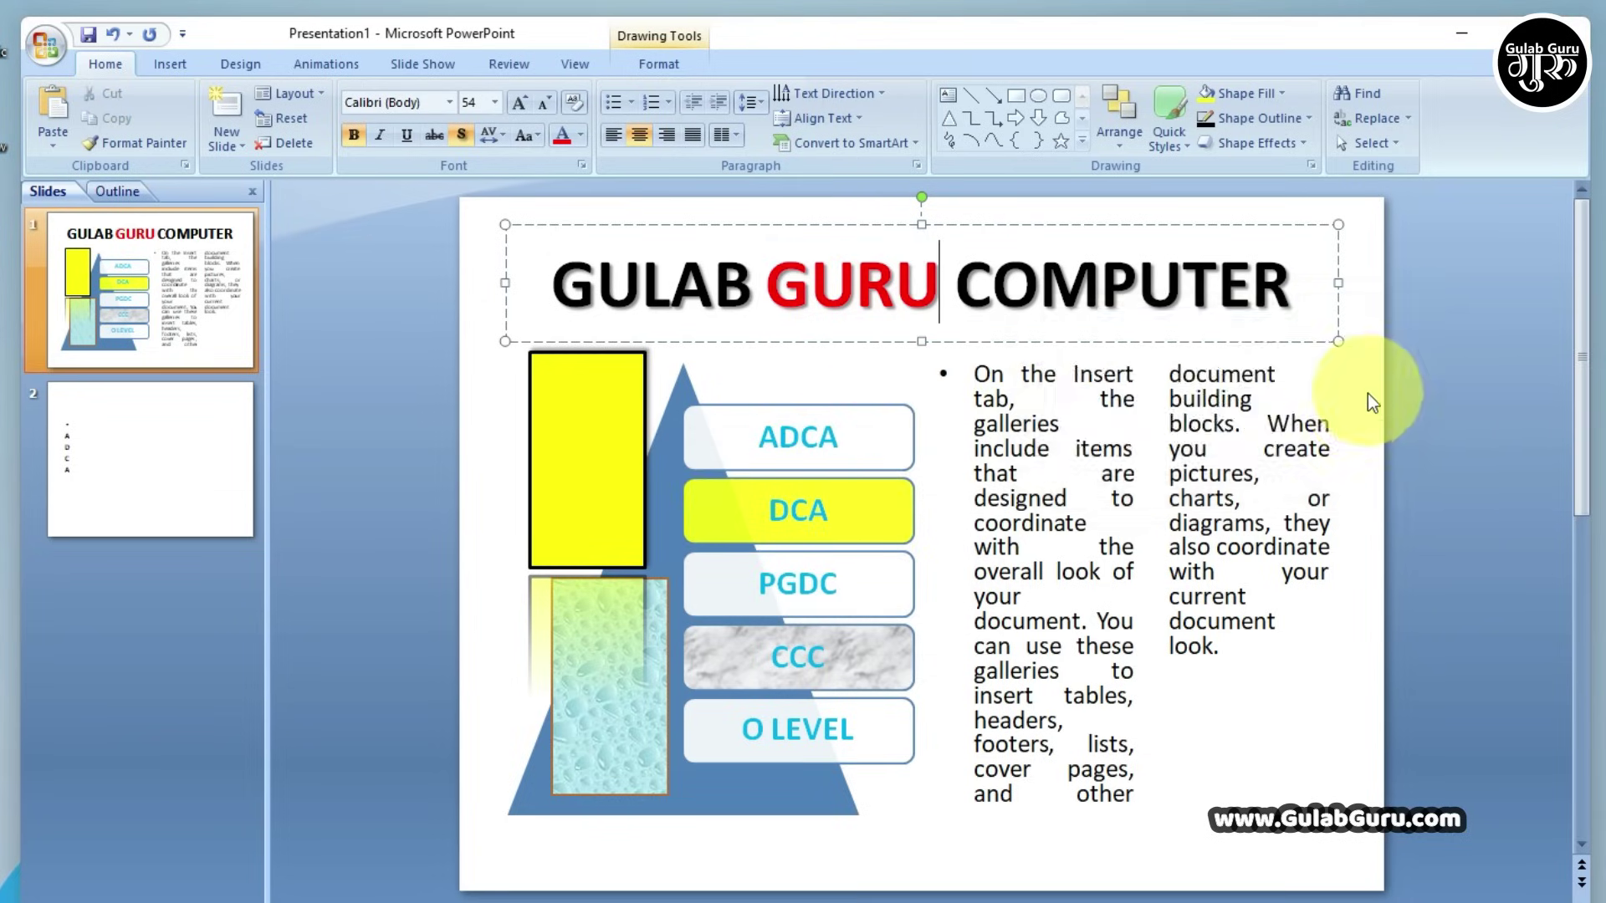
Replace GURU with GYAN so the title reads 'GULAB GYAN COMPUTER'
left_click(1386, 122)
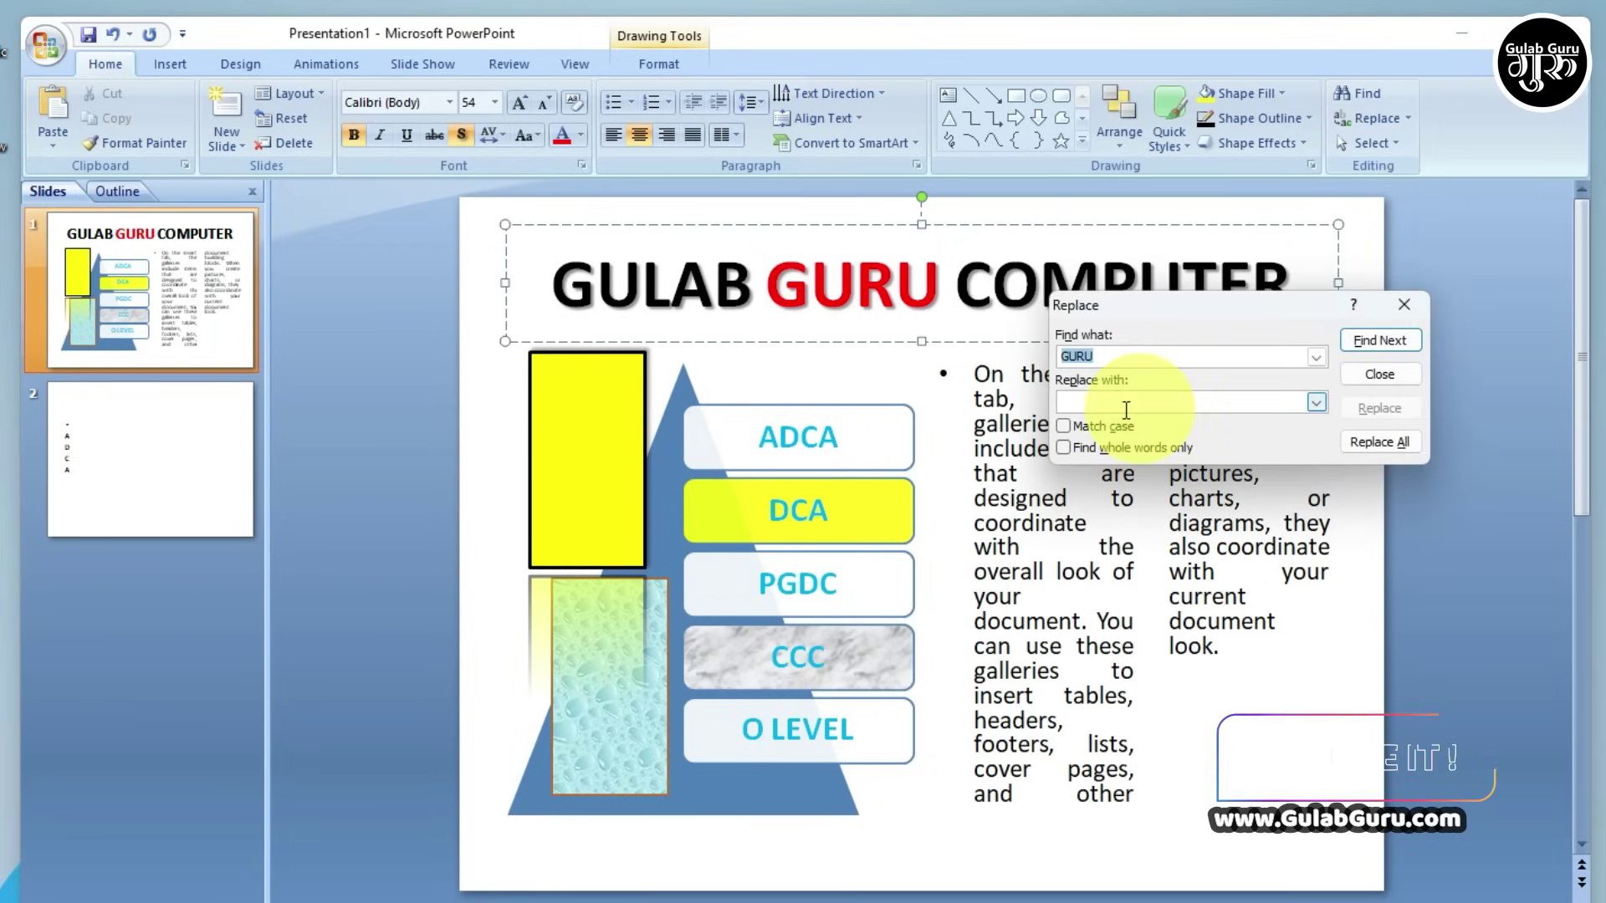
left_click(1147, 355)
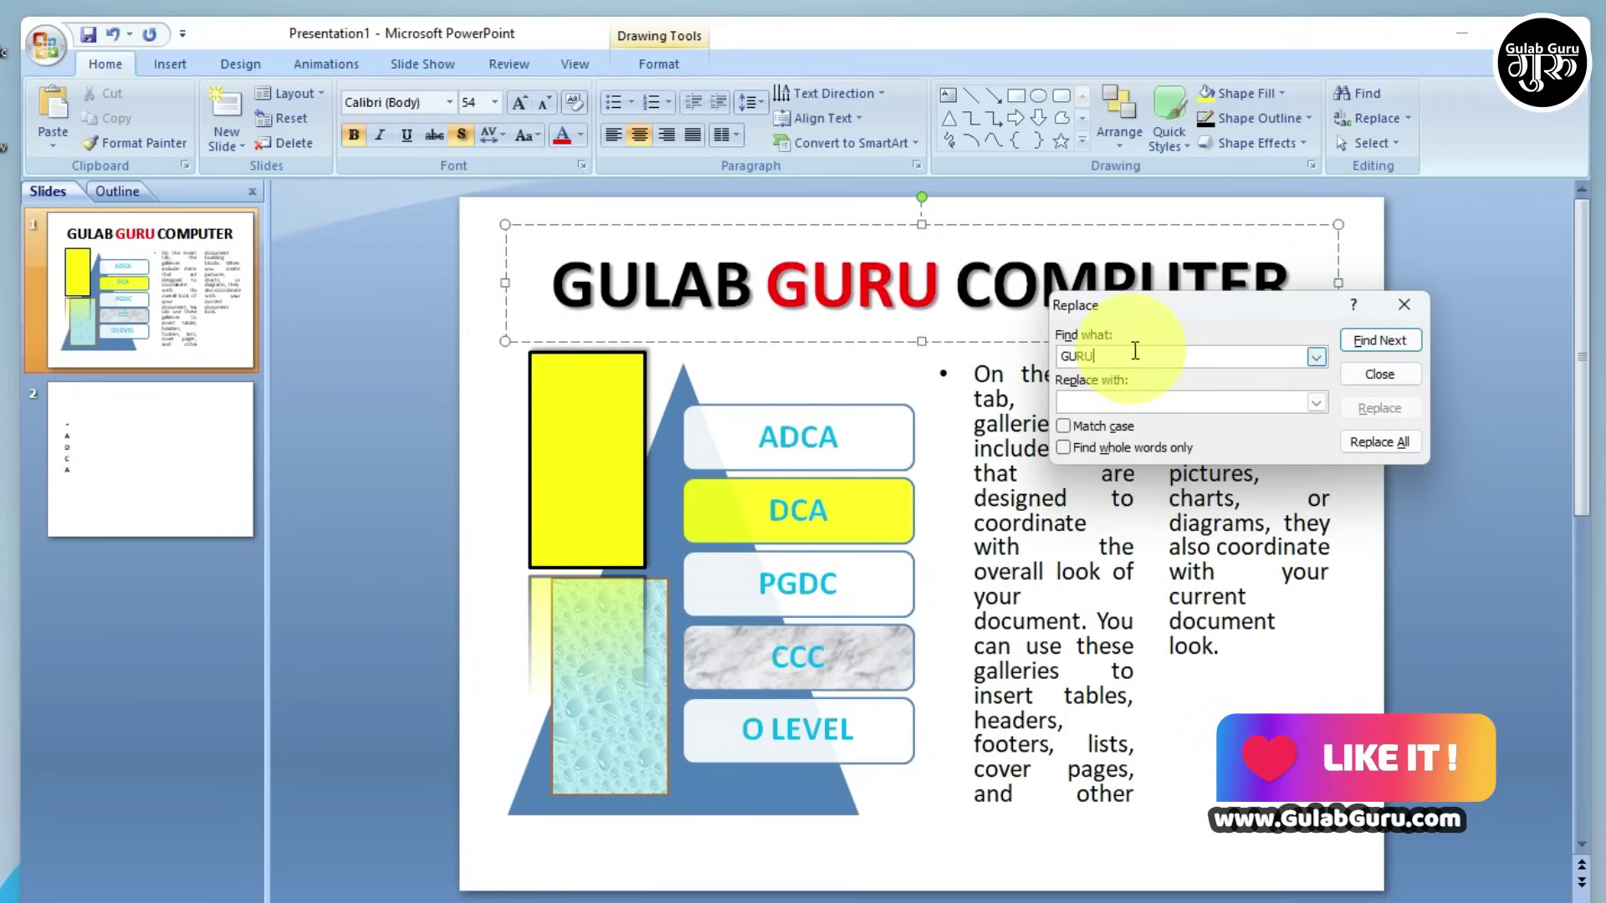
left_click(1080, 357)
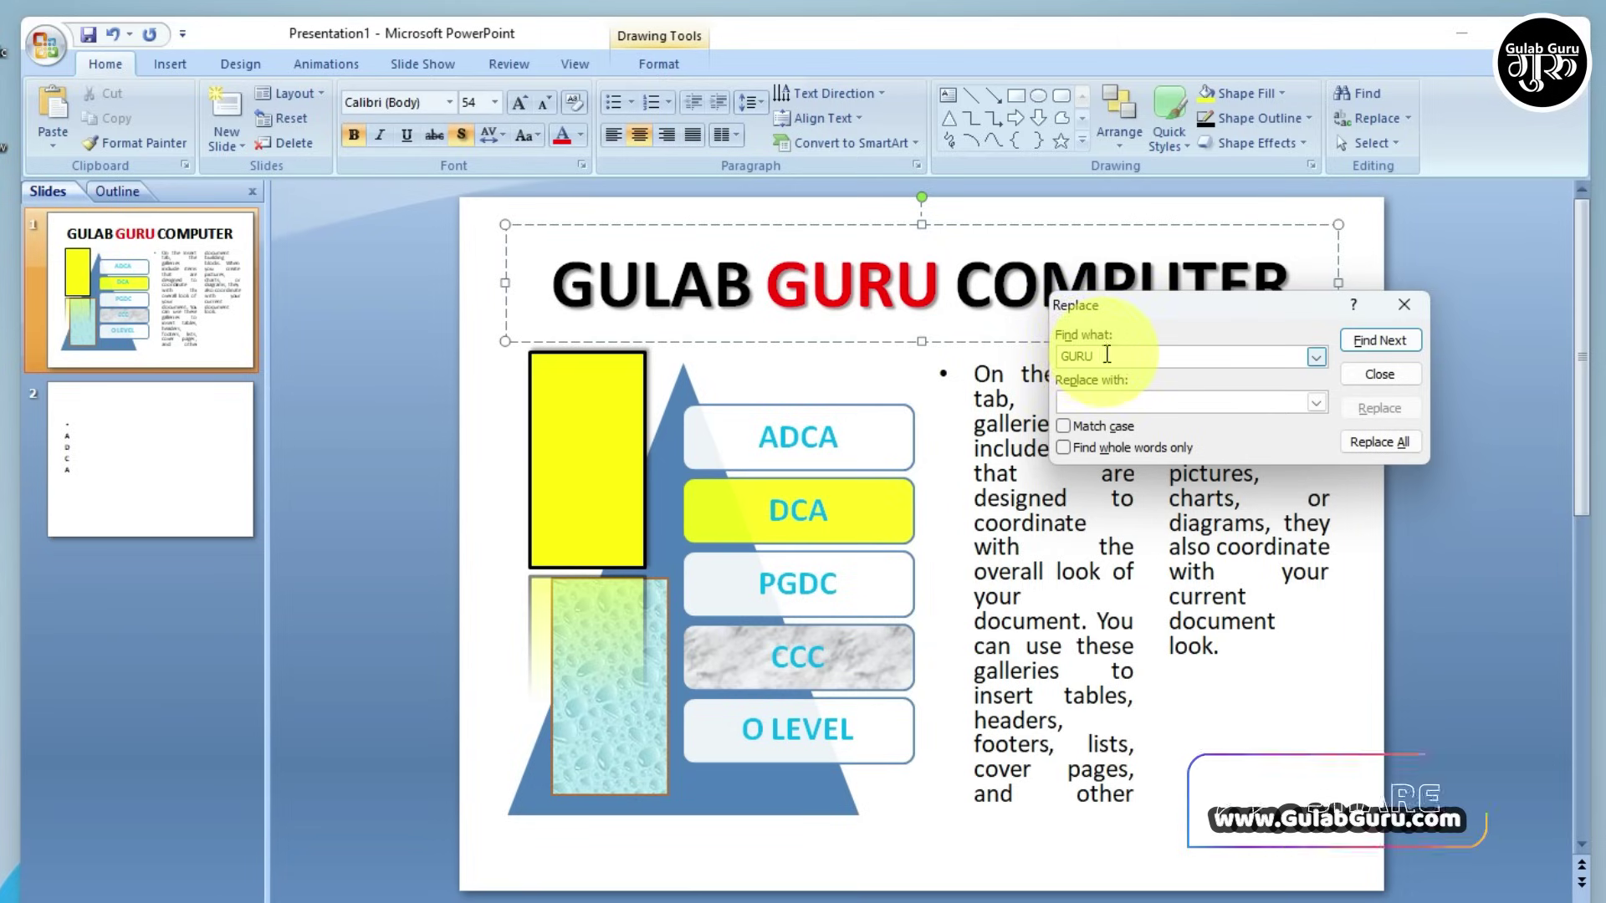
left_click(1070, 399)
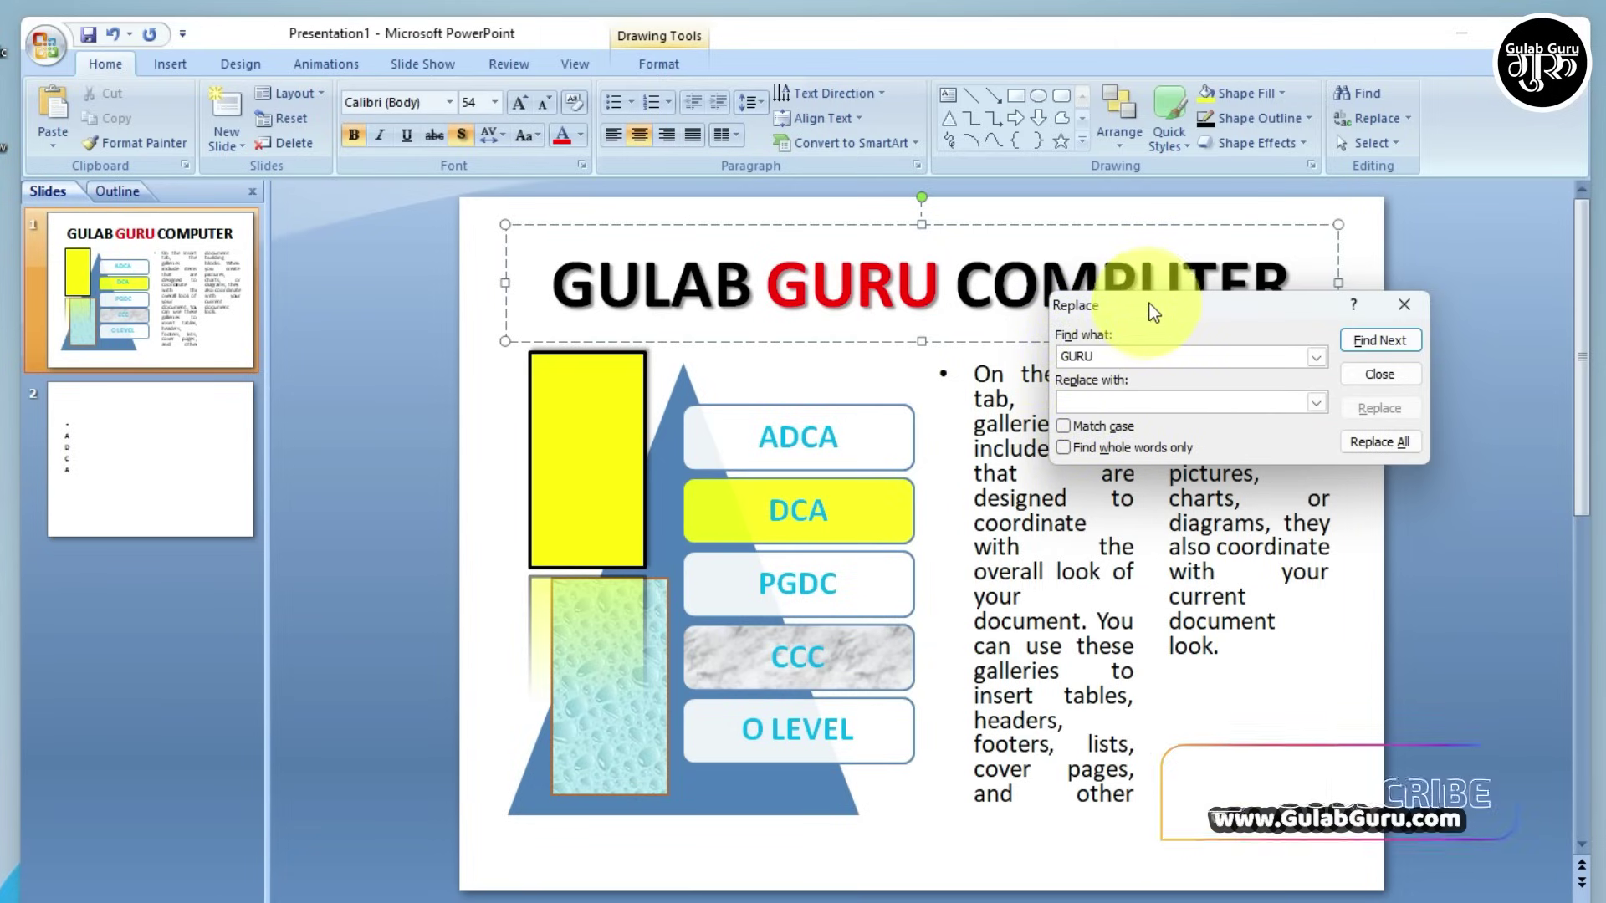
left_click_drag(1149, 304, 970, 333)
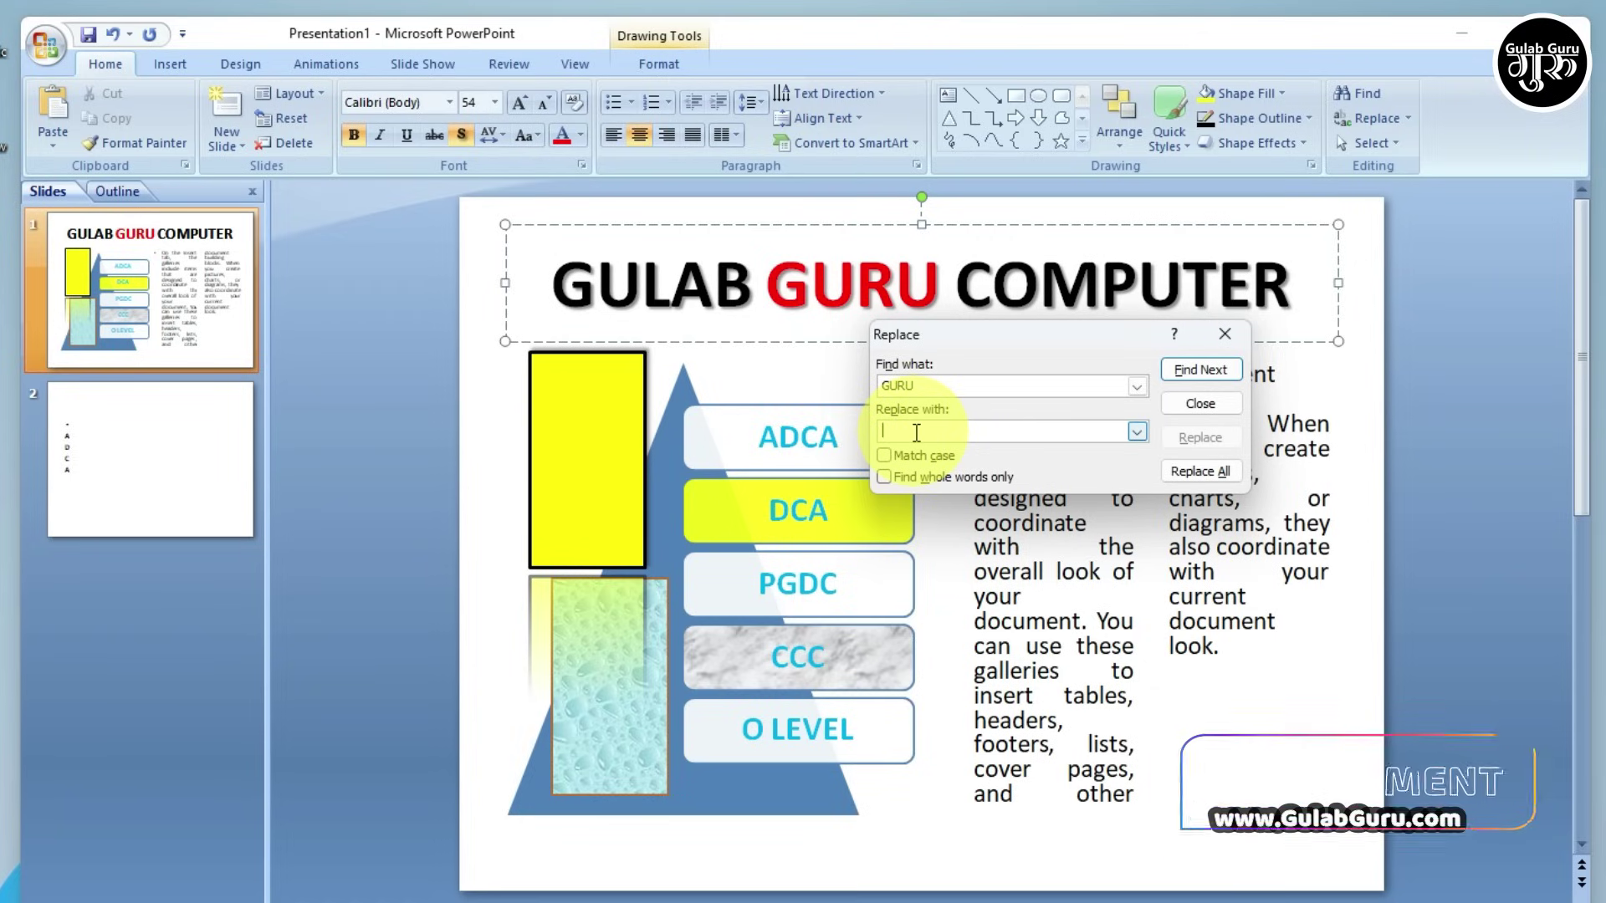
type("GYAN")
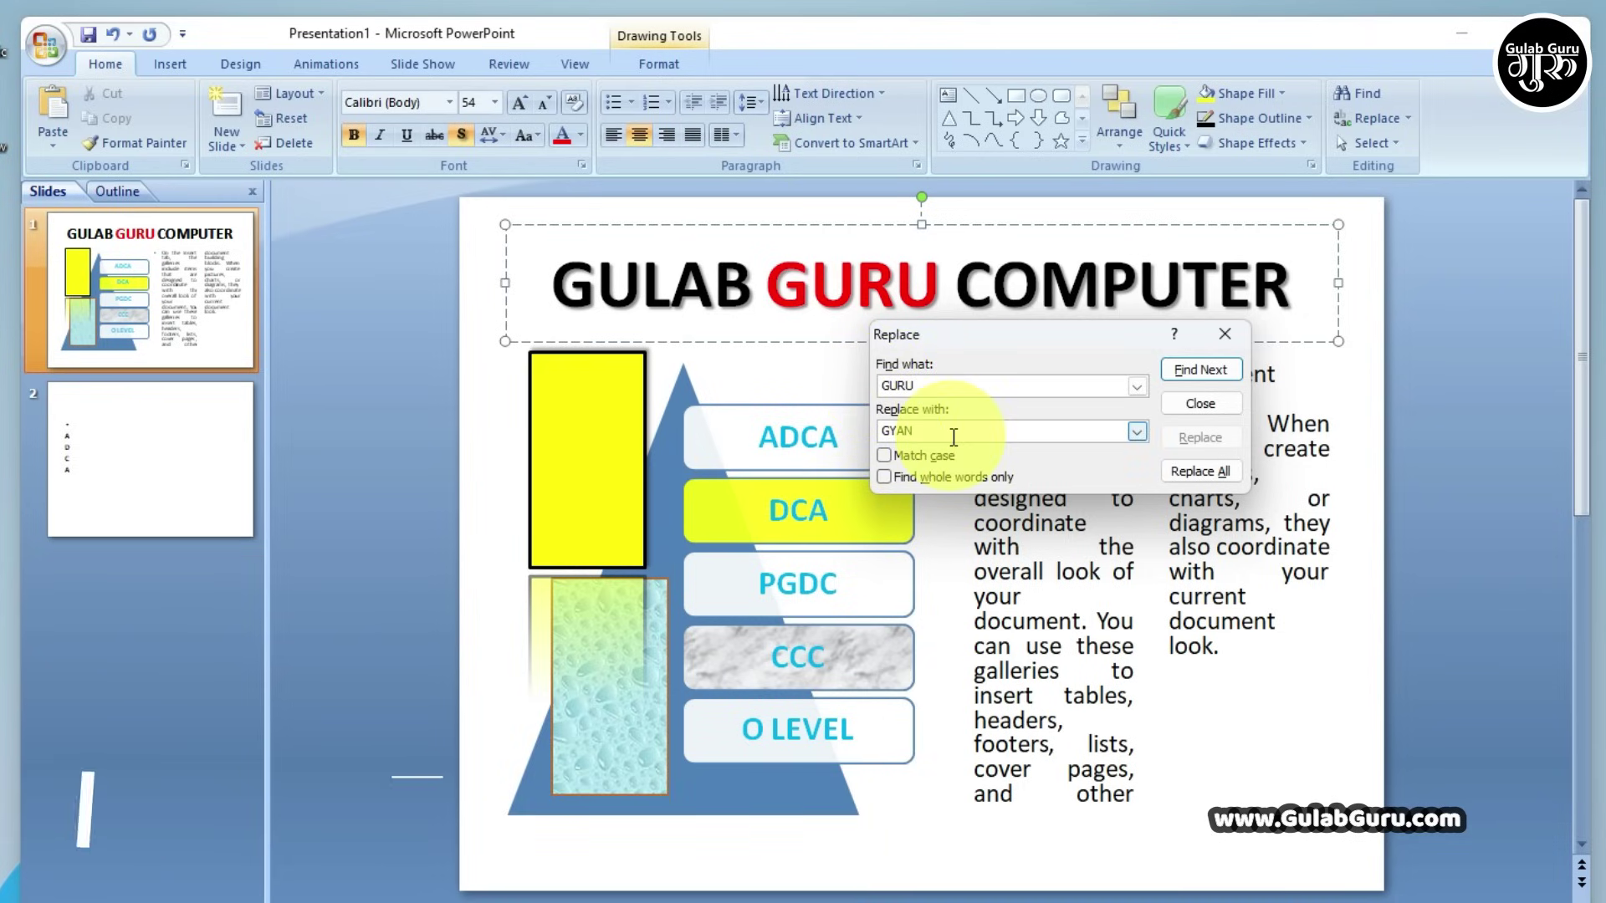
left_click(1199, 370)
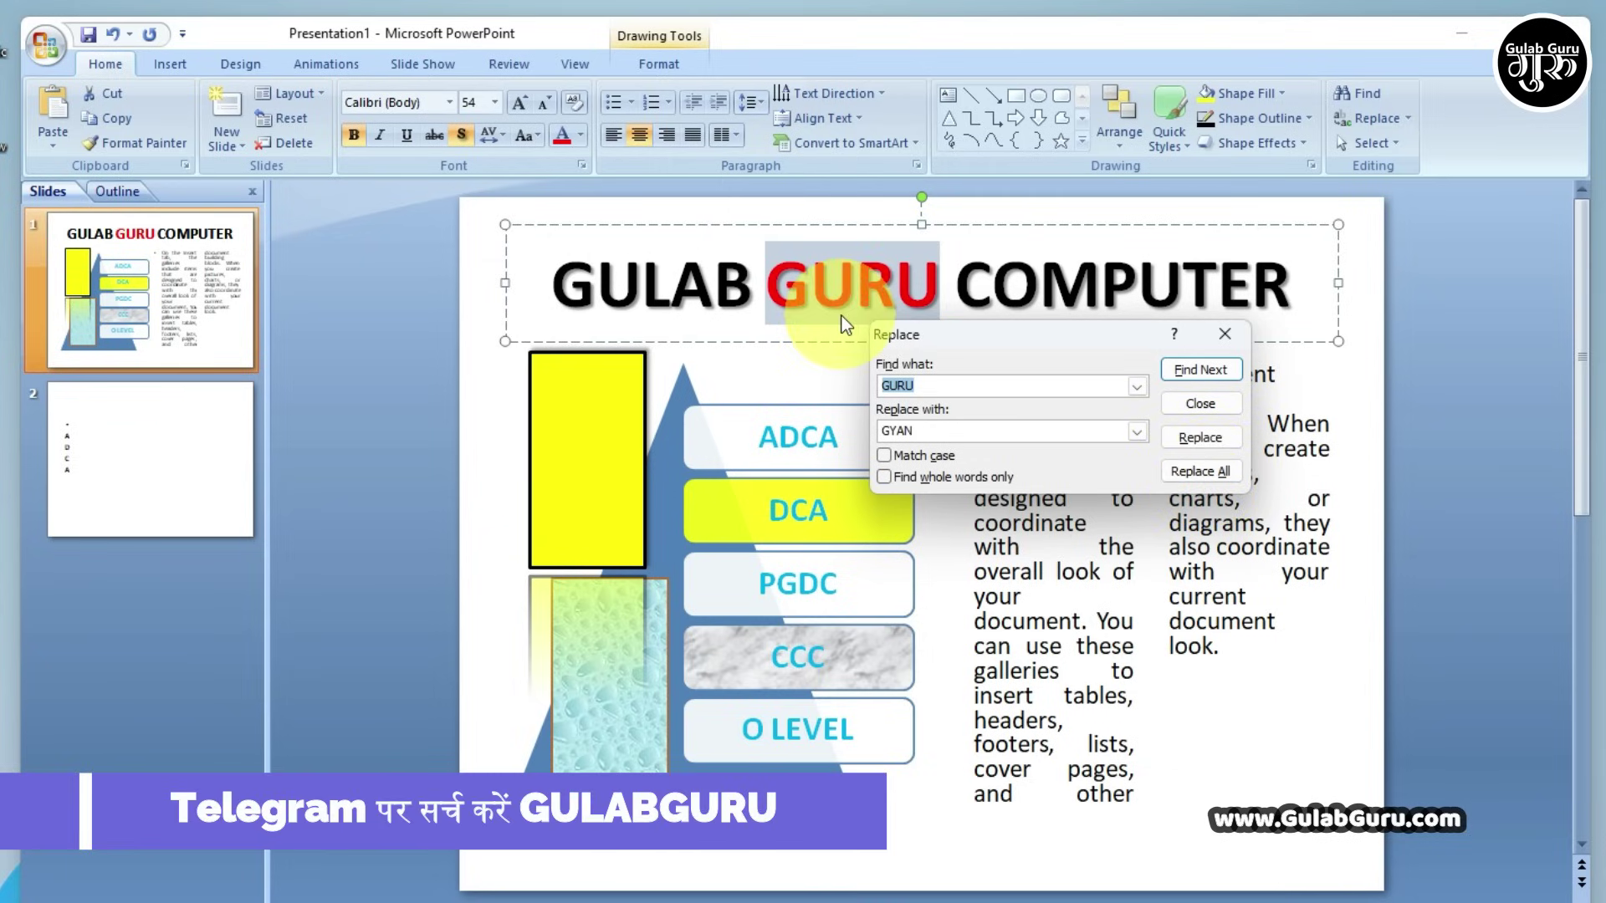
left_click(1198, 438)
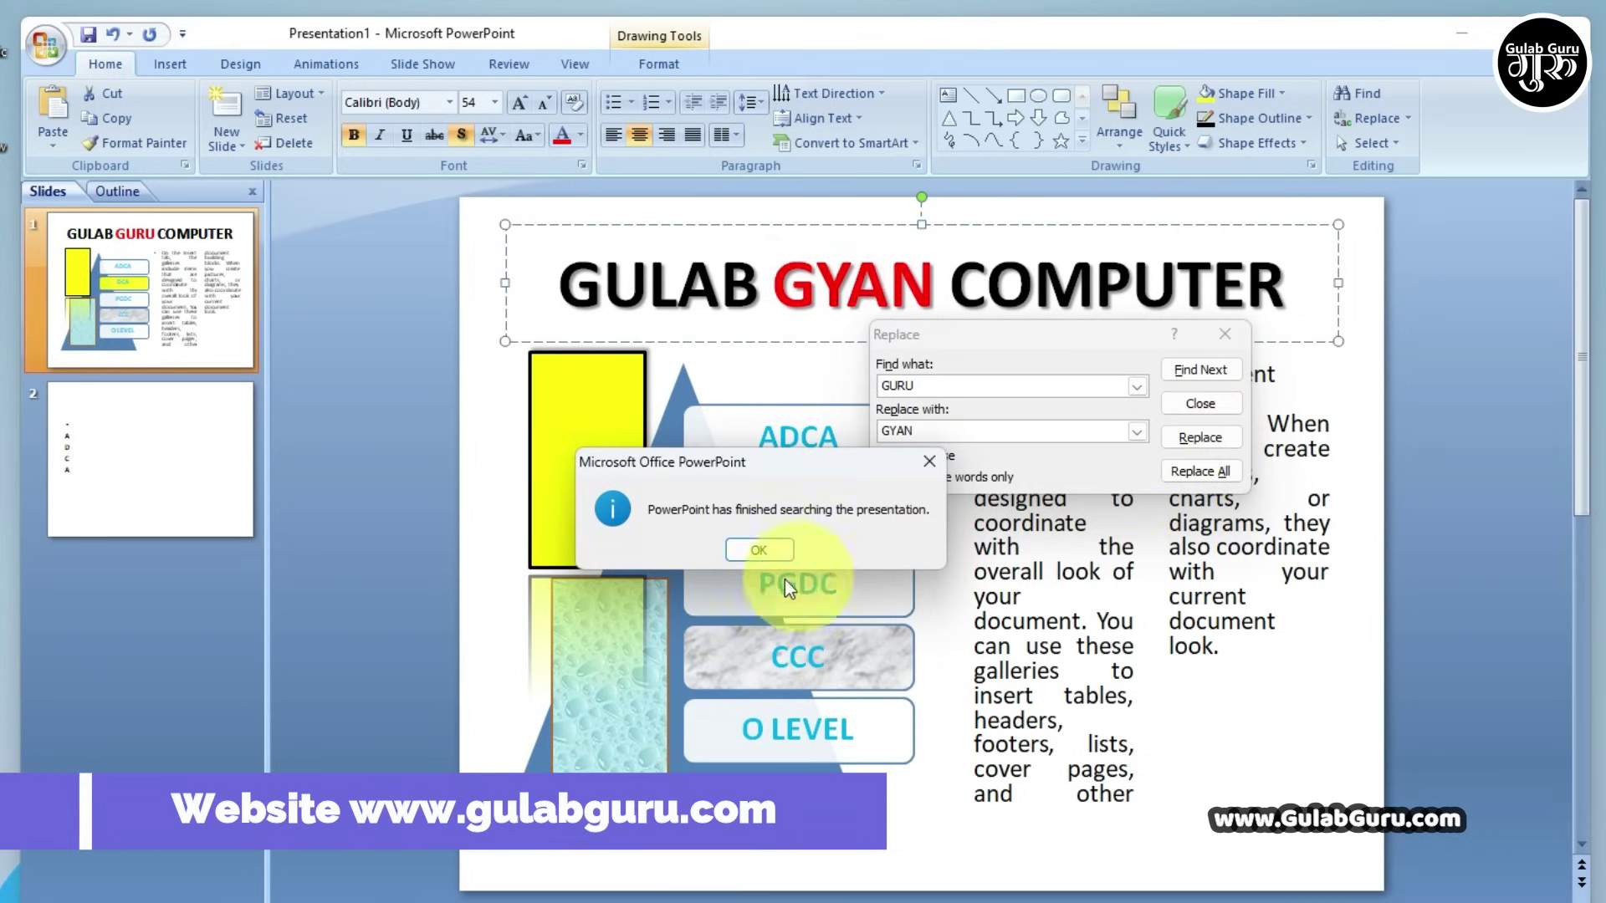
left_click(768, 549)
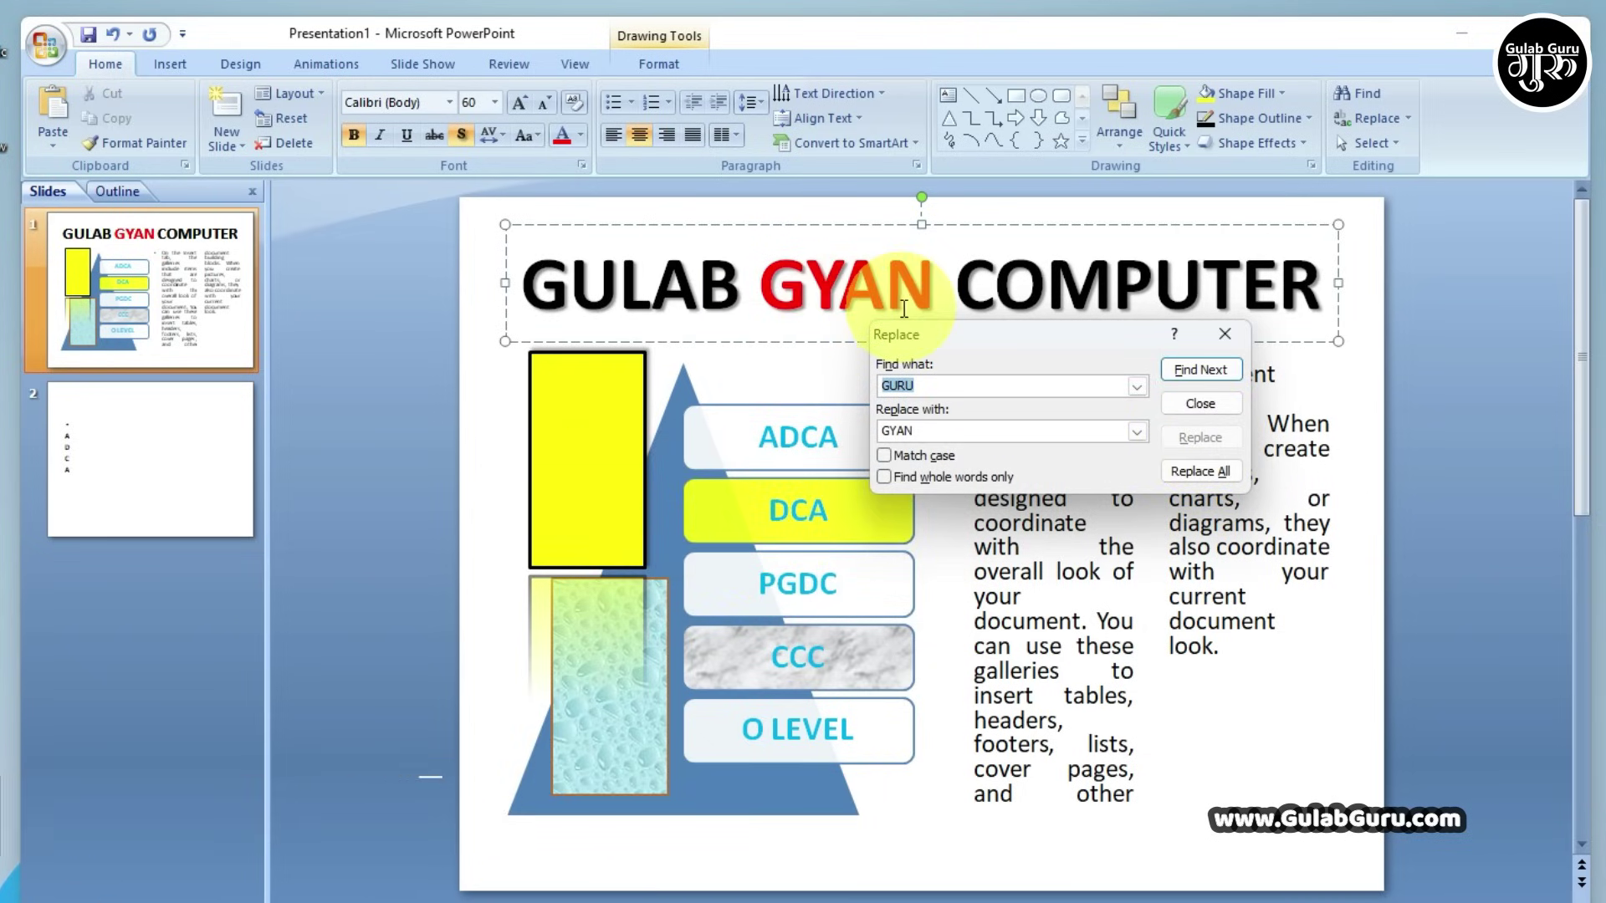
left_click(1224, 339)
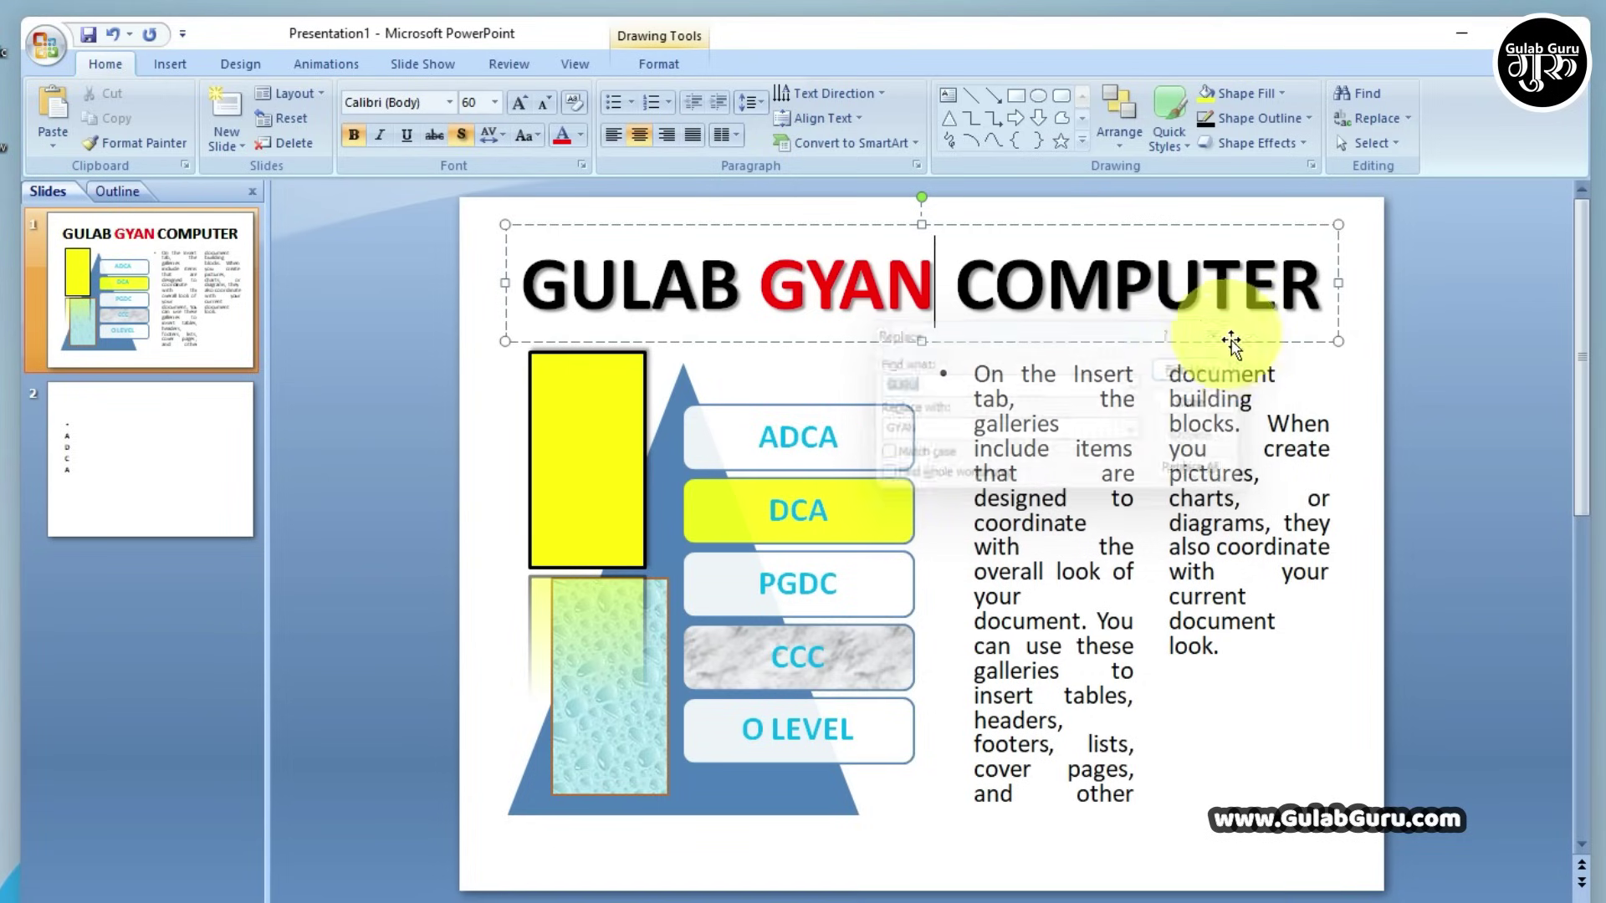
Select all slide objects with Select All, deselect them, and reopen the Select menu
left_click(1388, 144)
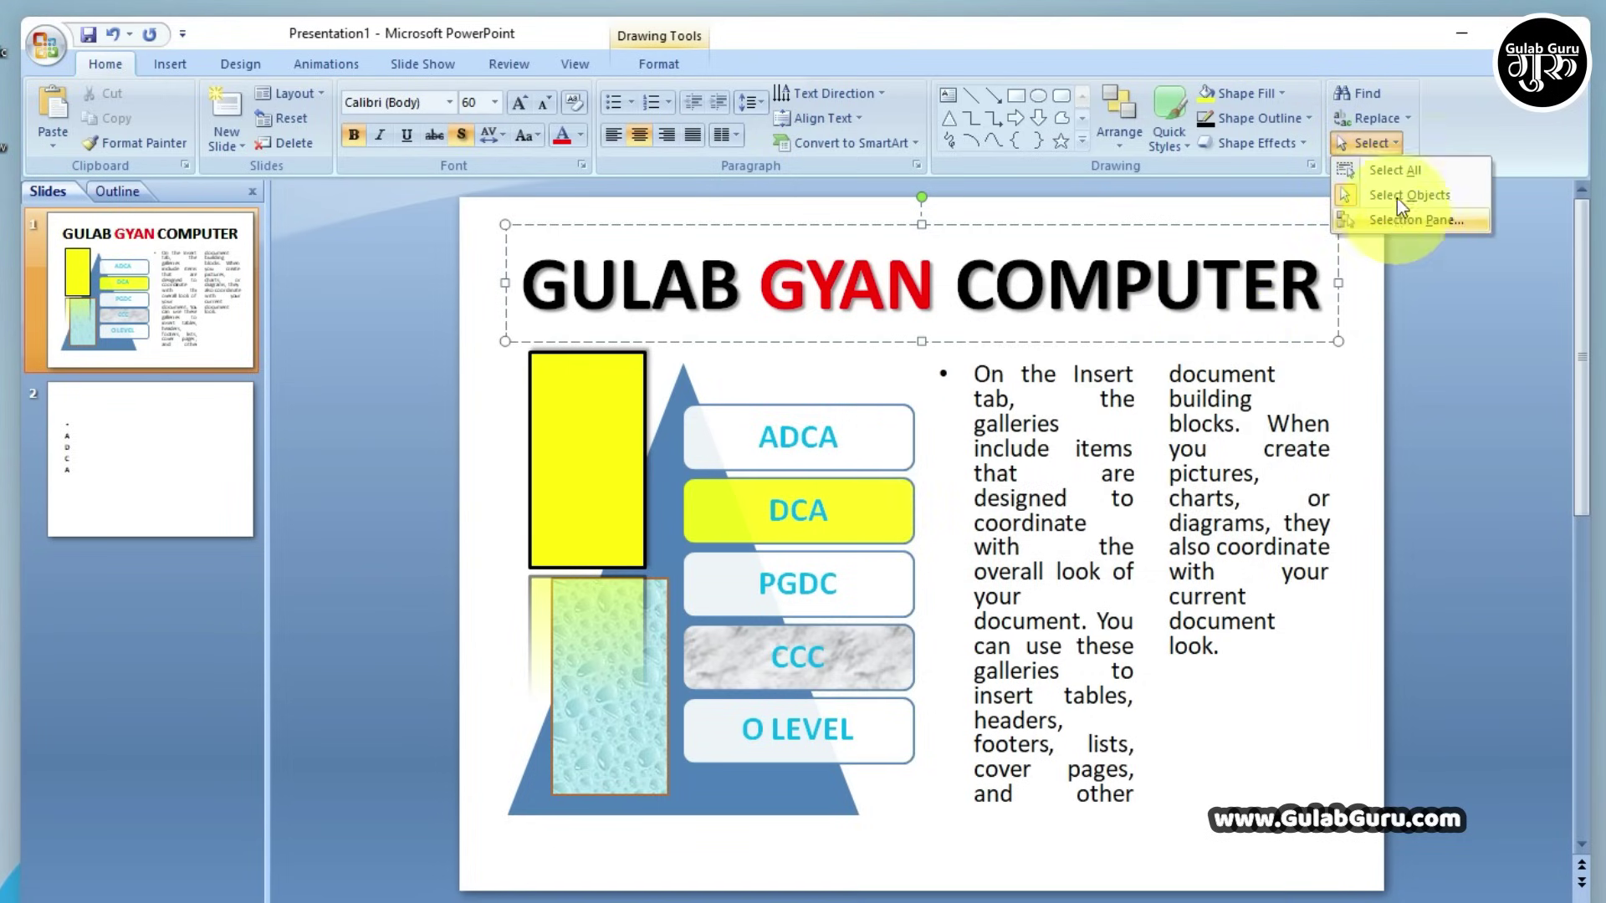
left_click(1403, 168)
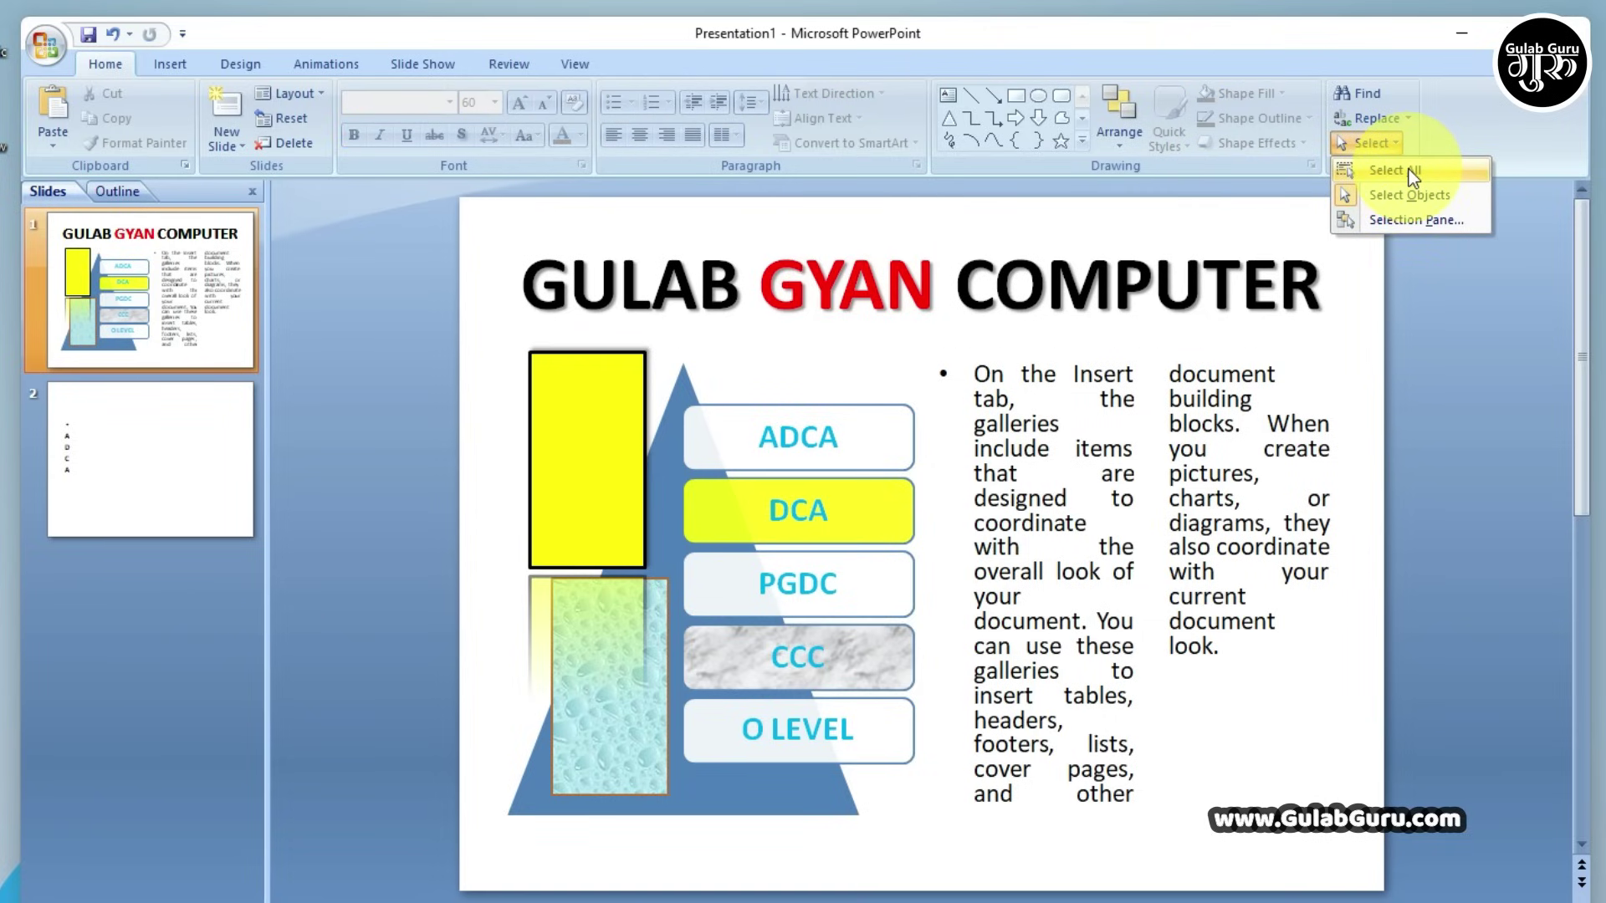
left_click(1410, 172)
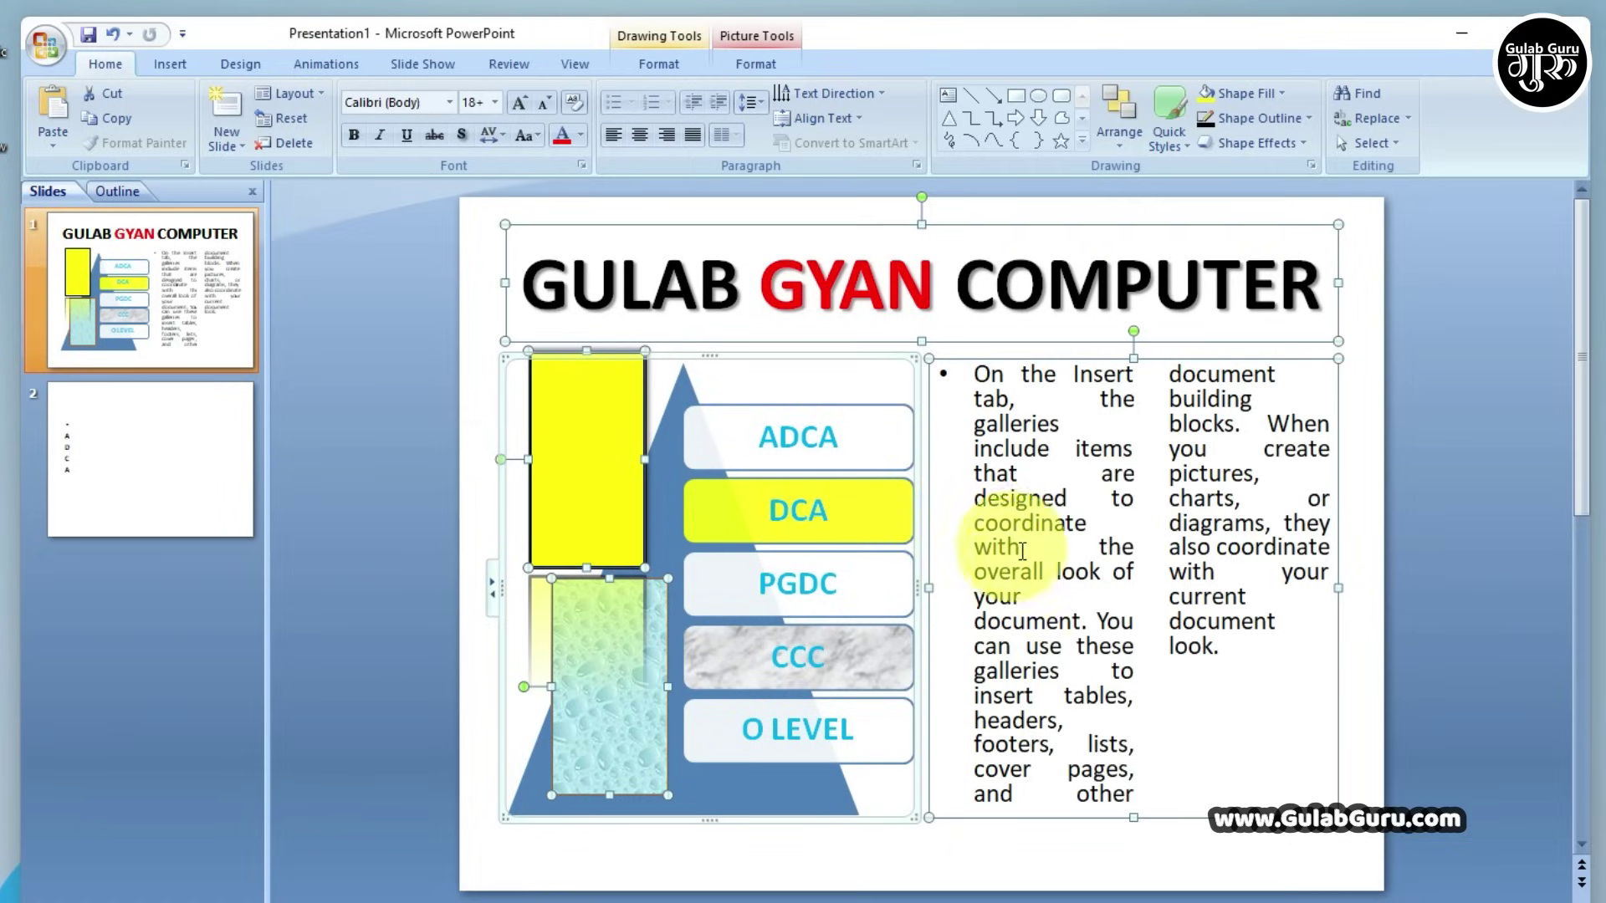
left_click(1413, 283)
left_click(1371, 143)
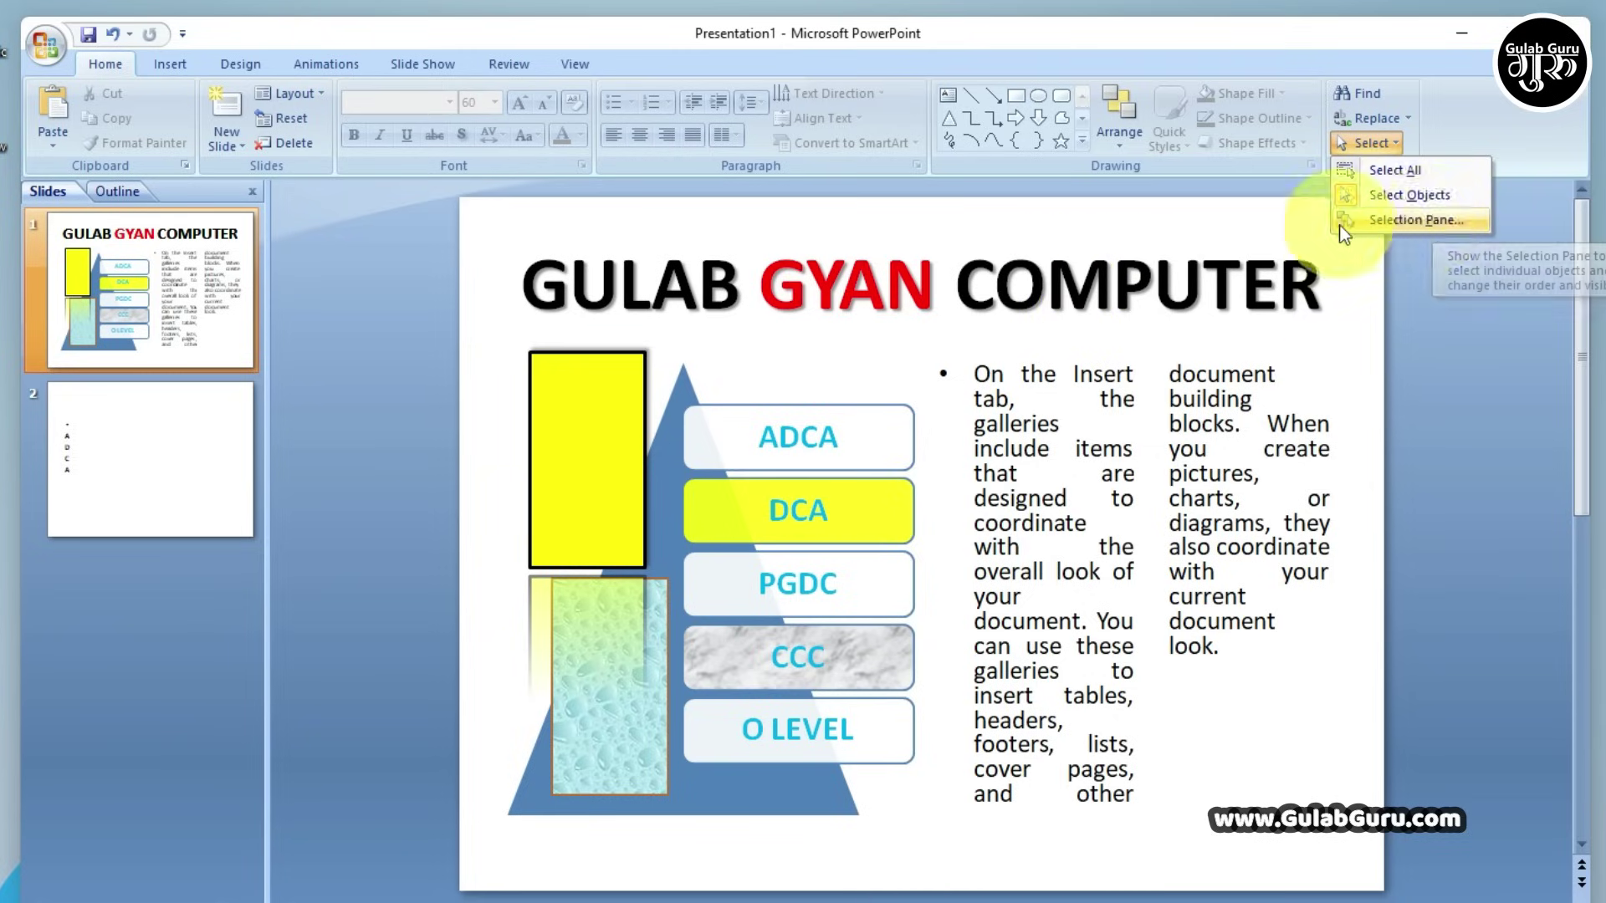
In the Selection Pane, select Rectangle 14, Rectangle 15, Content Placeholders 11 and 13, then Title 9
left_click(1405, 219)
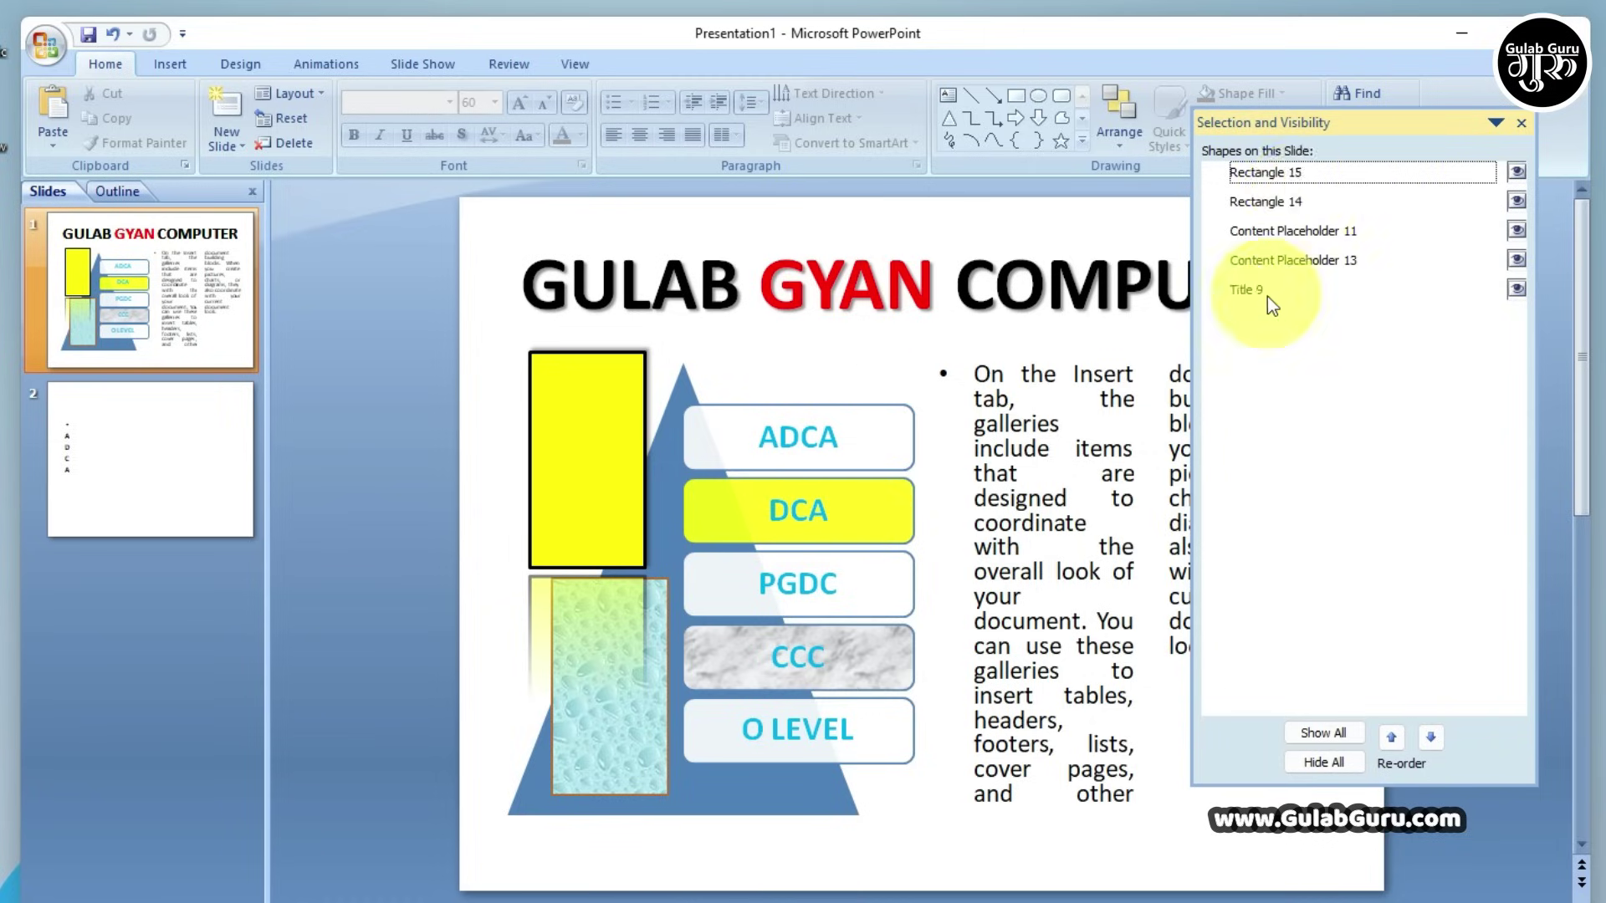
left_click(1270, 209)
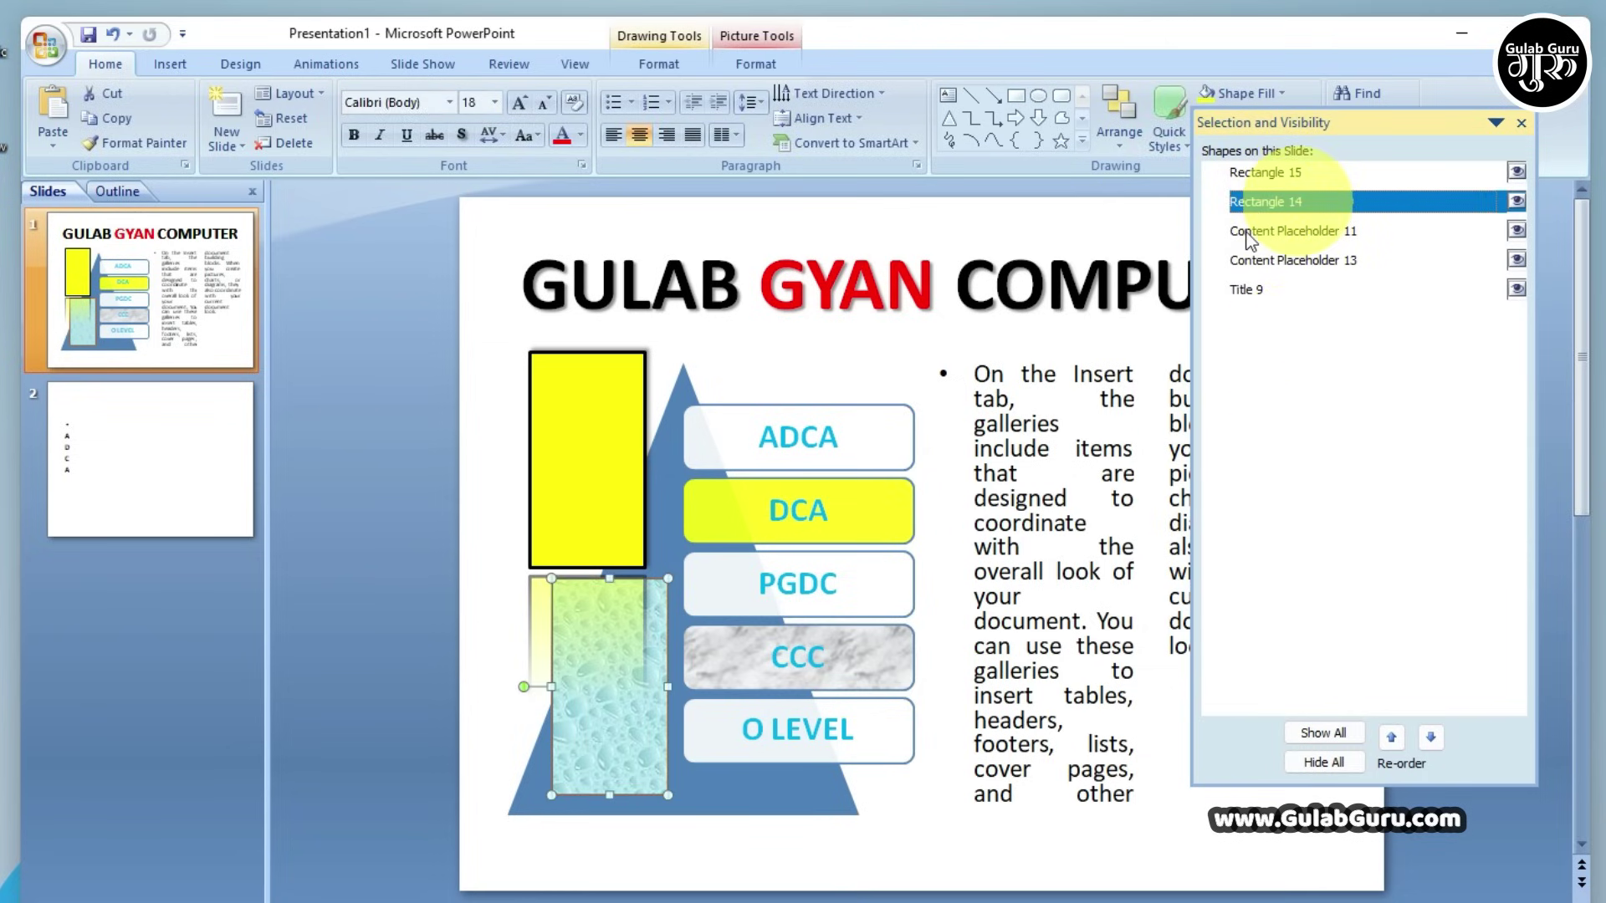
left_click(1295, 173)
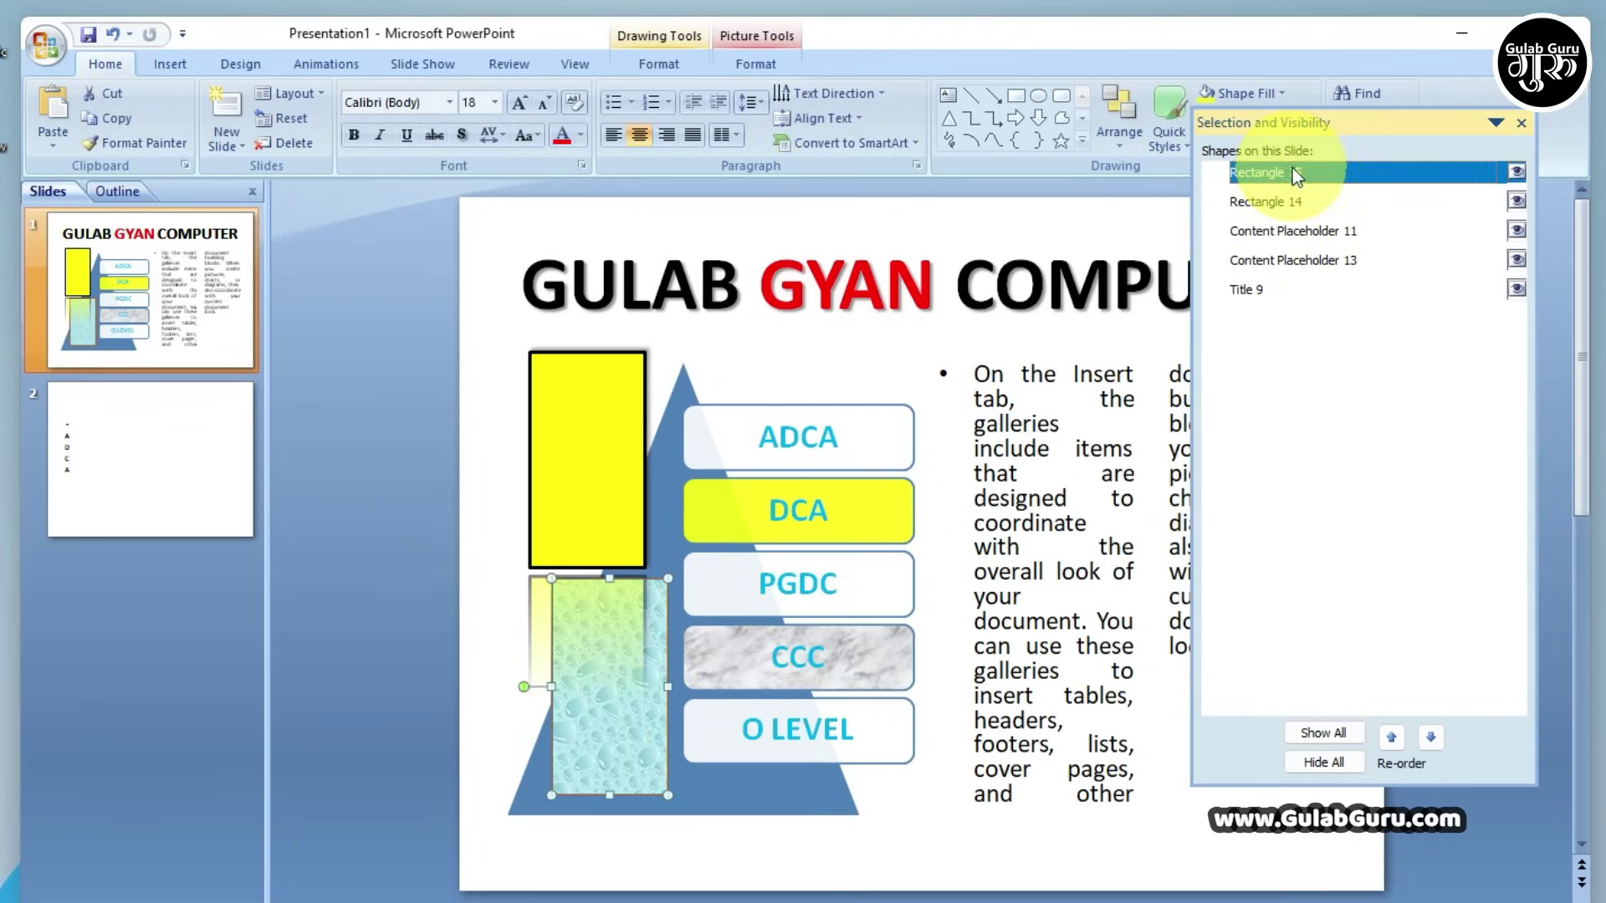
left_click(1329, 233)
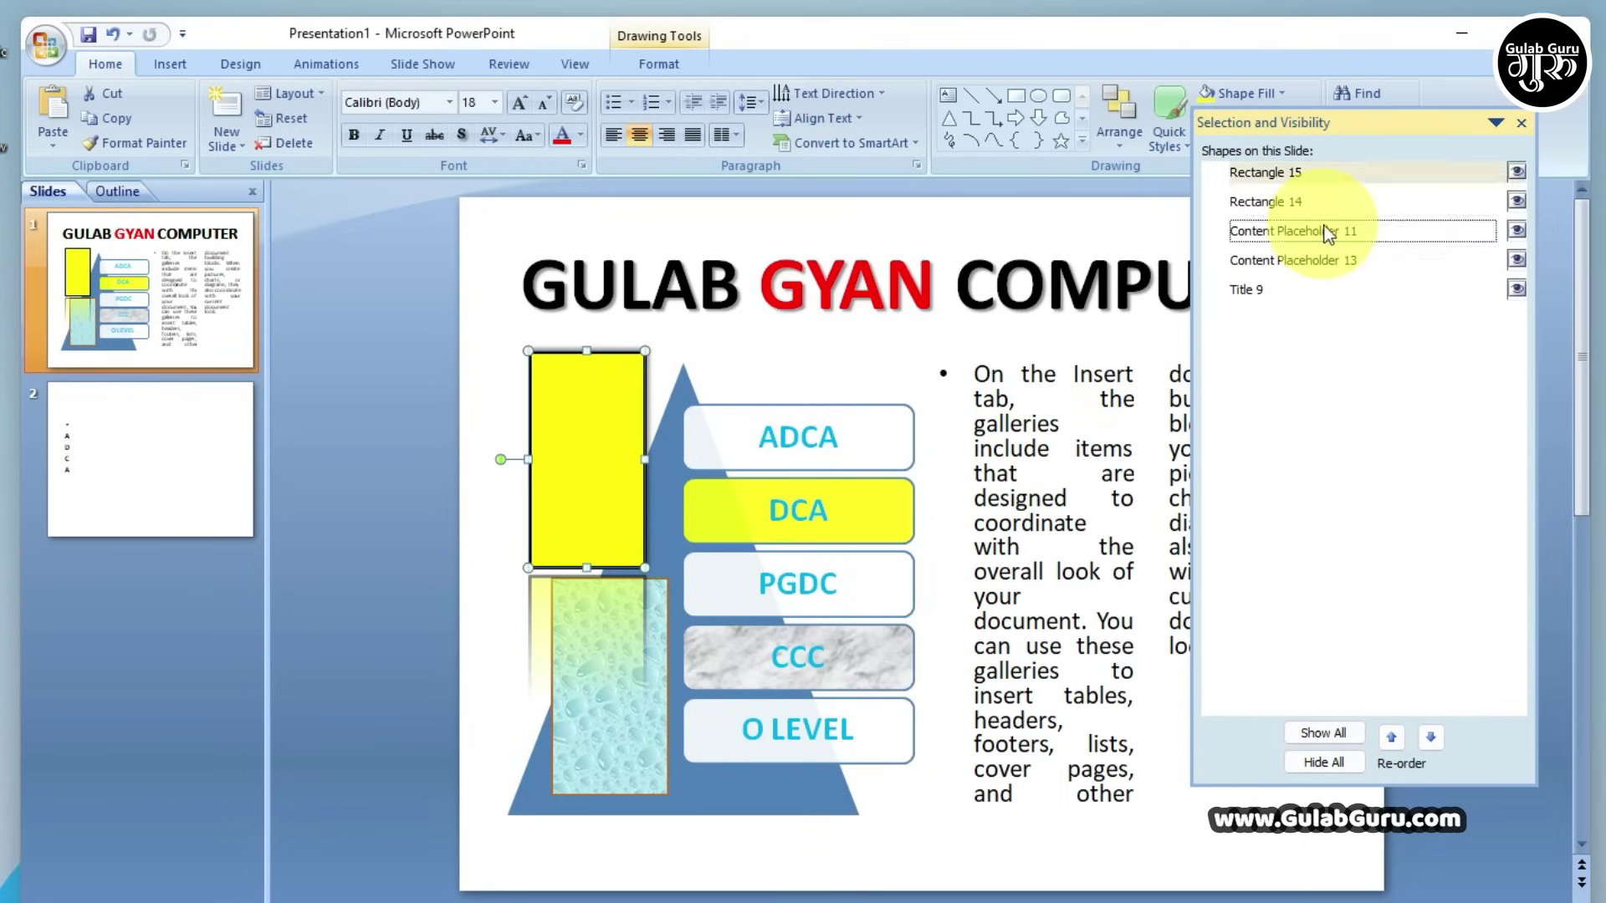
left_click(1307, 260)
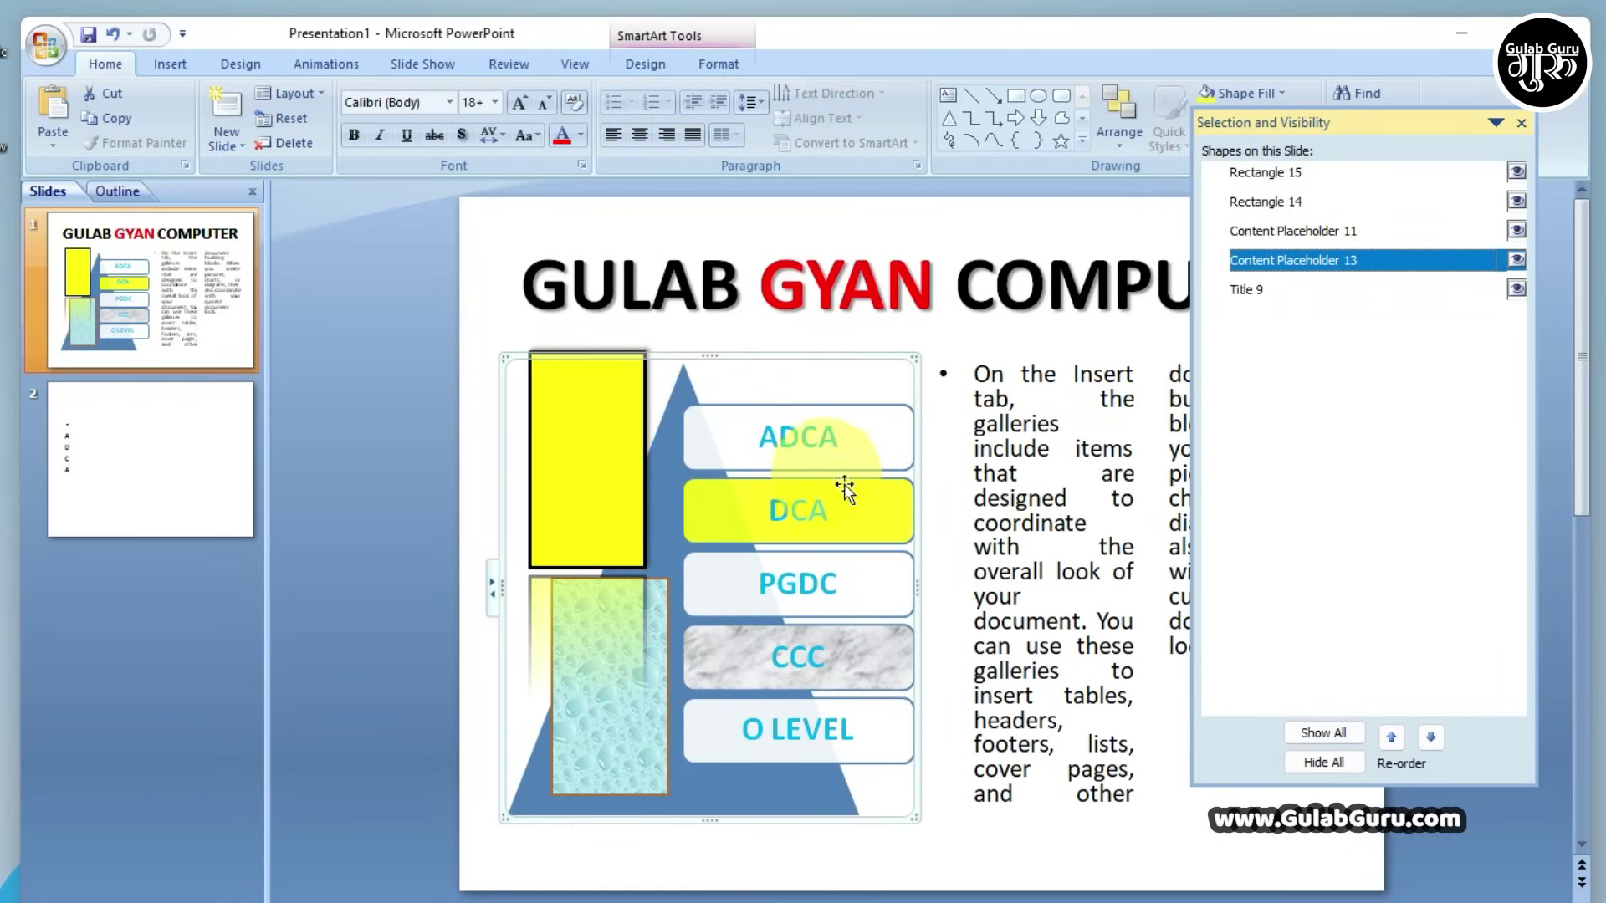
left_click(1255, 289)
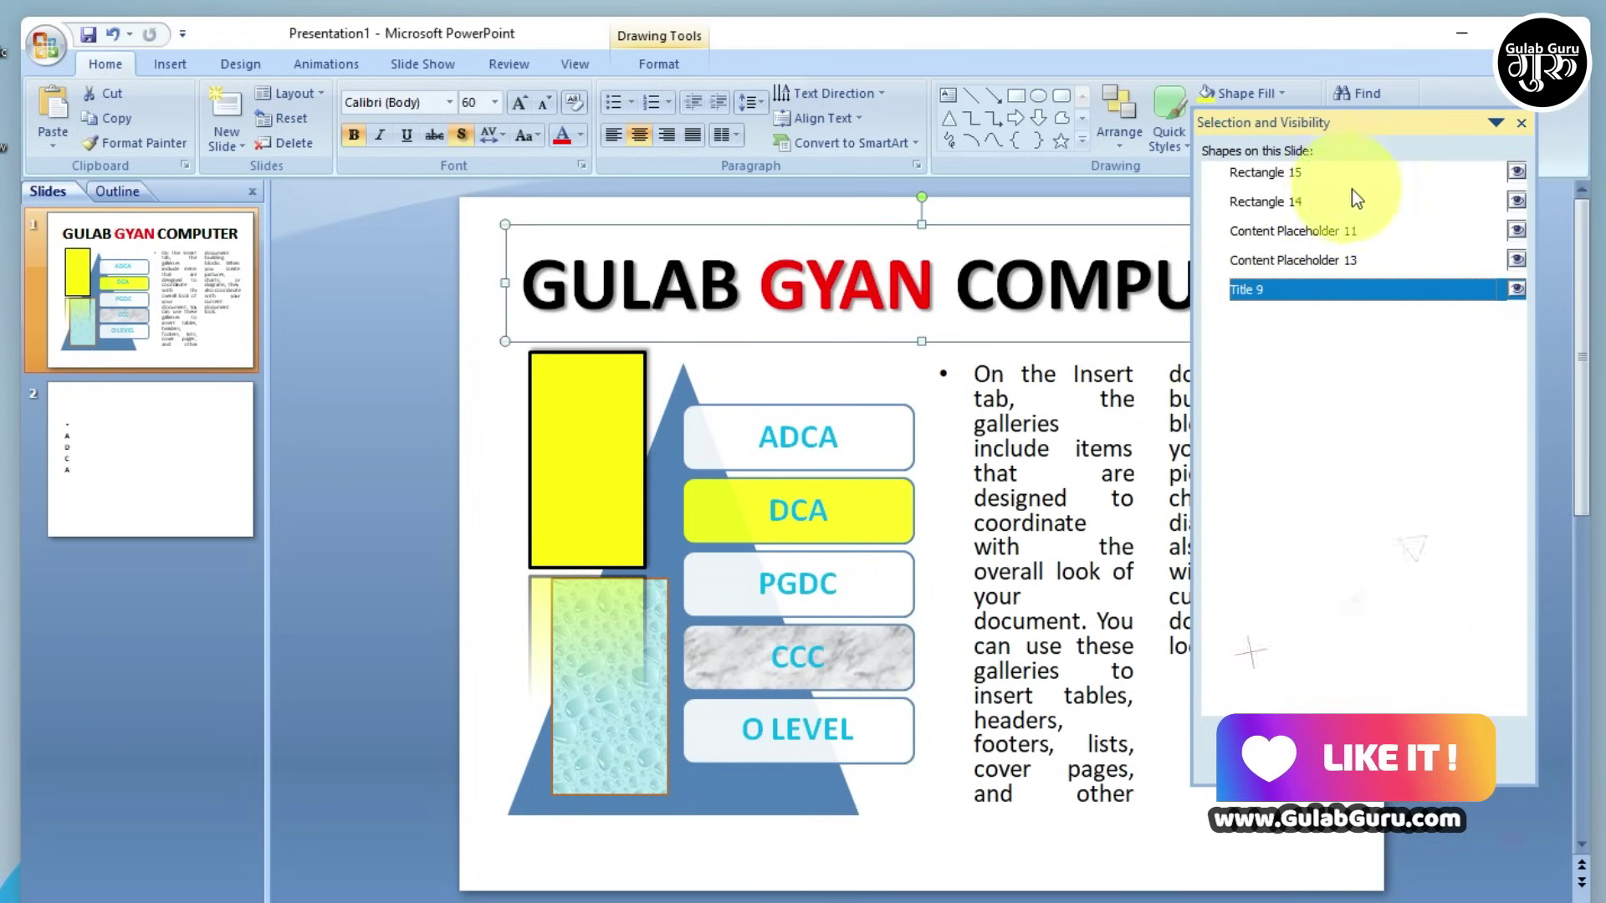
Close the Selection Pane and deselect the title box, leaving nothing selected on the slide
left_click(1521, 123)
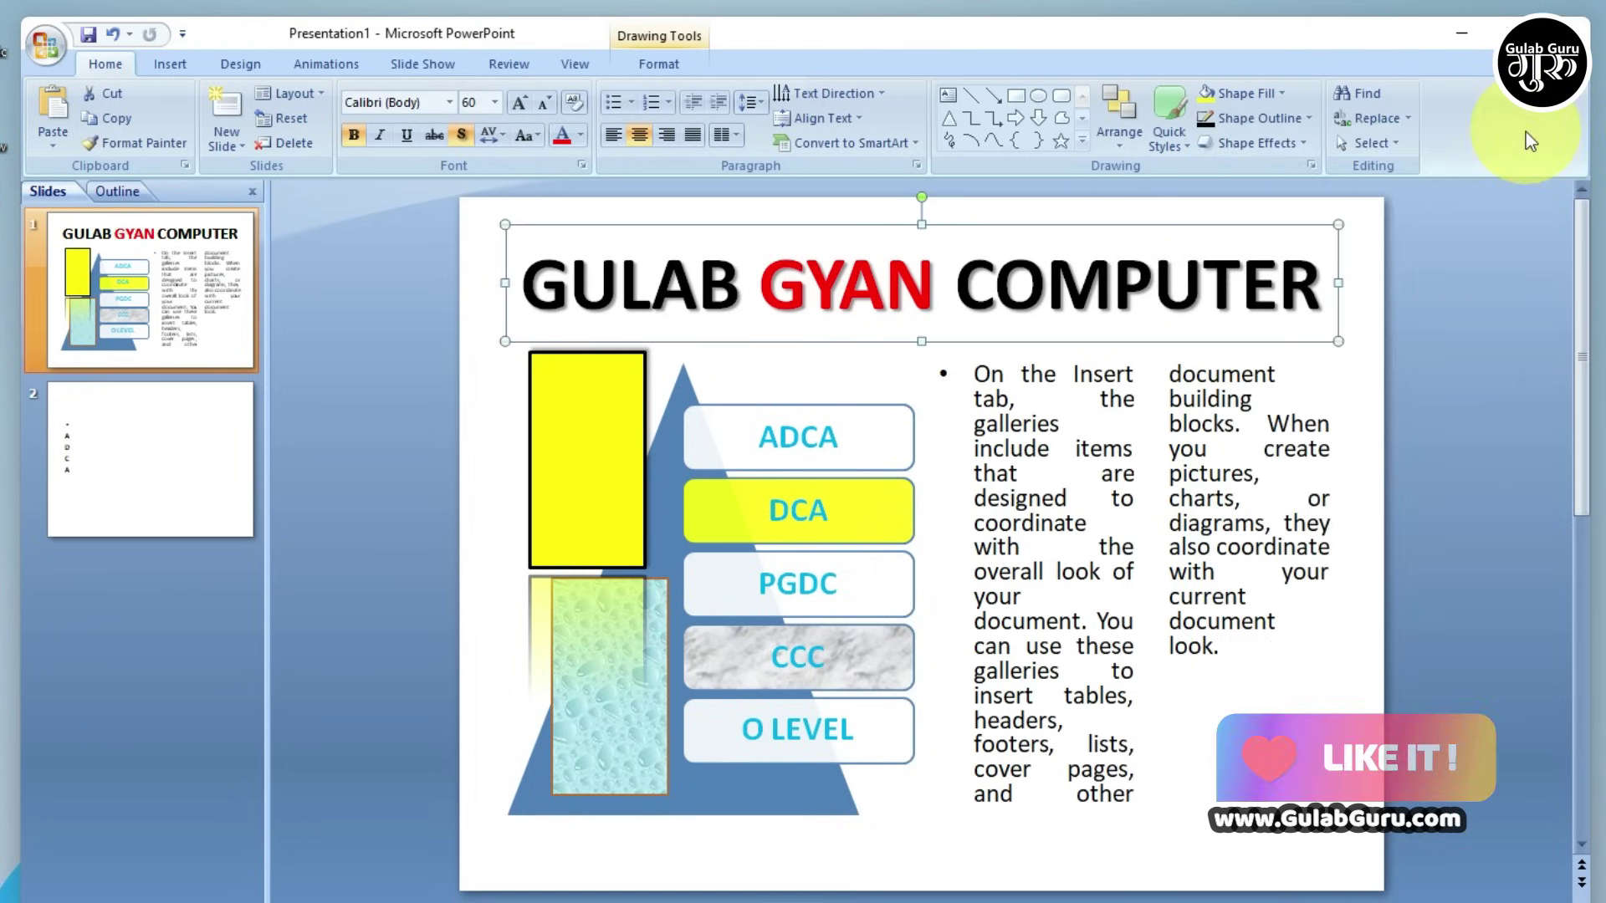
left_click(1388, 147)
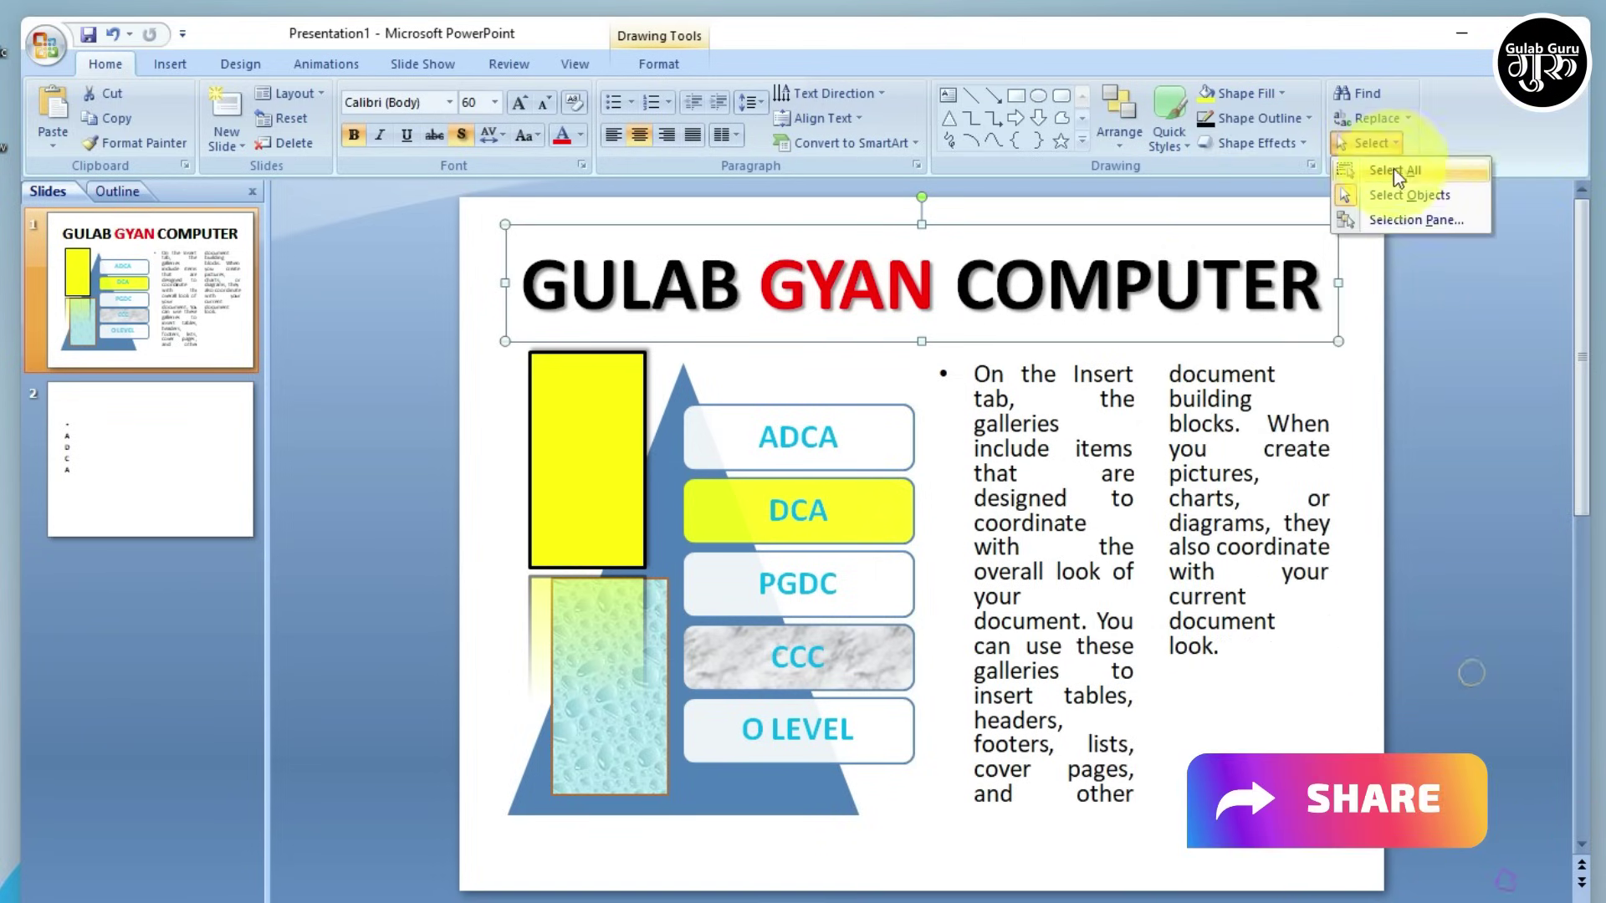
left_click(1368, 386)
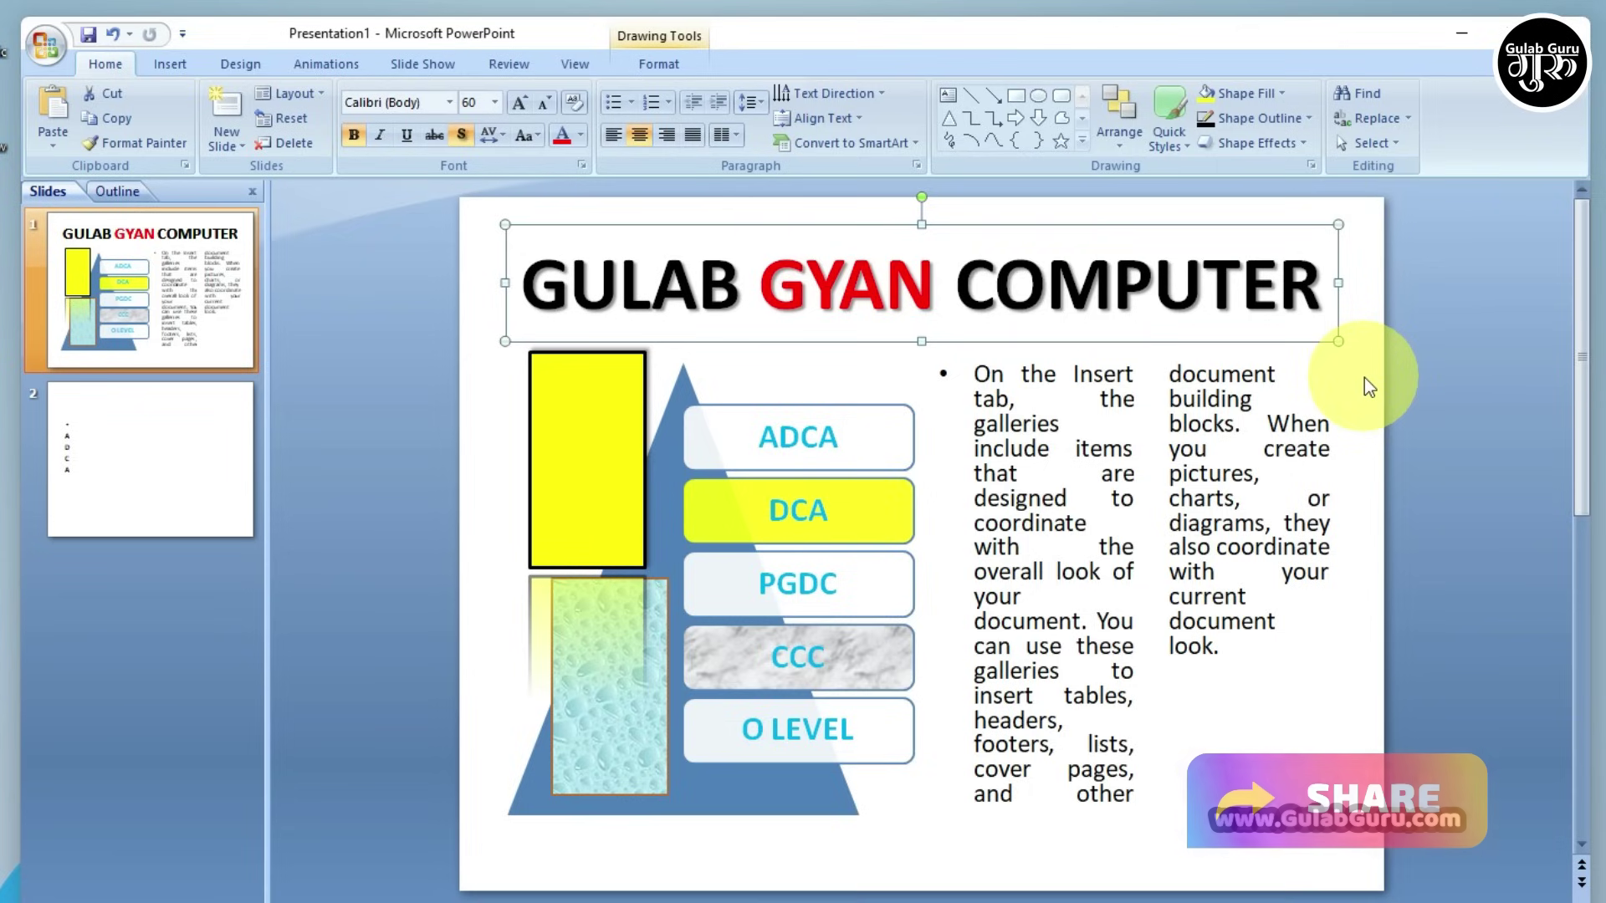
left_click(1368, 386)
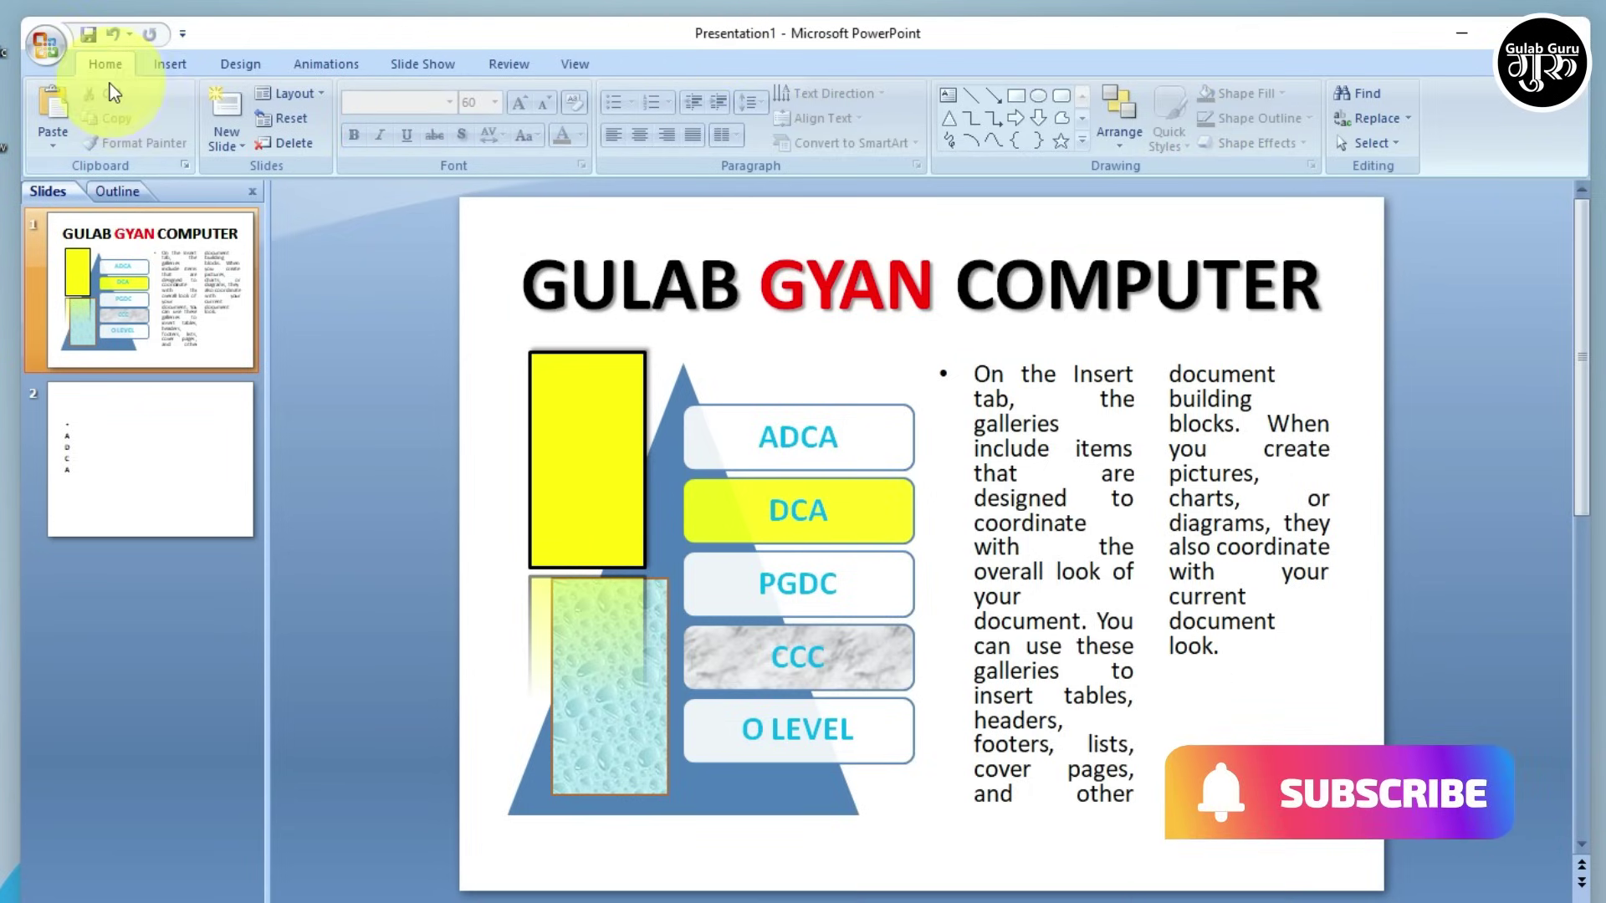